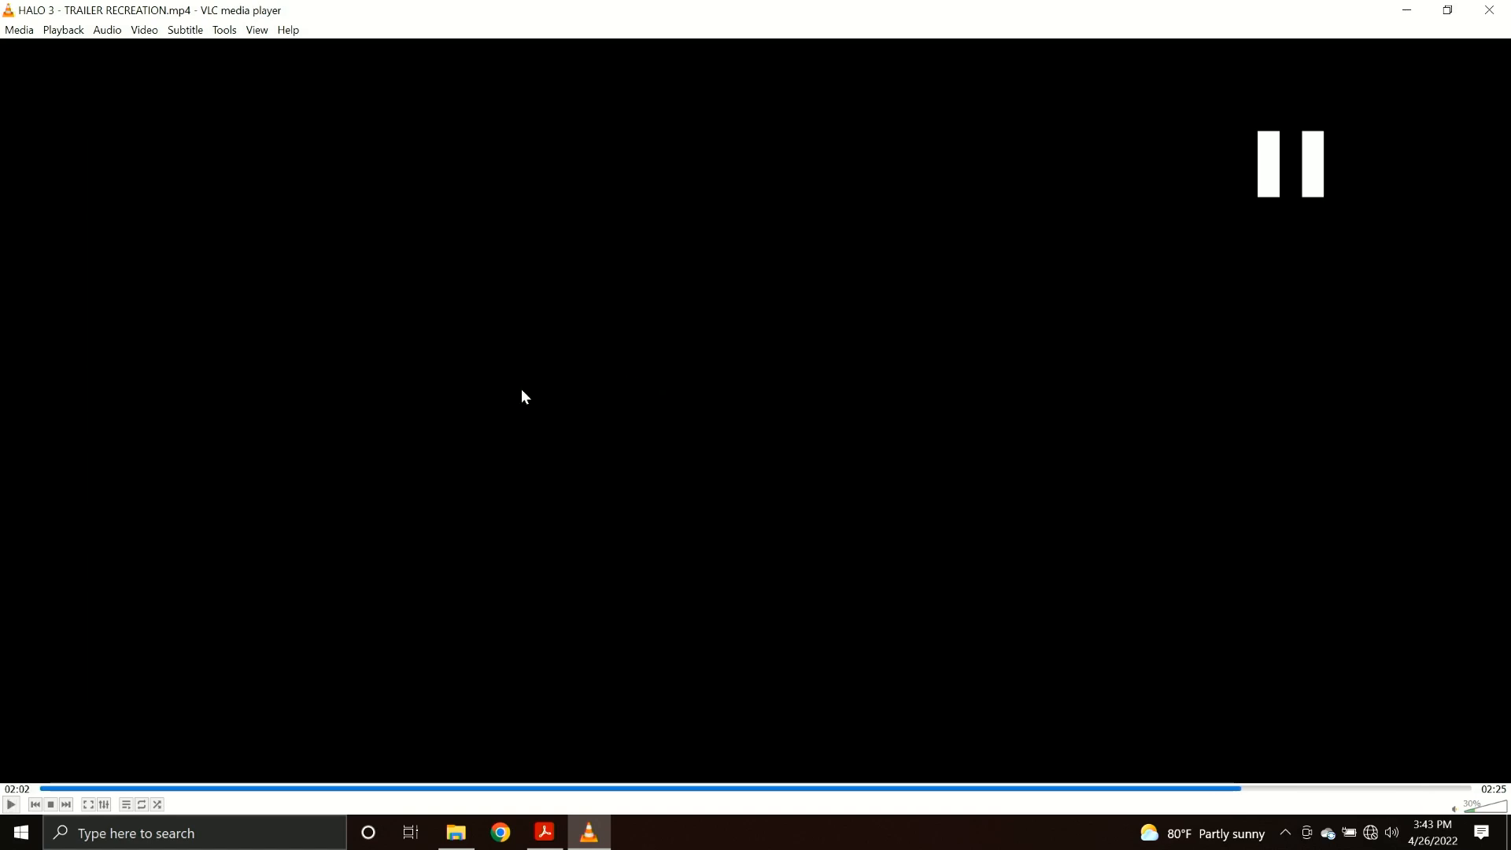
# Close the trailer video and advance the PDF presentation to page 7.
pyautogui.click(1493, 16)
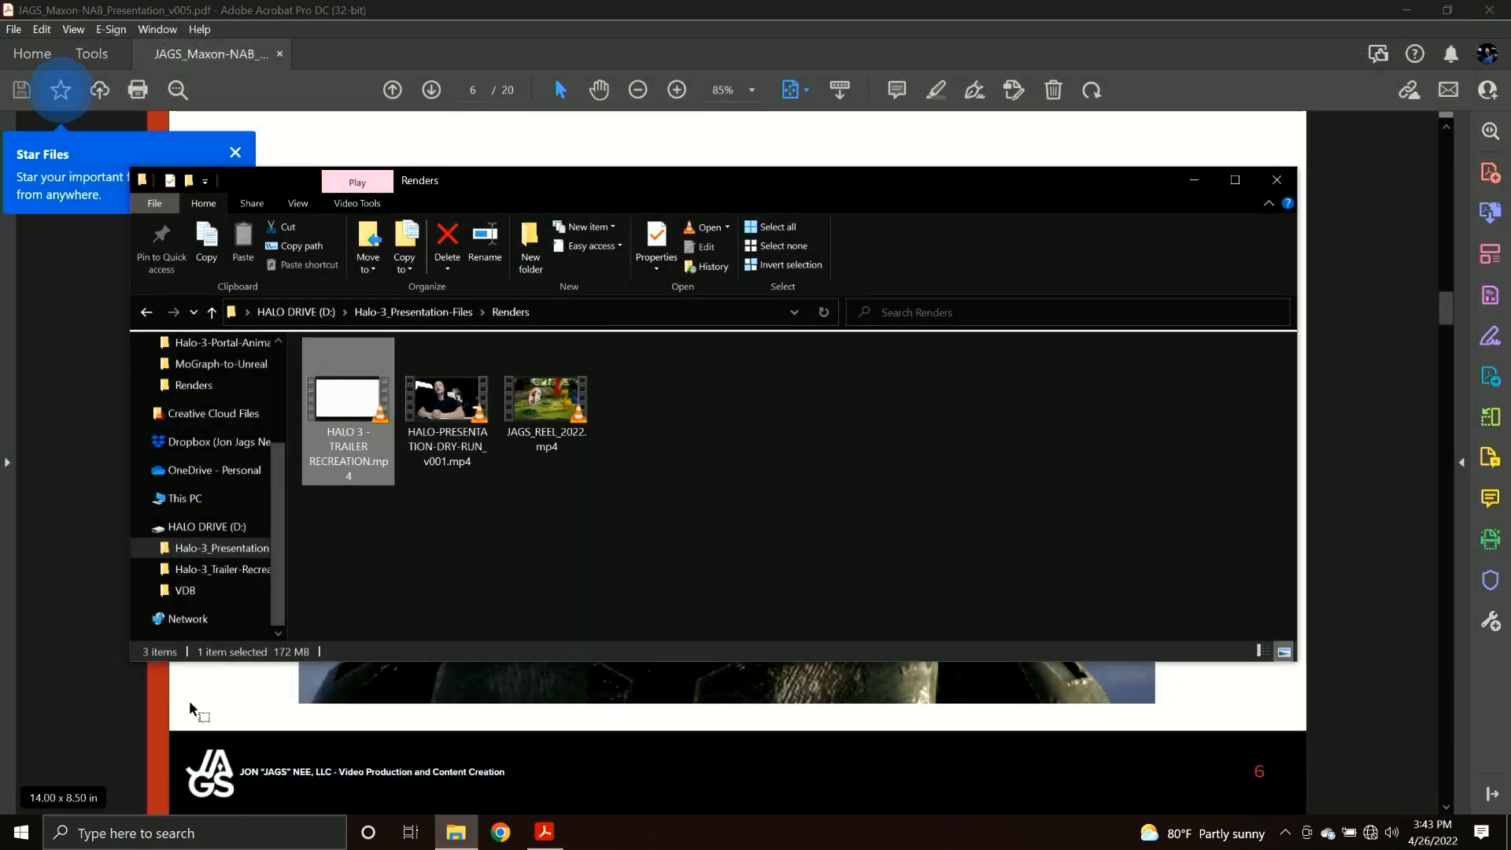
pyautogui.click(215, 657)
pyautogui.press('Right')
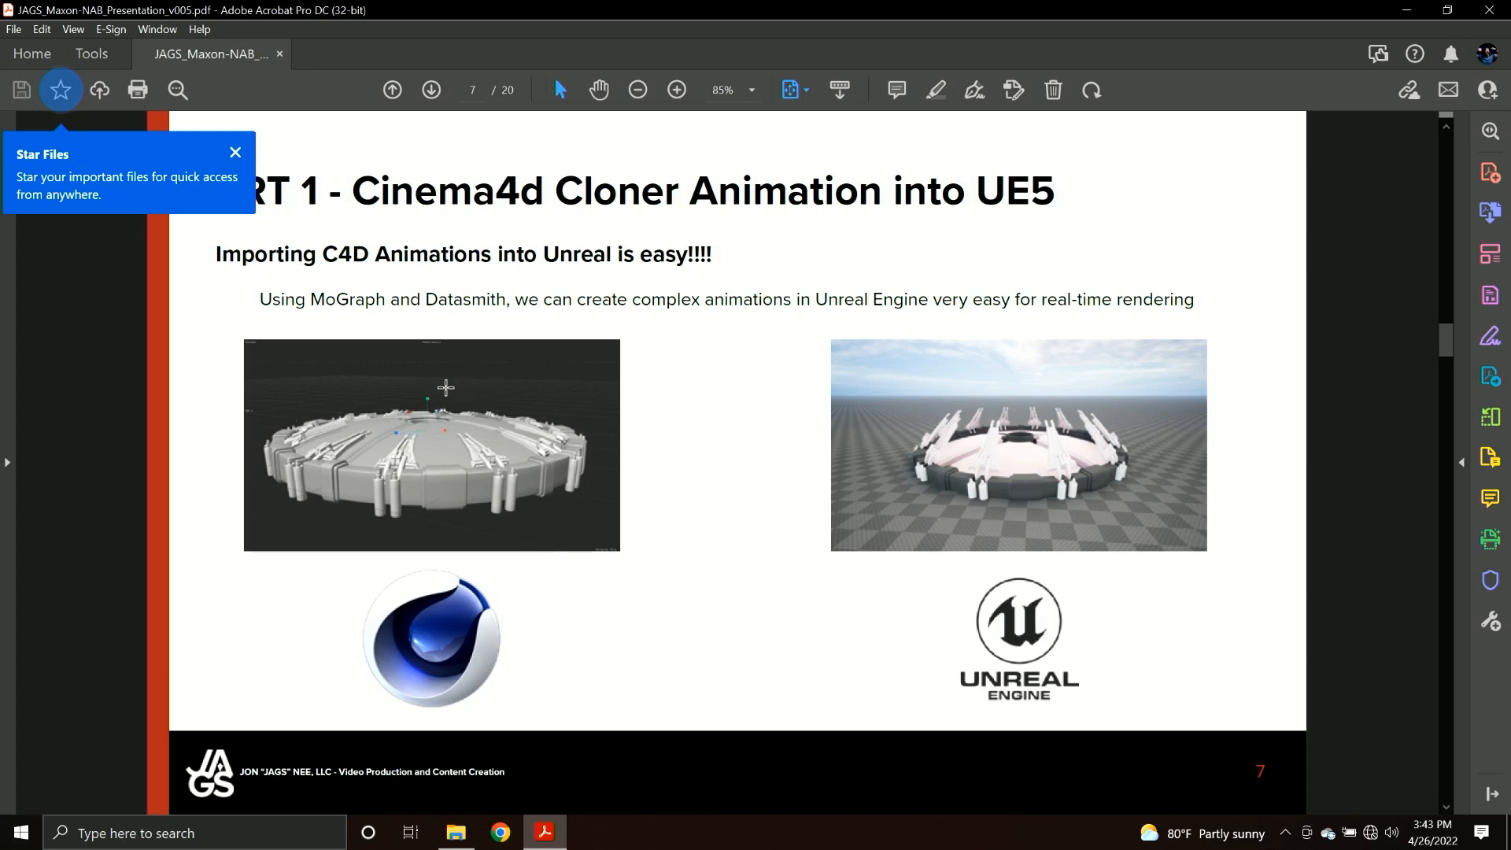
# Switch to File Explorer and browse to the Project Files folder inside Halo-3_Presentation-Files.
pyautogui.click(456, 831)
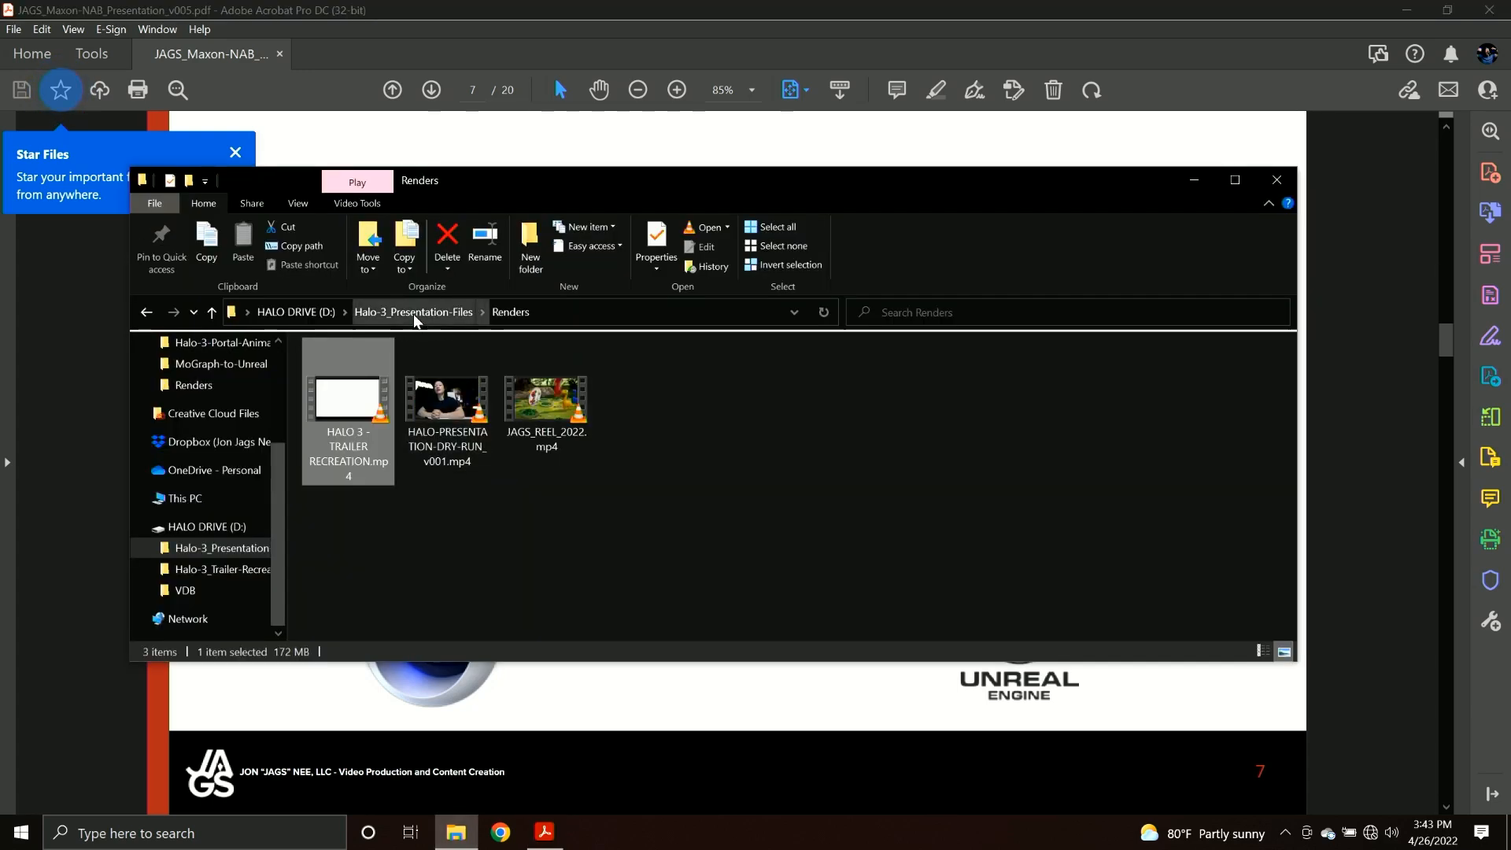
pyautogui.click(413, 312)
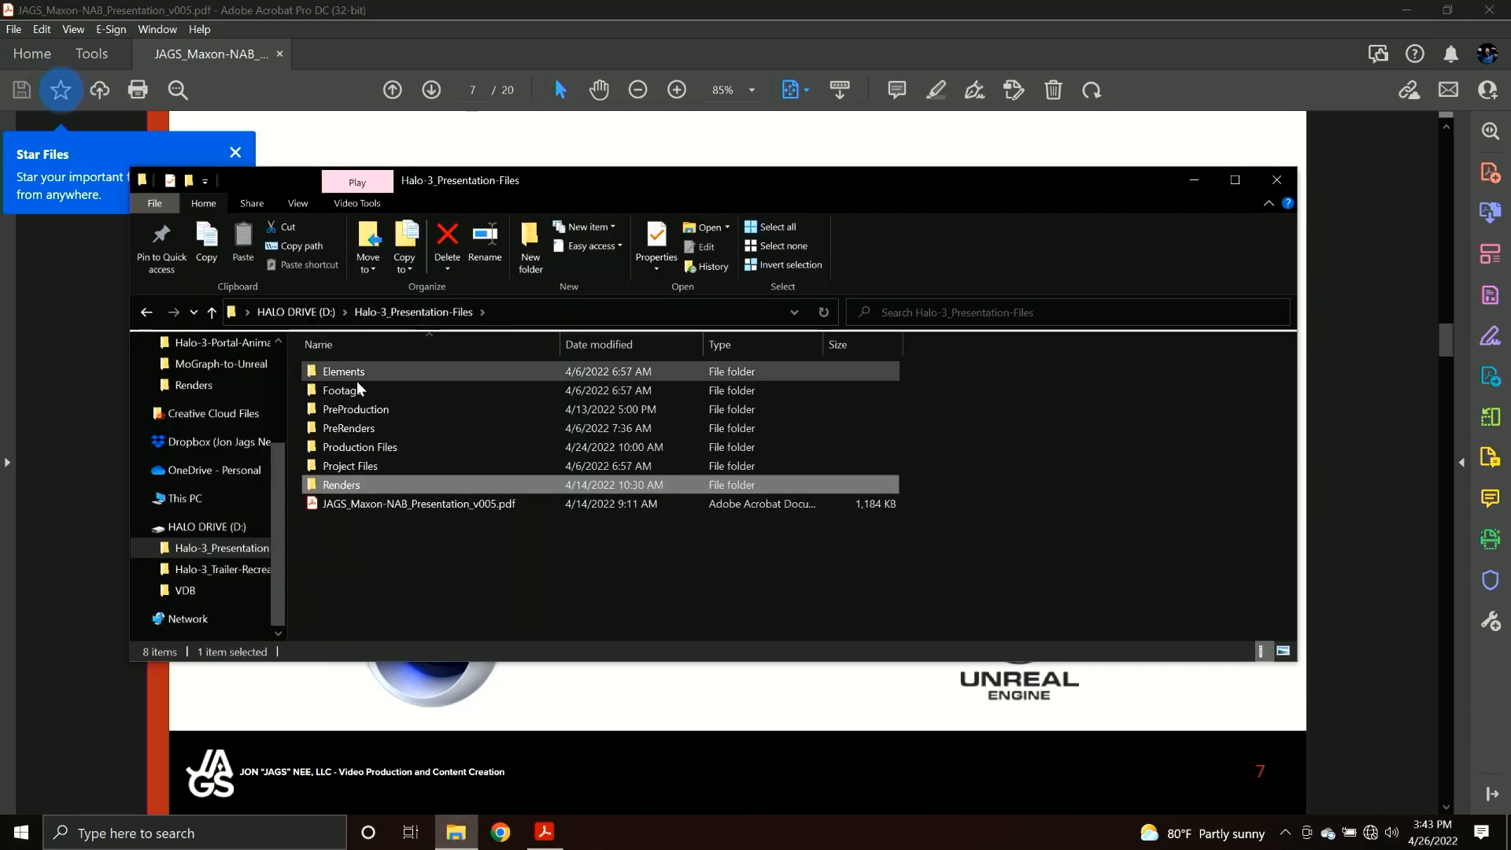
pyautogui.click(331, 465)
pyautogui.doubleClick(331, 465)
pyautogui.doubleClick(350, 428)
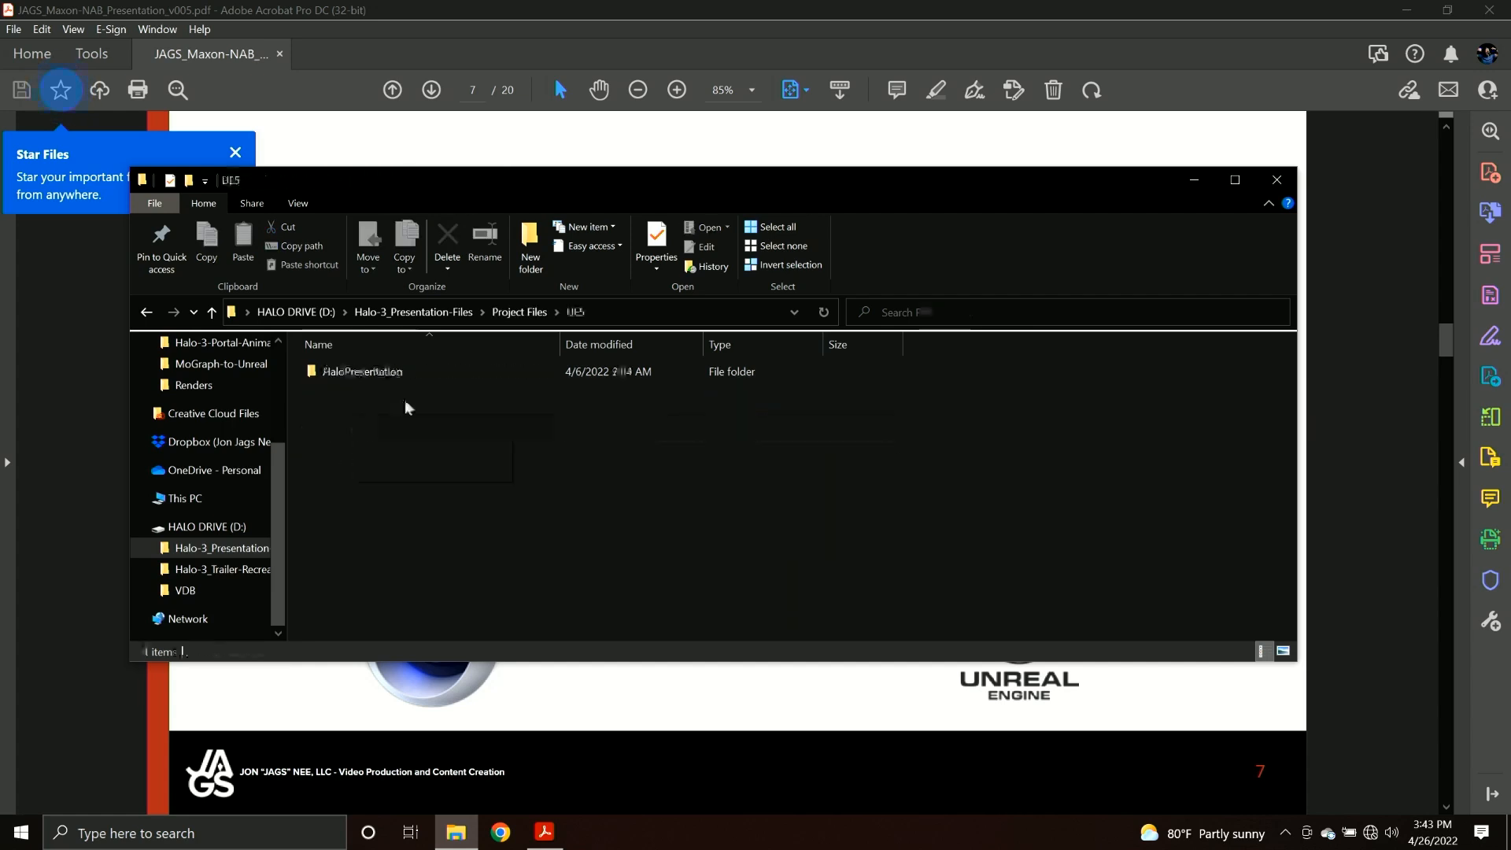
pyautogui.click(510, 311)
# Open Halo-3-Portal-Animation_PRESENTATION_002.c4d from the C4D project's Halo-3-Portal-Animation folder and dismiss the Quick Start dialog.
pyautogui.click(367, 391)
pyautogui.doubleClick(366, 390)
pyautogui.click(410, 372)
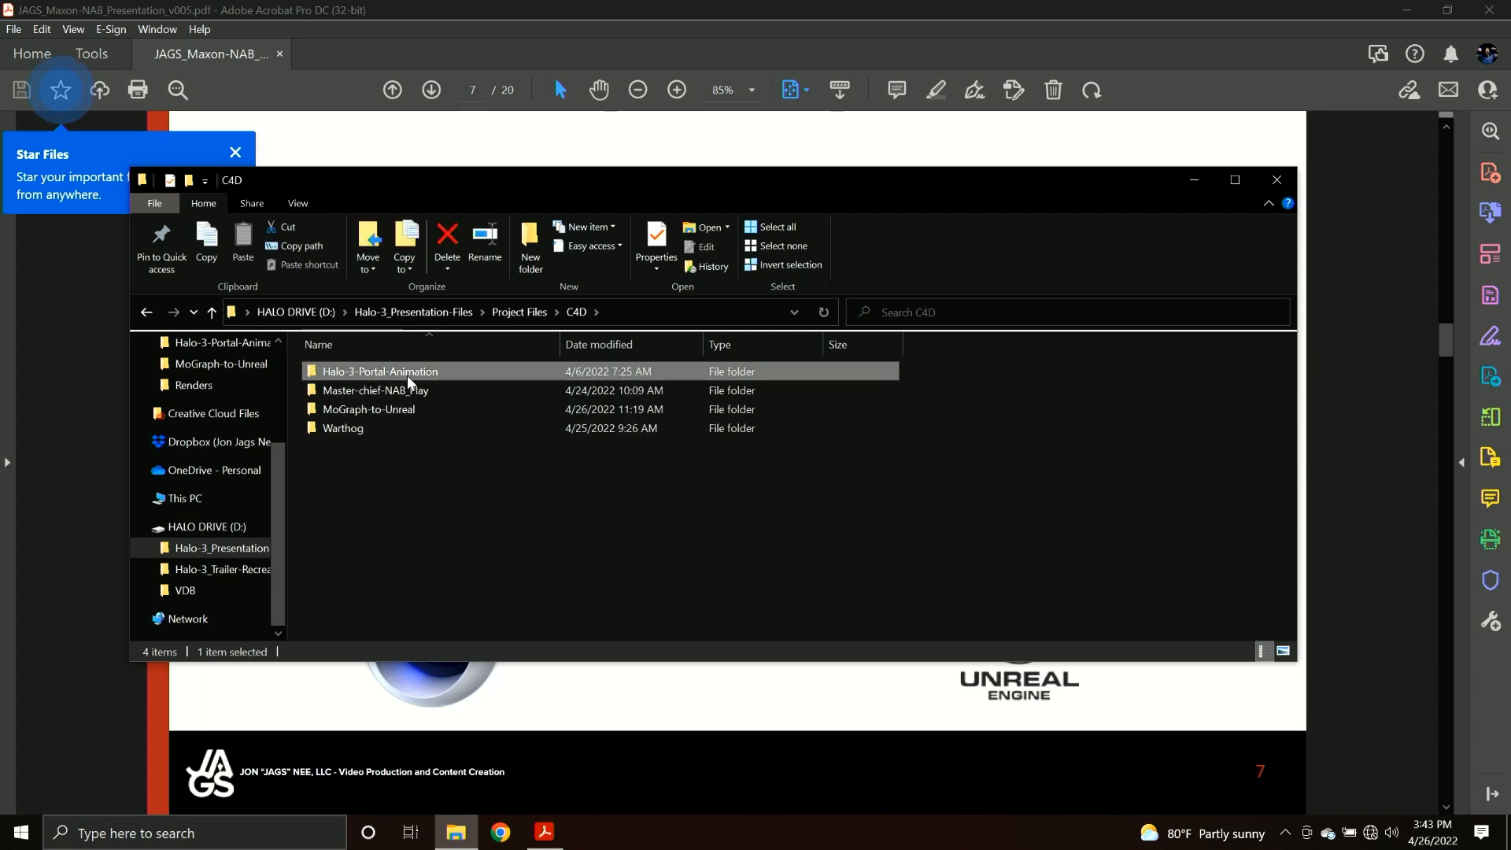
pyautogui.doubleClick(408, 373)
pyautogui.doubleClick(510, 447)
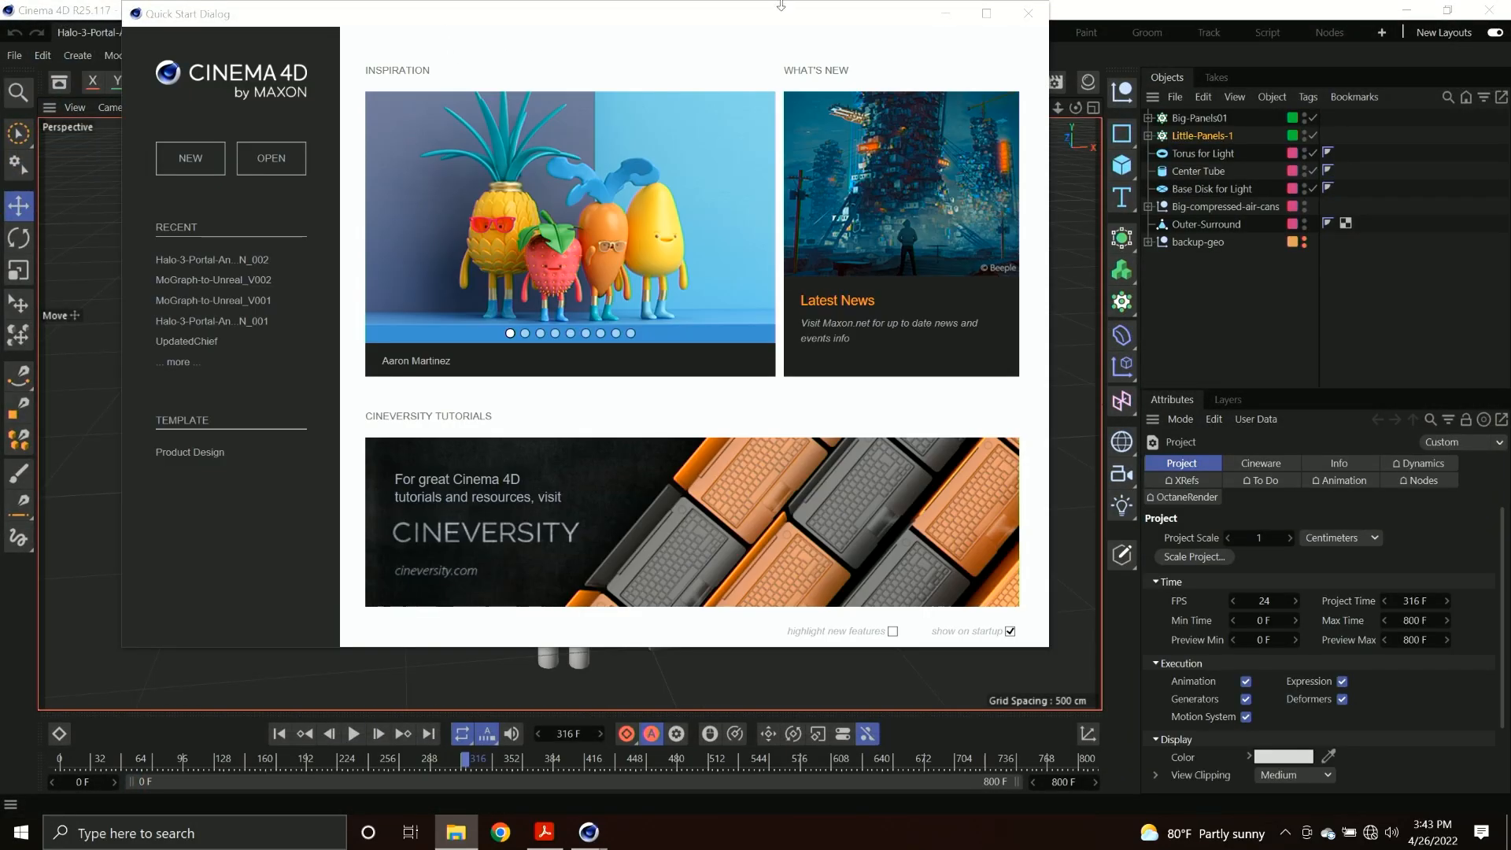
pyautogui.click(1028, 14)
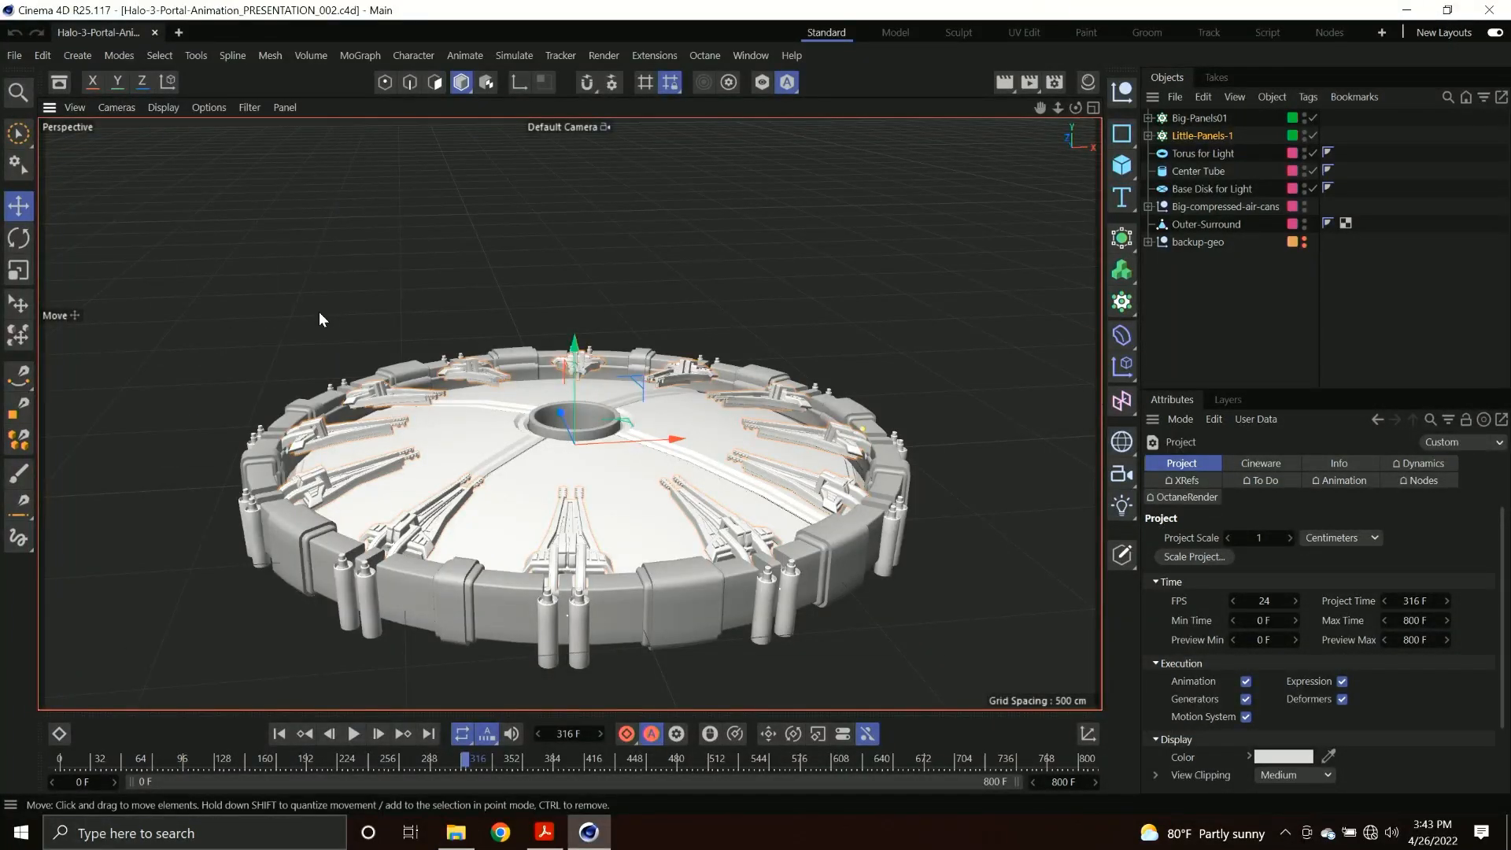
# Inspect the portal model by soloing the Animated Bits layer and the Unanimated-bits layer in turn, leaving neither soloed.
pyautogui.keyDown('alt'); pyautogui.moveTo(509, 431); pyautogui.dragTo(509, 394); pyautogui.keyUp('alt')
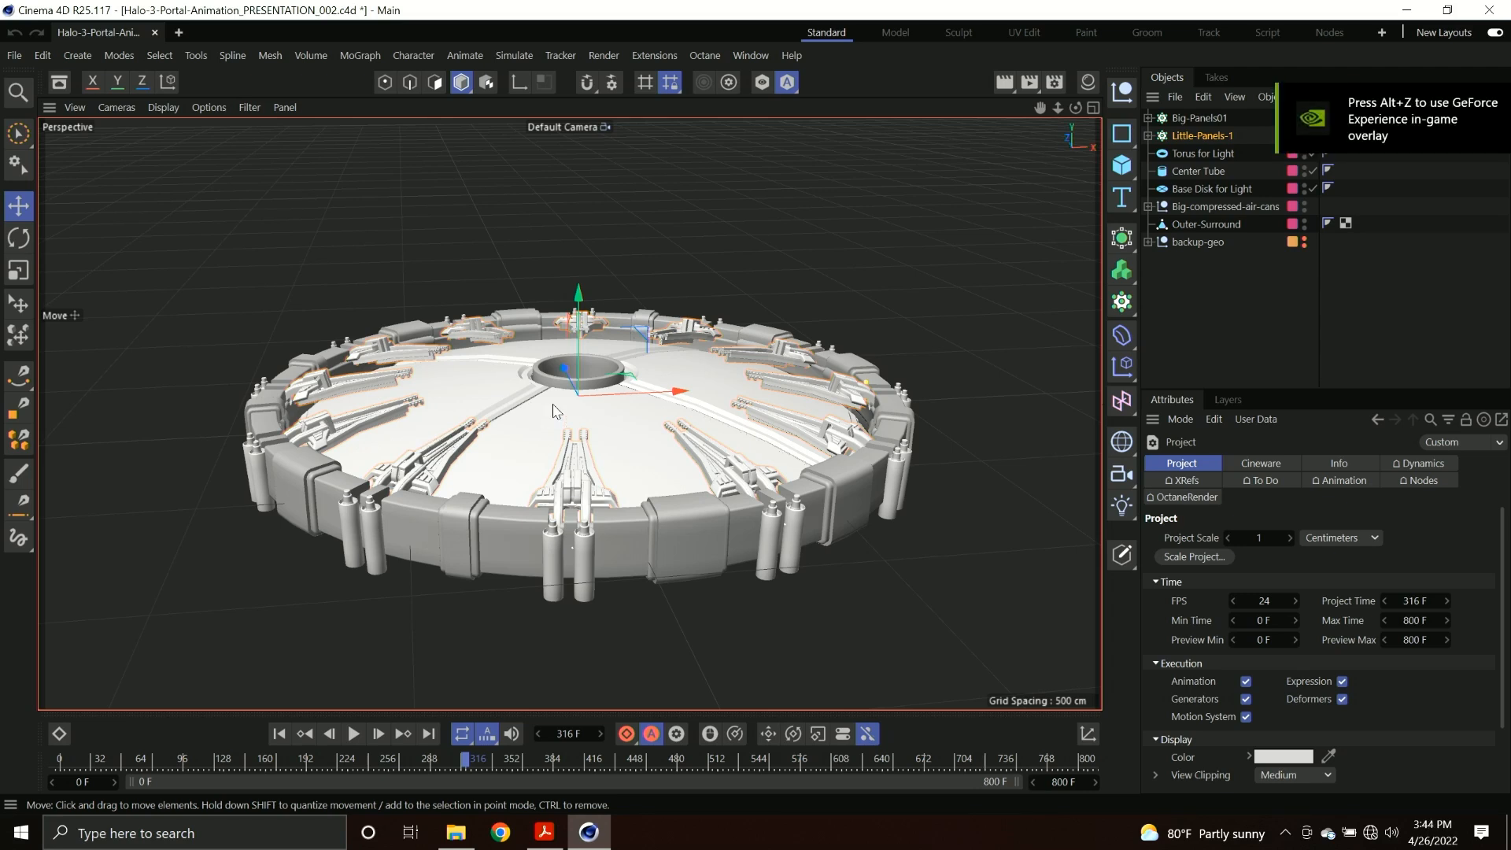
pyautogui.keyDown('alt'); pyautogui.moveTo(546, 388); pyautogui.dragTo(459, 409); pyautogui.keyUp('alt')
pyautogui.keyDown('alt'); pyautogui.moveTo(501, 402); pyautogui.dragTo(531, 398, button='right'); pyautogui.keyUp('alt')
pyautogui.keyDown('alt'); pyautogui.moveTo(533, 405); pyautogui.dragTo(570, 394); pyautogui.keyUp('alt')
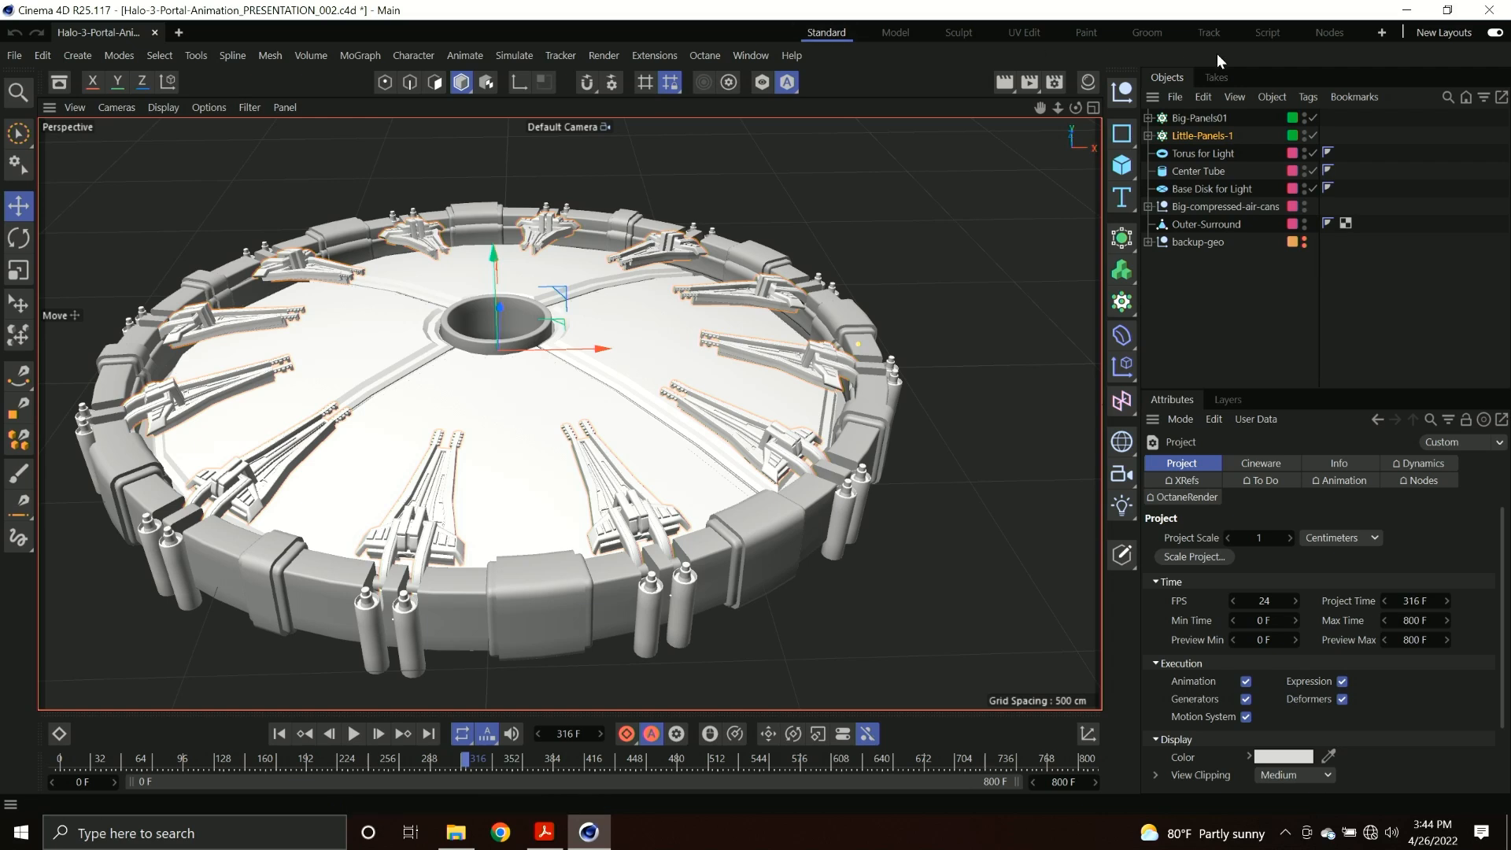
pyautogui.click(1230, 399)
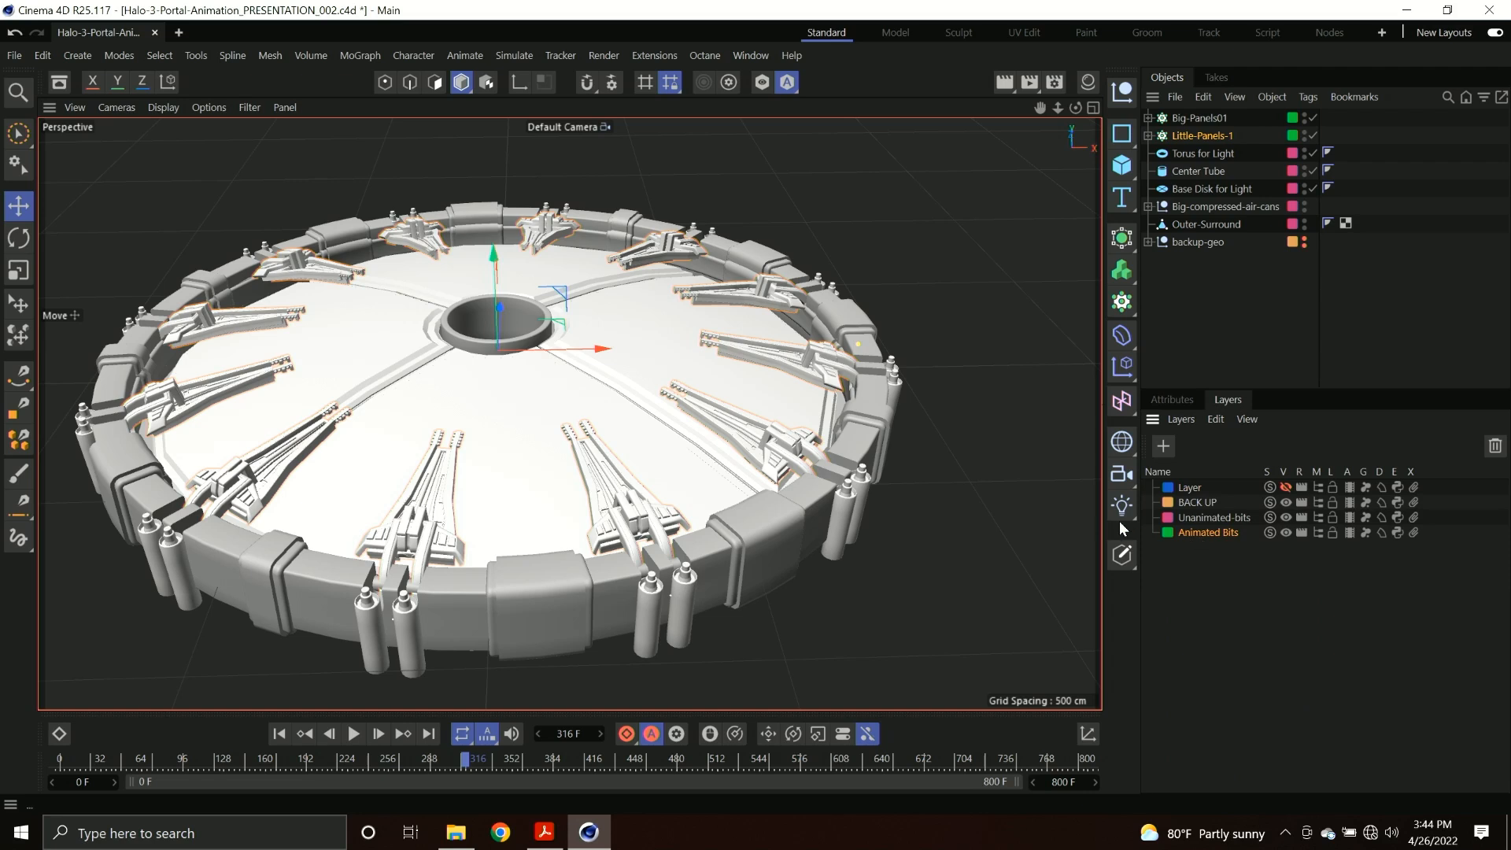
pyautogui.click(1269, 532)
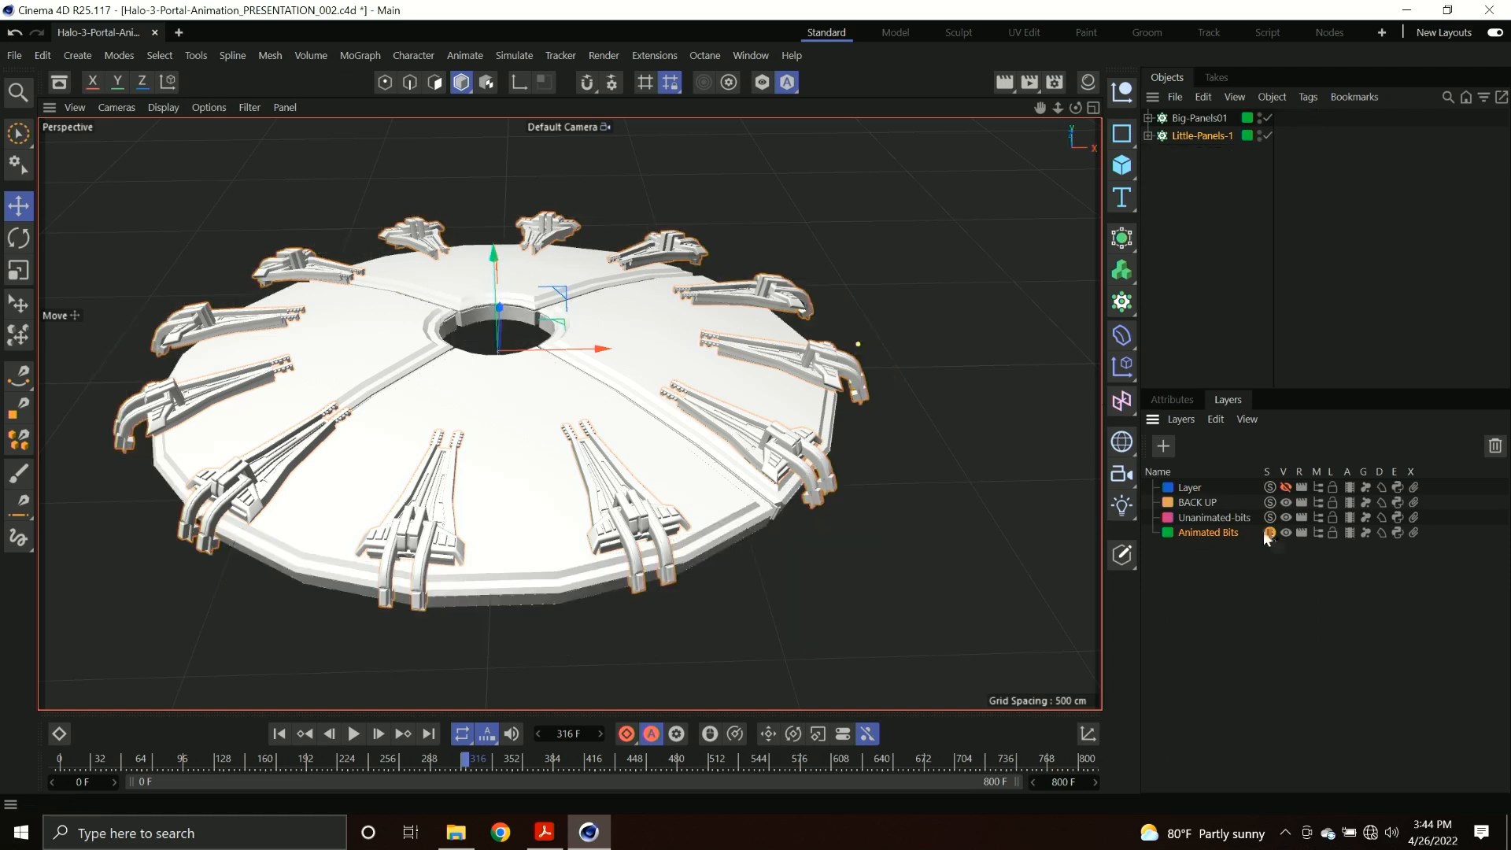
pyautogui.click(1269, 533)
pyautogui.click(1269, 518)
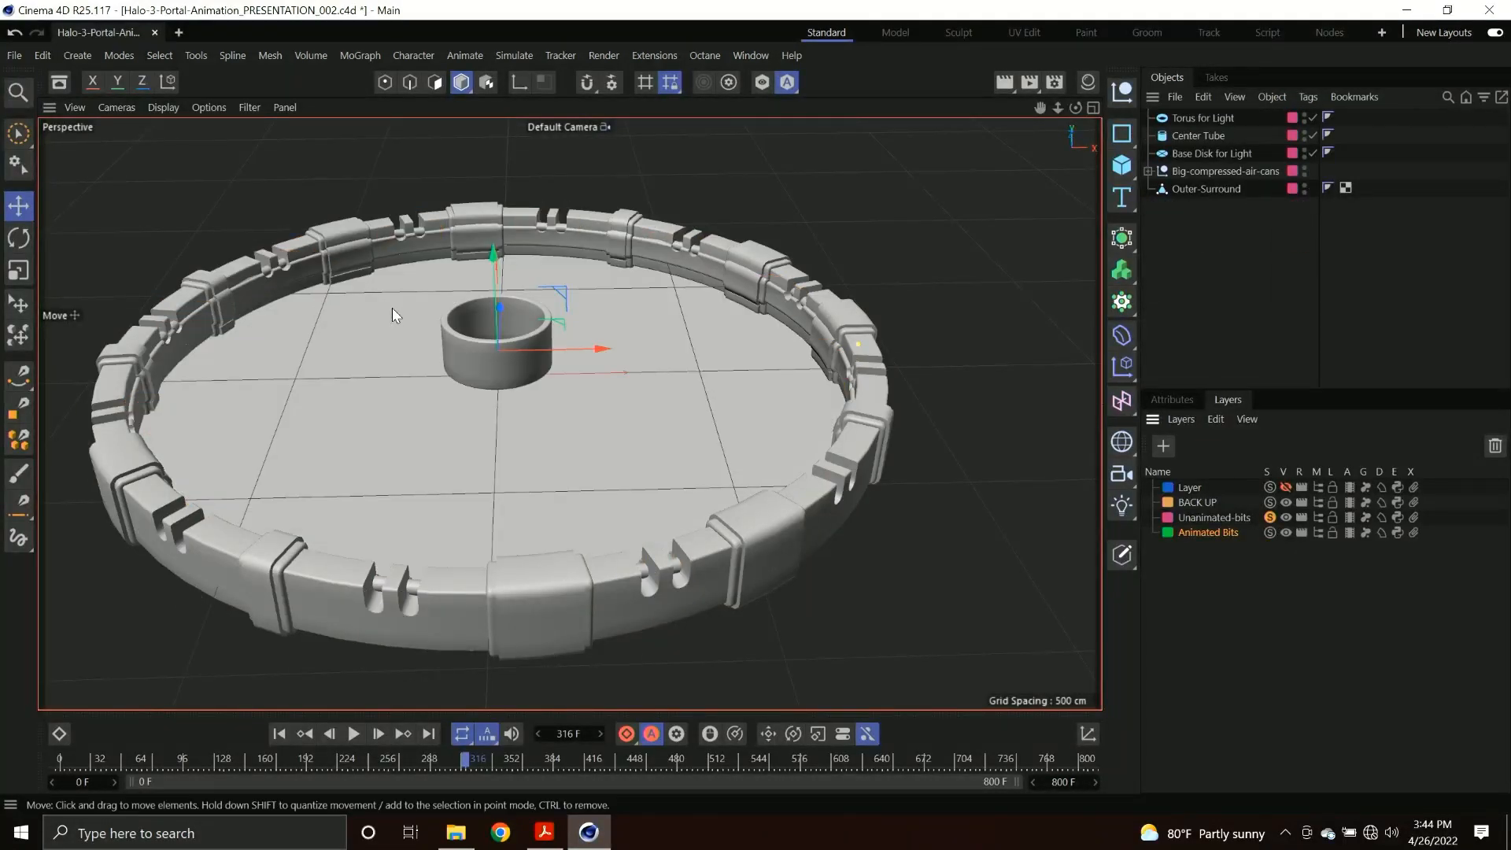
pyautogui.click(1268, 516)
# Expand the Little-Panels-1 cloner and isolate it with its panel and base children in the viewport.
pyautogui.click(1148, 136)
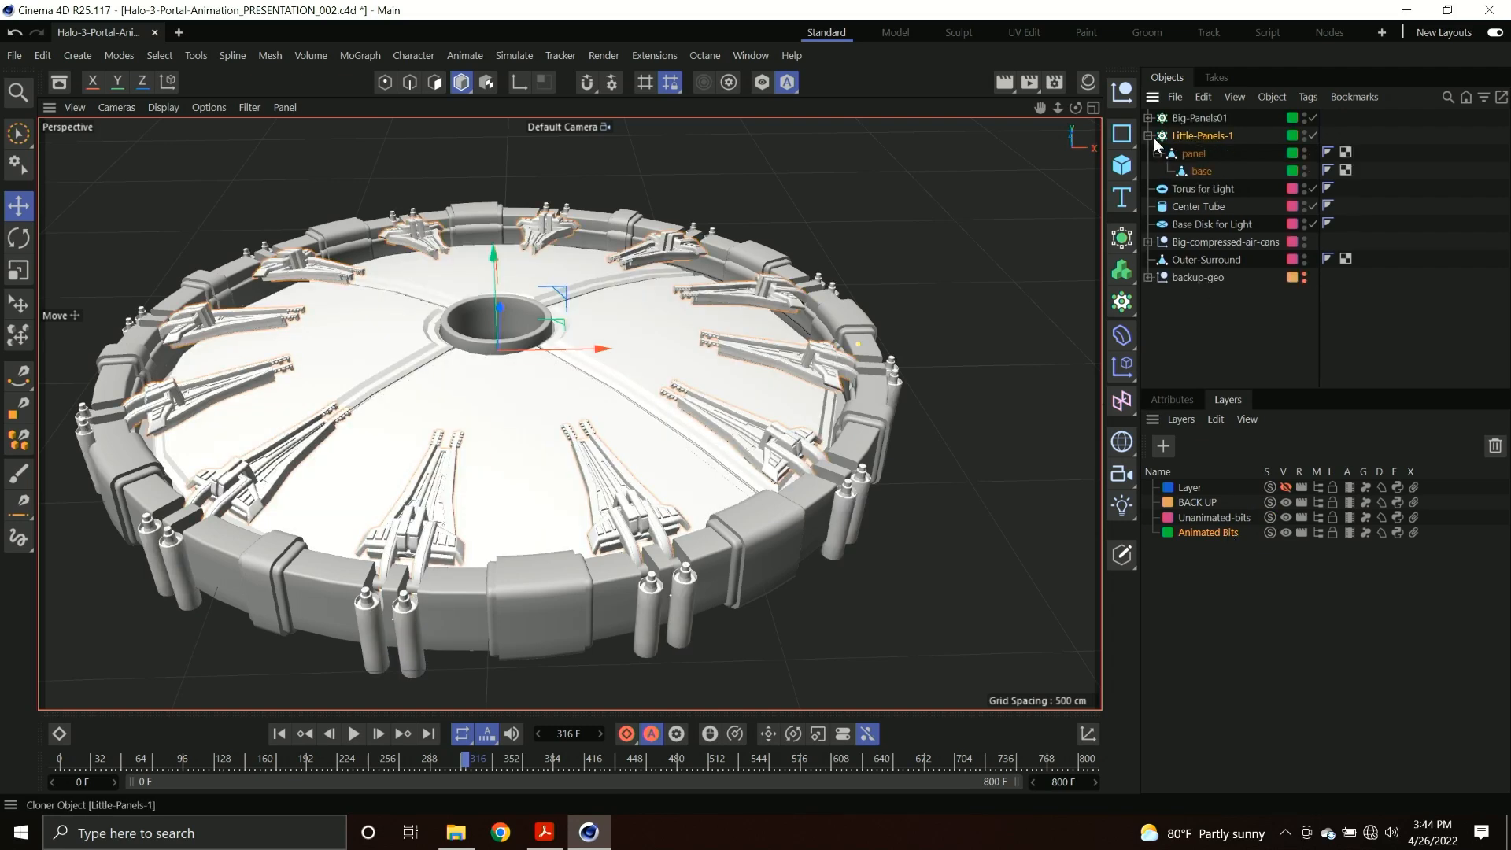
pyautogui.click(1193, 154)
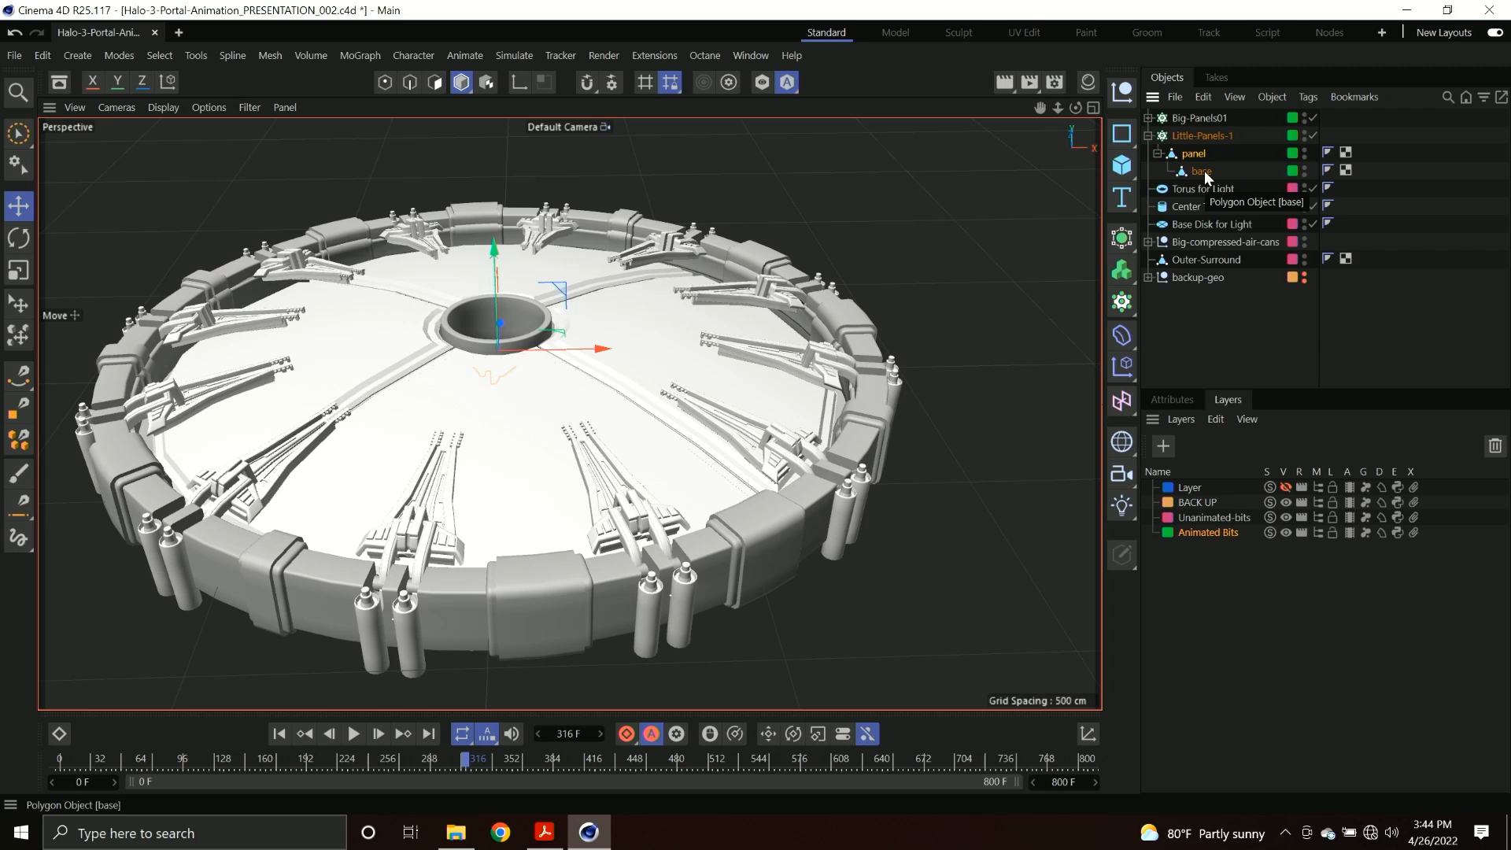
pyautogui.click(1201, 172)
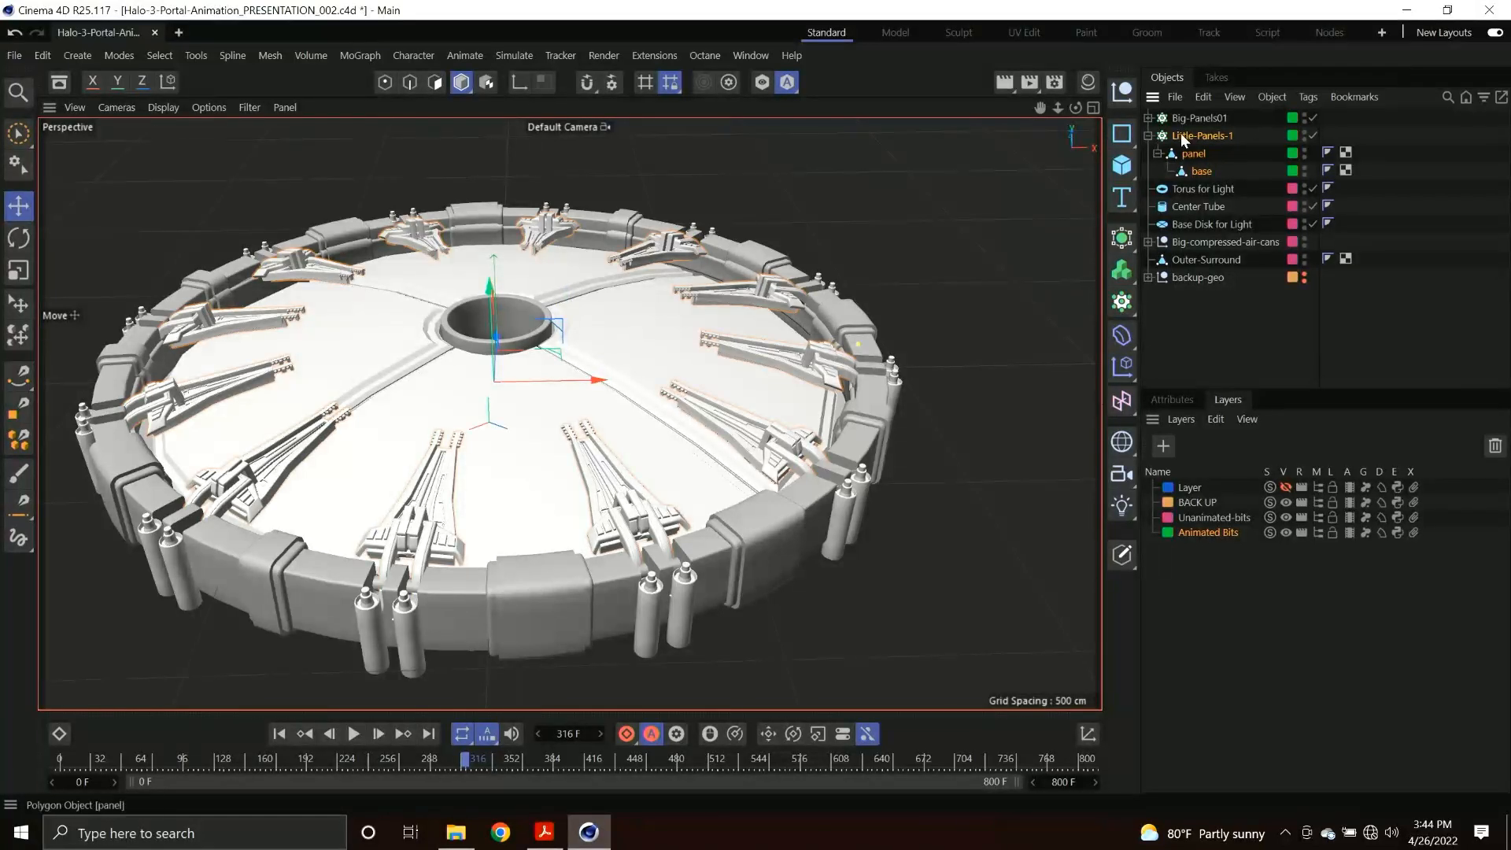
pyautogui.click(767, 80)
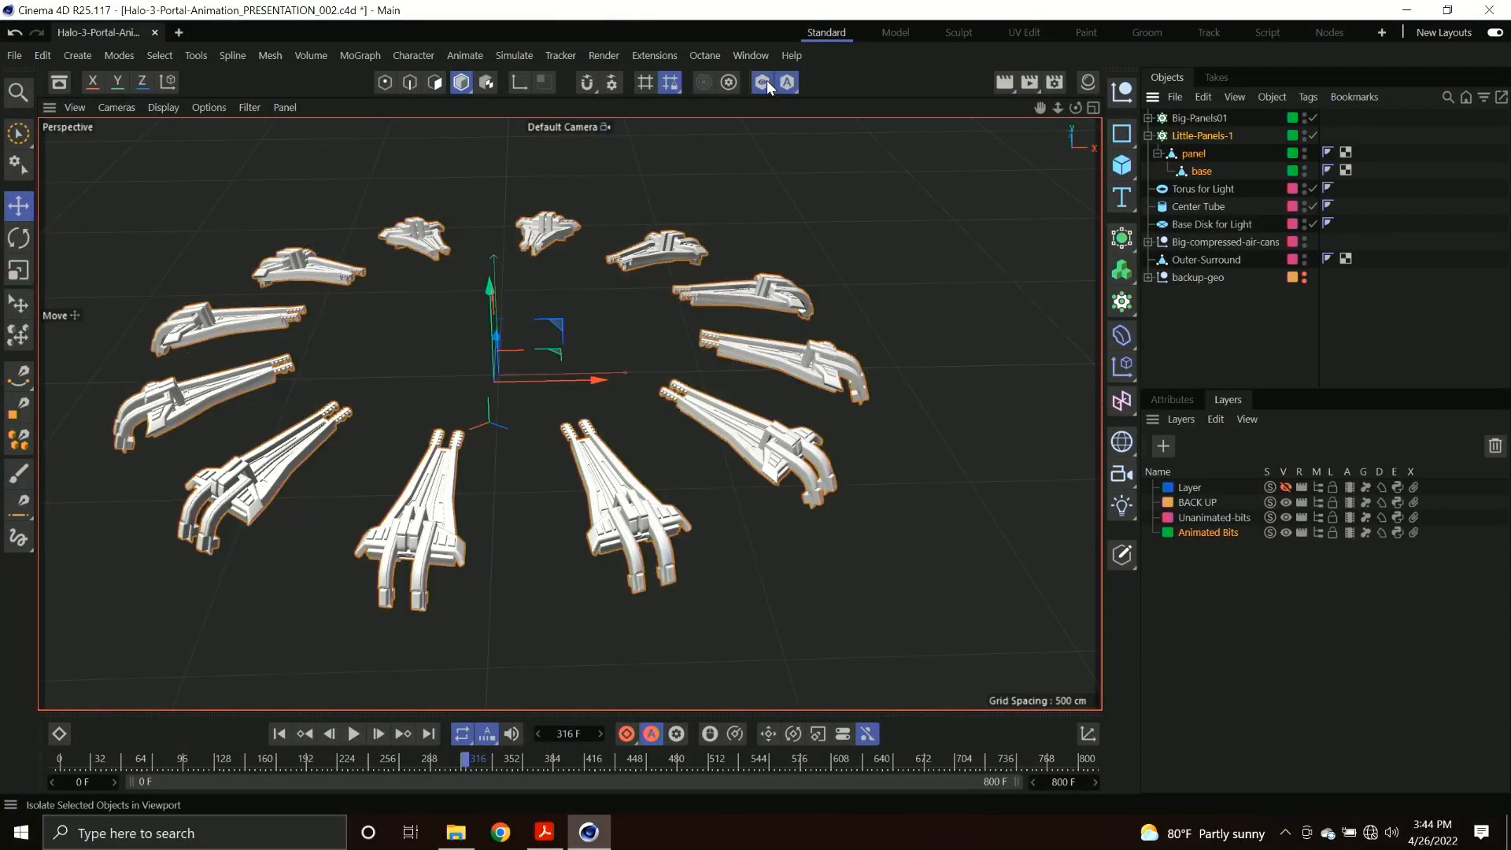
# Disable the Little-Panels-1 cloner to examine the single source panel from several angles, and re-enable it.
pyautogui.click(1312, 136)
pyautogui.scroll(5, 511, 352)
pyautogui.keyDown('alt'); pyautogui.moveTo(497, 361); pyautogui.dragTo(589, 371, button='middle'); pyautogui.keyUp('alt')
pyautogui.keyDown('alt'); pyautogui.moveTo(589, 371); pyautogui.dragTo(811, 319); pyautogui.keyUp('alt')
pyautogui.keyDown('alt'); pyautogui.moveTo(519, 380); pyautogui.dragTo(687, 386, button='middle'); pyautogui.keyUp('alt')
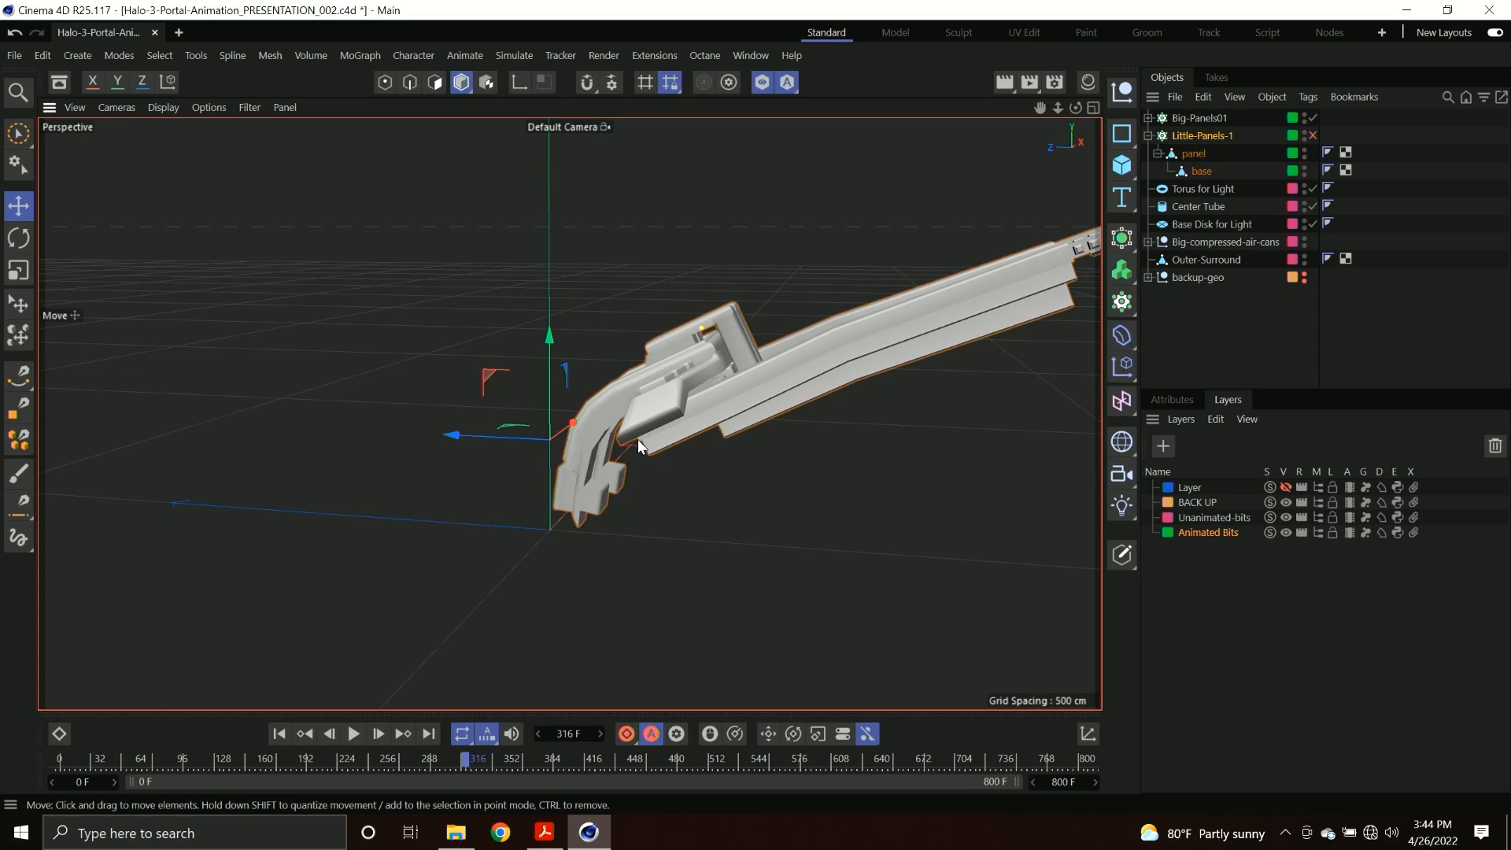
pyautogui.keyDown('alt'); pyautogui.moveTo(639, 441); pyautogui.dragTo(657, 438, button='middle'); pyautogui.keyUp('alt')
pyautogui.keyDown('alt'); pyautogui.moveTo(657, 439); pyautogui.dragTo(601, 449); pyautogui.keyUp('alt')
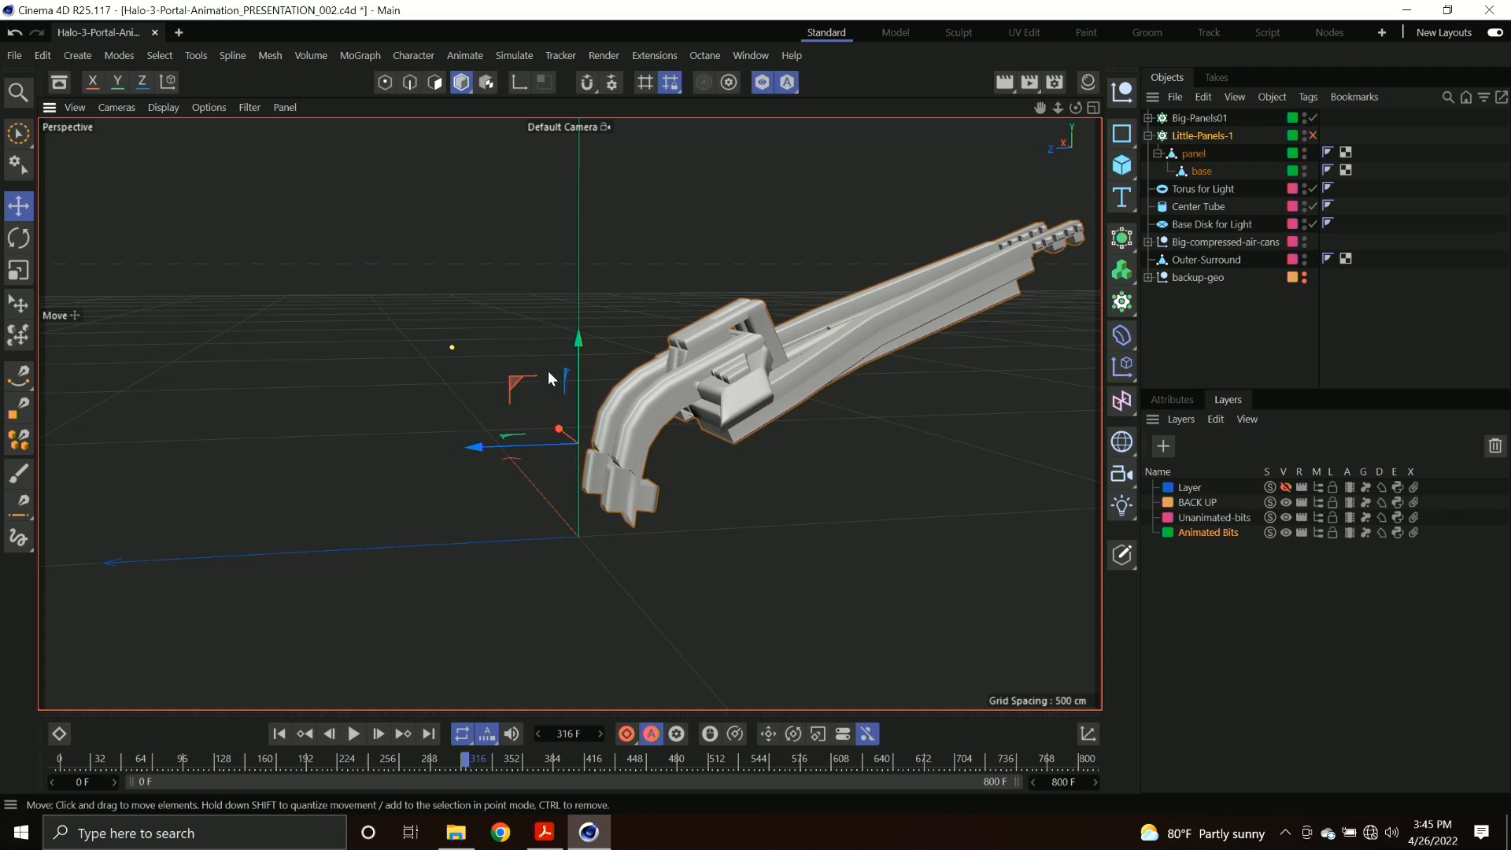
pyautogui.click(1313, 136)
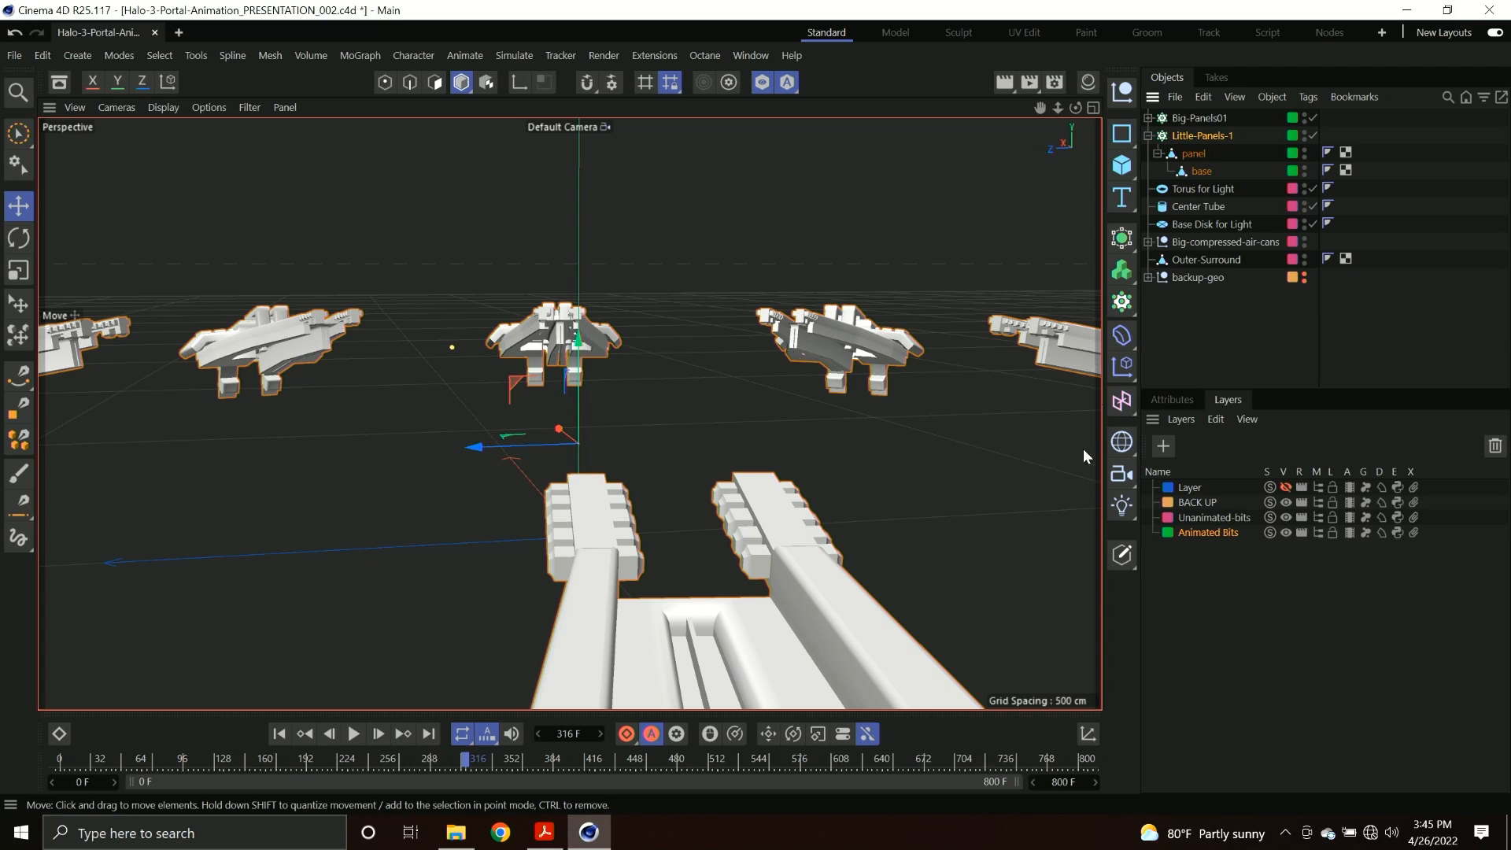
# Try Grid mode on the Little-Panels-1 cloner and return it to Radial mode.
pyautogui.click(1175, 401)
pyautogui.click(1288, 507)
pyautogui.click(1279, 581)
pyautogui.scroll(-5, 853, 467)
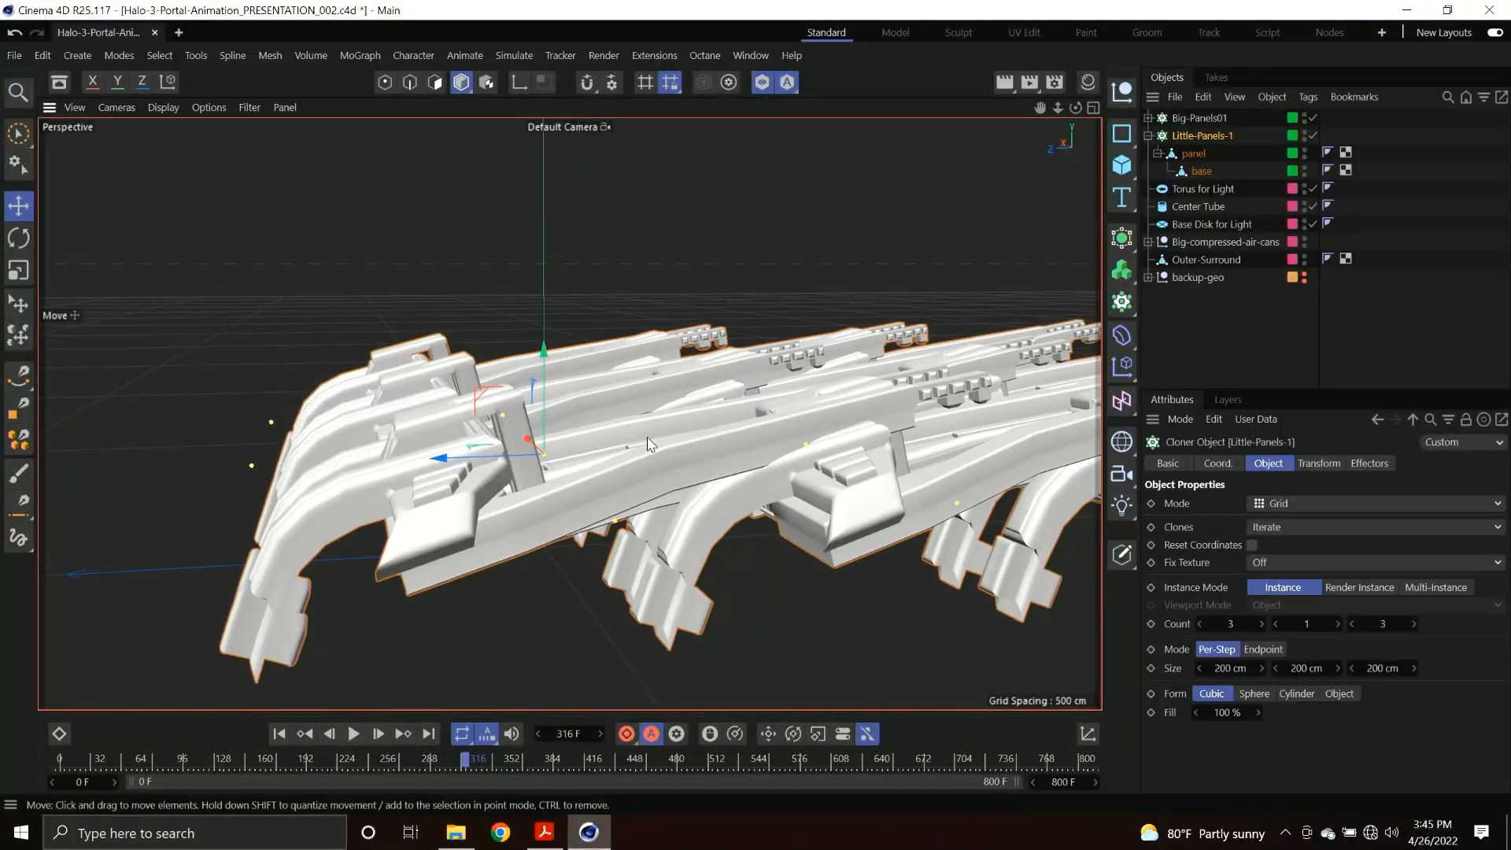
pyautogui.click(1308, 508)
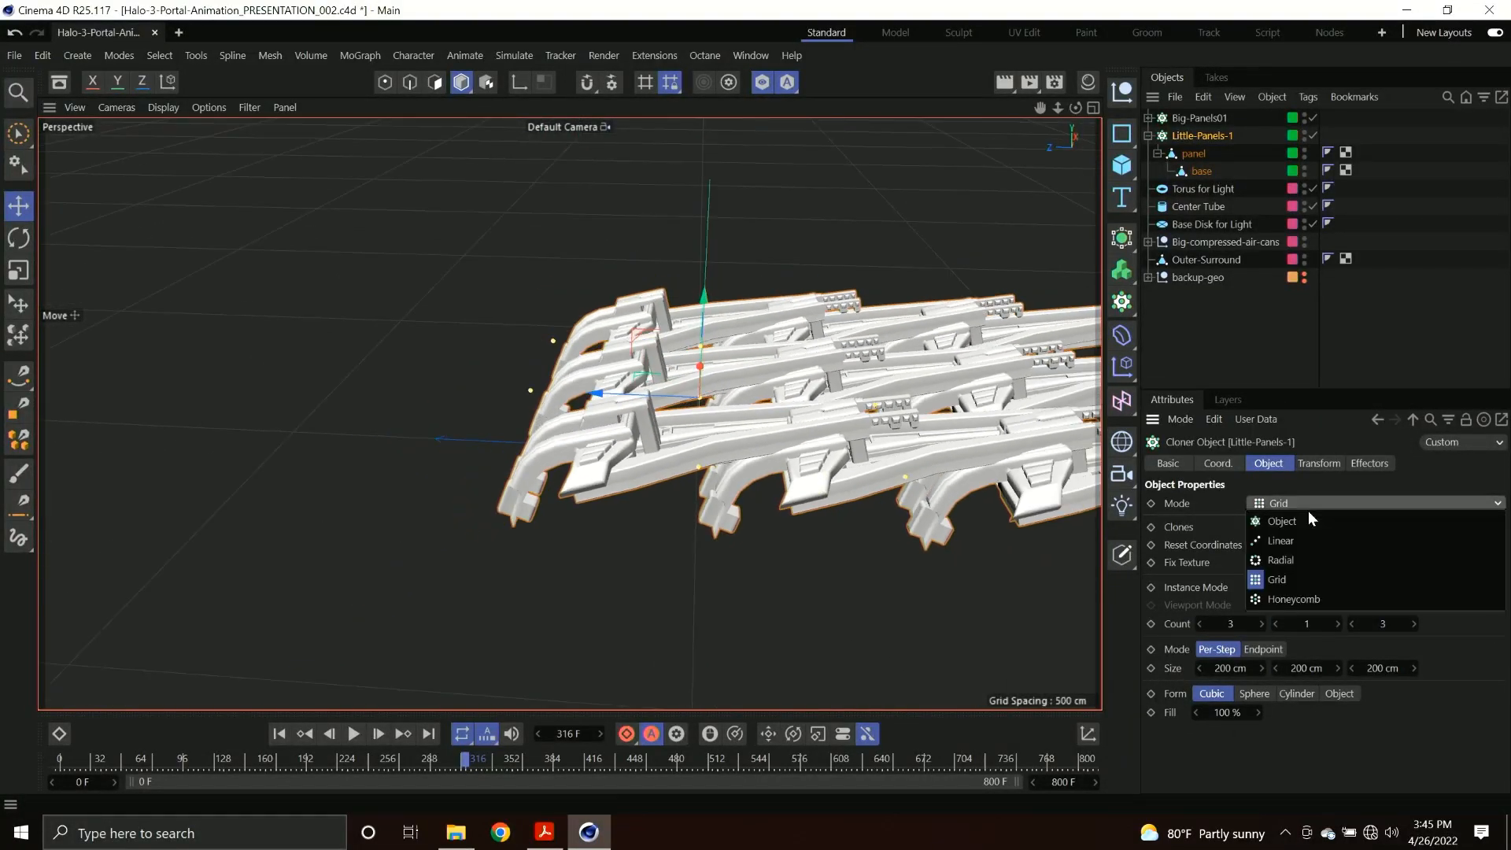
pyautogui.click(1278, 564)
pyautogui.scroll(-3, 733, 419)
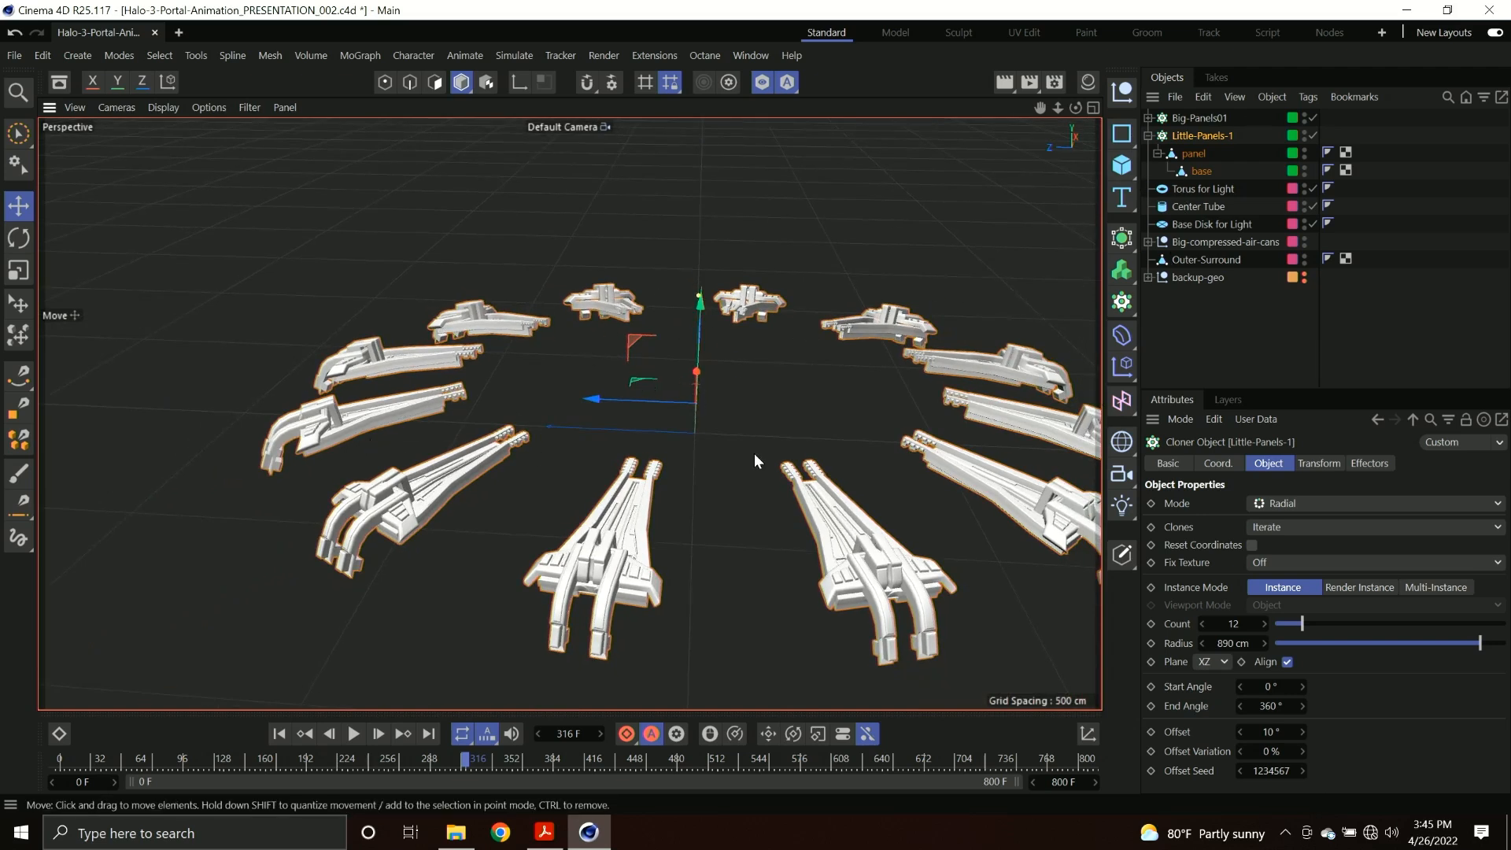
# Isolate the Big-Panels01 cloner with its Disc and toggle the cloner off and on to examine the single disc segment.
pyautogui.click(761, 83)
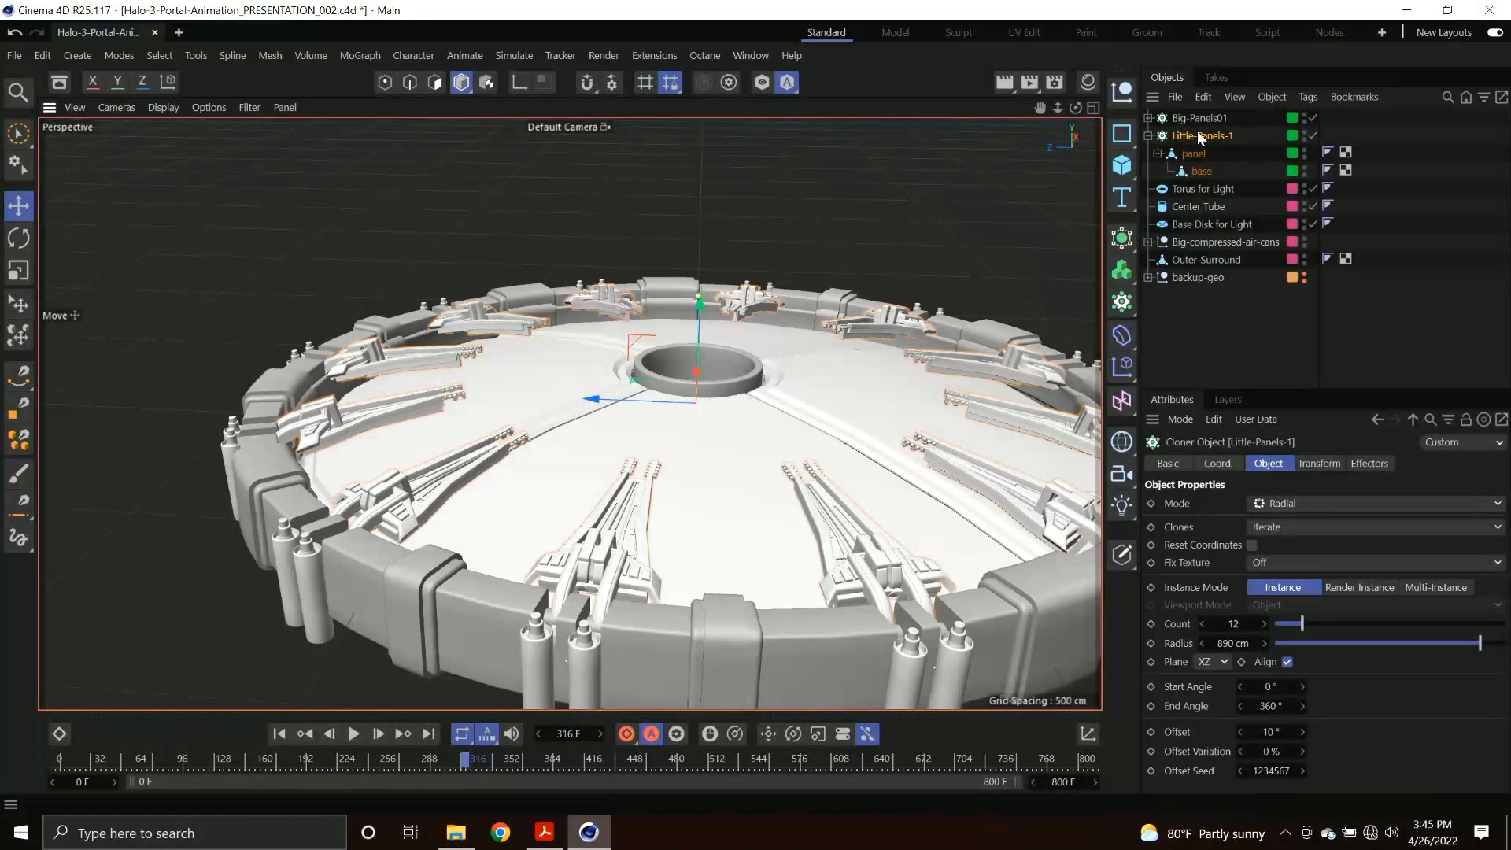
pyautogui.click(1149, 118)
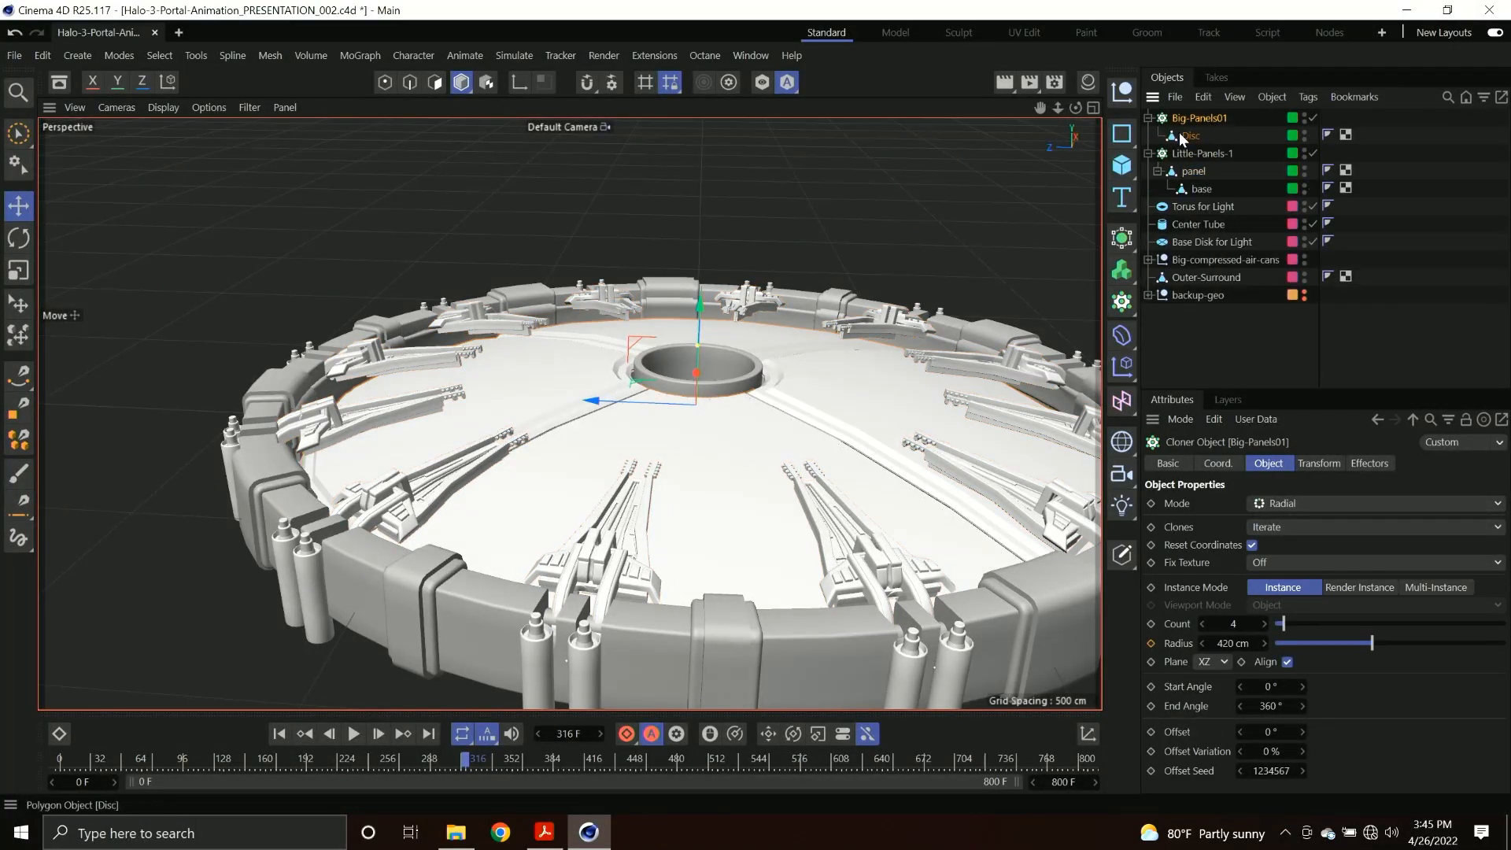
pyautogui.keyDown('ctrl'); pyautogui.click(1190, 137); pyautogui.keyUp('ctrl')
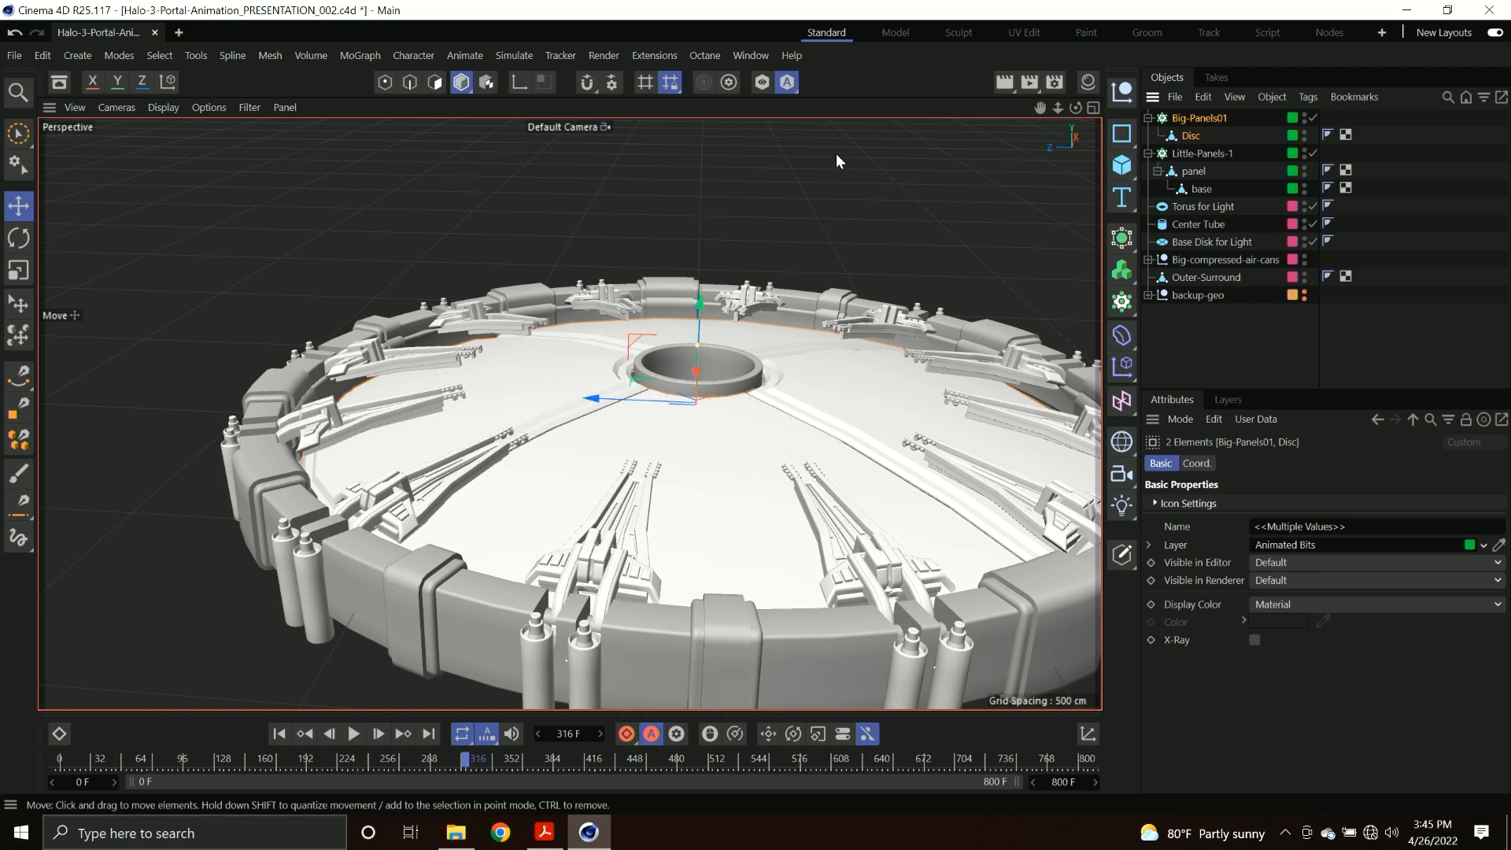
pyautogui.click(762, 82)
pyautogui.click(1190, 135)
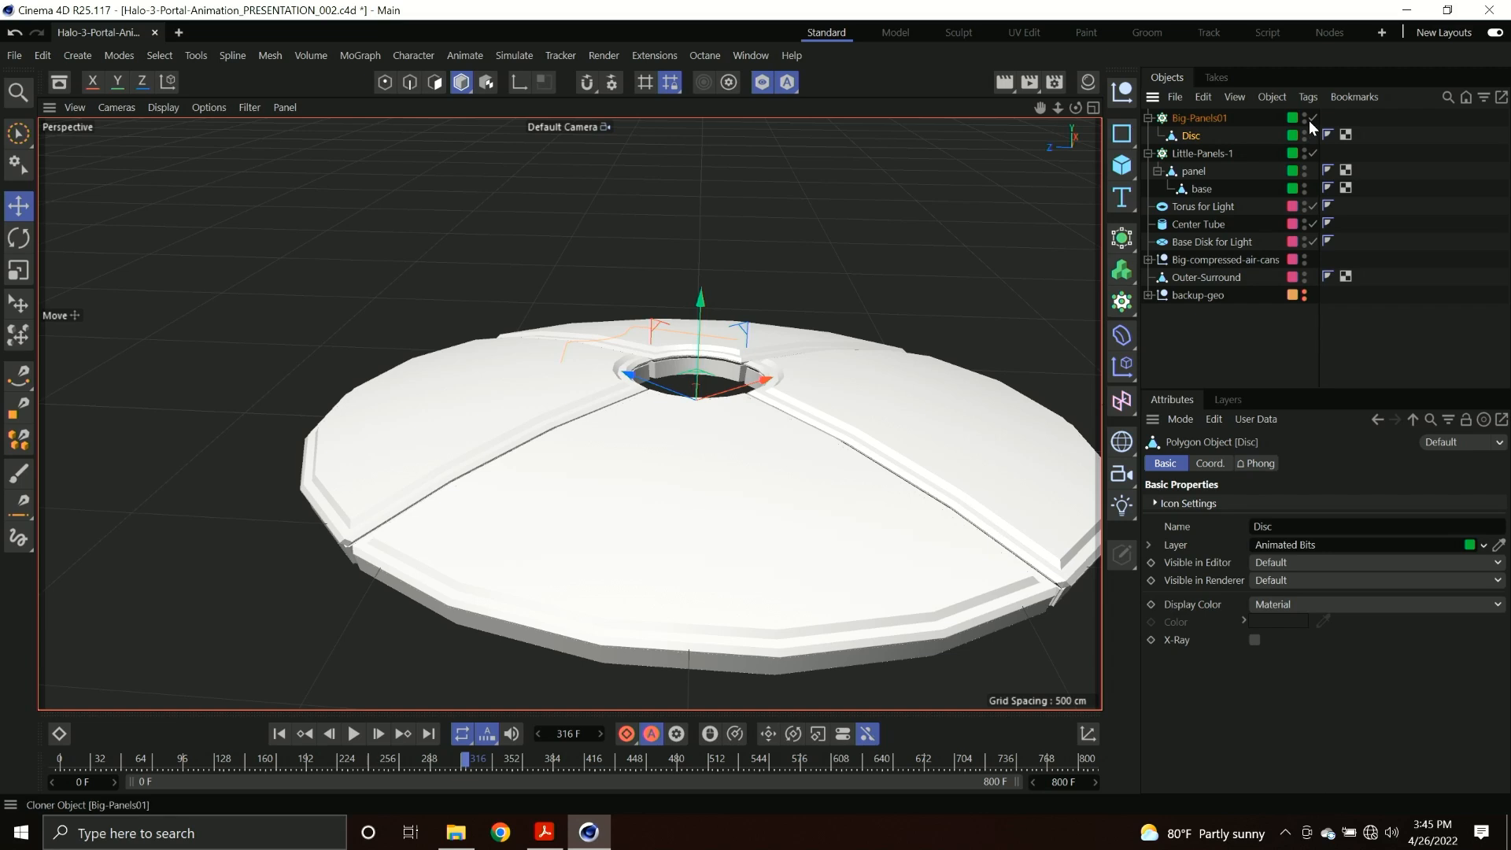
pyautogui.keyDown('alt'); pyautogui.moveTo(659, 403); pyautogui.dragTo(740, 432); pyautogui.keyUp('alt')
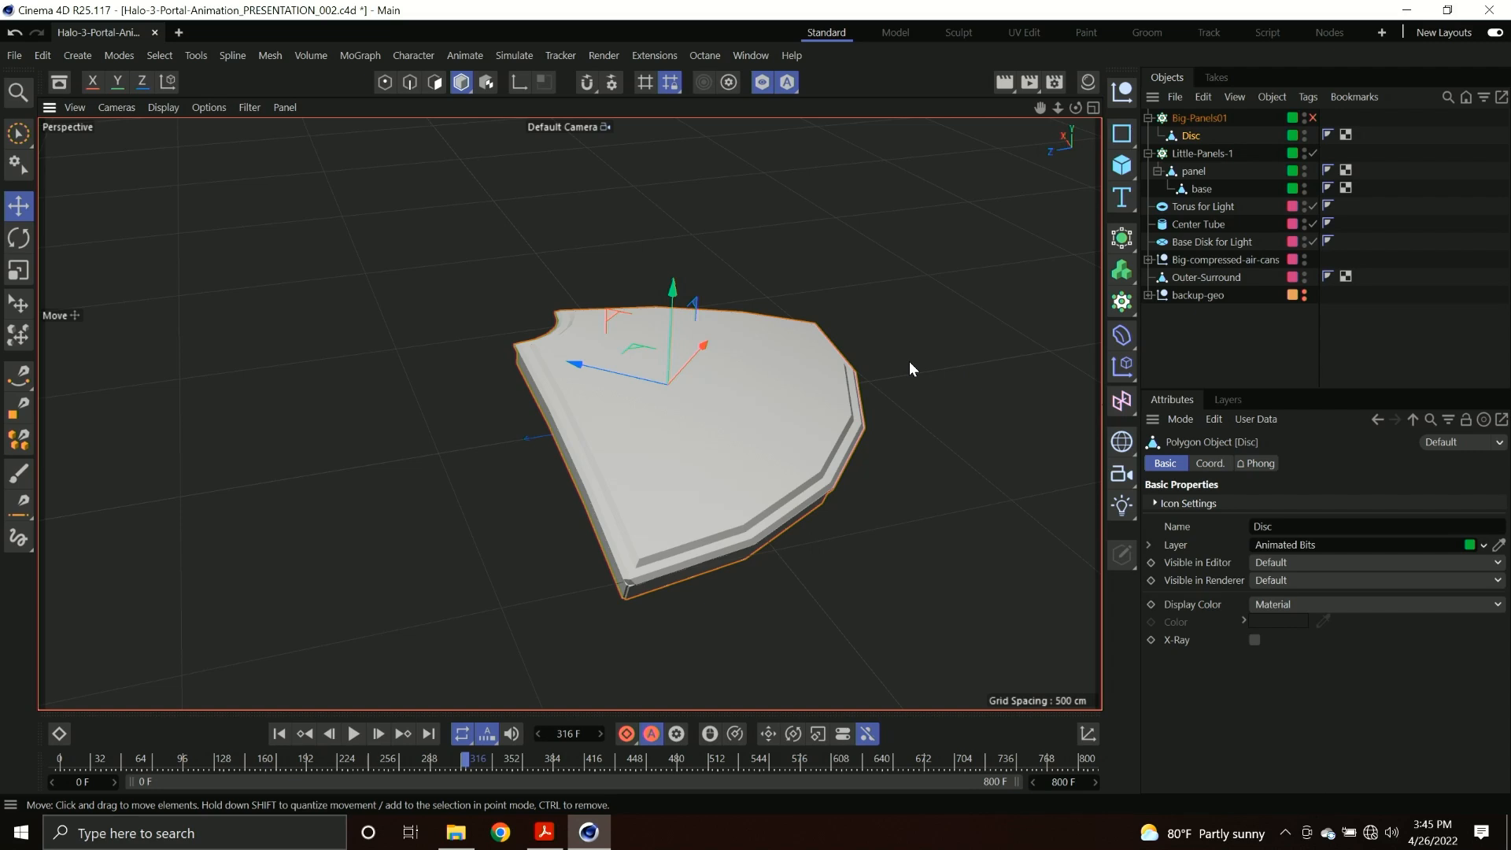
pyautogui.click(1312, 117)
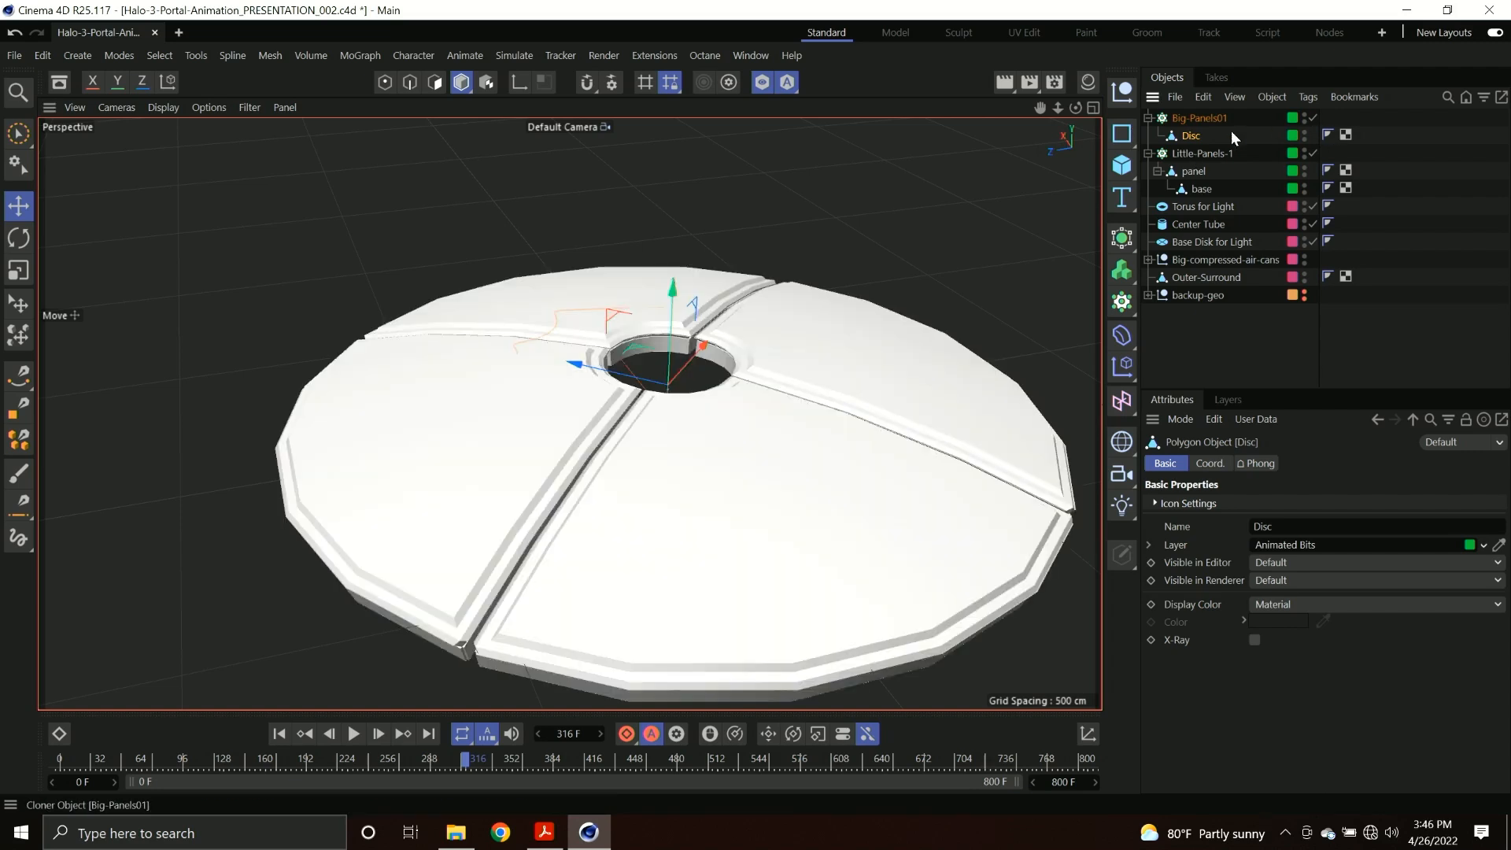
# End the viewport isolation and add a Plain effector to the Little-Panels-1 cloner.
pyautogui.click(1206, 151)
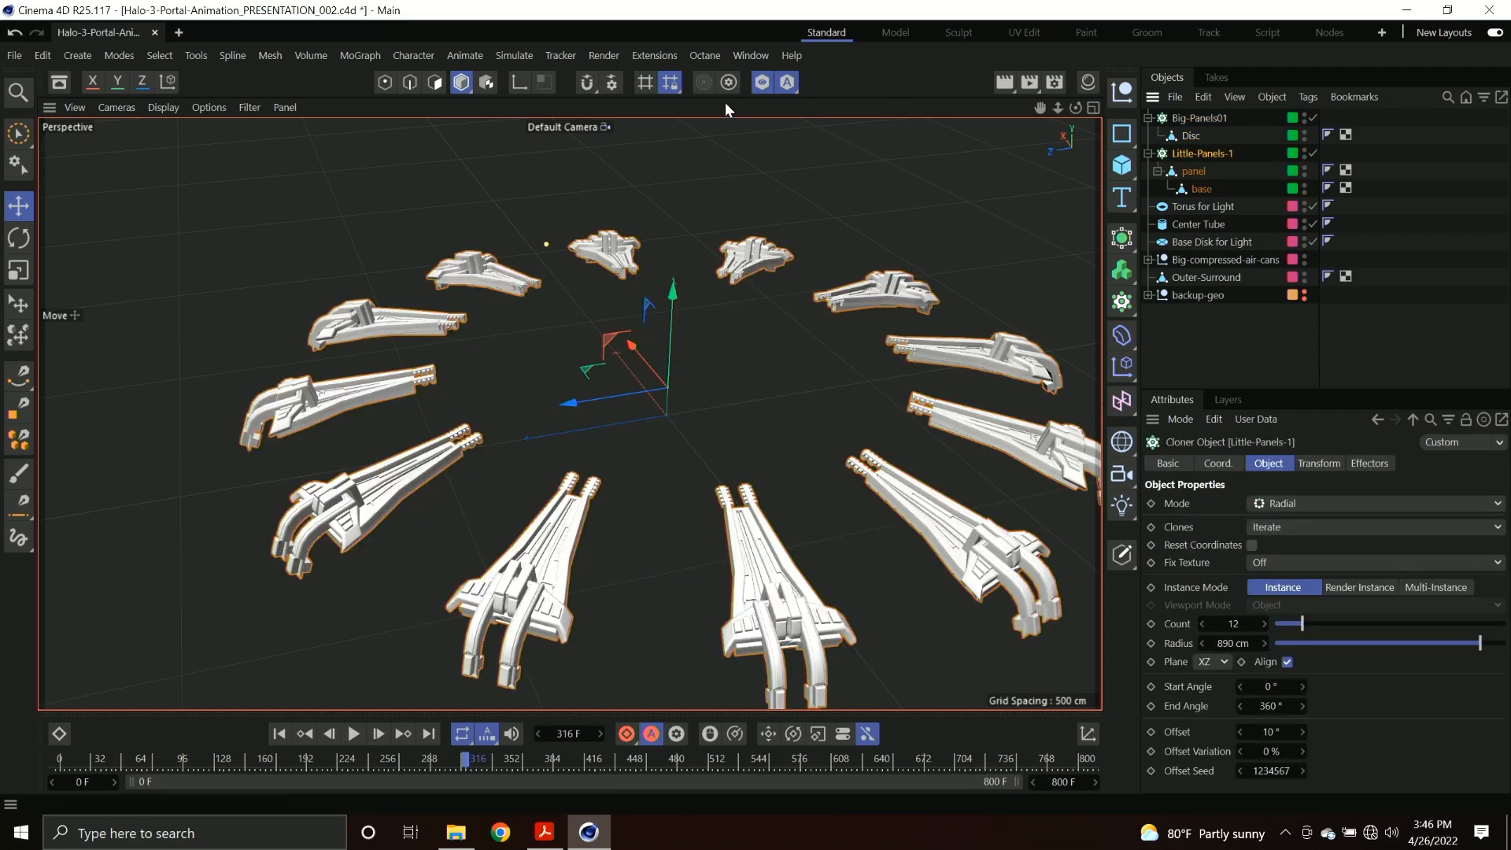
pyautogui.click(762, 84)
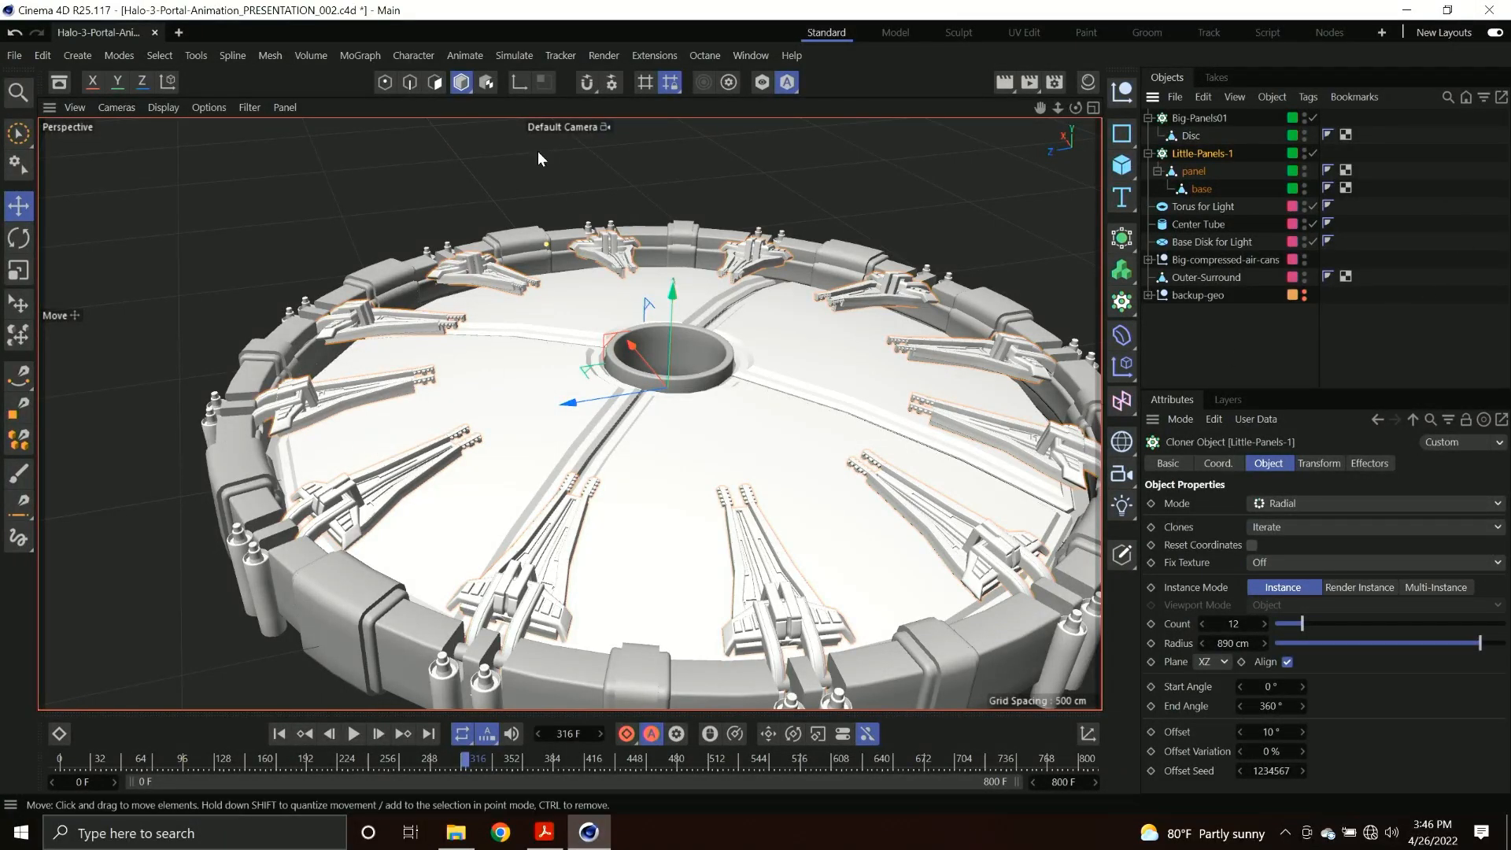
pyautogui.click(358, 58)
pyautogui.moveTo(374, 82)
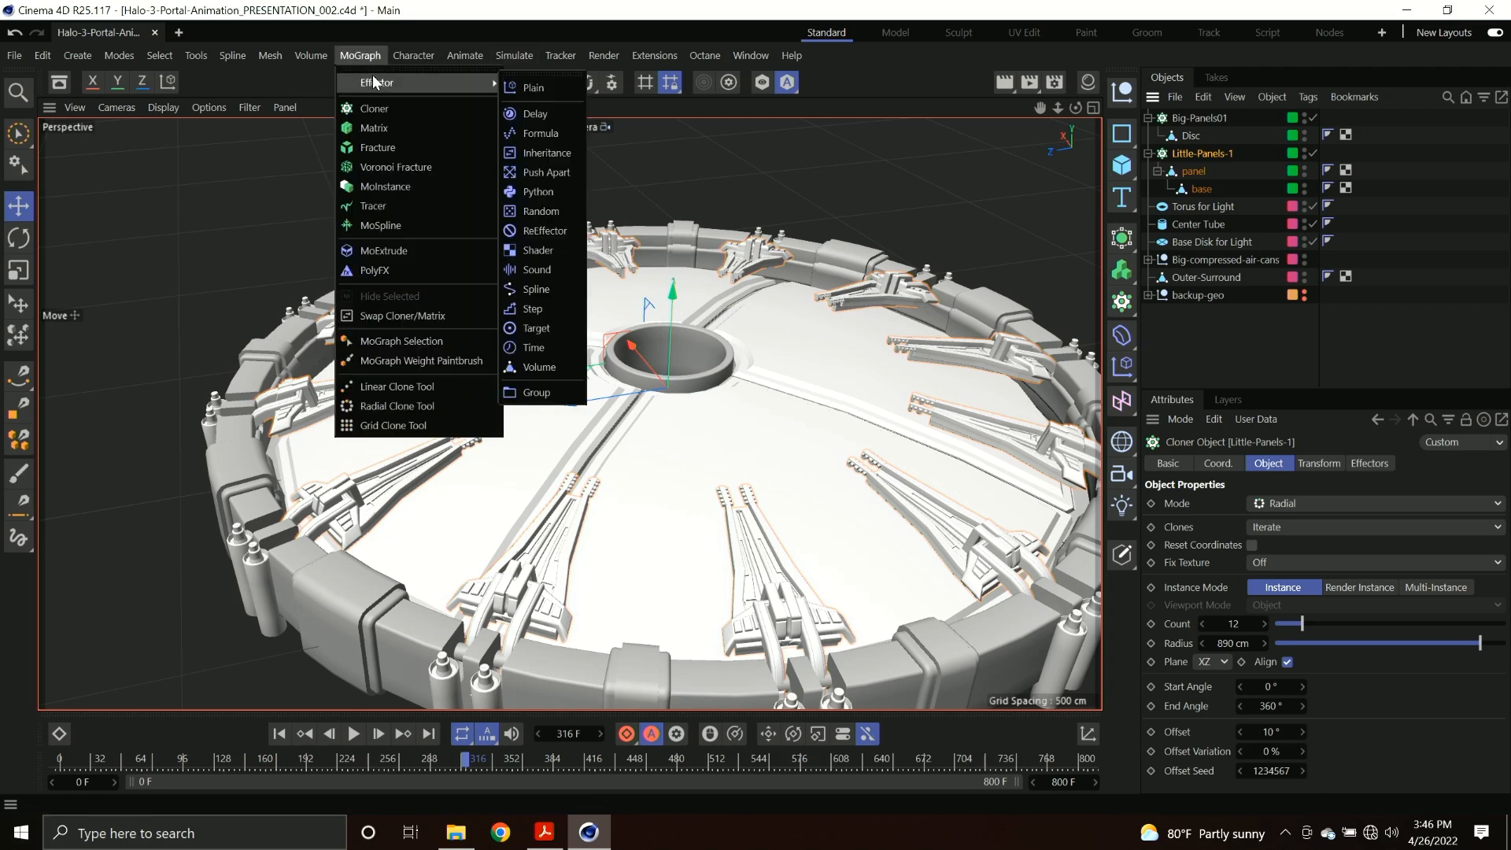
pyautogui.click(534, 92)
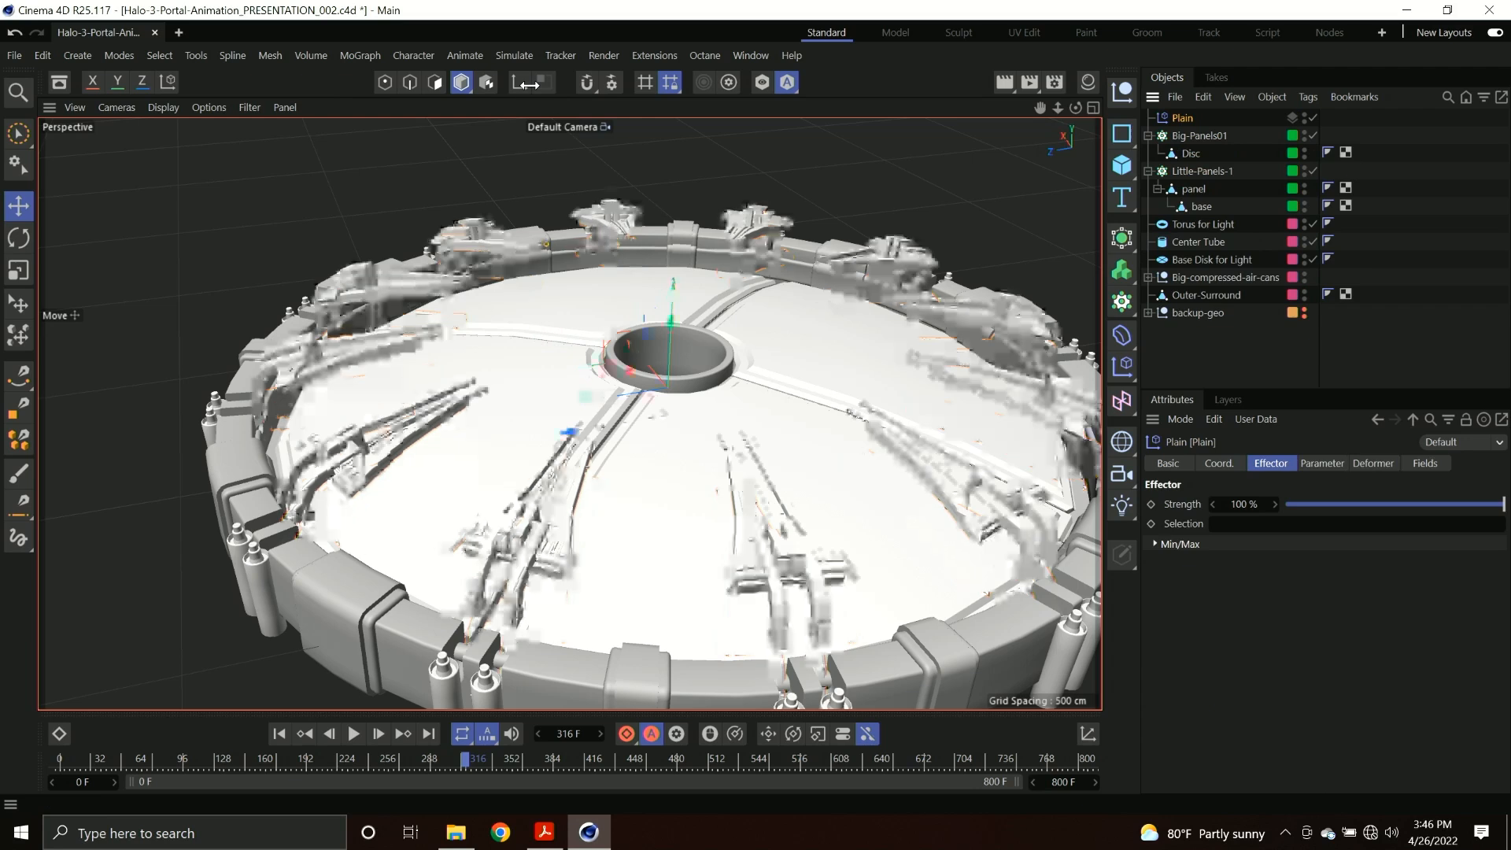
pyautogui.keyDown('alt'); pyautogui.moveTo(475, 458); pyautogui.dragTo(475, 429); pyautogui.keyUp('alt')
pyautogui.keyDown('alt'); pyautogui.moveTo(476, 429); pyautogui.dragTo(463, 424, button='right'); pyautogui.keyUp('alt')
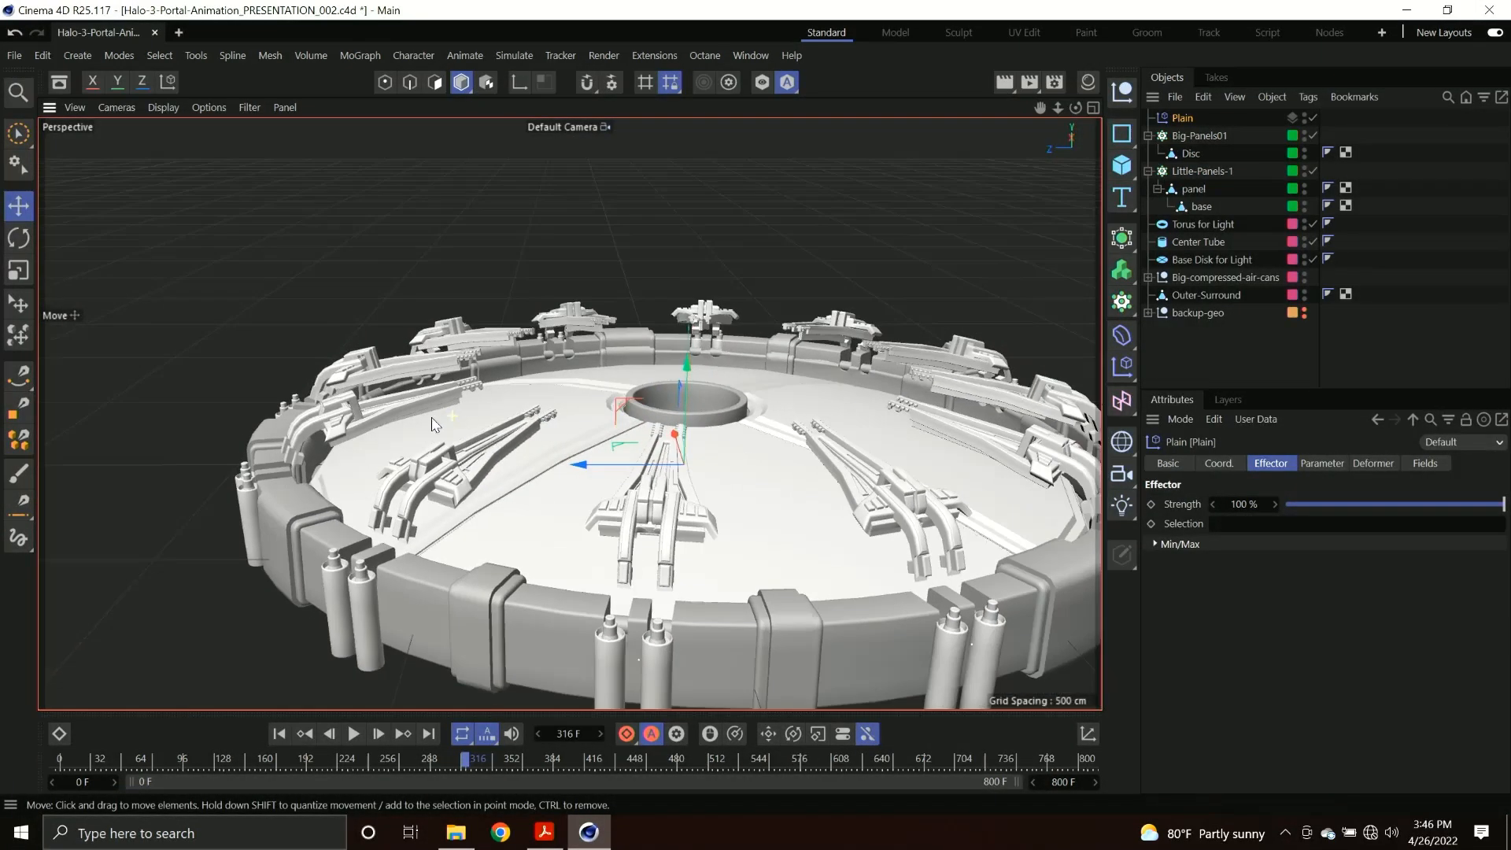
pyautogui.keyDown('alt'); pyautogui.moveTo(462, 424); pyautogui.dragTo(363, 415, button='middle'); pyautogui.keyUp('alt')
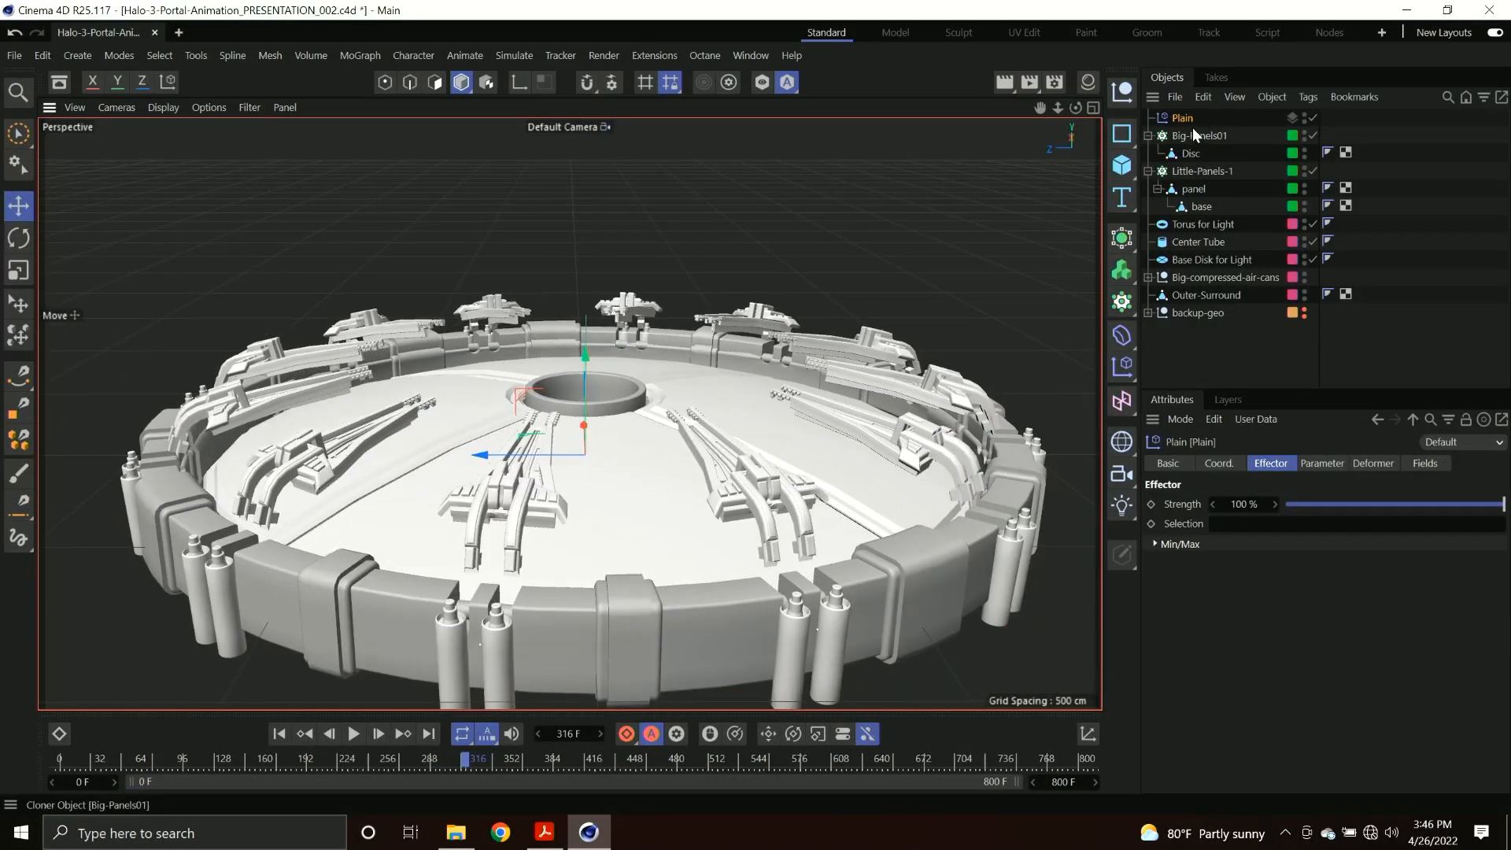
# Turn off Position and turn on Rotation for the Plain effector, and set its R.P rotation to -57°.
pyautogui.click(1305, 469)
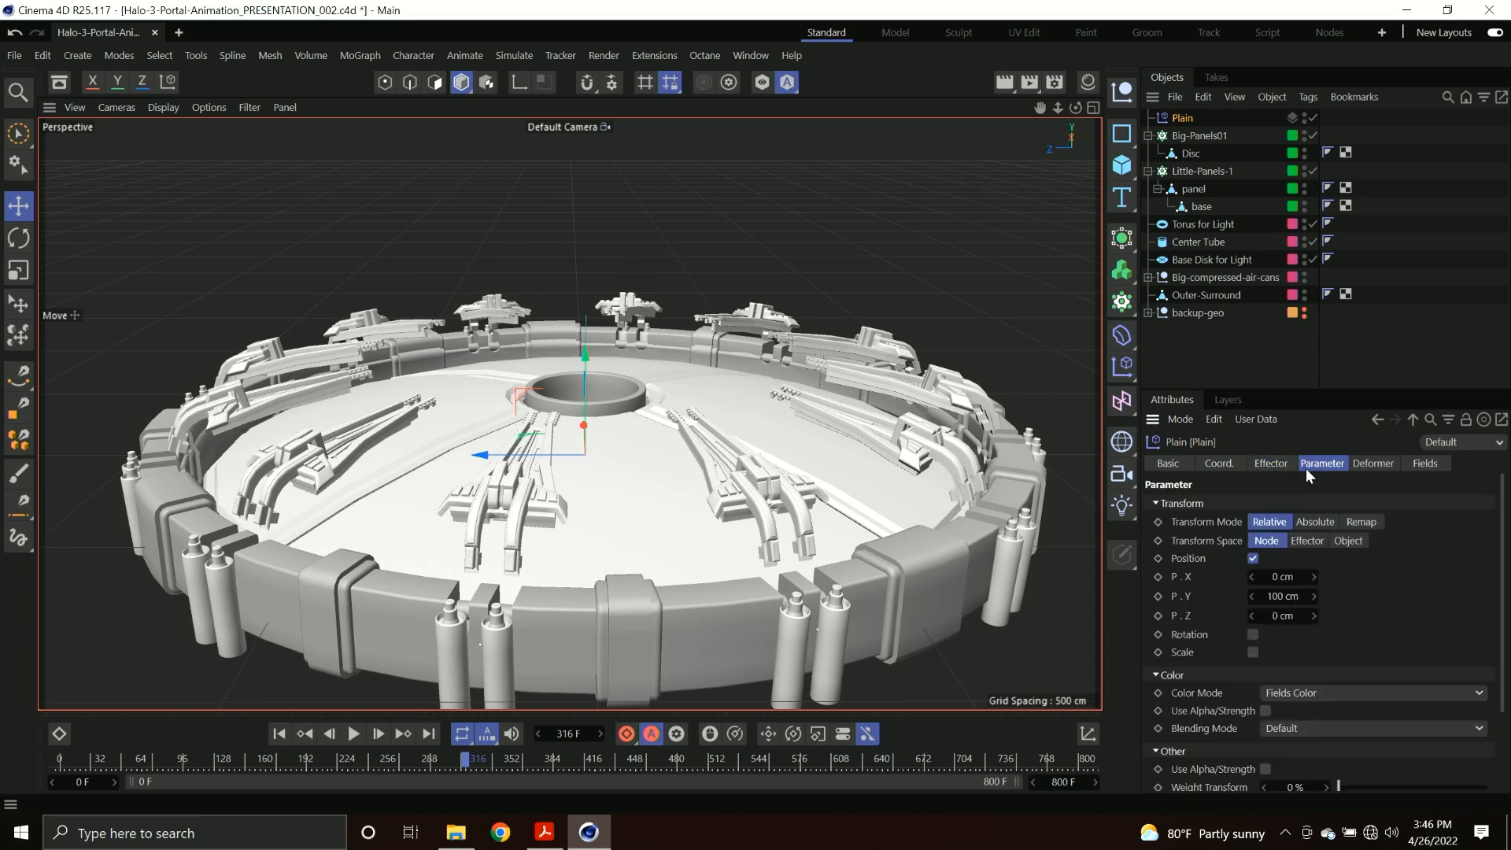
pyautogui.click(1253, 558)
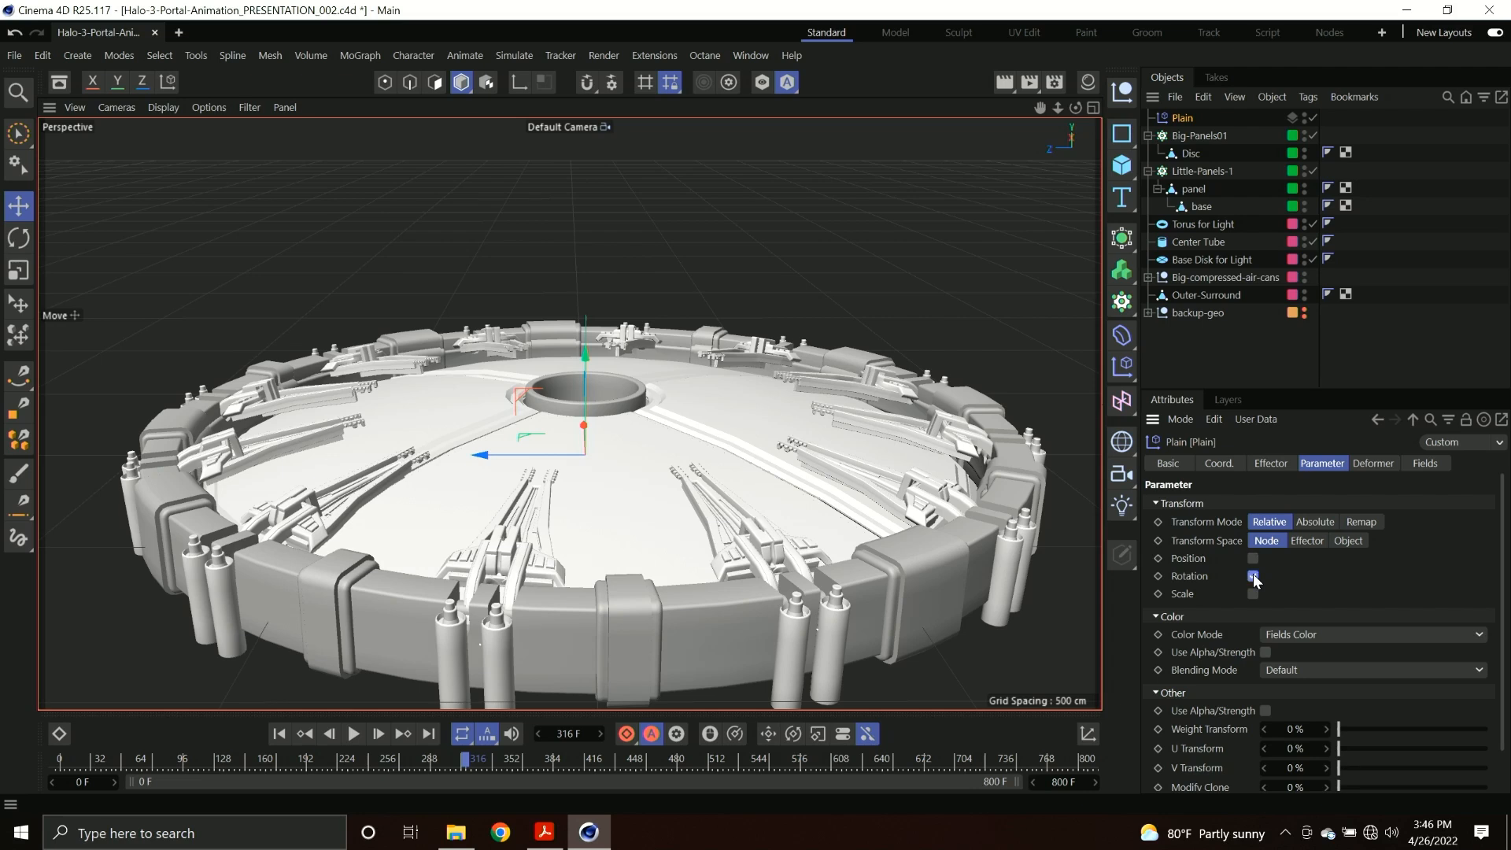
pyautogui.click(1253, 576)
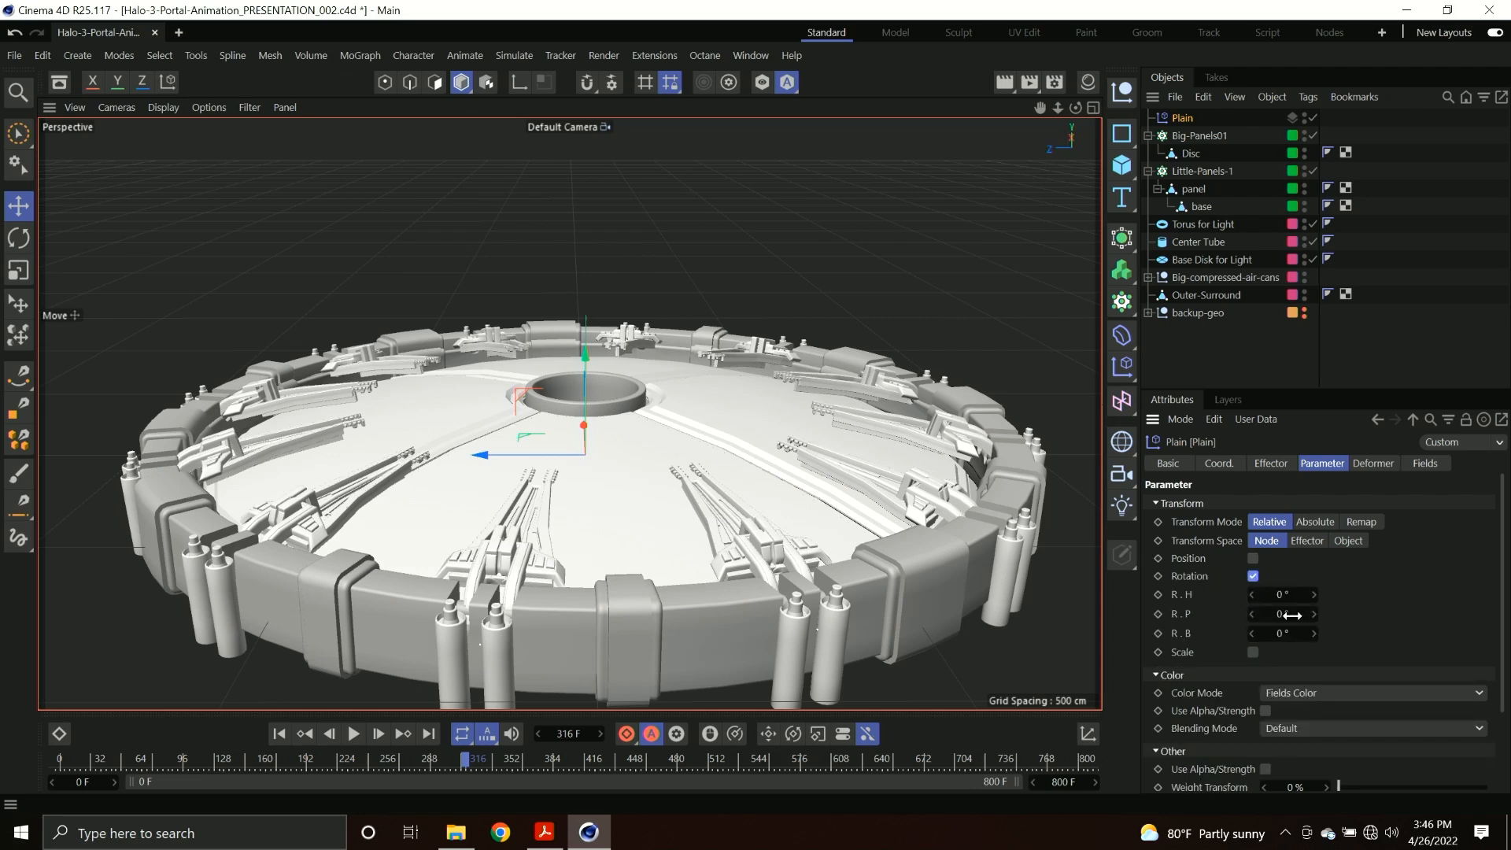
pyautogui.moveTo(1284, 615); pyautogui.dragTo(1216, 625)
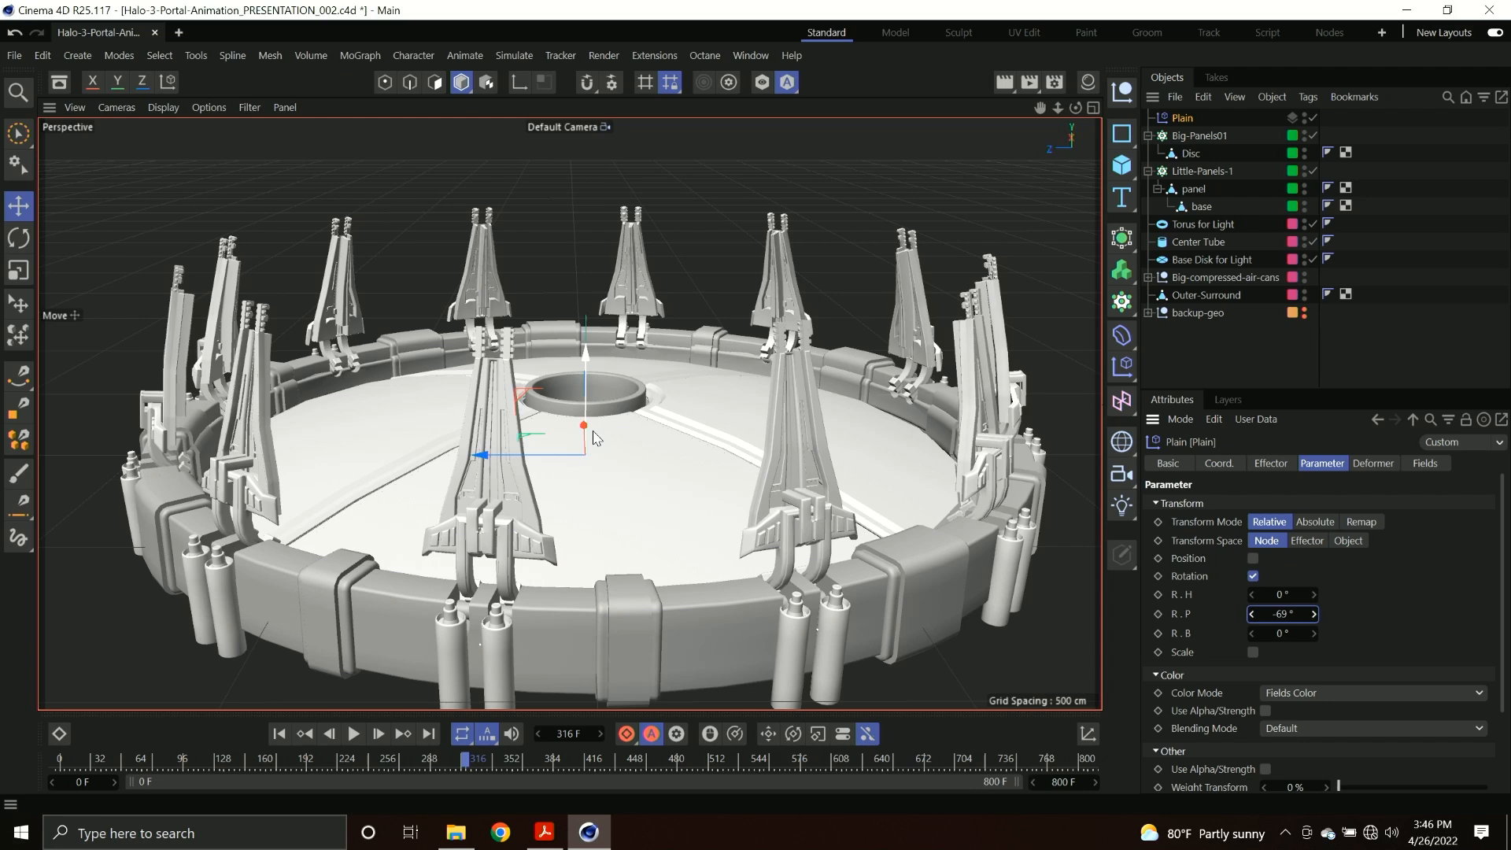
pyautogui.moveTo(1313, 617); pyautogui.dragTo(1330, 617)
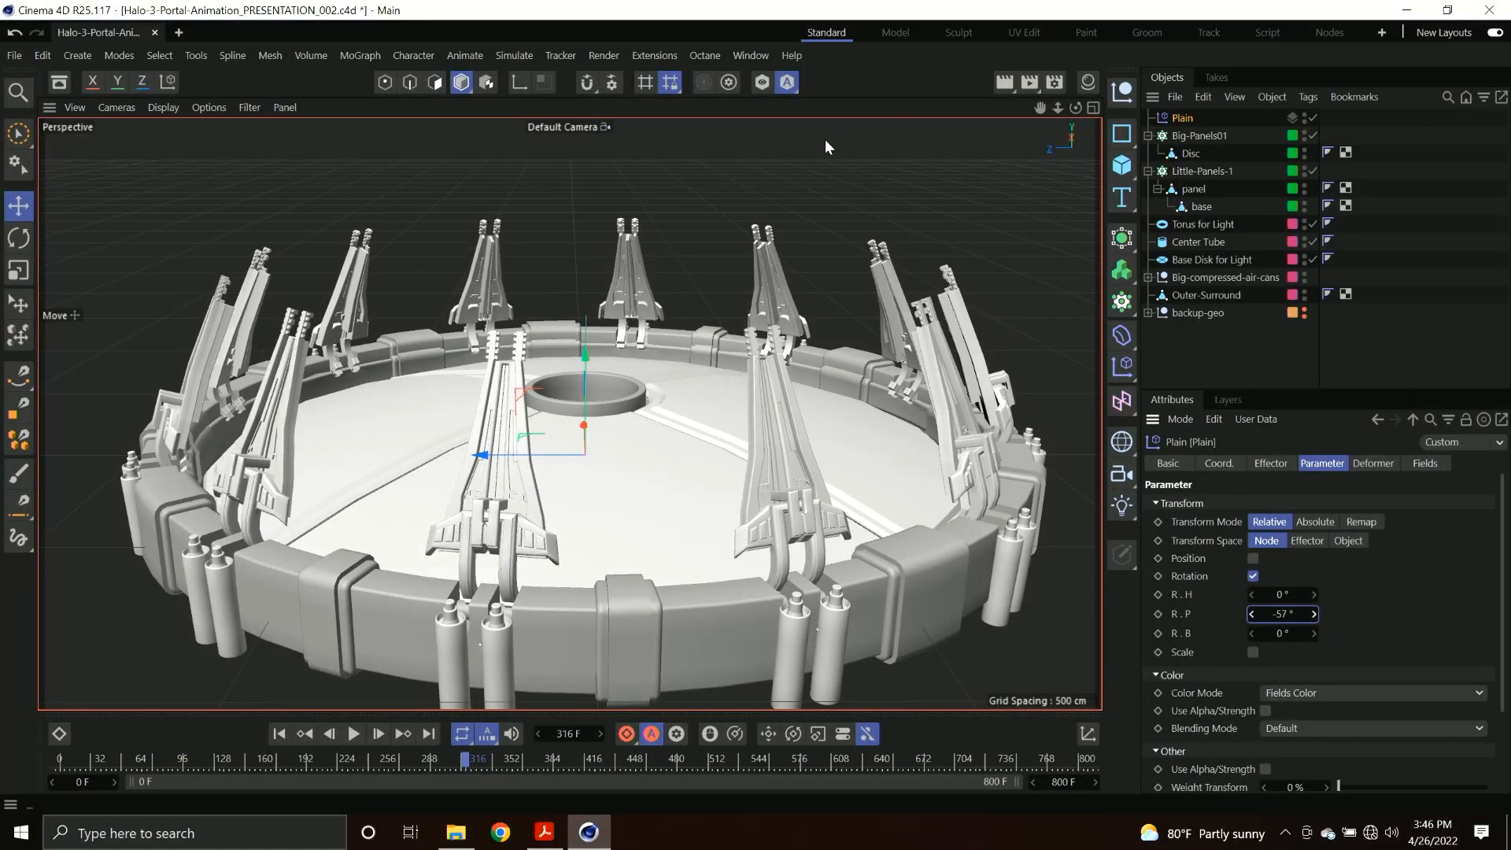
# Add a Linear Field to the Plain effector and slide it along X and back to test its falloff on the panels.
pyautogui.click(1421, 464)
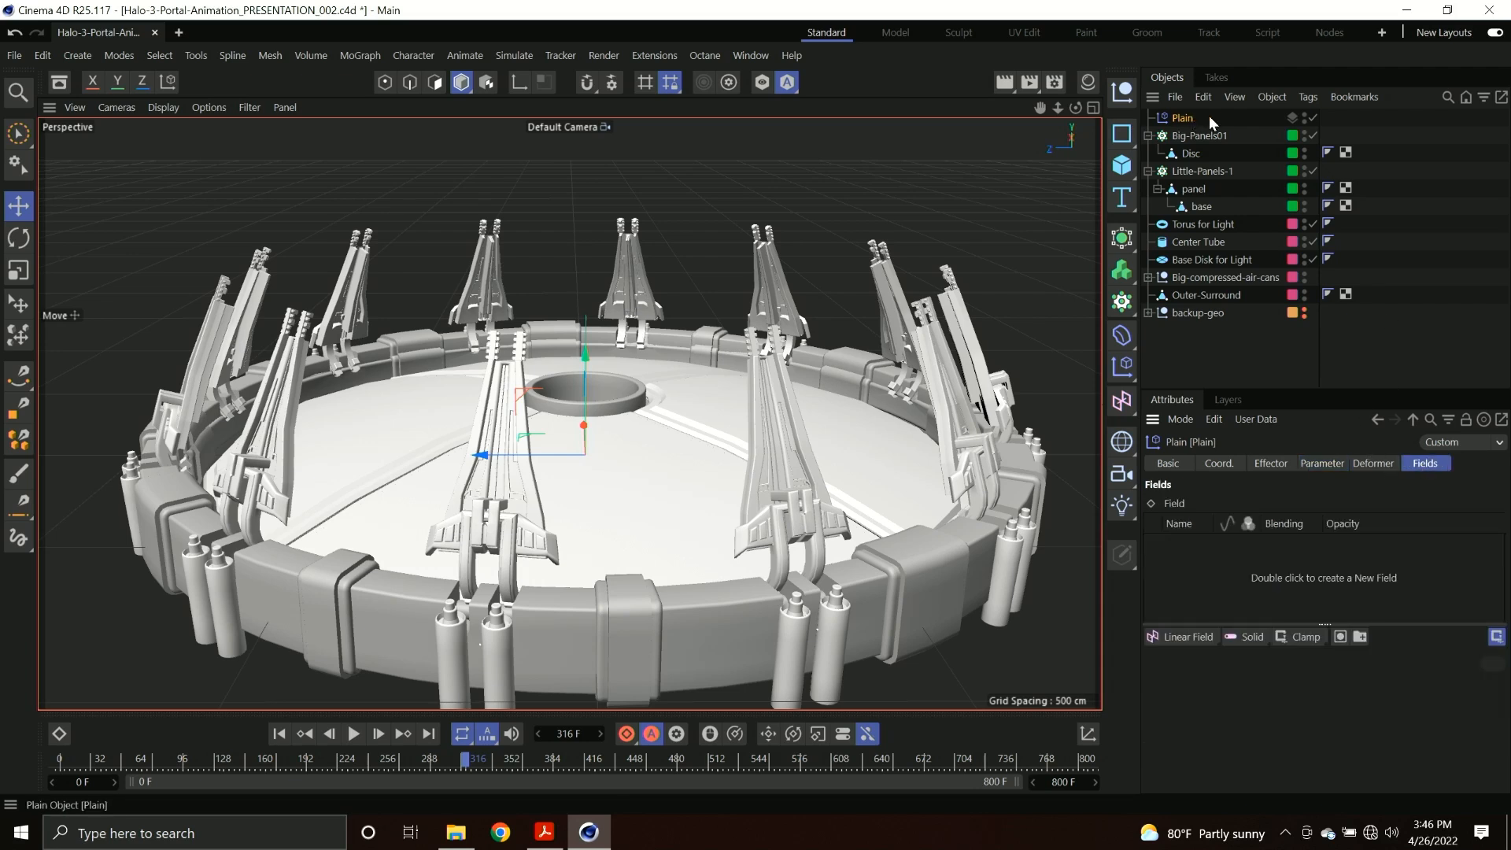
pyautogui.click(1197, 634)
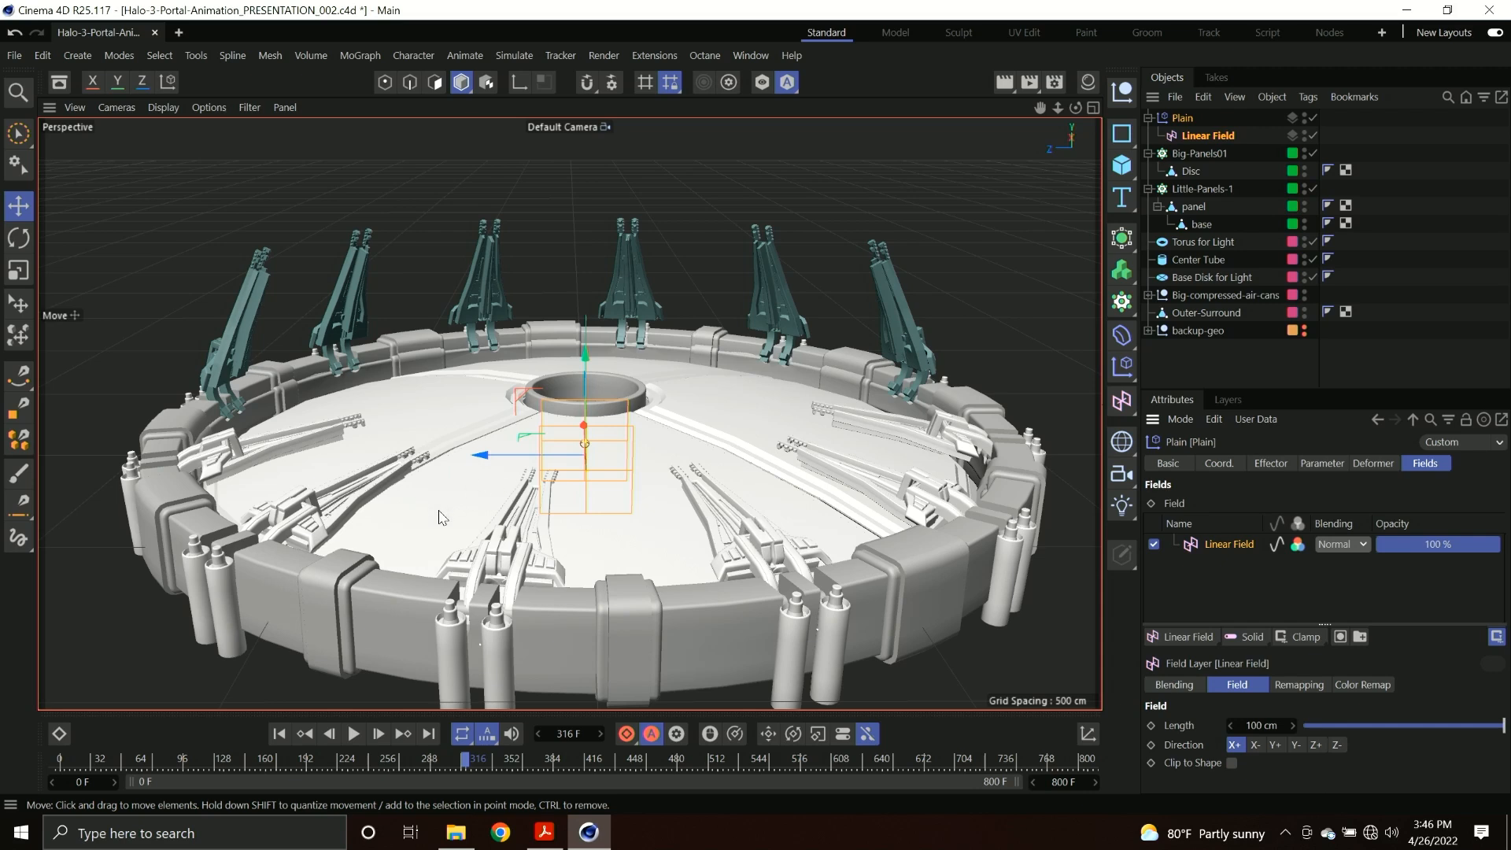
pyautogui.keyDown('alt'); pyautogui.moveTo(627, 391); pyautogui.dragTo(482, 412); pyautogui.keyUp('alt')
pyautogui.keyDown('alt'); pyautogui.moveTo(726, 461); pyautogui.dragTo(610, 427); pyautogui.keyUp('alt')
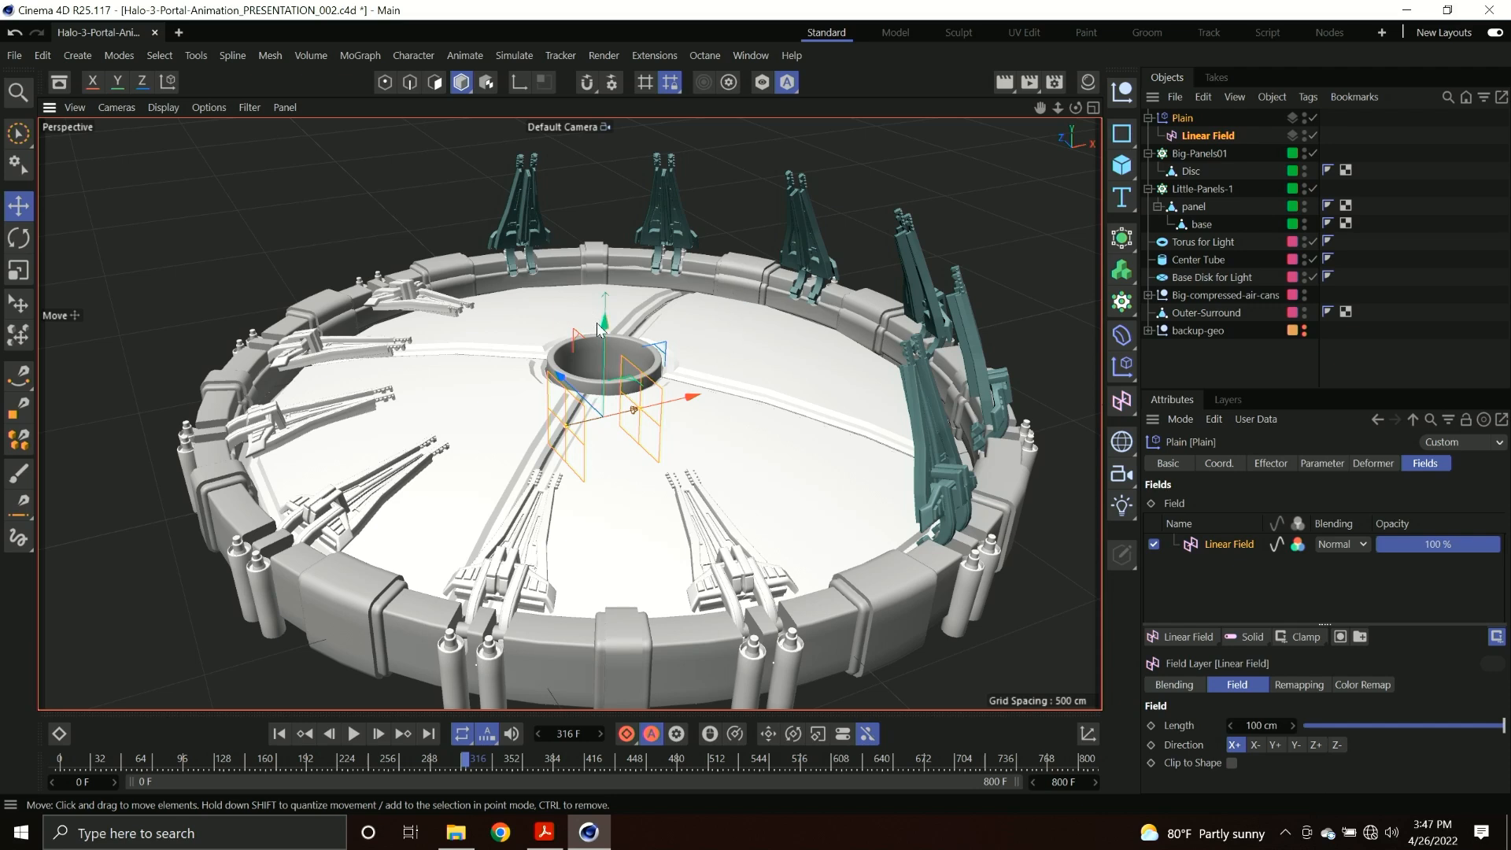
pyautogui.moveTo(698, 399); pyautogui.dragTo(626, 405)
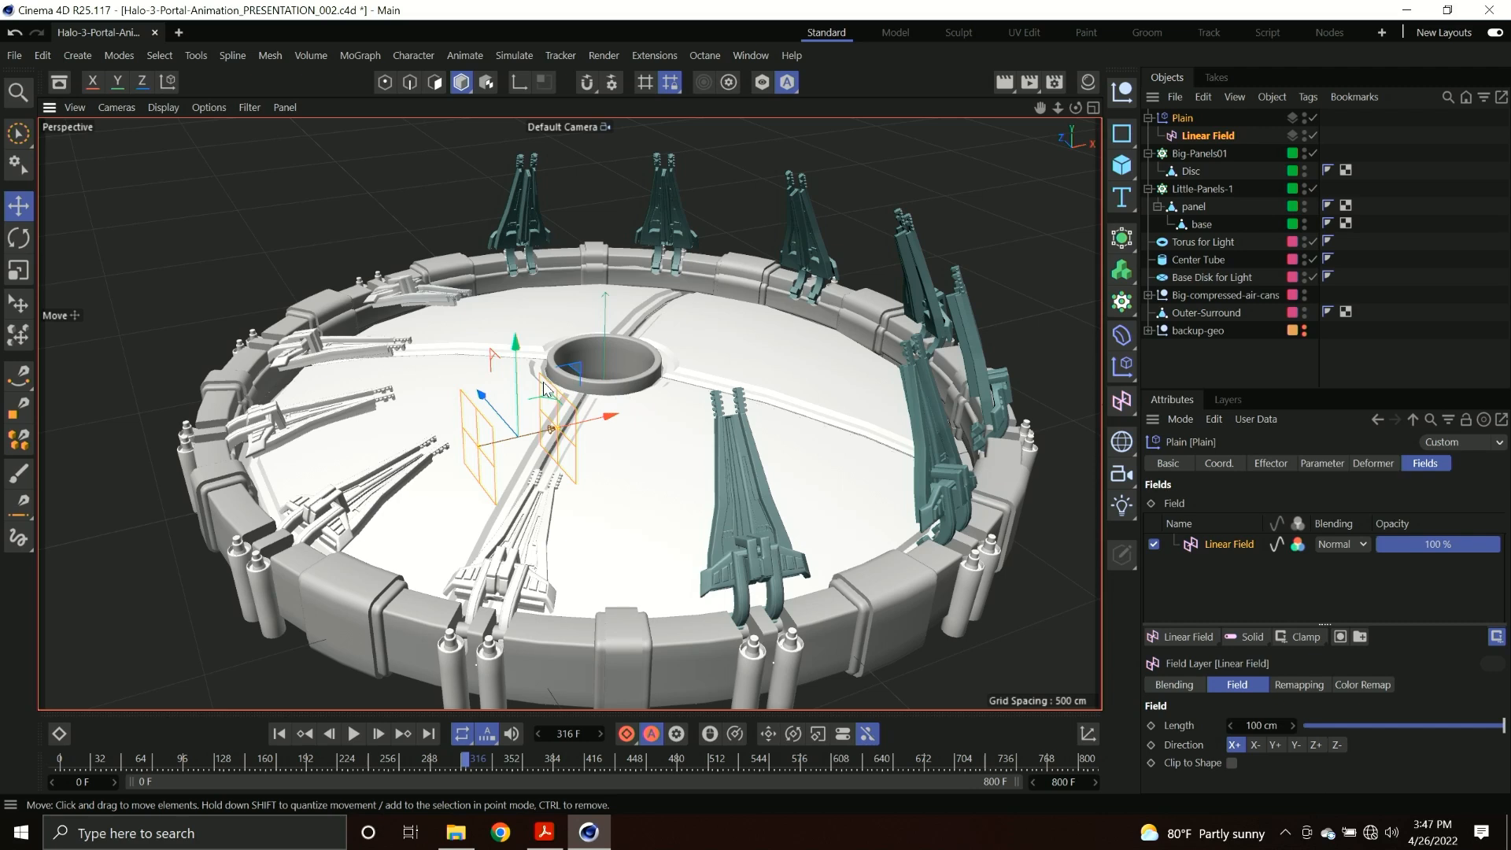
pyautogui.moveTo(595, 411); pyautogui.dragTo(611, 407)
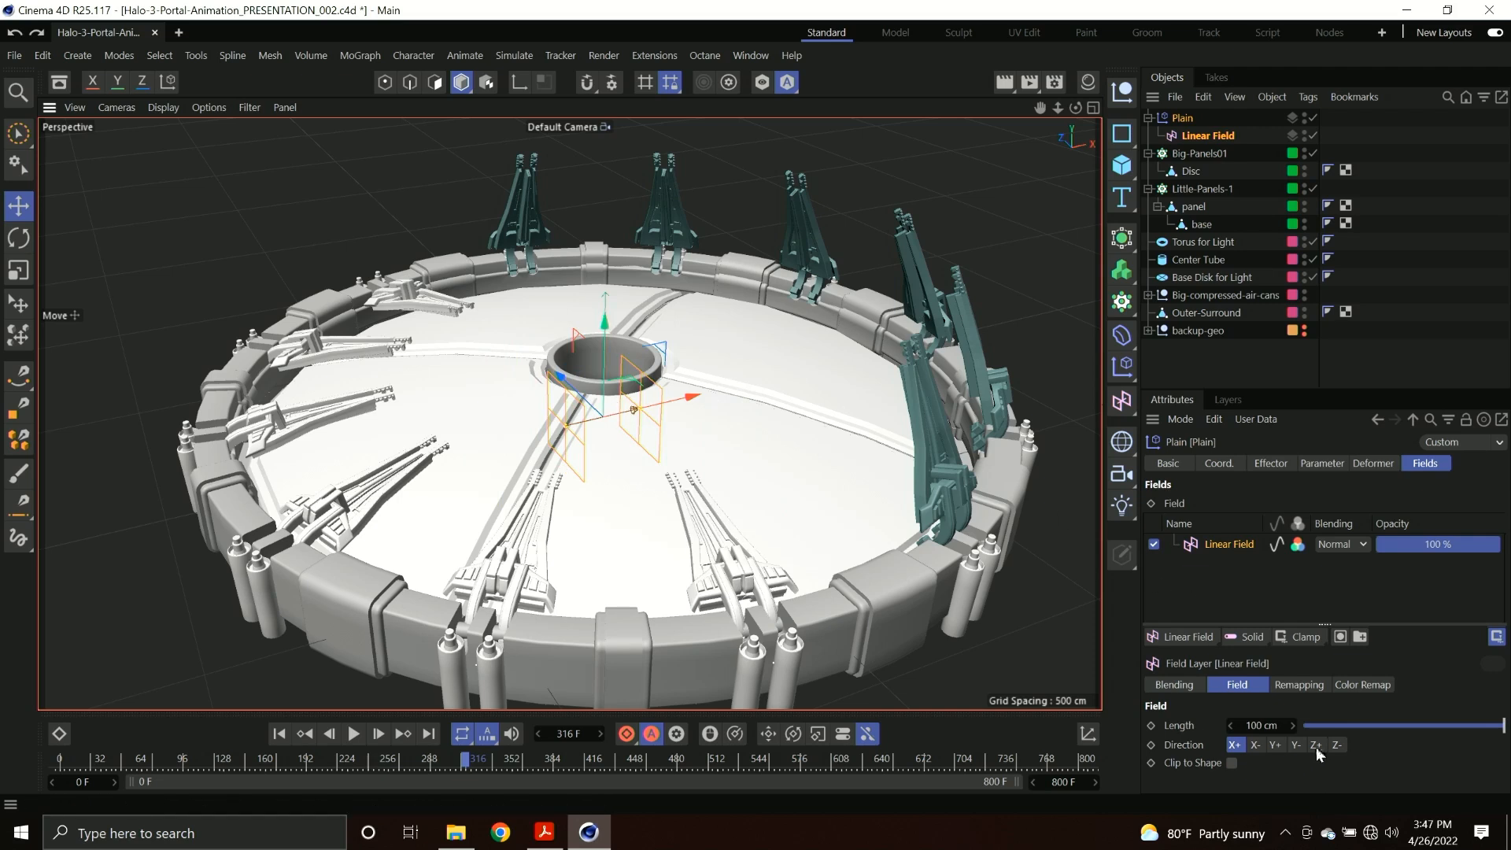
# Set the Linear Field's direction to Y- and lower it until the panels lie flat, with the timeline at frame 0.
pyautogui.click(1297, 744)
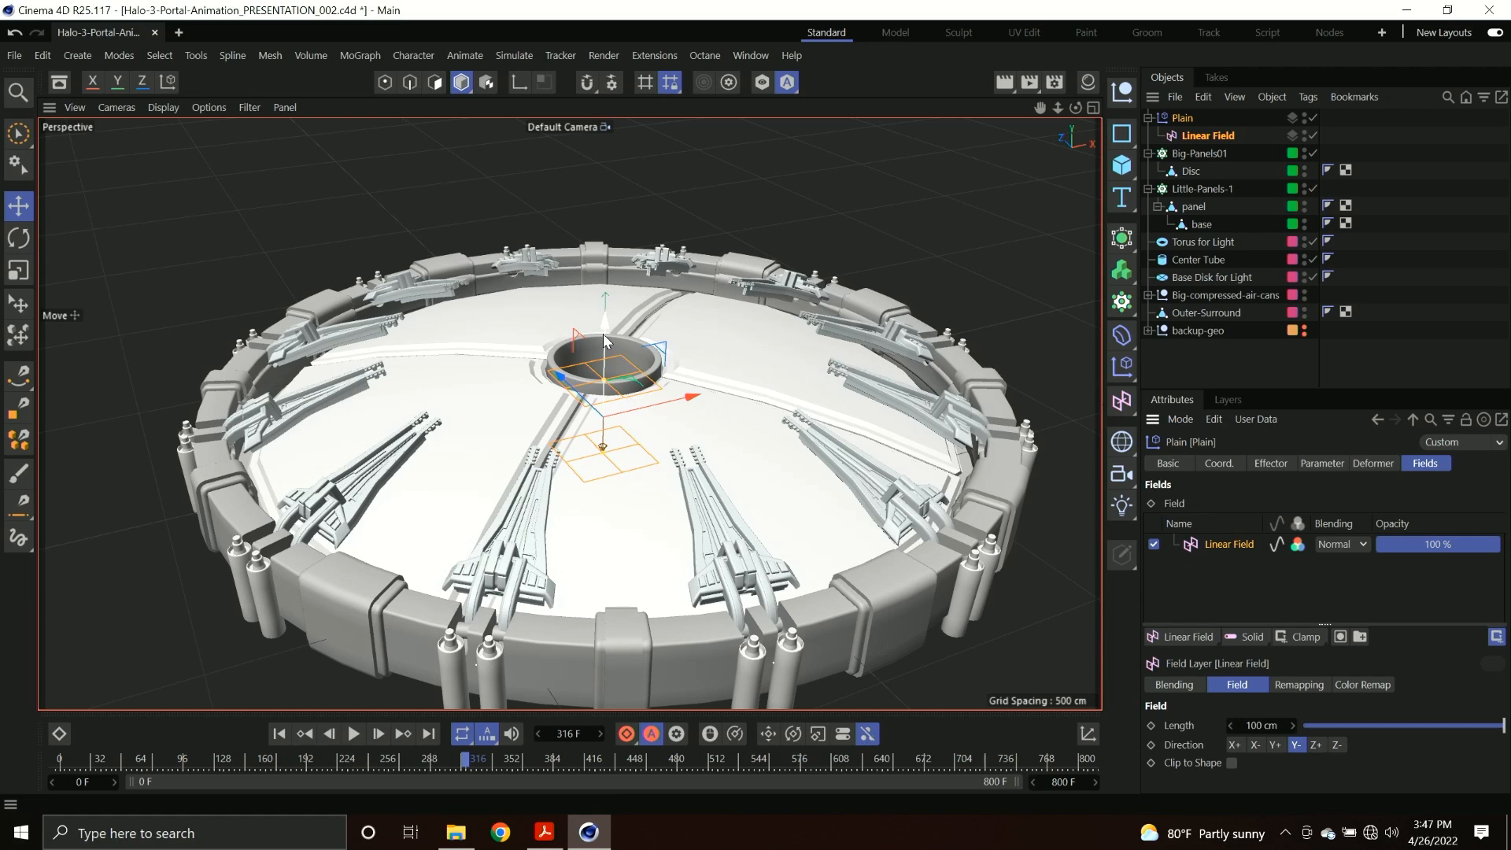
pyautogui.moveTo(603, 334)
pyautogui.mouseDown()
pyautogui.moveTo(610, 354)
pyautogui.moveTo(598, 295)
pyautogui.moveTo(583, 342)
pyautogui.mouseUp()
pyautogui.moveTo(80, 758); pyautogui.dragTo(34, 765)
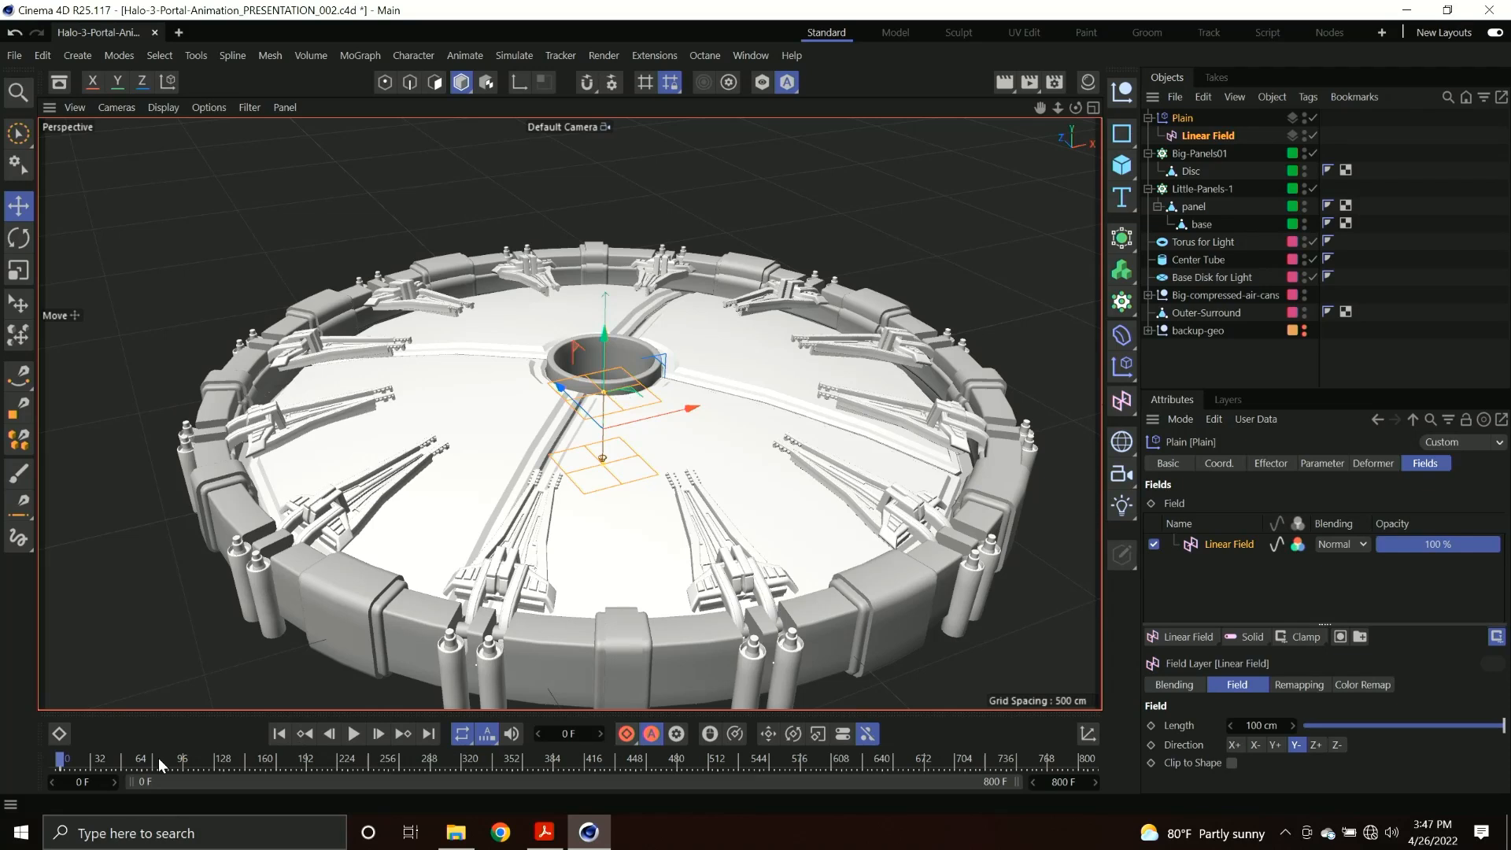
# Move to frame 570 and raise the Linear Field well above the disc to keyframe the panels fully opened.
pyautogui.moveTo(224, 767); pyautogui.dragTo(630, 772)
pyautogui.moveTo(774, 763); pyautogui.dragTo(791, 763)
pyautogui.moveTo(606, 350); pyautogui.dragTo(612, 189)
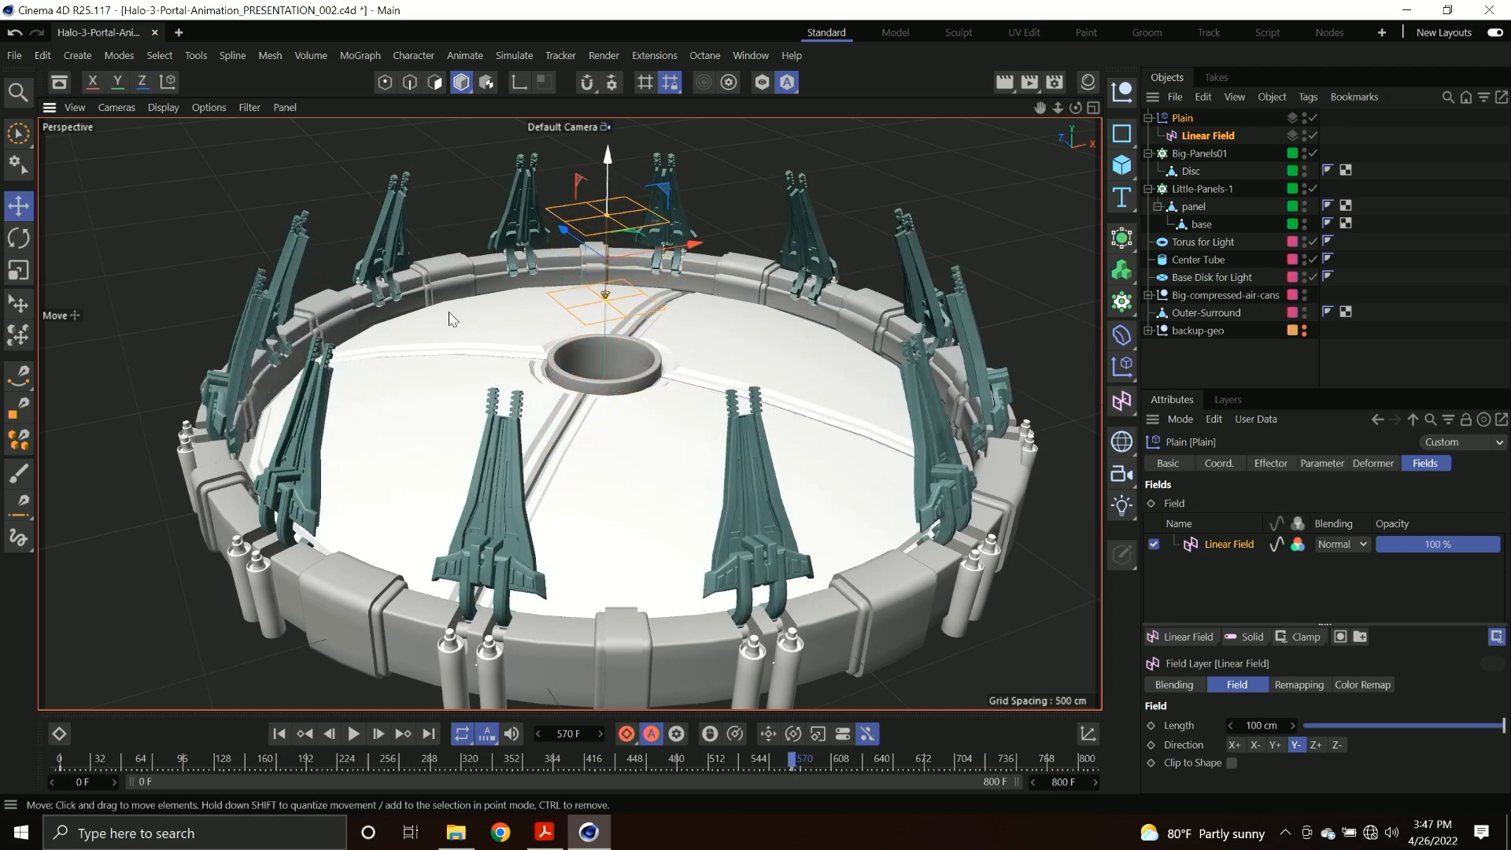
# Play the panel-opening animation from the start to review it, and return to frame 0.
pyautogui.moveTo(93, 761); pyautogui.dragTo(22, 718)
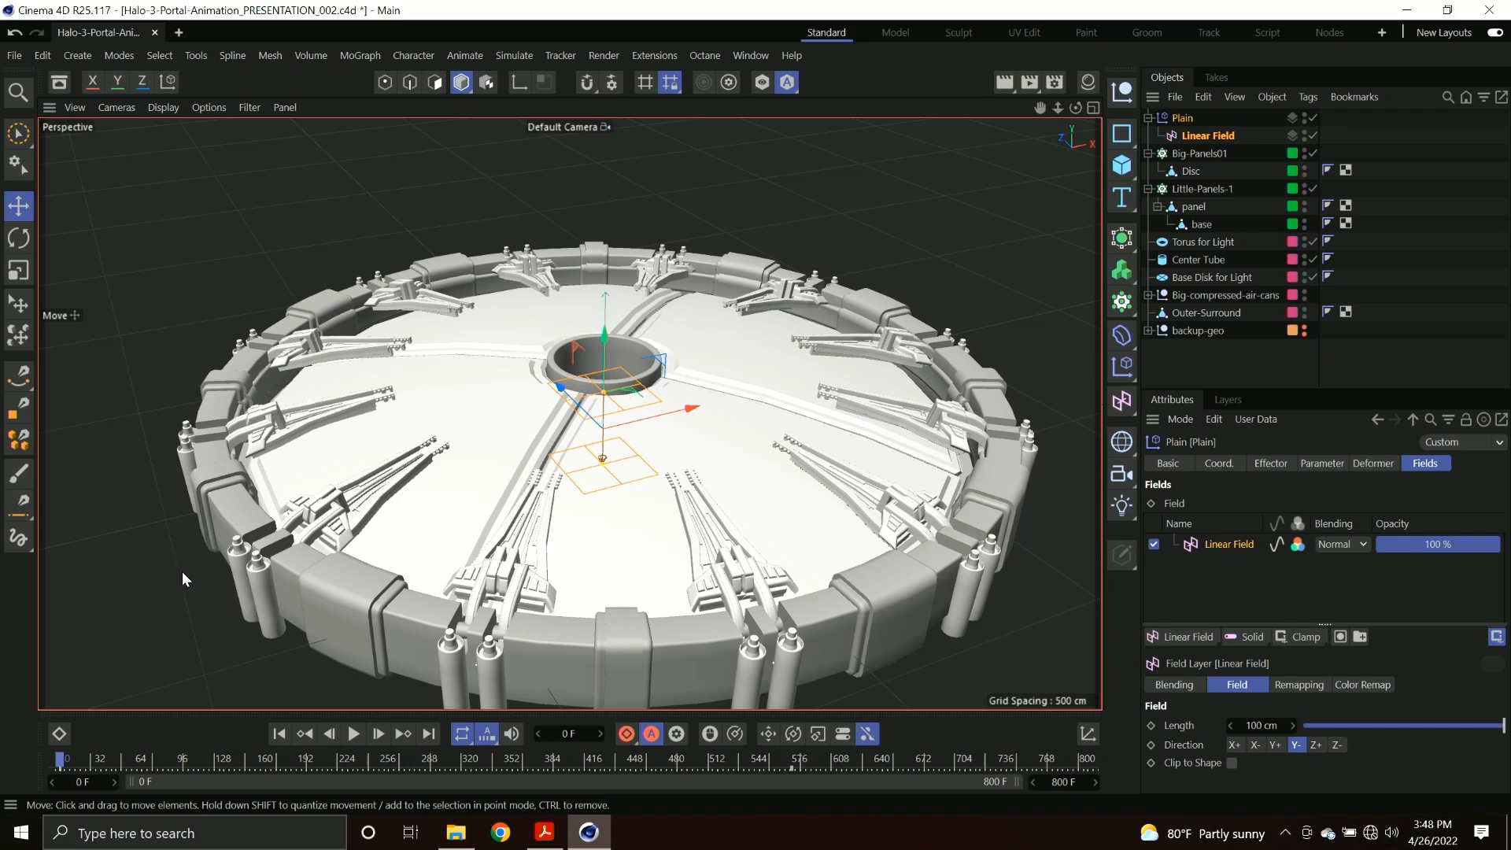
pyautogui.moveTo(227, 766); pyautogui.dragTo(28, 722)
pyautogui.press('F8')
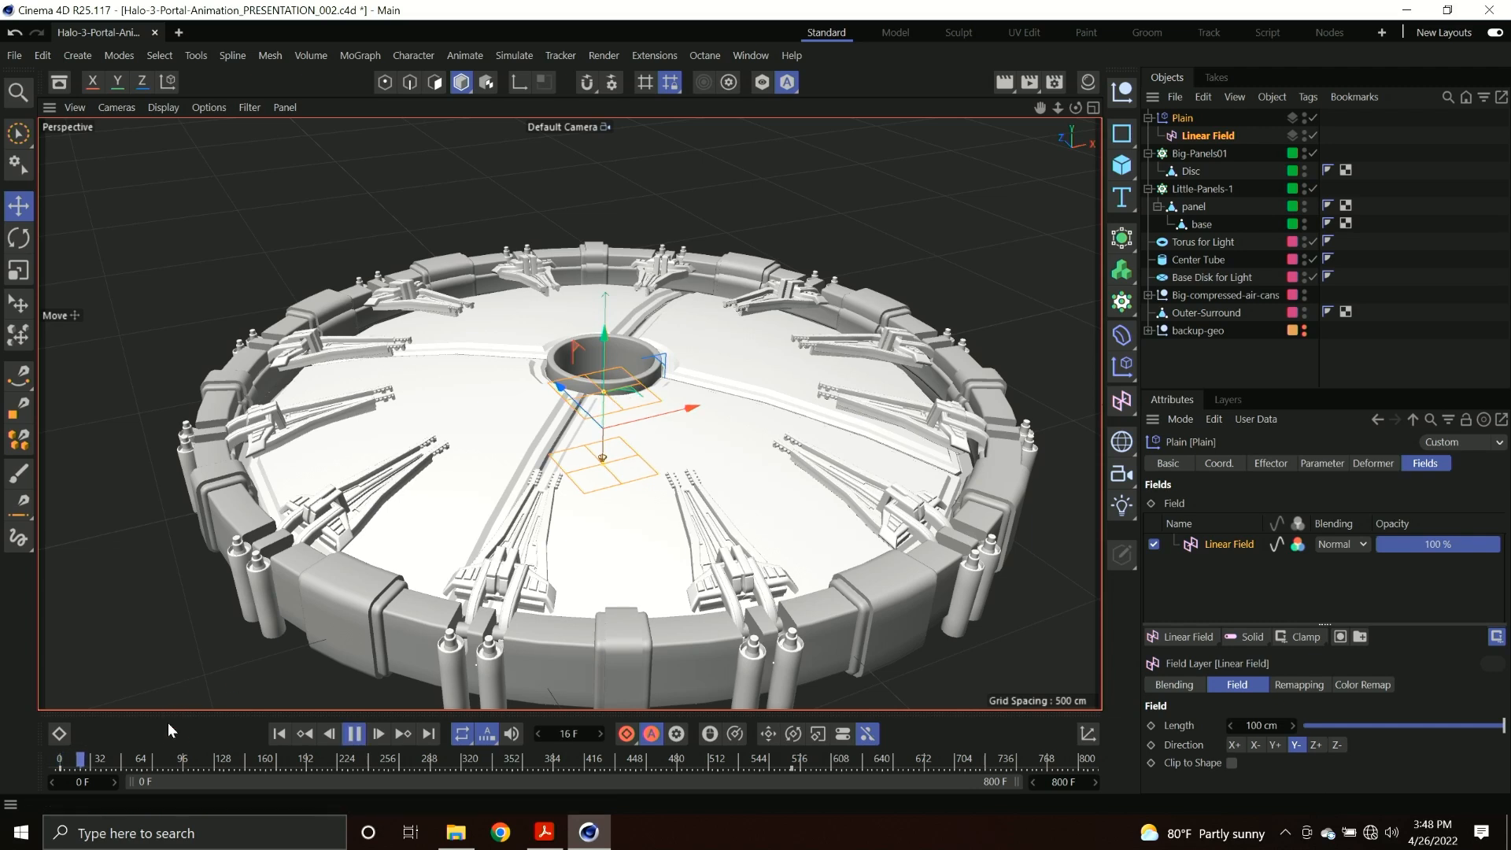
pyautogui.click(280, 732)
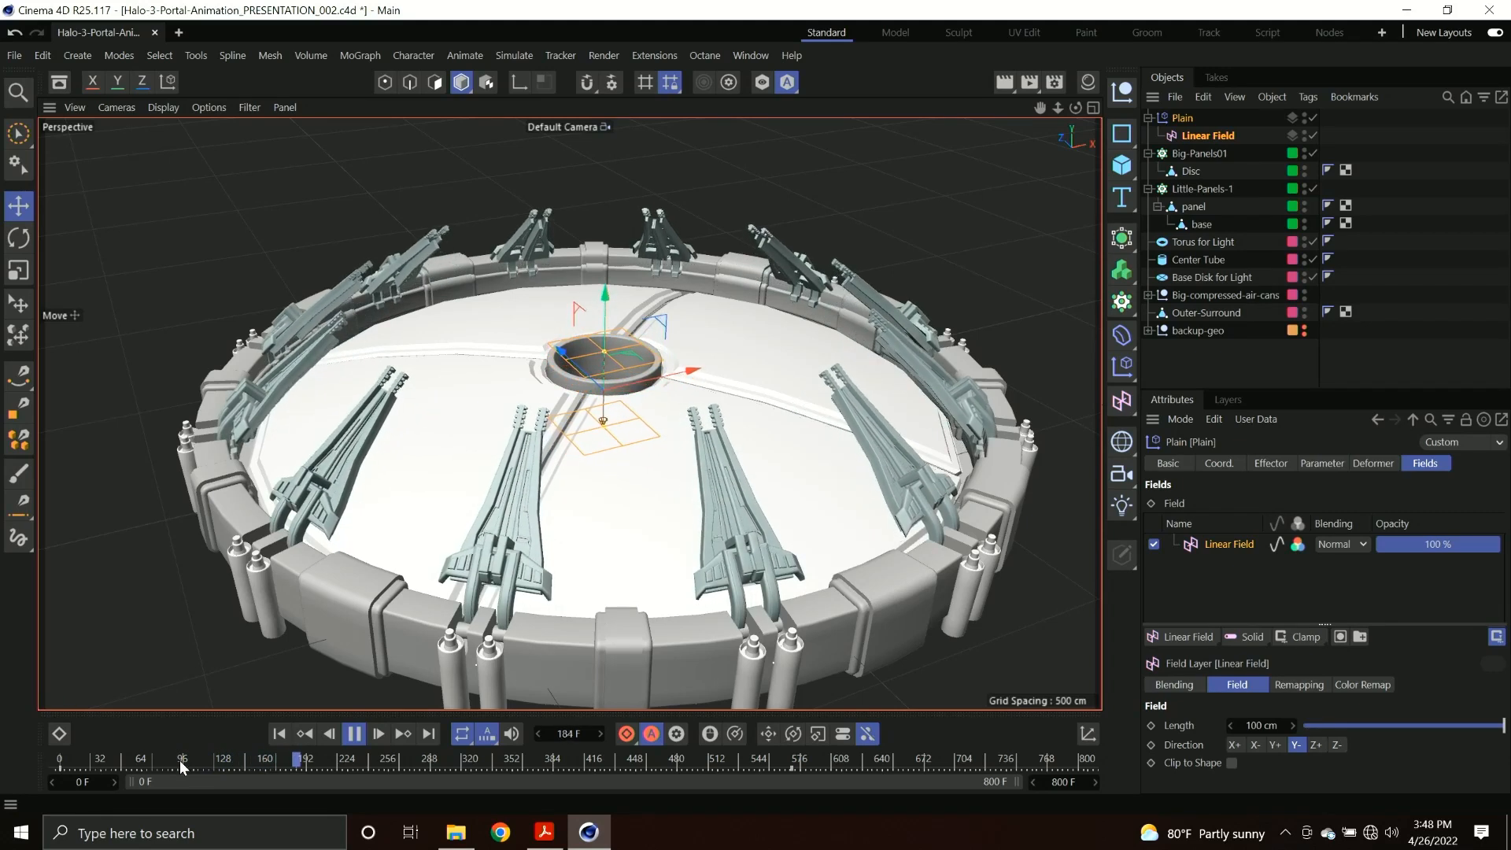
pyautogui.moveTo(176, 756); pyautogui.dragTo(59, 767)
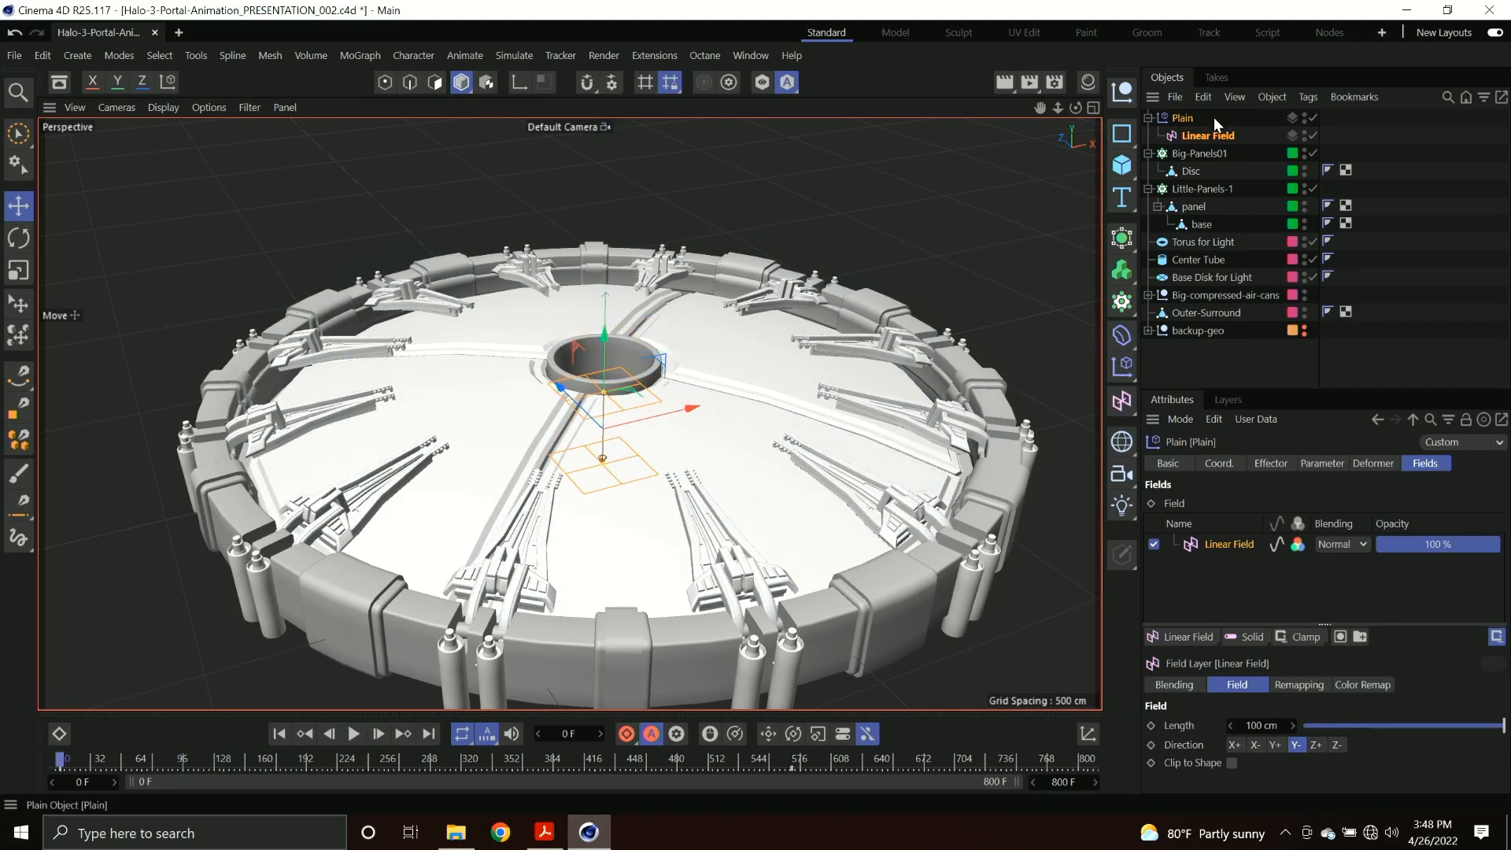
# Add a second Plain effector to the Little-Panels-1 cloner.
pyautogui.click(1192, 189)
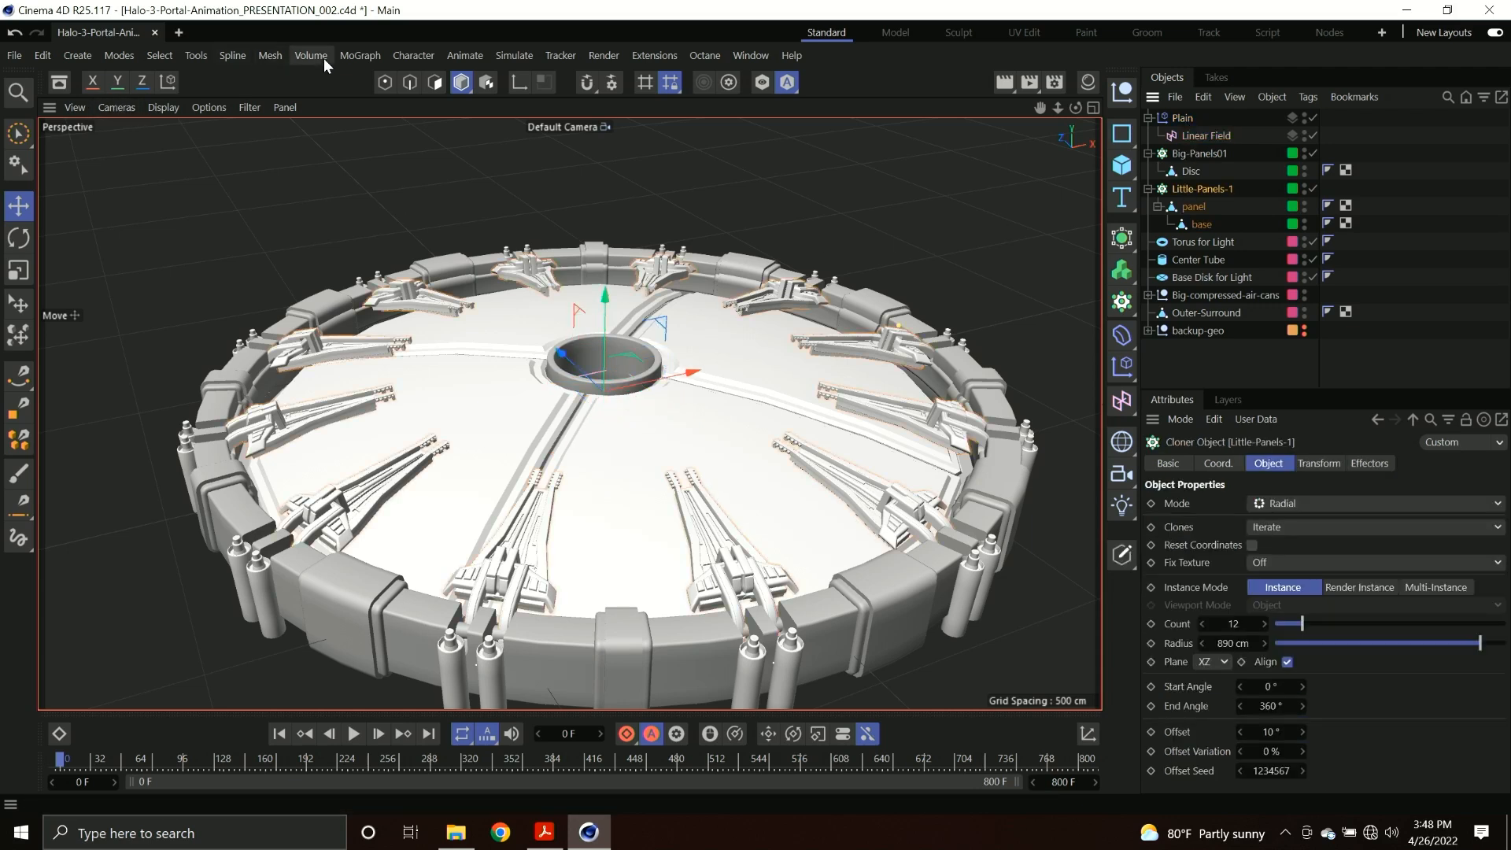
pyautogui.click(348, 55)
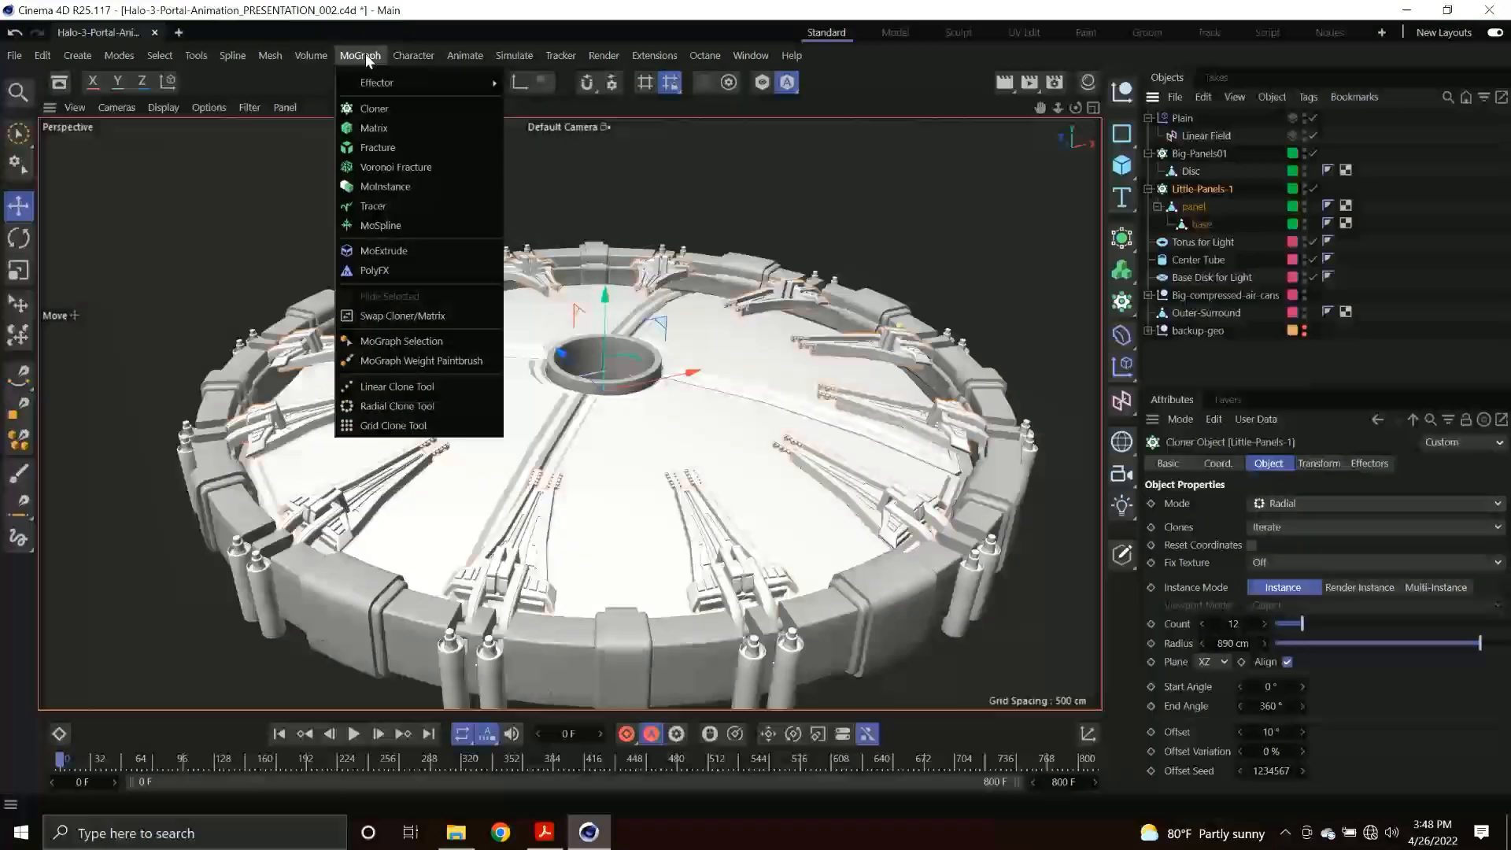
pyautogui.moveTo(380, 80)
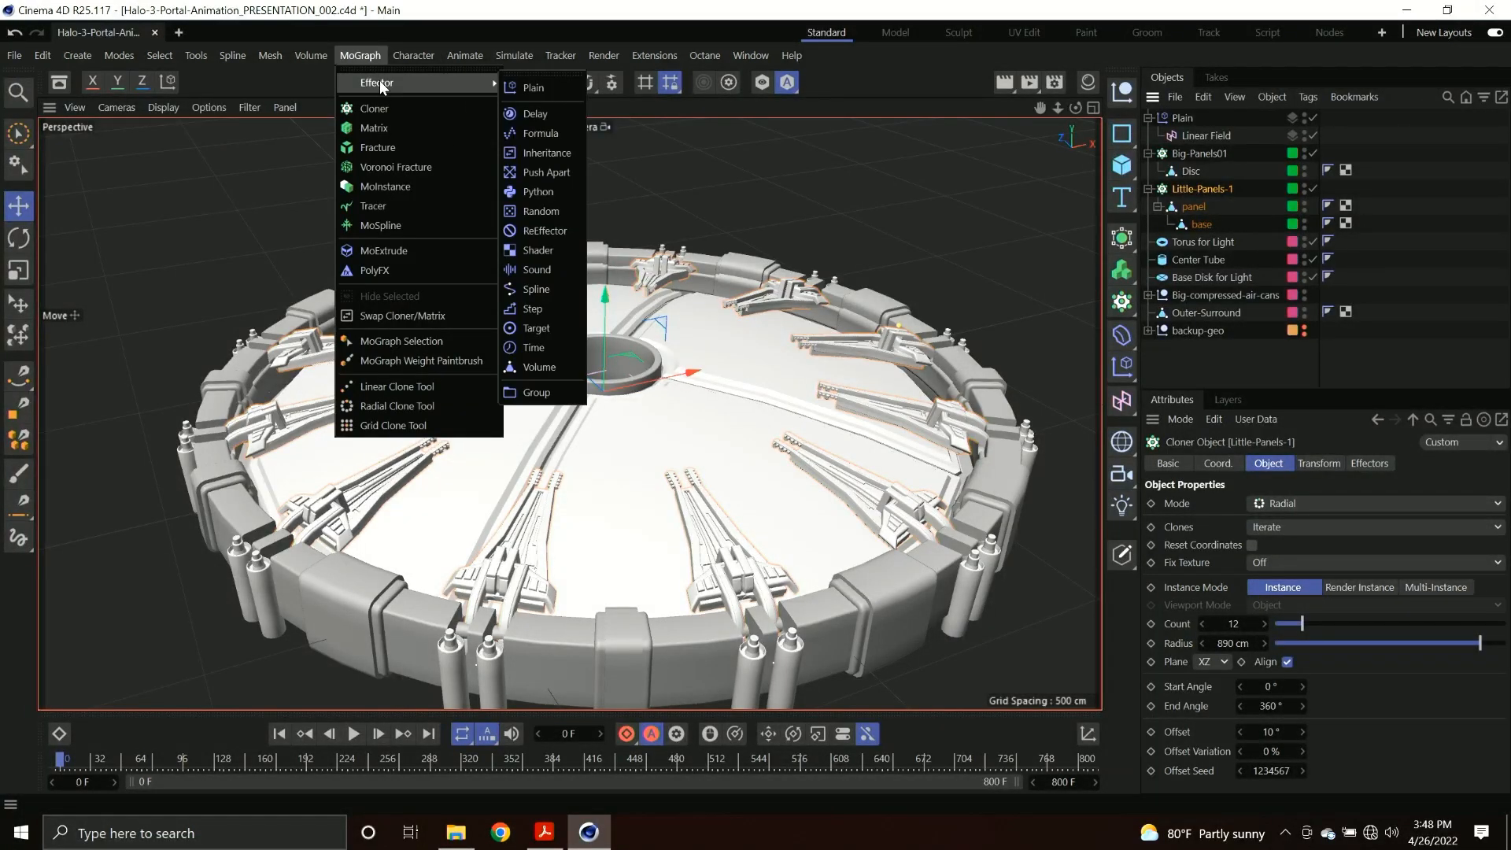
pyautogui.click(536, 89)
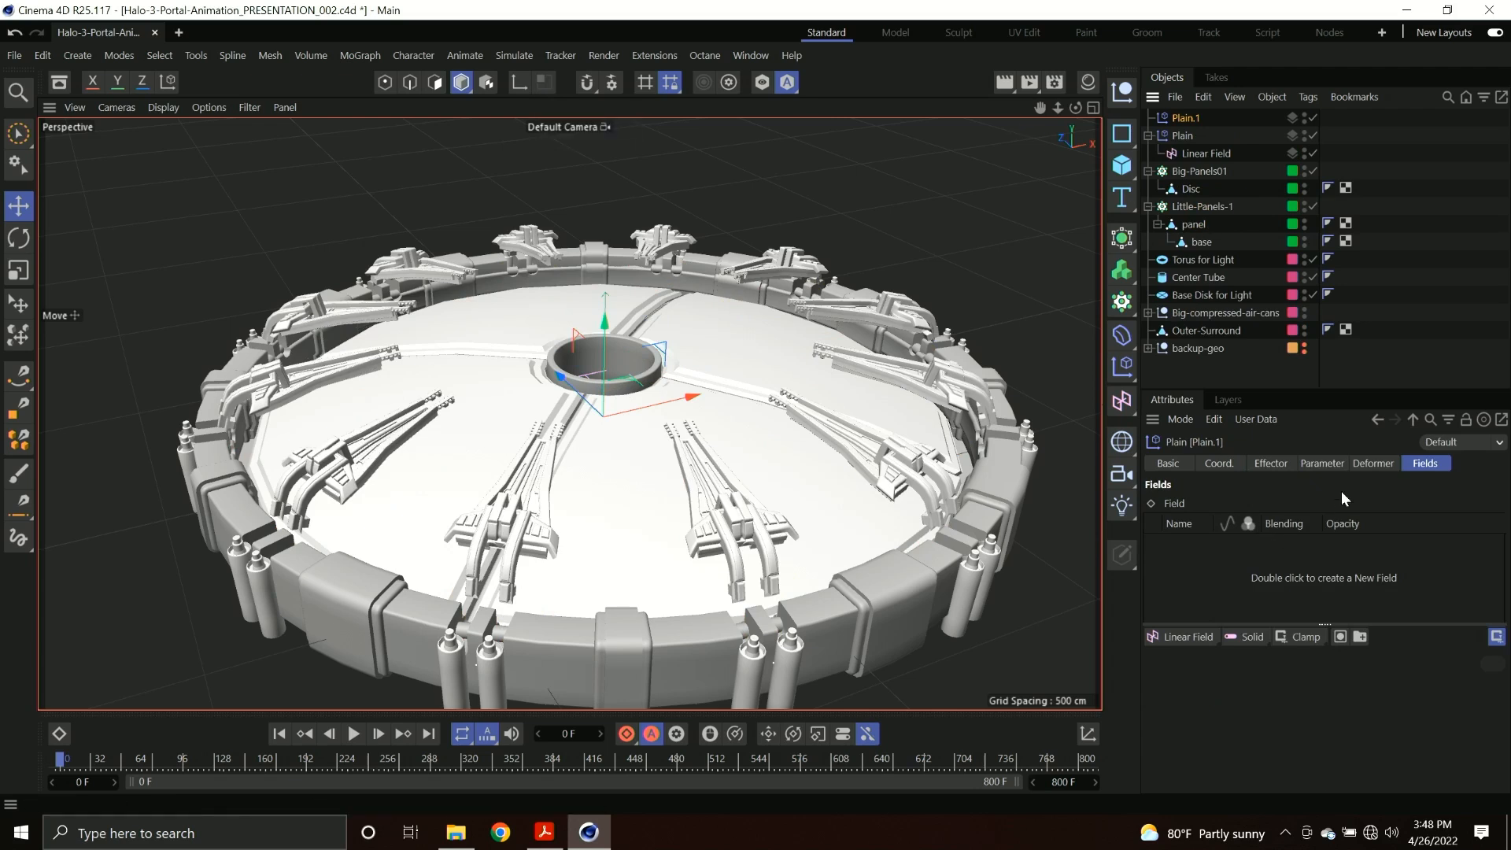
# Switch the second Plain effector from Position to Rotation and set its R.P rotation to -14°.
pyautogui.click(1268, 463)
pyautogui.click(1325, 463)
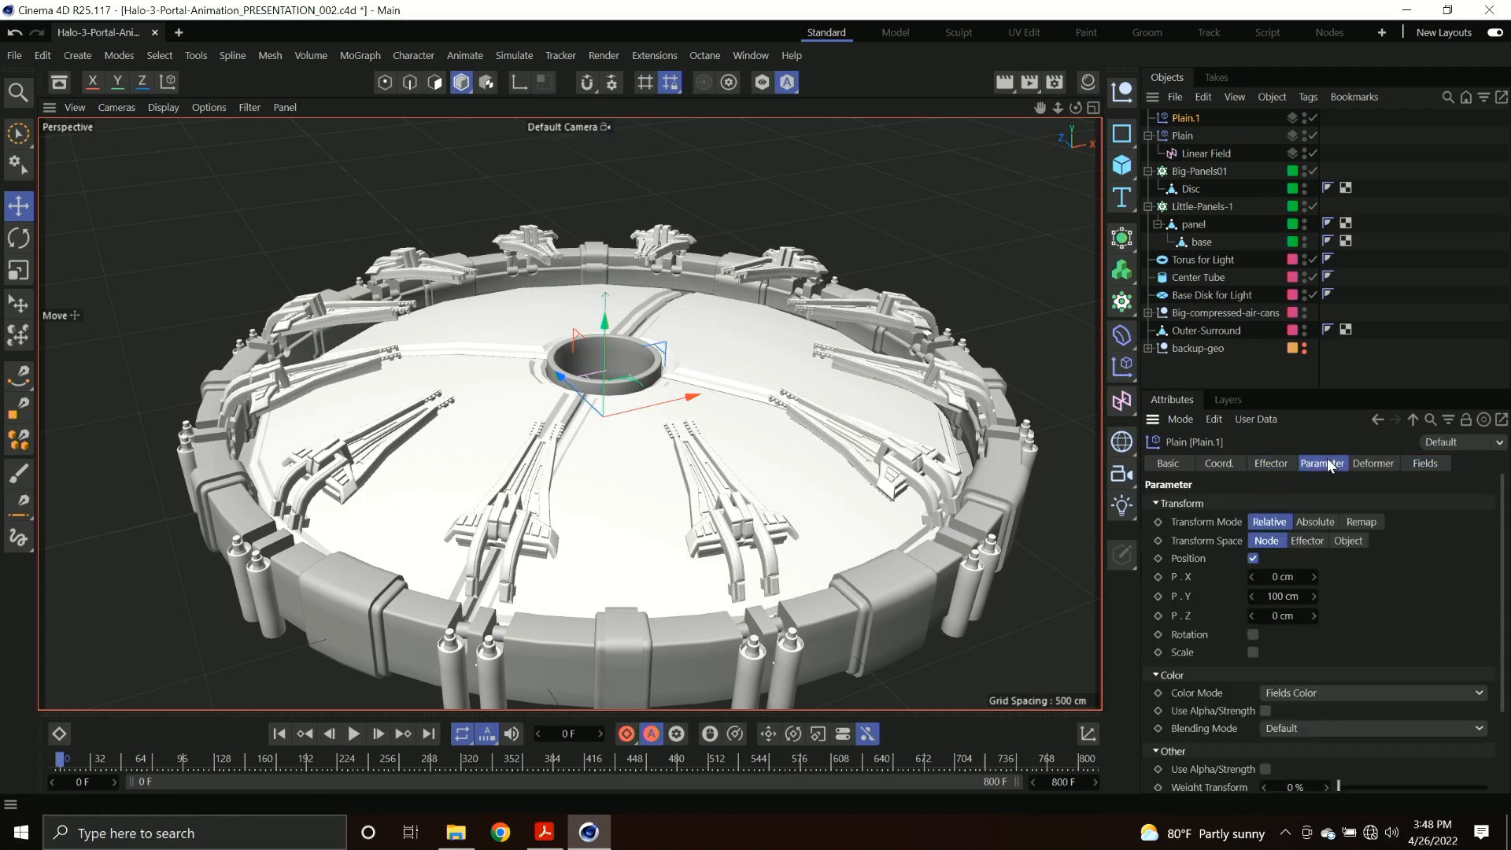
pyautogui.click(1254, 558)
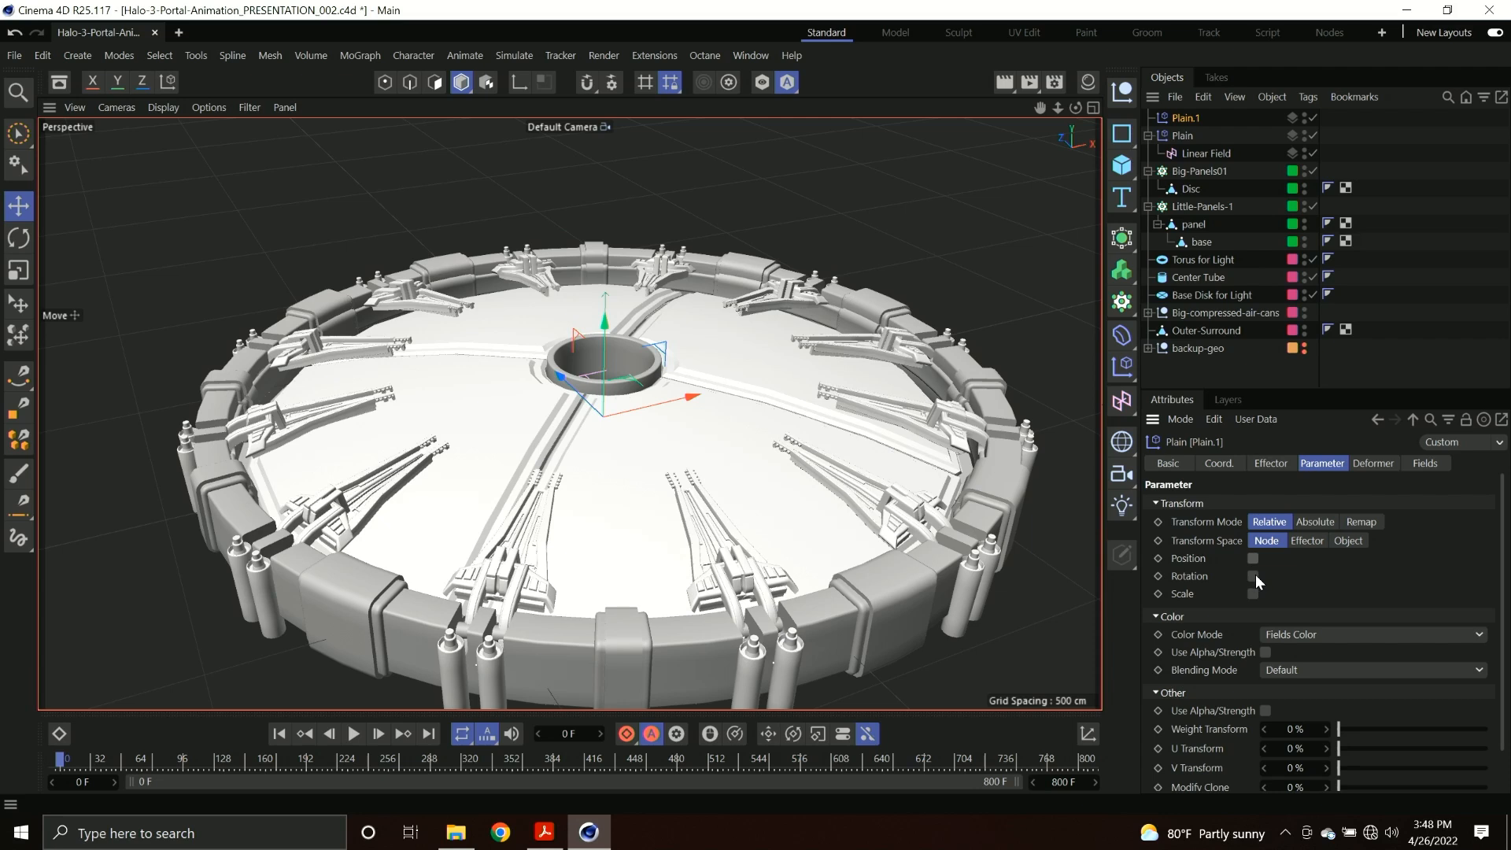
pyautogui.click(1254, 575)
pyautogui.moveTo(1265, 611); pyautogui.dragTo(1241, 612)
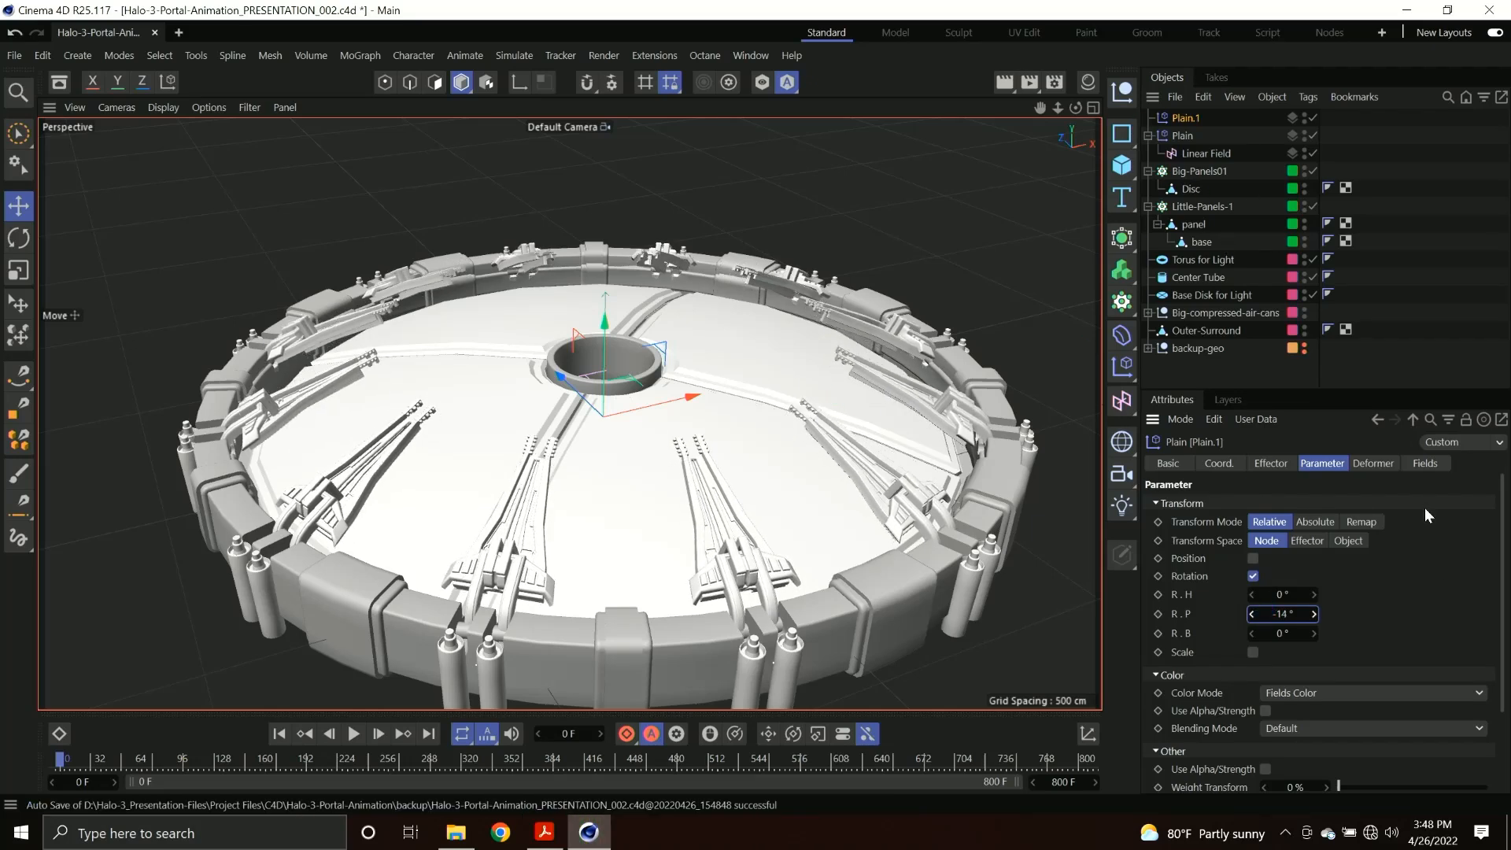
# Add a Linear Field to the second Plain effector, set its direction to Y-, and lower it below the panels at frame 0.
pyautogui.click(1423, 464)
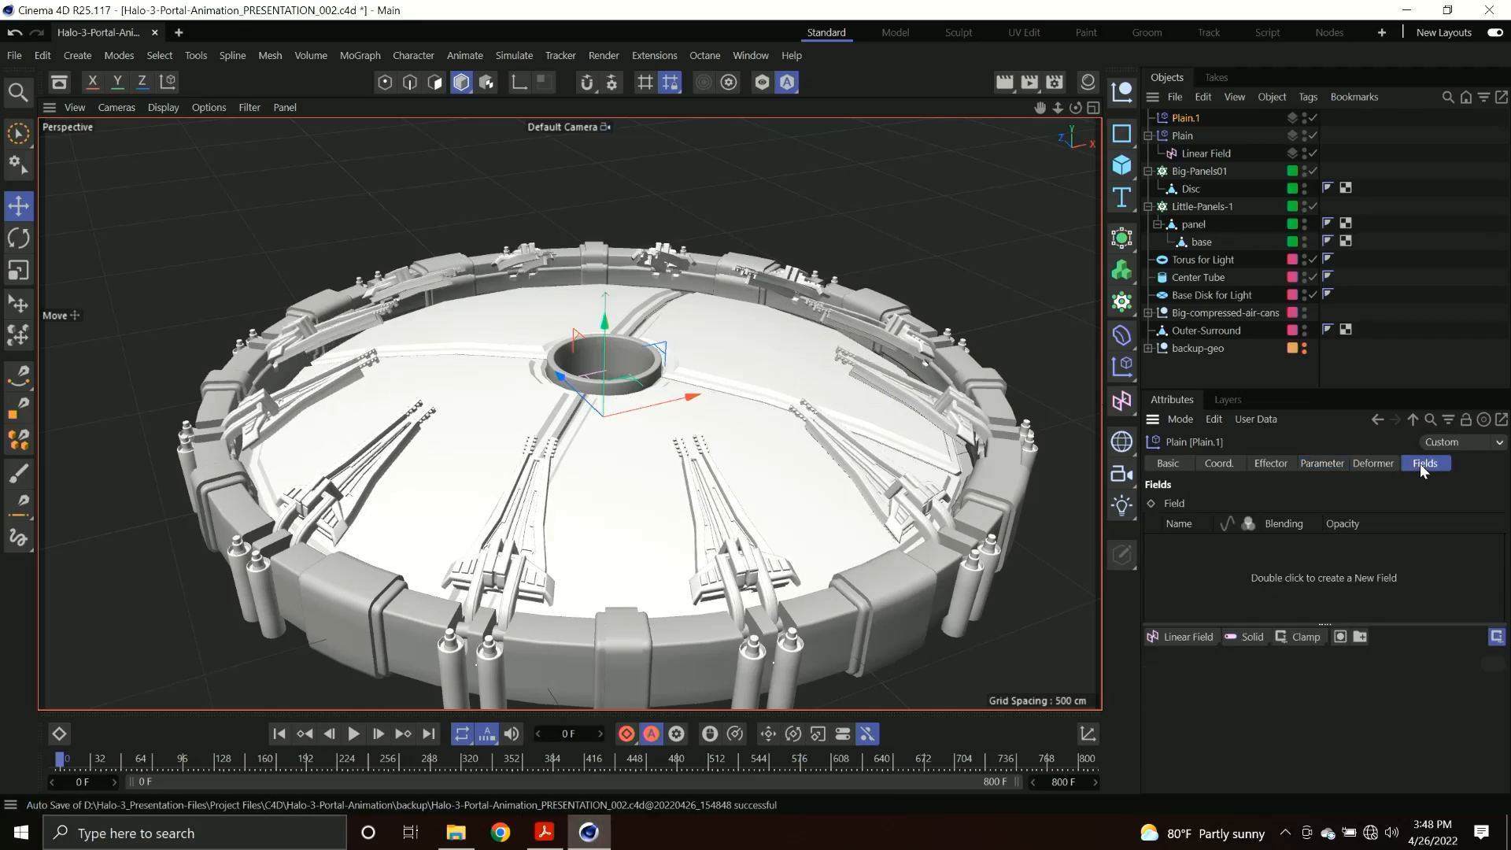
pyautogui.click(1187, 638)
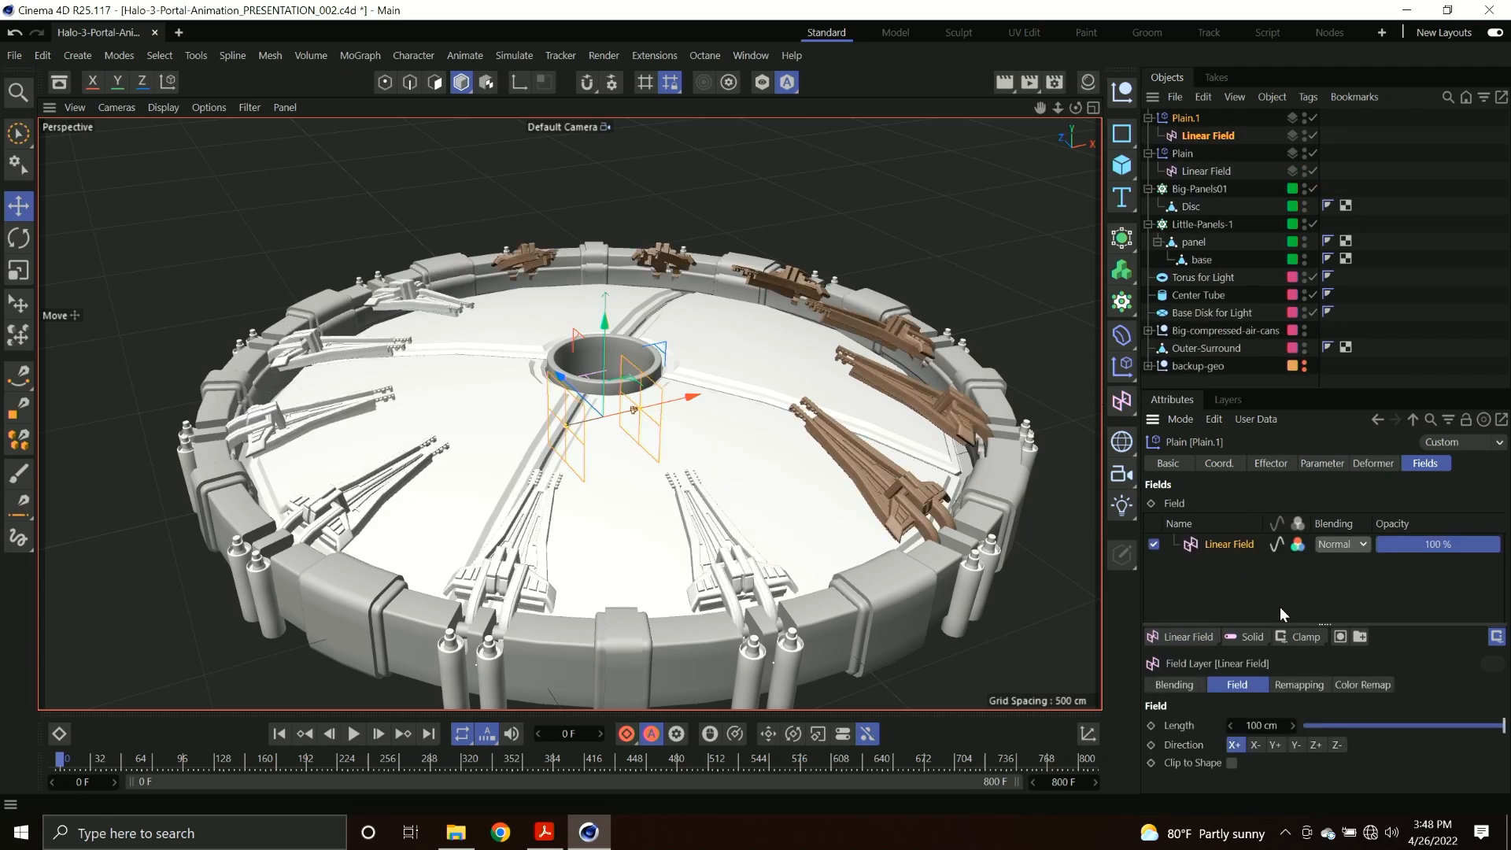
pyautogui.click(1296, 744)
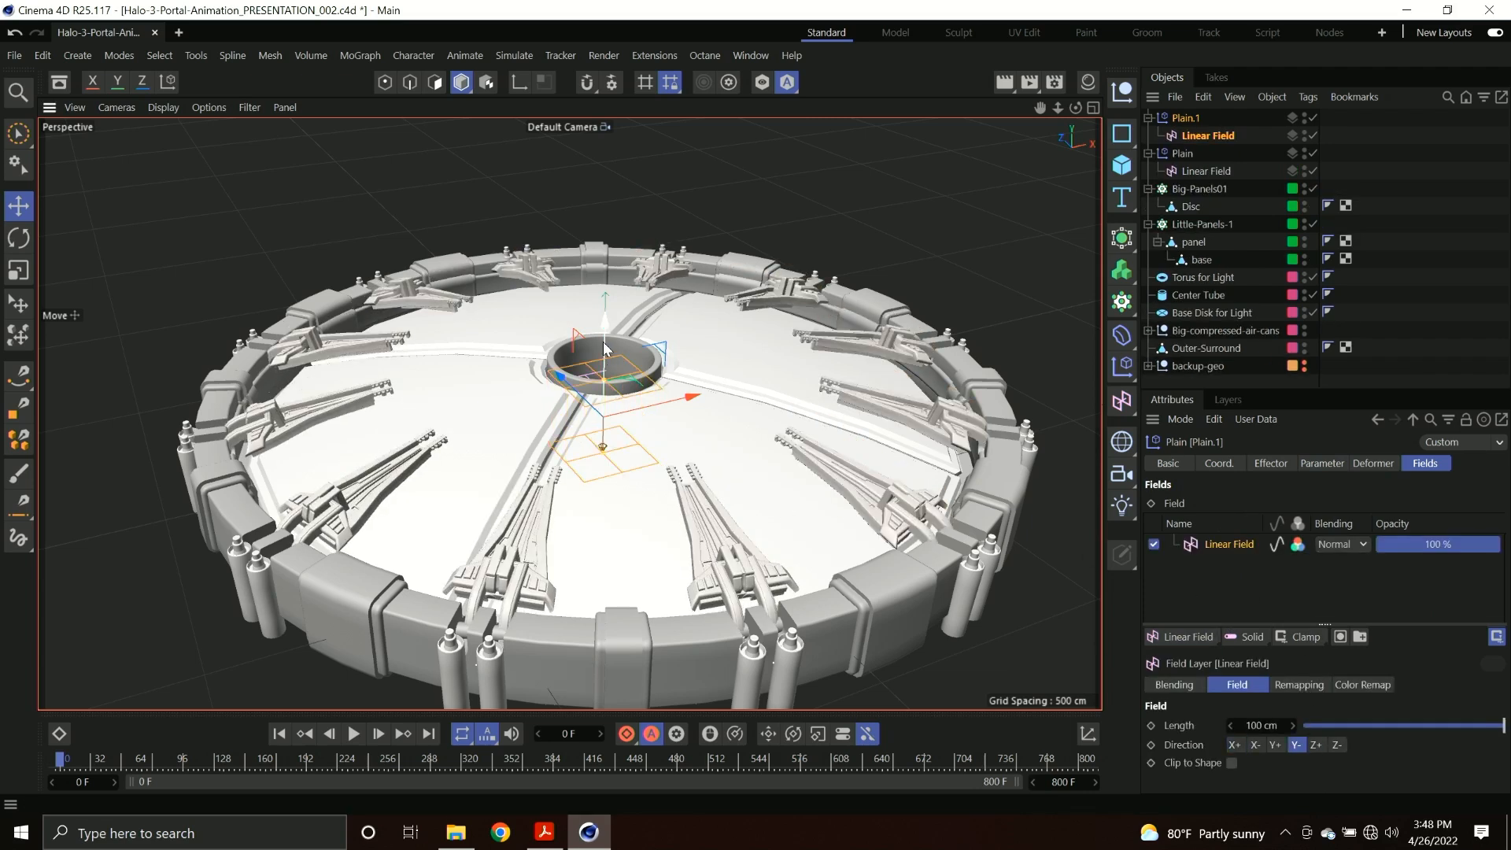
pyautogui.moveTo(595, 331); pyautogui.dragTo(586, 374)
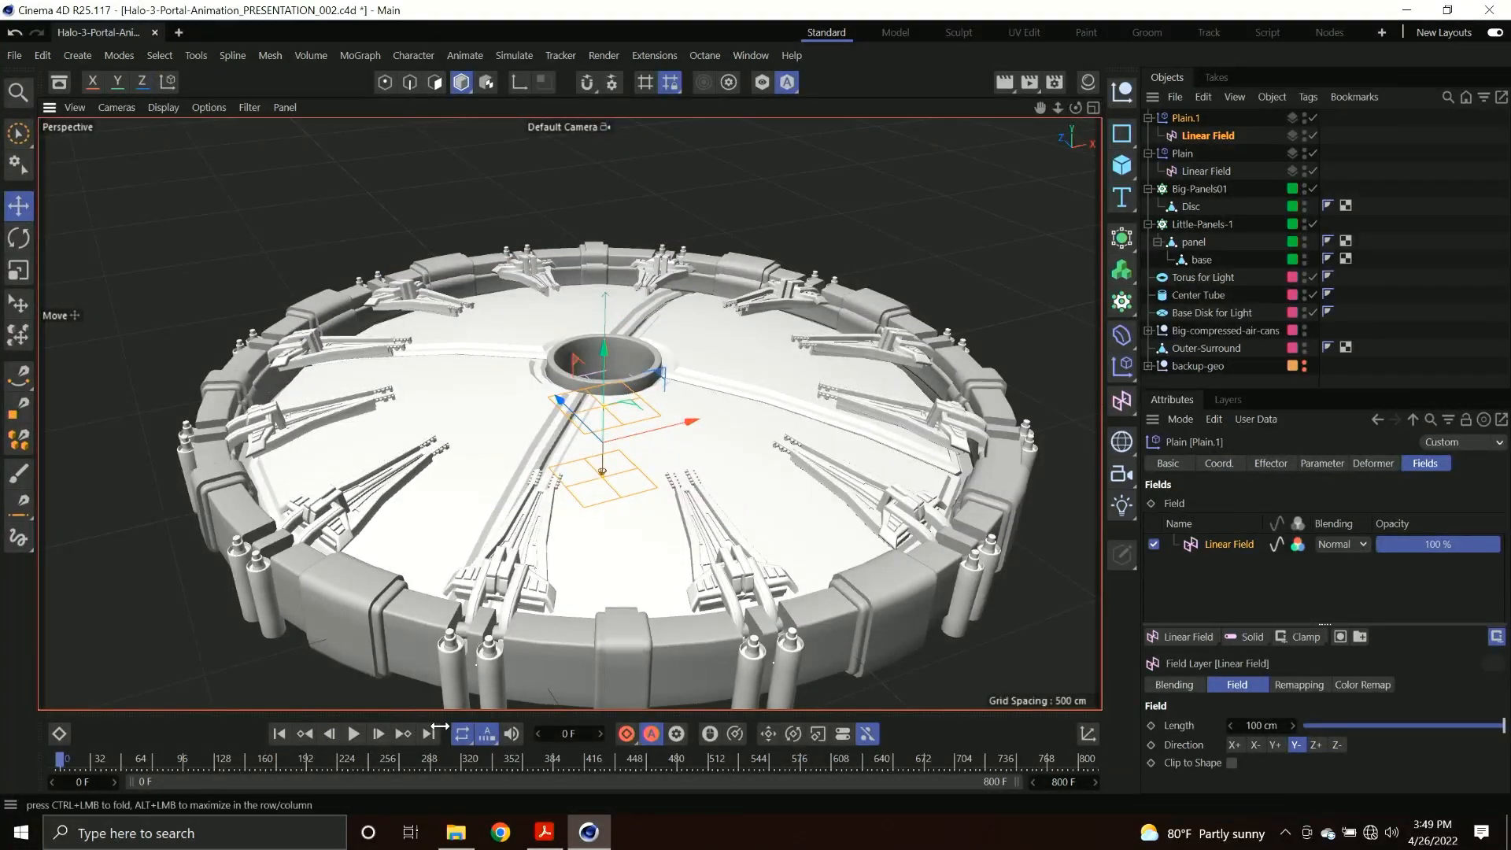
# Raise the second effector's Linear Field above the disc at frame 24 to keyframe the panels' slight lift.
pyautogui.moveTo(582, 373); pyautogui.dragTo(610, 277)
pyautogui.click(144, 759)
pyautogui.moveTo(144, 760); pyautogui.dragTo(91, 762)
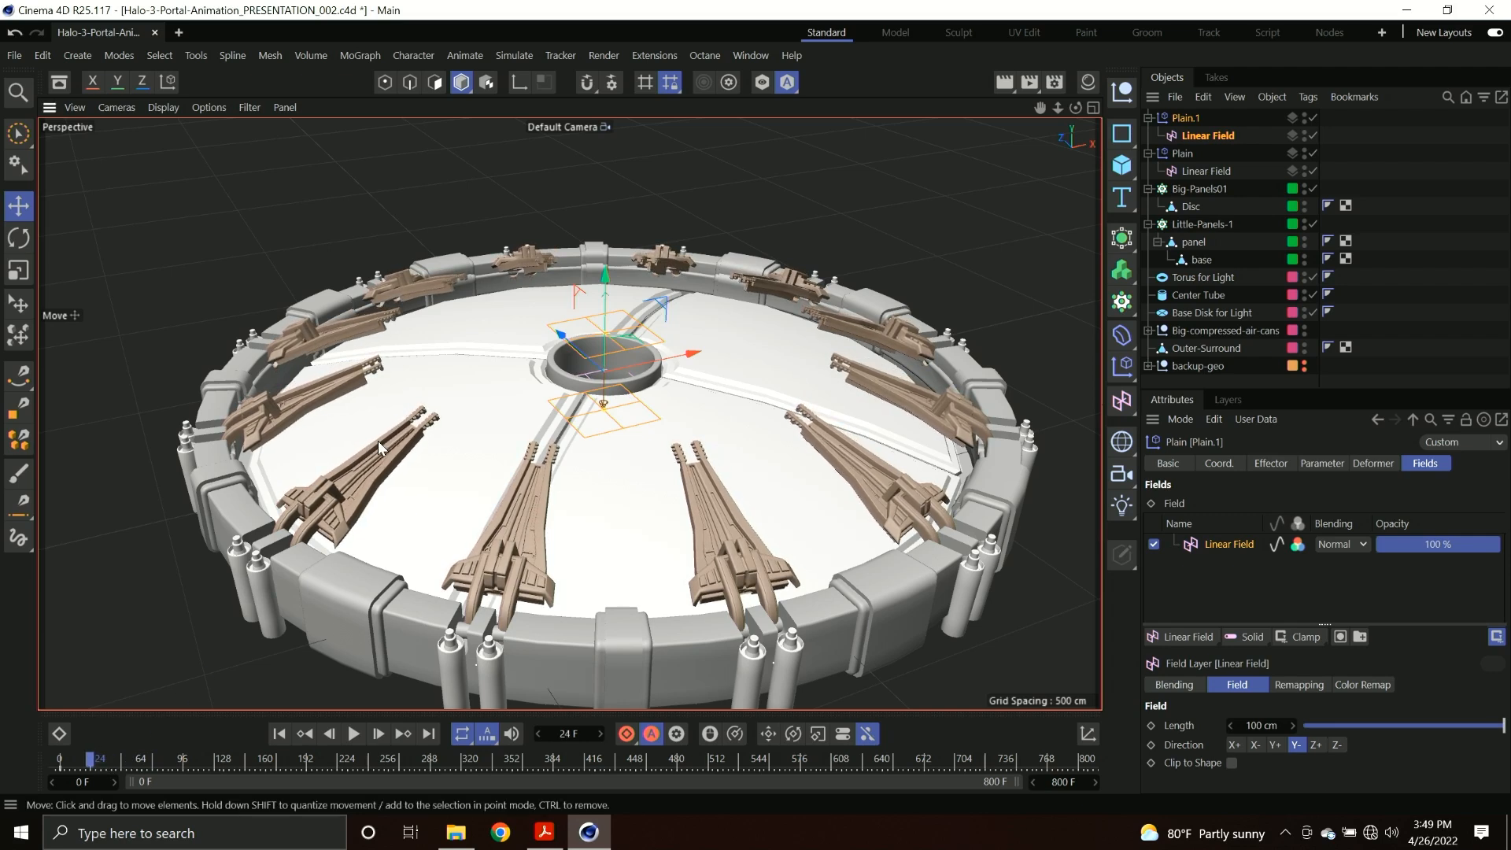
pyautogui.moveTo(607, 295); pyautogui.dragTo(607, 244)
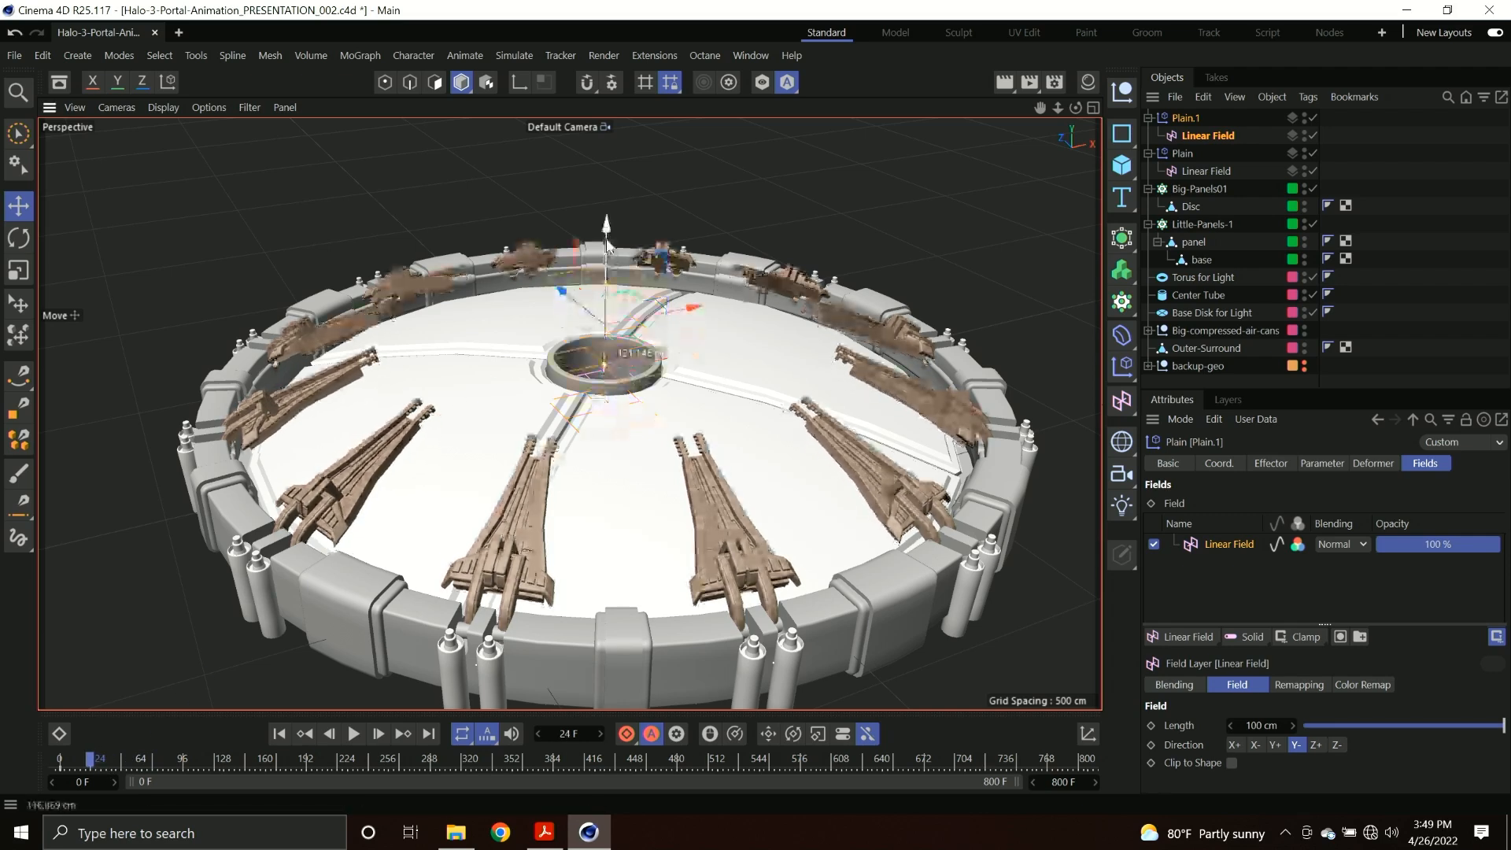
# Lower the second effector's Linear Field below the panels at frame 48 and play the animation from the start.
pyautogui.click(103, 765)
pyautogui.moveTo(102, 766); pyautogui.dragTo(113, 768)
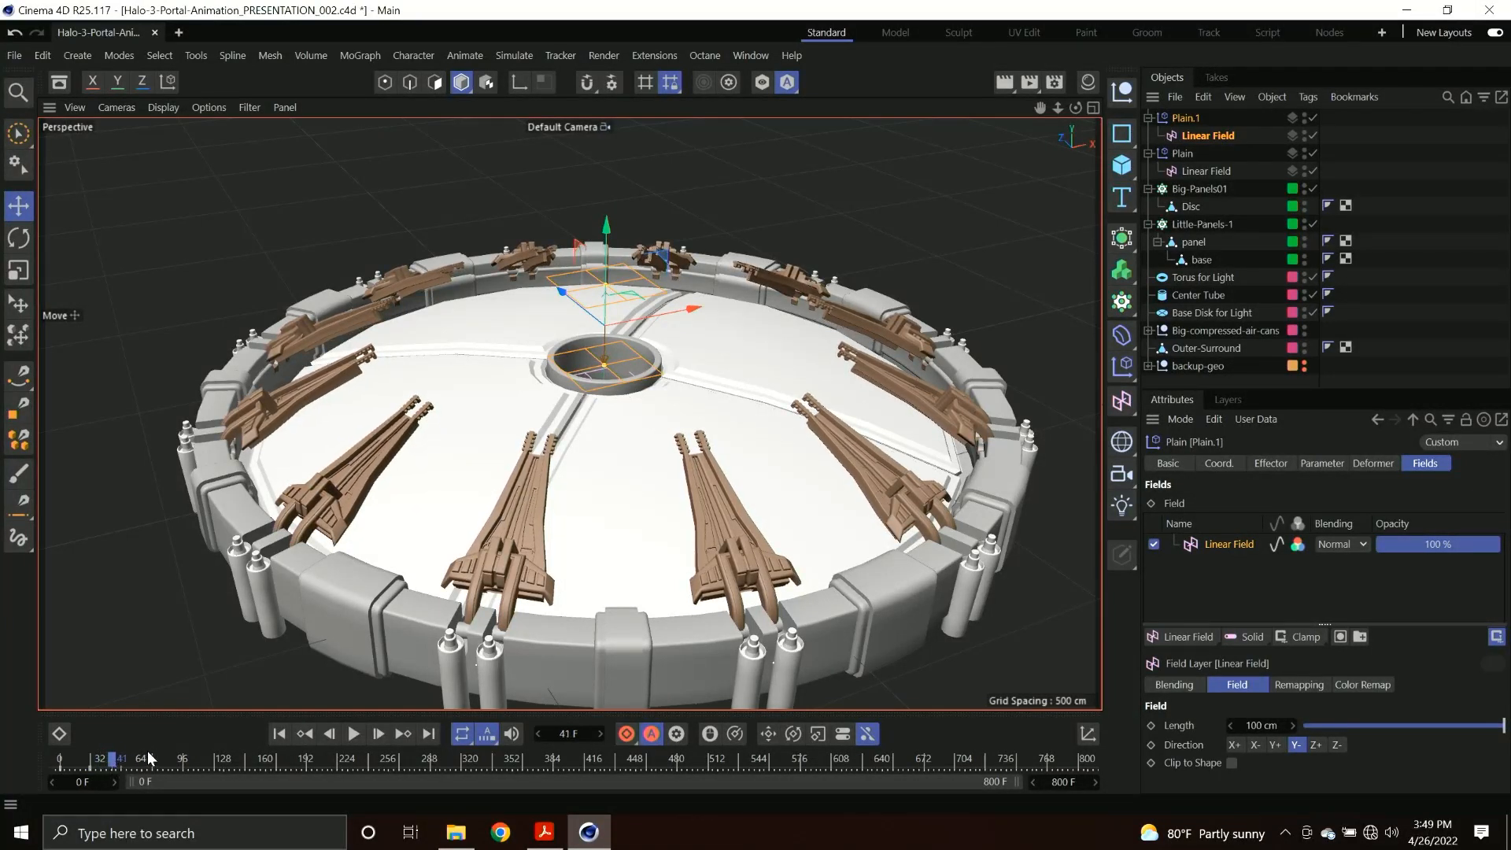
pyautogui.press('g')
pyautogui.press('g')
pyautogui.press('g')
pyautogui.press('g')
pyautogui.press('g')
pyautogui.press('g')
pyautogui.press('g')
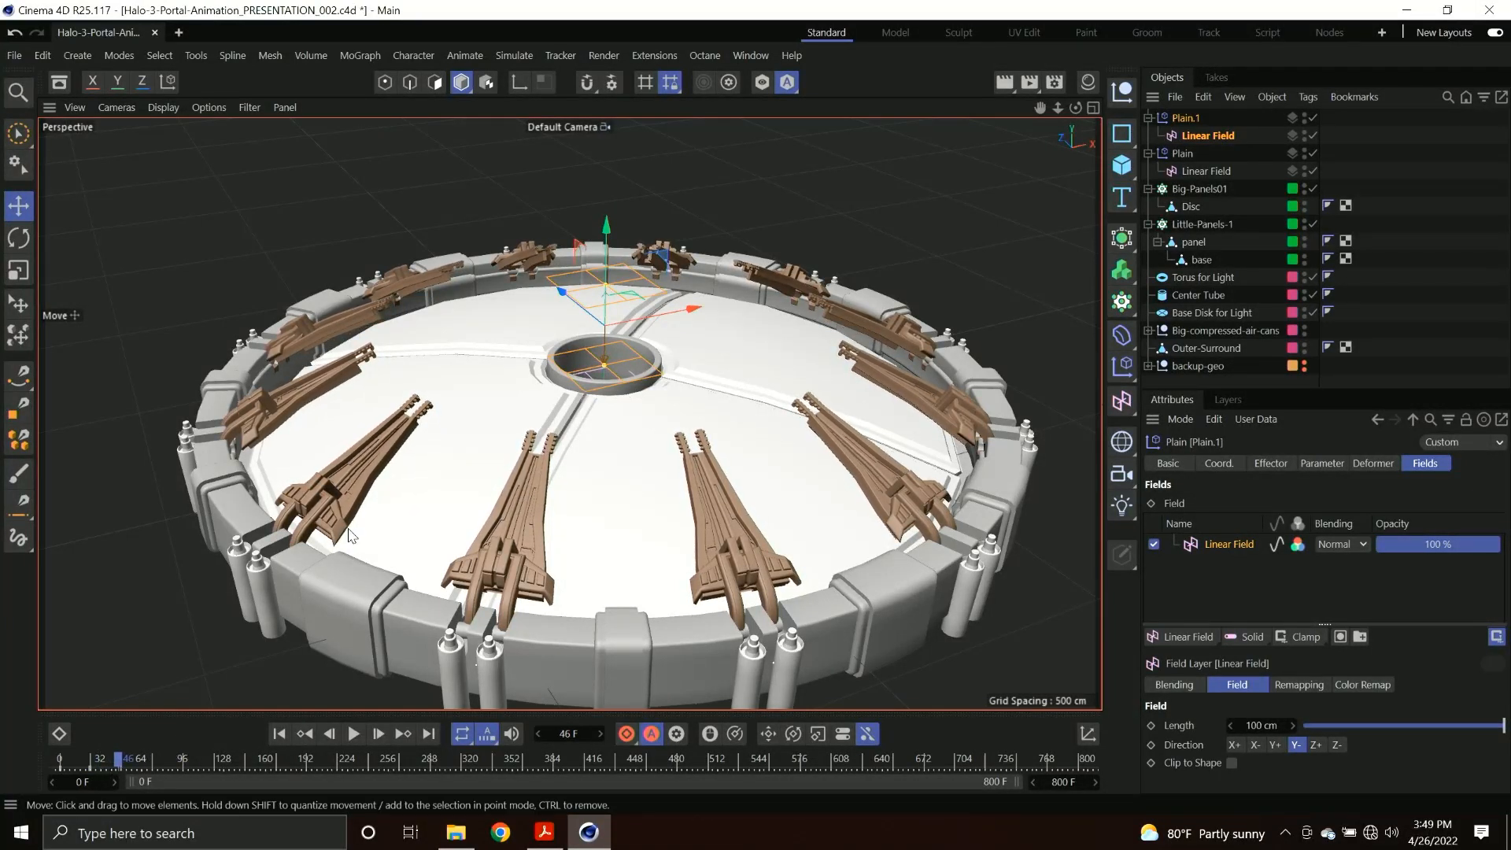
pyautogui.press('g')
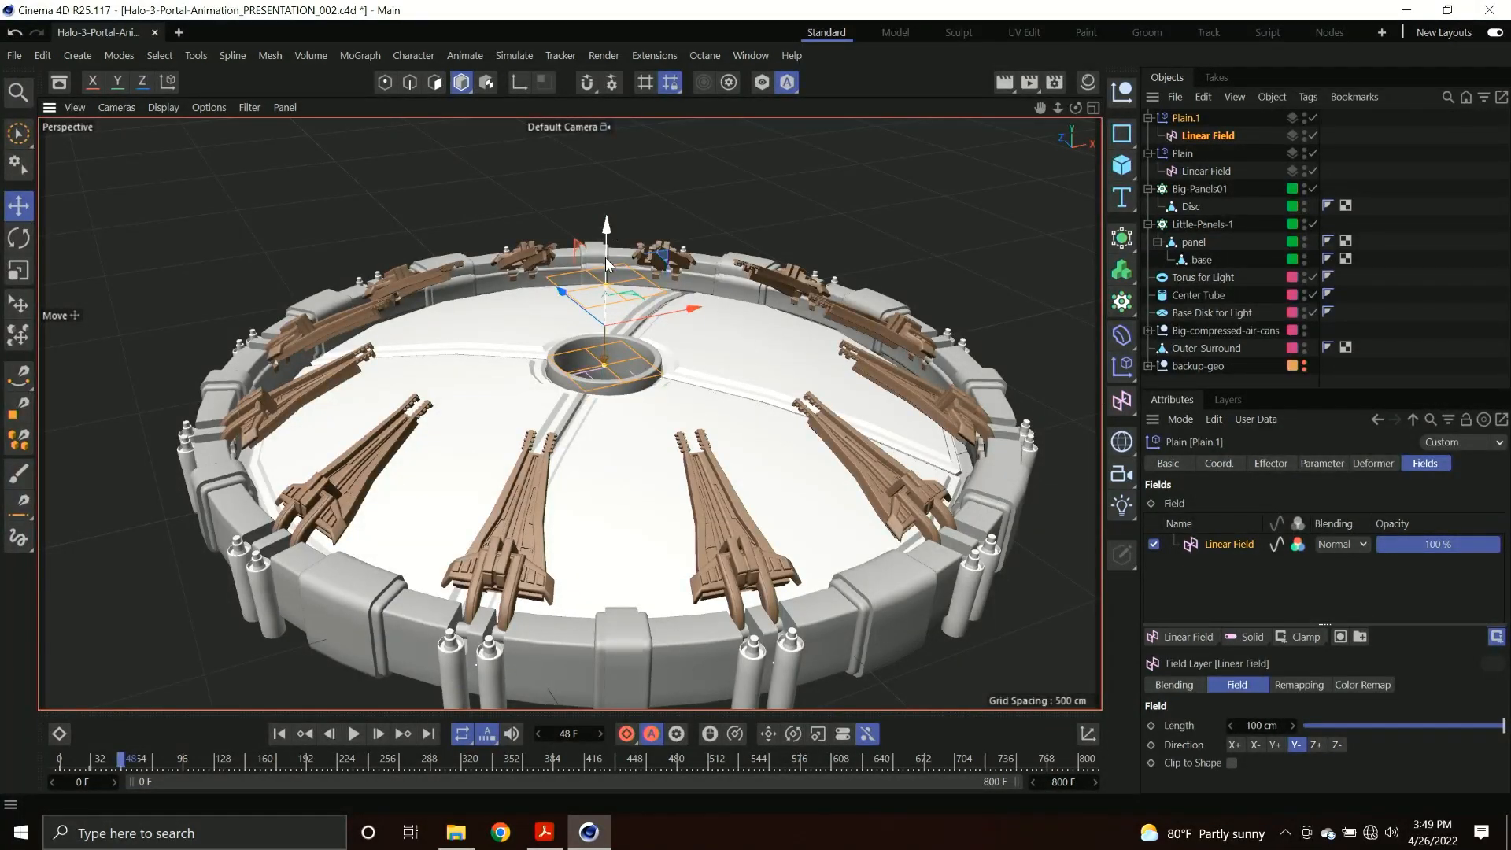
pyautogui.moveTo(606, 227); pyautogui.dragTo(606, 329)
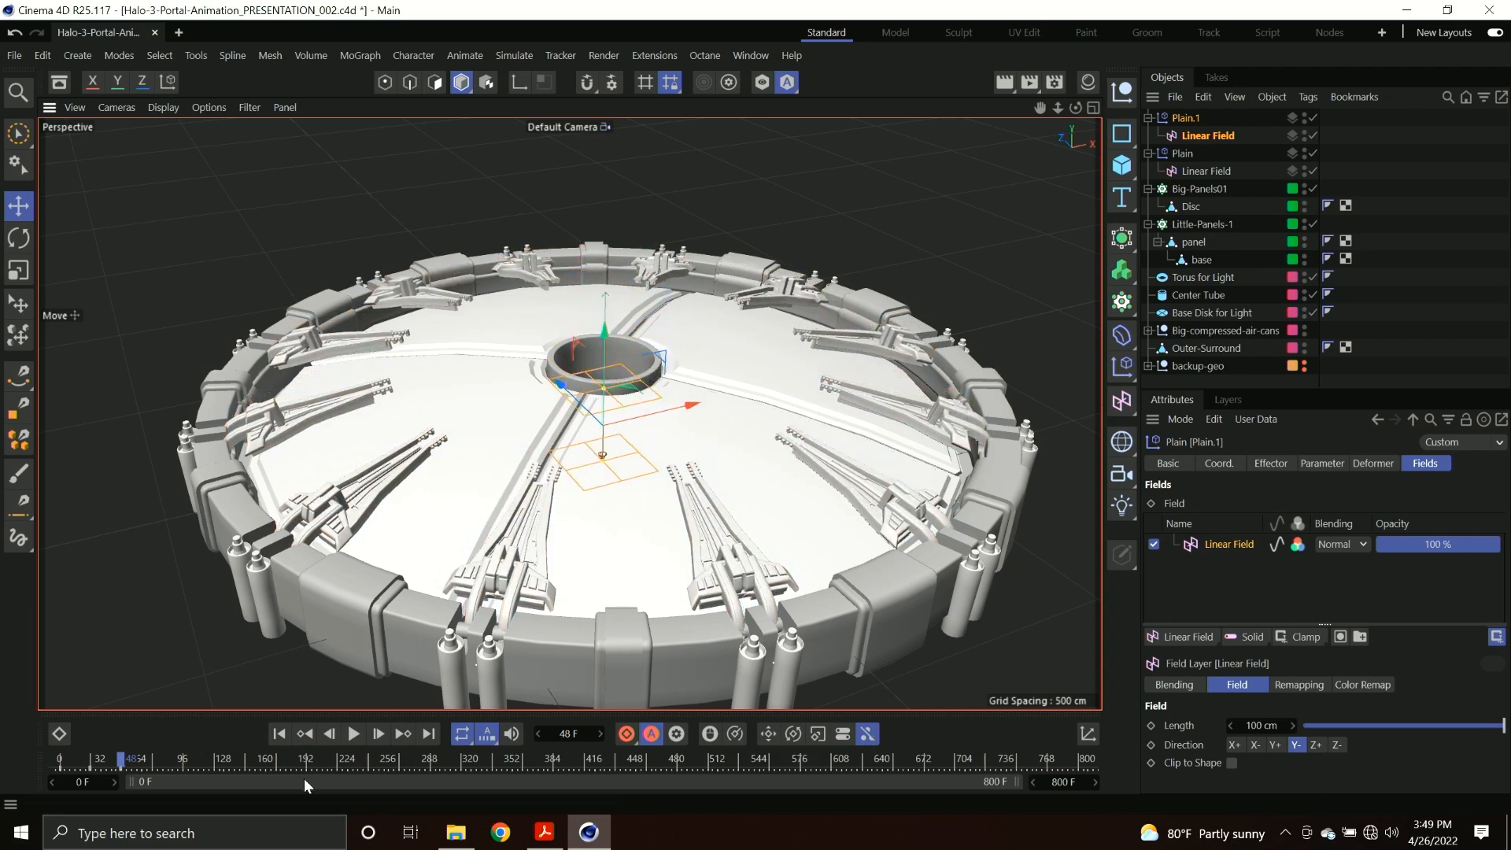
pyautogui.moveTo(122, 765); pyautogui.dragTo(25, 753)
pyautogui.press('F8')
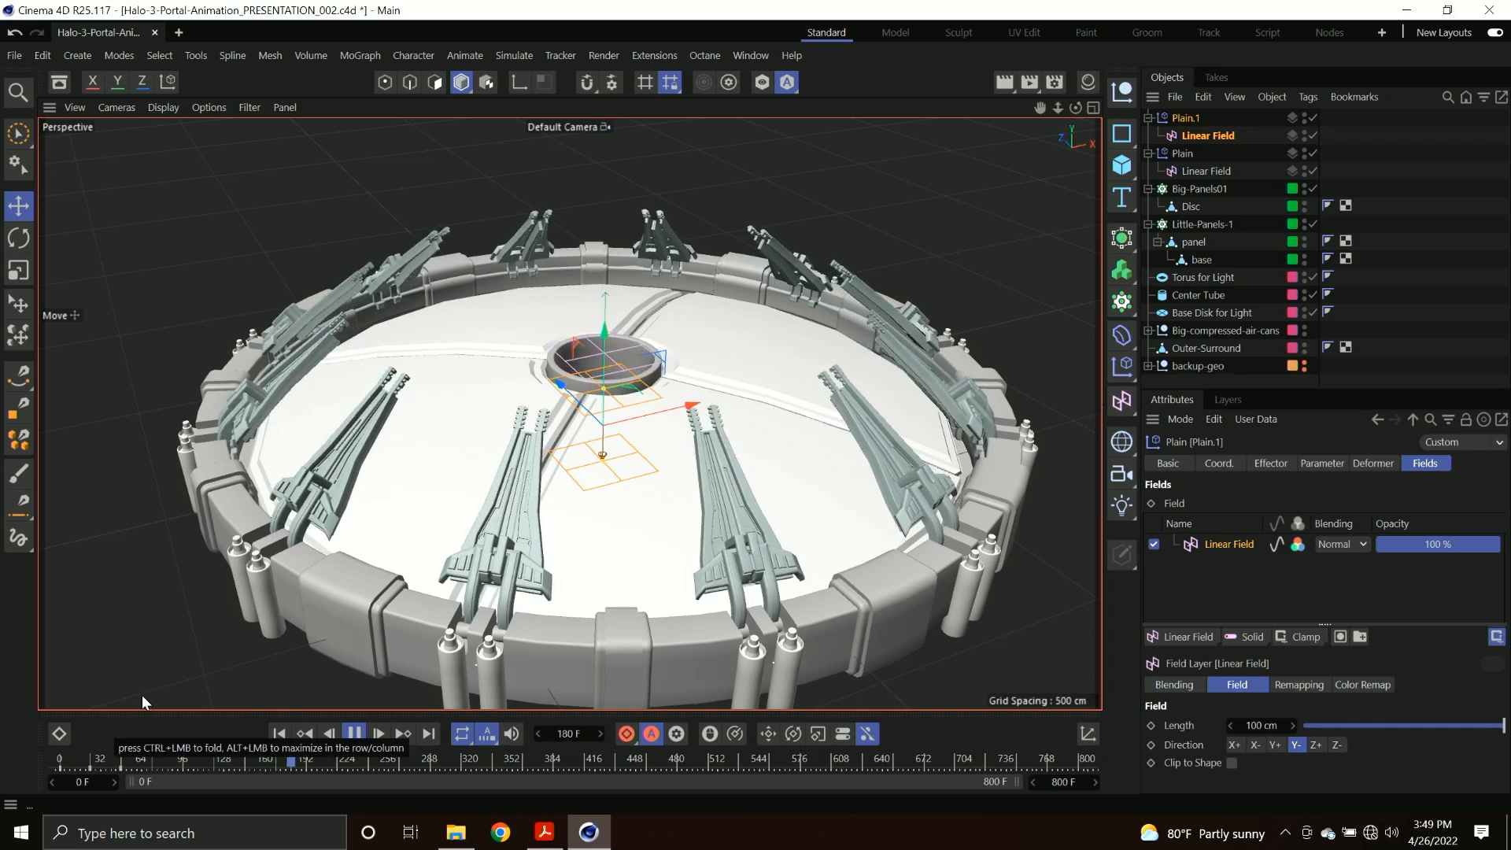
# Add a Delay effector to the Little-Panels-1 cloner and preview the animation from frame 0.
pyautogui.press('space')
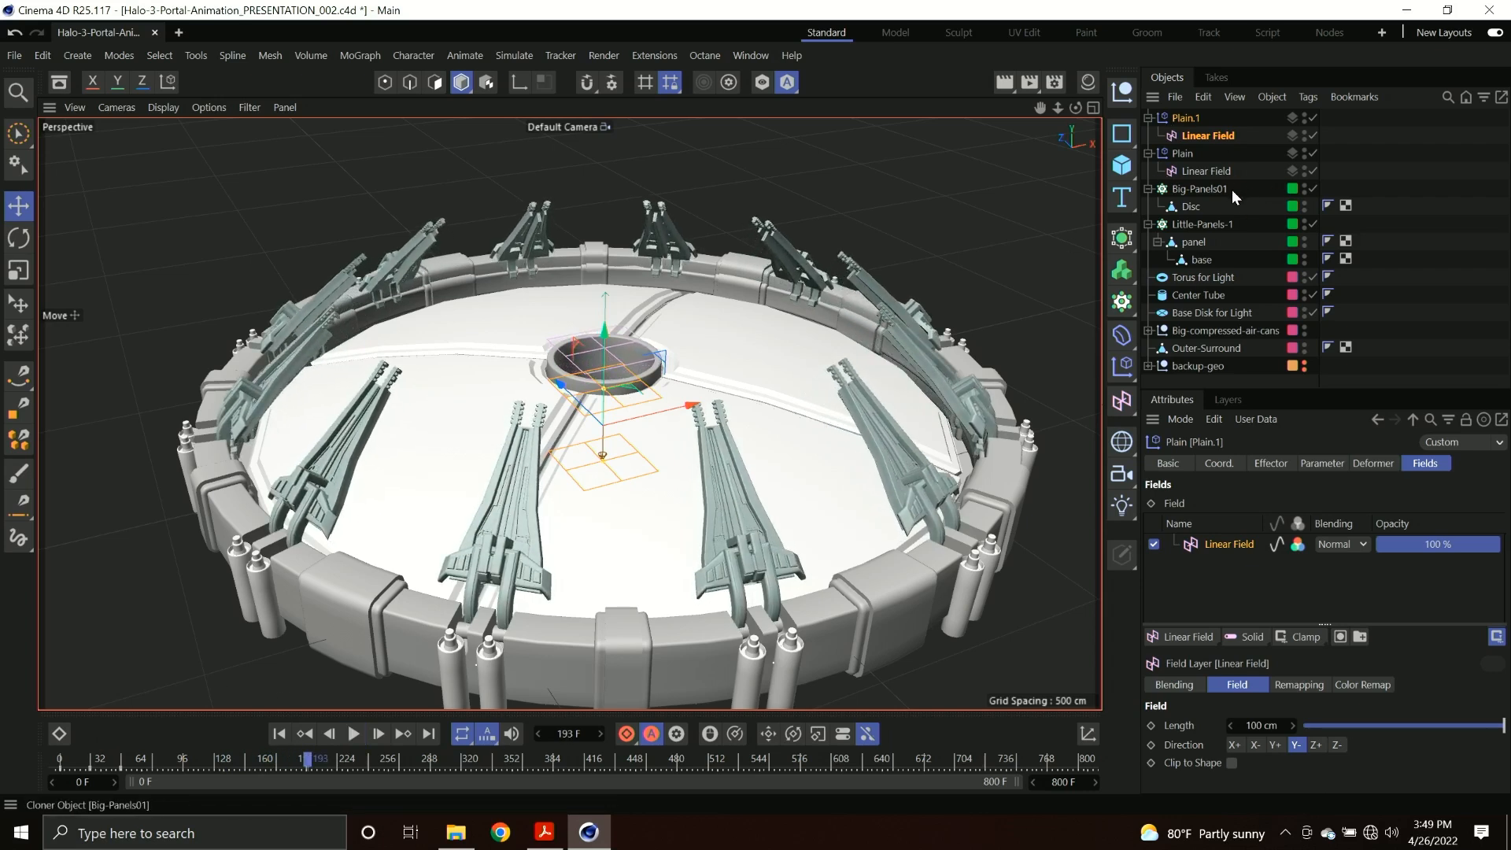
pyautogui.click(1202, 224)
pyautogui.click(1369, 463)
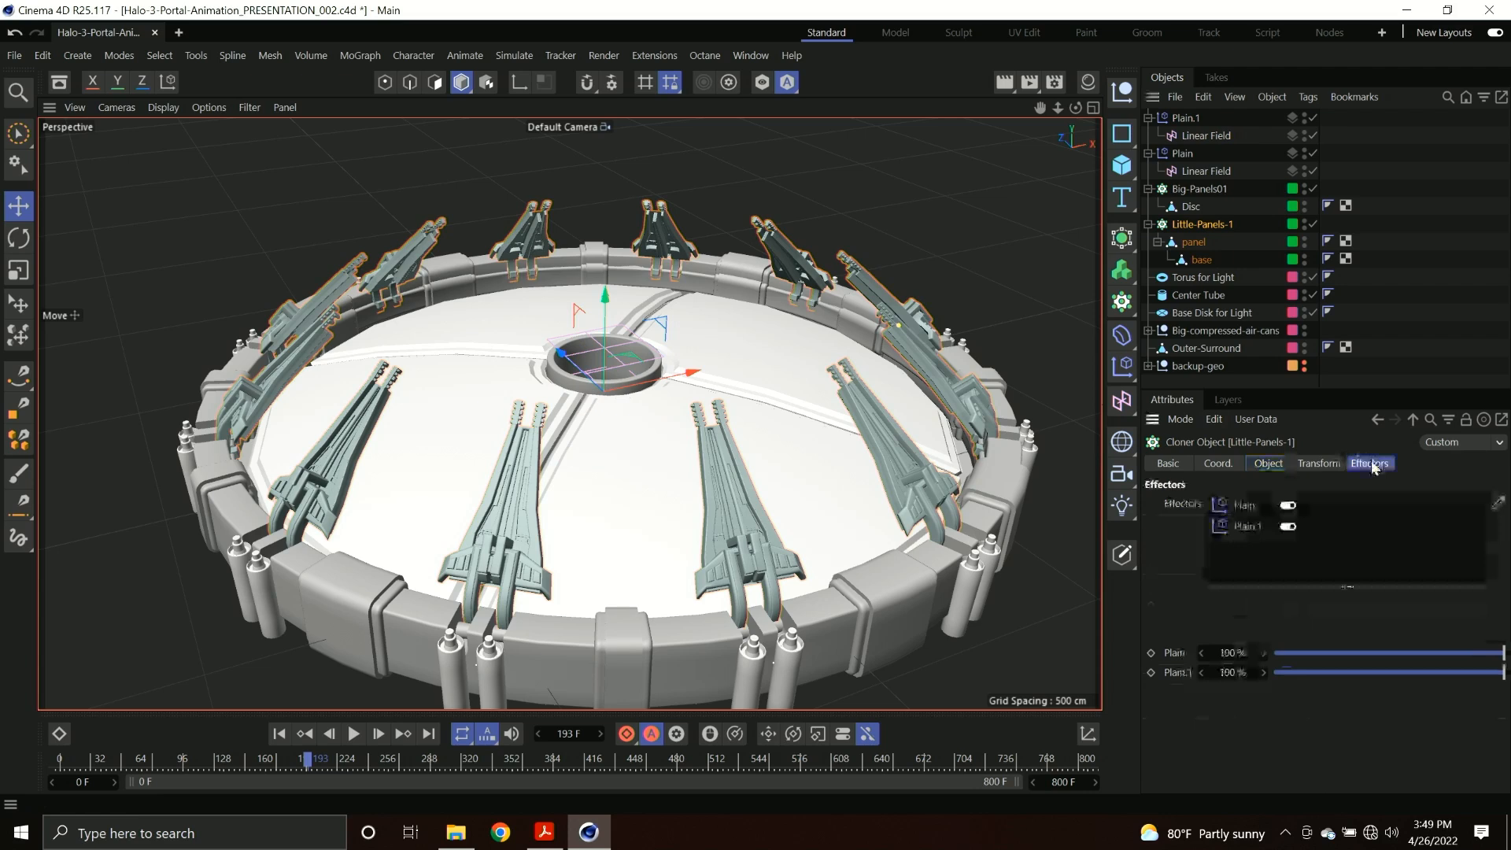
pyautogui.click(359, 56)
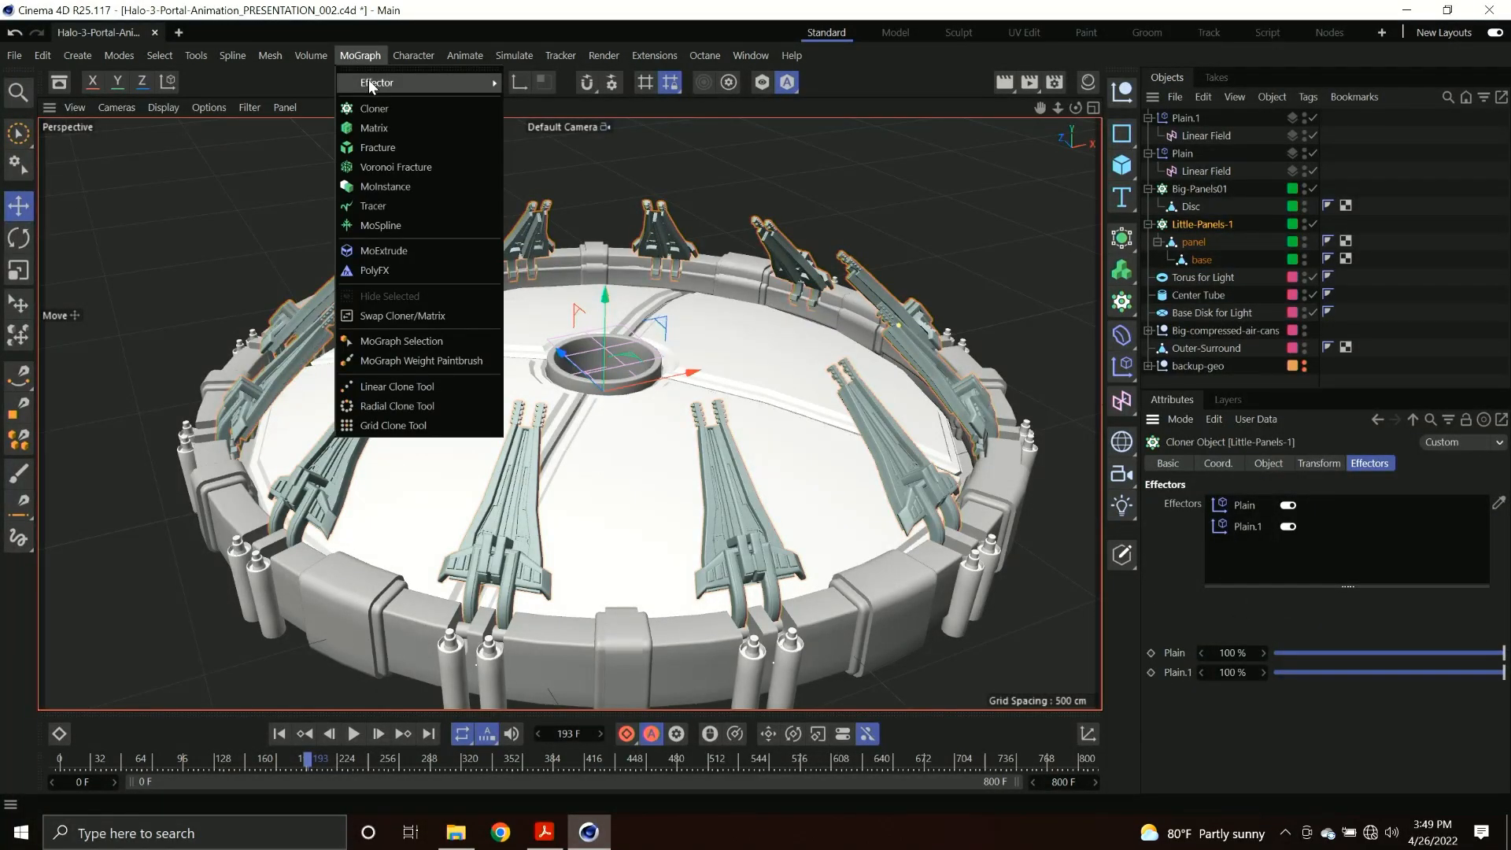
pyautogui.moveTo(488, 83)
pyautogui.click(524, 106)
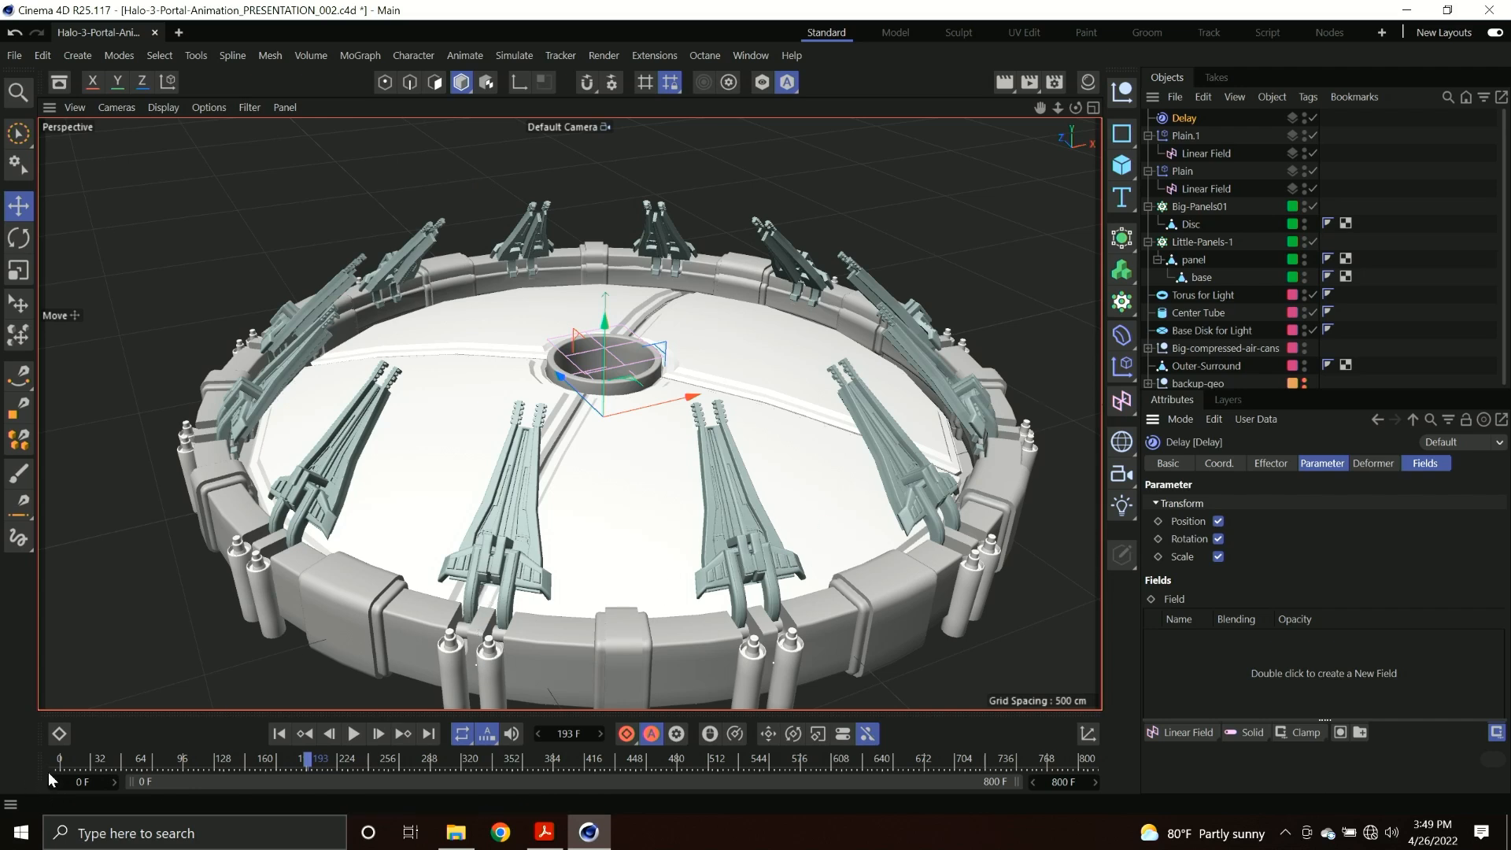
pyautogui.moveTo(96, 762); pyautogui.dragTo(60, 762)
pyautogui.press('F8')
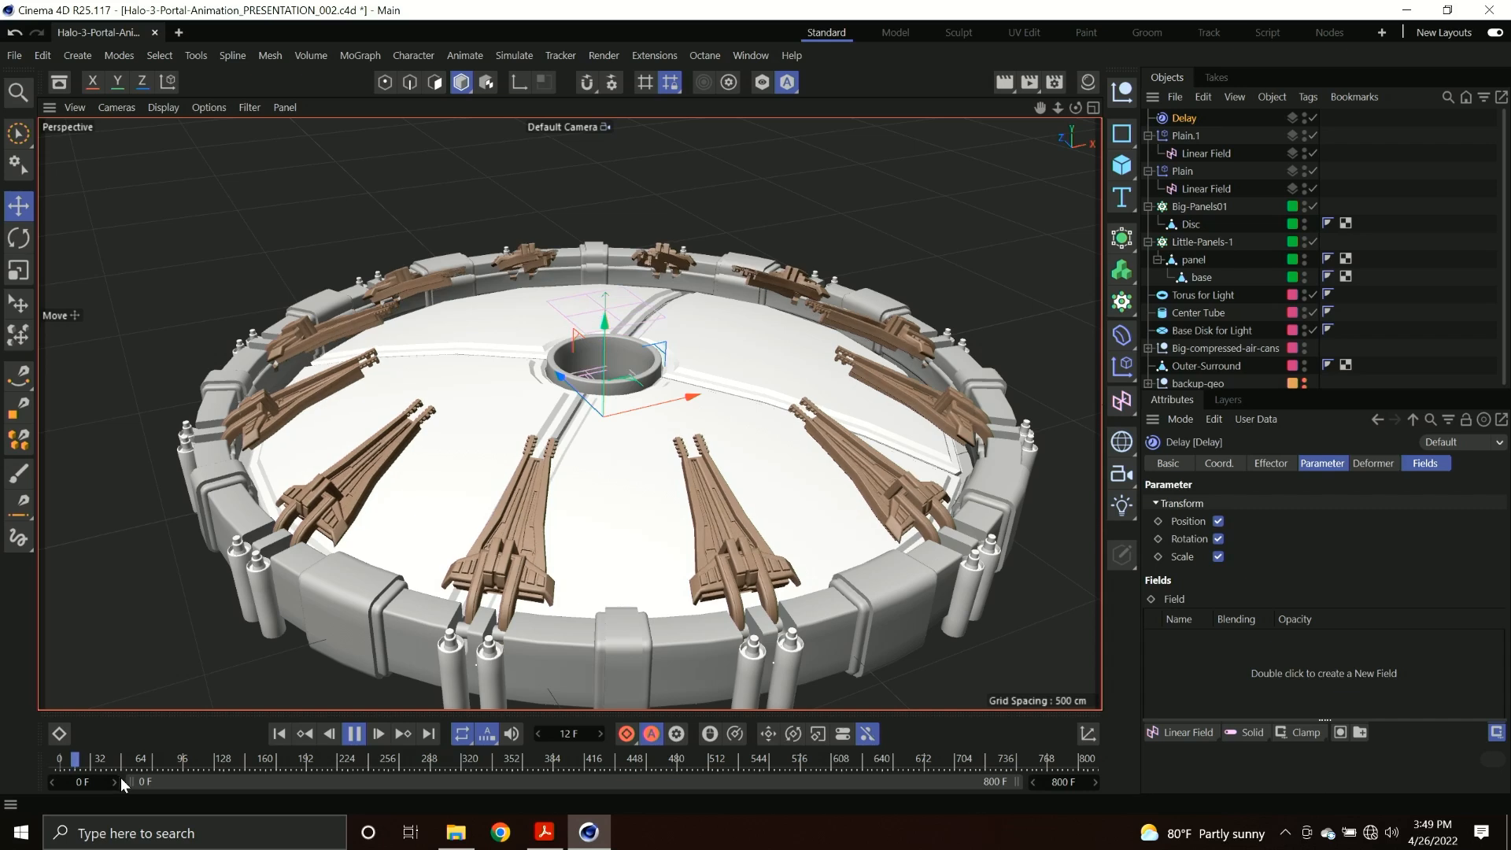
pyautogui.press('F8')
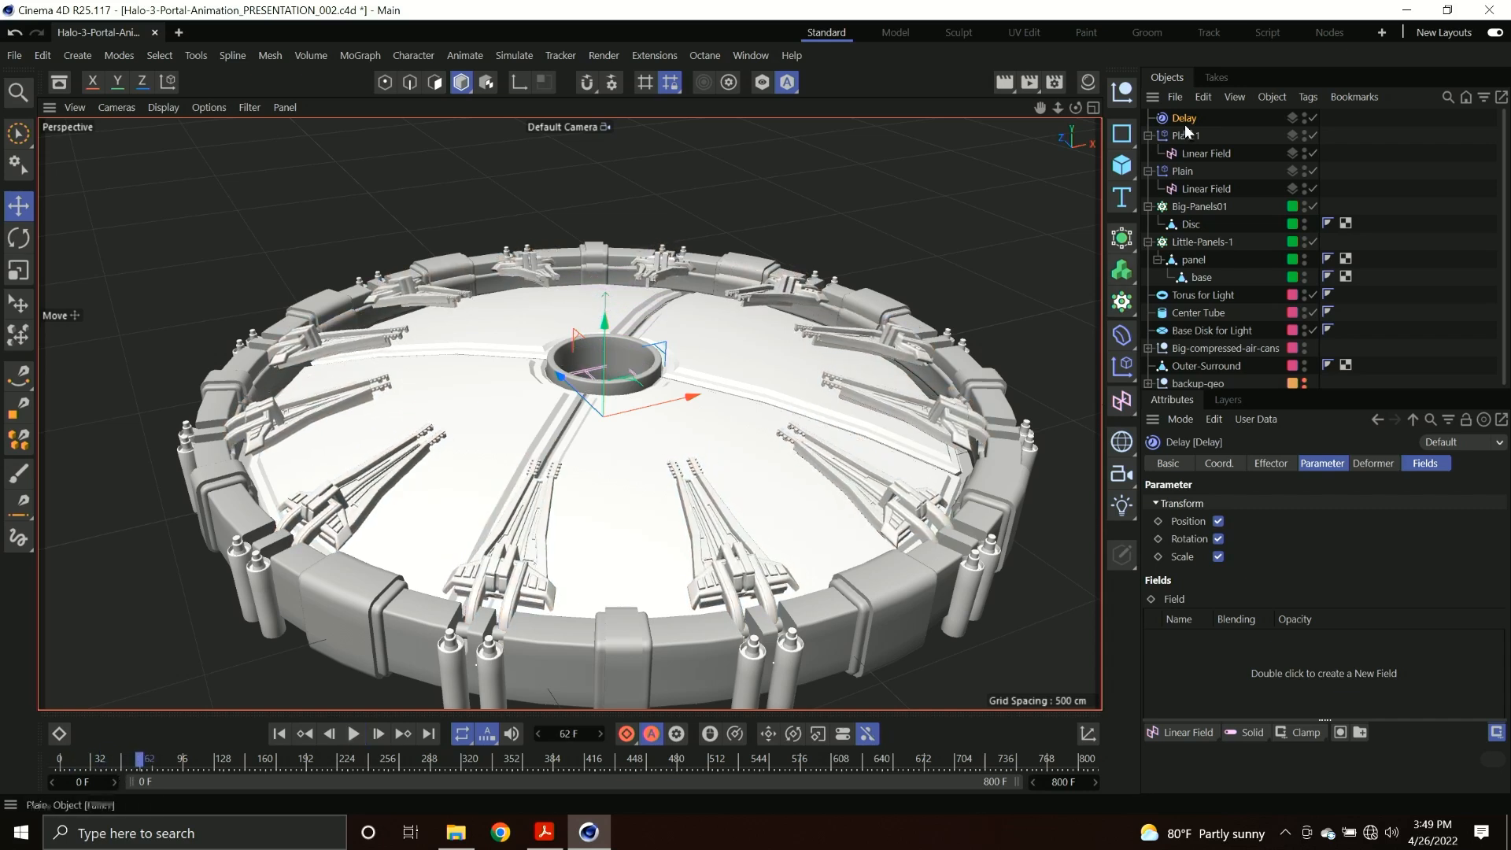
# Set the Delay effector's strength to 74% and replay the animation from frame 0.
pyautogui.click(1267, 464)
pyautogui.moveTo(1316, 506); pyautogui.dragTo(1448, 502)
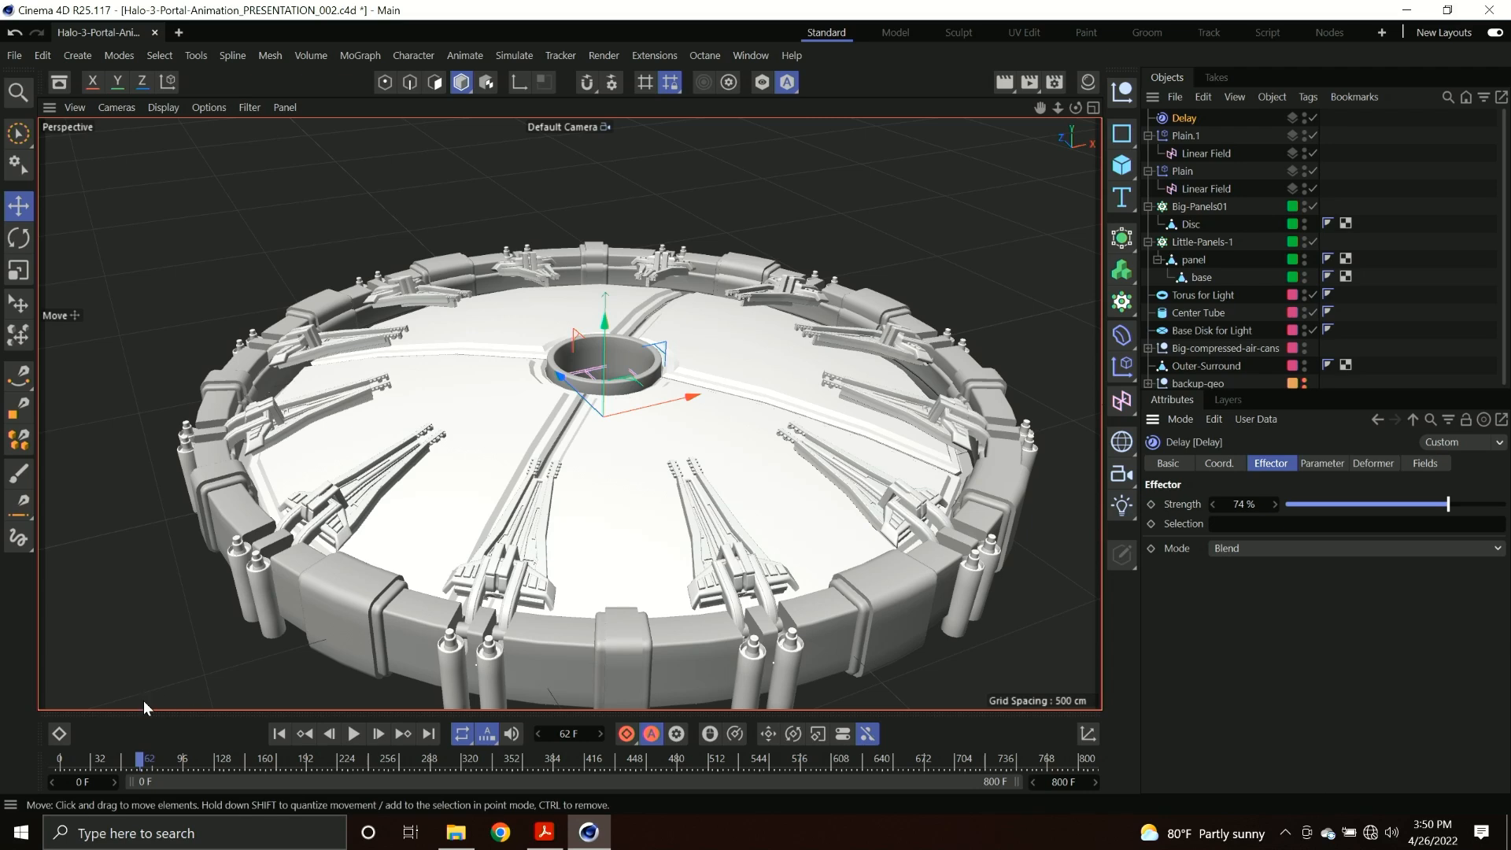
pyautogui.moveTo(137, 759); pyautogui.dragTo(0, 767)
pyautogui.press('F8')
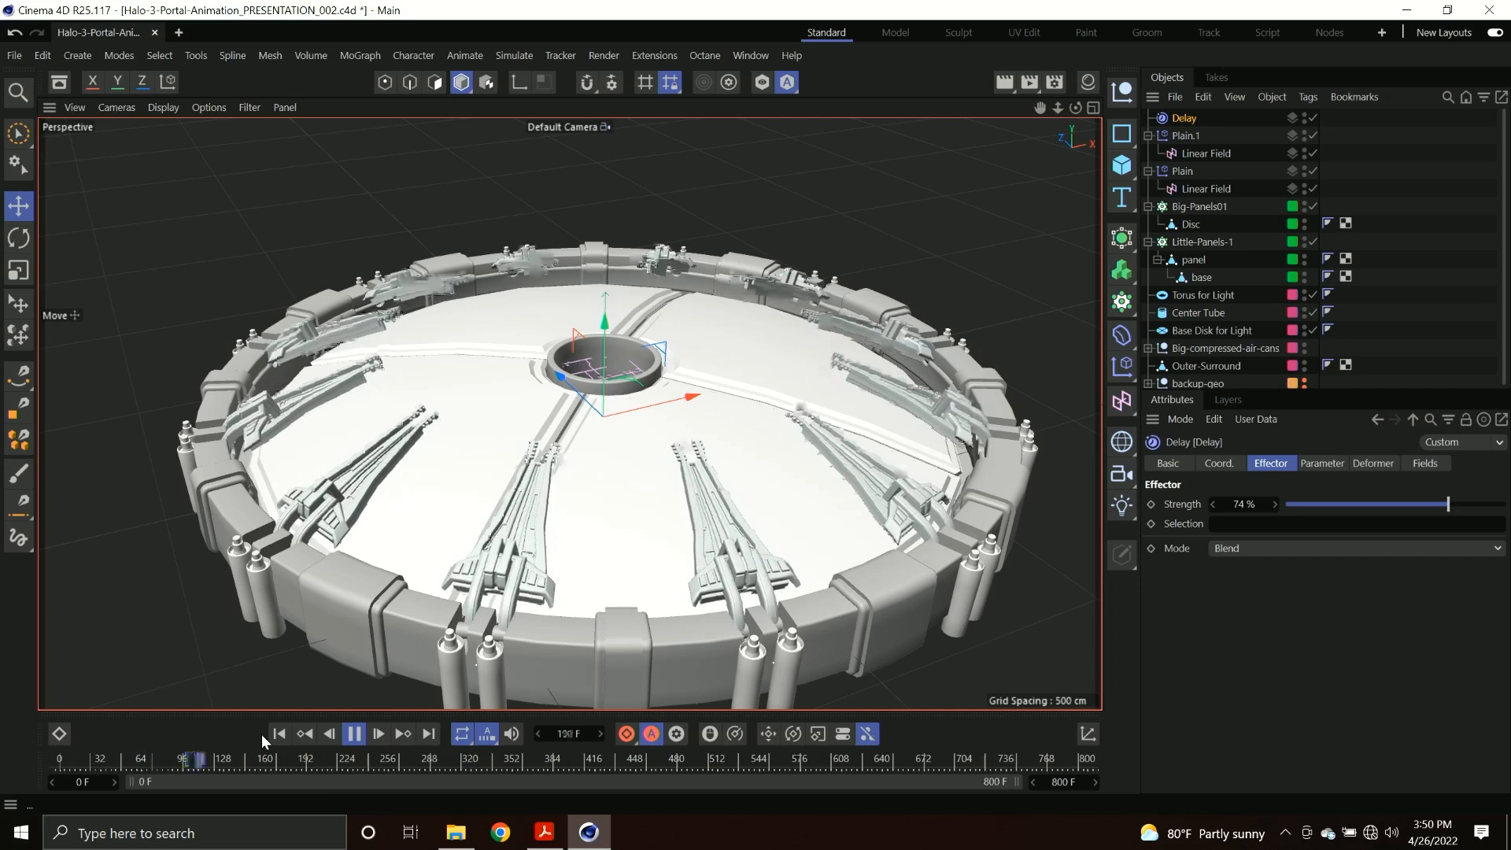
pyautogui.press('F8')
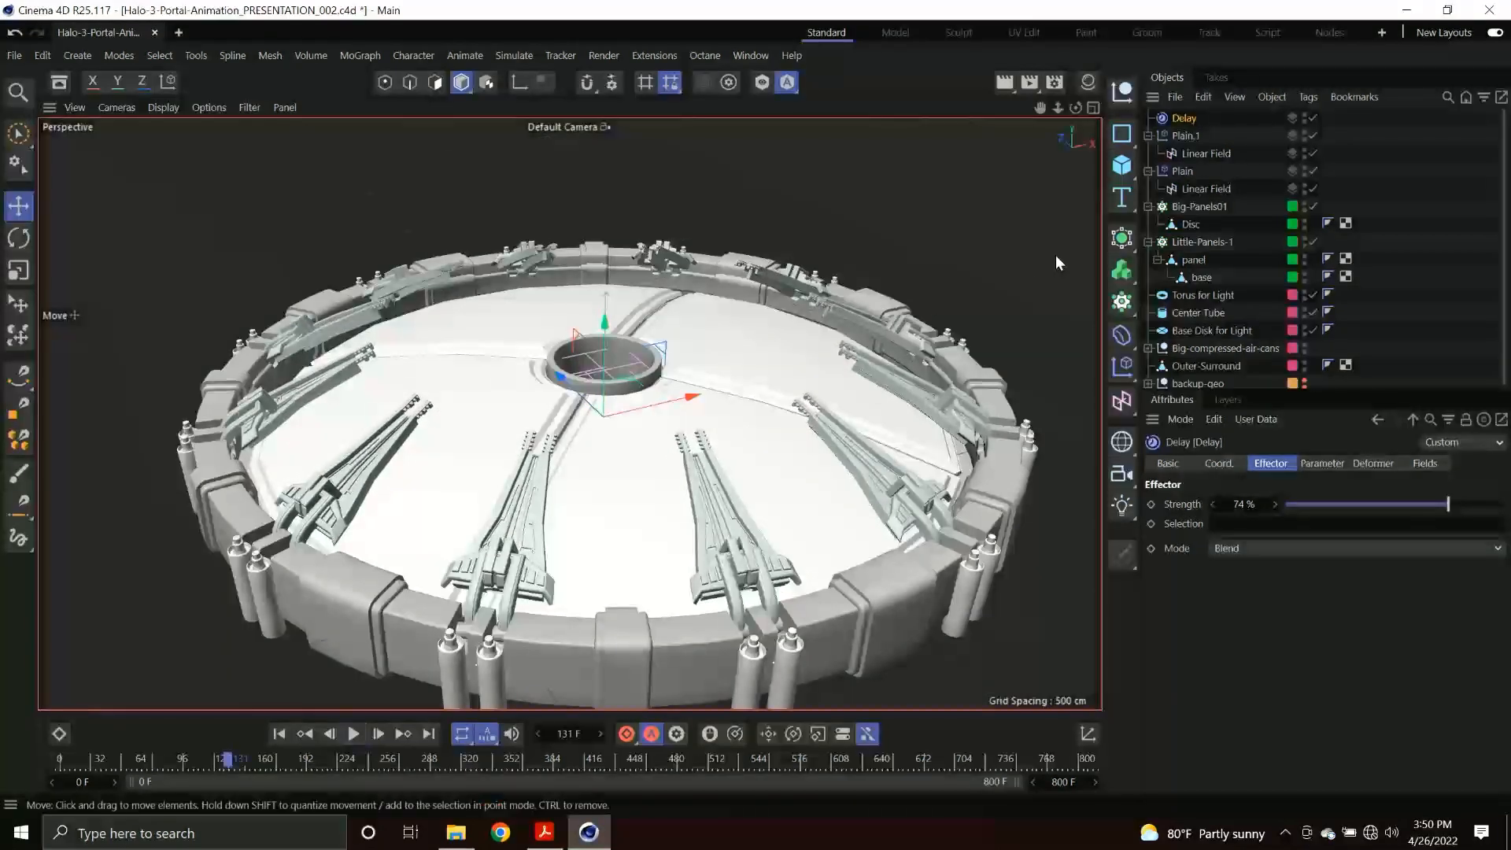
# Add a new Plain effector to the Big-Panels01 cloner.
pyautogui.click(1191, 208)
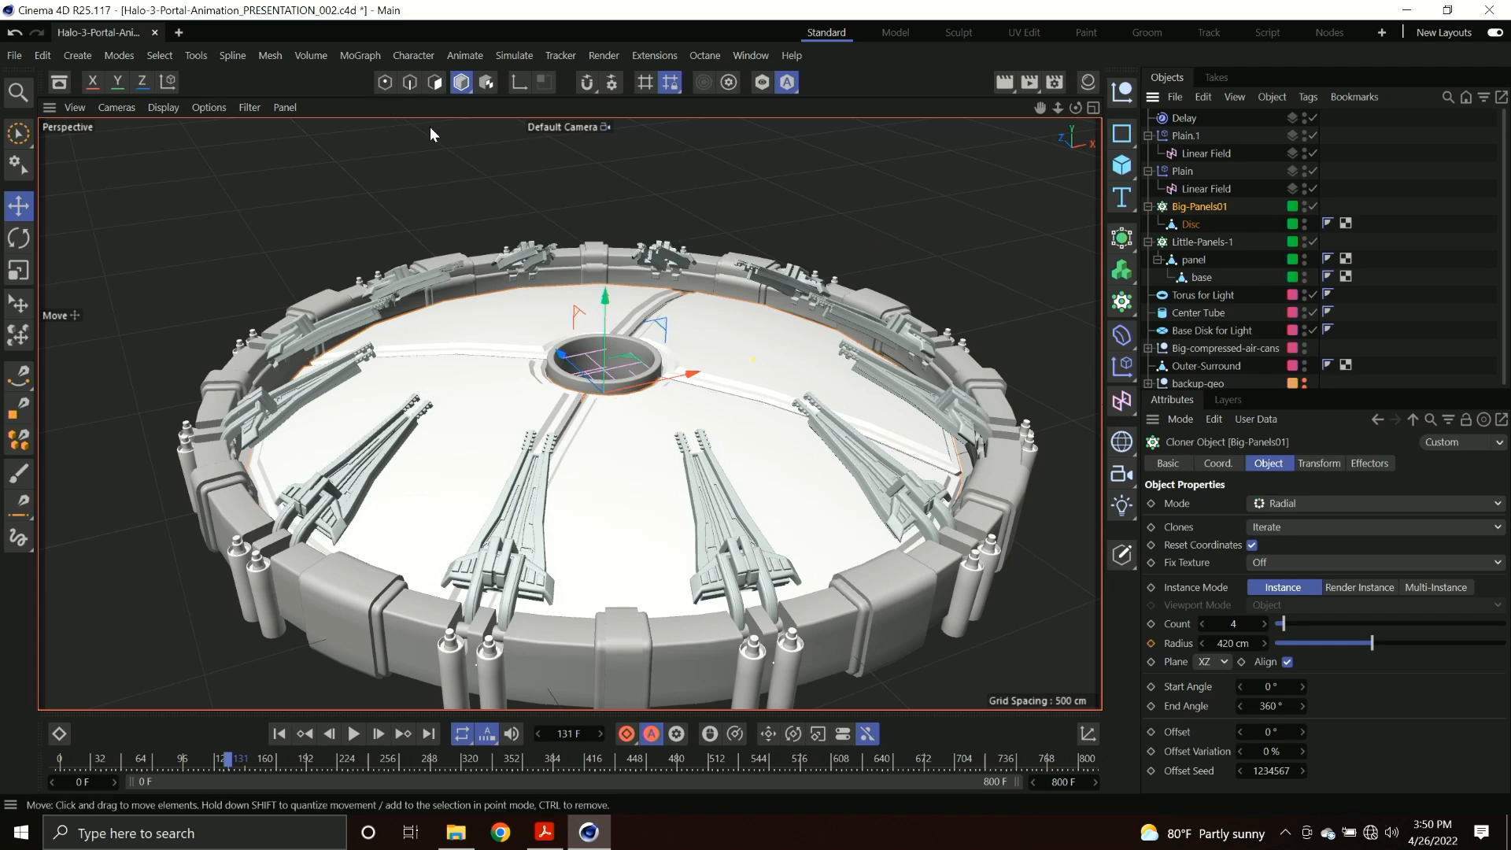
pyautogui.click(360, 55)
pyautogui.moveTo(406, 78)
pyautogui.click(516, 87)
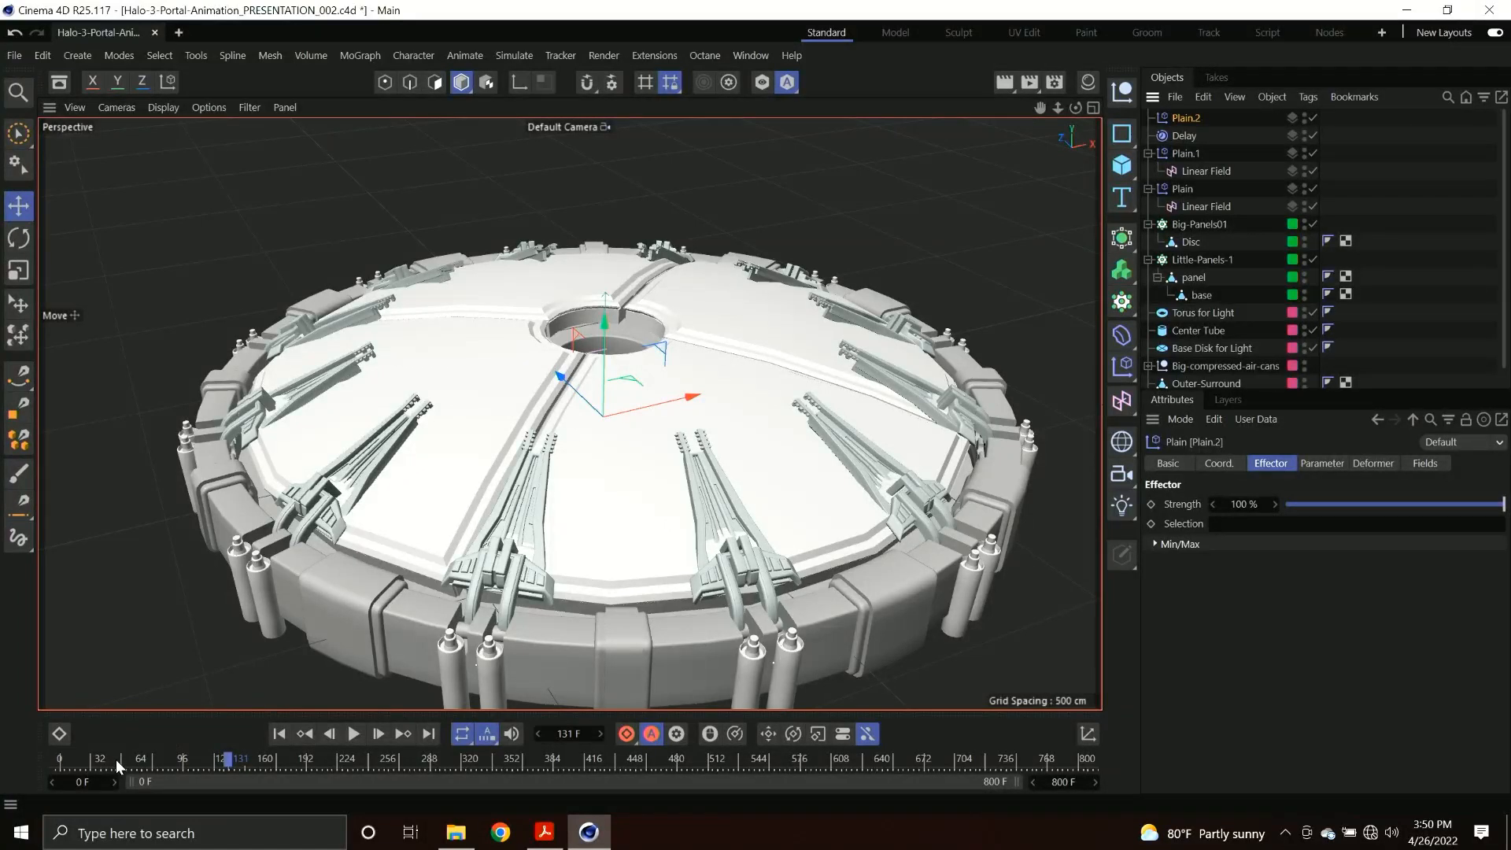
# At frame 0, set the new Plain effector's position offset to P.Y 2 cm and P.Z -28 cm so the large panels spread apart.
pyautogui.moveTo(115, 759); pyautogui.dragTo(59, 759)
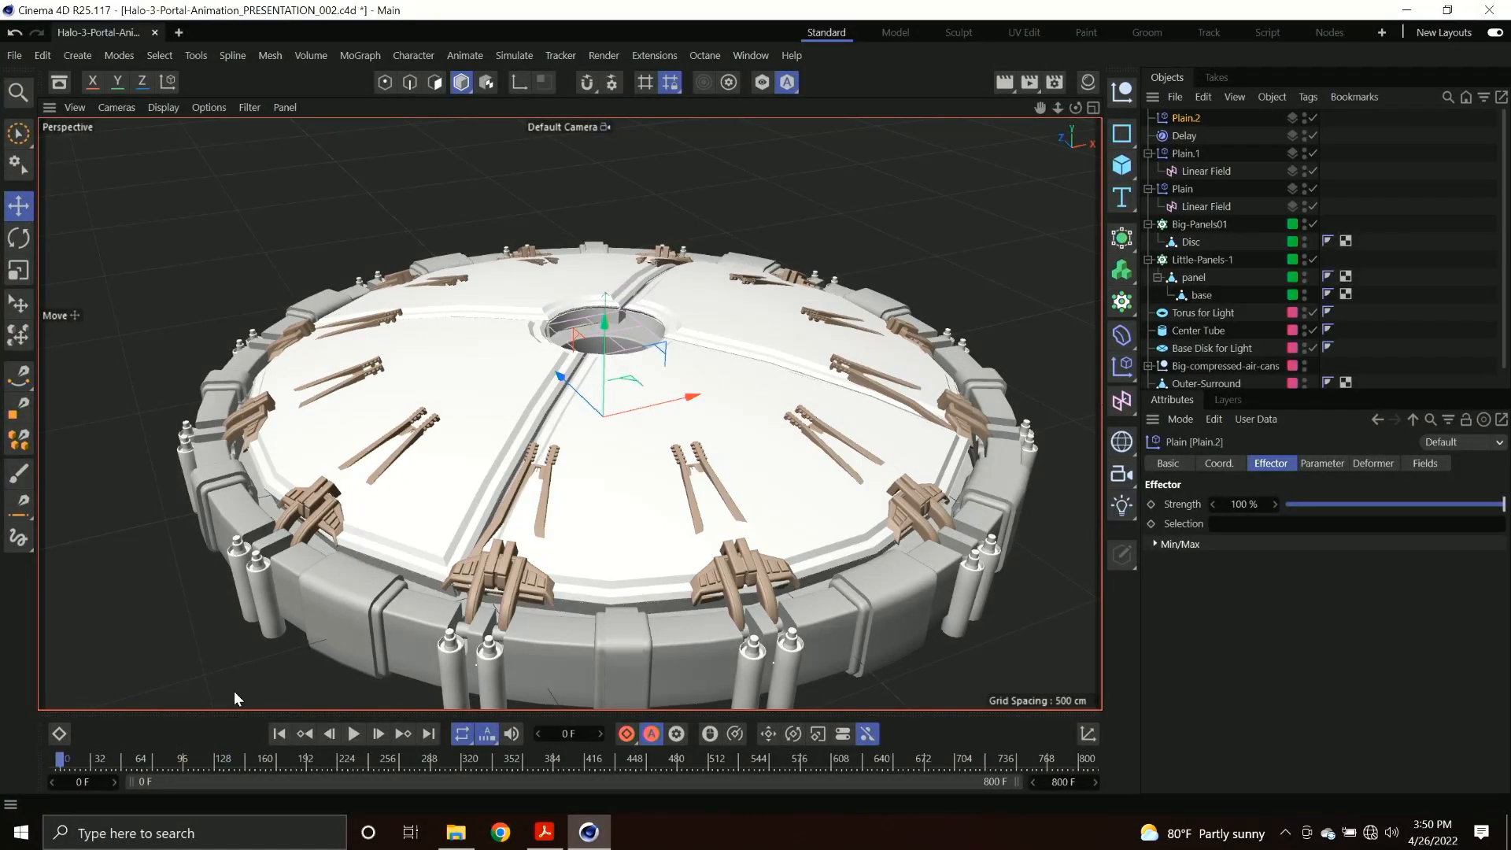
pyautogui.click(1317, 462)
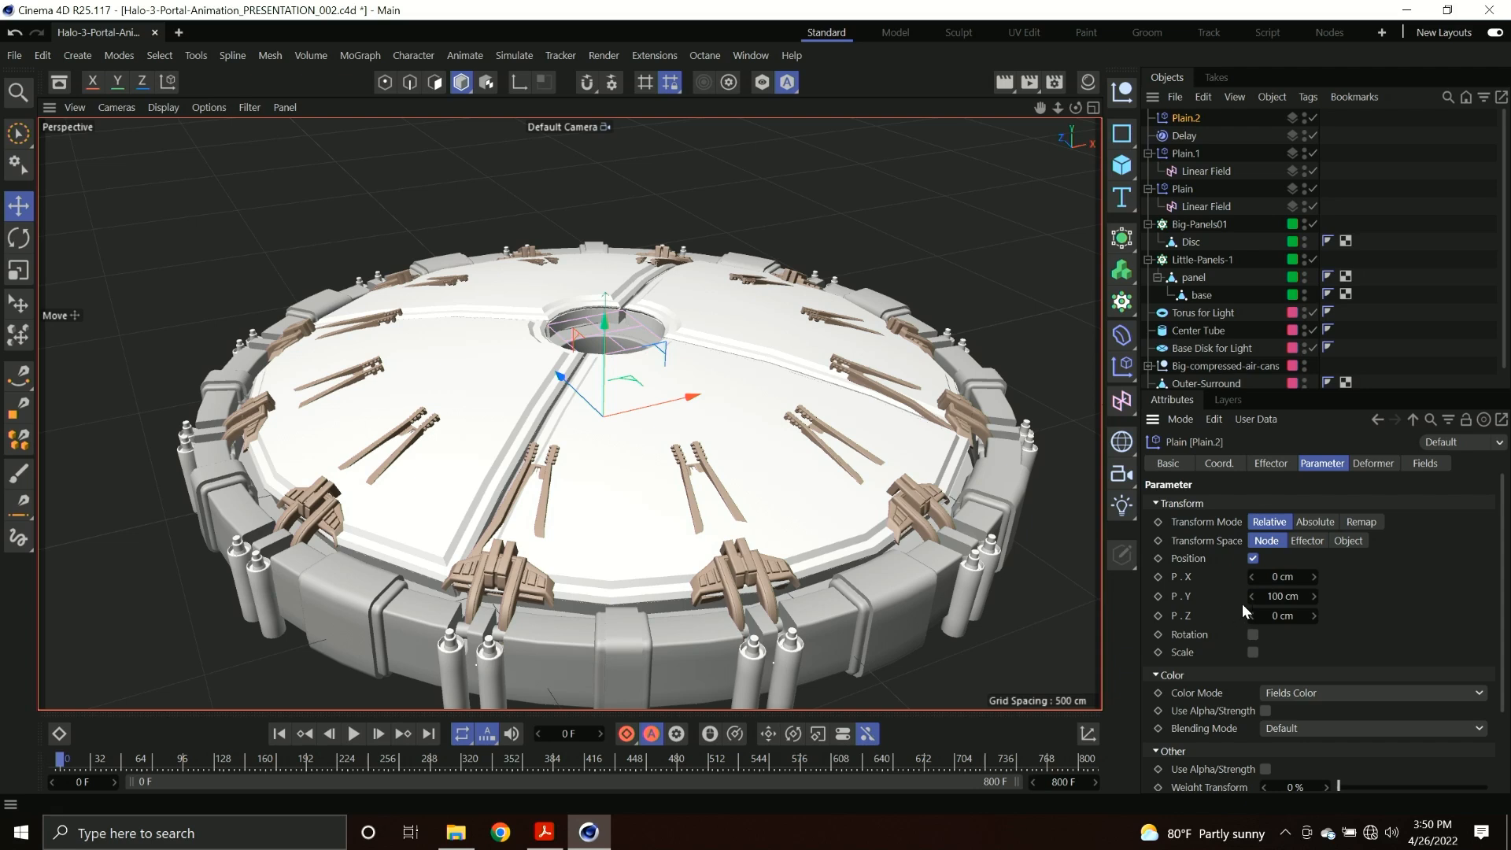
pyautogui.doubleClick(1283, 596)
pyautogui.write('2')
pyautogui.press('Return')
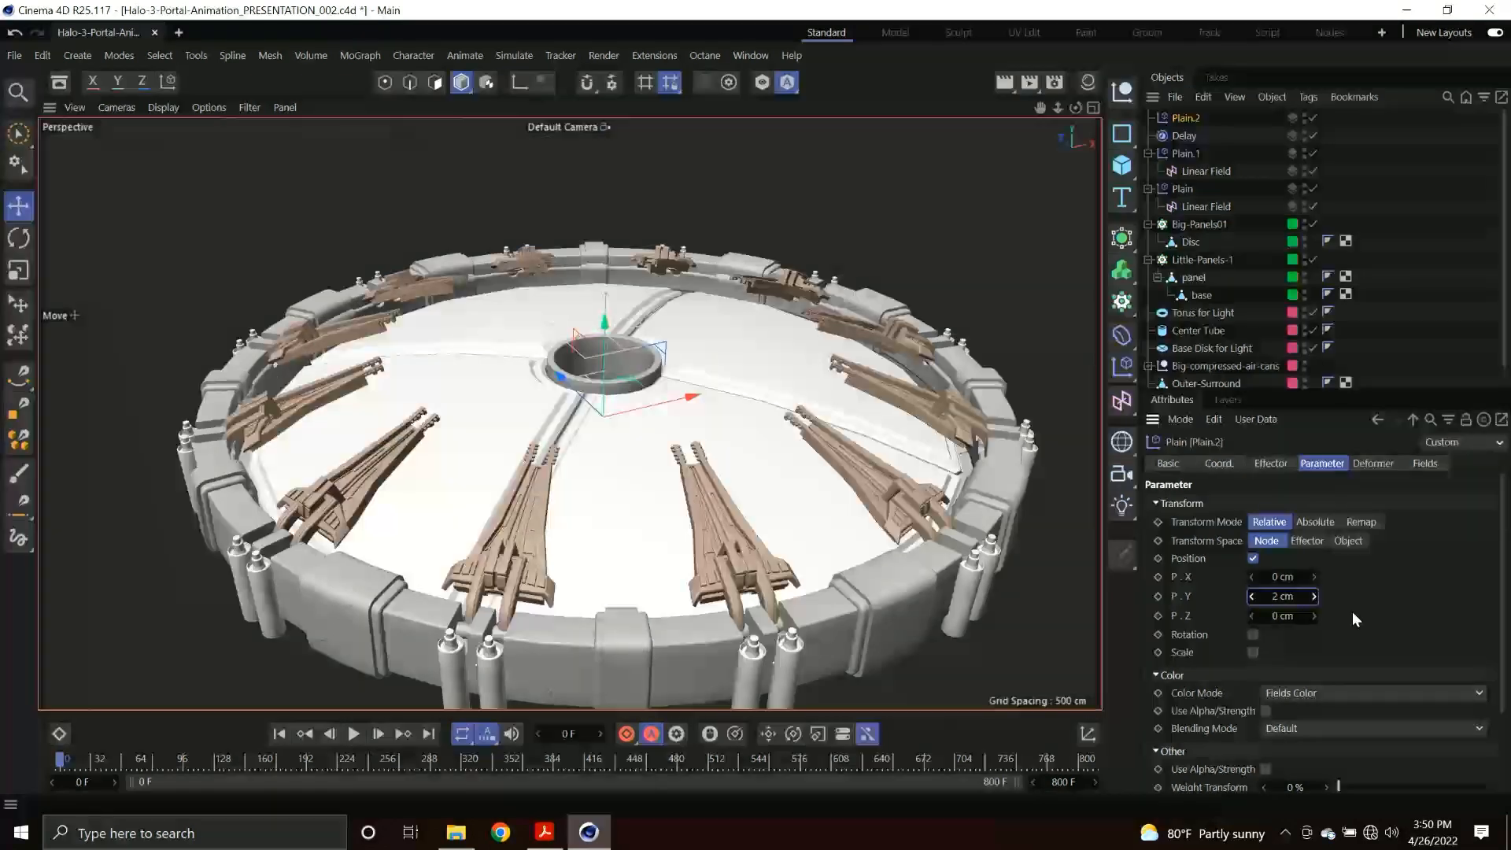
pyautogui.moveTo(1286, 614); pyautogui.dragTo(1240, 613)
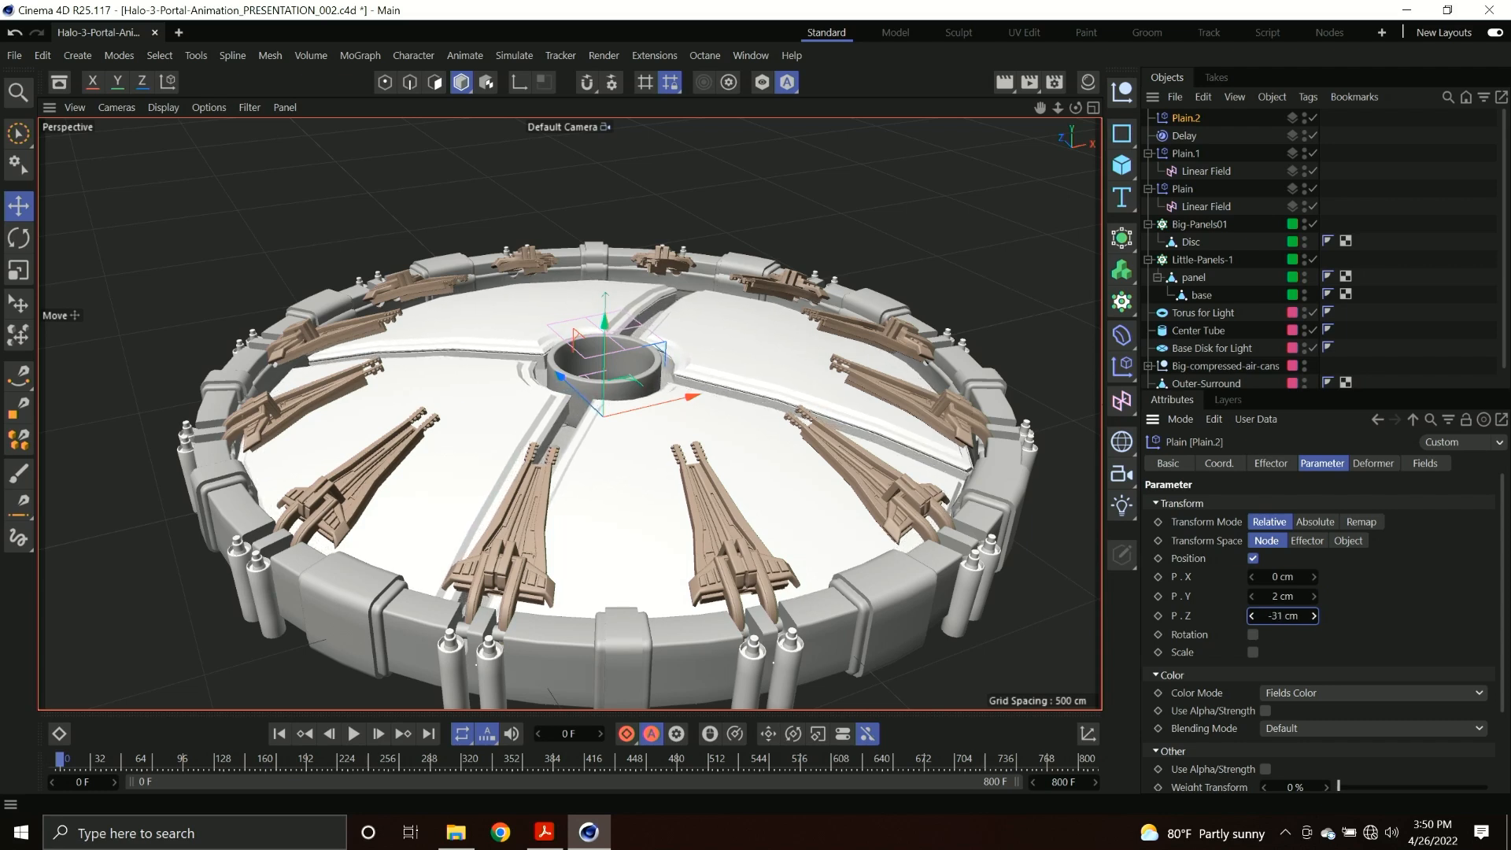
pyautogui.scroll(3, 804, 510)
pyautogui.keyDown('alt'); pyautogui.moveTo(804, 510); pyautogui.dragTo(886, 544); pyautogui.keyUp('alt')
pyautogui.keyDown('alt'); pyautogui.moveTo(886, 545); pyautogui.dragTo(925, 529, button='right'); pyautogui.keyUp('alt')
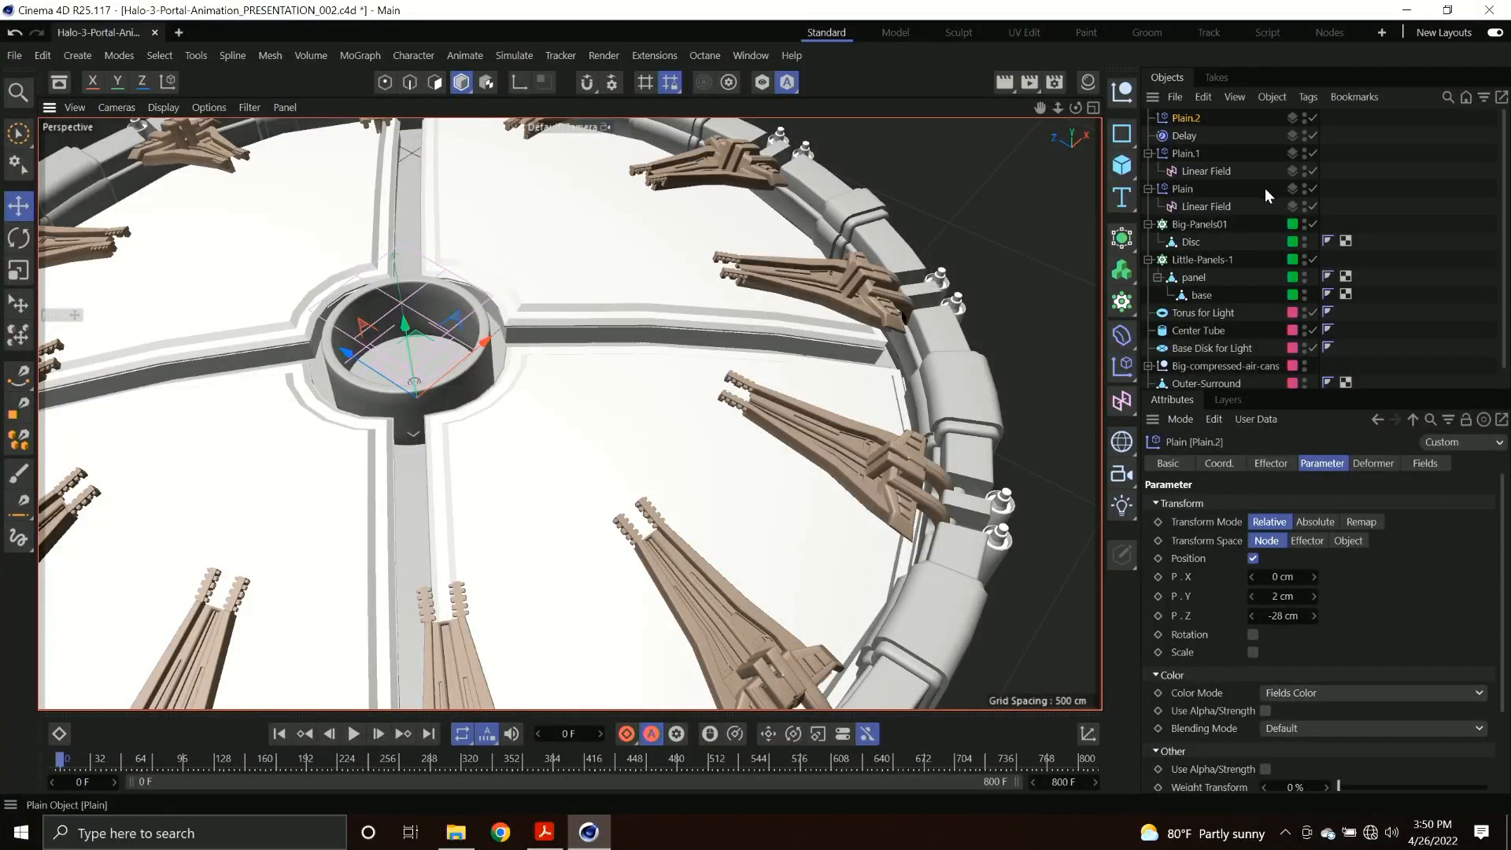
# Add a Linear Field to the large panels' Plain effector, set its direction to Y-, and keyframe its height at frame 0.
pyautogui.click(1417, 464)
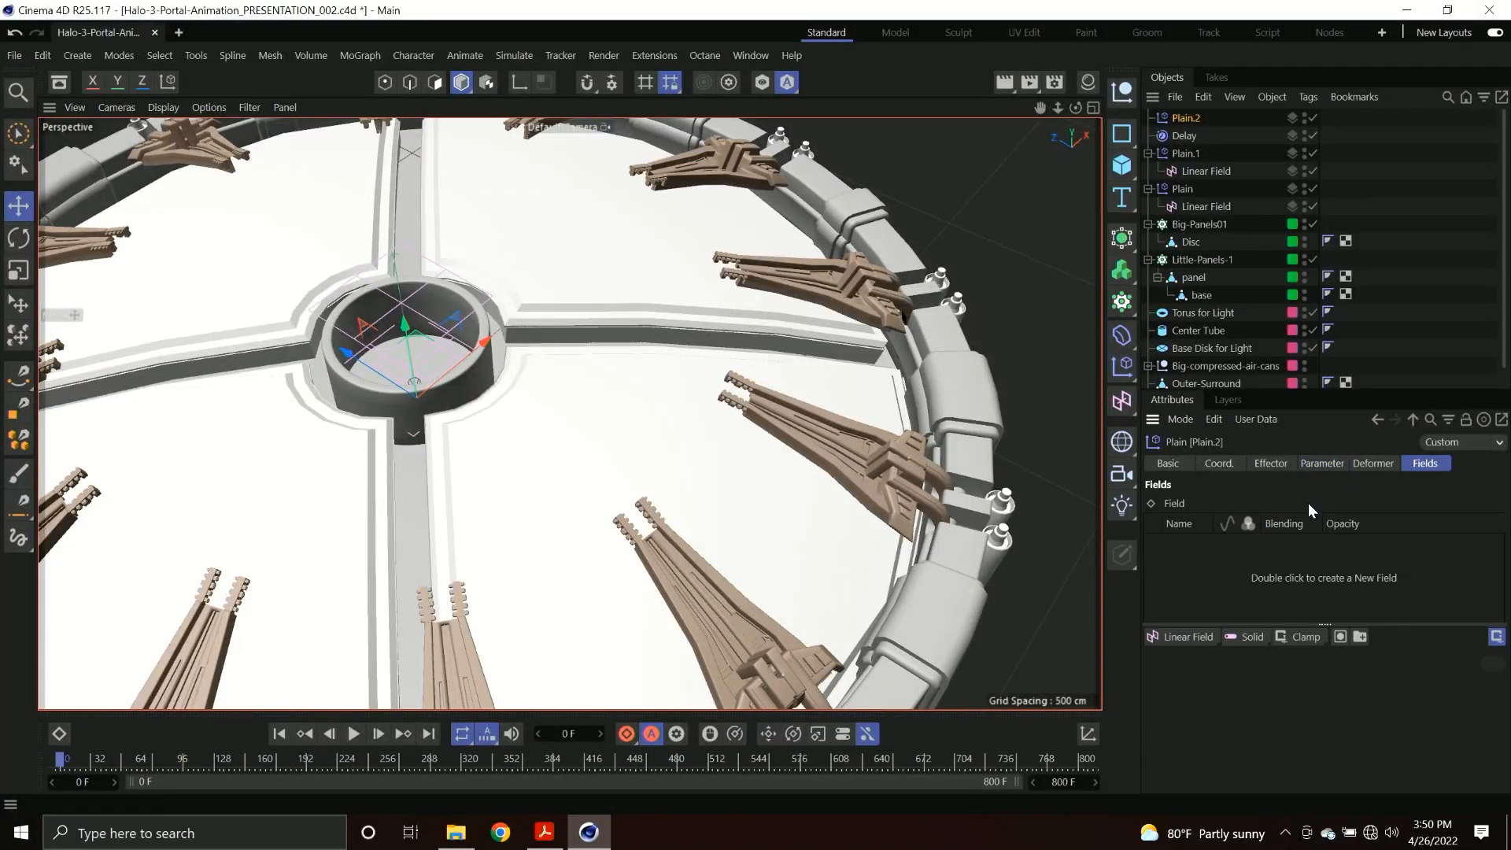
pyautogui.click(1197, 632)
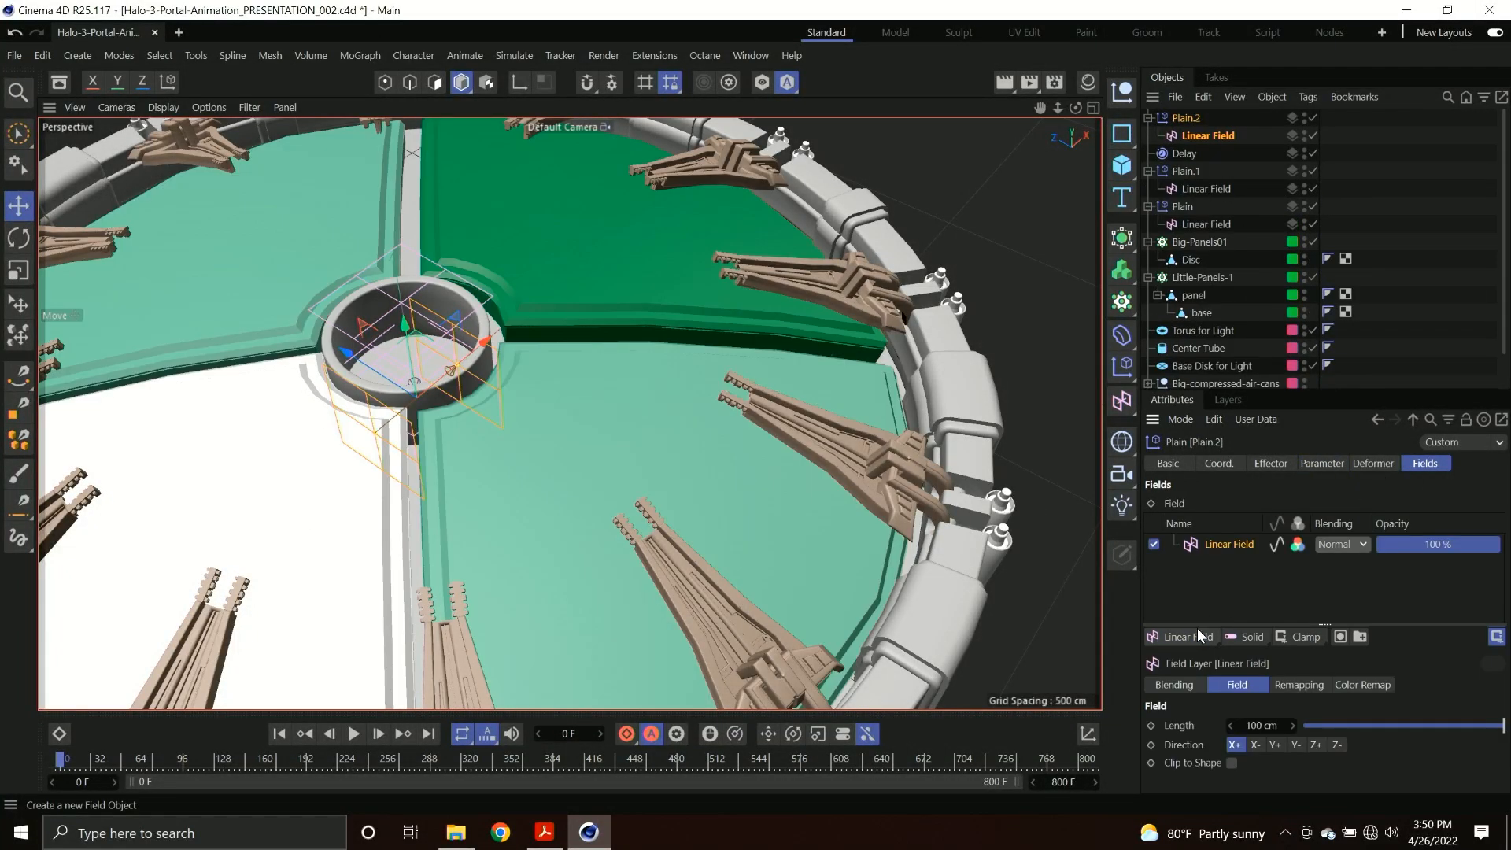
pyautogui.click(1295, 745)
pyautogui.keyDown('alt'); pyautogui.moveTo(569, 413); pyautogui.dragTo(492, 378); pyautogui.keyUp('alt')
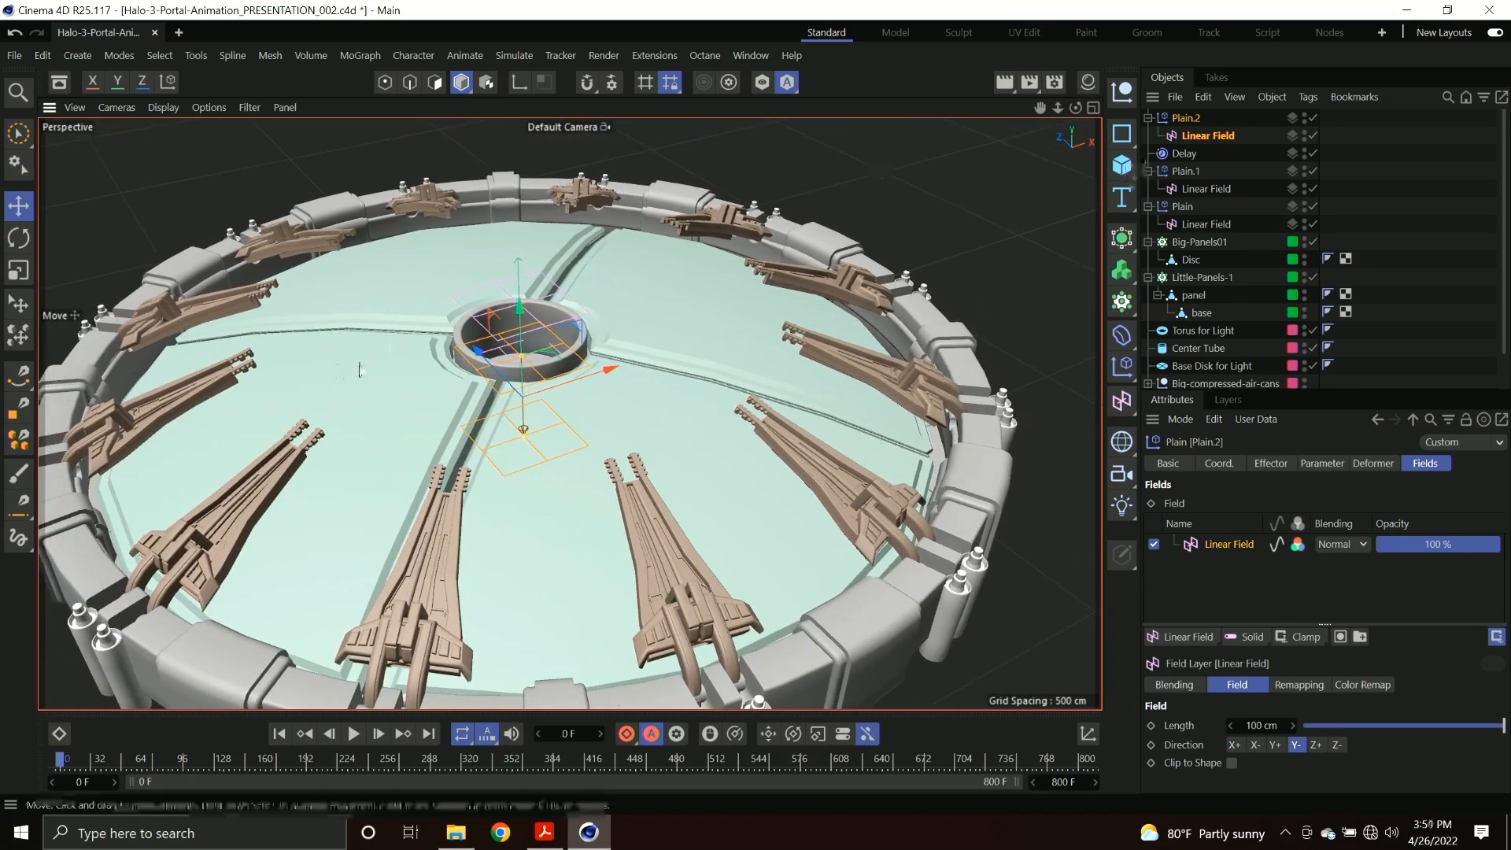
pyautogui.moveTo(520, 310); pyautogui.dragTo(519, 313)
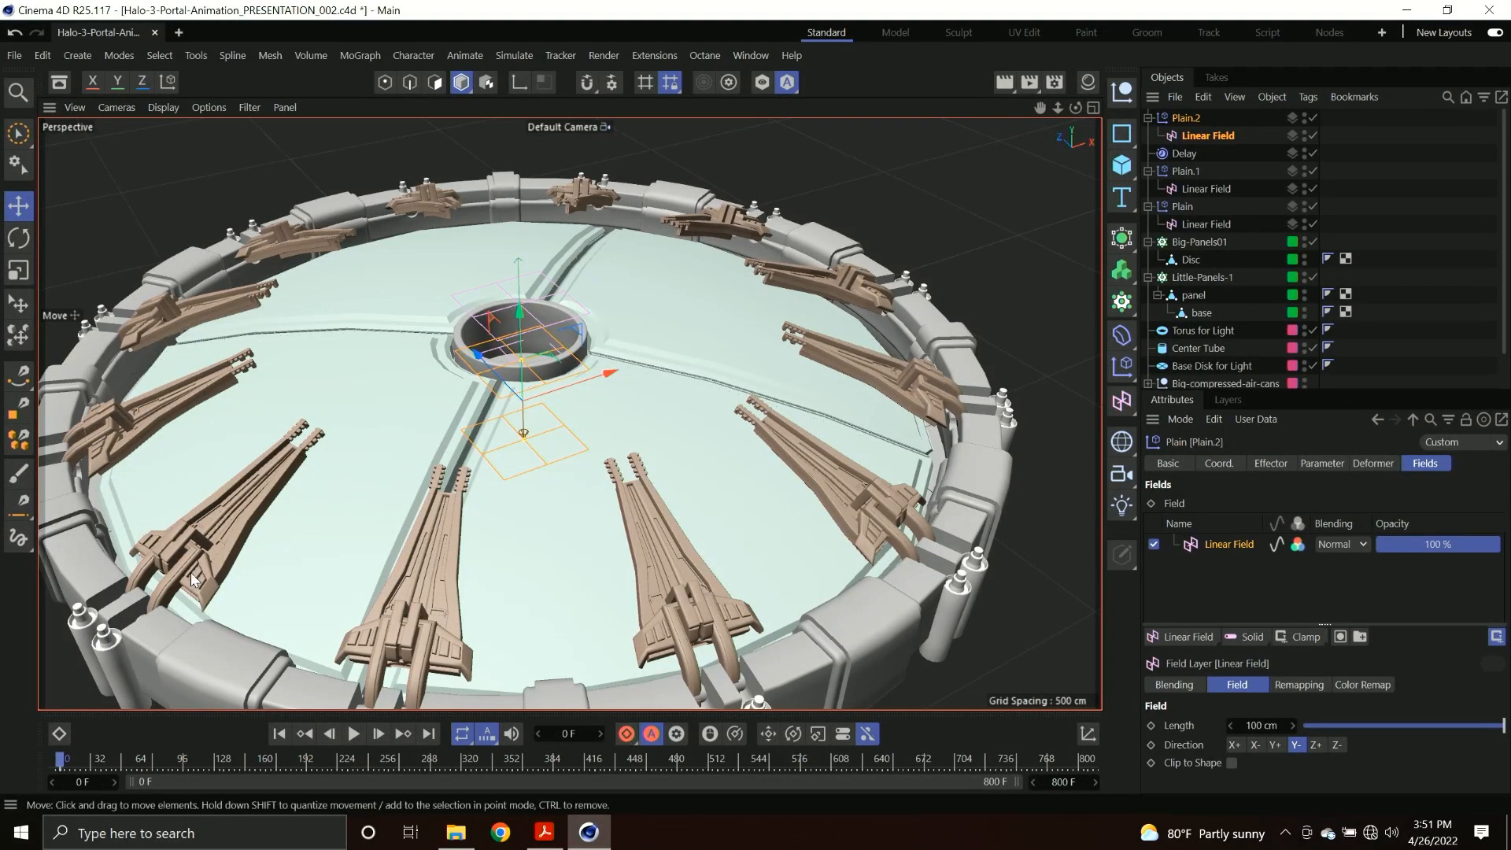
# Raise the large panels' Linear Field above the disc at frame 557, return to frame 0, and save the project.
pyautogui.moveTo(181, 761); pyautogui.dragTo(776, 759)
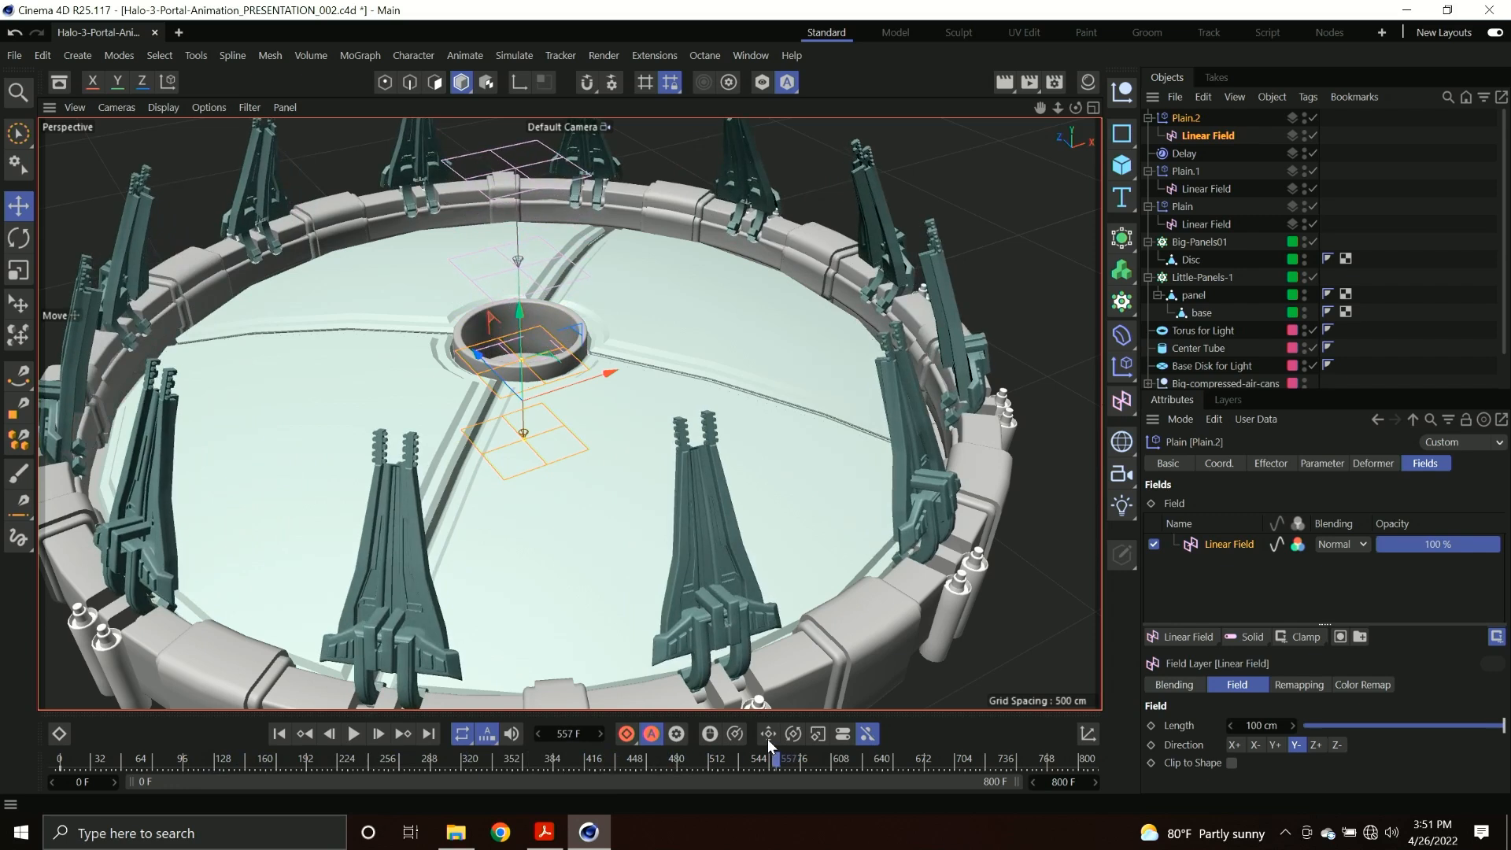
pyautogui.moveTo(518, 307); pyautogui.dragTo(514, 143)
pyautogui.moveTo(366, 758); pyautogui.dragTo(60, 759)
pyautogui.hotkey('ctrl', 's')
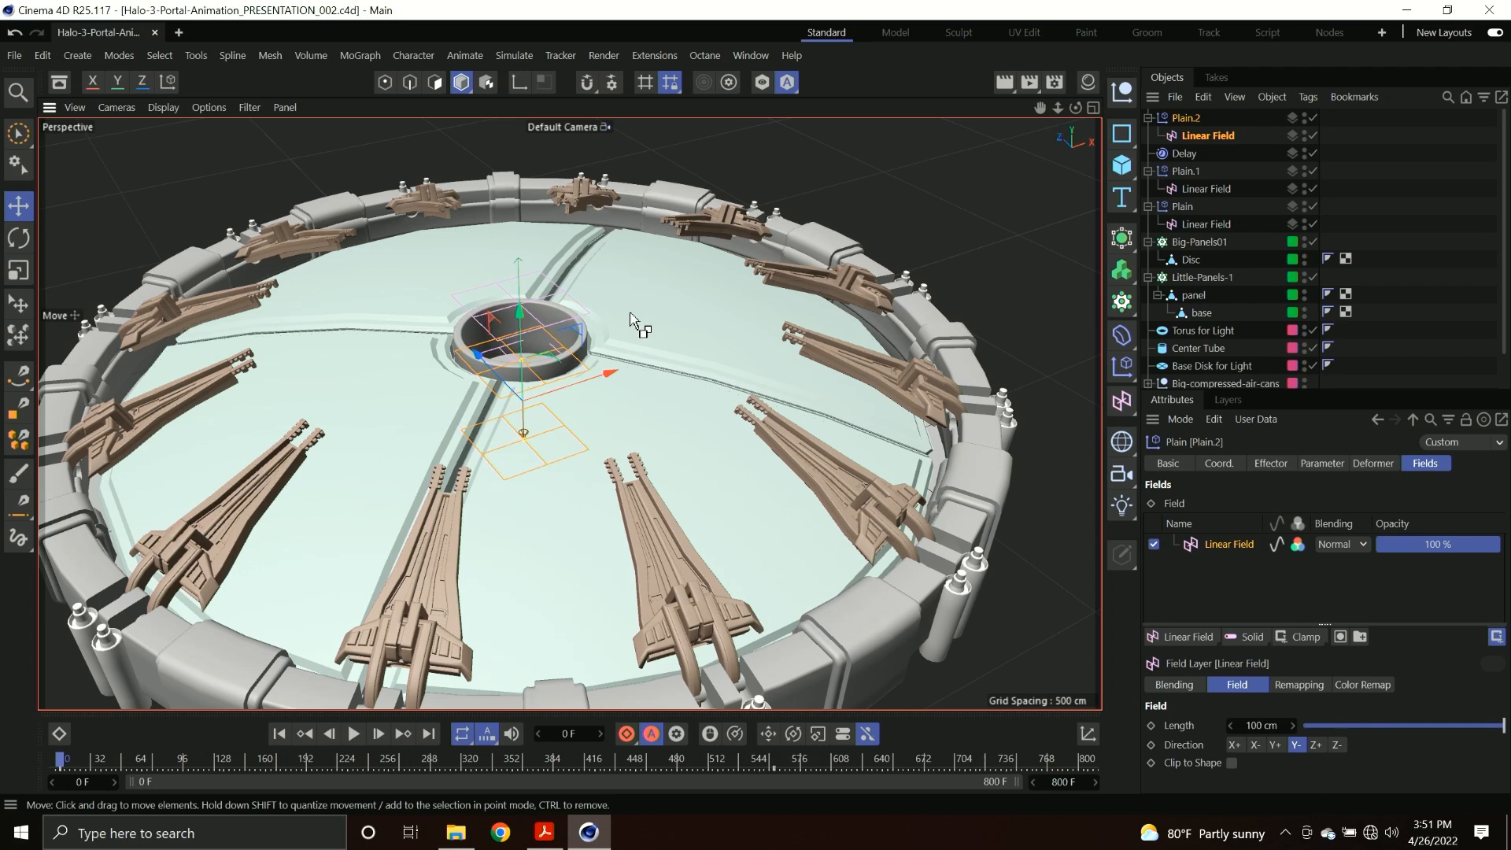
# Compare the project's FPS with the render settings' frame rate, and check the project's Cineware cache options.
pyautogui.hotkey('ctrl', 'd')
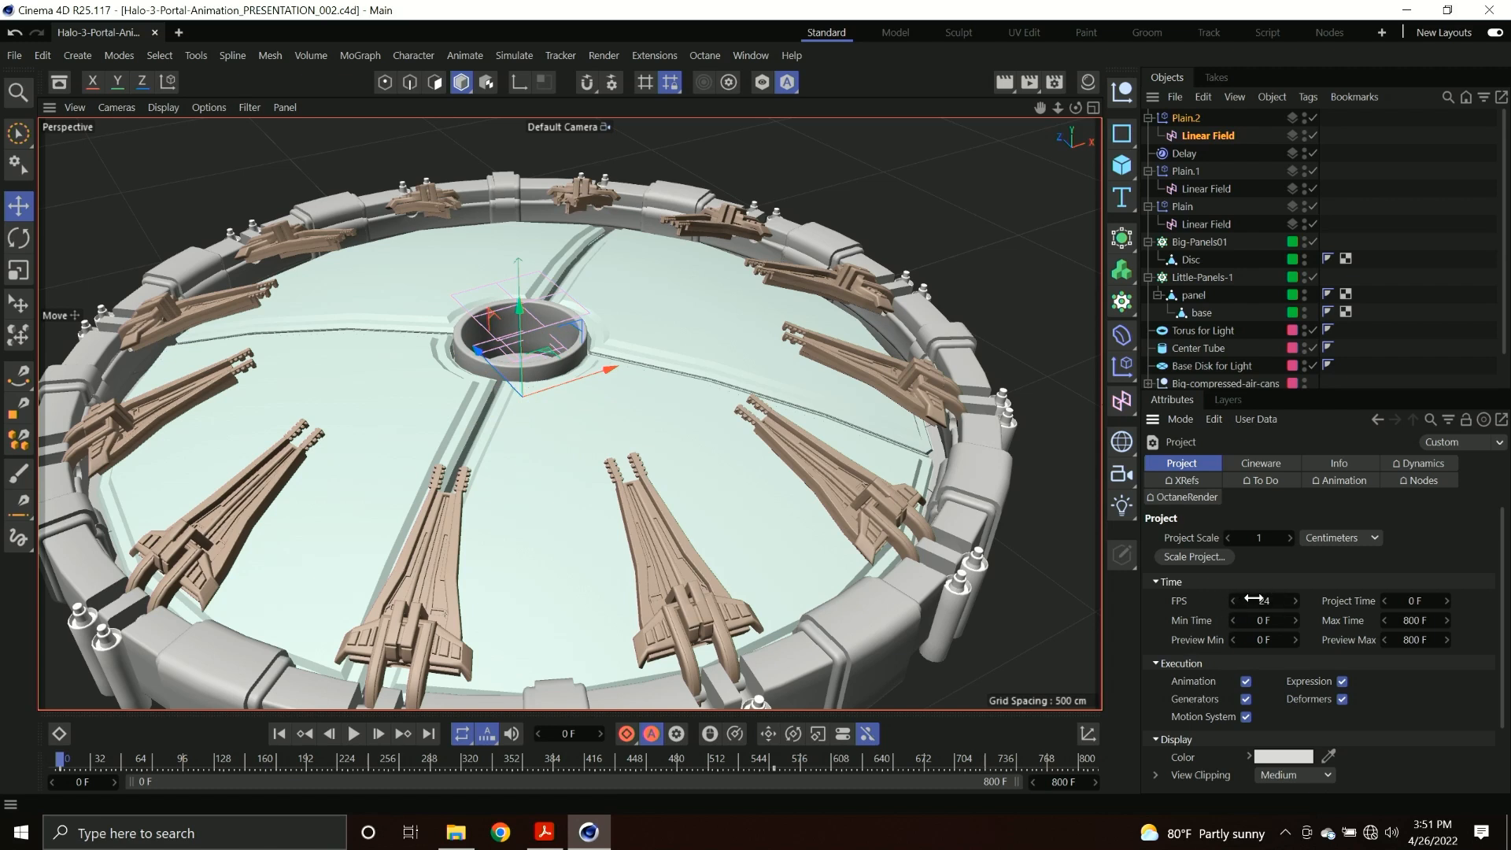
pyautogui.click(1053, 81)
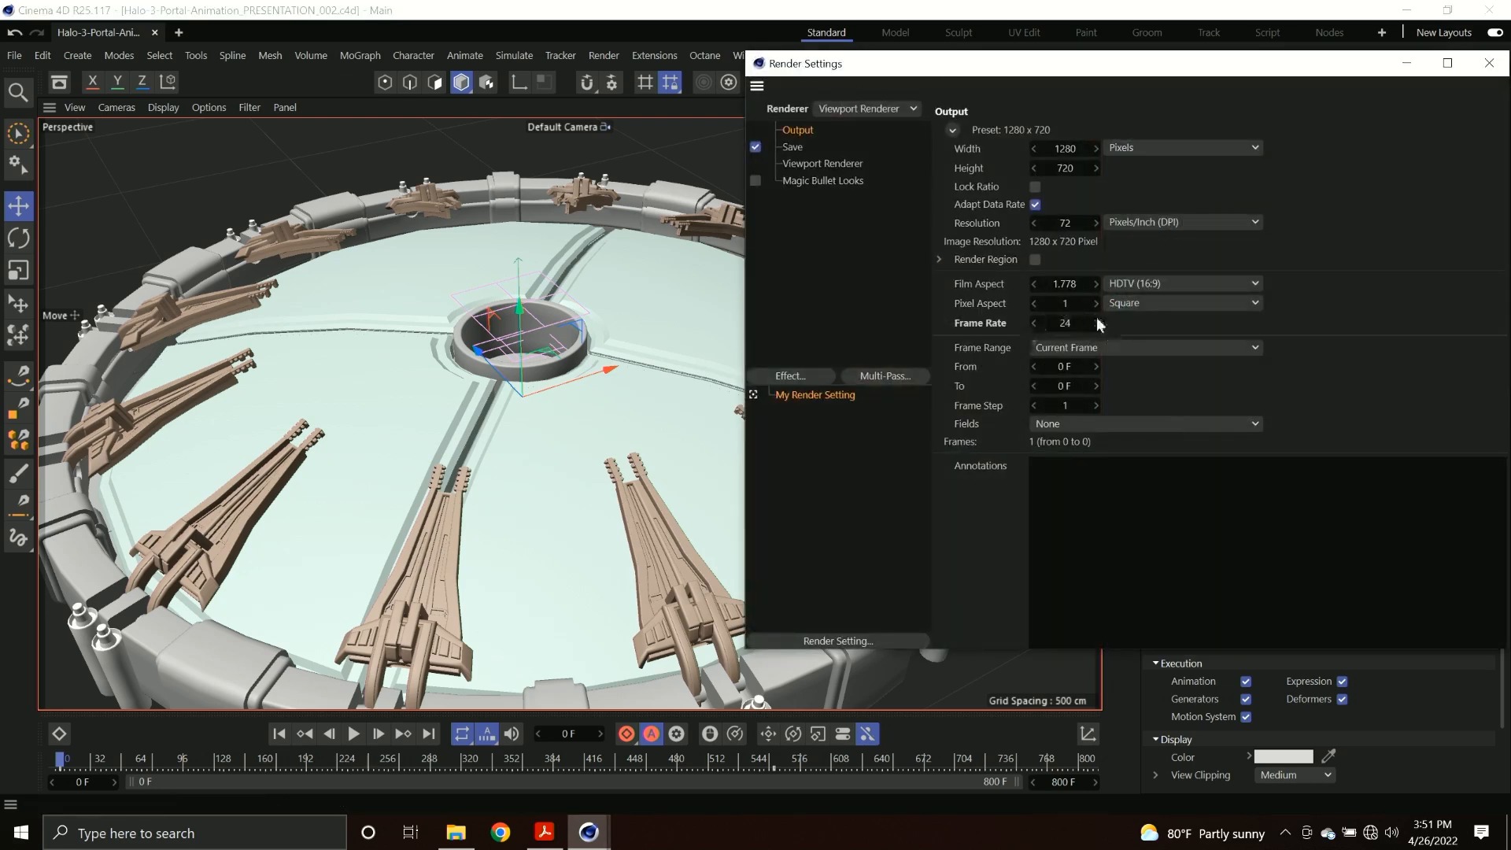
pyautogui.click(1489, 63)
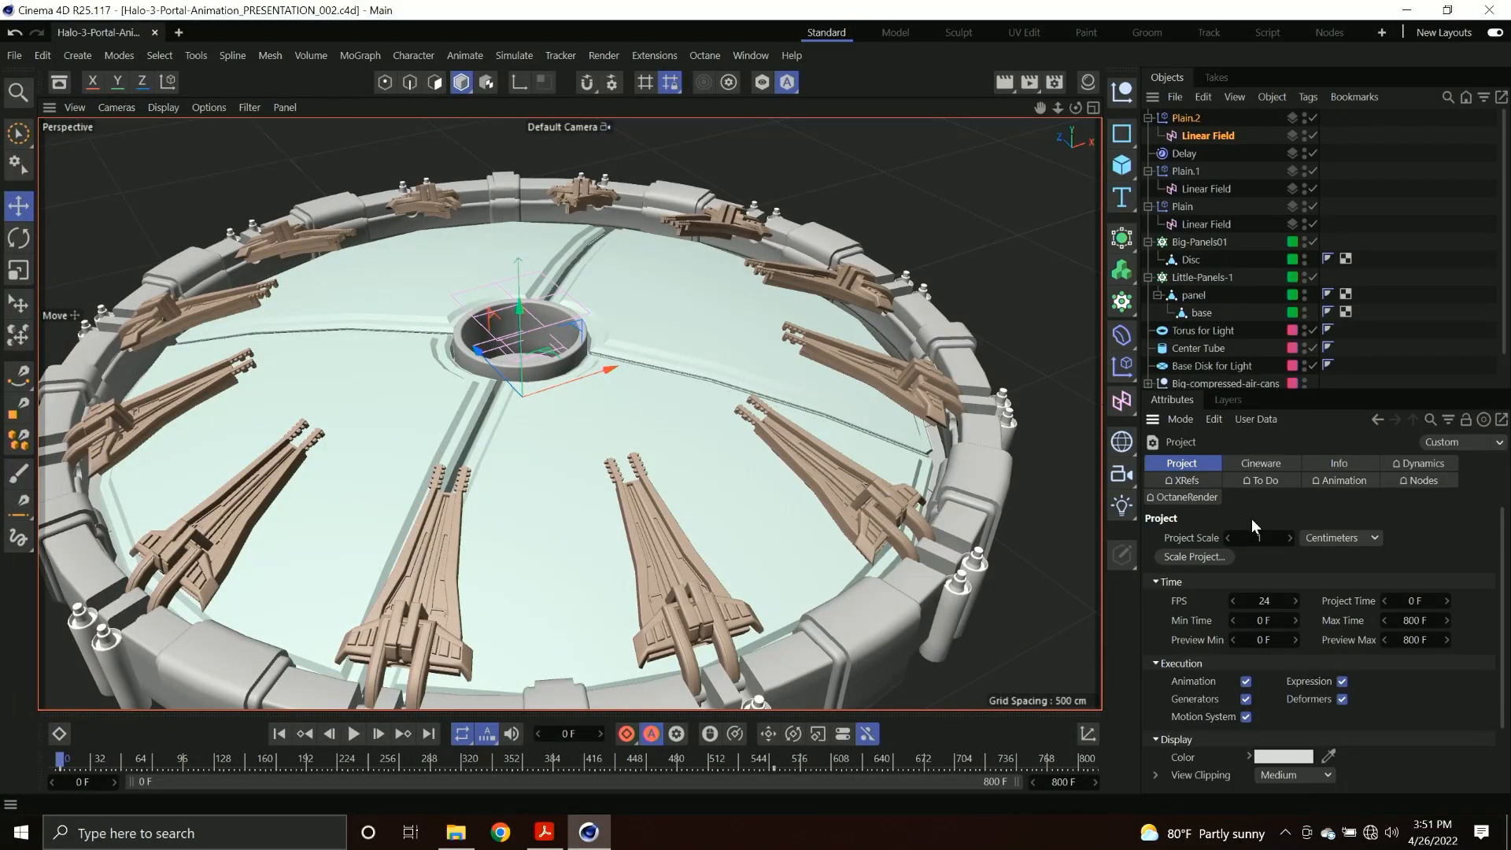
pyautogui.click(1271, 467)
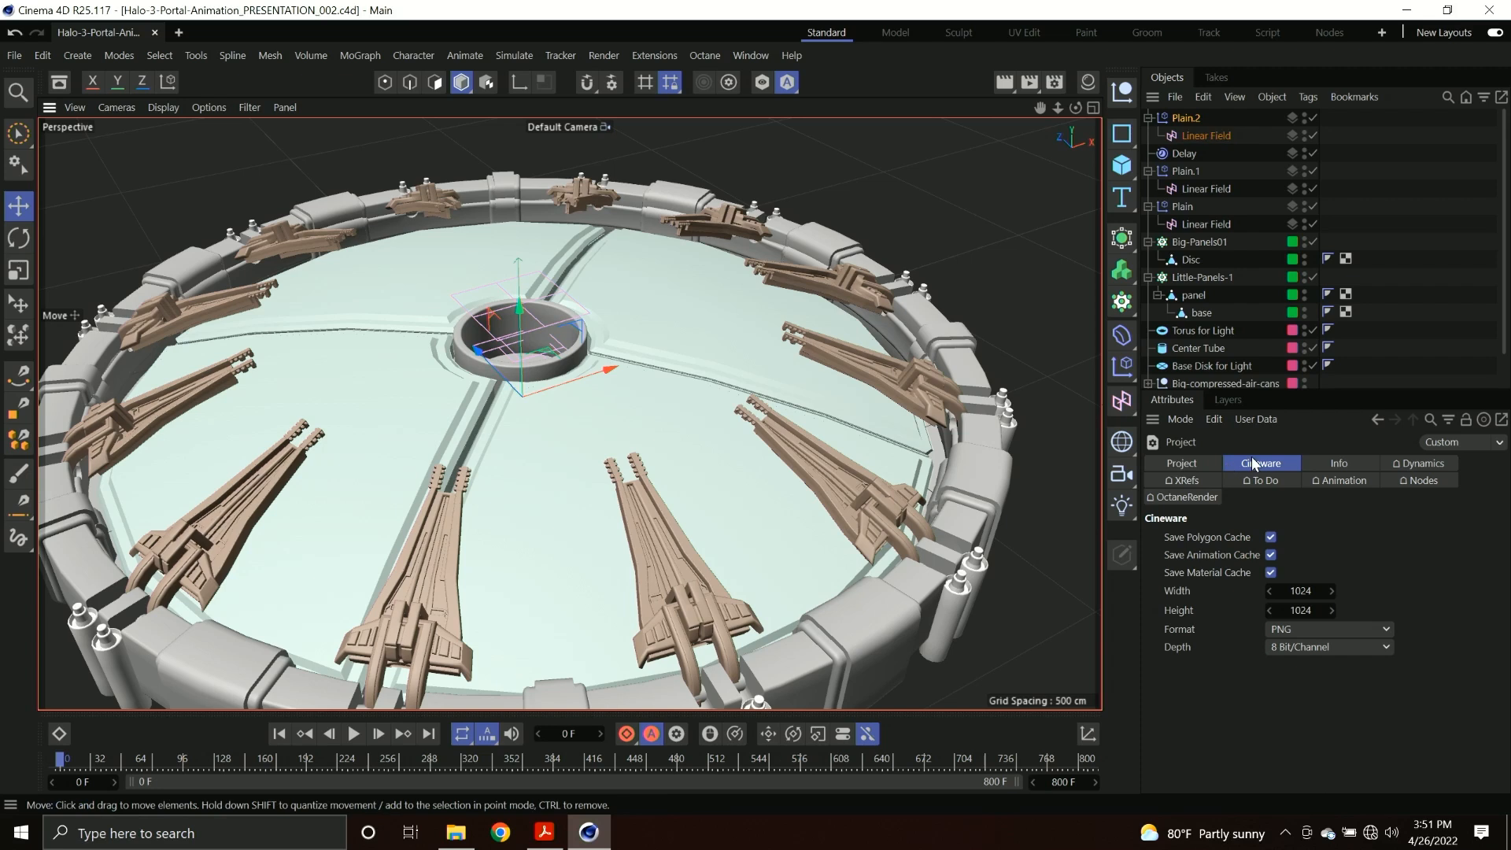
pyautogui.click(1148, 118)
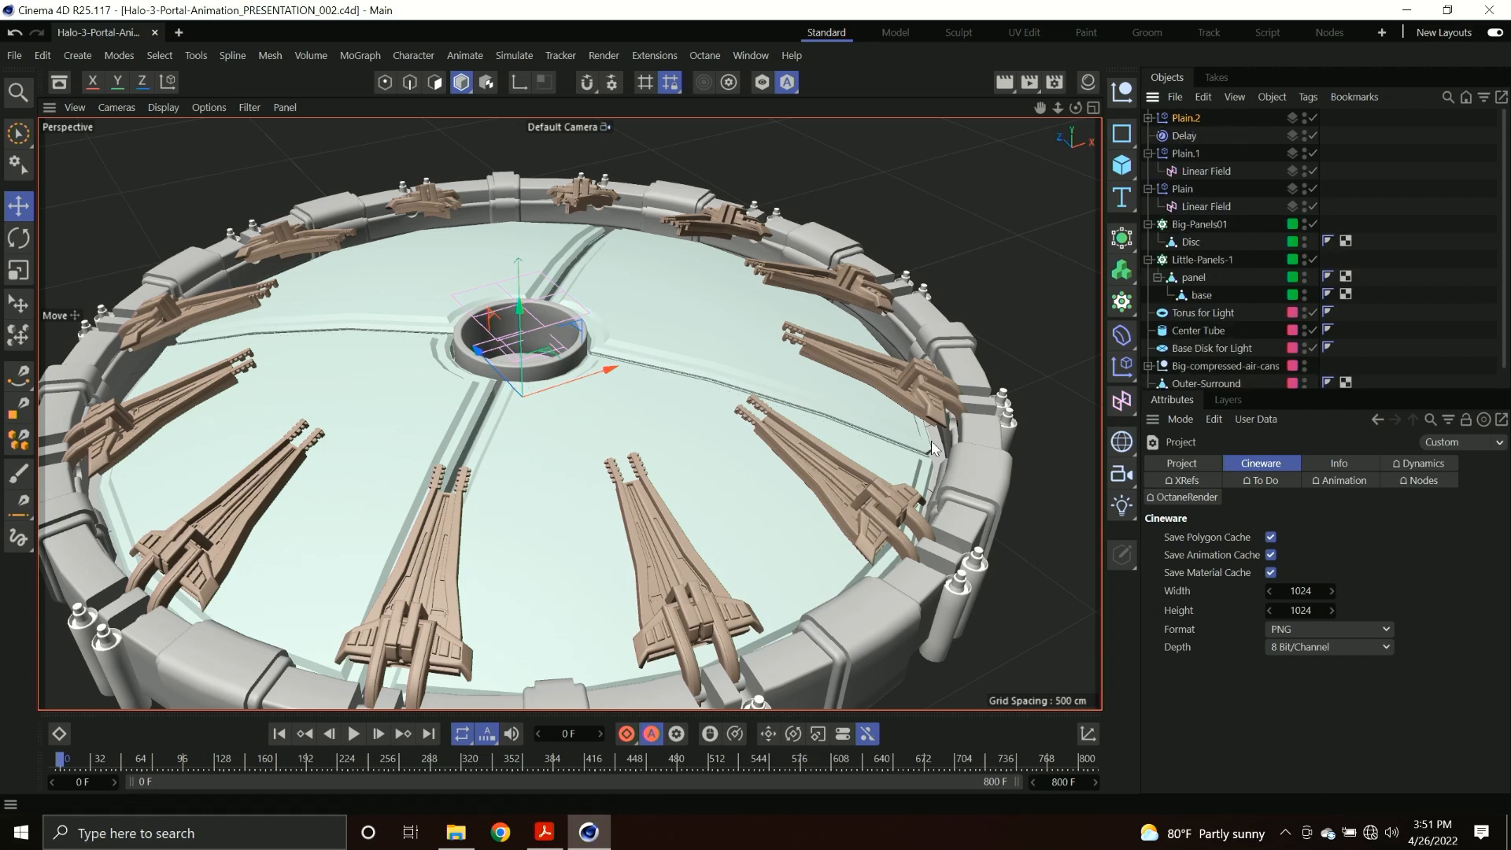
# Switch to File Explorer and open HaloPresentation.uproject from the HaloPresentation folder inside Project Files > UE5.
pyautogui.click(472, 833)
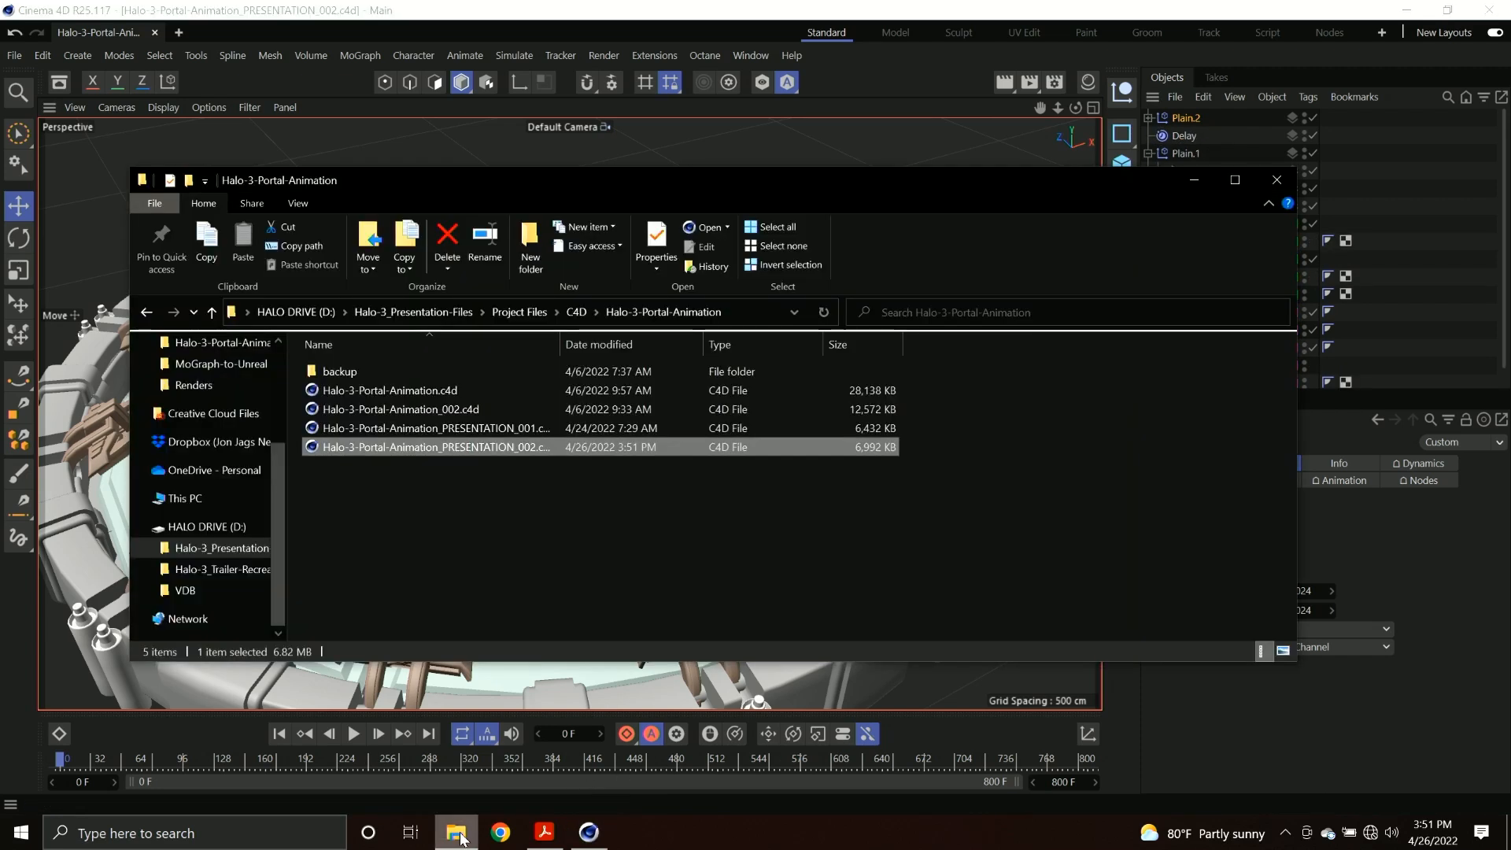
pyautogui.click(577, 313)
pyautogui.click(532, 315)
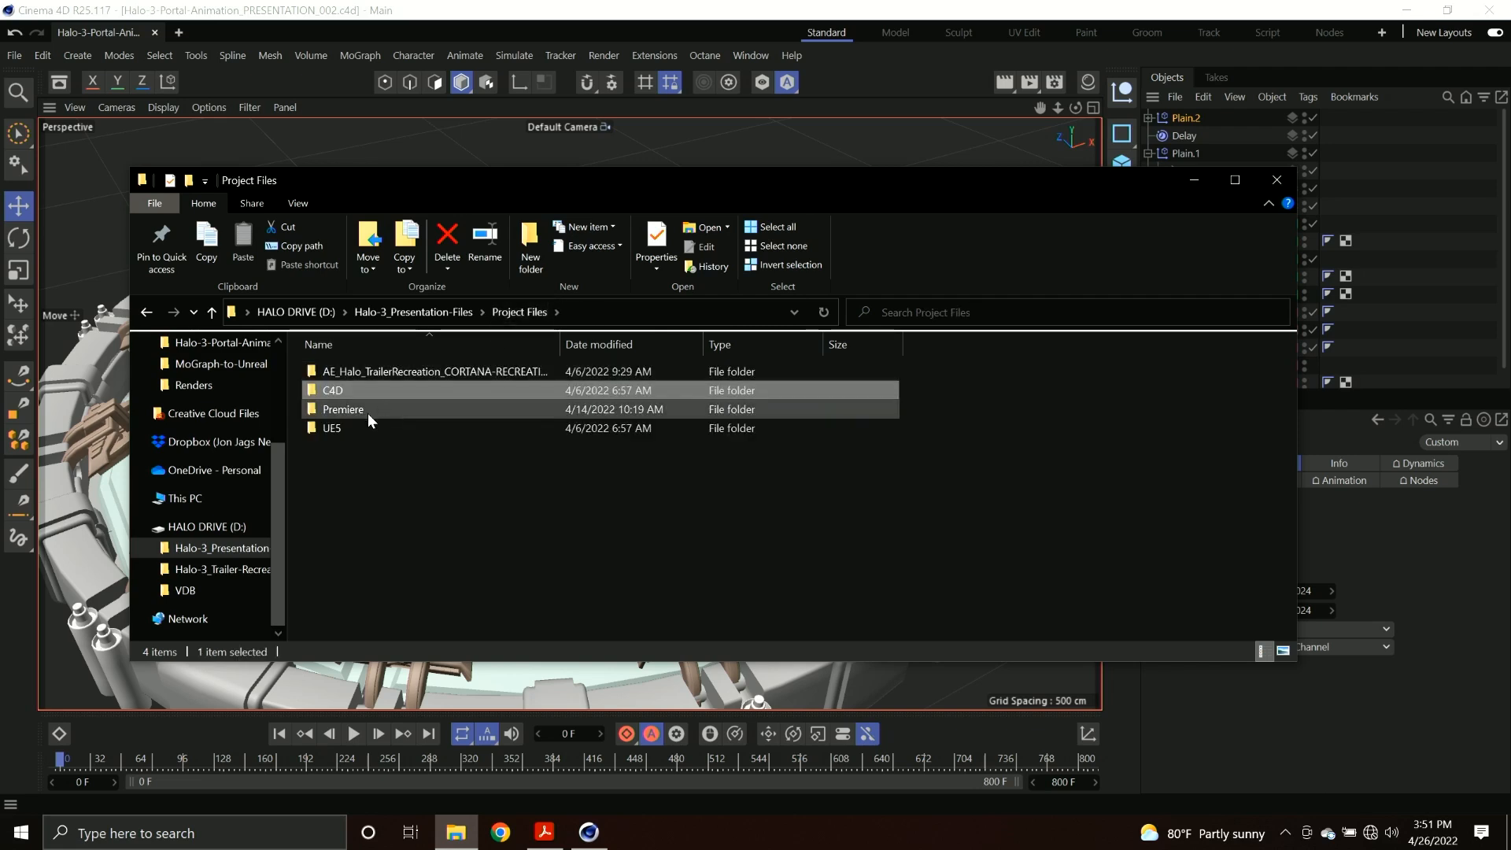
pyautogui.doubleClick(361, 427)
pyautogui.doubleClick(366, 378)
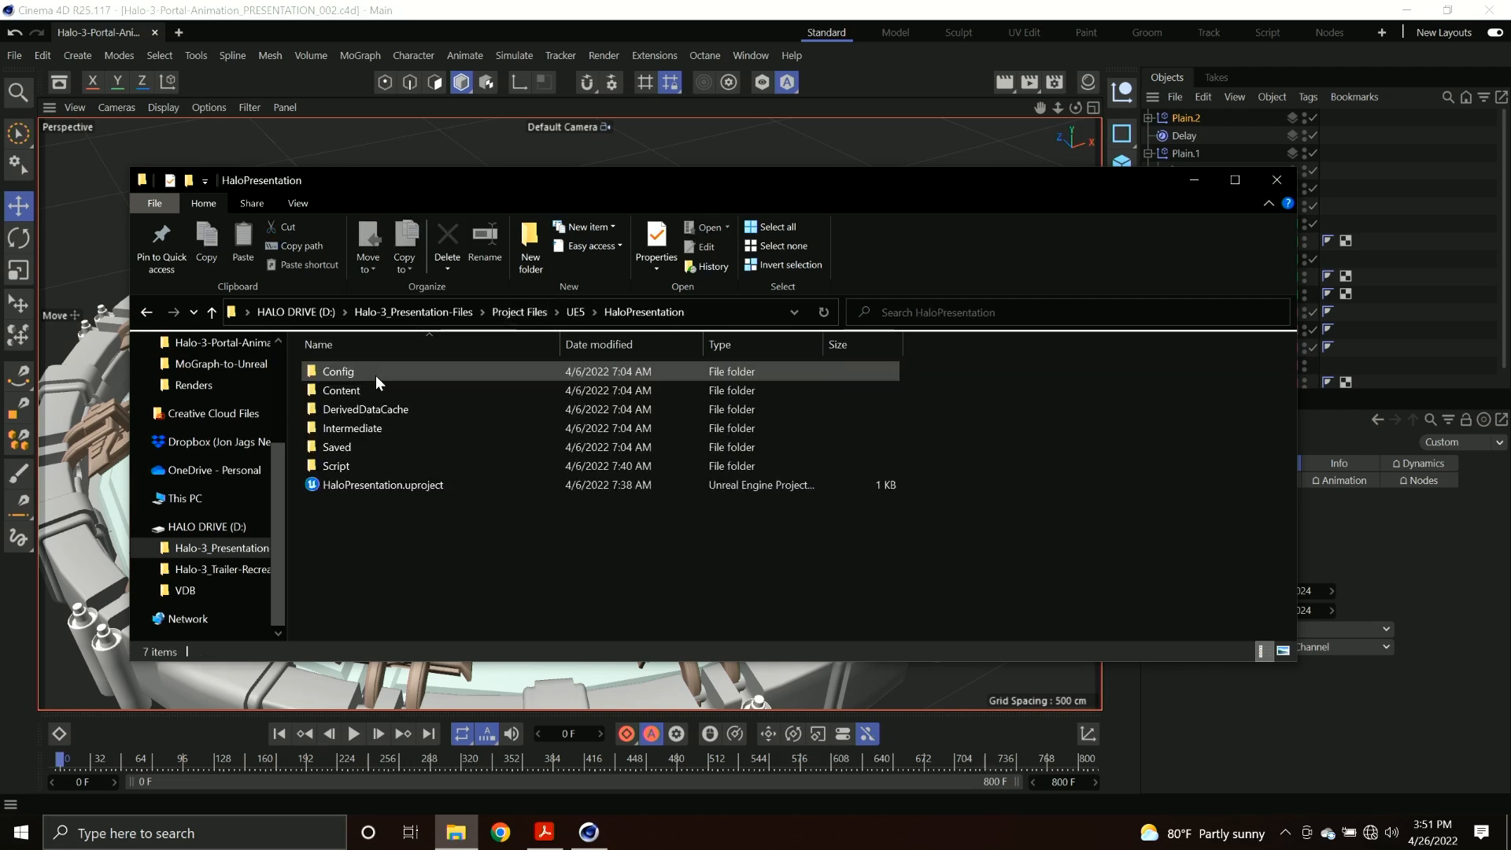
pyautogui.doubleClick(376, 483)
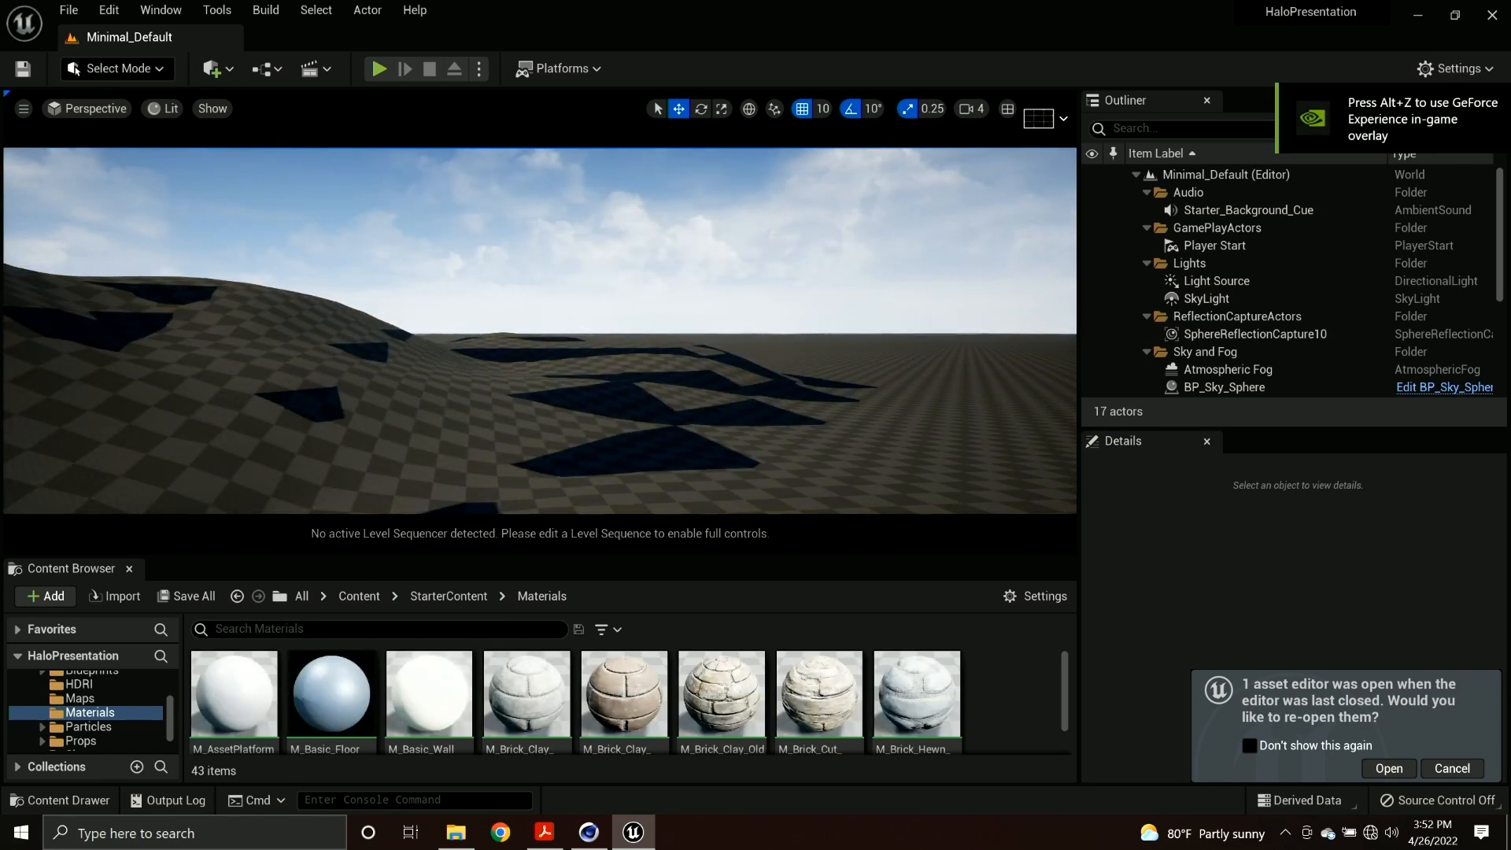
# Back the view away from the terrain and display the project's top-level Content folder.
pyautogui.moveTo(540, 331); pyautogui.dragTo(516, 354, button='right')
pyautogui.press('s')
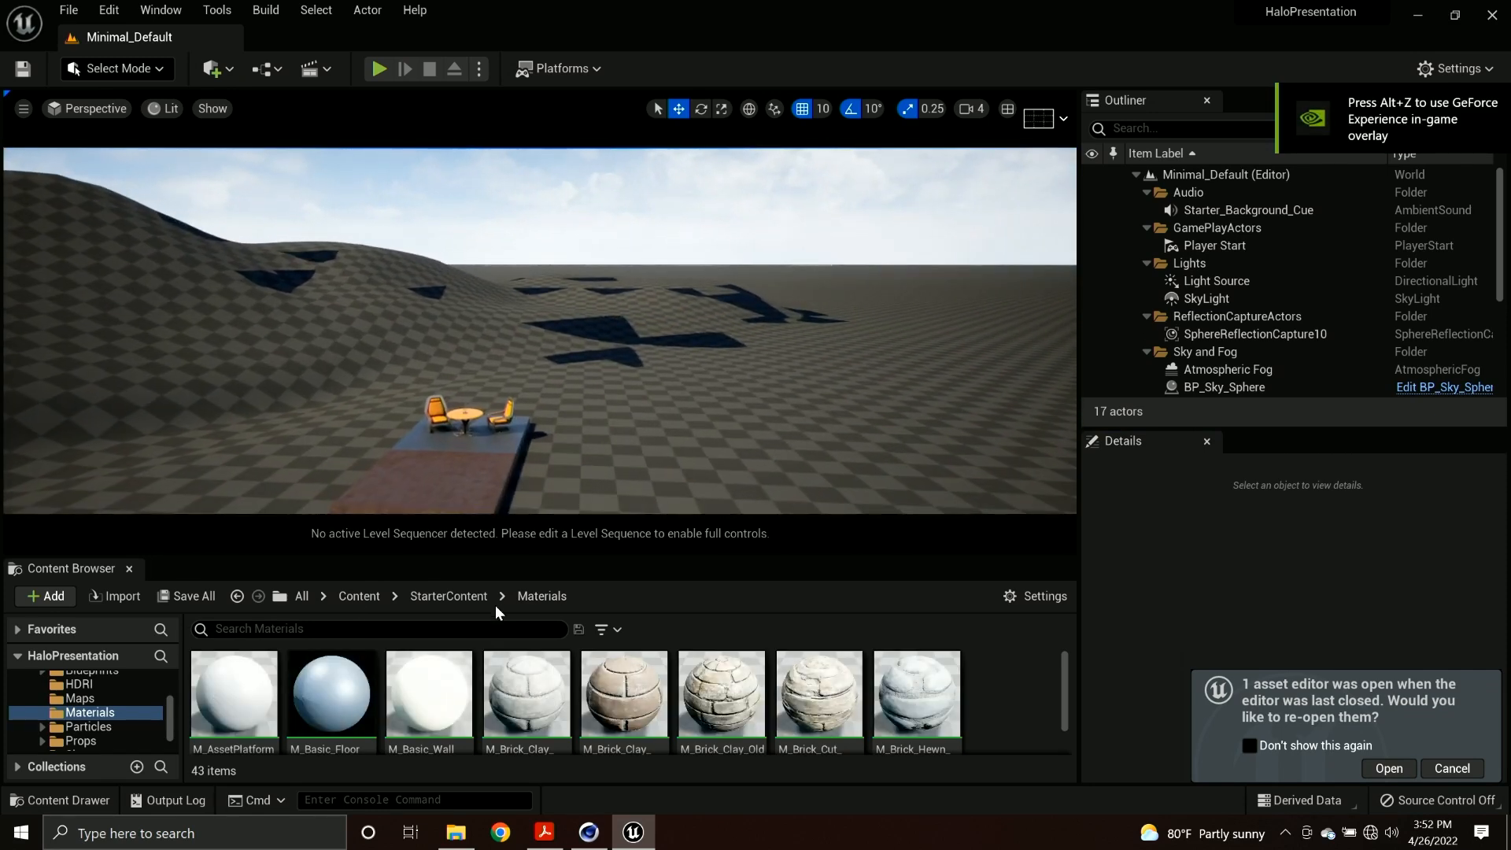
pyautogui.click(363, 604)
# Examine the table and chairs on the platform in the Minimal_Default level from several distances and angles.
pyautogui.moveTo(438, 466); pyautogui.dragTo(433, 500, button='right')
pyautogui.press('w')
pyautogui.press('a')
pyautogui.press('s')
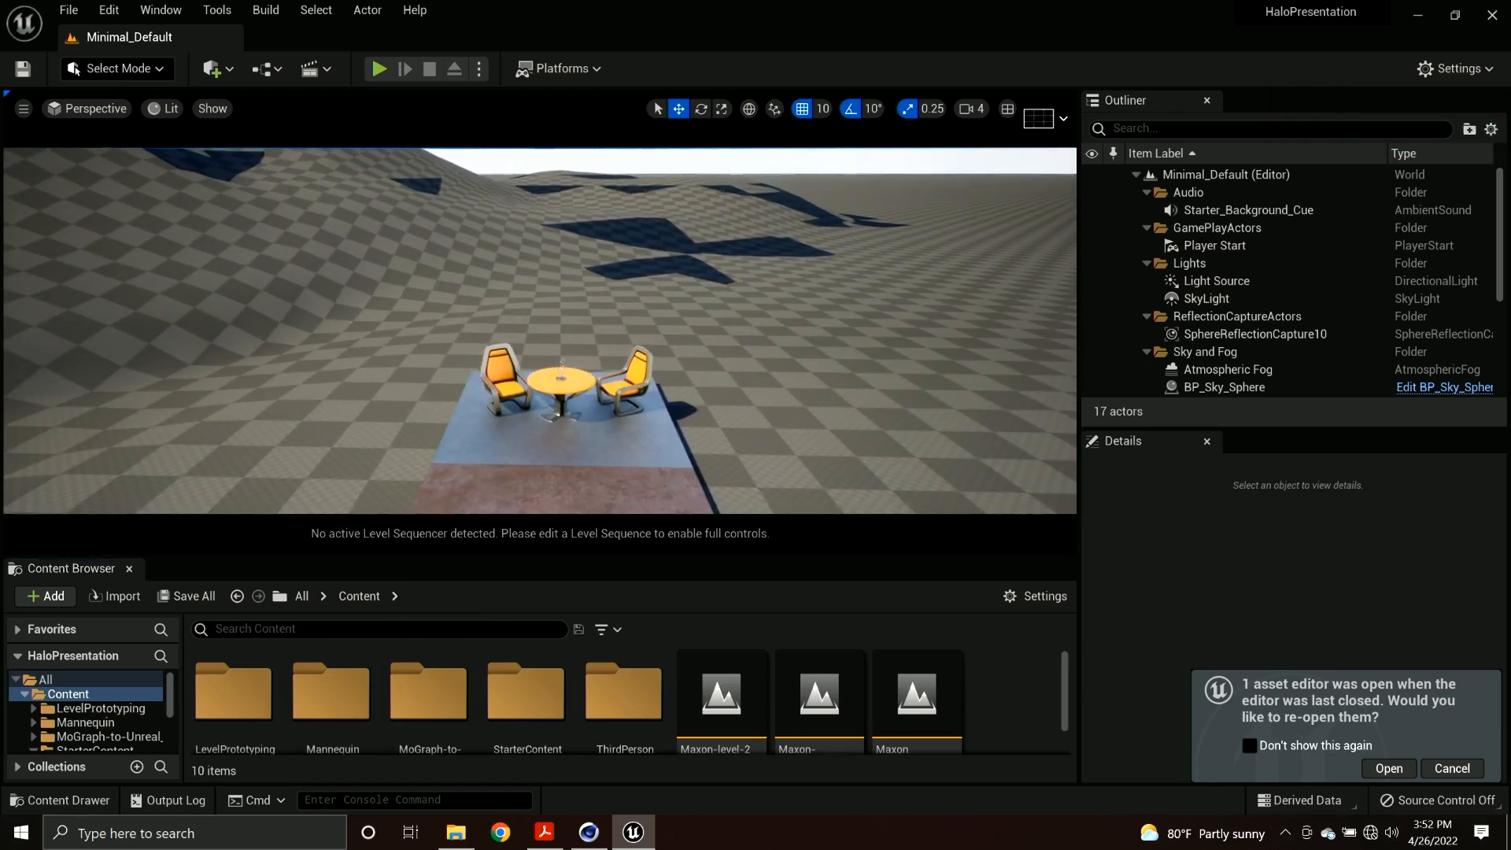
pyautogui.moveTo(432, 501); pyautogui.dragTo(436, 506, button='right')
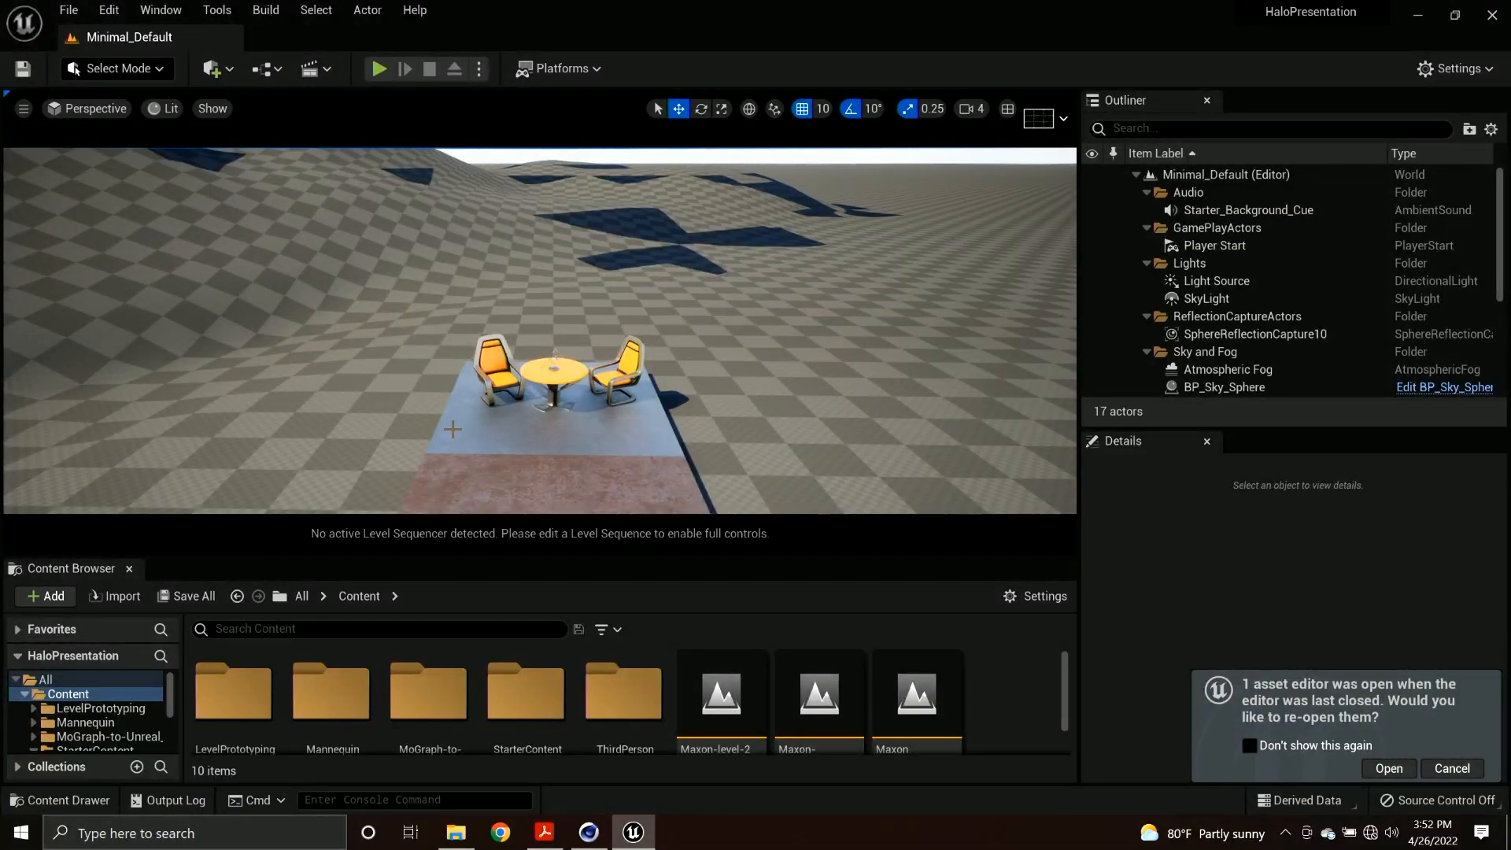
pyautogui.moveTo(536, 434)
pyautogui.mouseDown(button='right')
pyautogui.moveTo(505, 427)
pyautogui.moveTo(519, 406)
pyautogui.moveTo(452, 400)
pyautogui.moveTo(548, 438)
pyautogui.moveTo(504, 435)
pyautogui.moveTo(598, 443)
pyautogui.moveTo(433, 419)
pyautogui.moveTo(540, 432)
pyautogui.mouseUp(button='right')
pyautogui.press('w')
pyautogui.press('s')
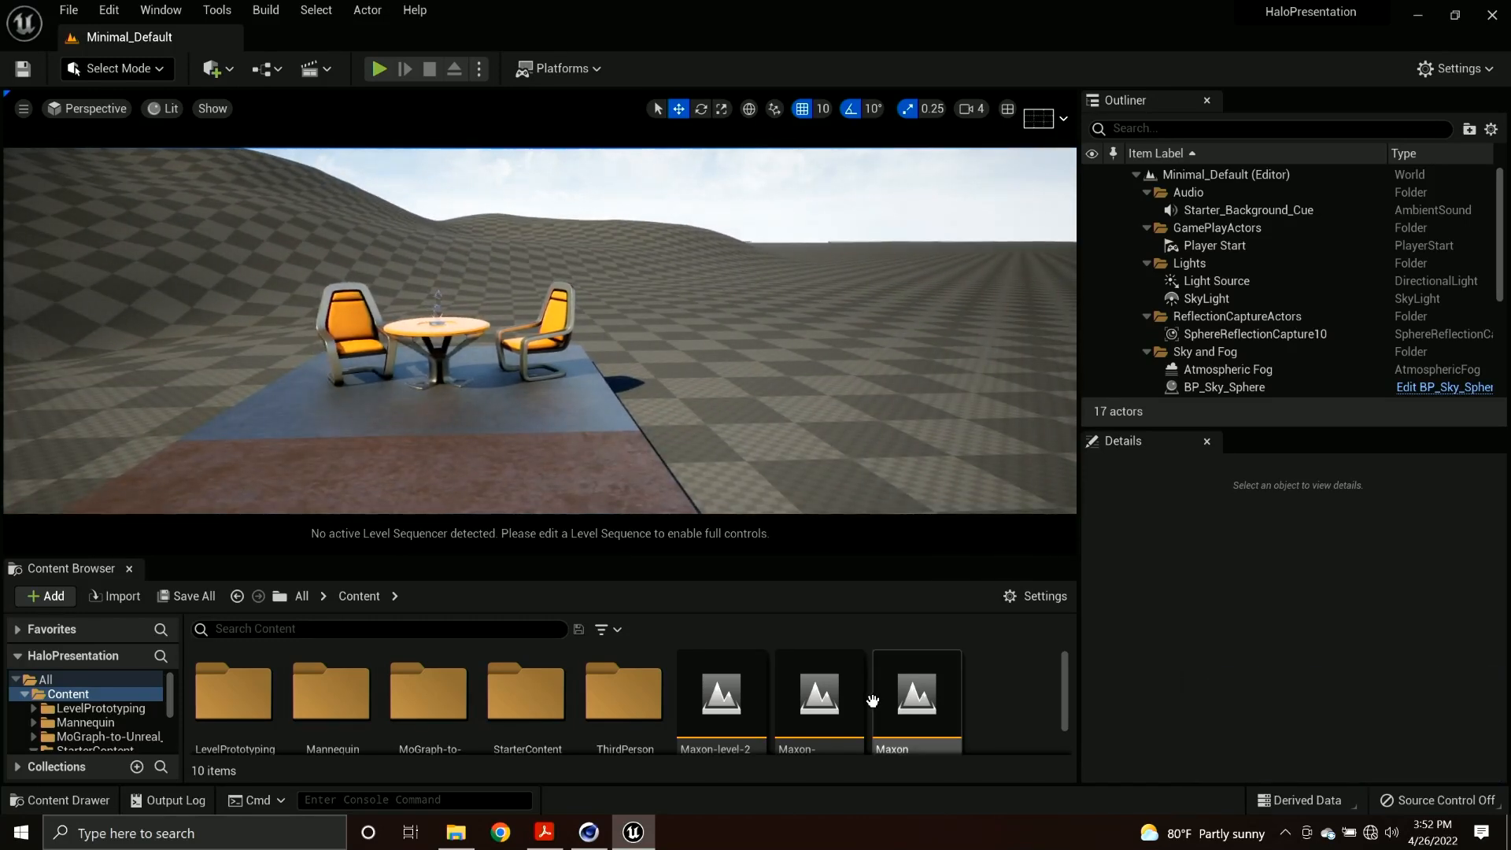
# Open the MaxonPresentation-Part1 level from the Content folder.
pyautogui.scroll(-3, 856, 702)
pyautogui.scroll(3, 857, 704)
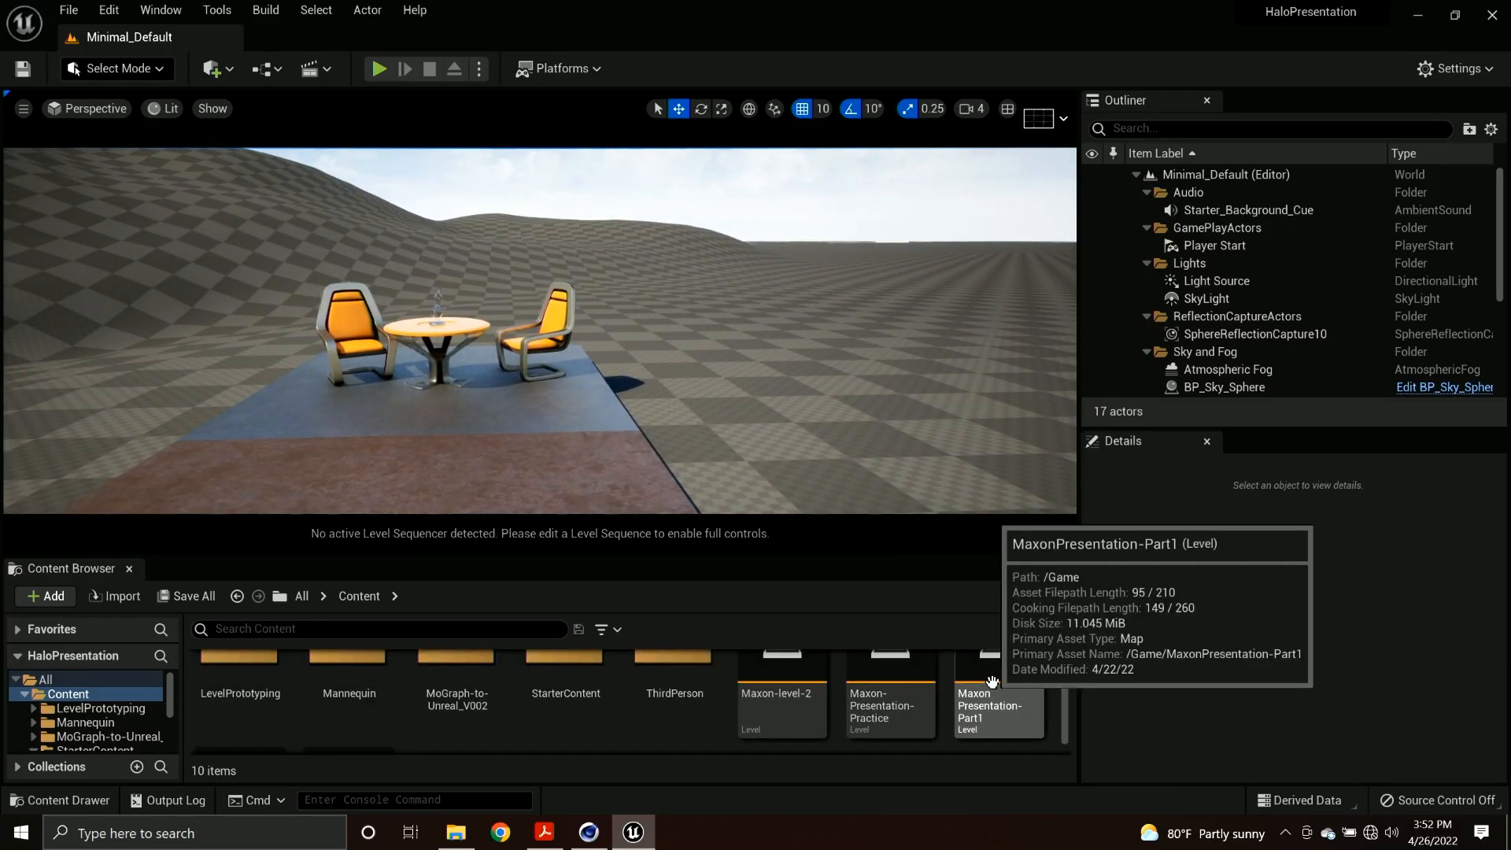
pyautogui.doubleClick(992, 682)
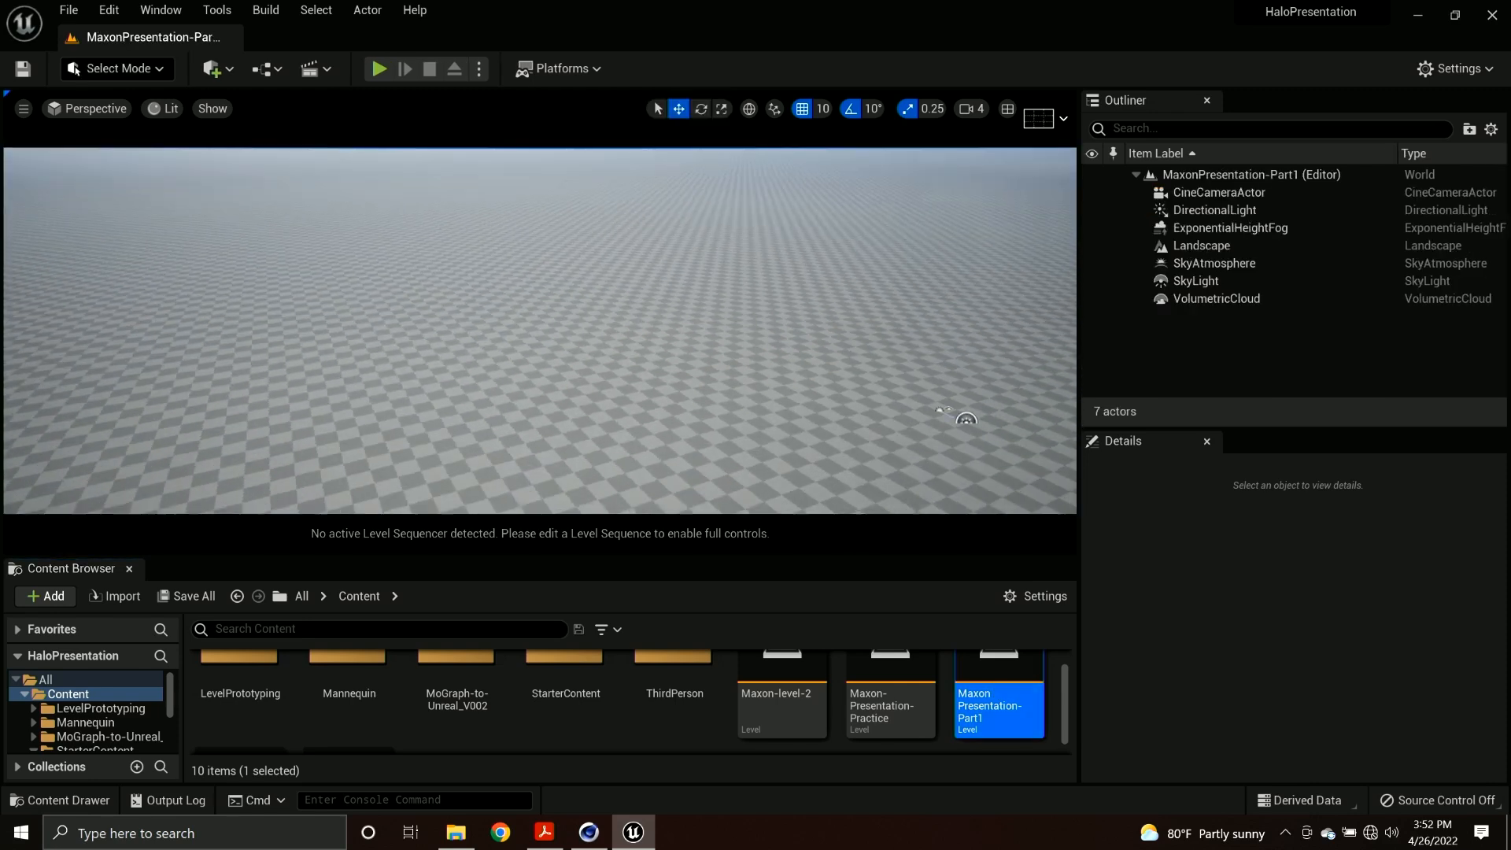
pyautogui.moveTo(535, 362); pyautogui.dragTo(636, 332, button='right')
# Search the project's plugins for "c4d" to check whether the Datasmith C4D Importer is enabled.
pyautogui.click(1430, 75)
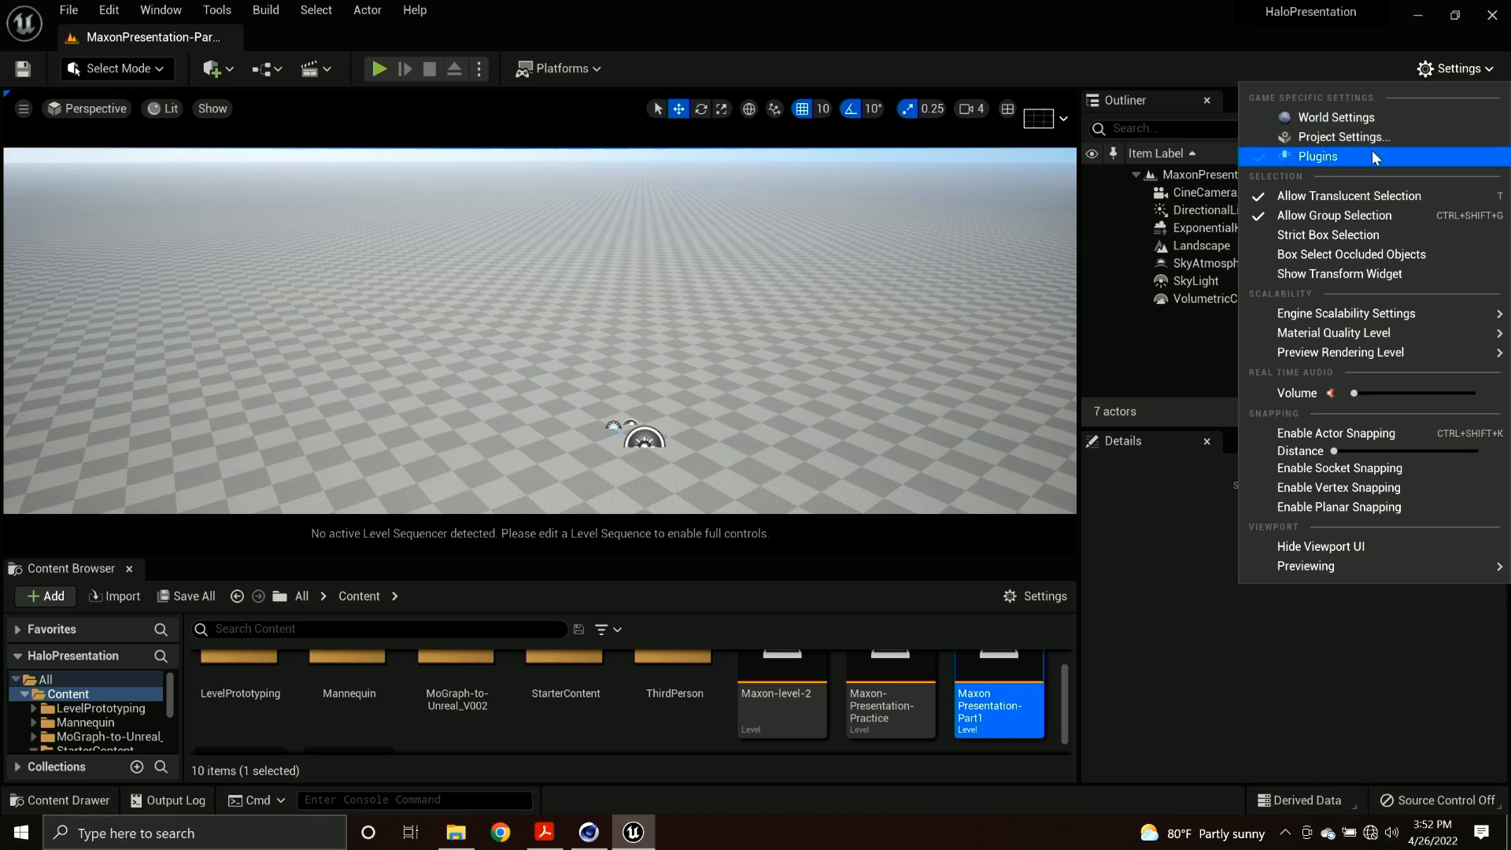
pyautogui.click(1352, 156)
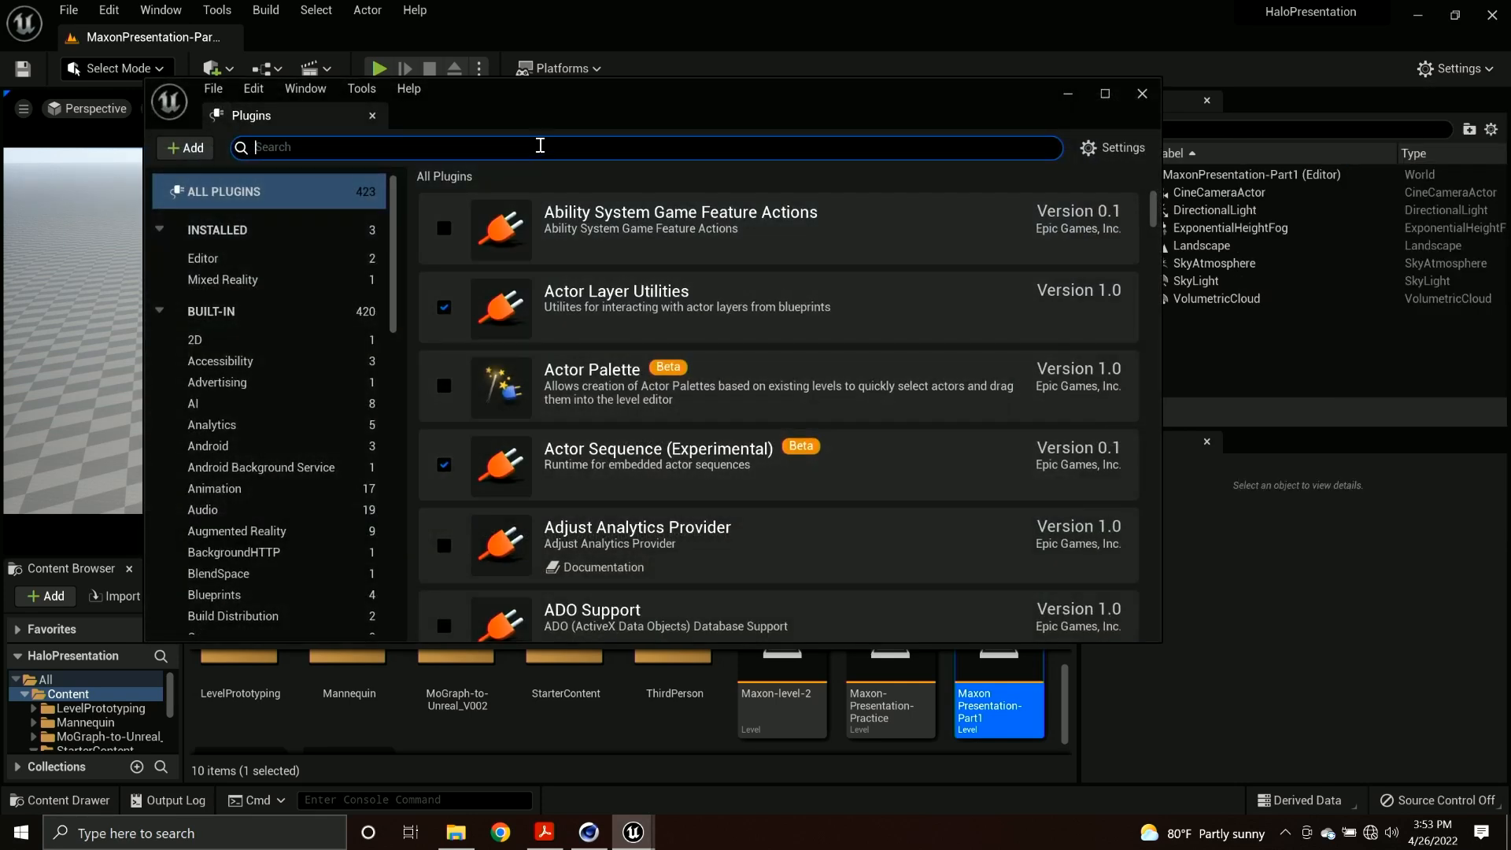
pyautogui.write('c4d')
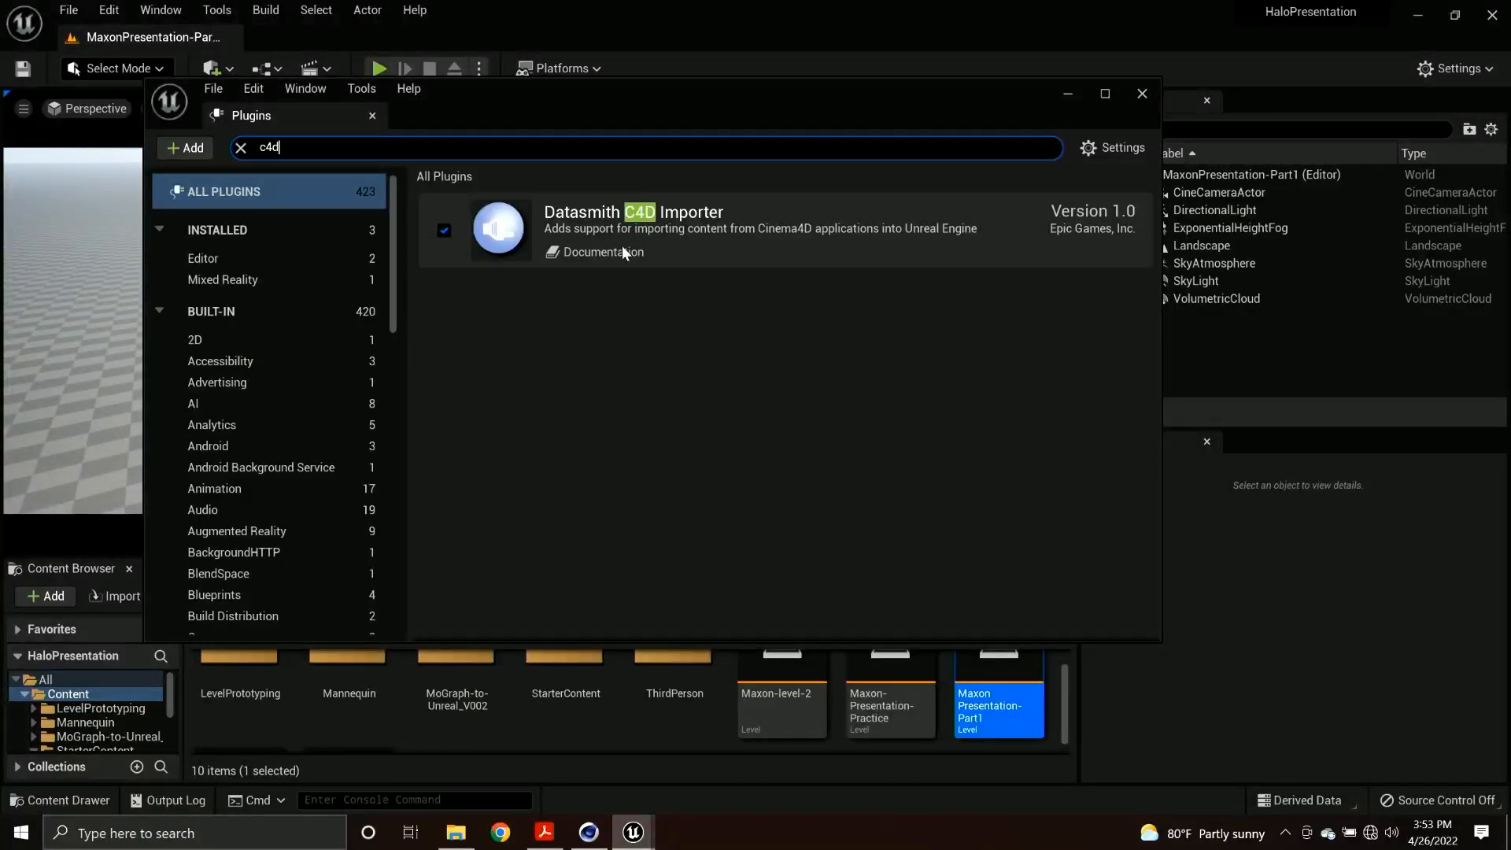
pyautogui.click(1142, 95)
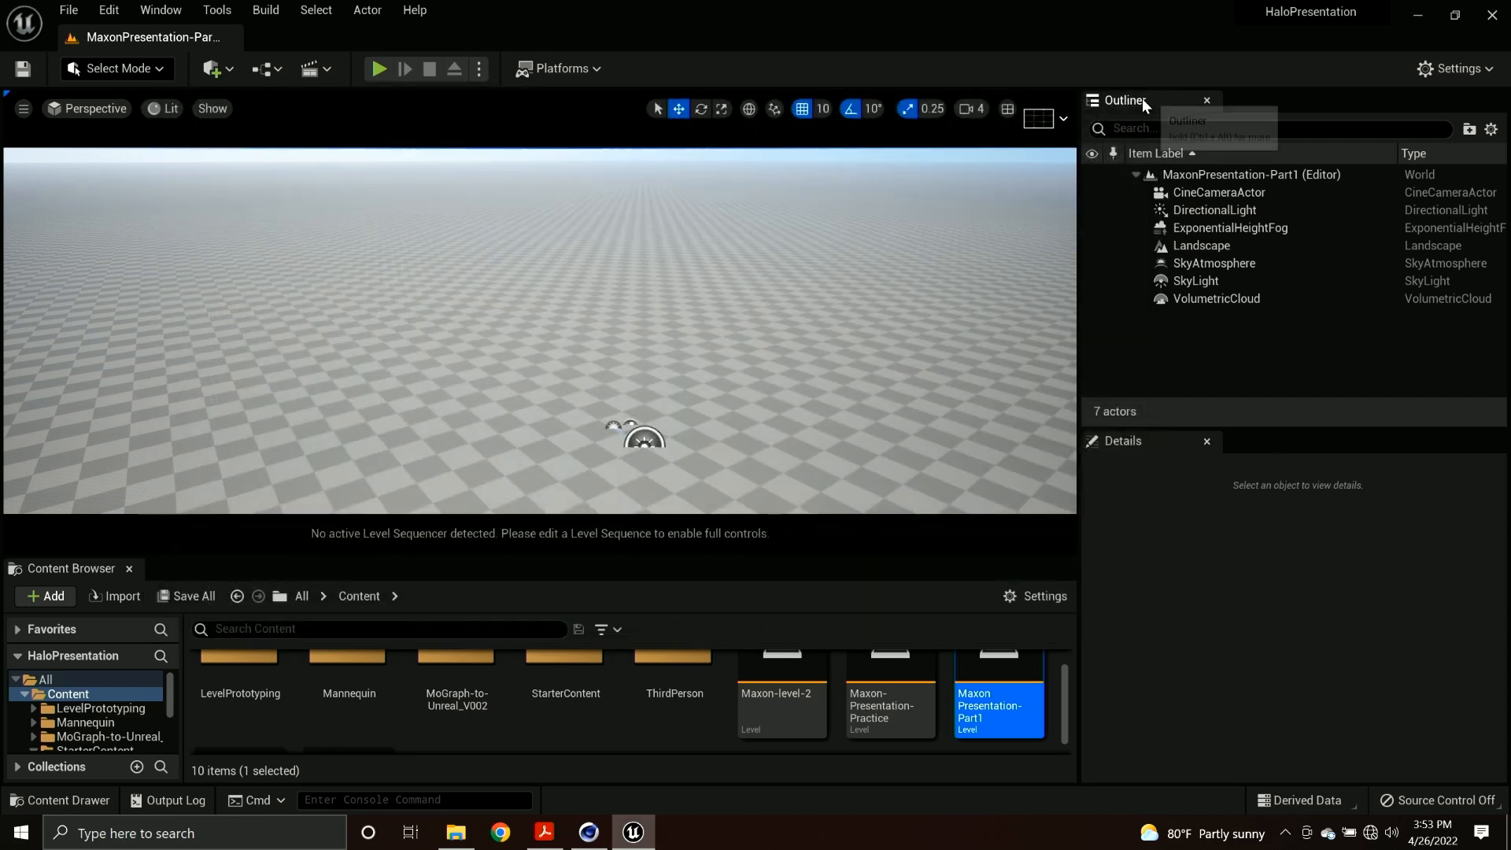
# Import Halo-3-Portal-Animation_PRESENTATION_002.c4d through Datasmith into the Content folder, including geometry, materials and textures, lights, cameras and animations.
pyautogui.click(214, 66)
pyautogui.moveTo(276, 210)
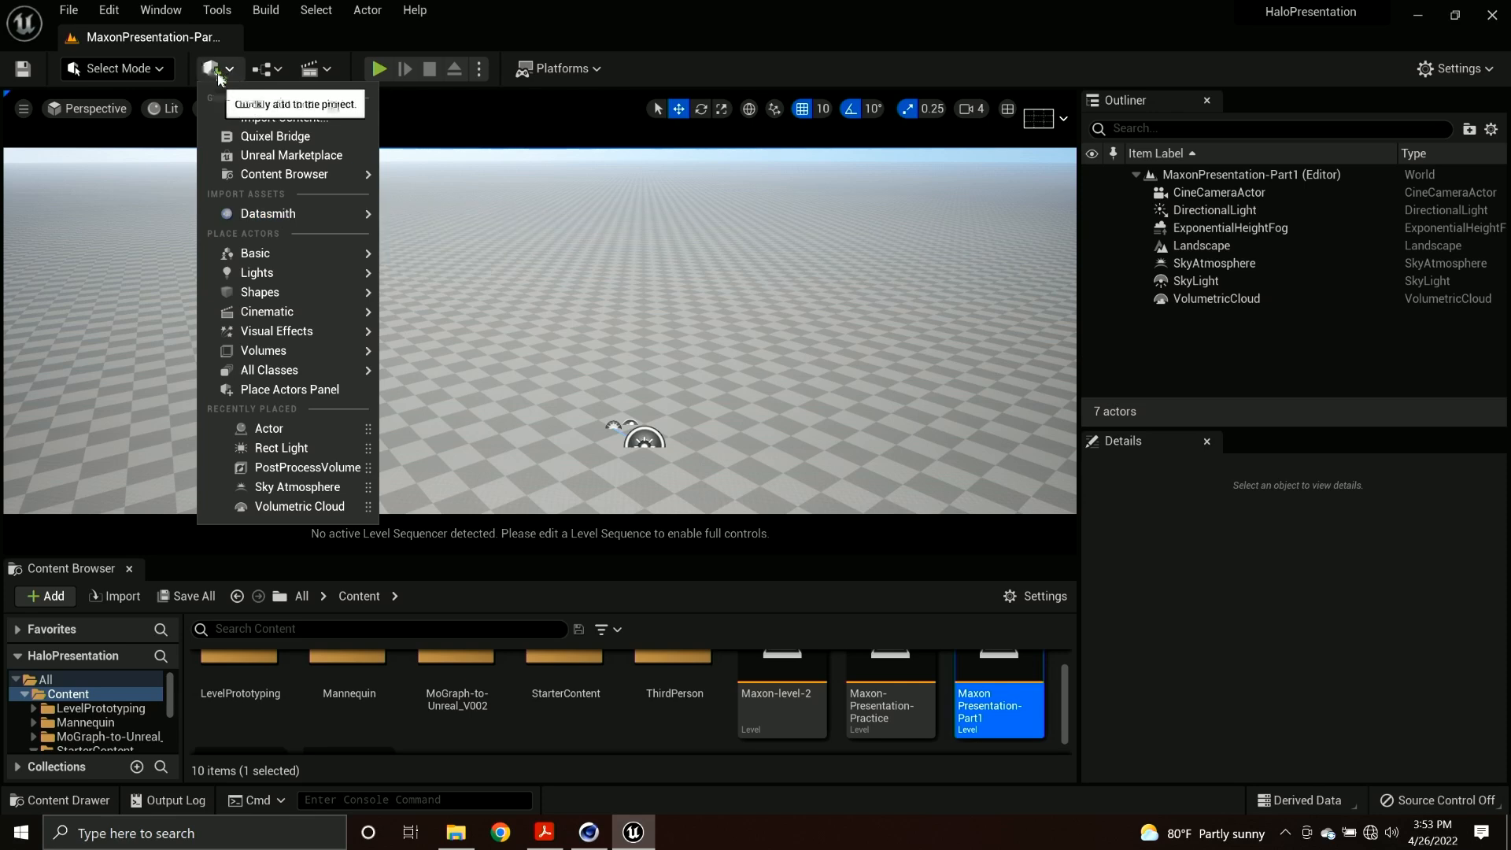
pyautogui.moveTo(275, 178)
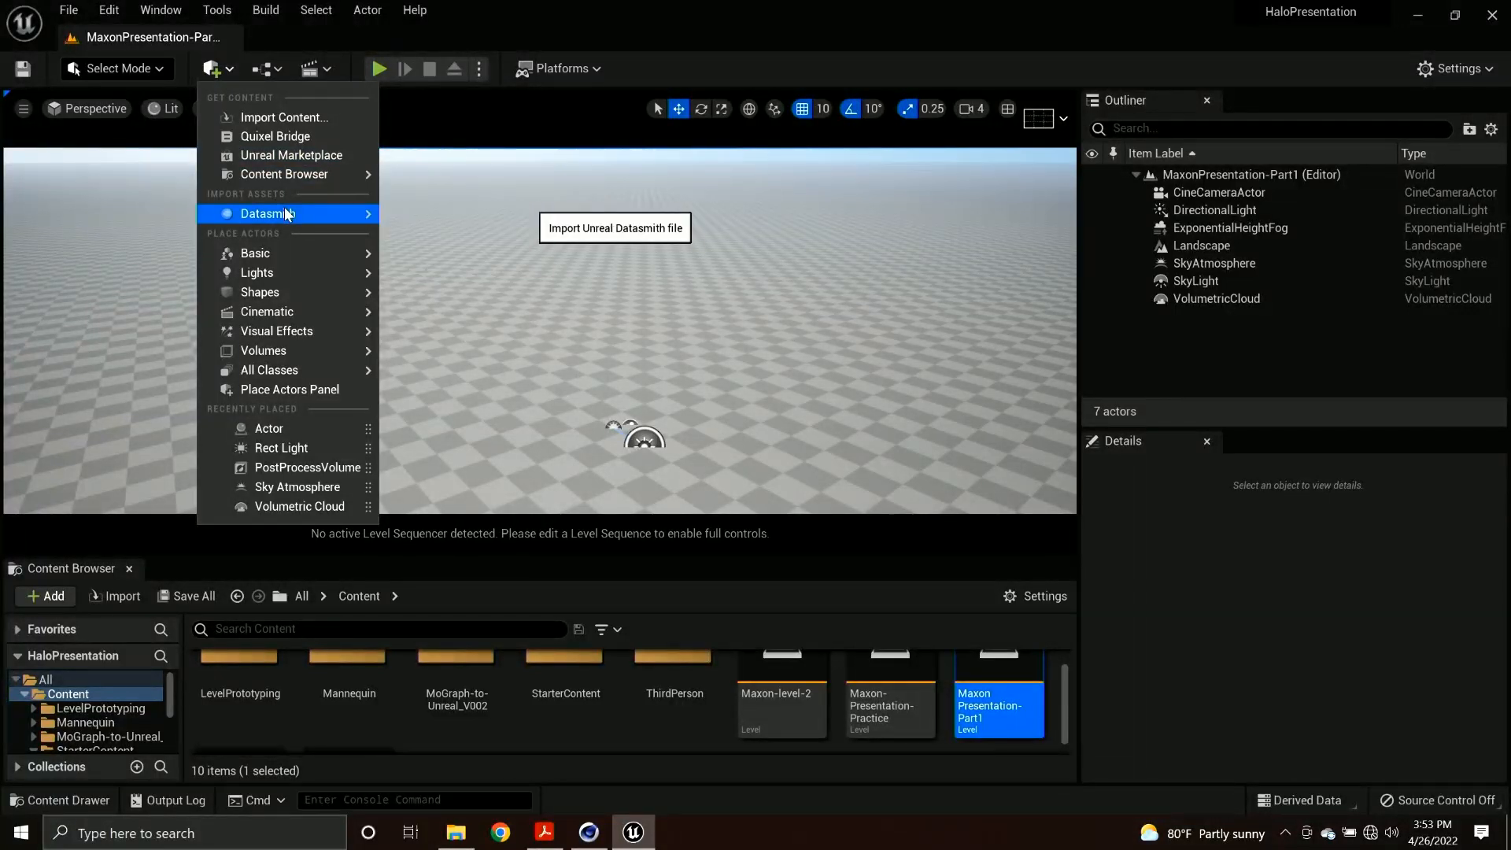
pyautogui.click(455, 233)
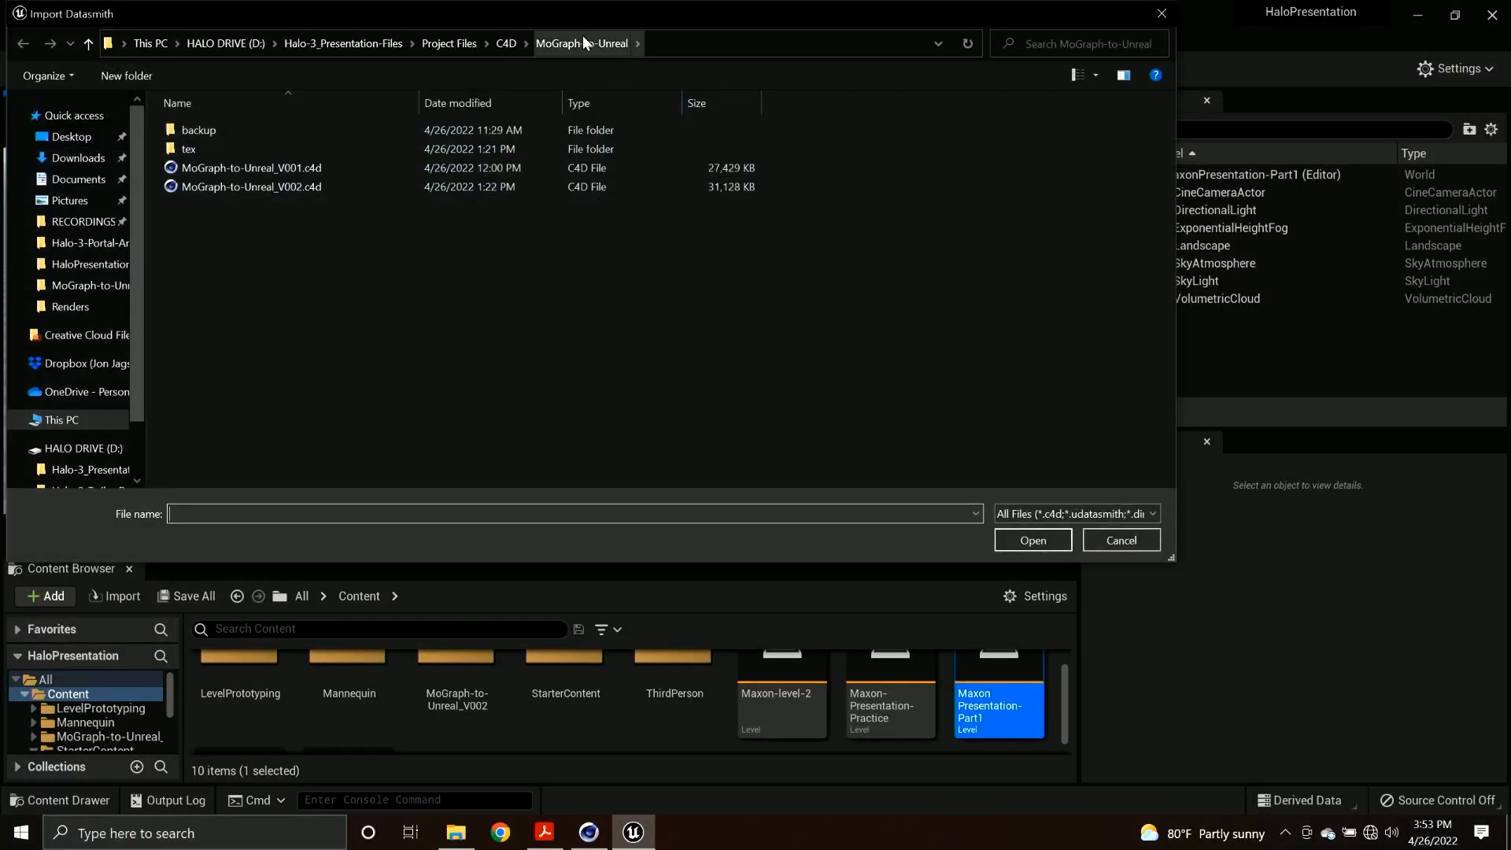
pyautogui.click(506, 44)
pyautogui.doubleClick(280, 134)
pyautogui.click(328, 204)
pyautogui.doubleClick(327, 203)
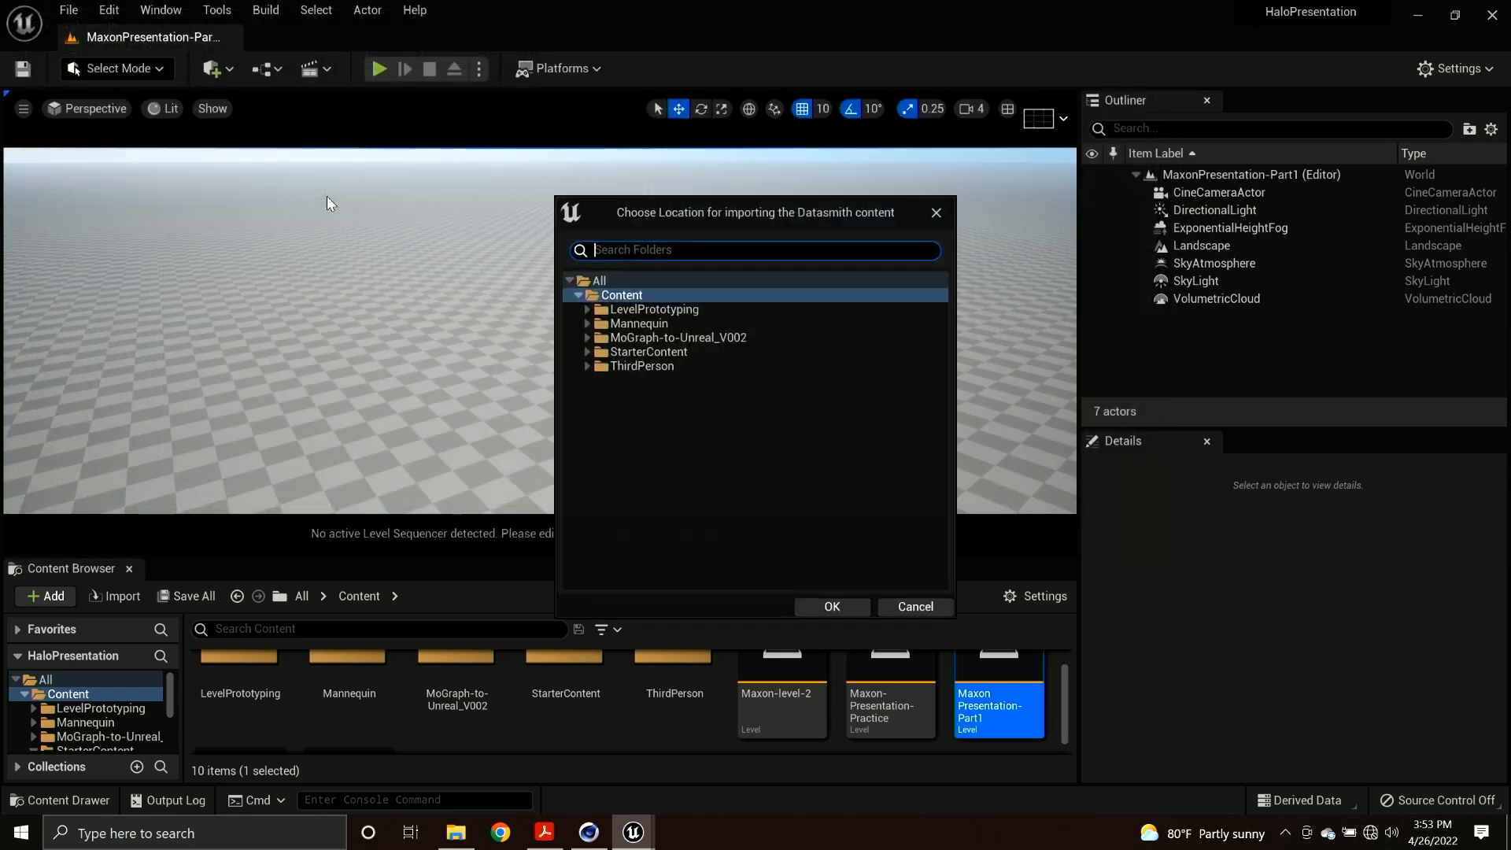
pyautogui.click(839, 608)
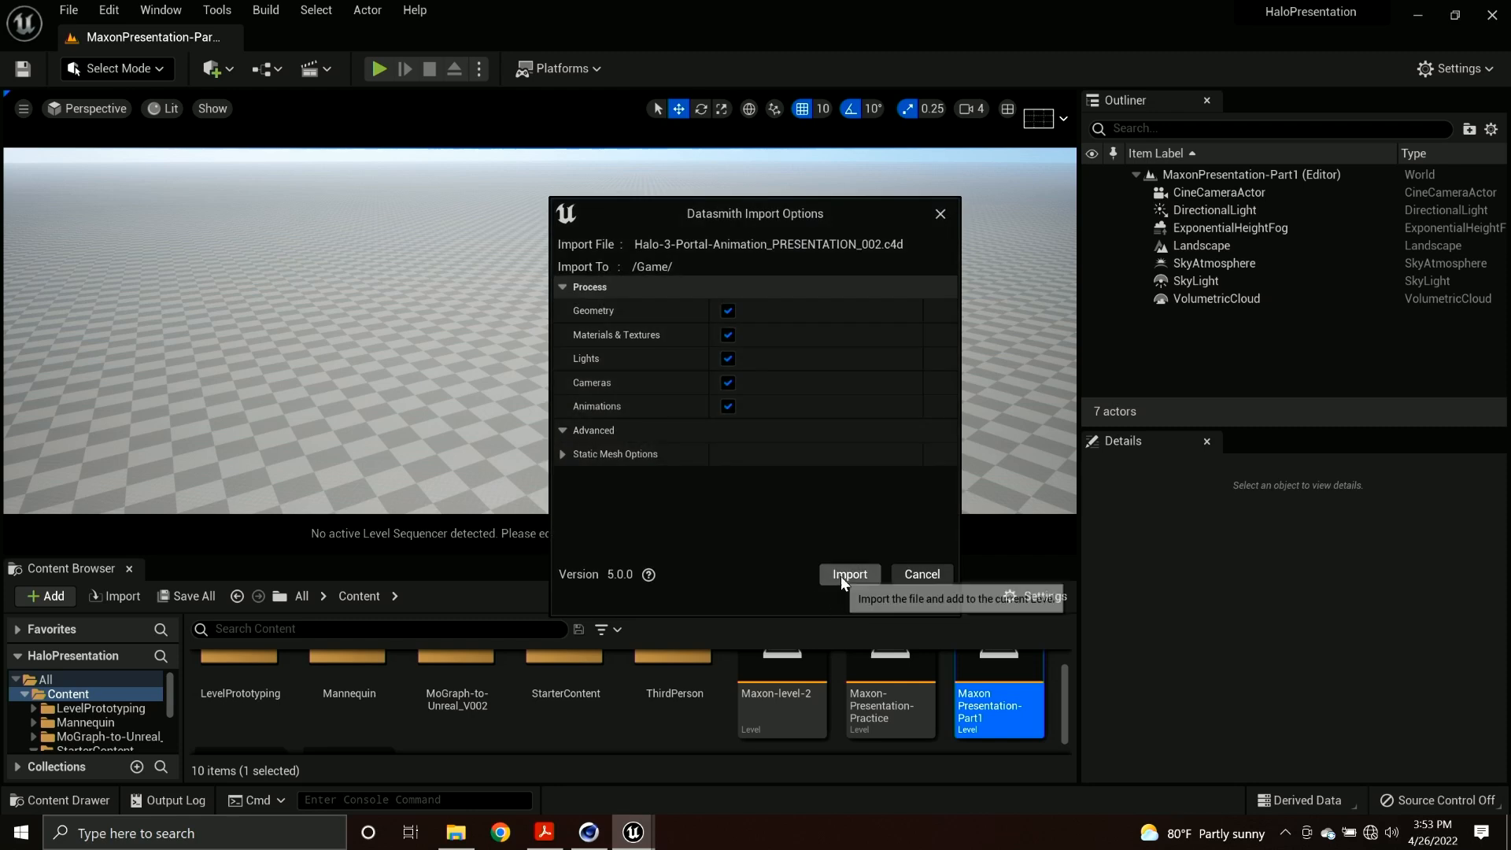
pyautogui.click(841, 576)
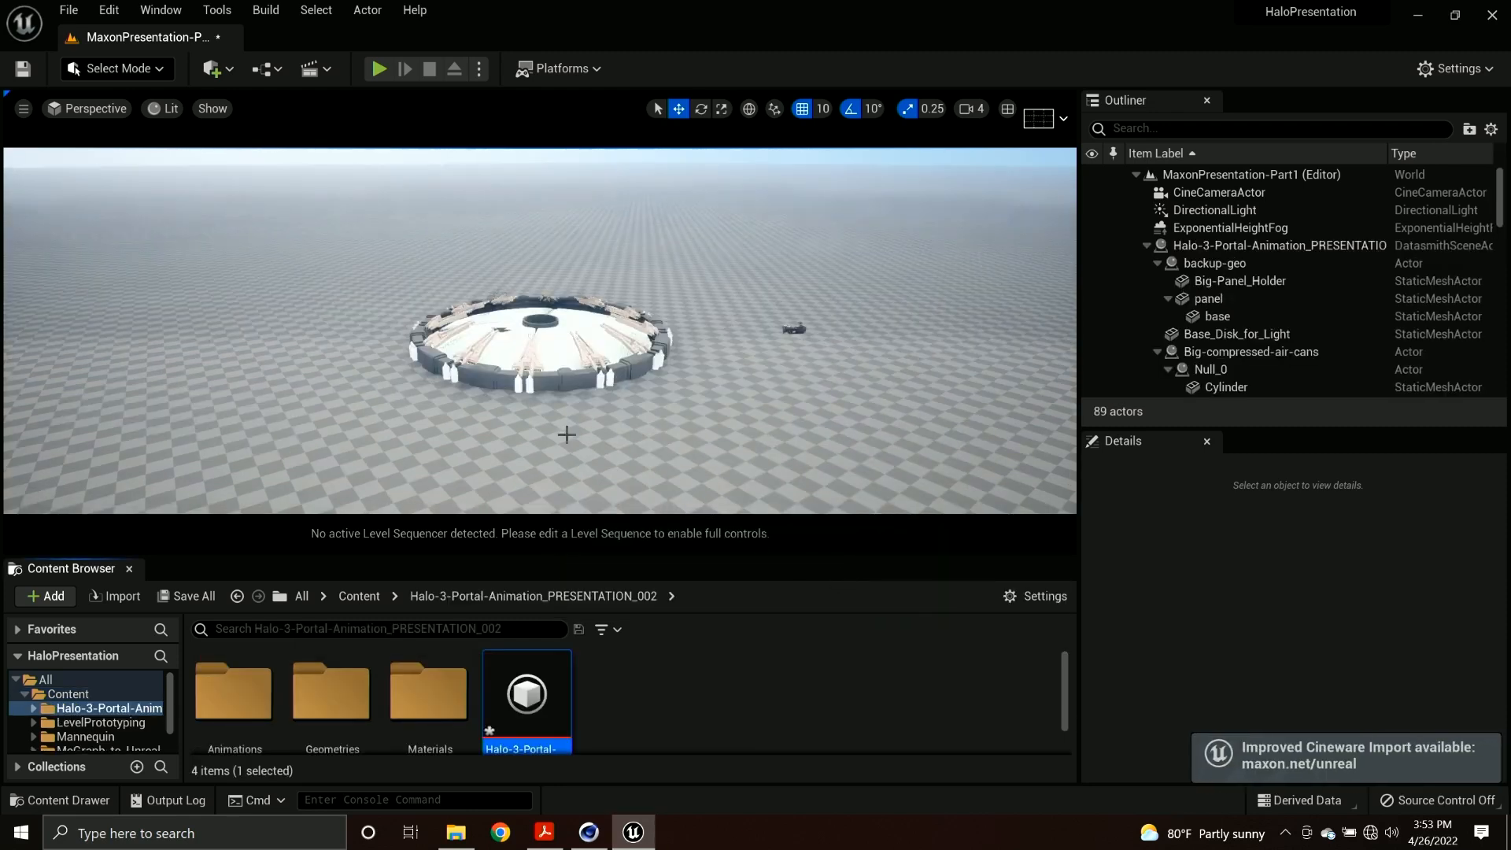
# Move the stray panel mesh on the portal's disc far away along X, to about -45460.
pyautogui.scroll(3, 570, 362)
pyautogui.scroll(4, 570, 362)
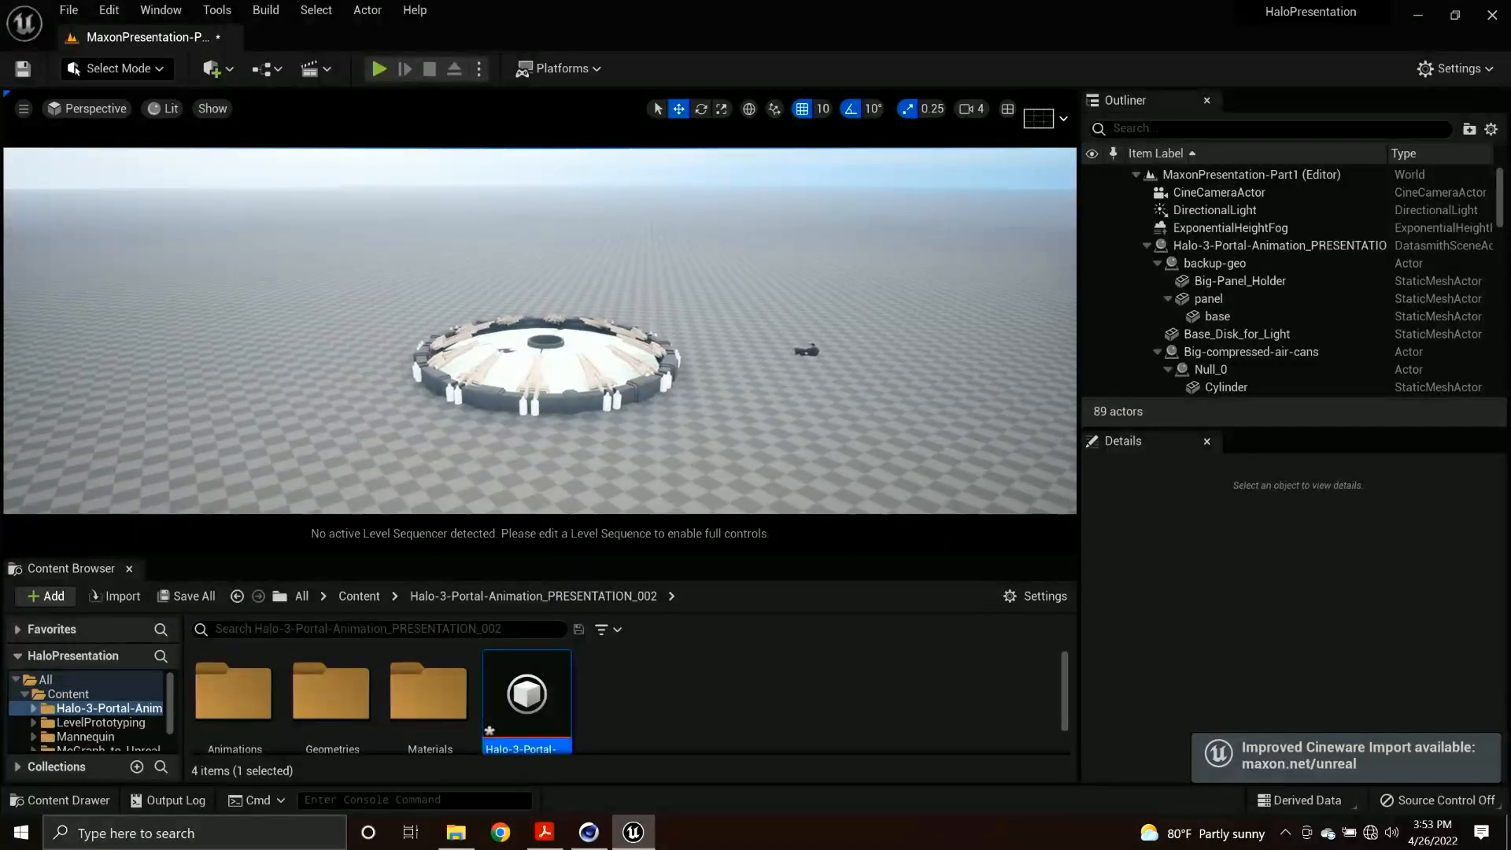
pyautogui.scroll(8, 466, 409)
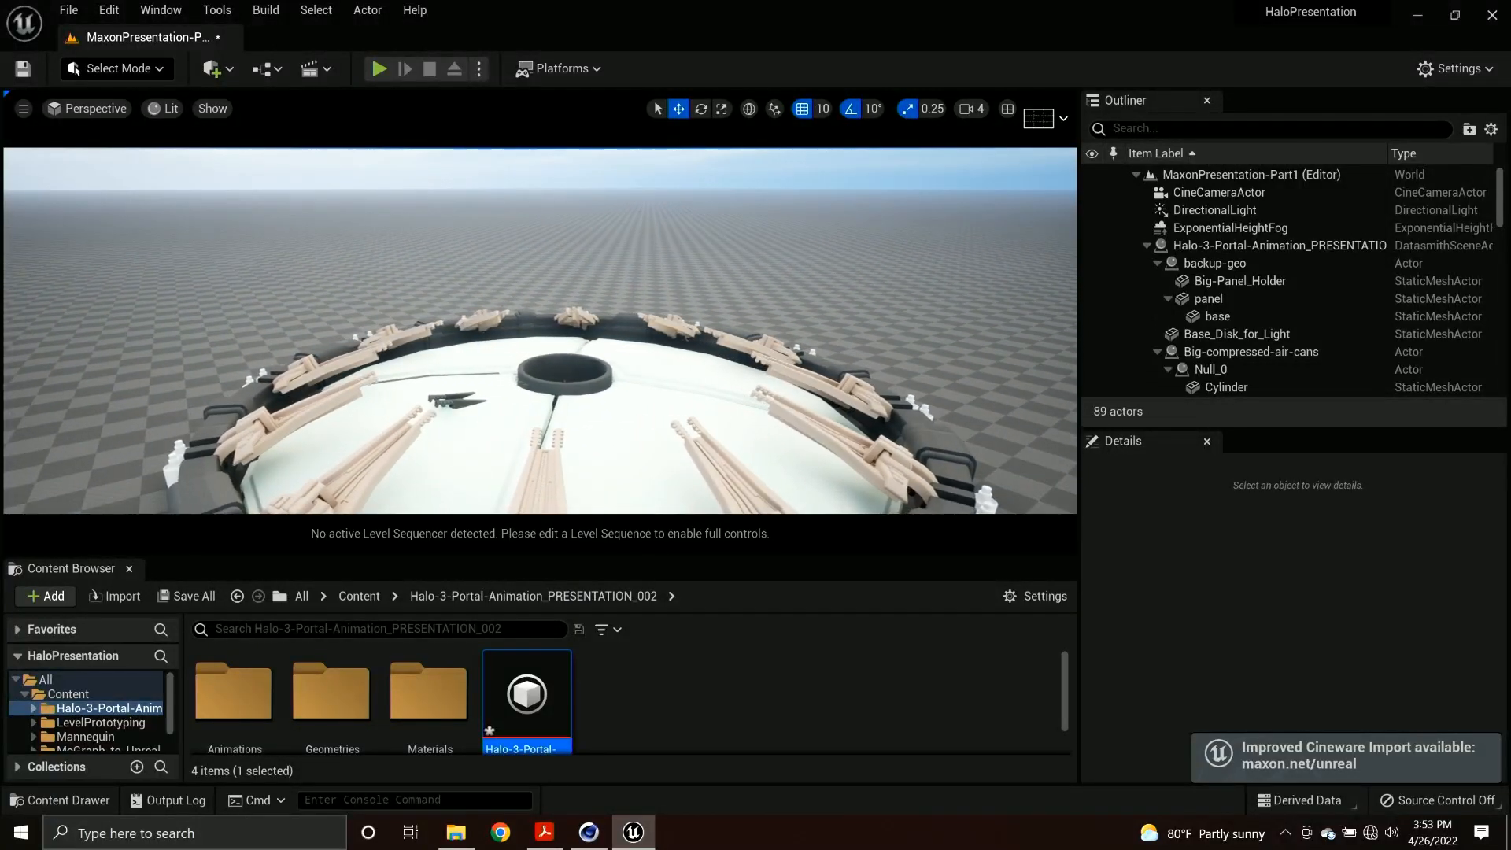
pyautogui.click(467, 408)
pyautogui.moveTo(613, 390); pyautogui.dragTo(523, 391, button='right')
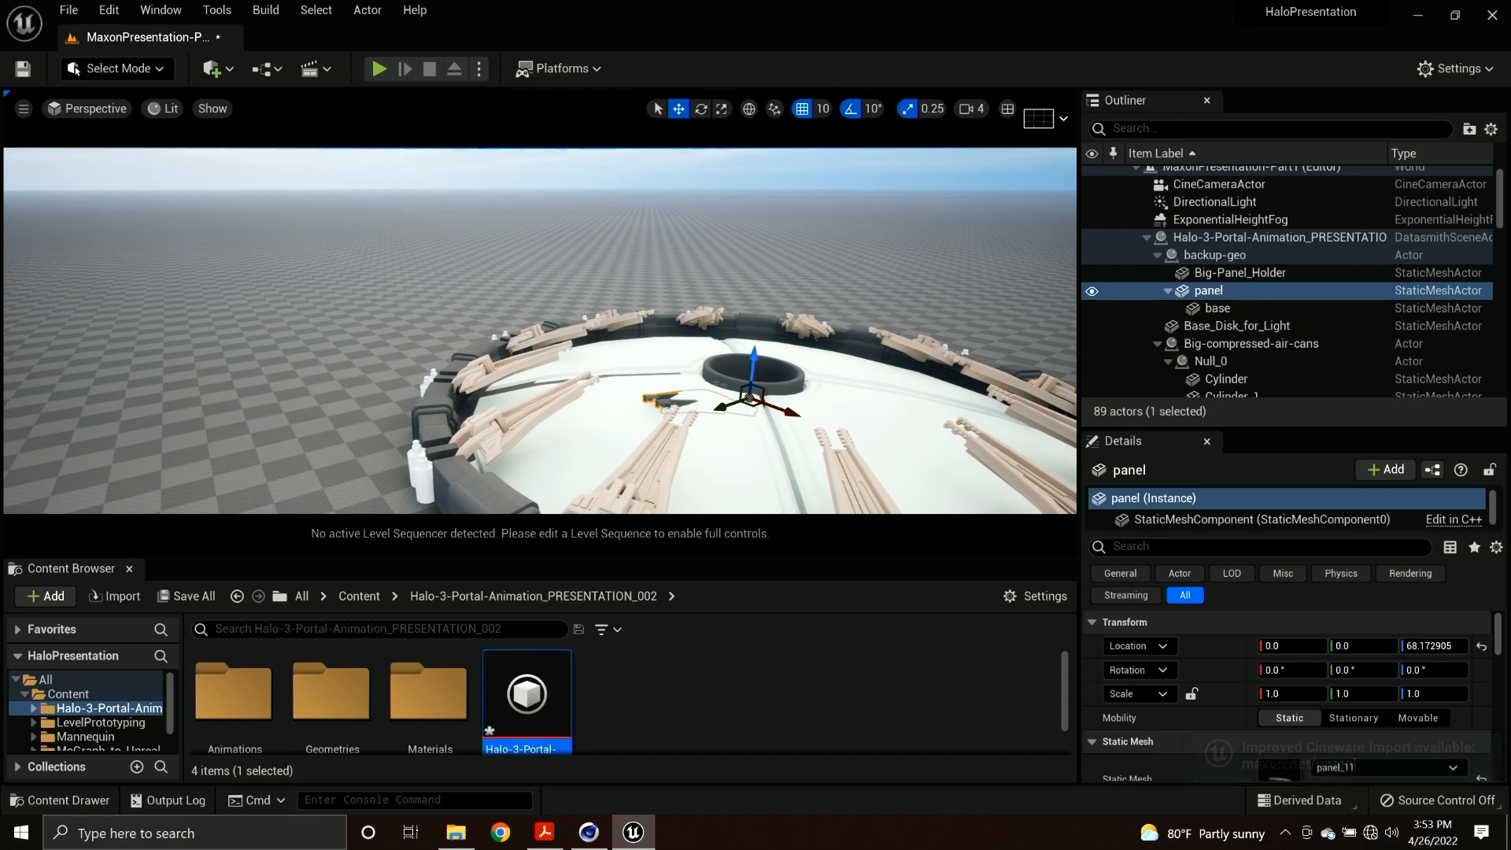
pyautogui.moveTo(633, 387); pyautogui.dragTo(638, 386, button='right')
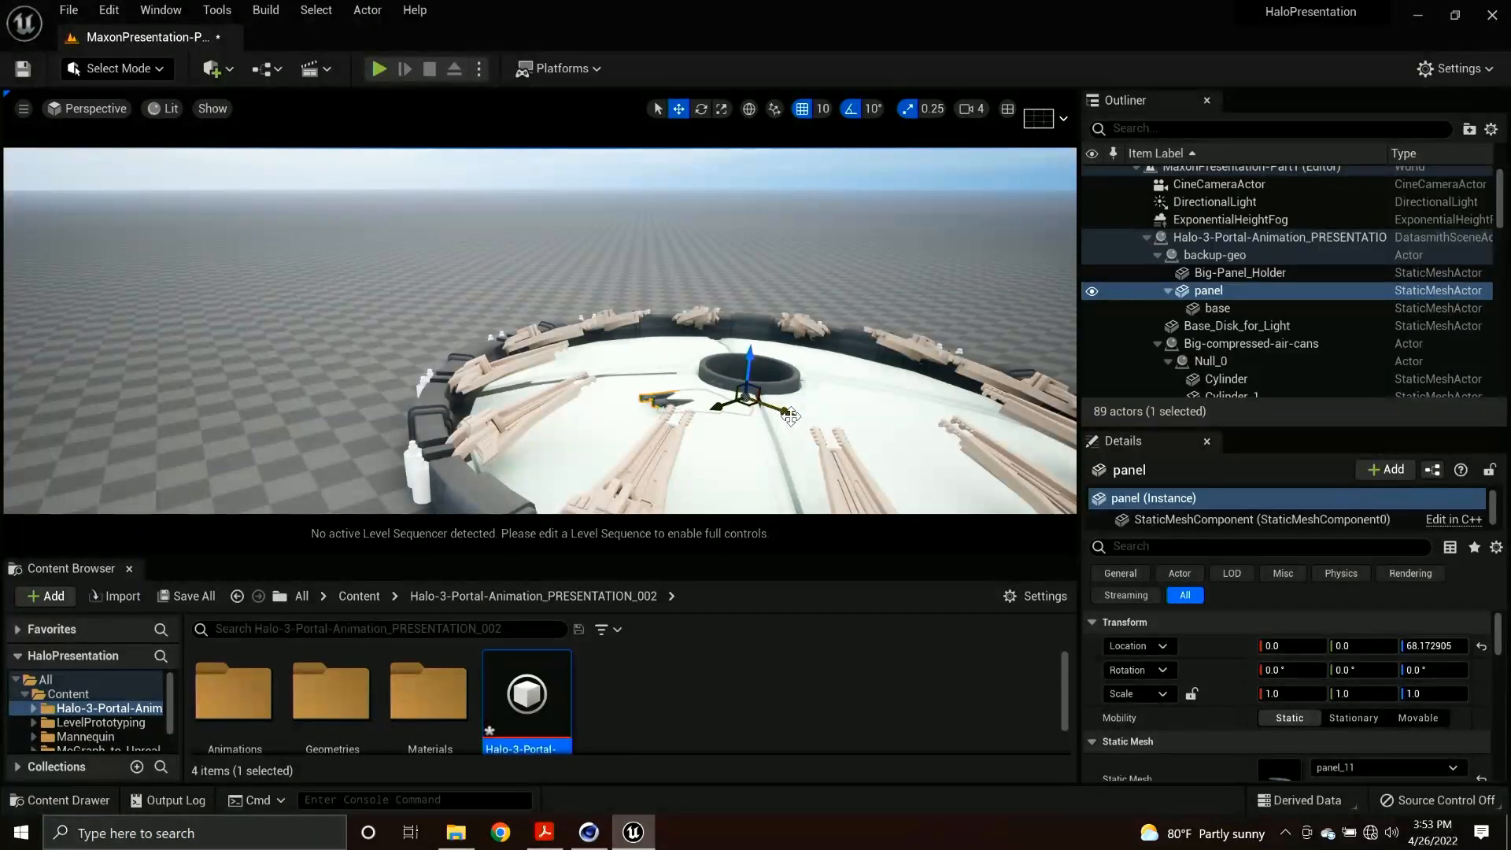
pyautogui.moveTo(780, 407); pyautogui.dragTo(60, 235)
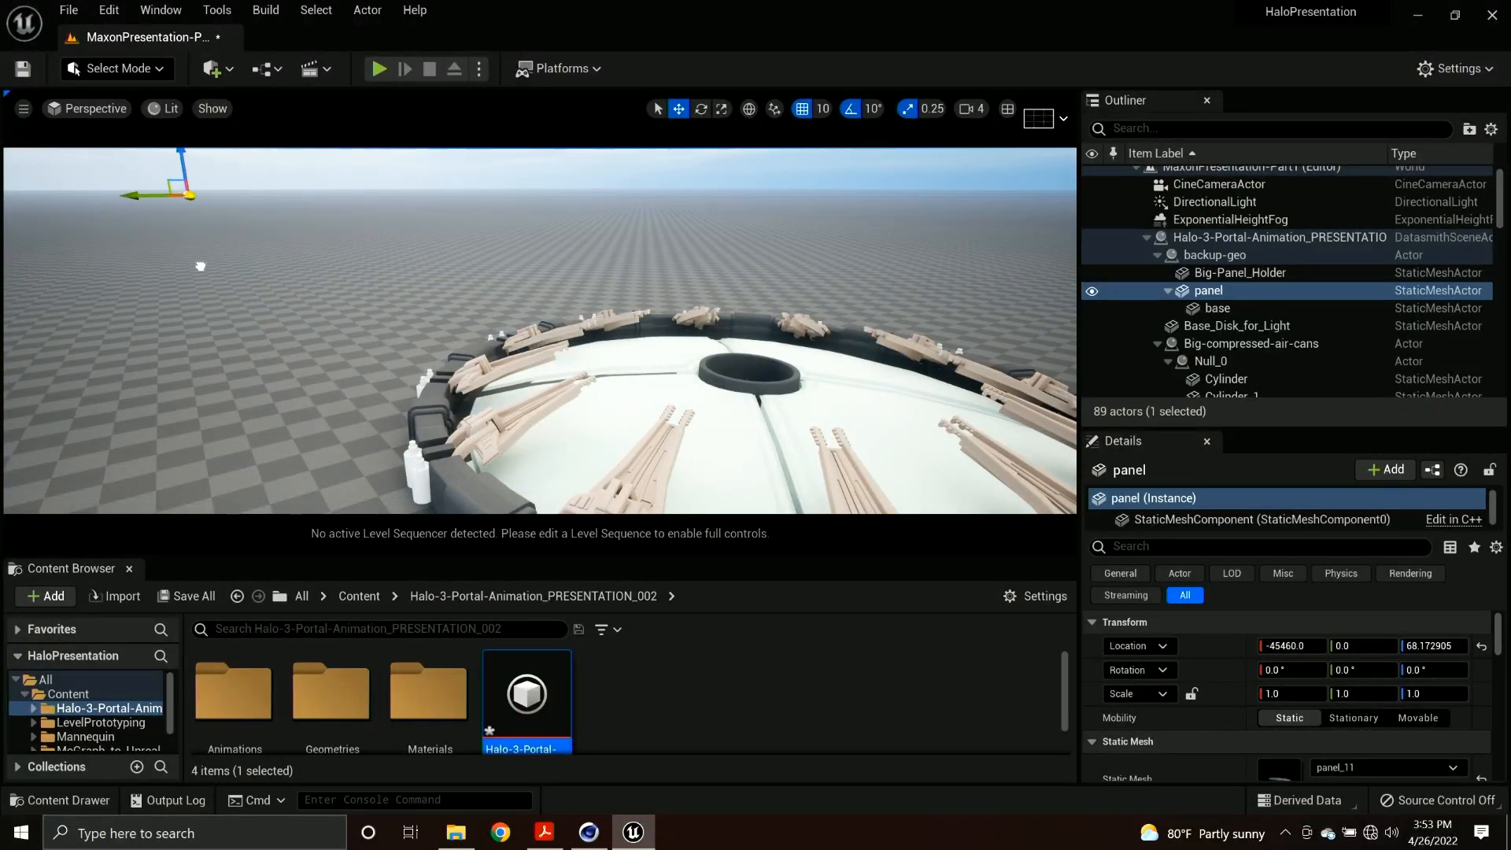
# Move the whole backup-geo actor away from the portal along X, to about -27860.
pyautogui.moveTo(611, 410); pyautogui.dragTo(673, 411, button='right')
pyautogui.press('w')
pyautogui.click(441, 457)
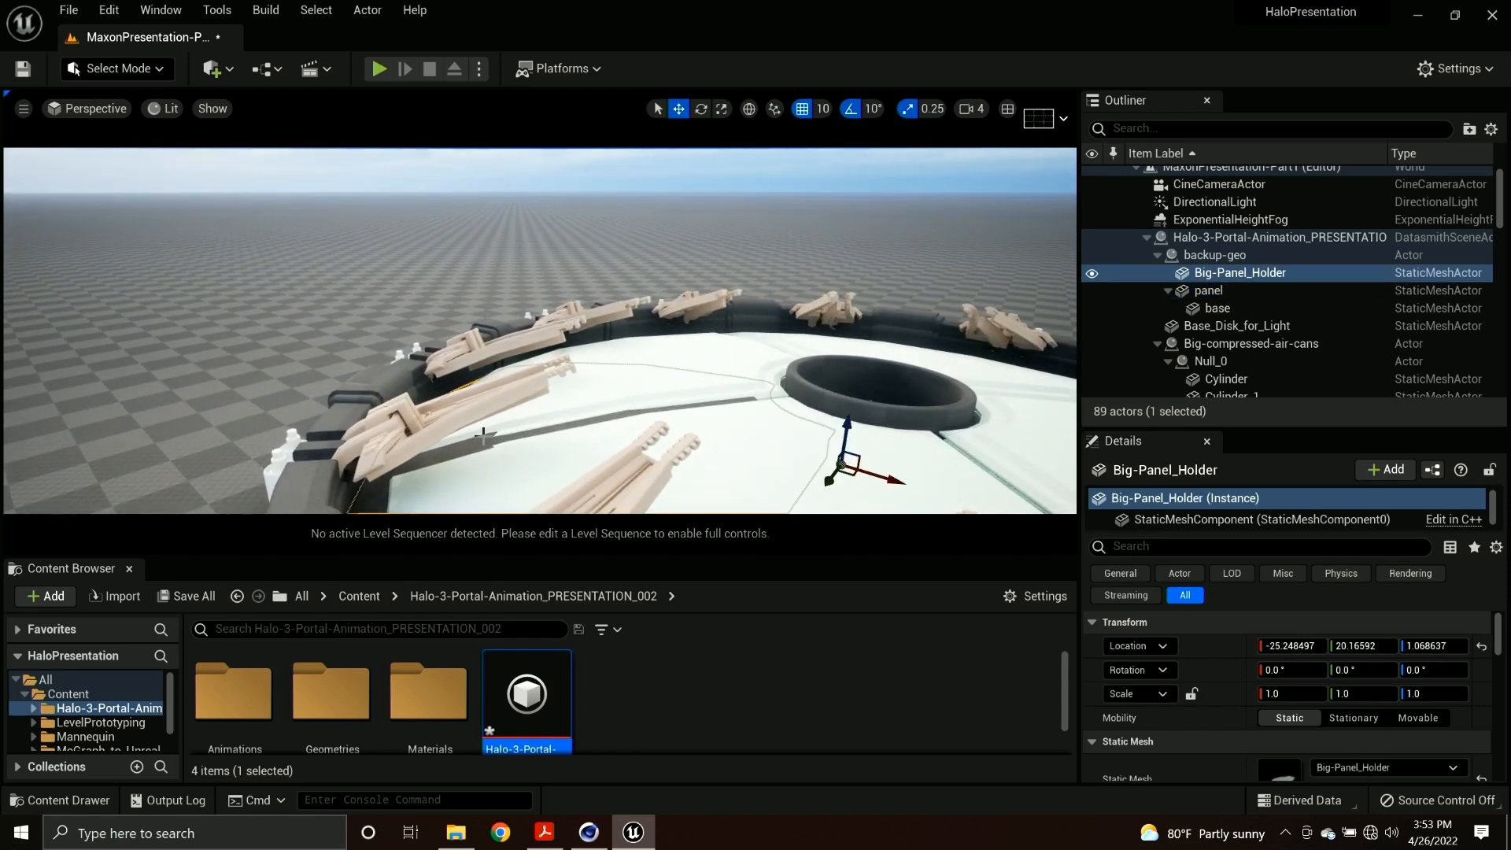
pyautogui.click(1174, 254)
pyautogui.moveTo(897, 482); pyautogui.dragTo(315, 271)
pyautogui.press('f')
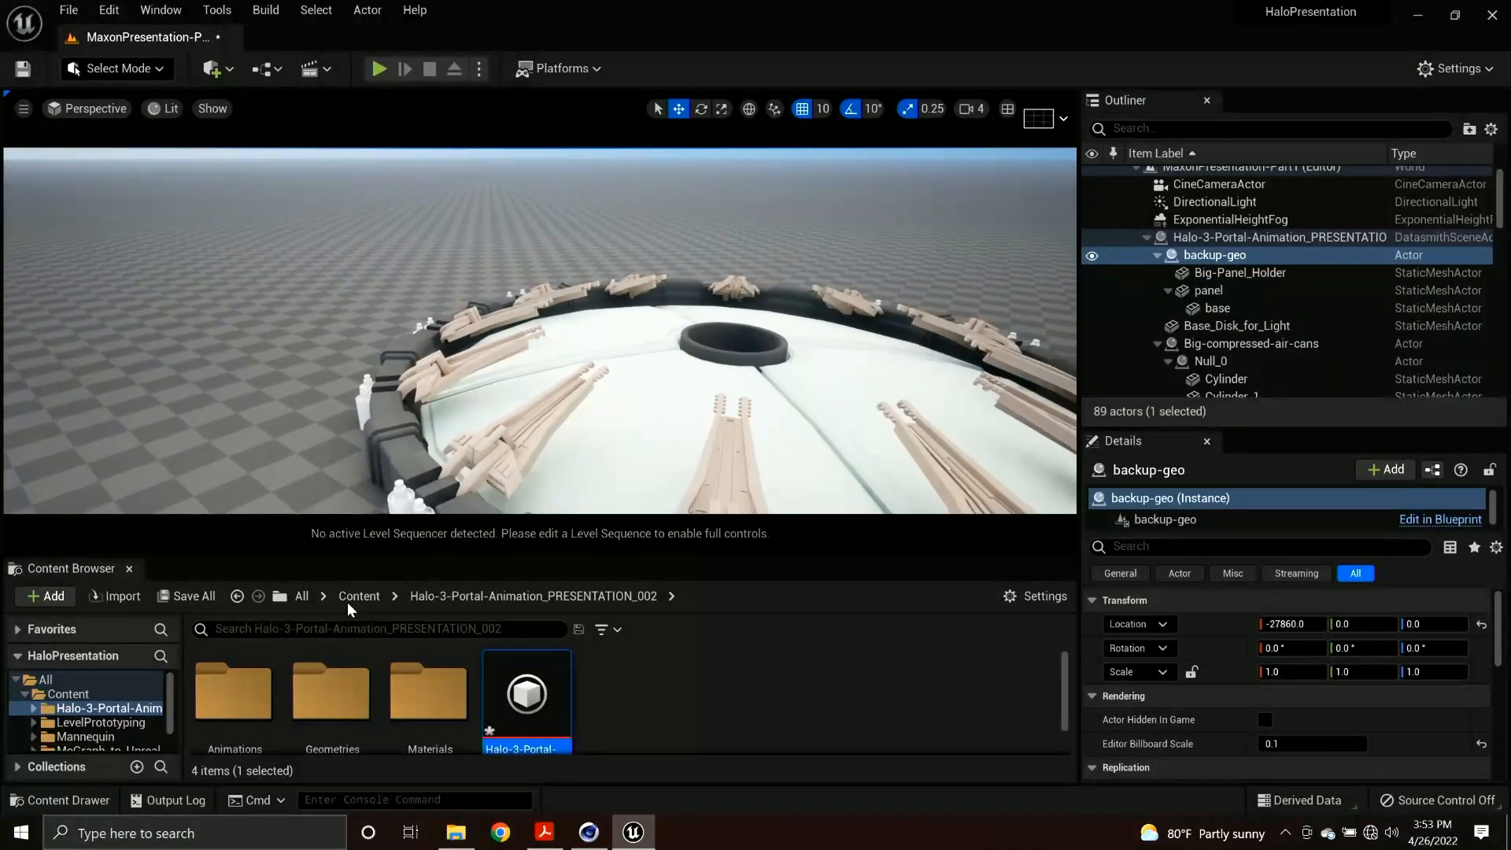
# Enlarge the Content Browser and examine the Geometries and Materials folders inside the imported Halo-3-Portal-Animation_PRESENTATION_002 folder.
pyautogui.moveTo(517, 557); pyautogui.dragTo(517, 470)
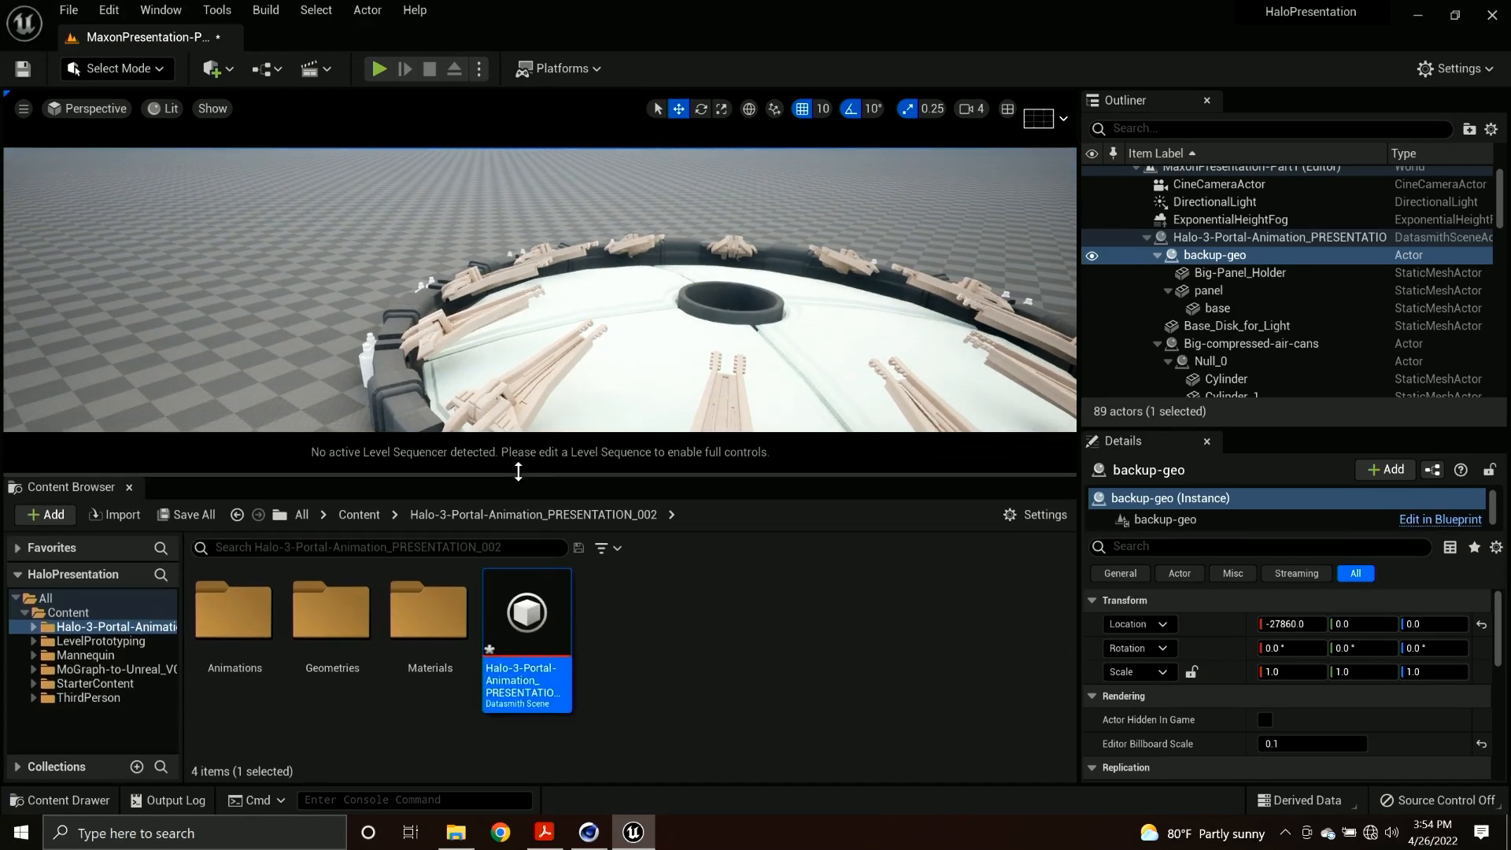
pyautogui.click(361, 515)
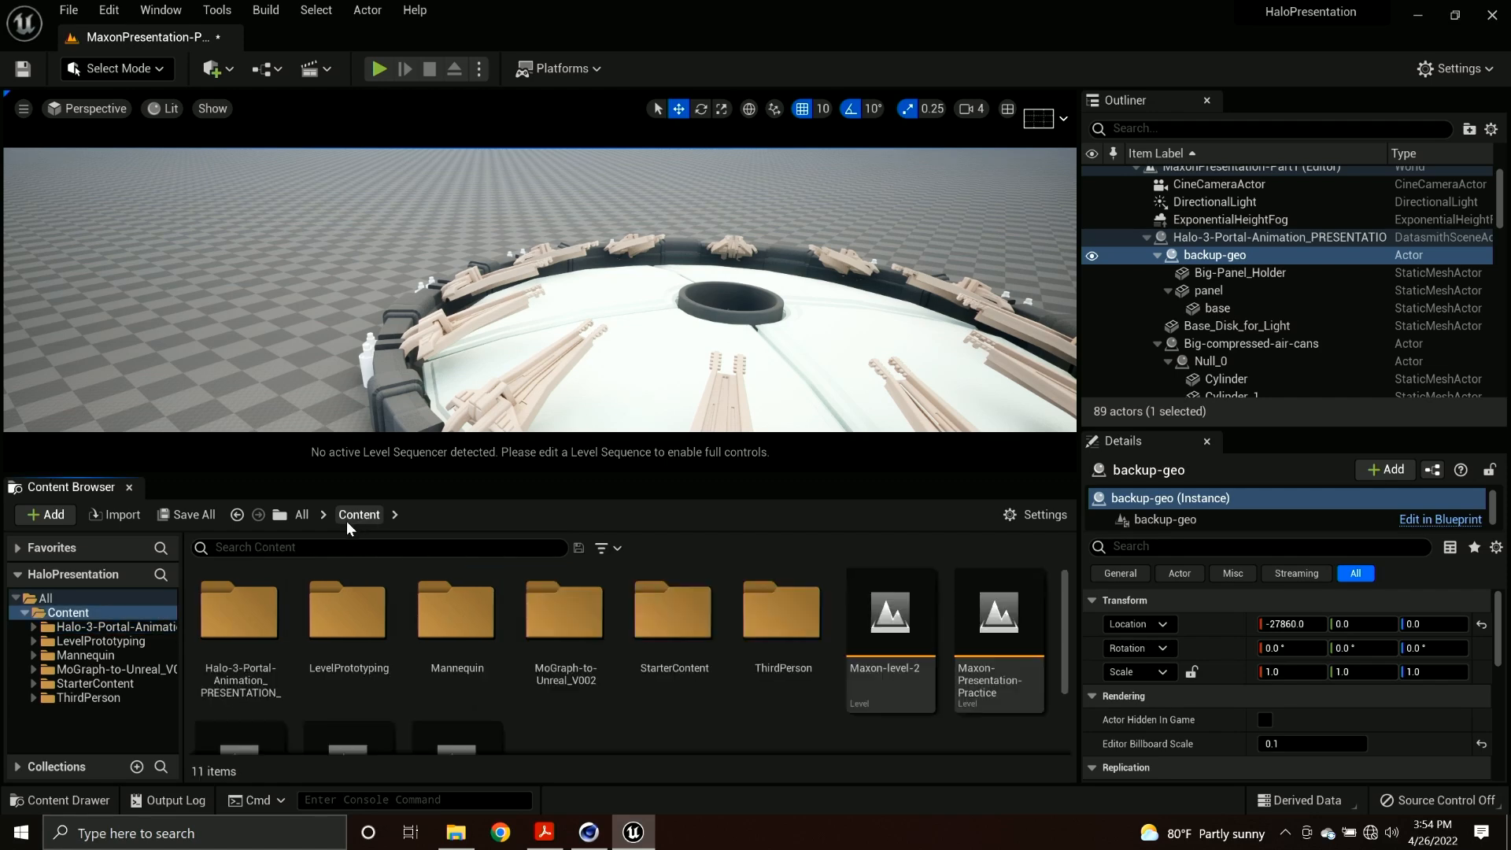
pyautogui.doubleClick(236, 627)
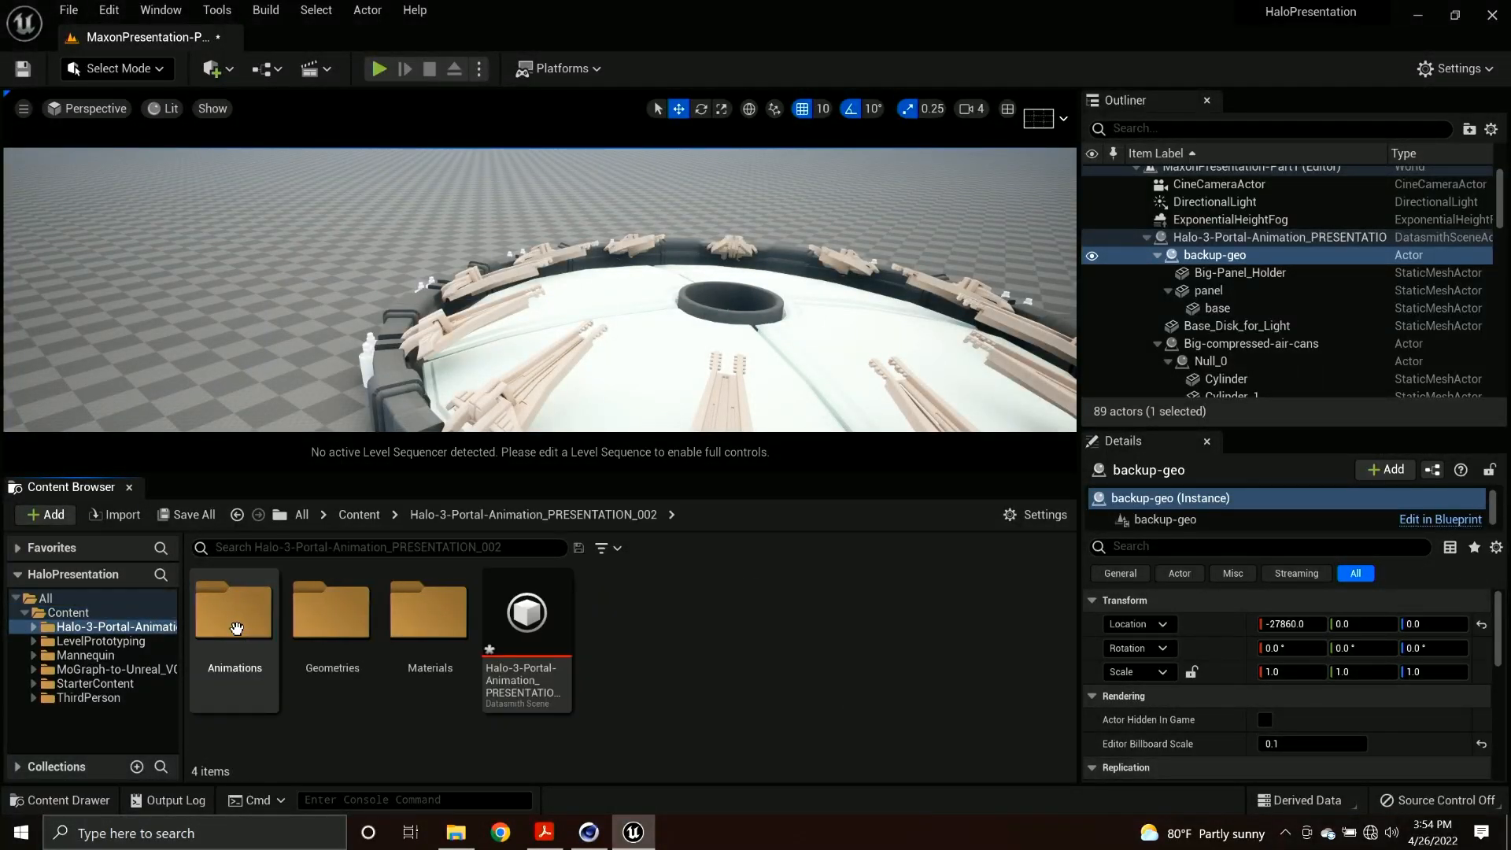
pyautogui.doubleClick(337, 626)
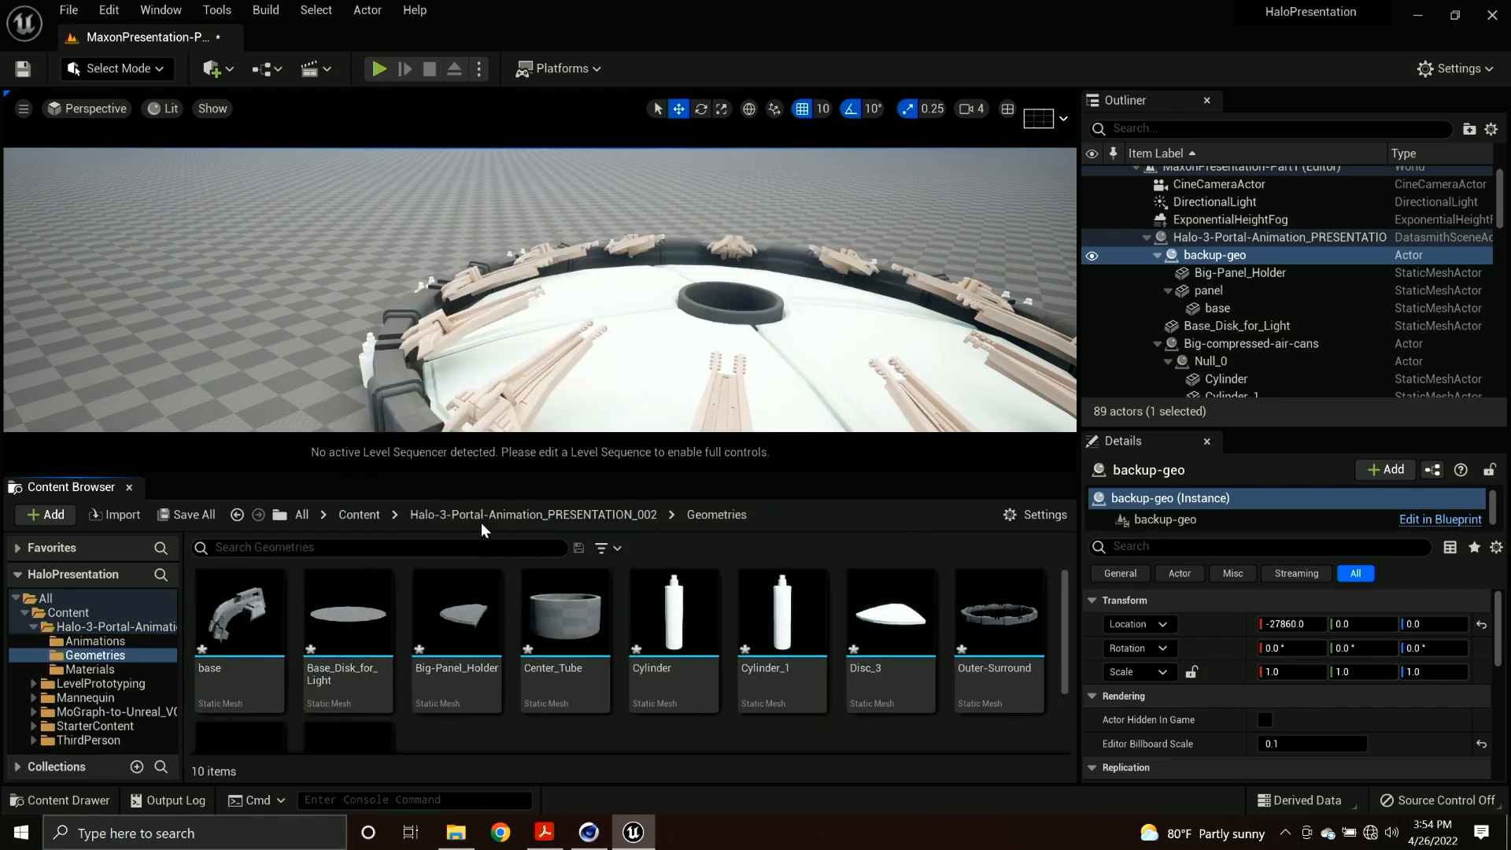
pyautogui.click(501, 514)
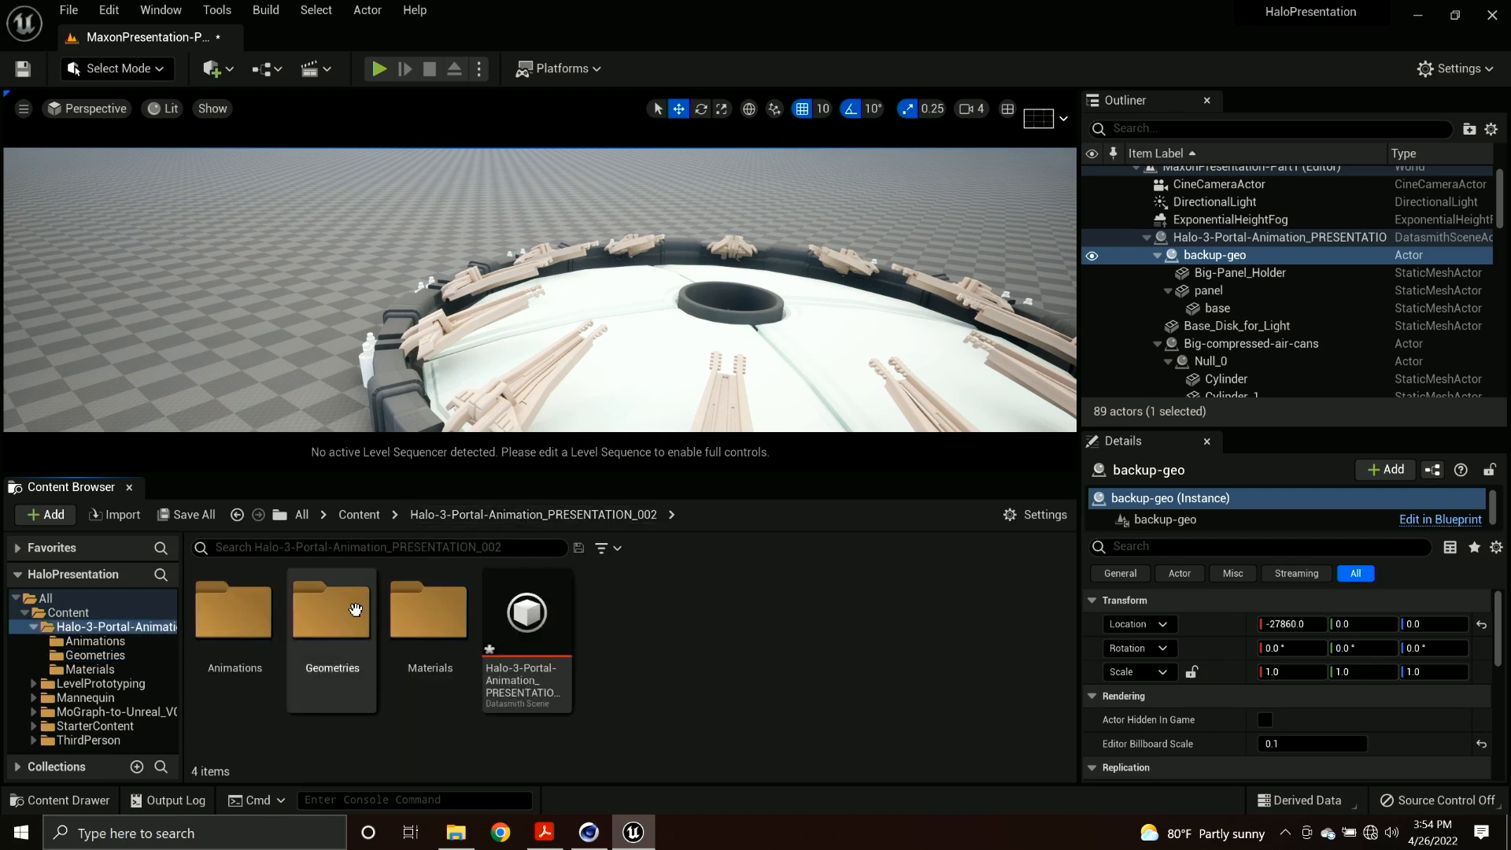
pyautogui.doubleClick(402, 617)
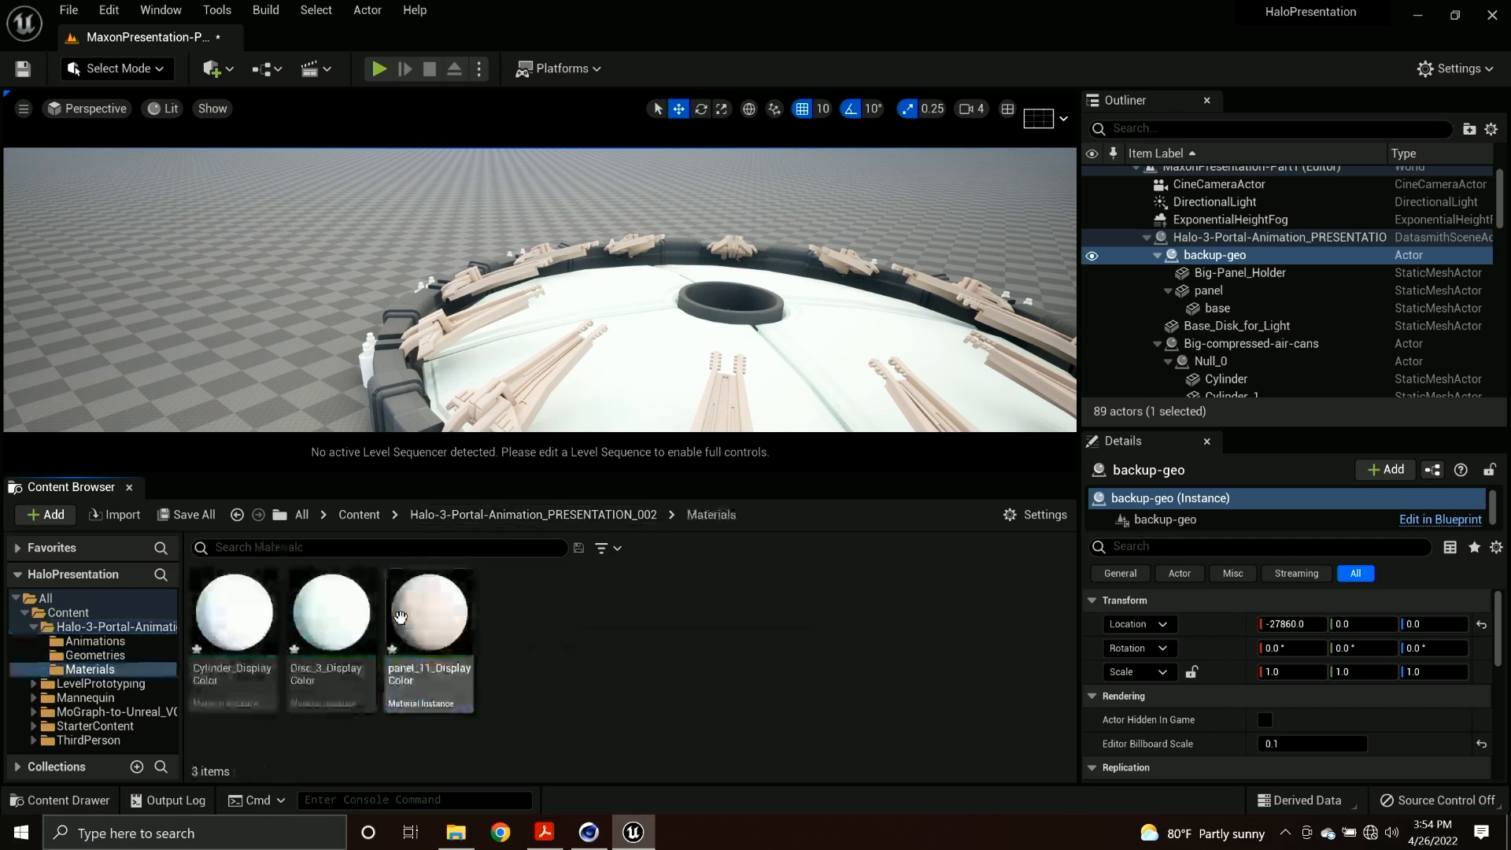
pyautogui.click(520, 513)
# Open the Halo-3-Portal-Animation_PRESENTATION_002 level sequence from the Animations folder, preview the portal animation, and park the playhead at frame 93.
pyautogui.doubleClick(216, 621)
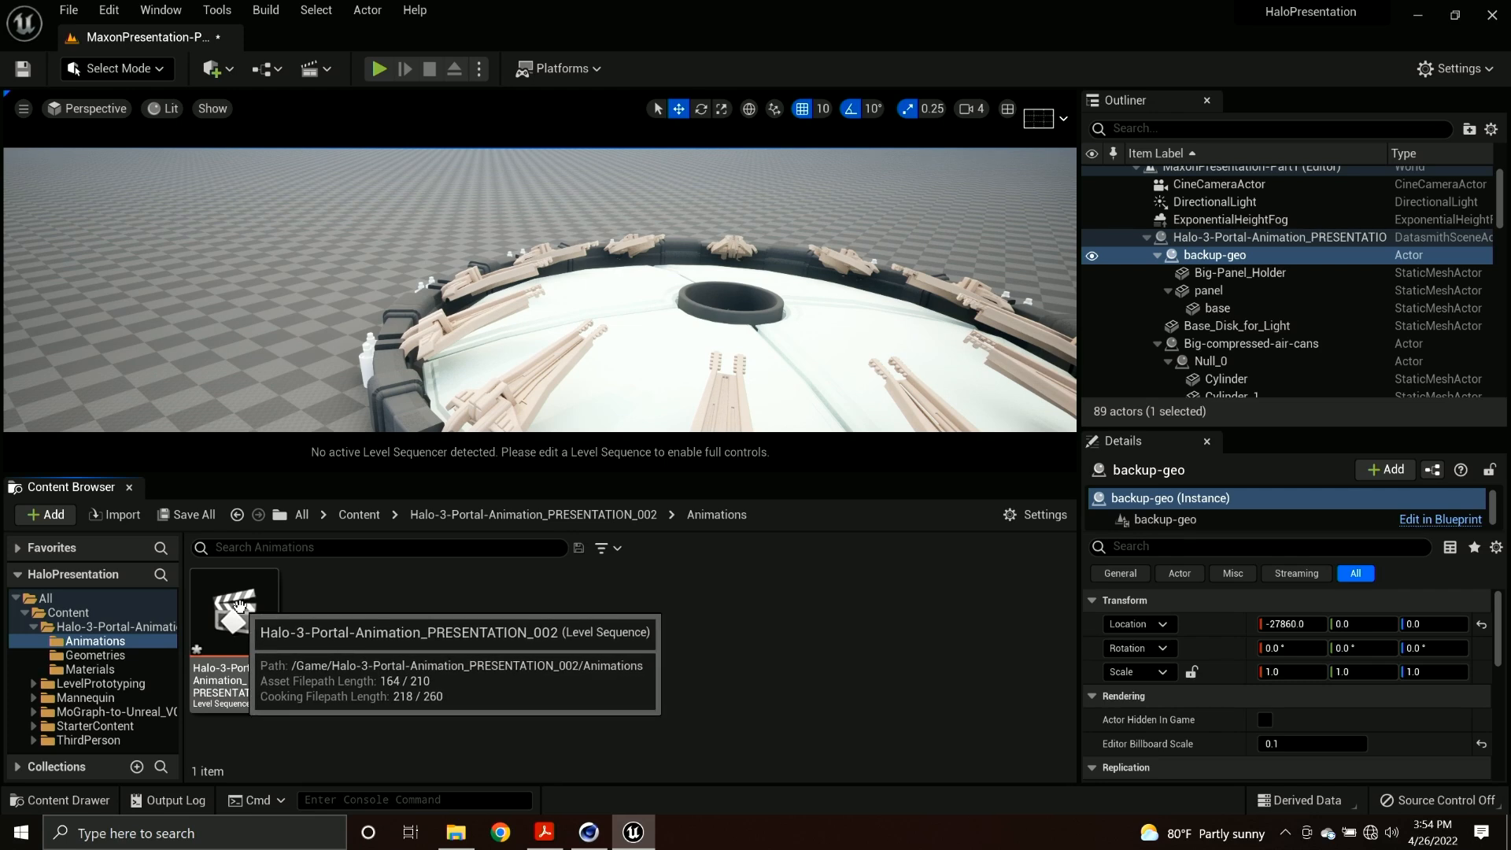
pyautogui.doubleClick(239, 606)
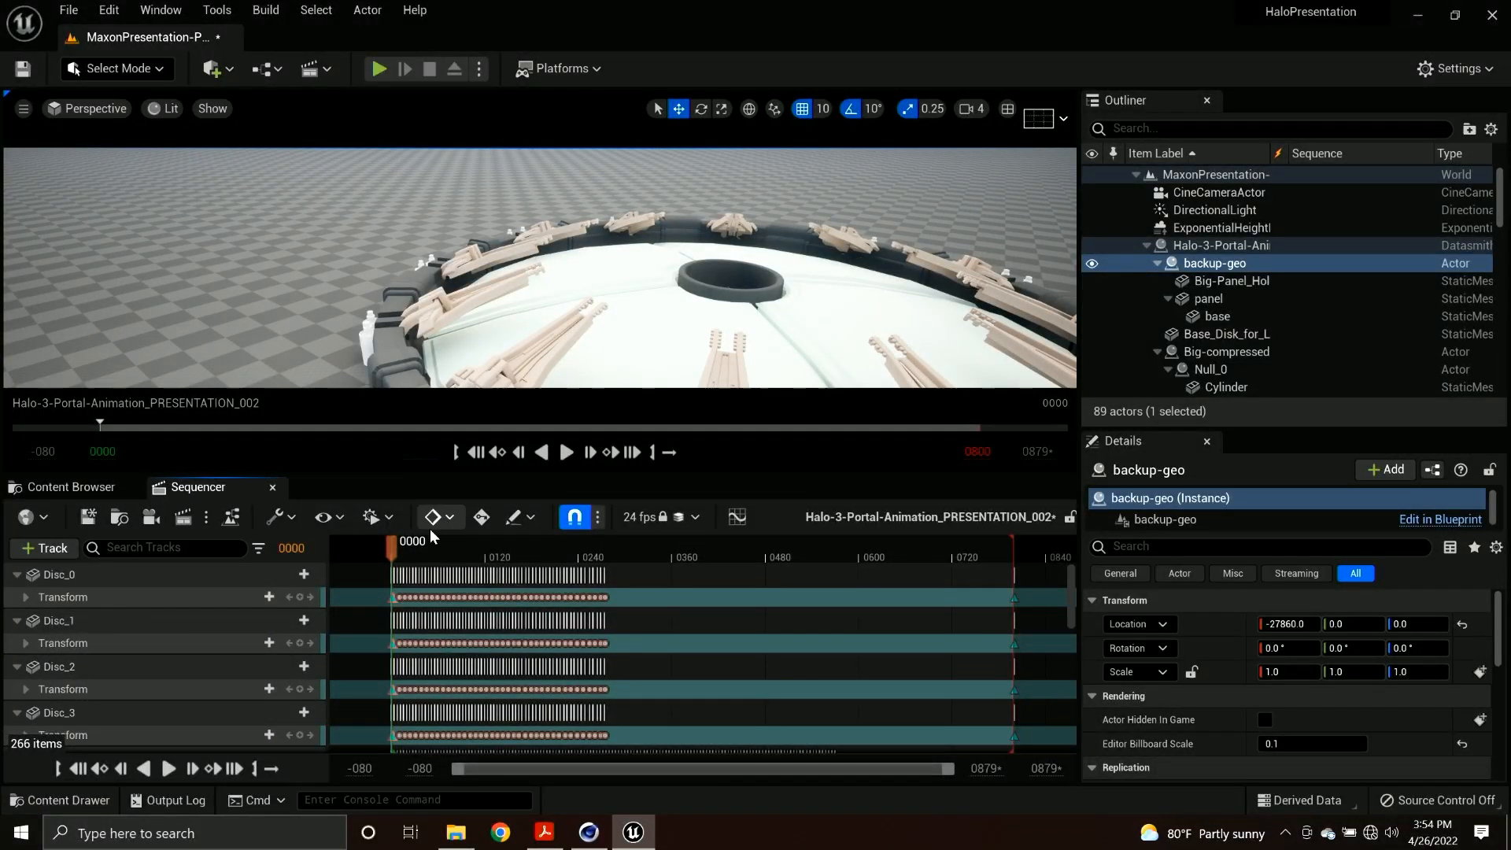
pyautogui.moveTo(418, 553); pyautogui.dragTo(436, 553)
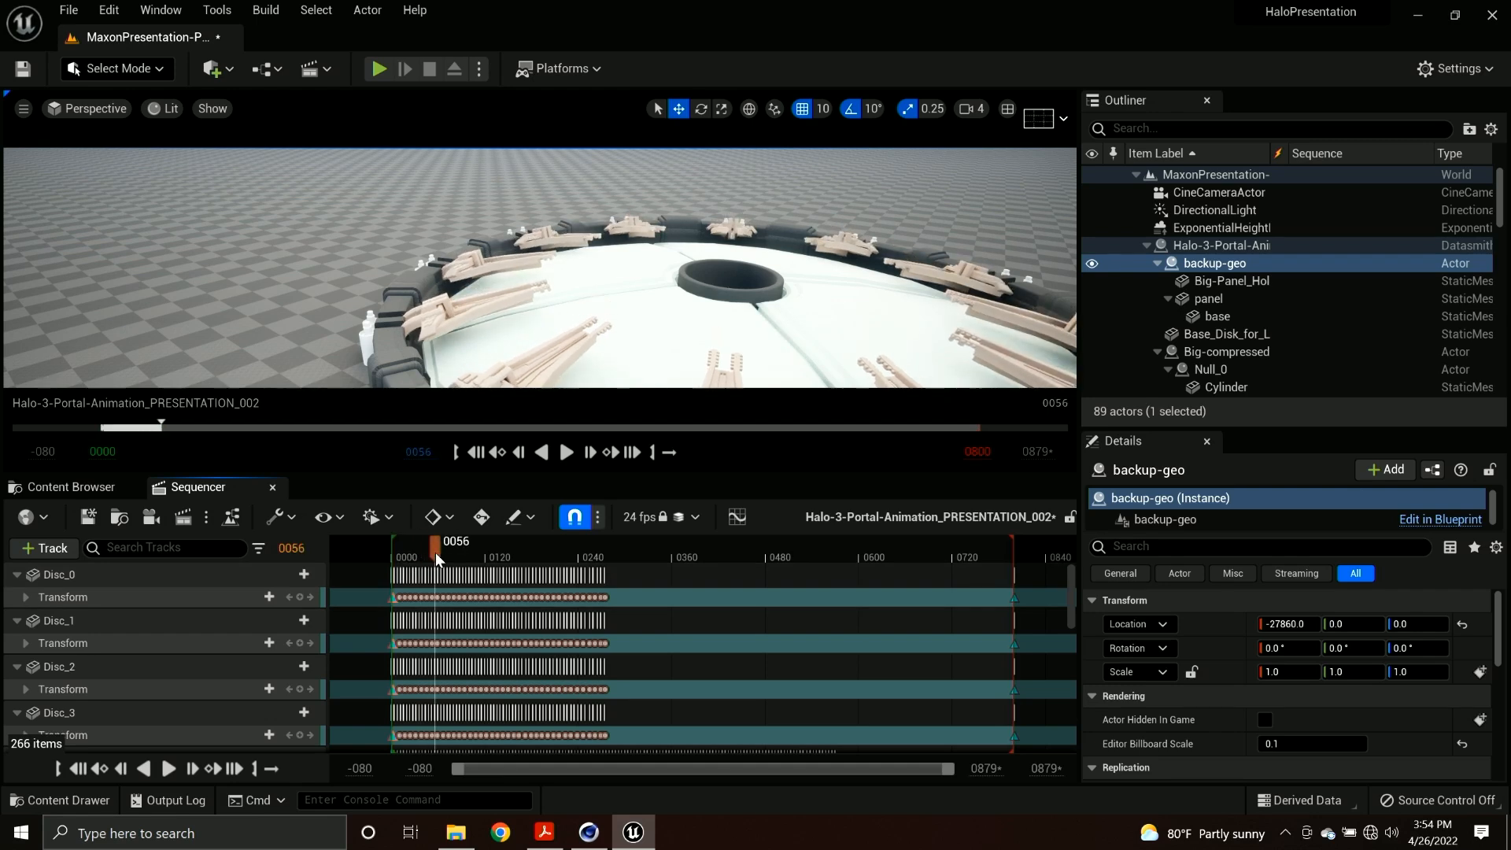
pyautogui.press('space')
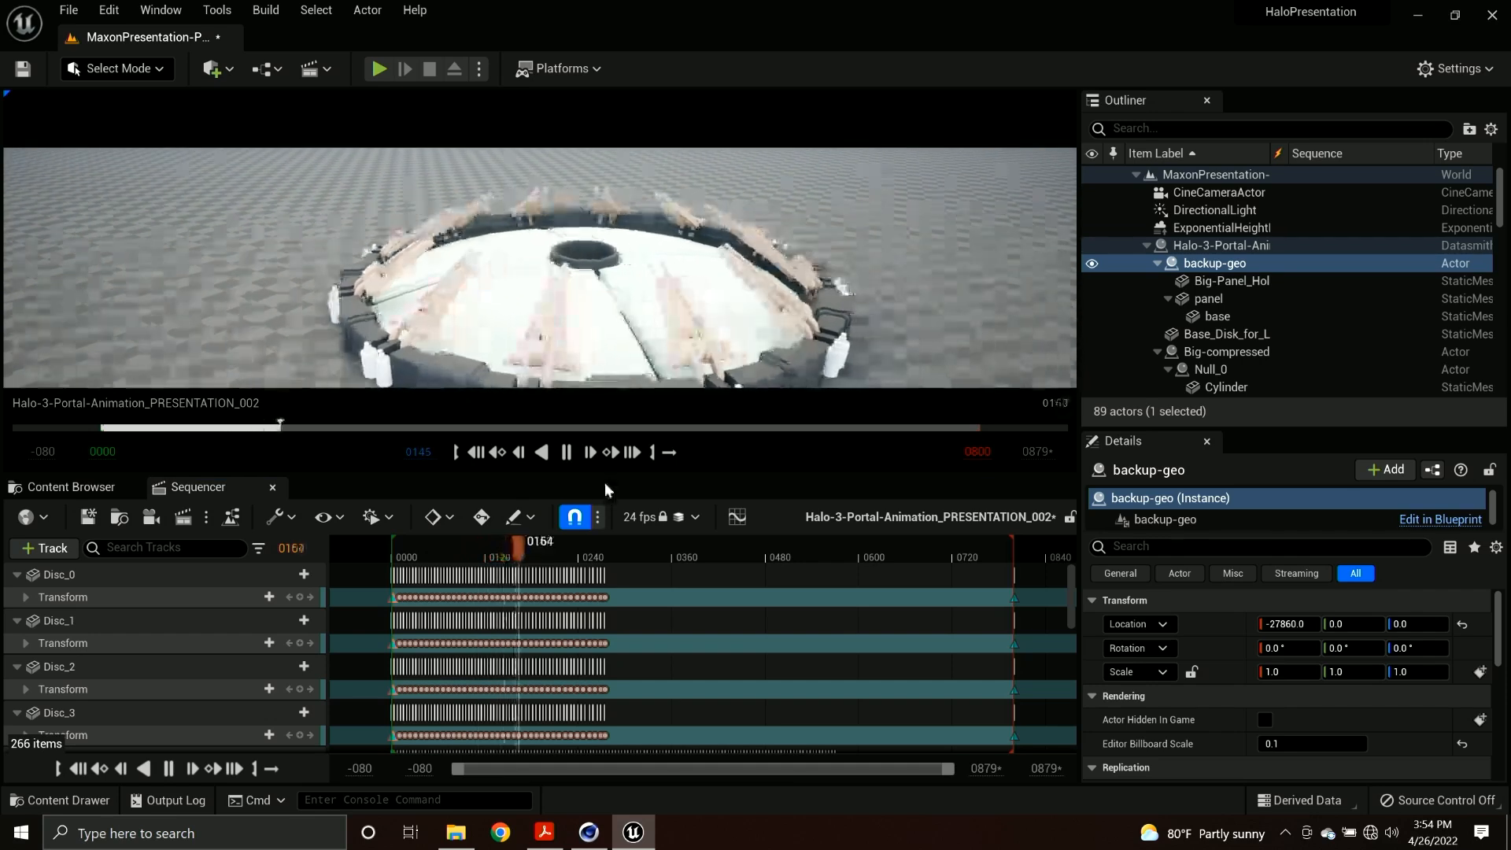
pyautogui.moveTo(536, 543); pyautogui.dragTo(466, 543)
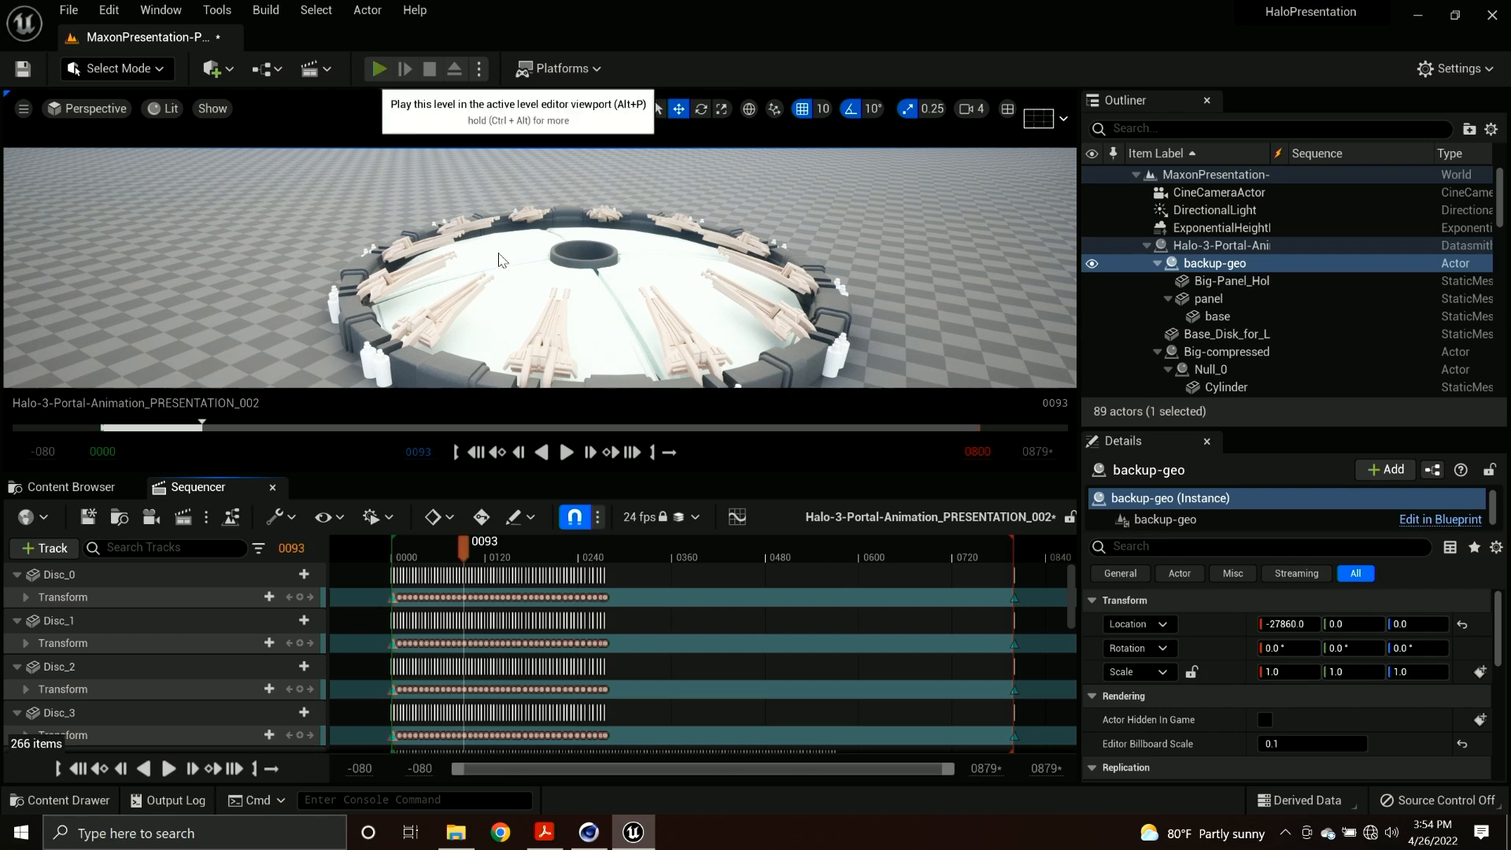
# Play-test the level by running and jumping the third-person character around and onto the portal, and end the play session.
pyautogui.click(378, 69)
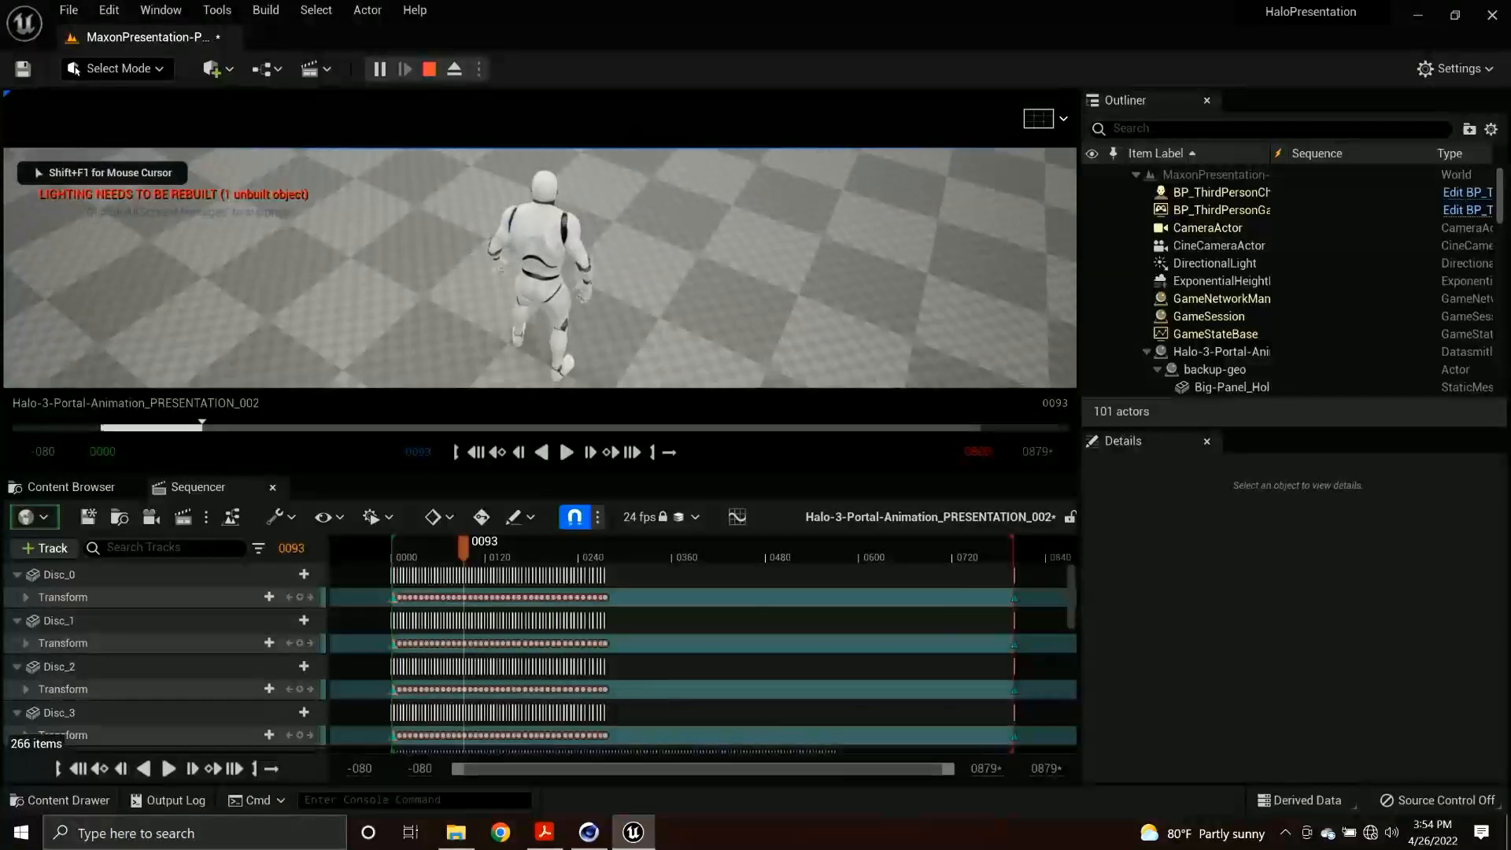
pyautogui.press('w')
pyautogui.press('space')
pyautogui.press('w')
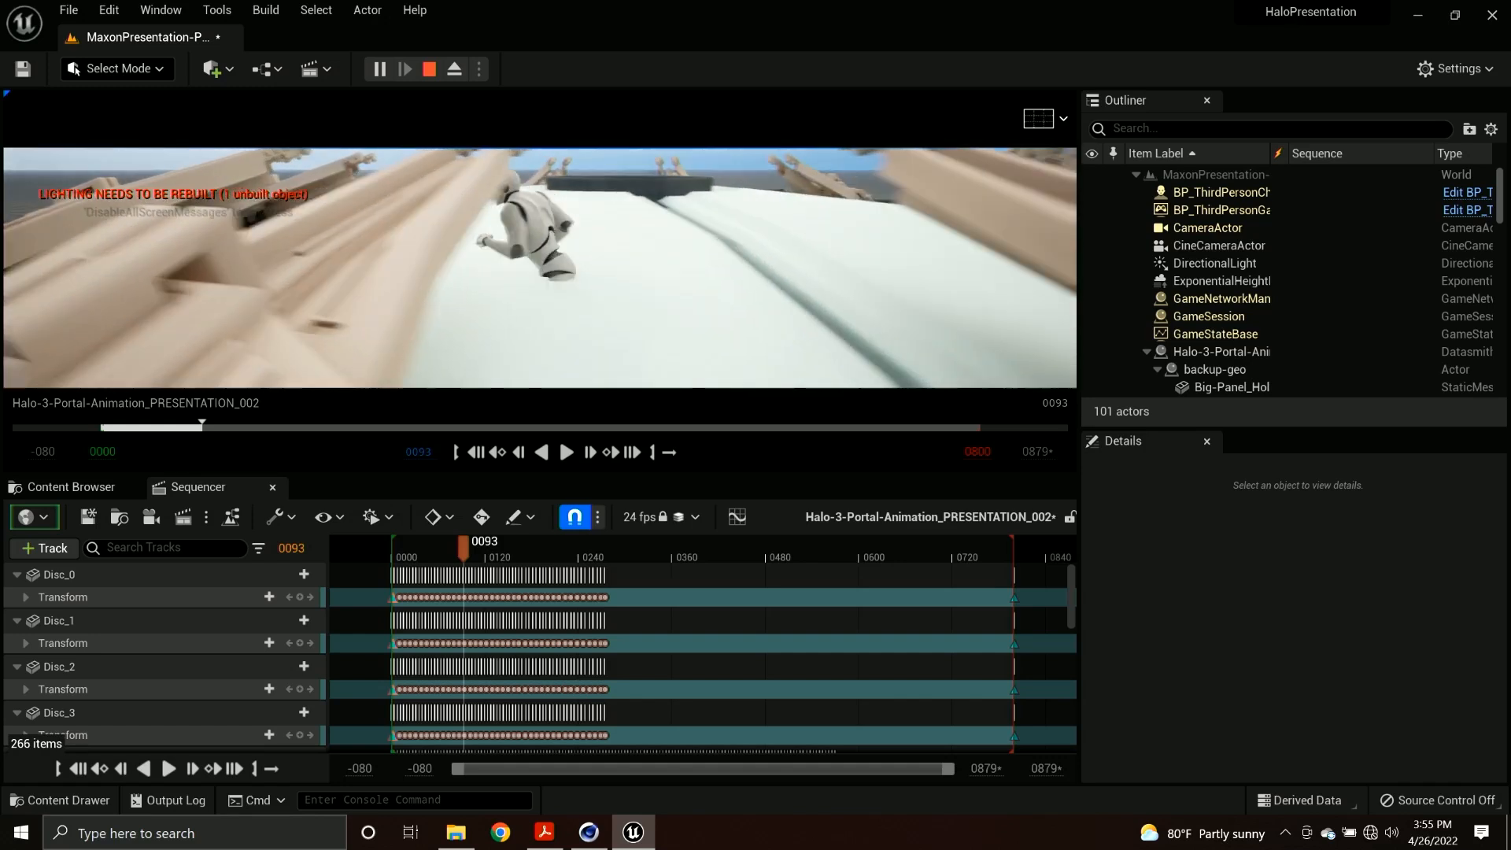
pyautogui.press('space')
pyautogui.press('s')
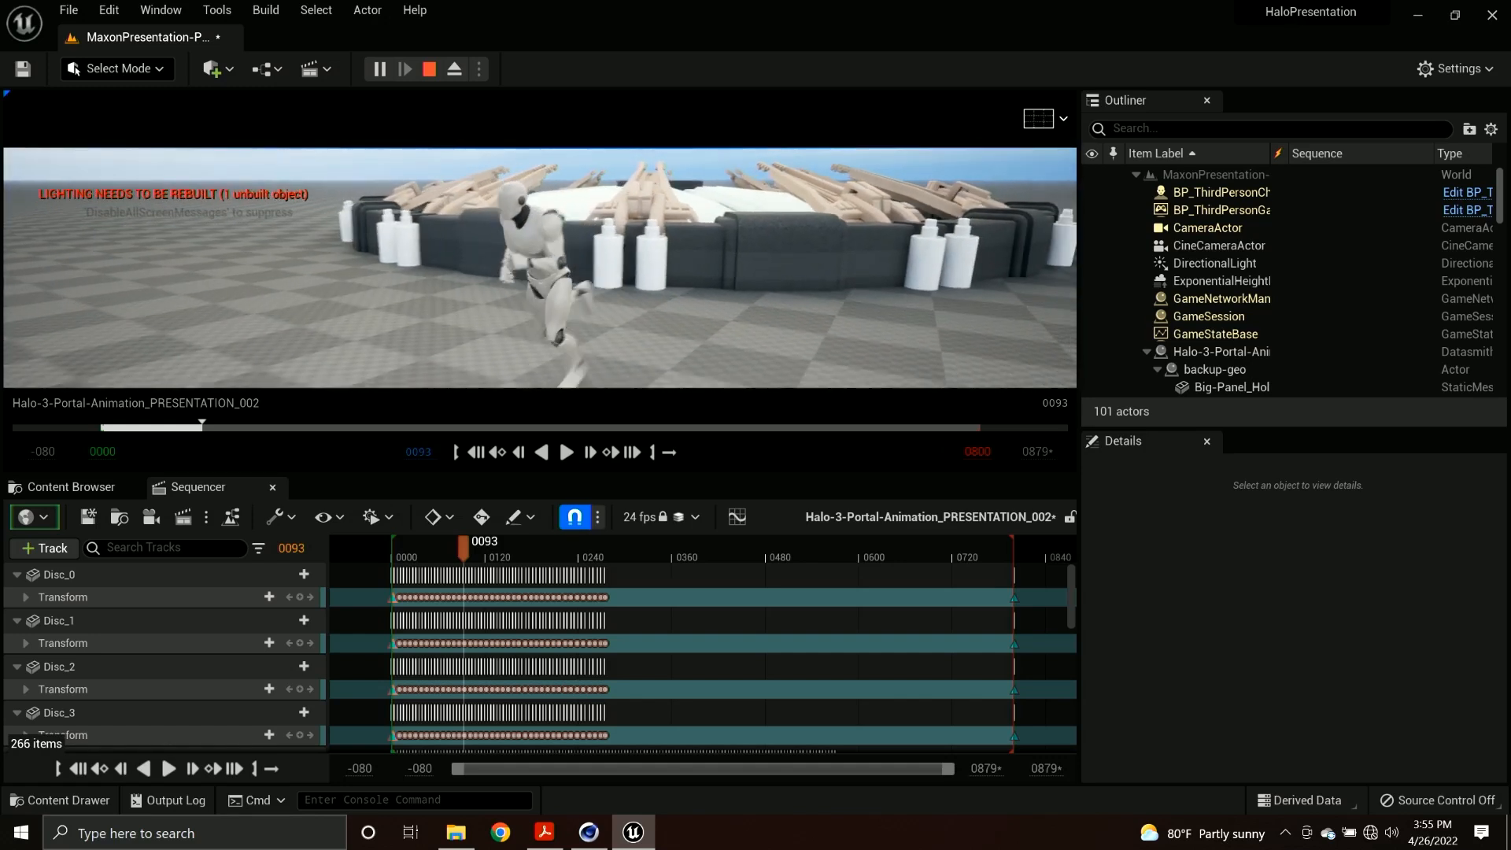
pyautogui.press('w')
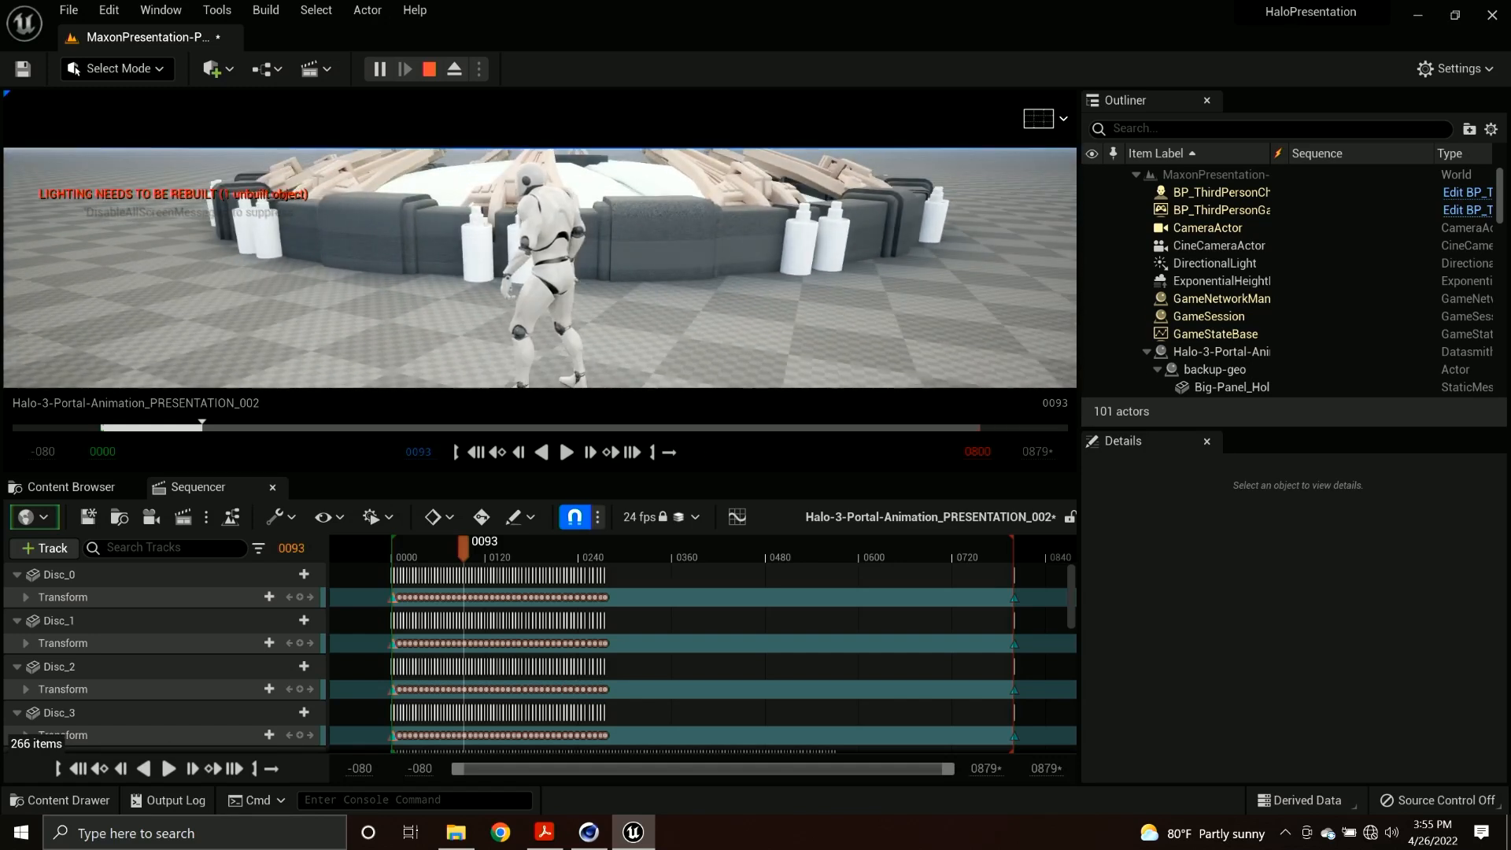
pyautogui.press('Escape')
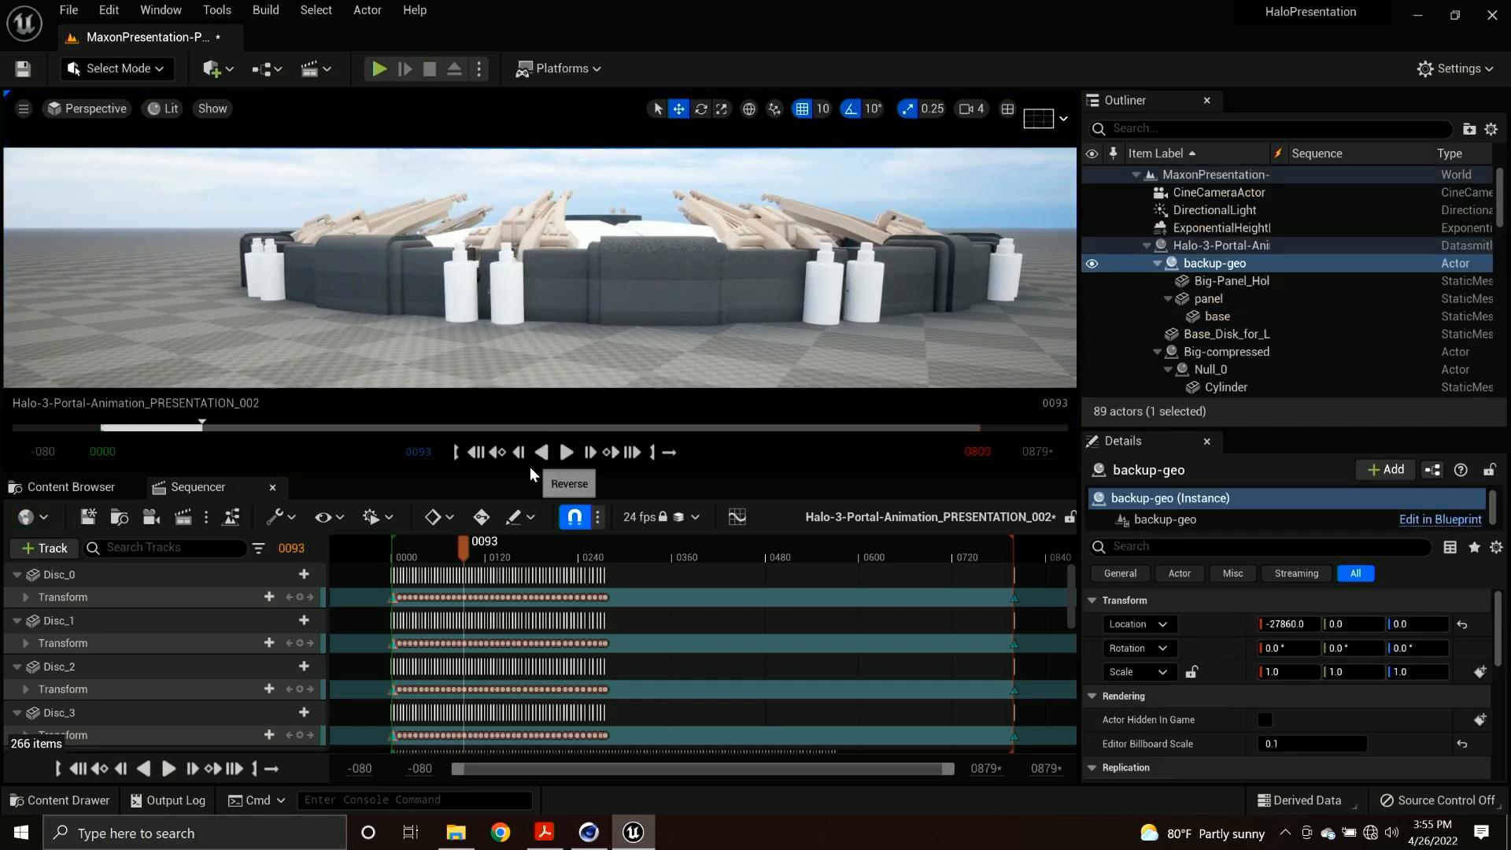
# Enlarge the level viewport, inspect the whole portal from farther back and above, and scrub its animation to frame 45.
pyautogui.moveTo(520, 475); pyautogui.dragTo(495, 653)
pyautogui.press('w')
pyautogui.moveTo(490, 379)
pyautogui.mouseDown(button='right')
pyautogui.moveTo(504, 355)
pyautogui.moveTo(500, 394)
pyautogui.moveTo(520, 385)
pyautogui.moveTo(477, 395)
pyautogui.mouseUp(button='right')
pyautogui.press('s')
pyautogui.press('s')
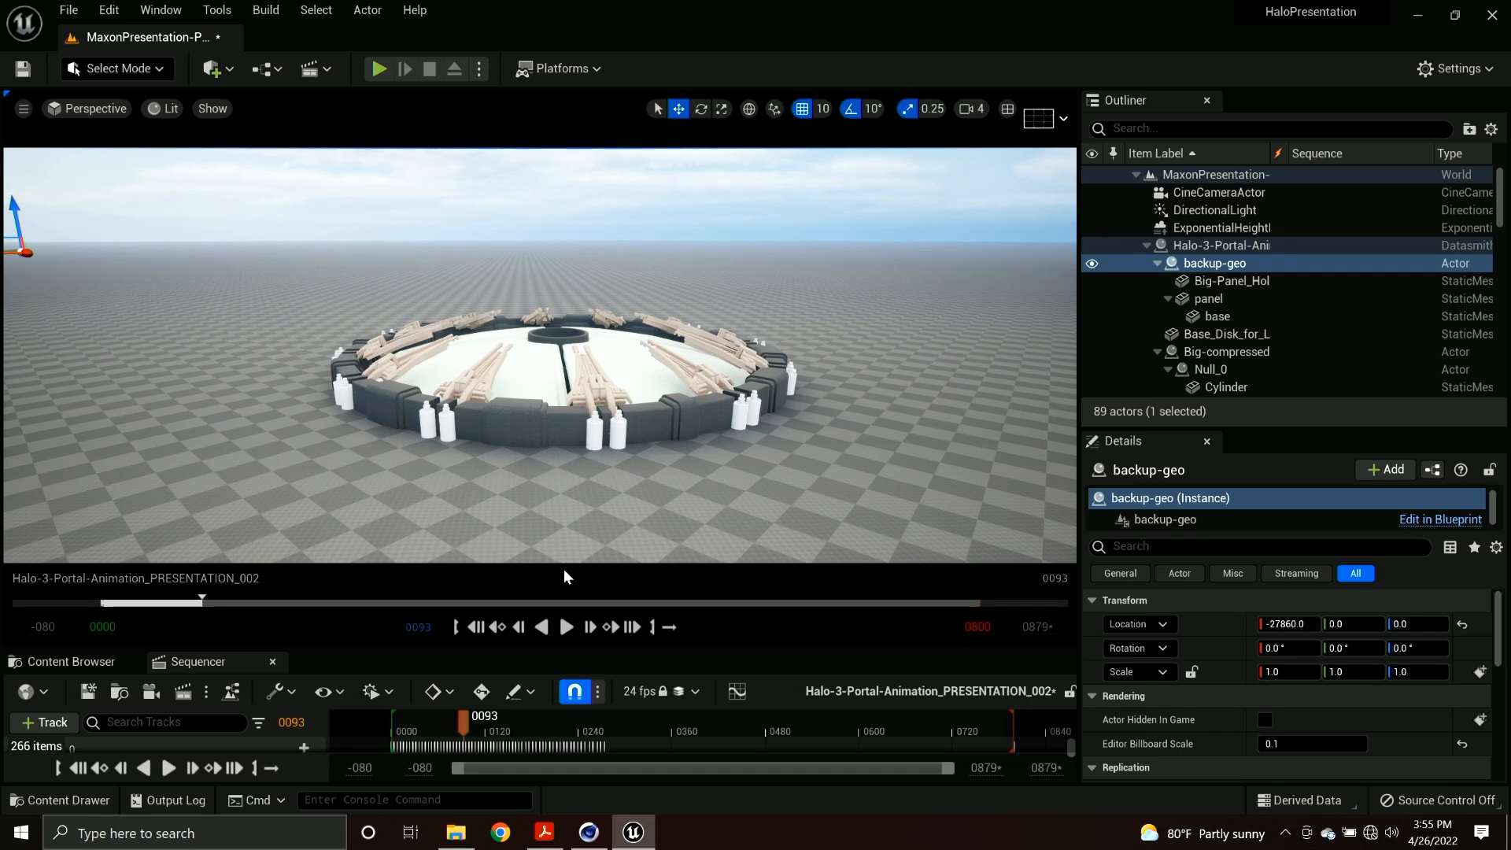
pyautogui.moveTo(559, 648); pyautogui.dragTo(545, 583)
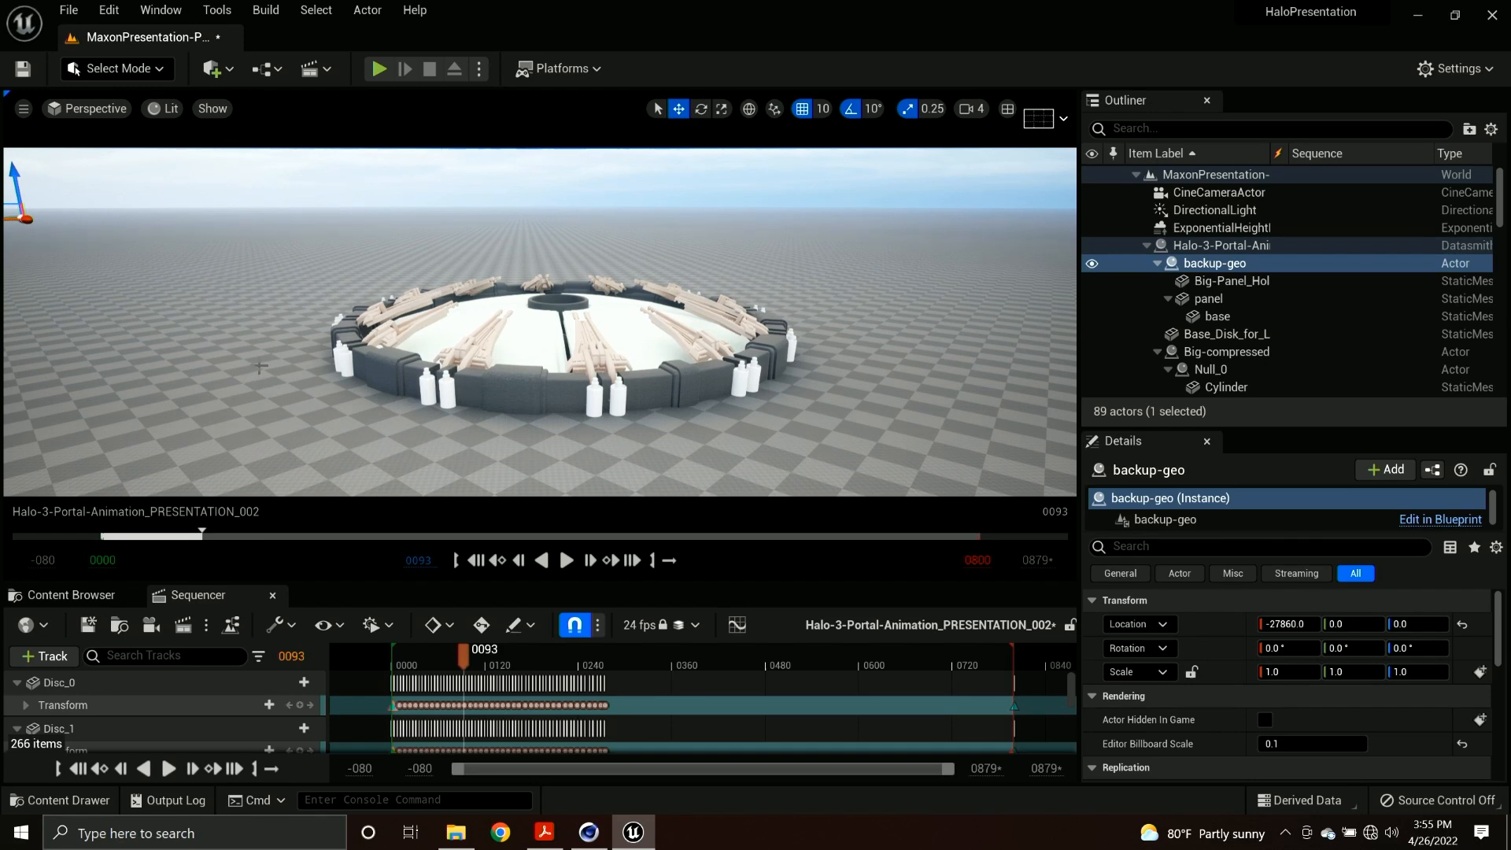
pyautogui.moveTo(437, 649)
pyautogui.mouseDown()
pyautogui.moveTo(401, 659)
pyautogui.moveTo(426, 658)
pyautogui.mouseUp()
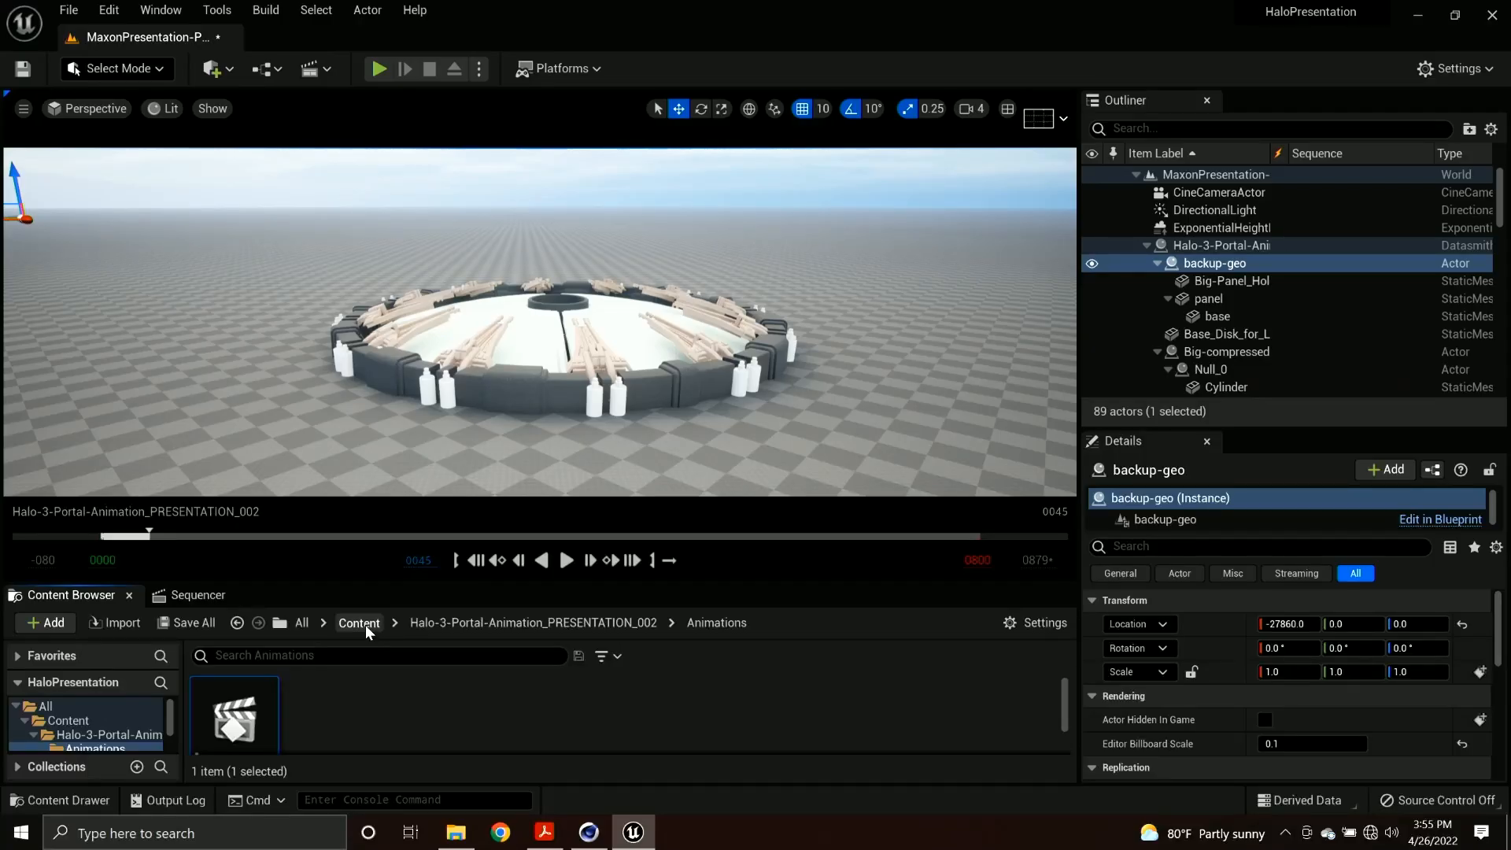
# Open the MoGraph-Demo level from the Content folder, saving all the listed modified portal assets and the current level.
pyautogui.click(362, 623)
pyautogui.moveTo(436, 584); pyautogui.dragTo(441, 415)
pyautogui.scroll(-2, 543, 720)
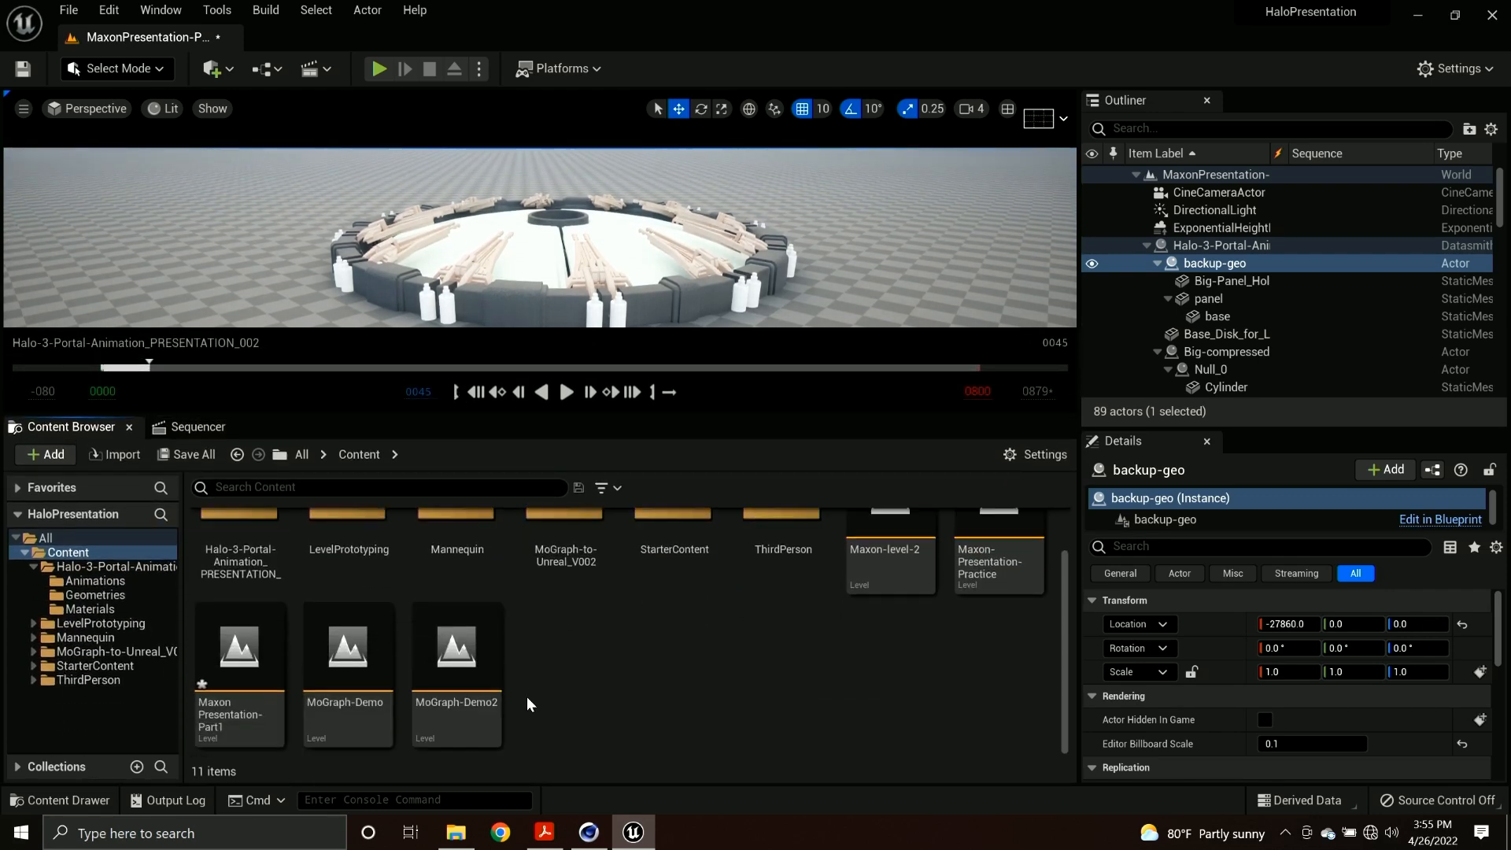
pyautogui.doubleClick(349, 665)
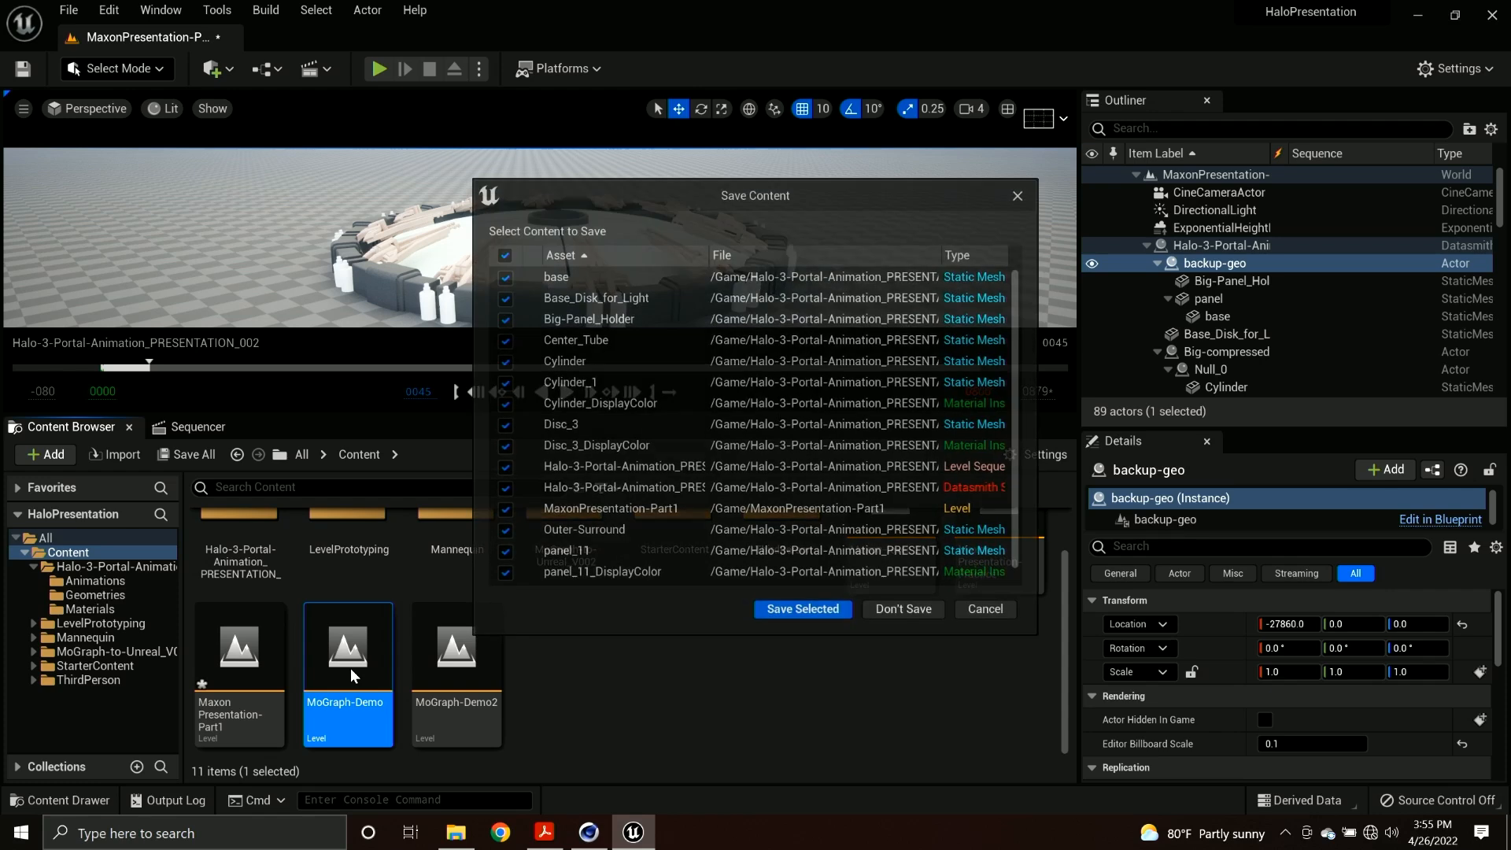
pyautogui.click(768, 609)
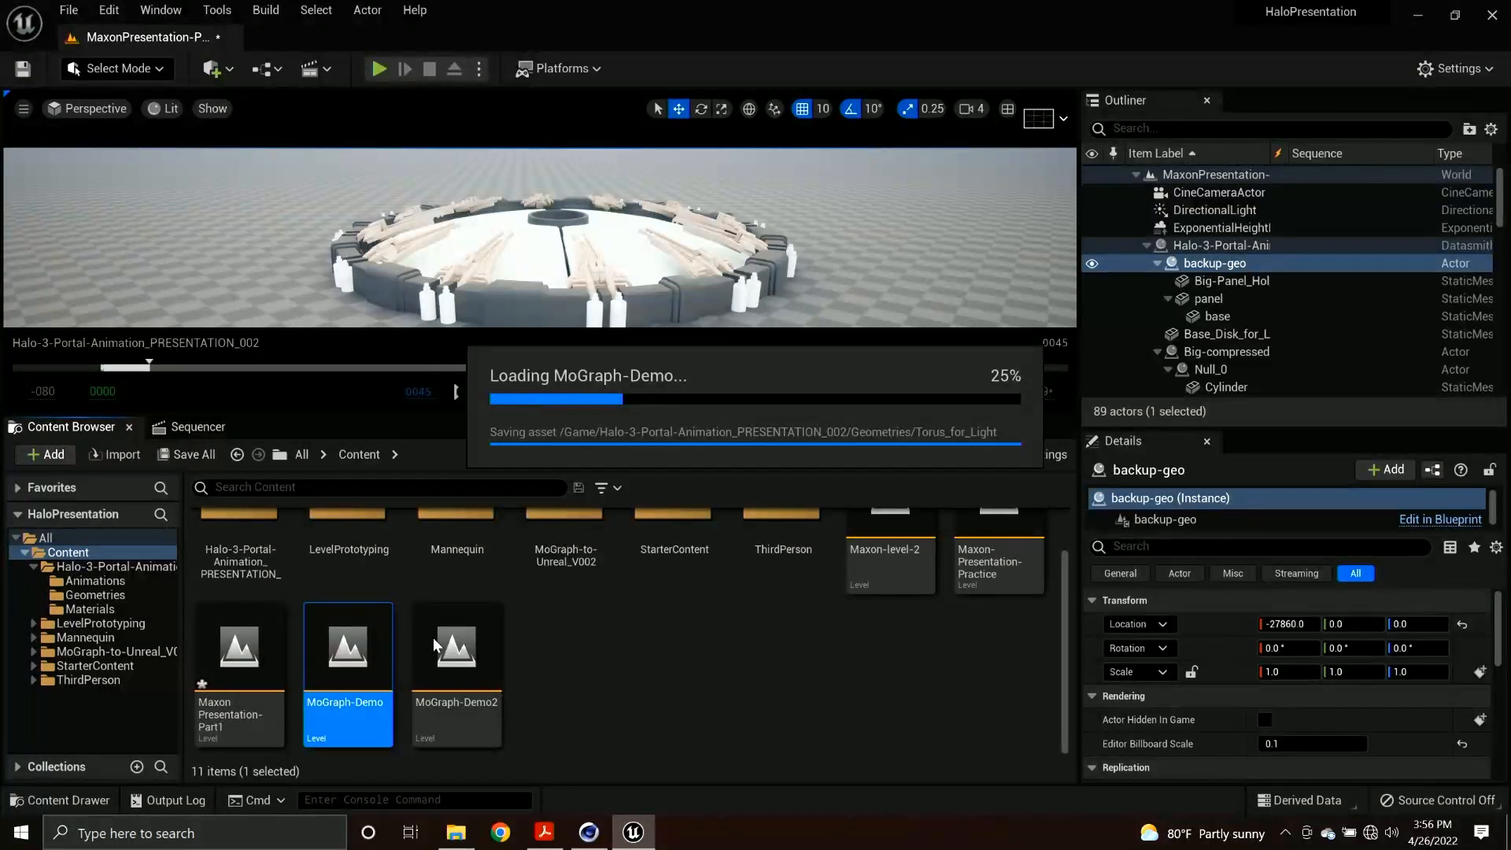
# Open MoGraph-to-Unreal_V002.c4d from the C4D project's MoGraph-to-Unreal folder and bring Cinema 4D to the front.
pyautogui.click(455, 833)
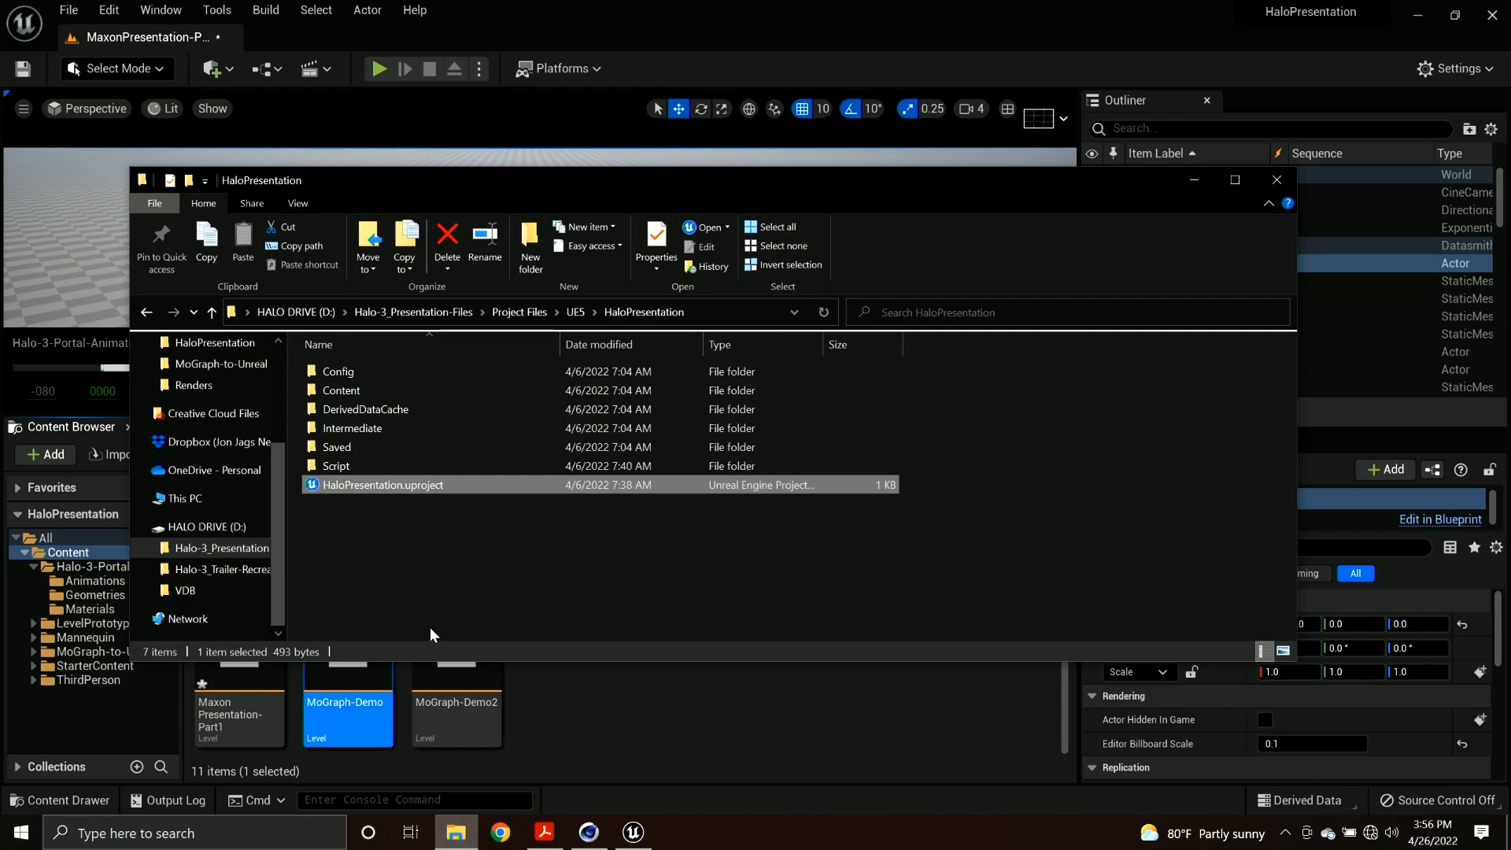
pyautogui.click(575, 312)
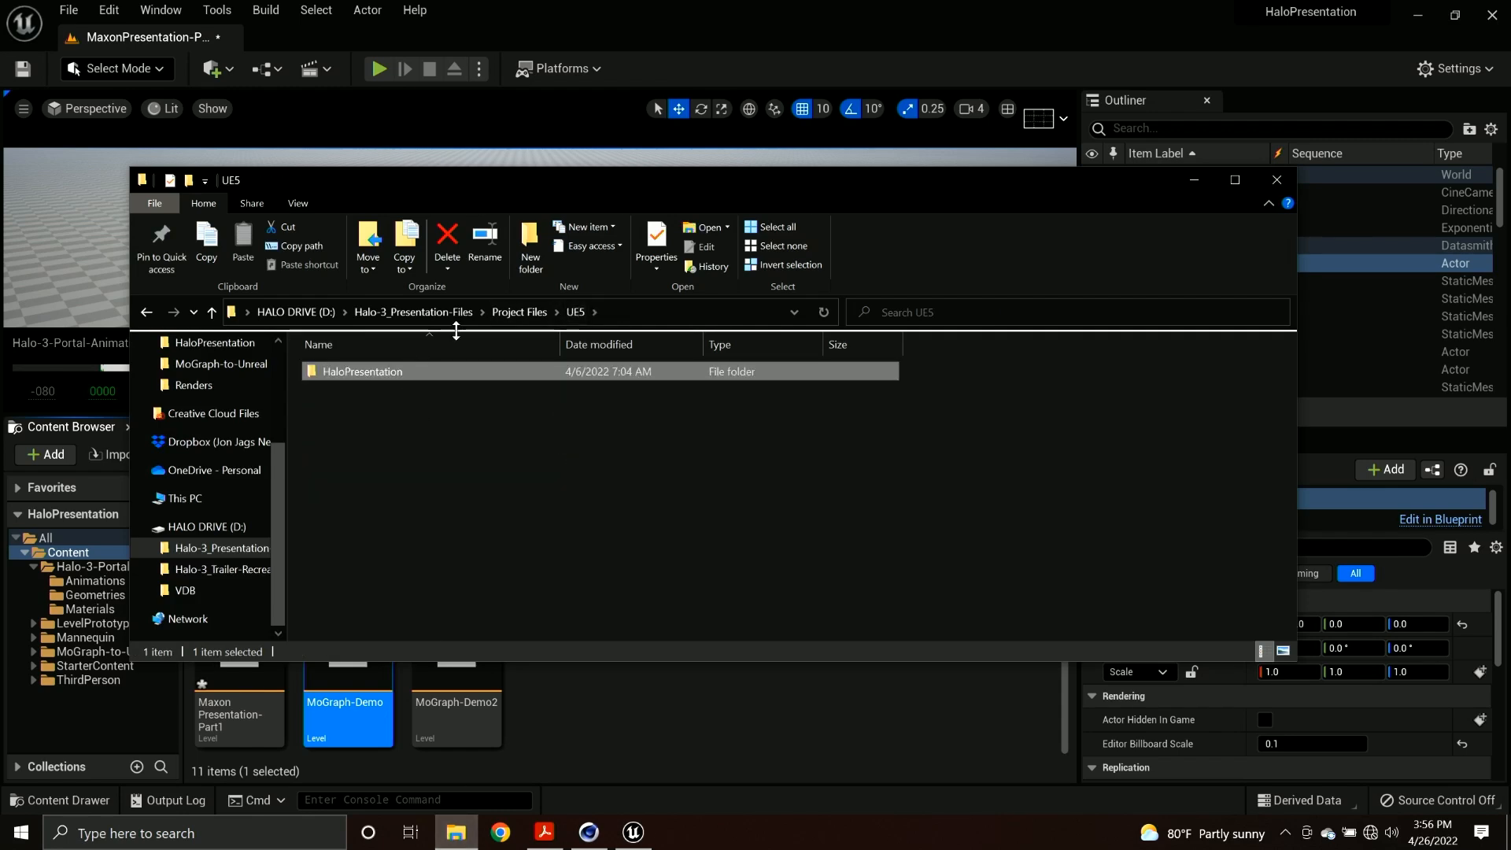
pyautogui.click(517, 312)
pyautogui.doubleClick(386, 394)
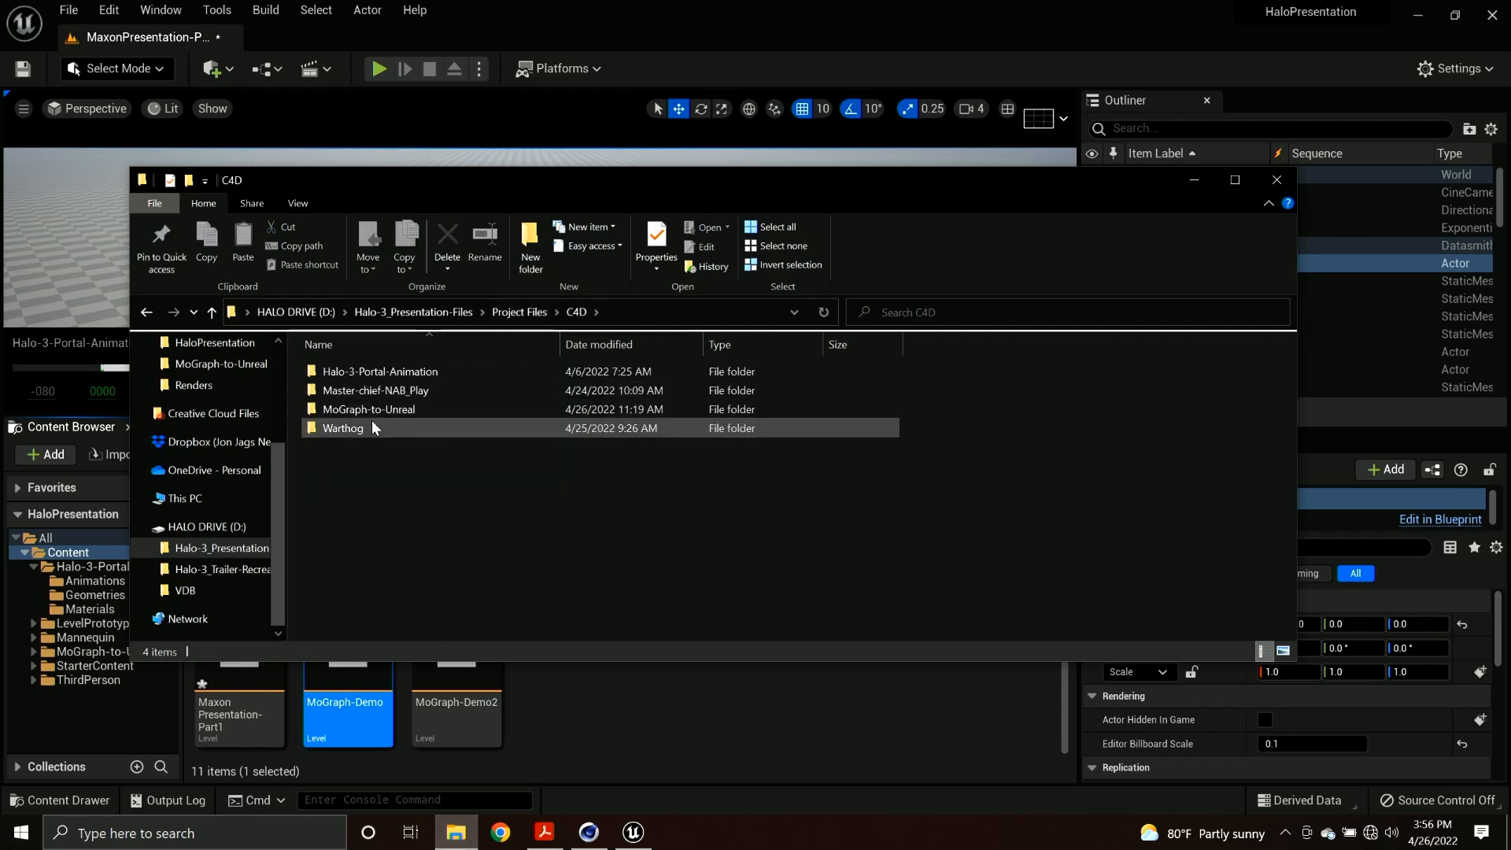
pyautogui.click(403, 409)
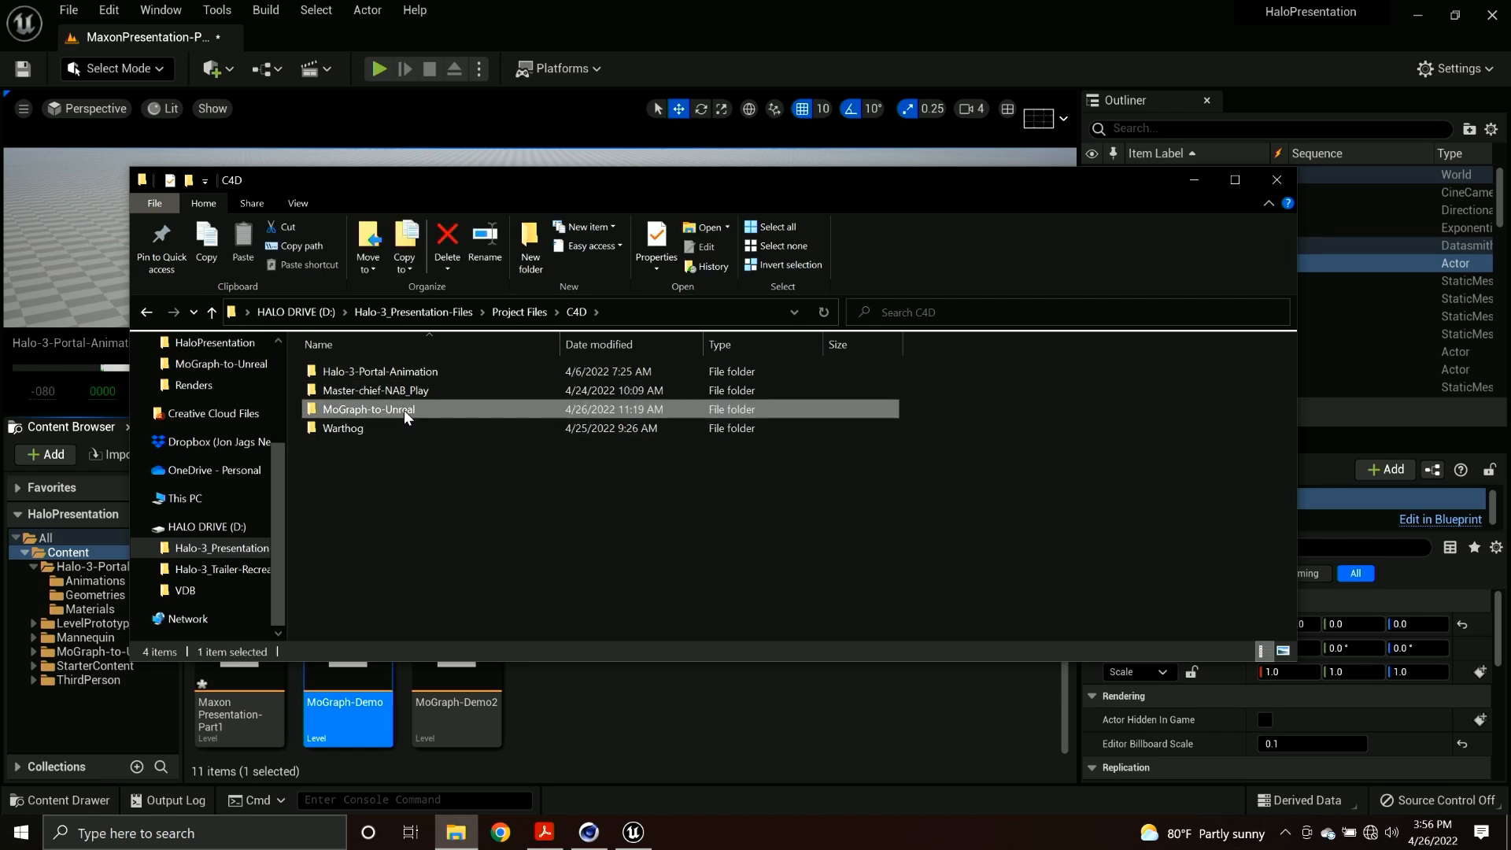
pyautogui.doubleClick(404, 409)
pyautogui.doubleClick(390, 431)
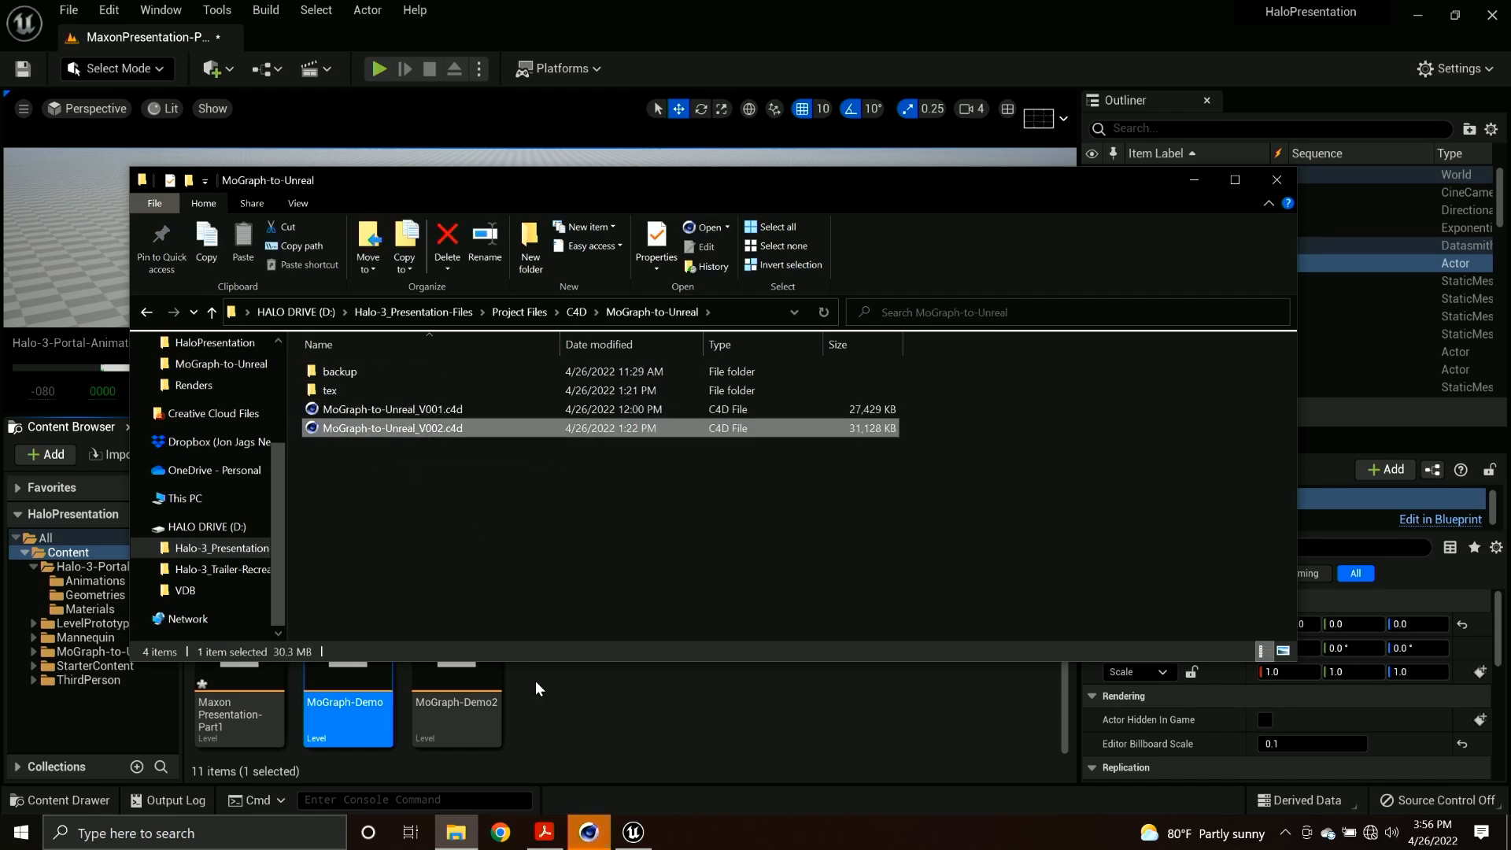
pyautogui.click(590, 834)
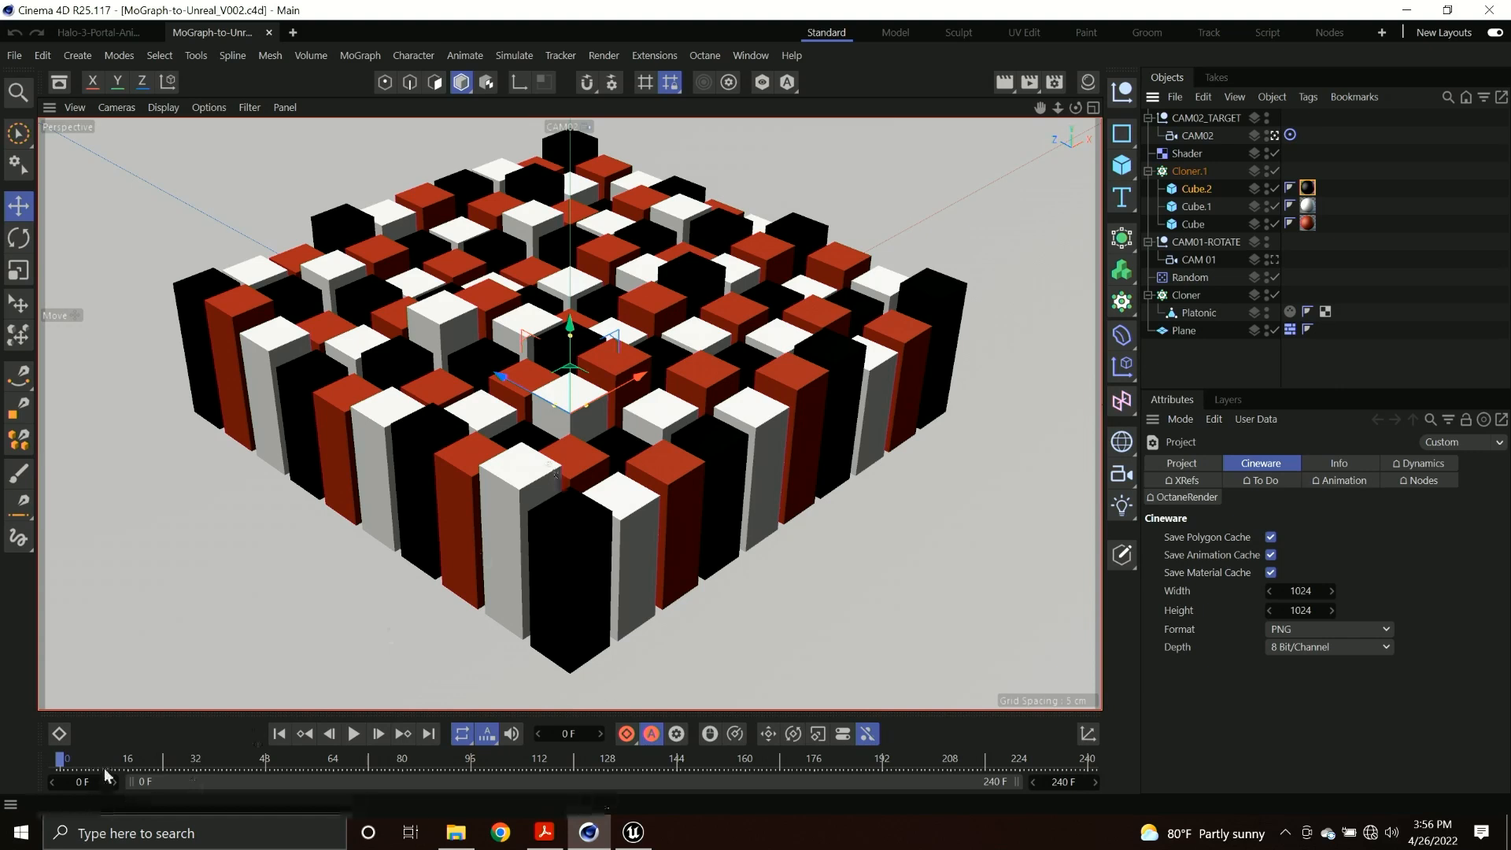
# Play the MoGraph animation through CAM02, then switch the view to CAM 01 and play it again, stopping at frame 194.
pyautogui.click(354, 737)
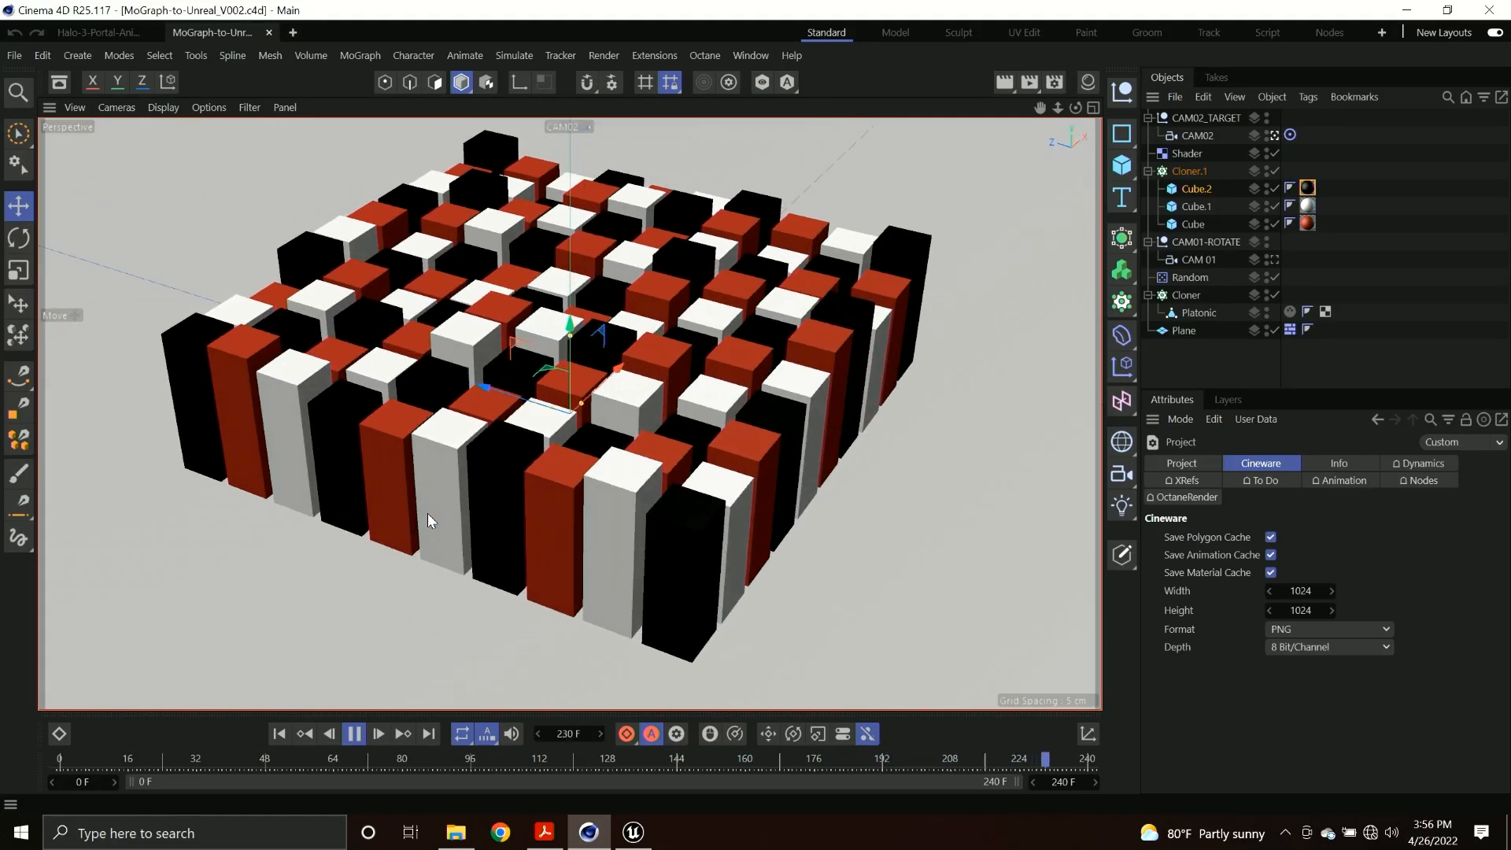
pyautogui.press('9')
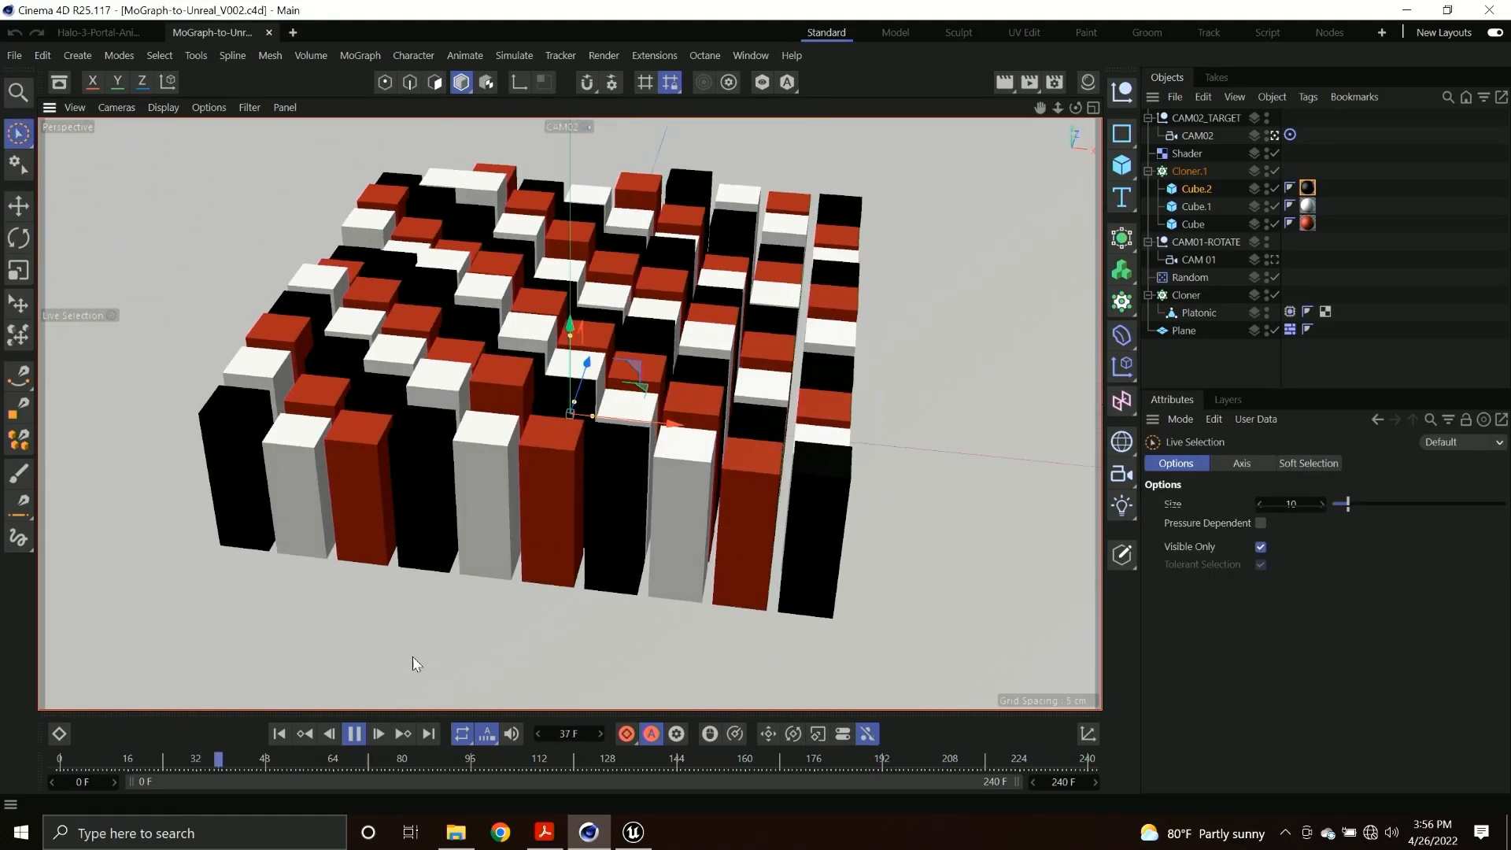
pyautogui.press('F8')
pyautogui.click(589, 127)
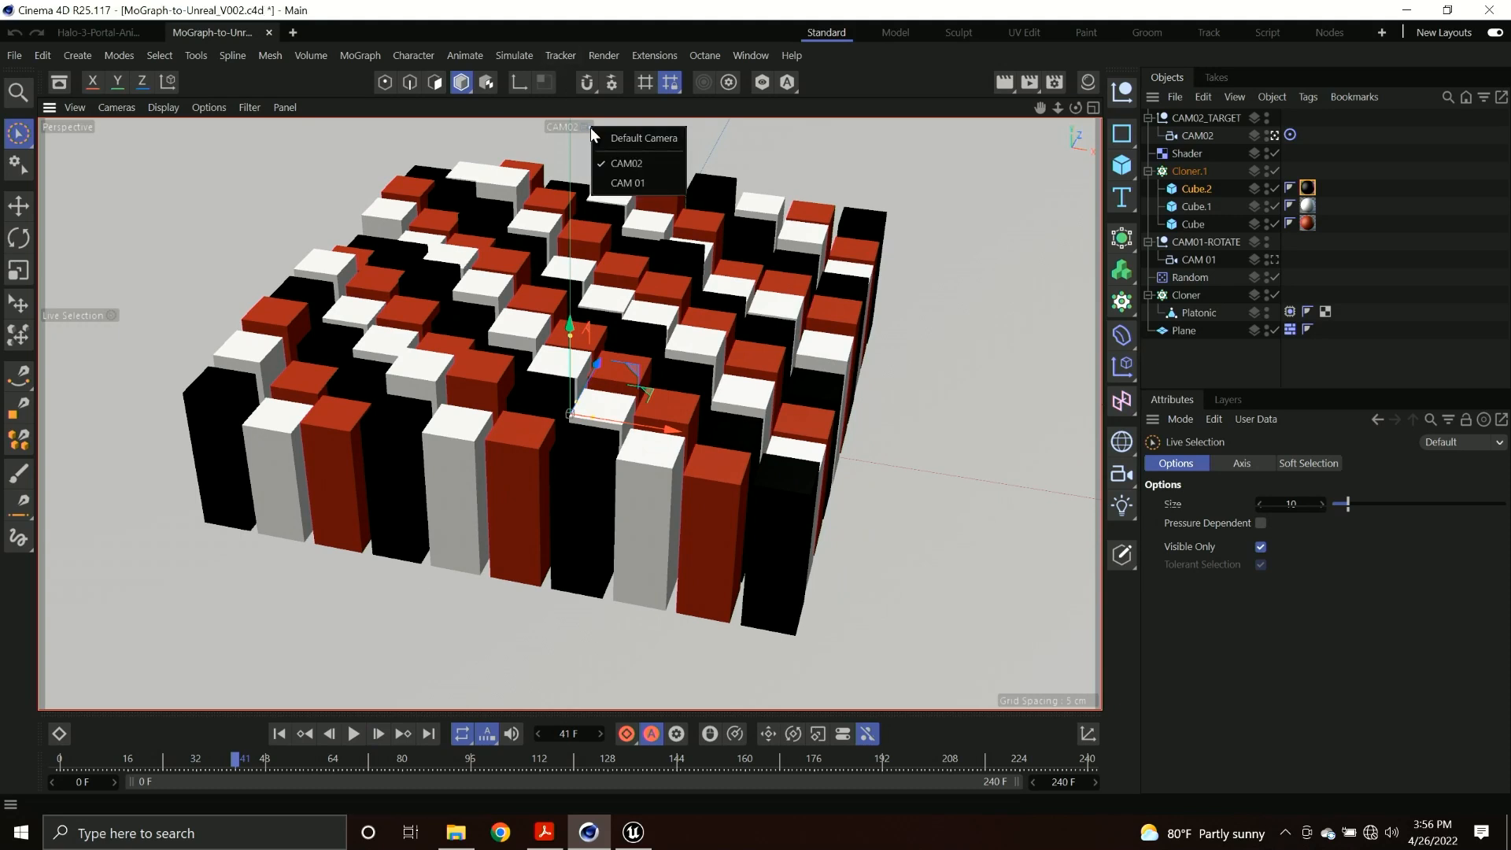
pyautogui.click(627, 182)
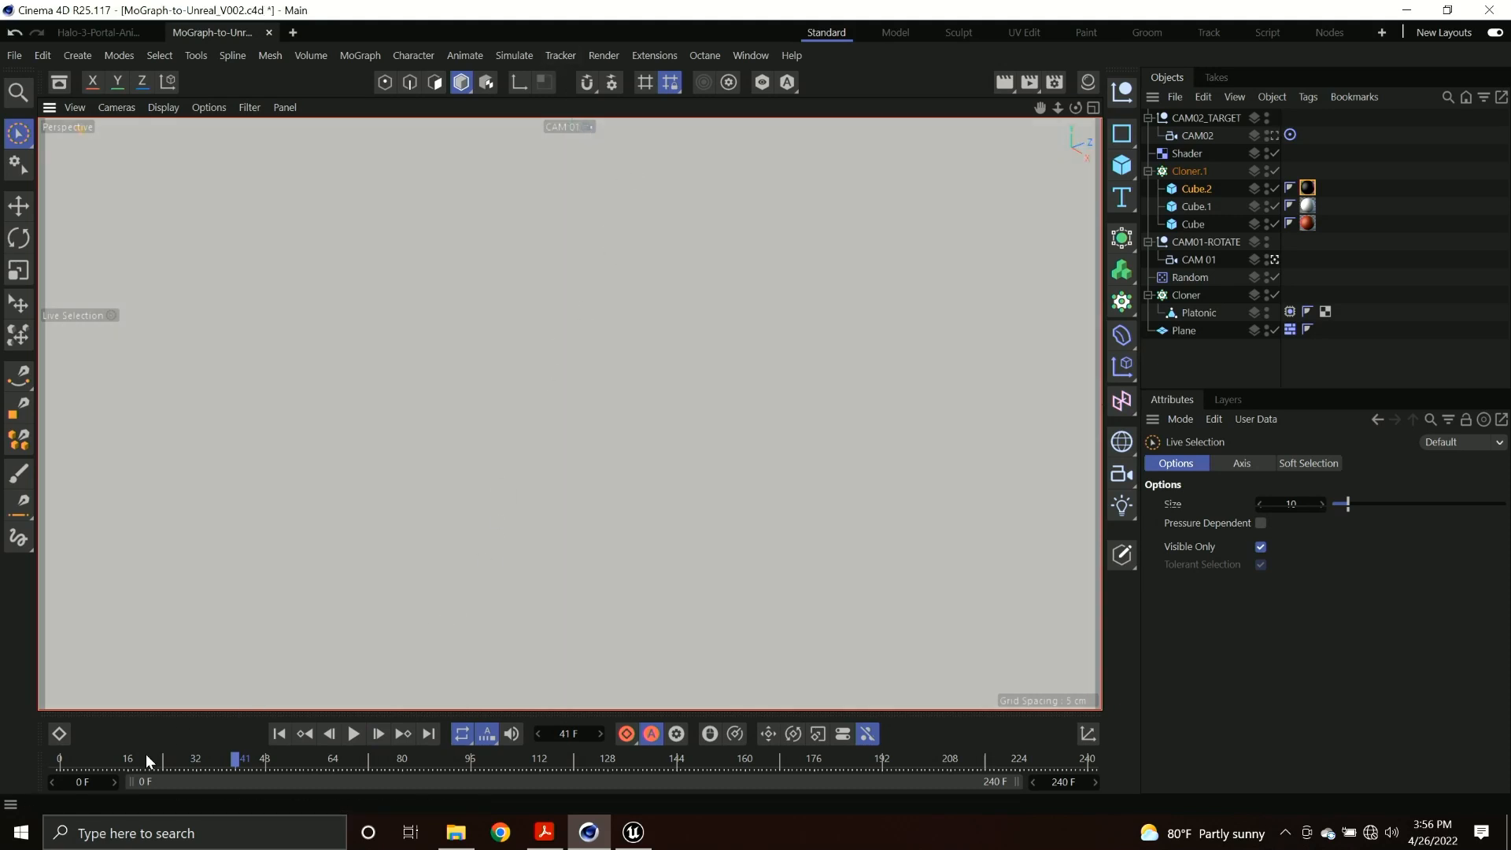
pyautogui.press('F8')
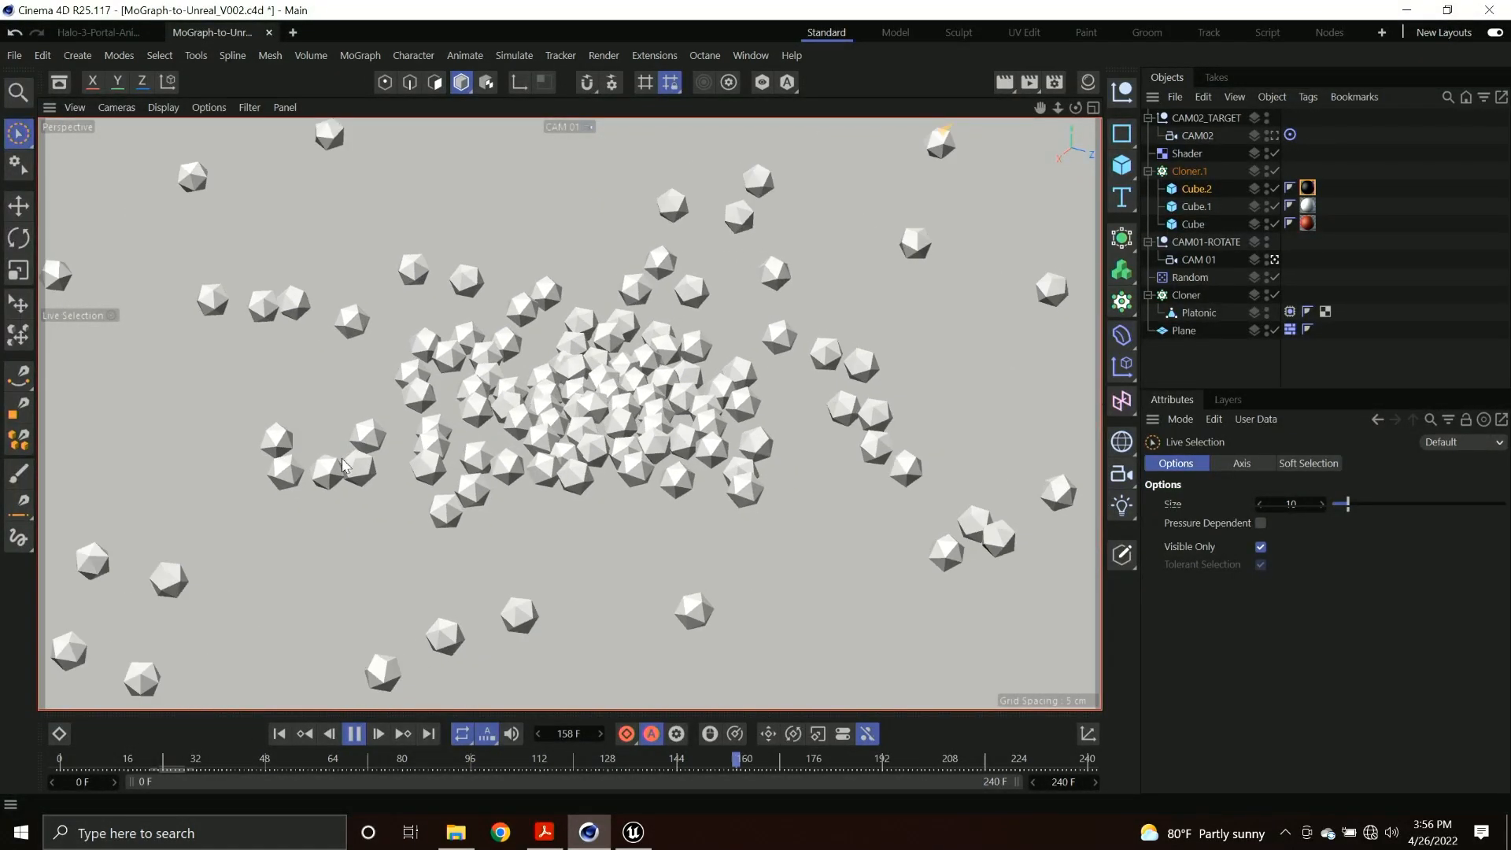
pyautogui.press('F8')
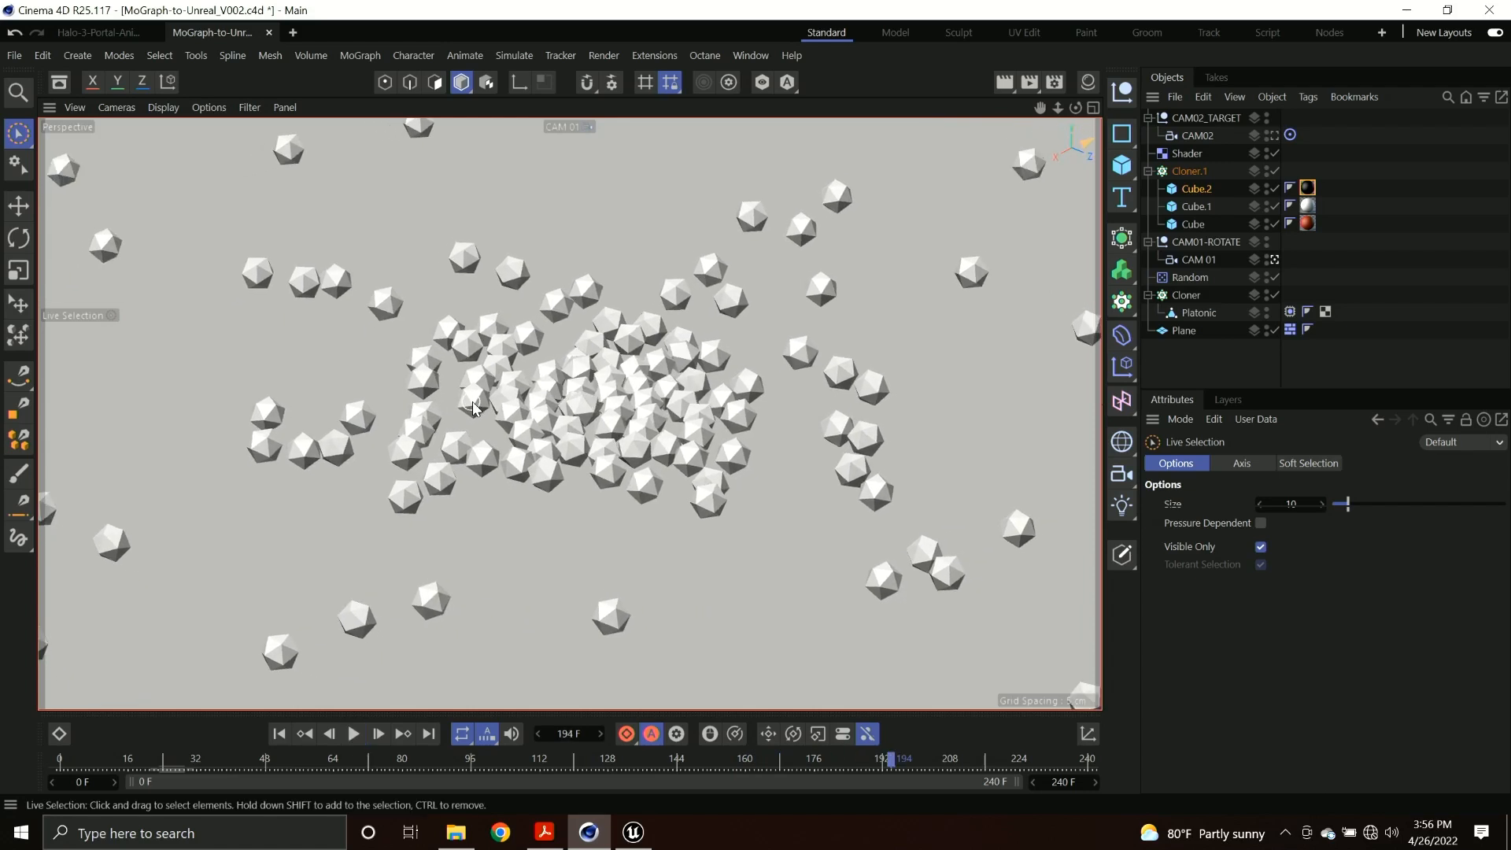
# Check the level loading in Unreal Editor, return to Cinema 4D, and frame the cube grid through the Default Camera.
pyautogui.hotkey('alt', 'Tab')
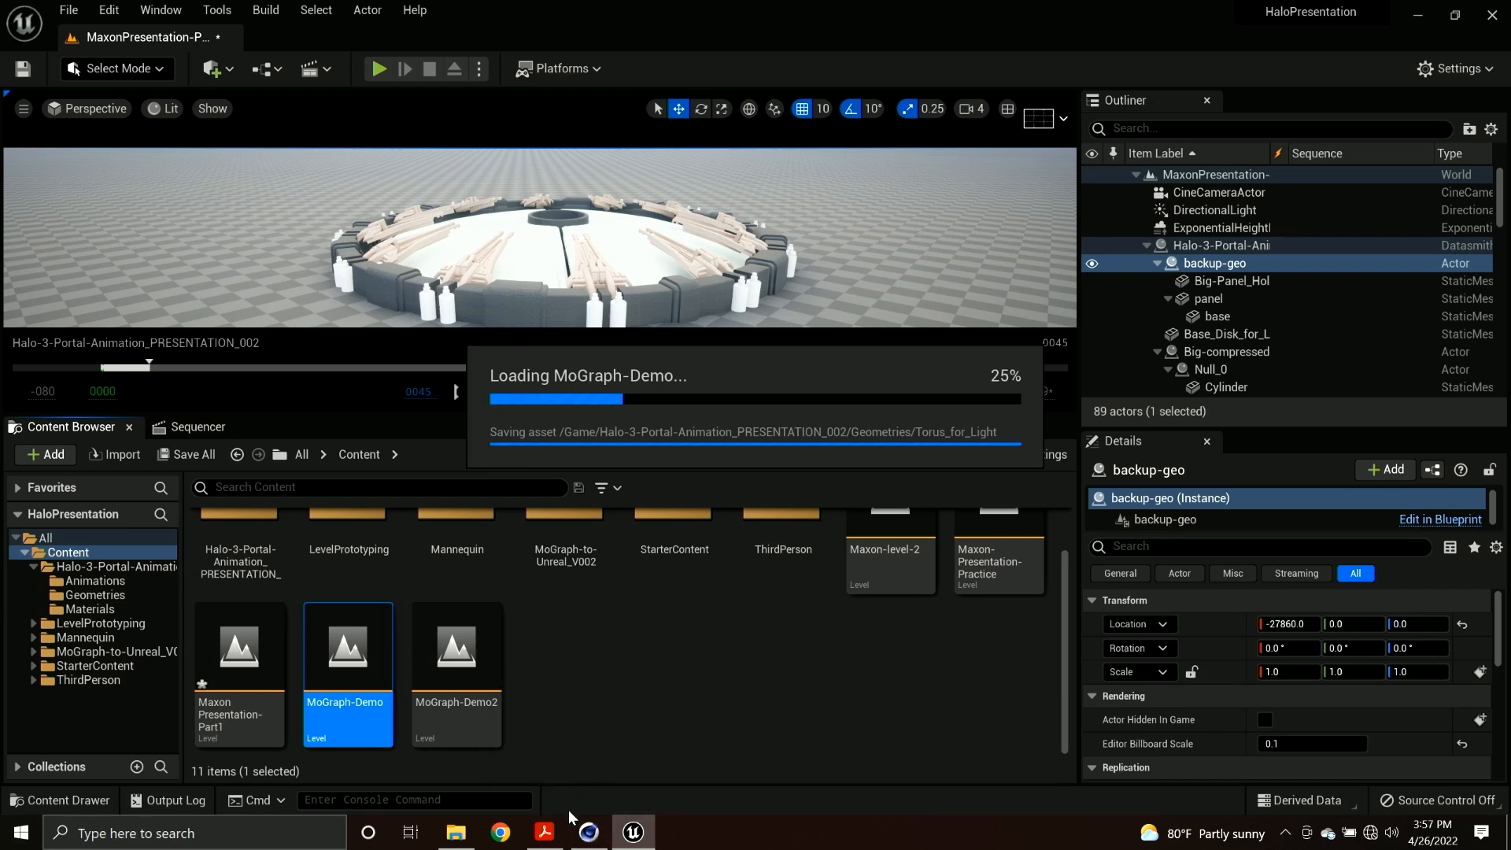
pyautogui.click(589, 834)
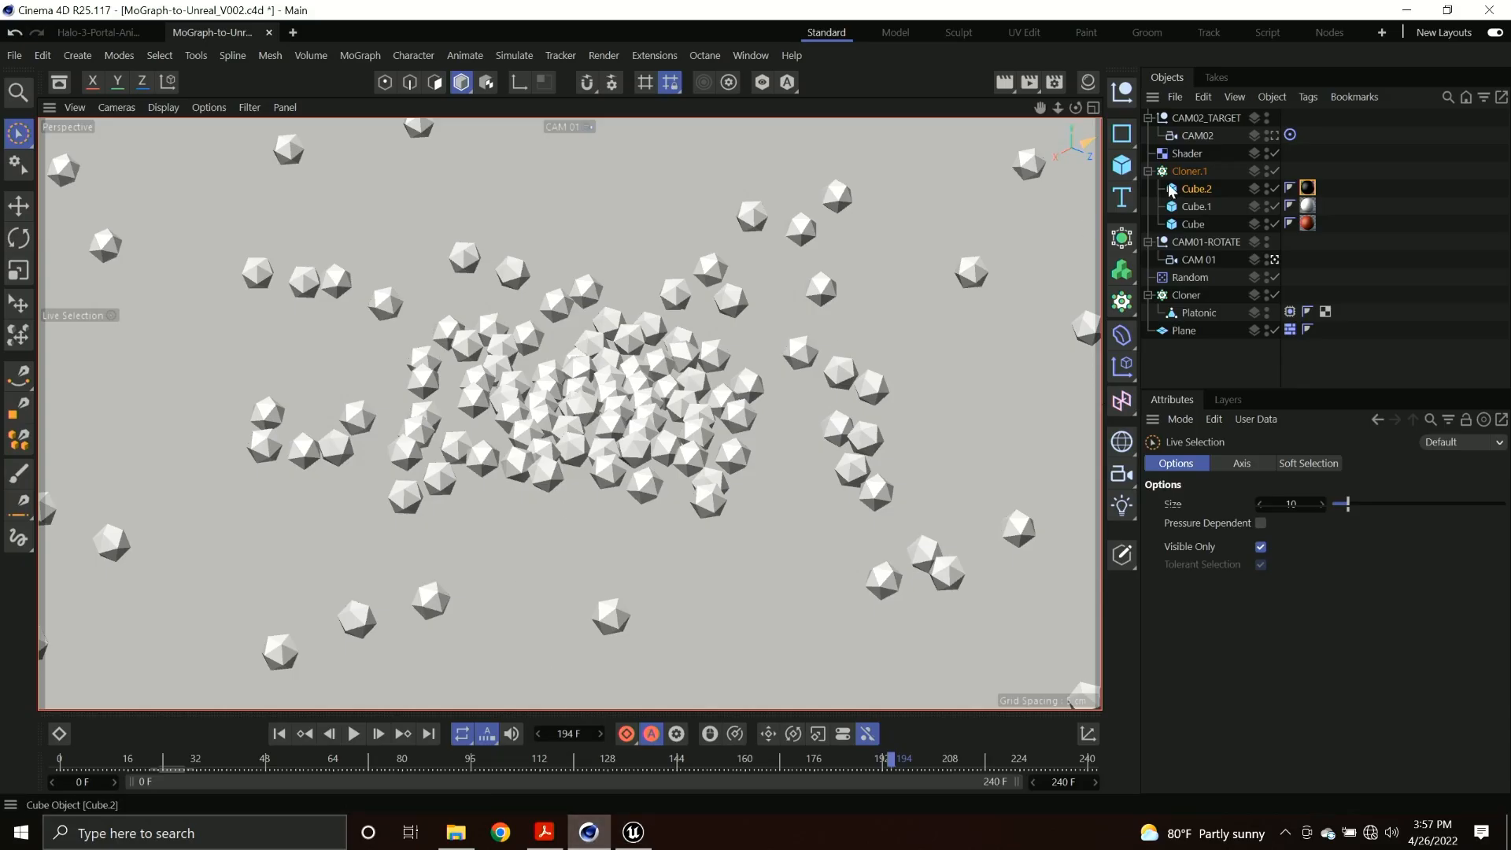
pyautogui.click(583, 127)
pyautogui.click(622, 140)
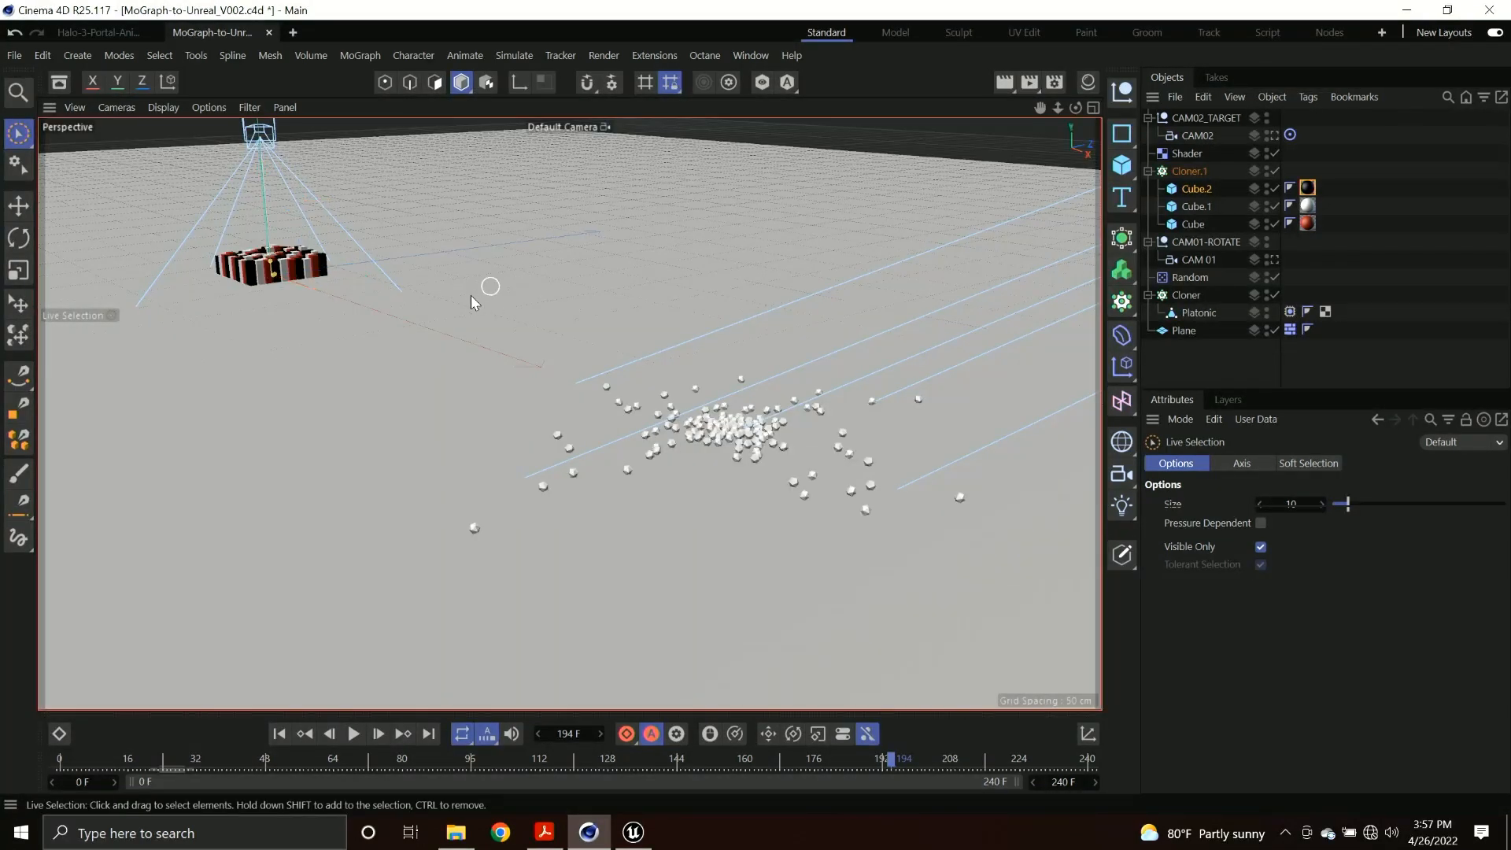
pyautogui.press('o')
pyautogui.scroll(5, 535, 398)
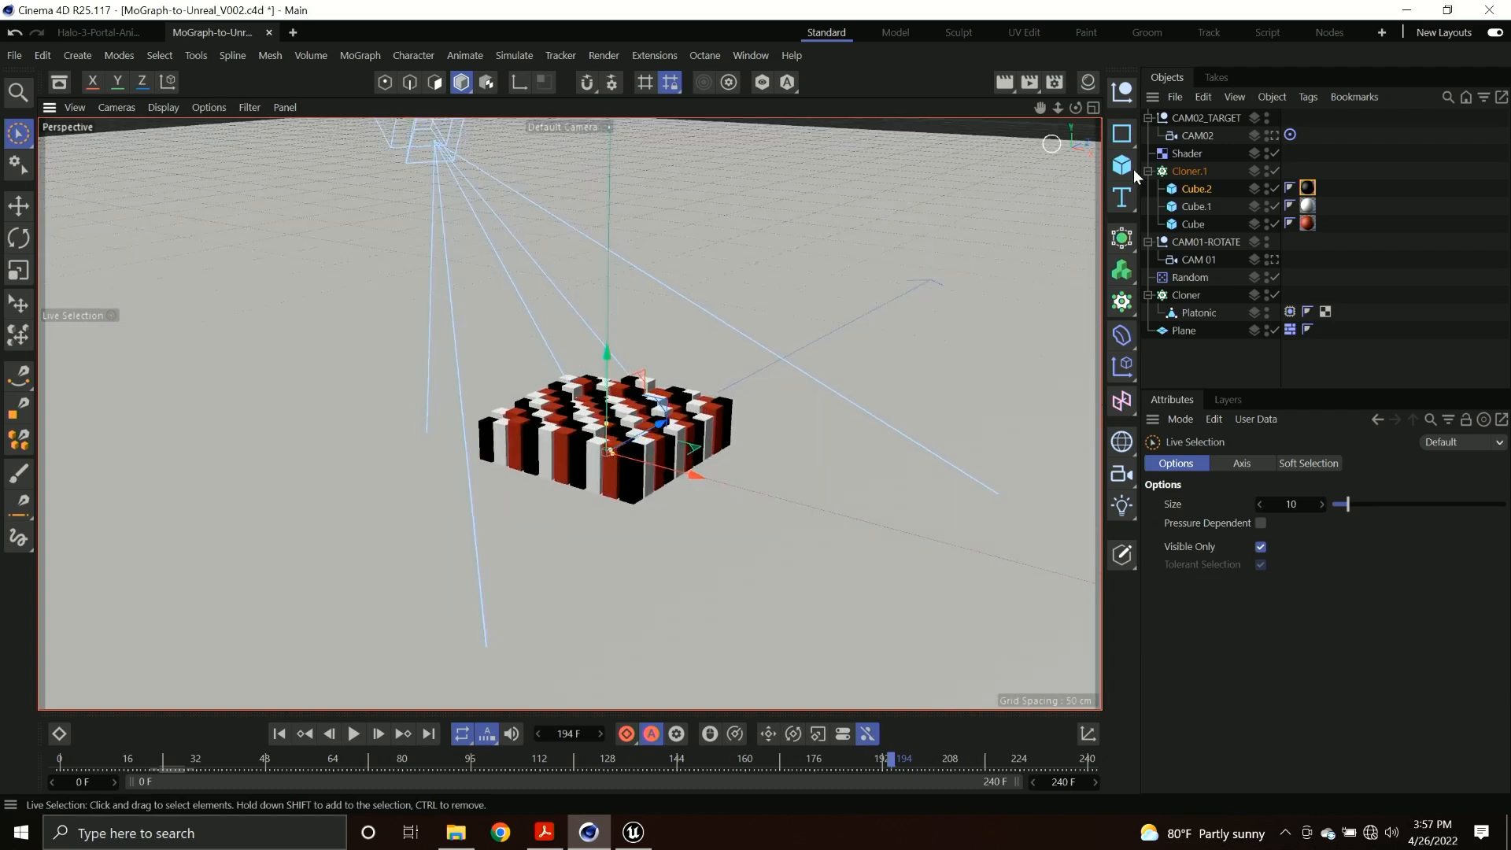
# Examine the Noise settings in the Shader effector's shading and scrub the cube animation to frame 79.
pyautogui.click(1185, 157)
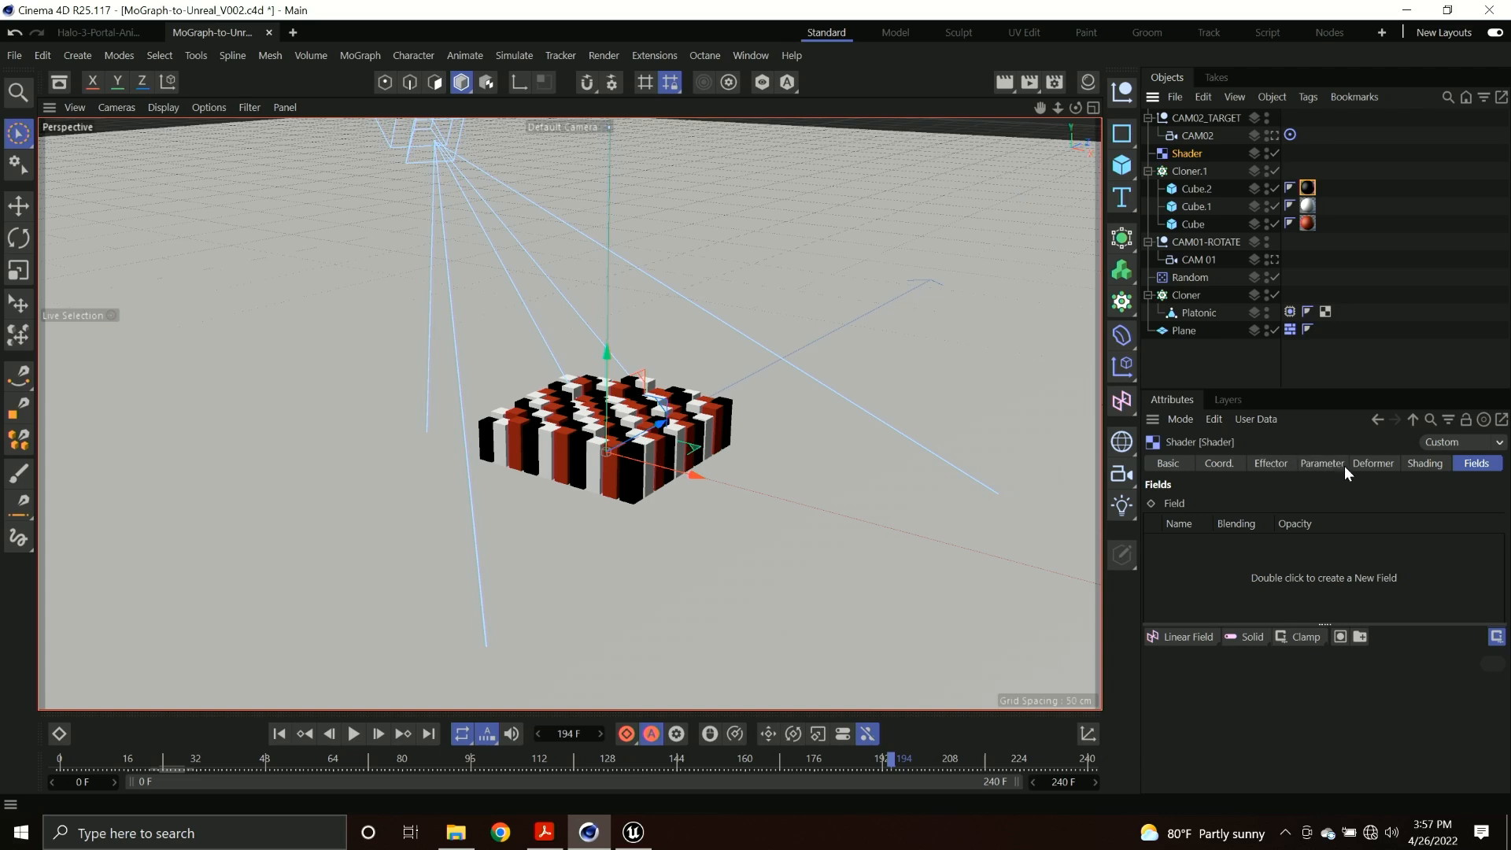
pyautogui.click(1430, 463)
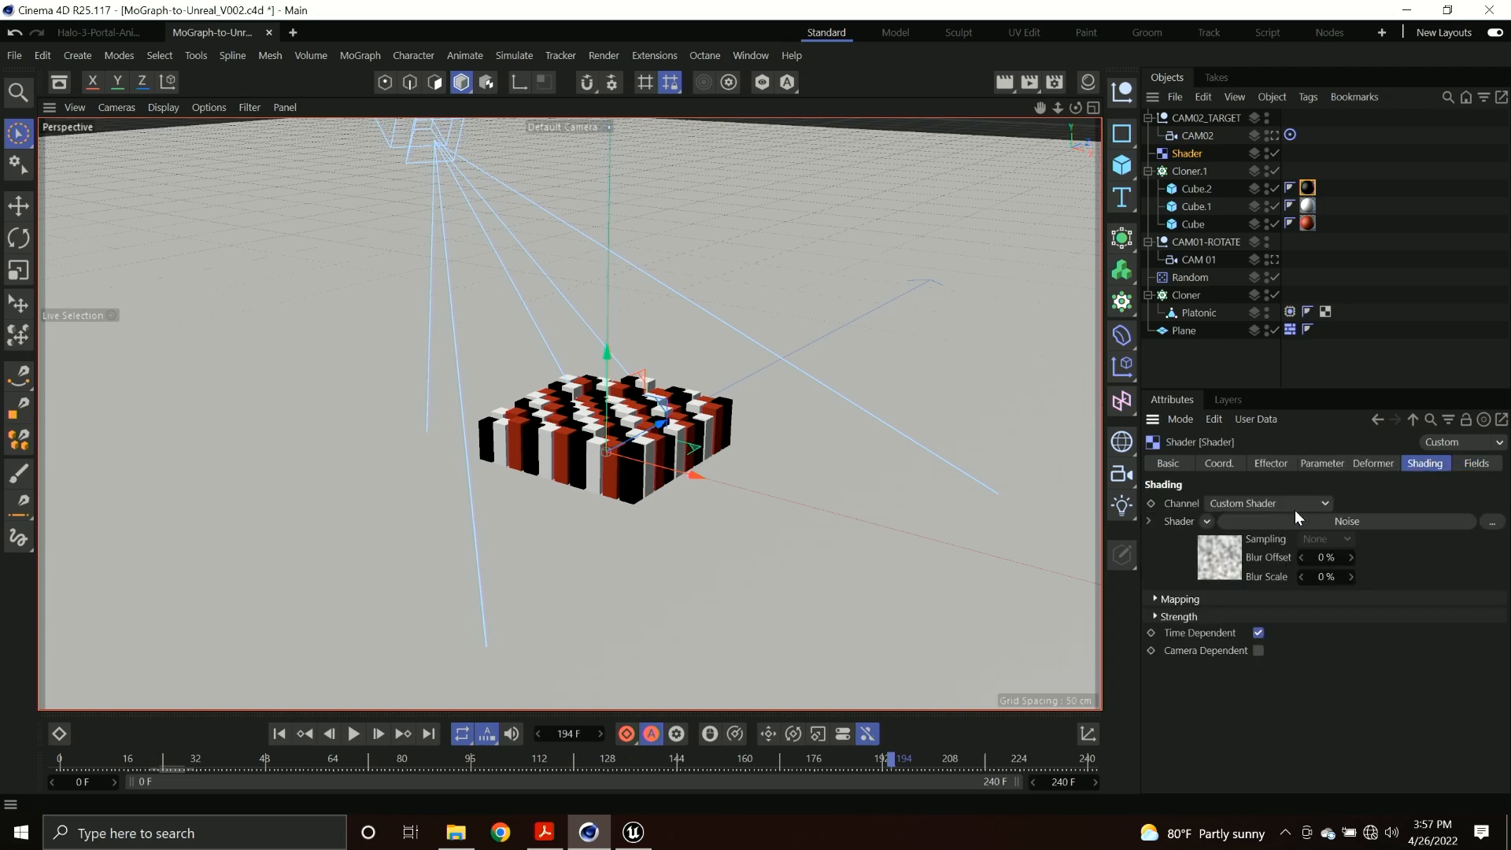
pyautogui.click(1213, 551)
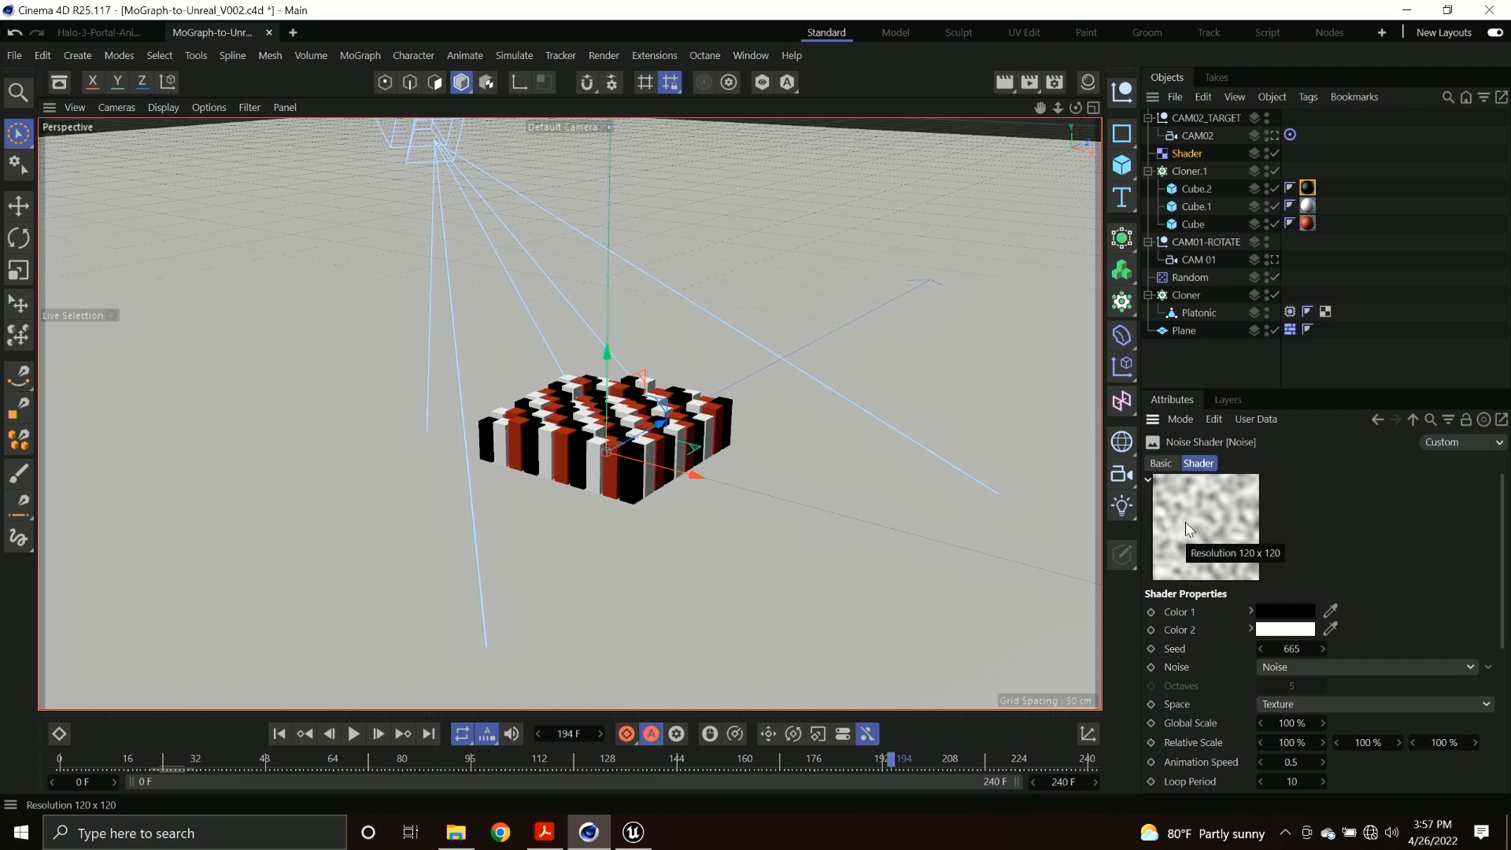
pyautogui.scroll(-5, 1193, 551)
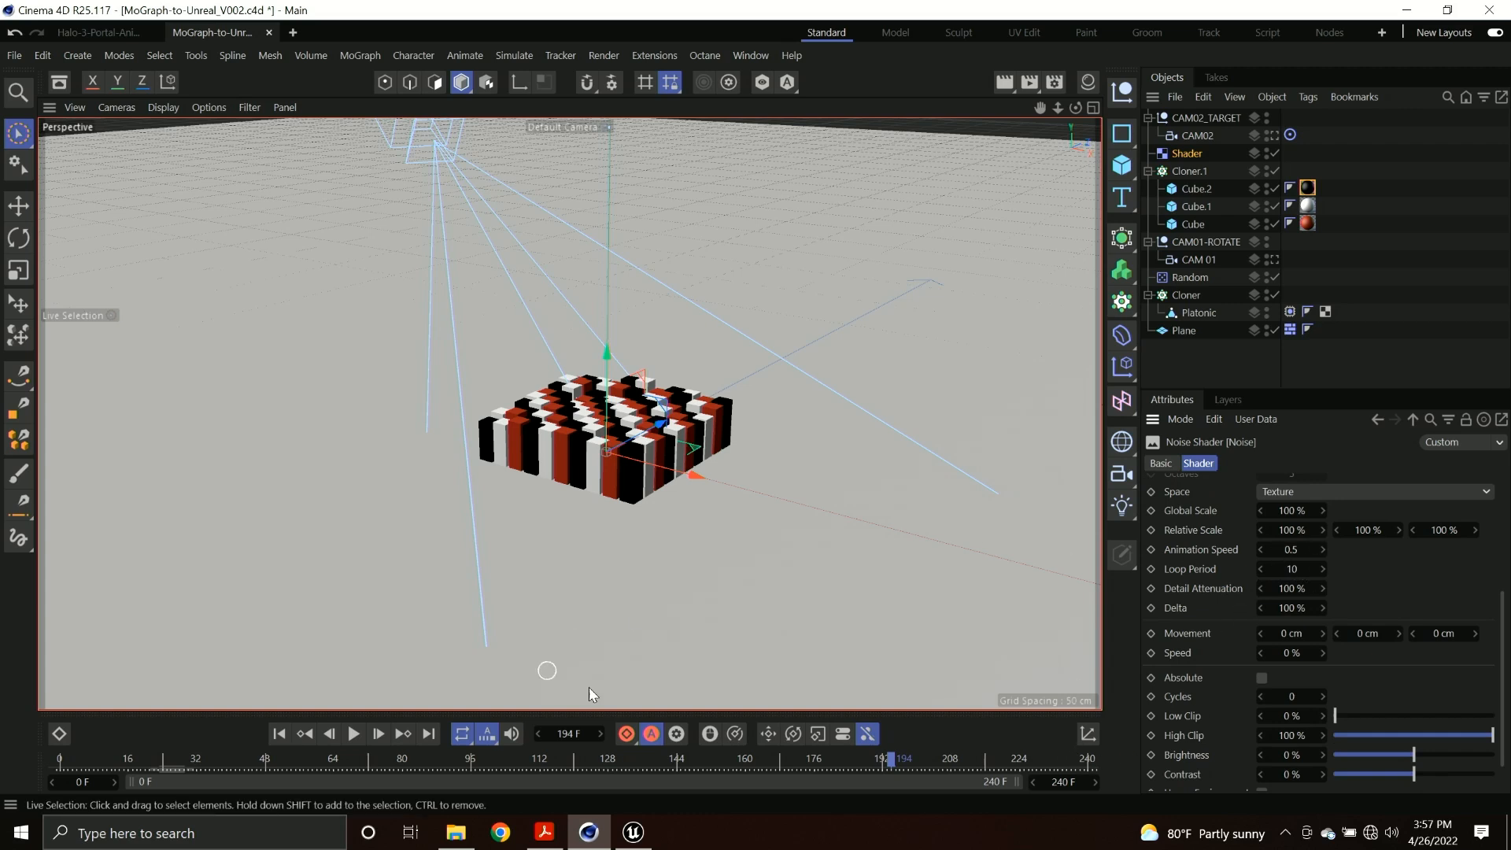
pyautogui.moveTo(81, 761); pyautogui.dragTo(398, 762)
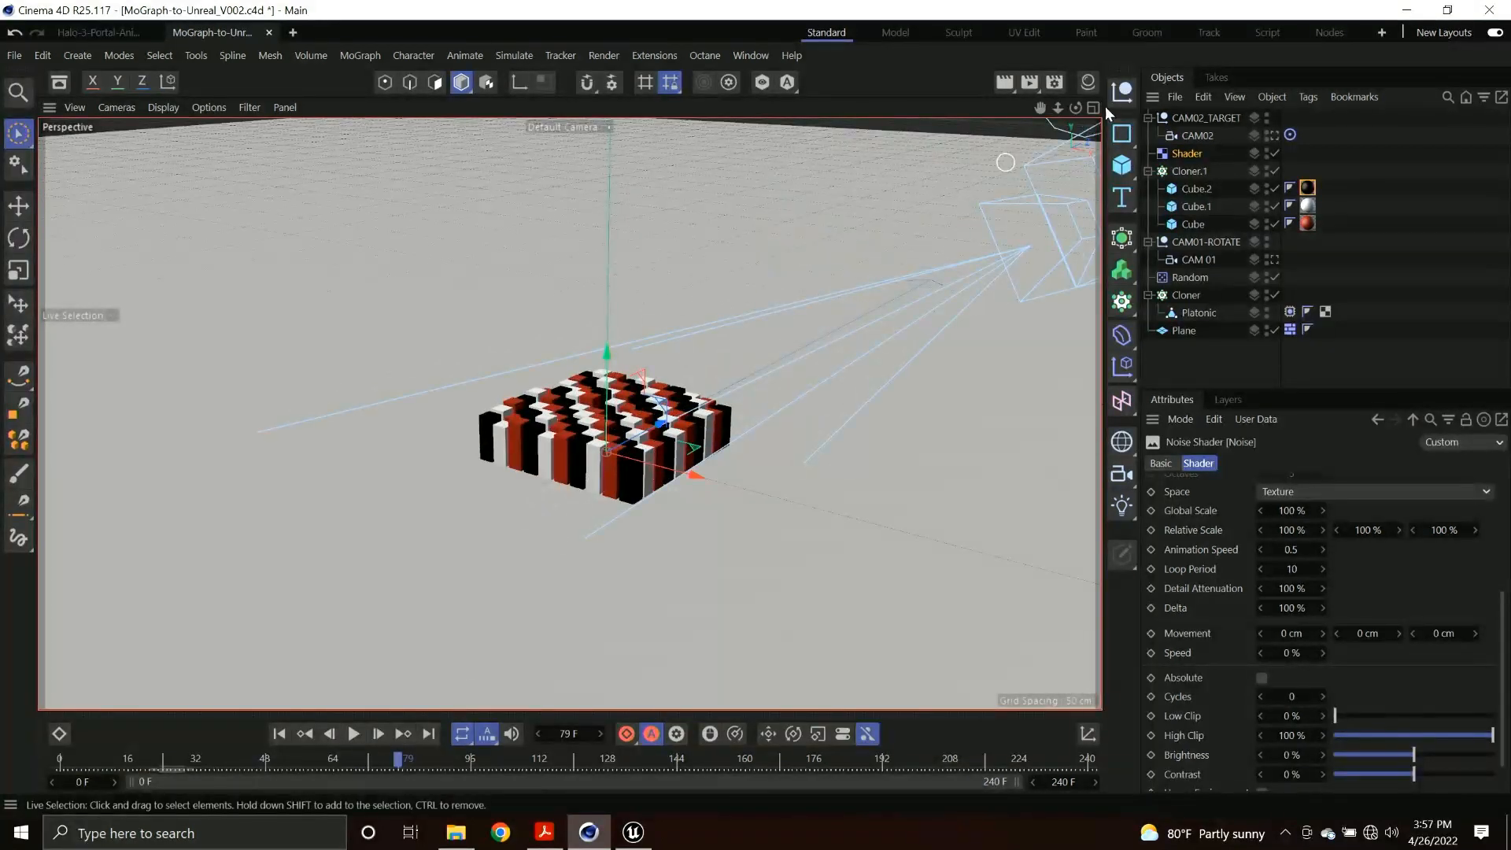
# Inspect the CAM01-ROTATE and CAM02_TARGET camera nulls and scrub the camera animation to frame 194.
pyautogui.click(1212, 244)
pyautogui.keyDown('alt'); pyautogui.moveTo(607, 339); pyautogui.dragTo(588, 414); pyautogui.keyUp('alt')
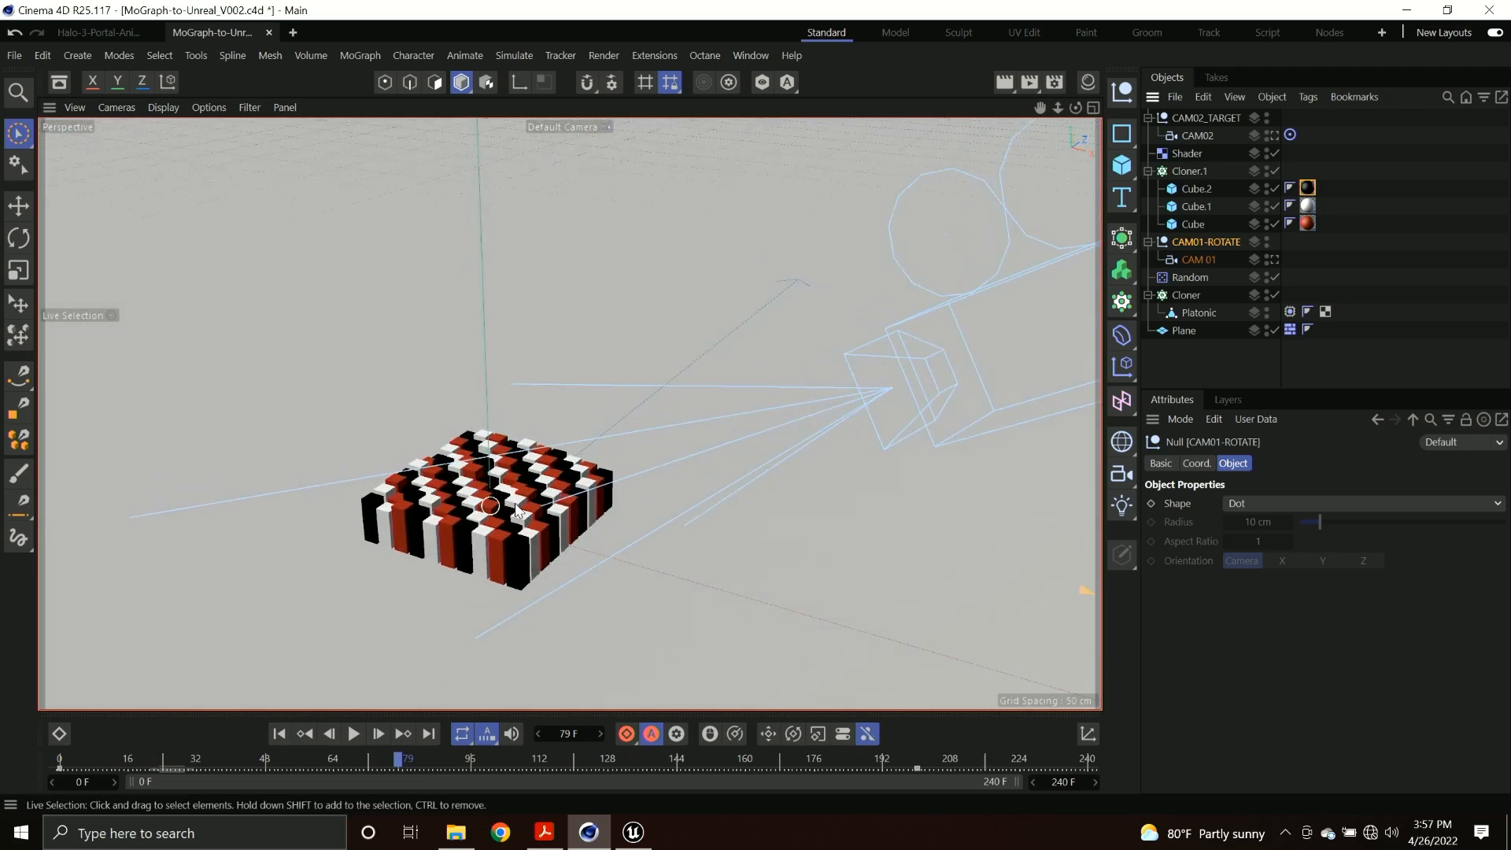
pyautogui.click(1202, 121)
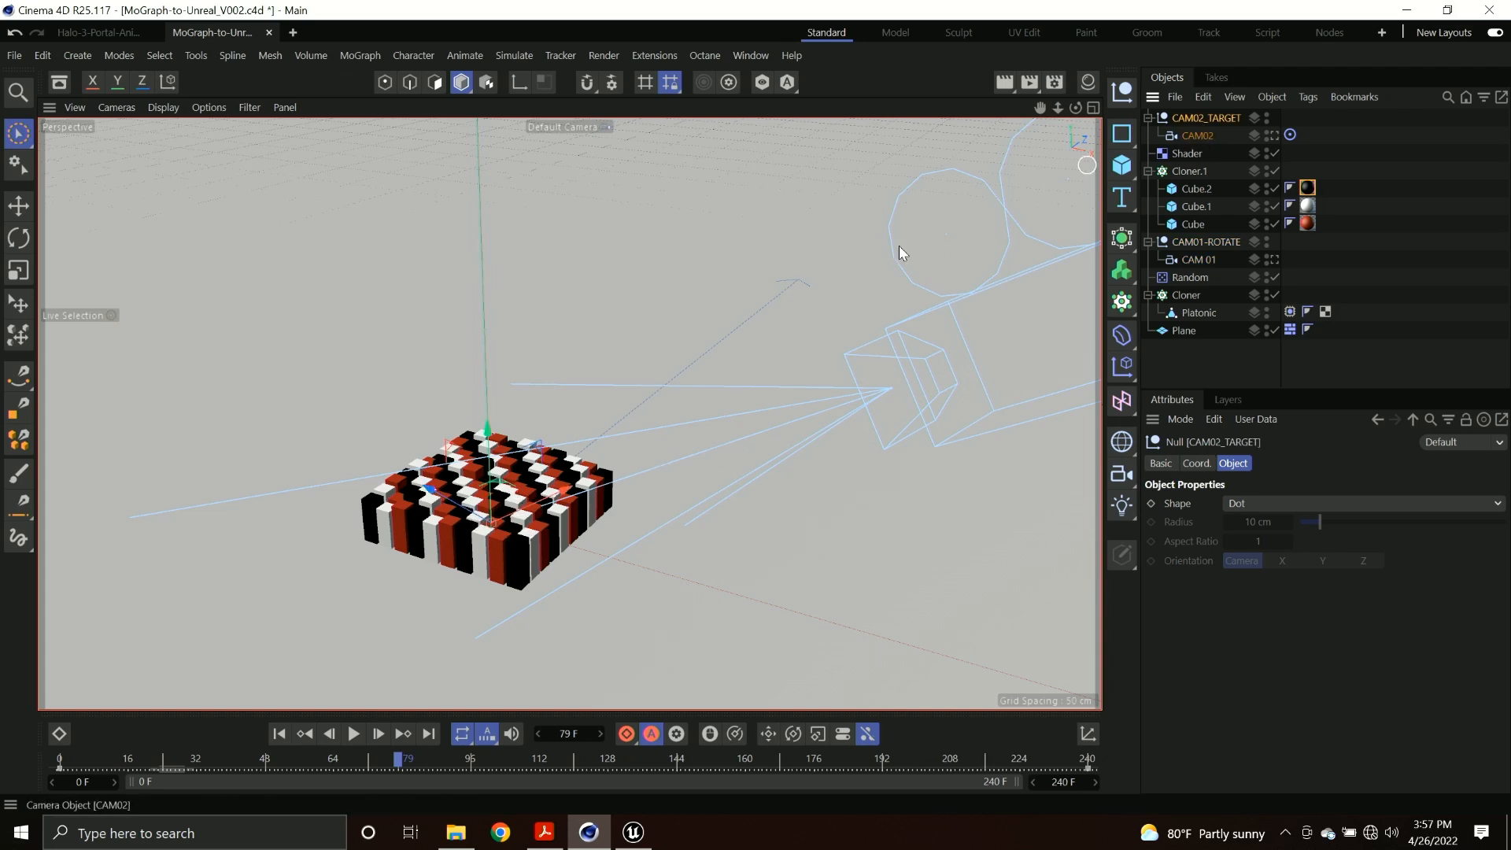
pyautogui.moveTo(320, 770); pyautogui.dragTo(891, 727)
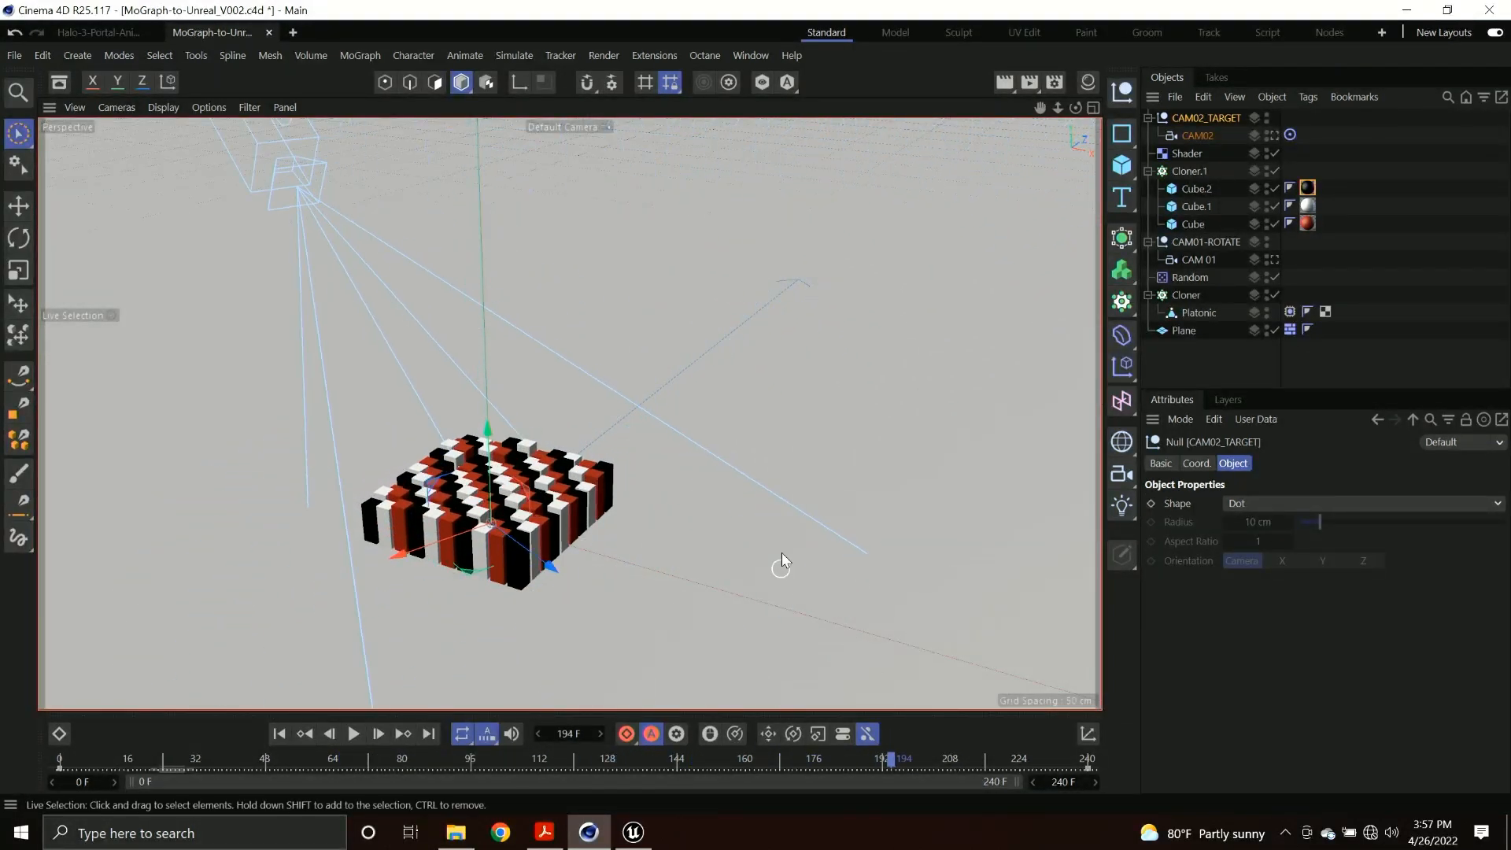
# View the cube grid and the Platonic clones together in the scene, and scrub the animation to frame 101.
pyautogui.keyDown('alt'); pyautogui.moveTo(786, 555); pyautogui.dragTo(587, 512, button='middle'); pyautogui.keyUp('alt')
pyautogui.keyDown('alt'); pyautogui.moveTo(737, 521); pyautogui.dragTo(634, 523, button='right'); pyautogui.keyUp('alt')
pyautogui.keyDown('alt'); pyautogui.moveTo(658, 524); pyautogui.dragTo(361, 456, button='middle'); pyautogui.keyUp('alt')
pyautogui.keyDown('alt'); pyautogui.moveTo(731, 513); pyautogui.dragTo(668, 498, button='right'); pyautogui.keyUp('alt')
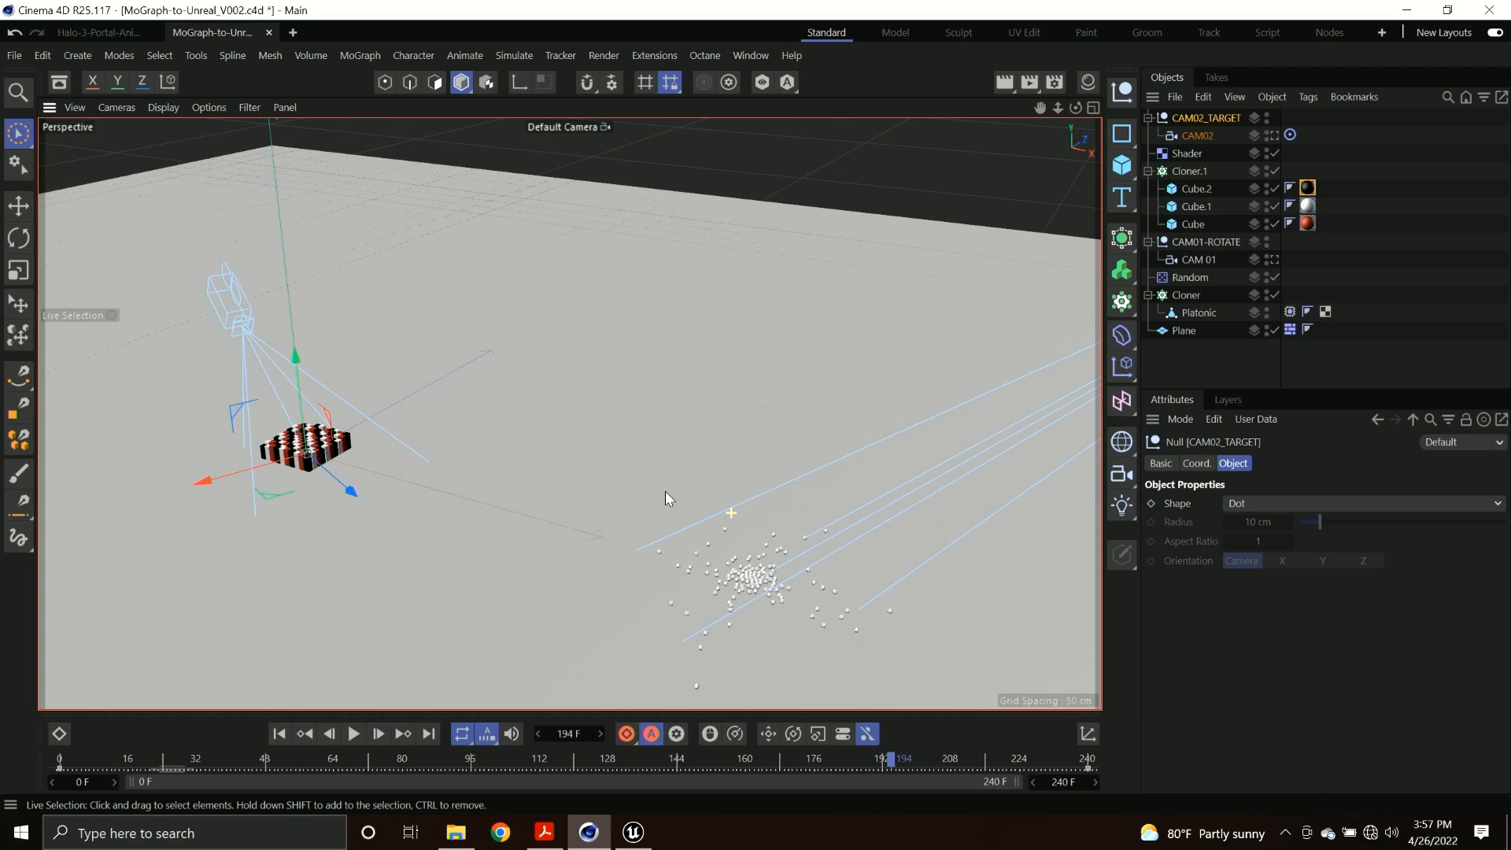
pyautogui.keyDown('alt'); pyautogui.moveTo(657, 561); pyautogui.dragTo(462, 516, button='middle'); pyautogui.keyUp('alt')
pyautogui.moveTo(131, 767); pyautogui.dragTo(504, 734)
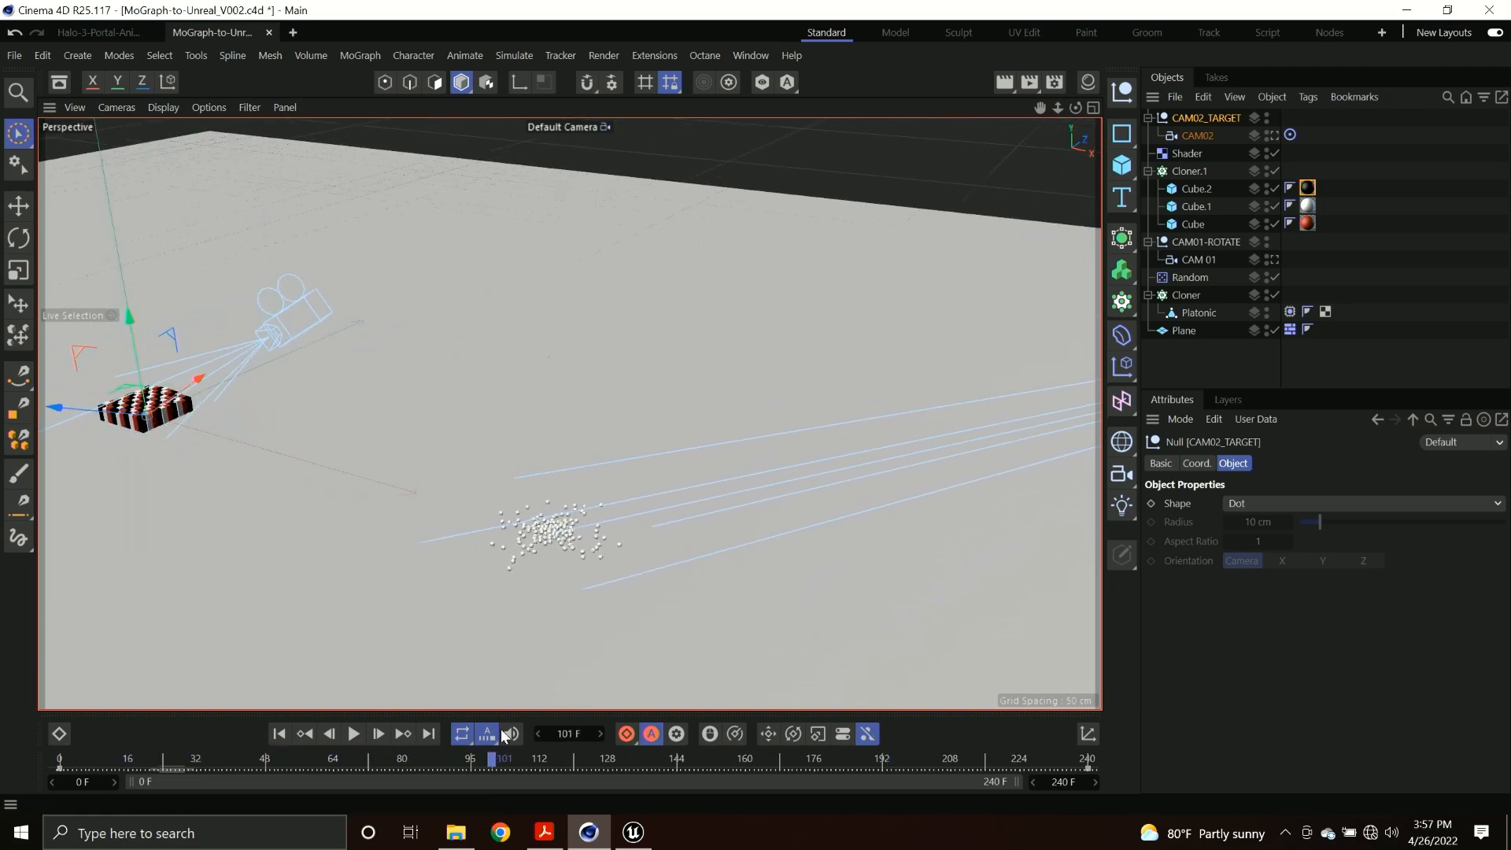
# Switch to Unreal Editor and enlarge the viewport of the MoGraph-Demo level.
pyautogui.click(621, 835)
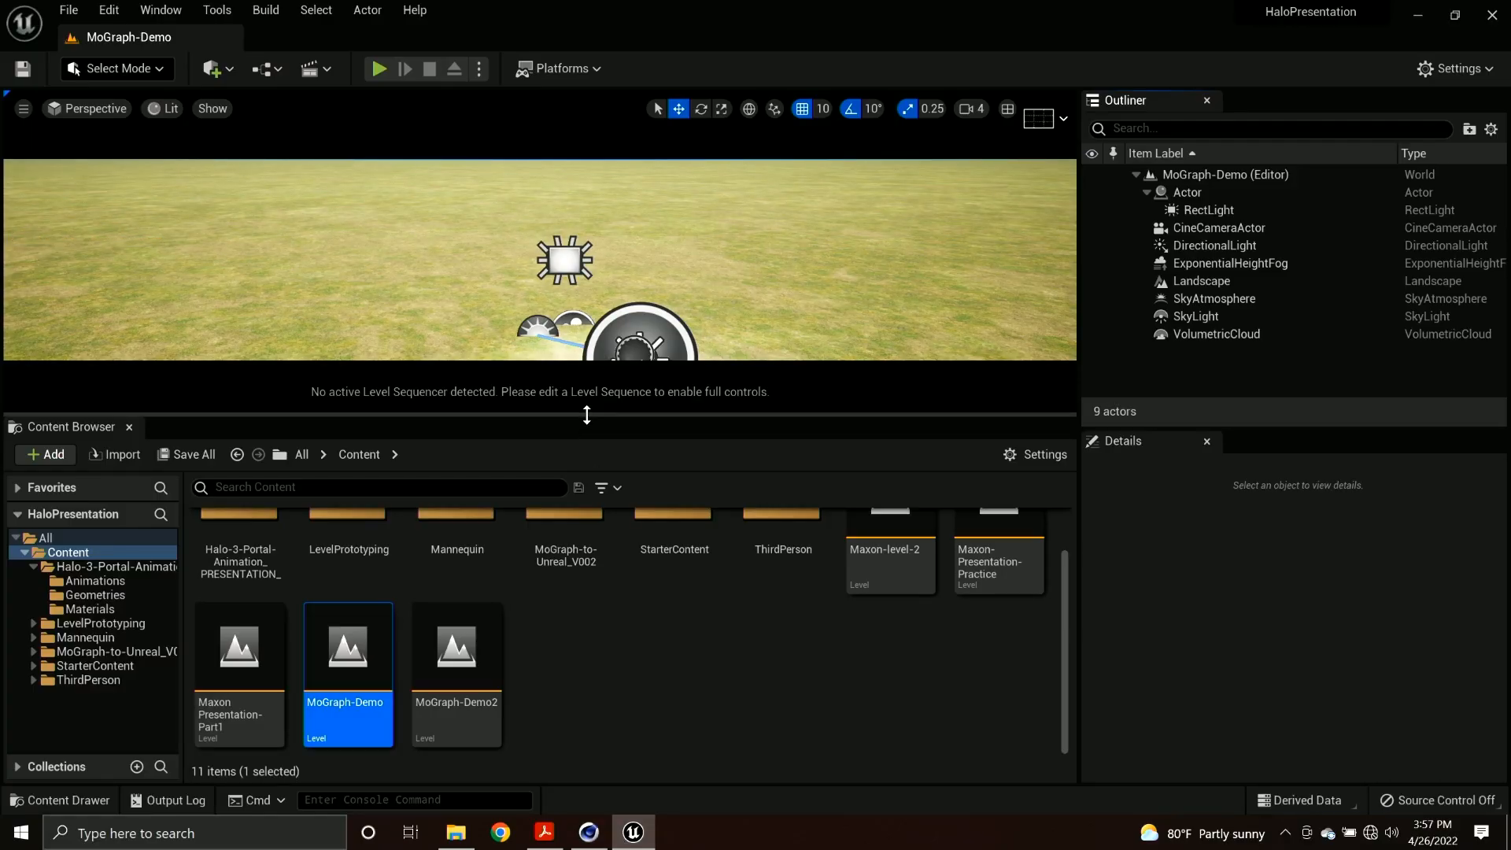
pyautogui.moveTo(586, 415); pyautogui.dragTo(569, 610)
pyautogui.moveTo(550, 456)
pyautogui.mouseDown(button='right')
pyautogui.moveTo(488, 402)
pyautogui.moveTo(543, 472)
pyautogui.moveTo(480, 452)
pyautogui.moveTo(551, 464)
pyautogui.moveTo(539, 488)
pyautogui.moveTo(563, 490)
pyautogui.moveTo(555, 441)
pyautogui.moveTo(523, 439)
pyautogui.moveTo(550, 442)
pyautogui.mouseUp(button='right')
pyautogui.press('w')
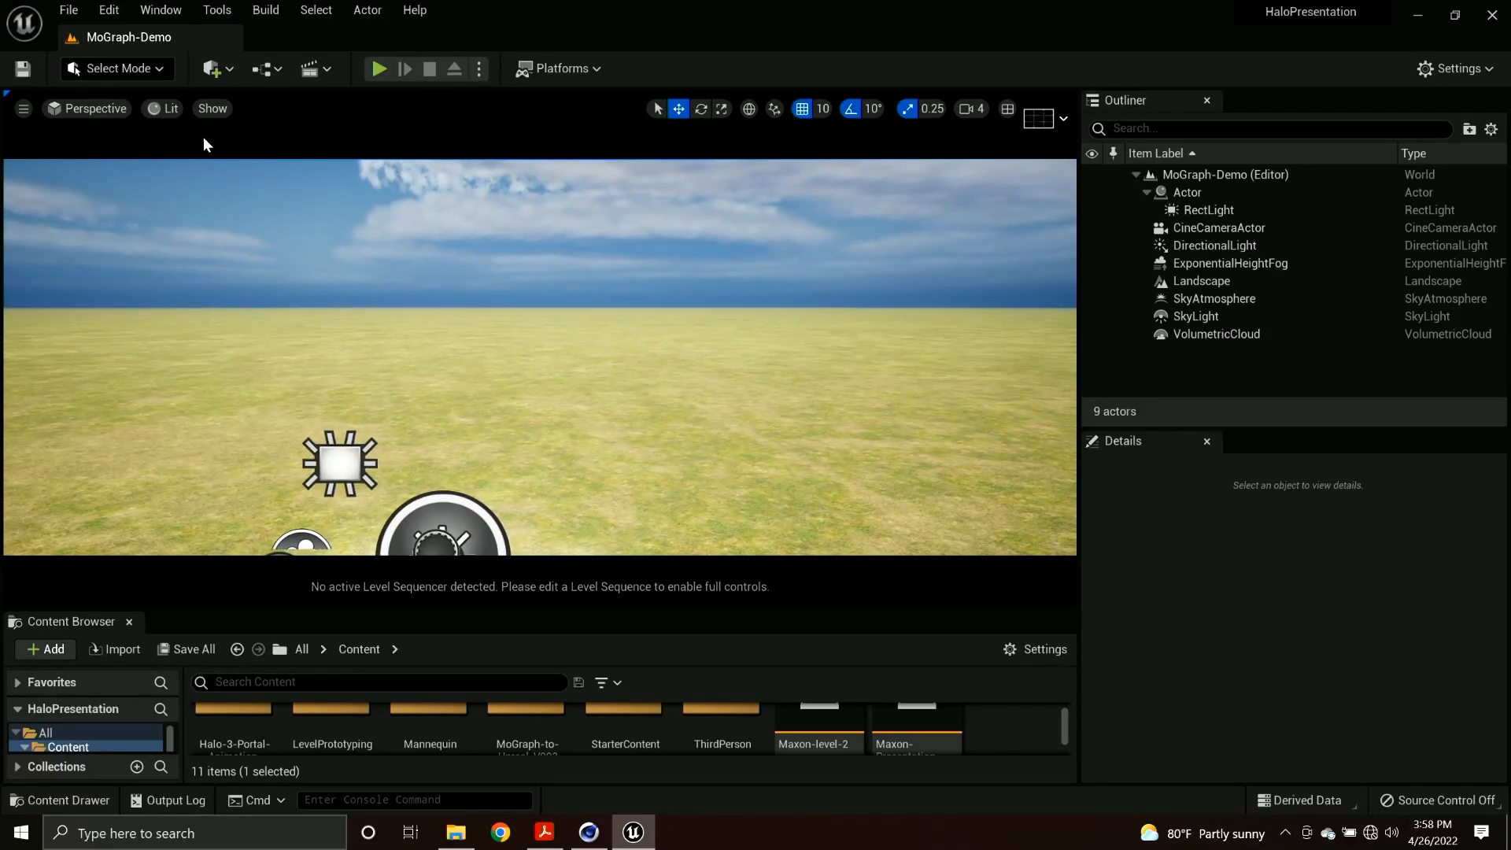
# Import MoGraph-to-Unreal_V002.c4d from the MoGraph-to-Unreal project folder into the Content folder as a Datasmith file.
pyautogui.click(210, 68)
pyautogui.moveTo(257, 247)
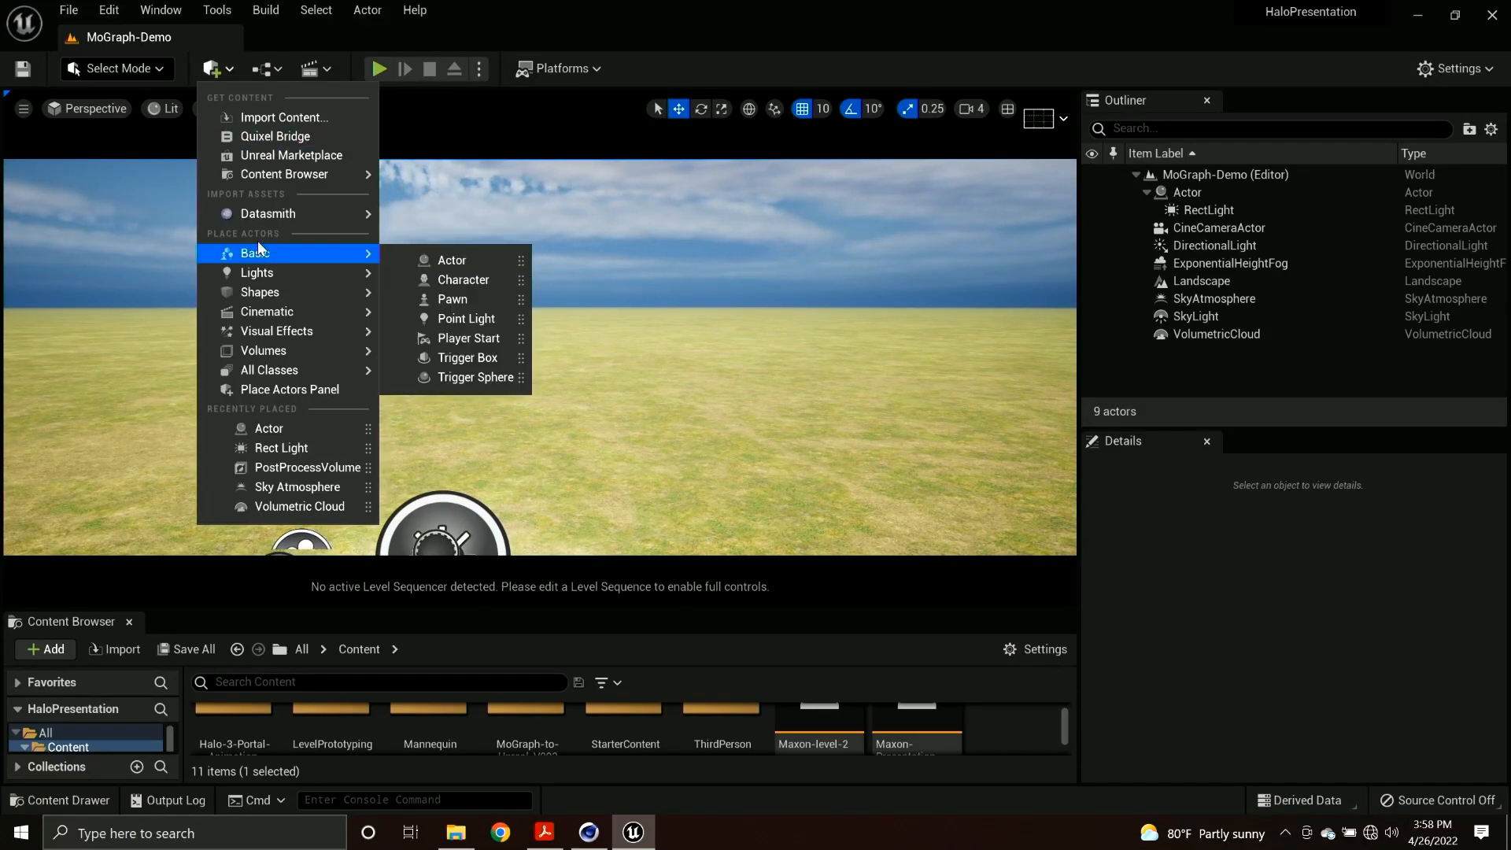
pyautogui.moveTo(270, 219)
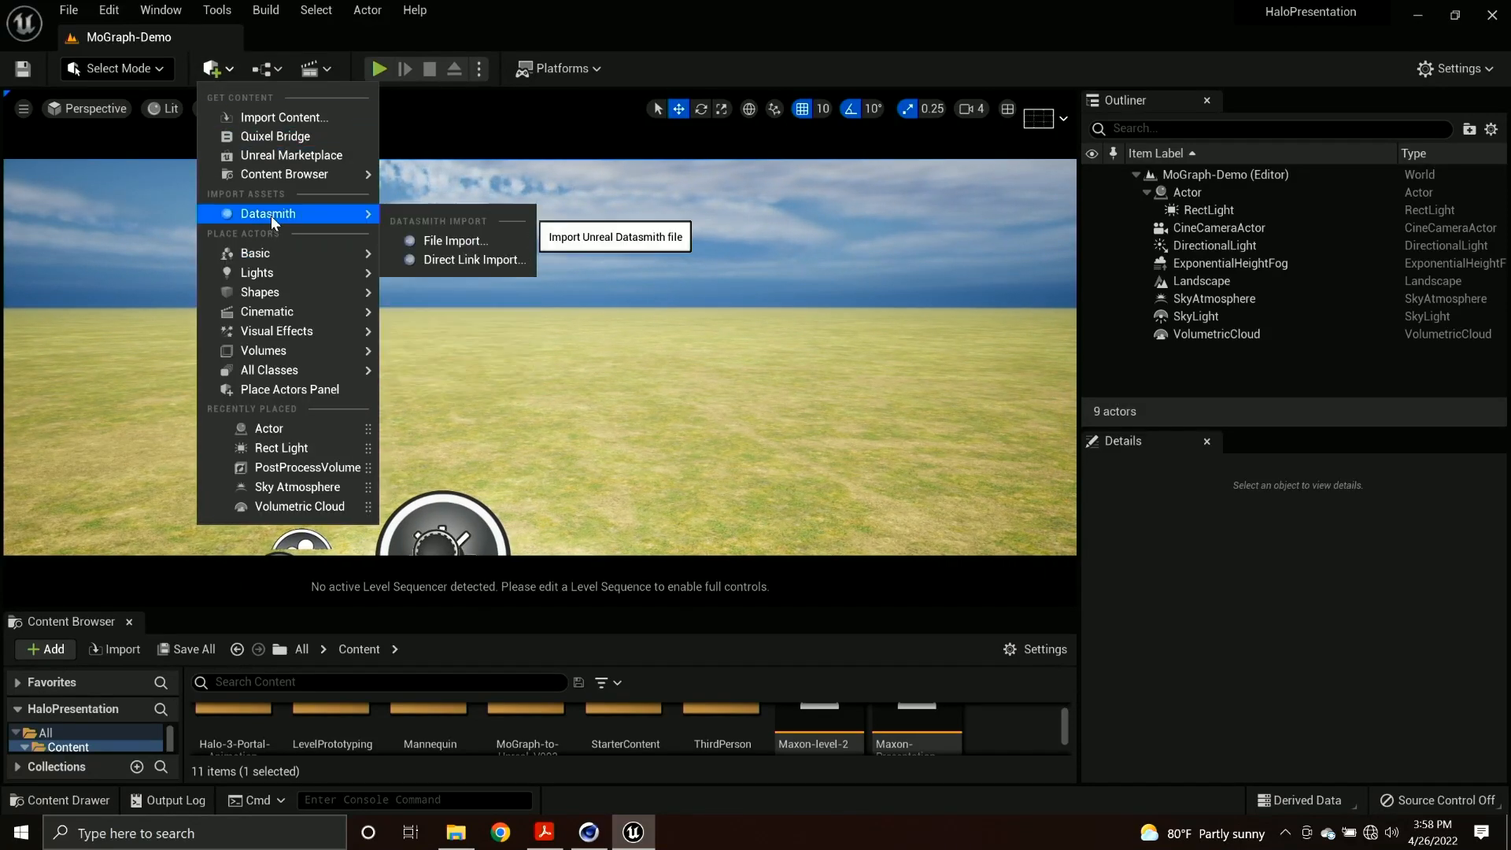
pyautogui.click(443, 237)
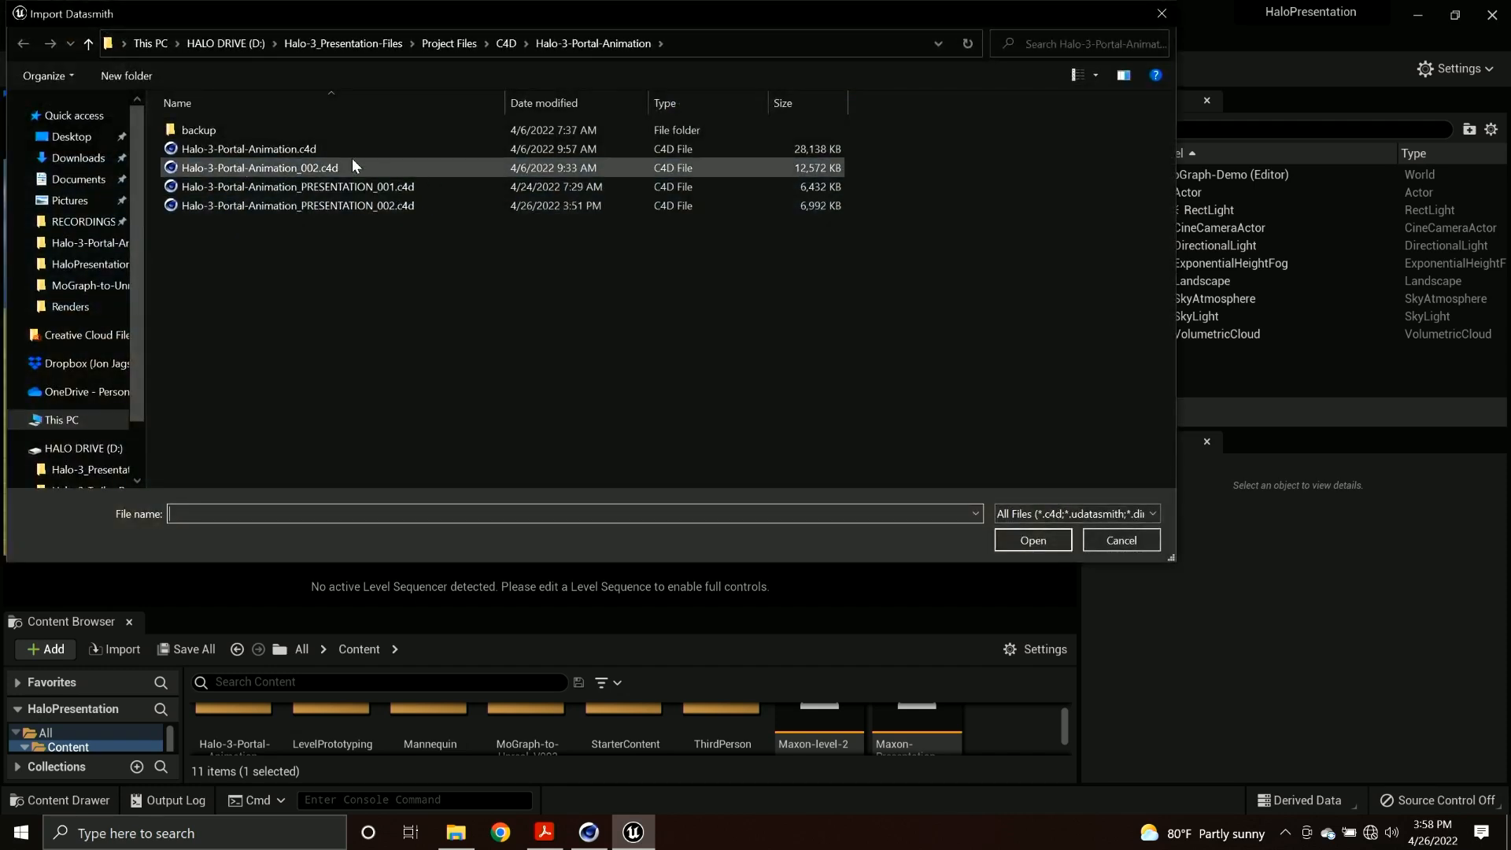
pyautogui.click(508, 45)
pyautogui.doubleClick(276, 168)
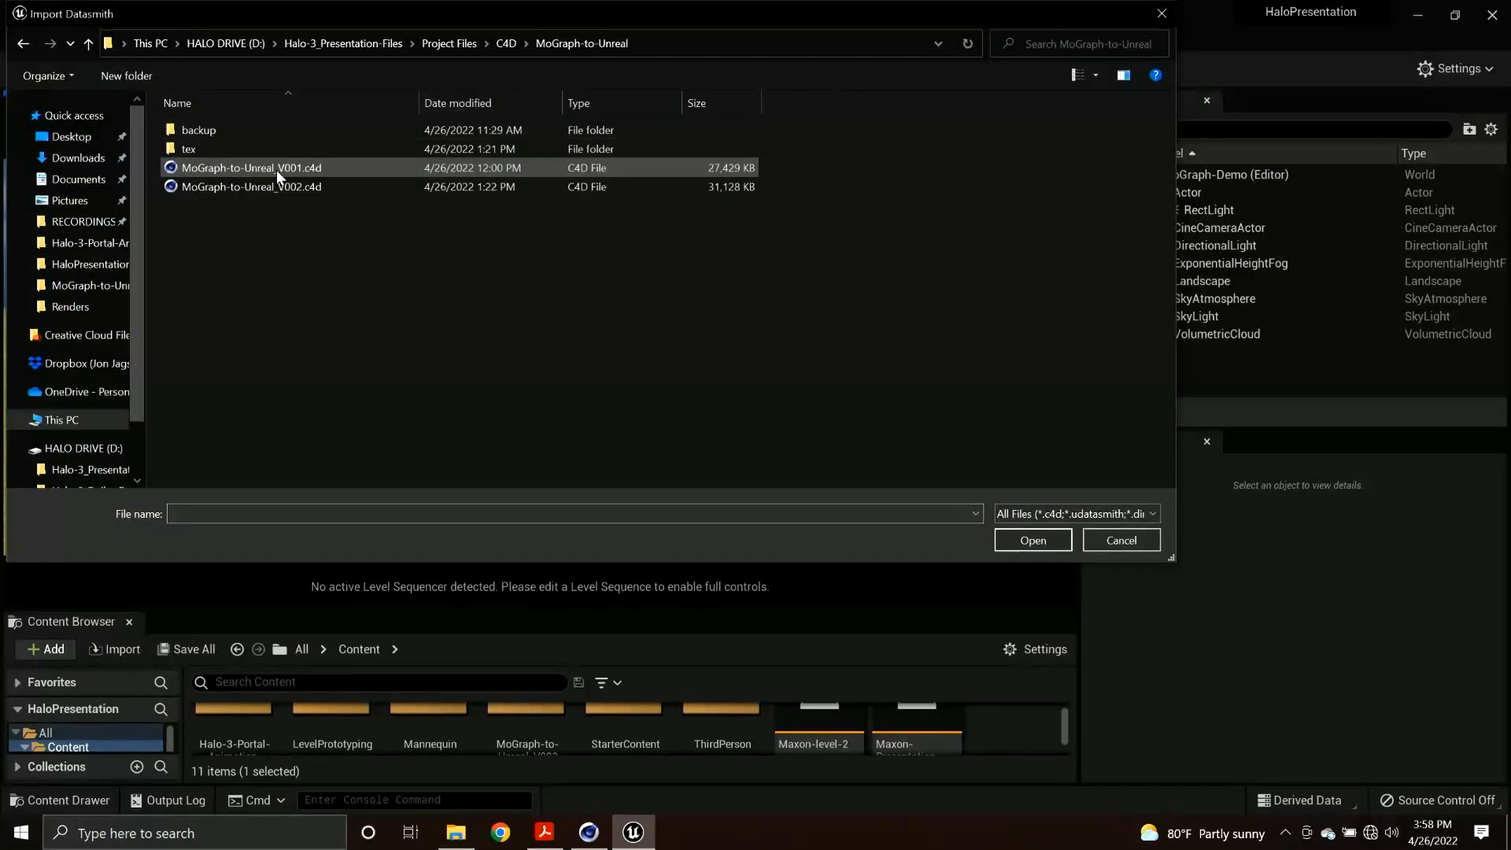
pyautogui.click(279, 187)
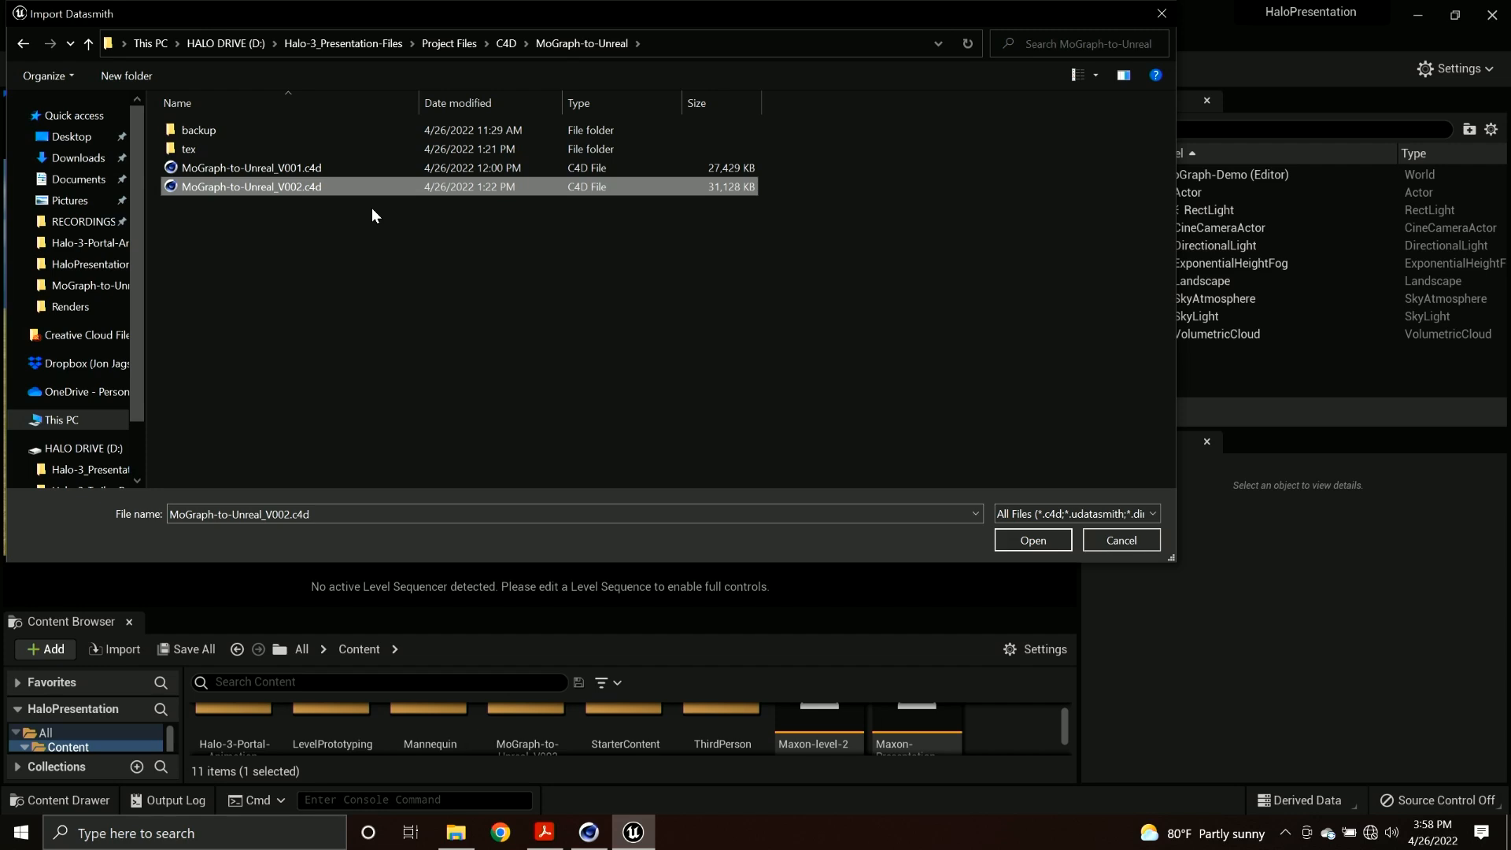
pyautogui.doubleClick(326, 189)
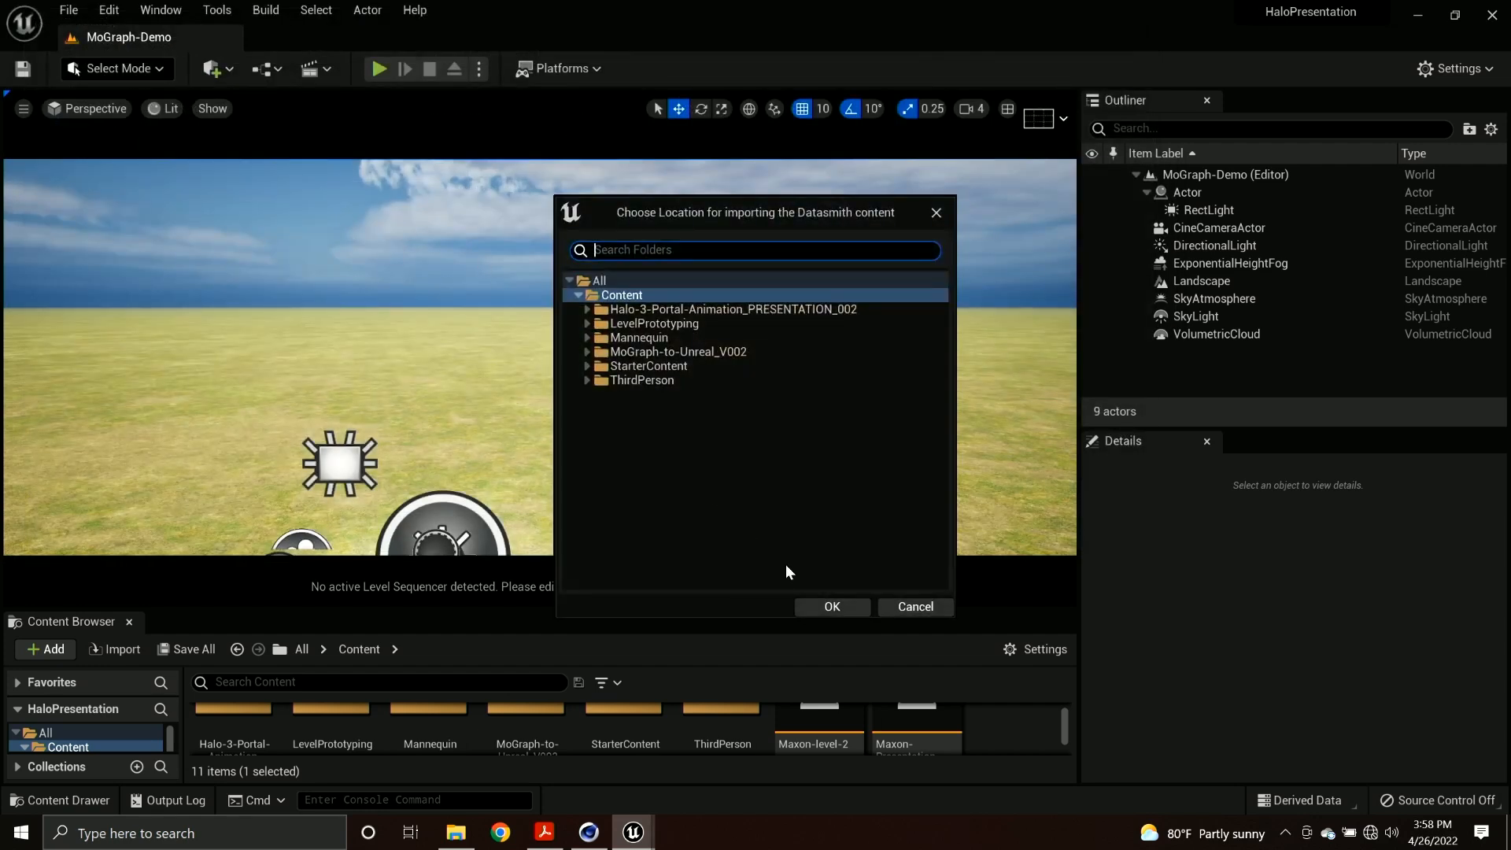
pyautogui.click(832, 605)
pyautogui.click(828, 572)
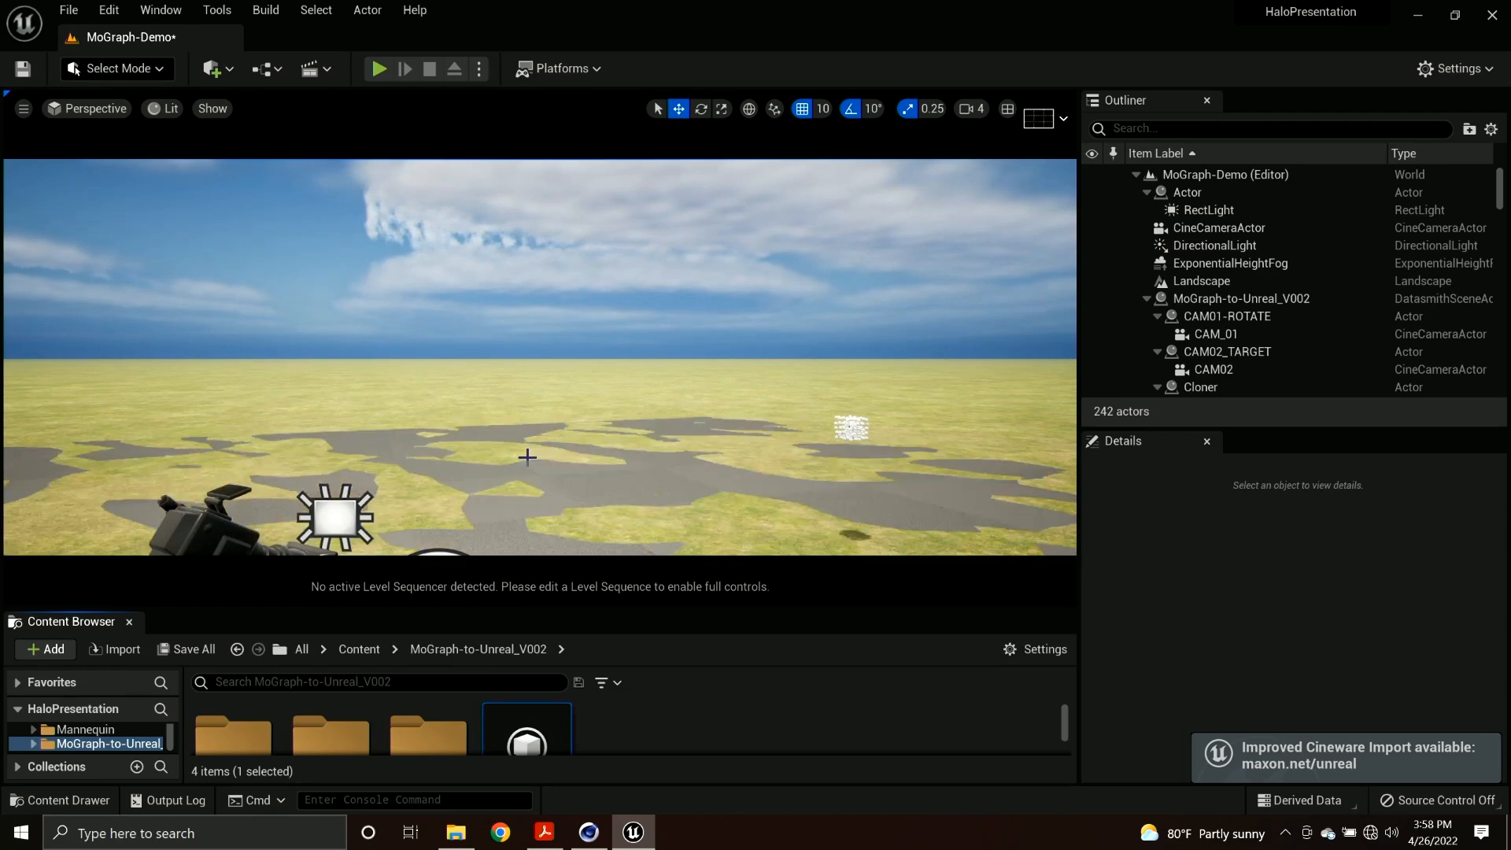
# Collapse the Cloner and Cloner_1 groups and delete the imported Plane from the MoGraph-to-Unreal_V002 scene.
pyautogui.moveTo(629, 397); pyautogui.dragTo(596, 422, button='right')
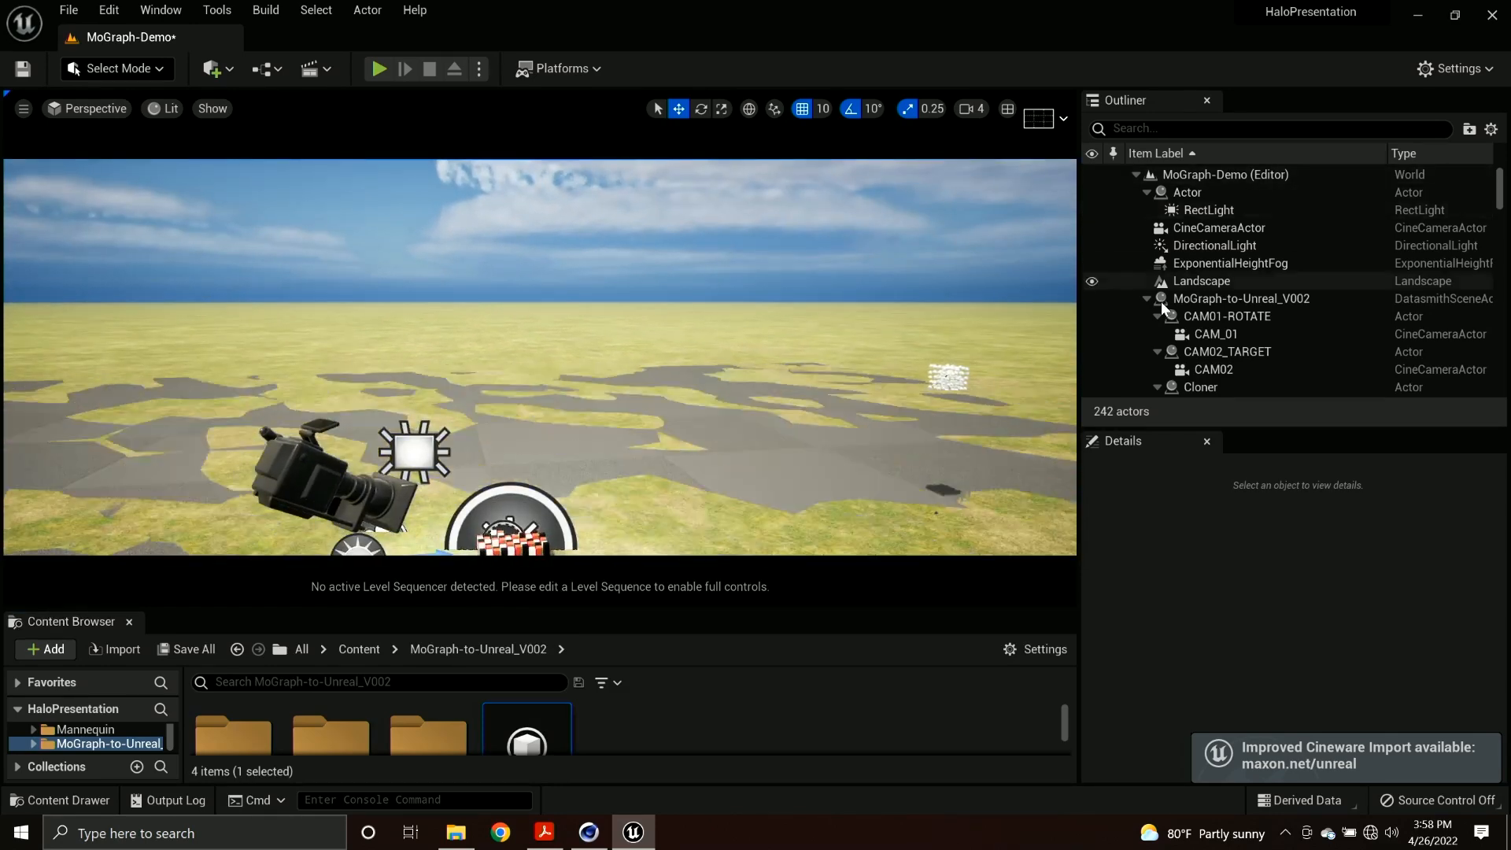
pyautogui.scroll(-3, 1174, 309)
pyautogui.click(1157, 245)
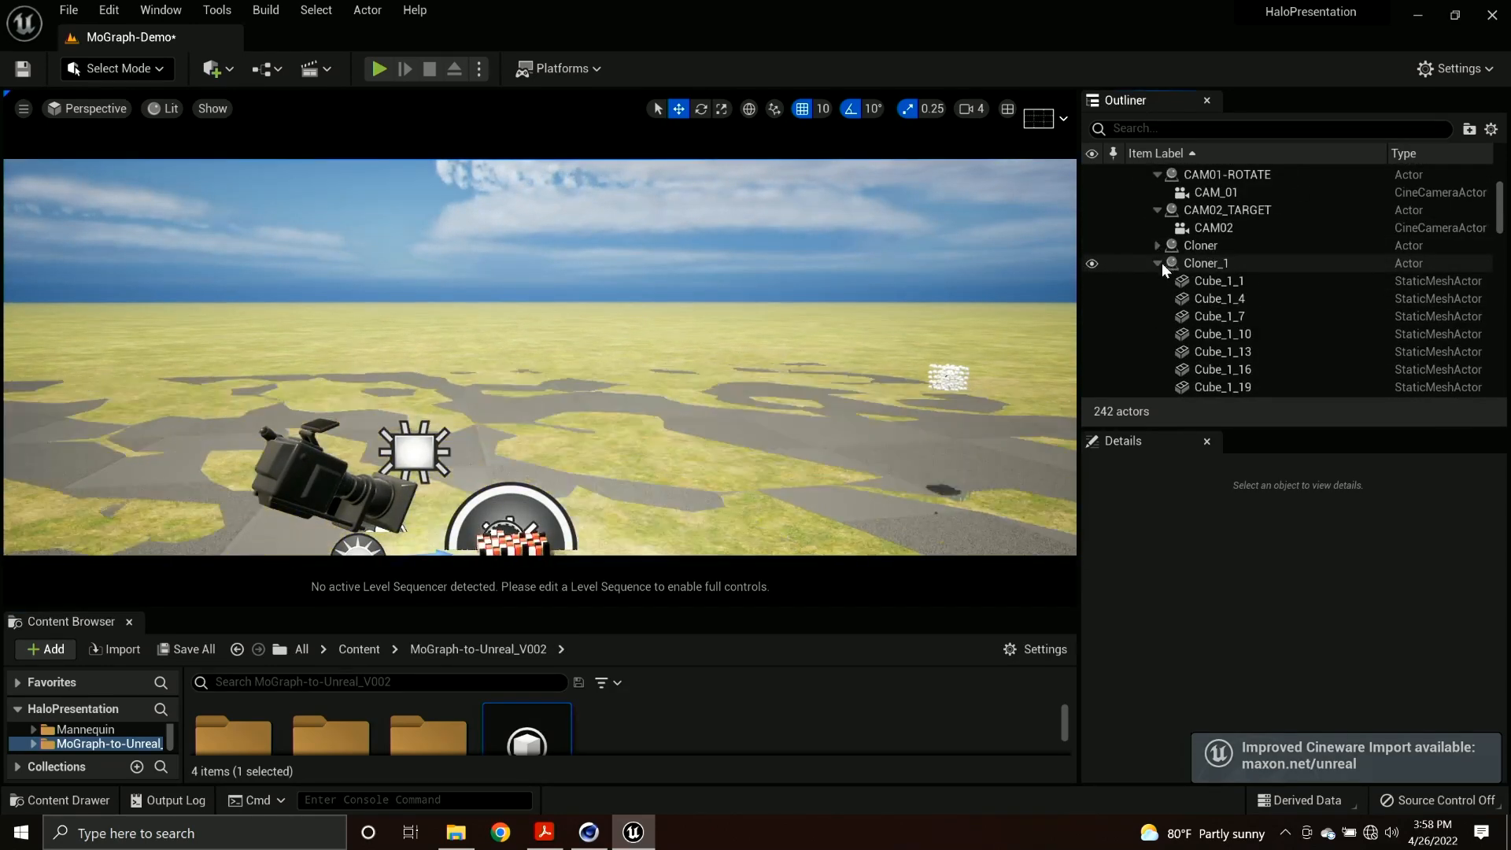
pyautogui.click(1157, 263)
pyautogui.click(1195, 334)
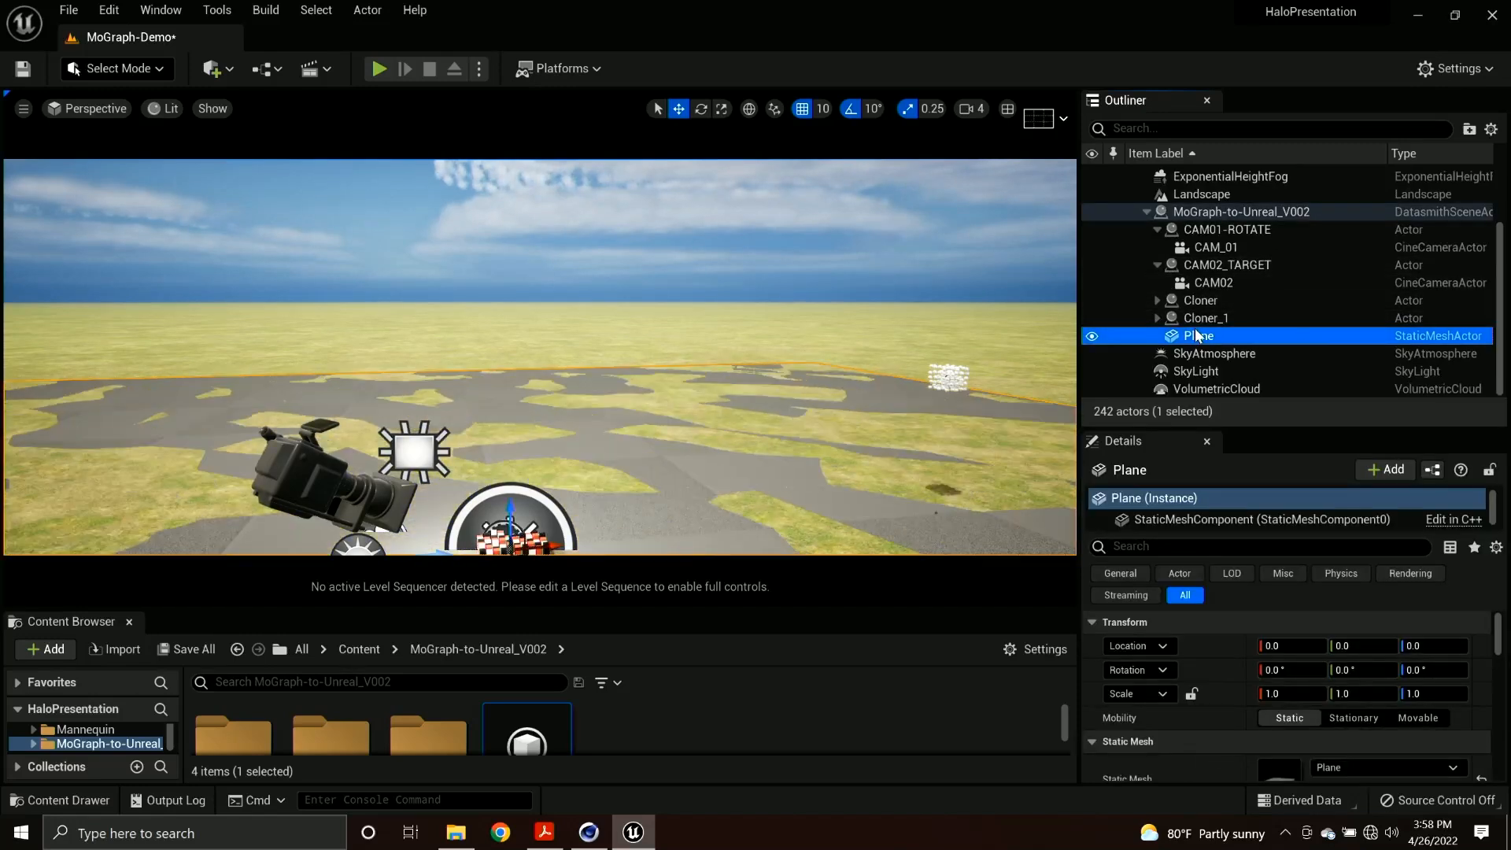
pyautogui.press('Delete')
pyautogui.click(801, 479)
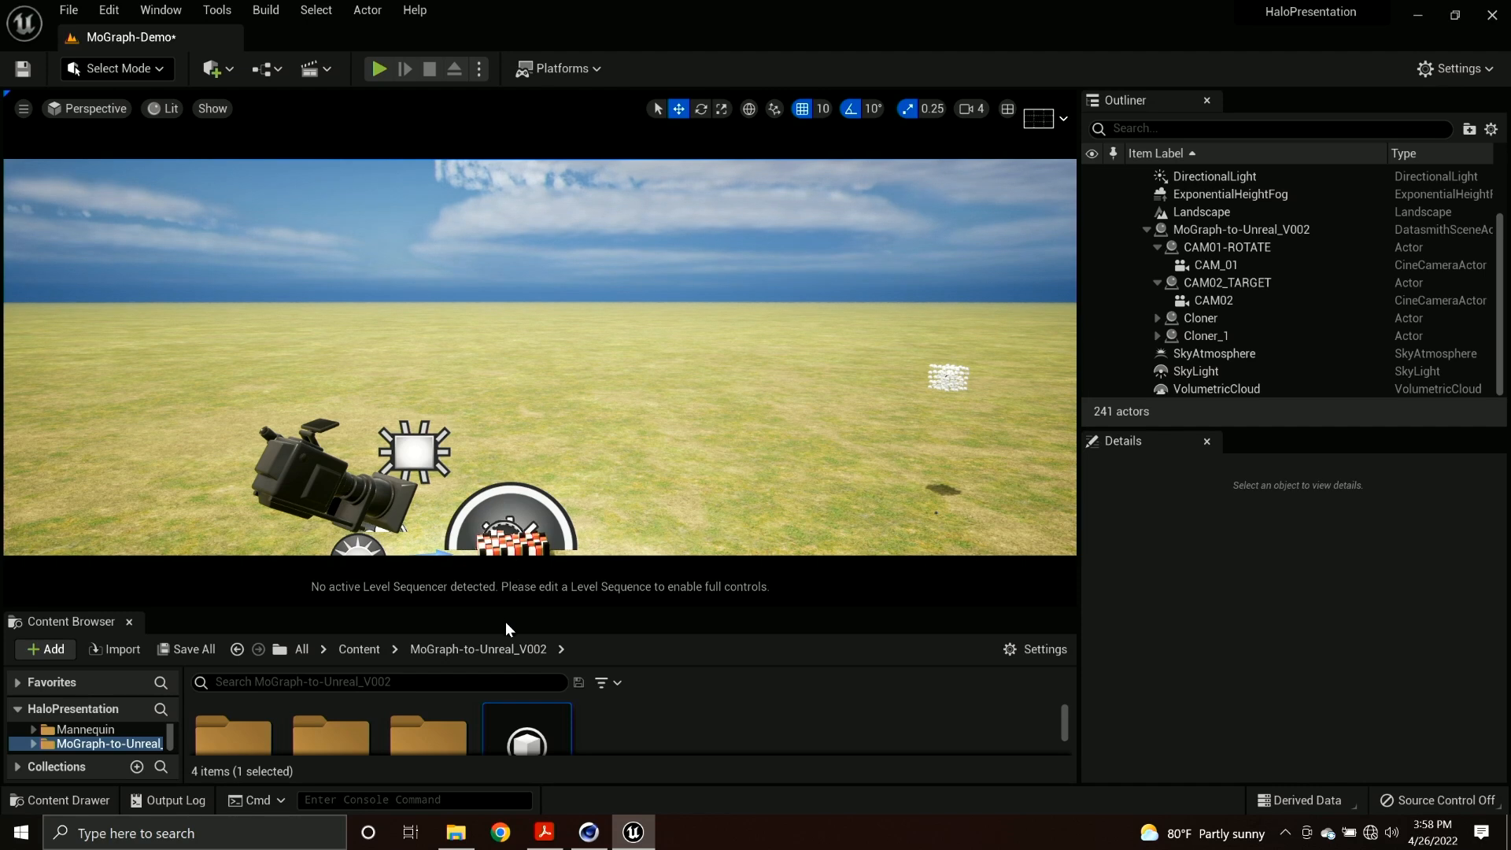
# Give the Content Browser more height and fly in to examine the imported cube grid up close.
pyautogui.moveTo(512, 609); pyautogui.dragTo(522, 532)
pyautogui.moveTo(522, 386); pyautogui.dragTo(527, 421, button='right')
pyautogui.press('s')
pyautogui.press('w')
pyautogui.press('w')
pyautogui.press('s')
pyautogui.press('w')
pyautogui.press('s')
pyautogui.press('w')
pyautogui.press('s')
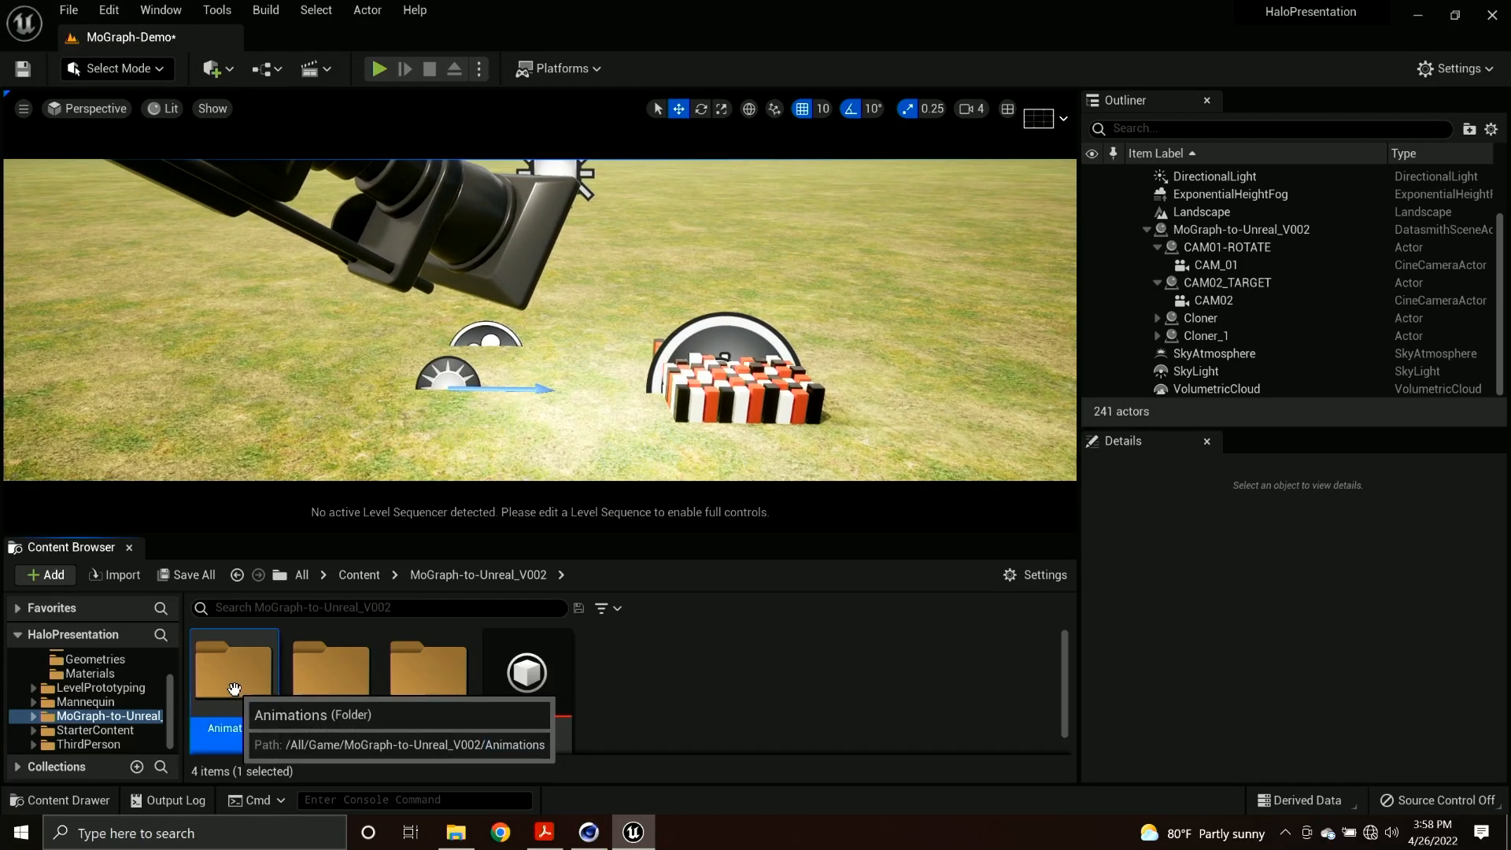
# Open the MoGraph-to-Unreal_V002 level sequence from the Animations folder and scrub it to frame 116.
pyautogui.doubleClick(233, 673)
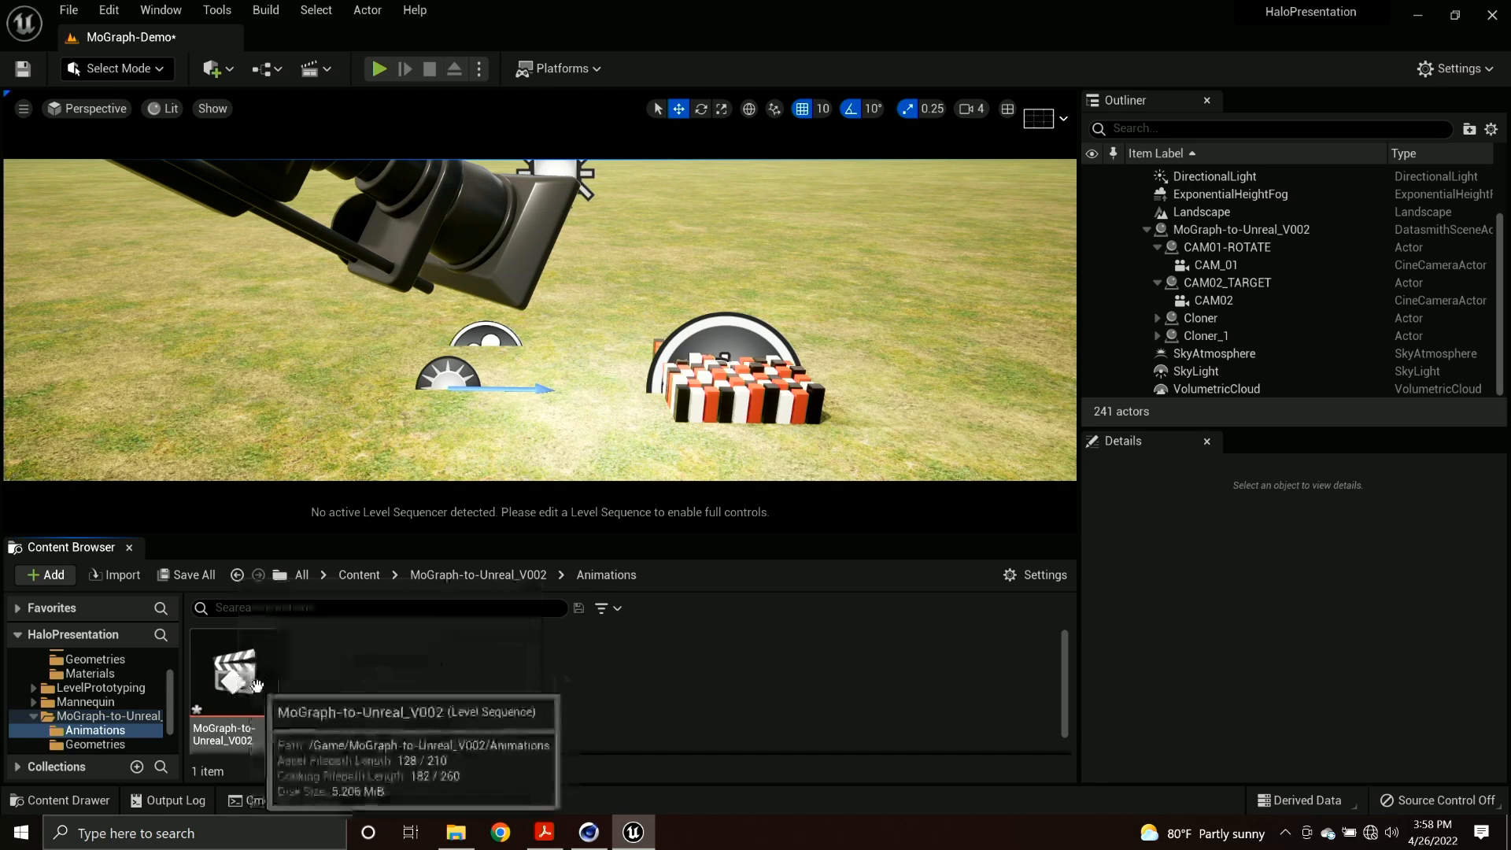
pyautogui.doubleClick(238, 682)
pyautogui.moveTo(428, 615); pyautogui.dragTo(489, 614)
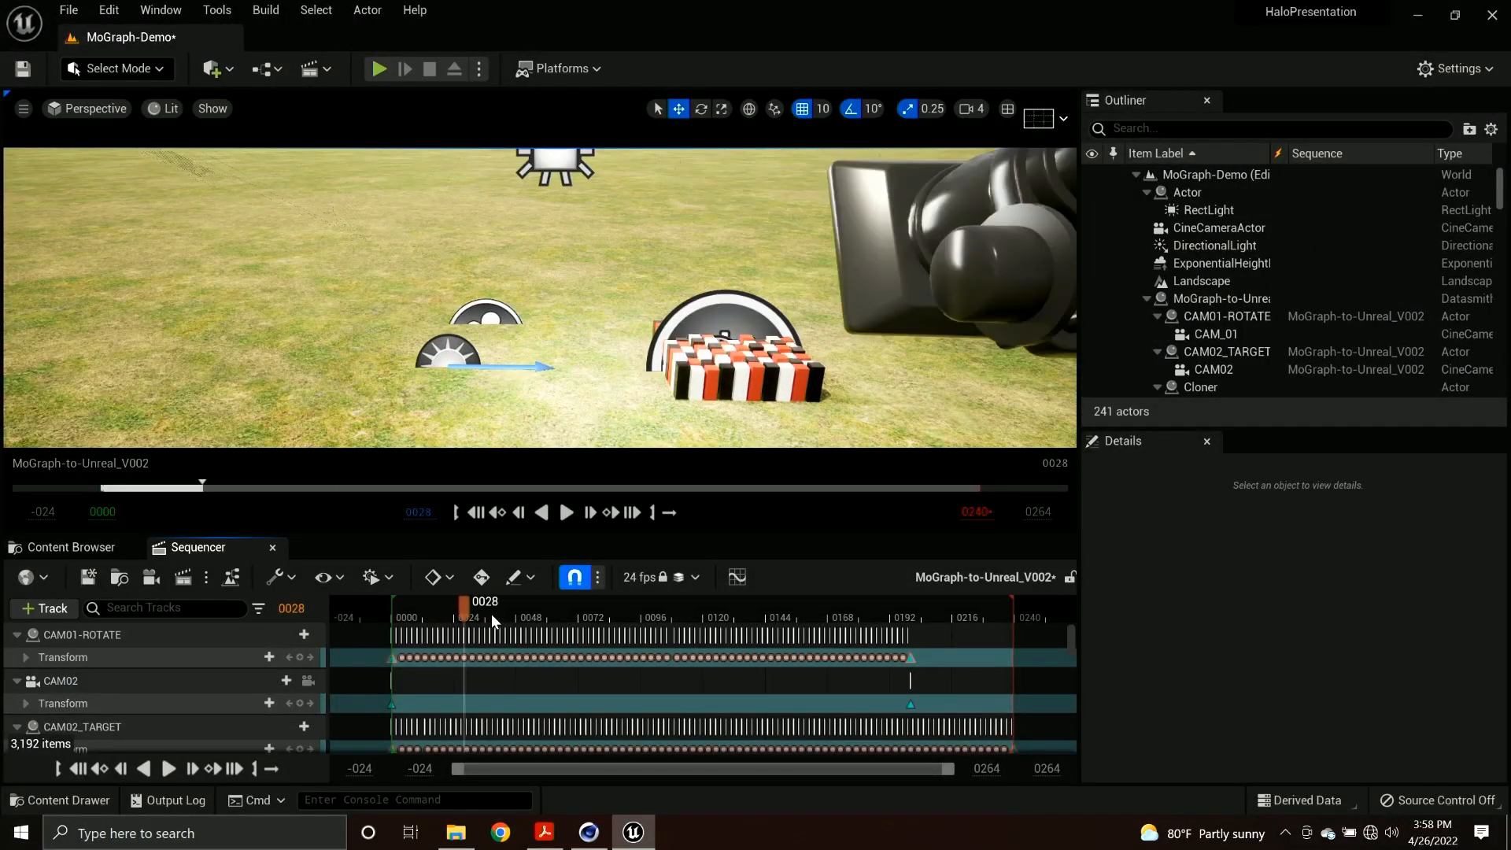
pyautogui.moveTo(614, 415); pyautogui.dragTo(614, 415, button='right')
pyautogui.moveTo(486, 615); pyautogui.dragTo(694, 600)
pyautogui.moveTo(851, 261); pyautogui.dragTo(883, 253, button='right')
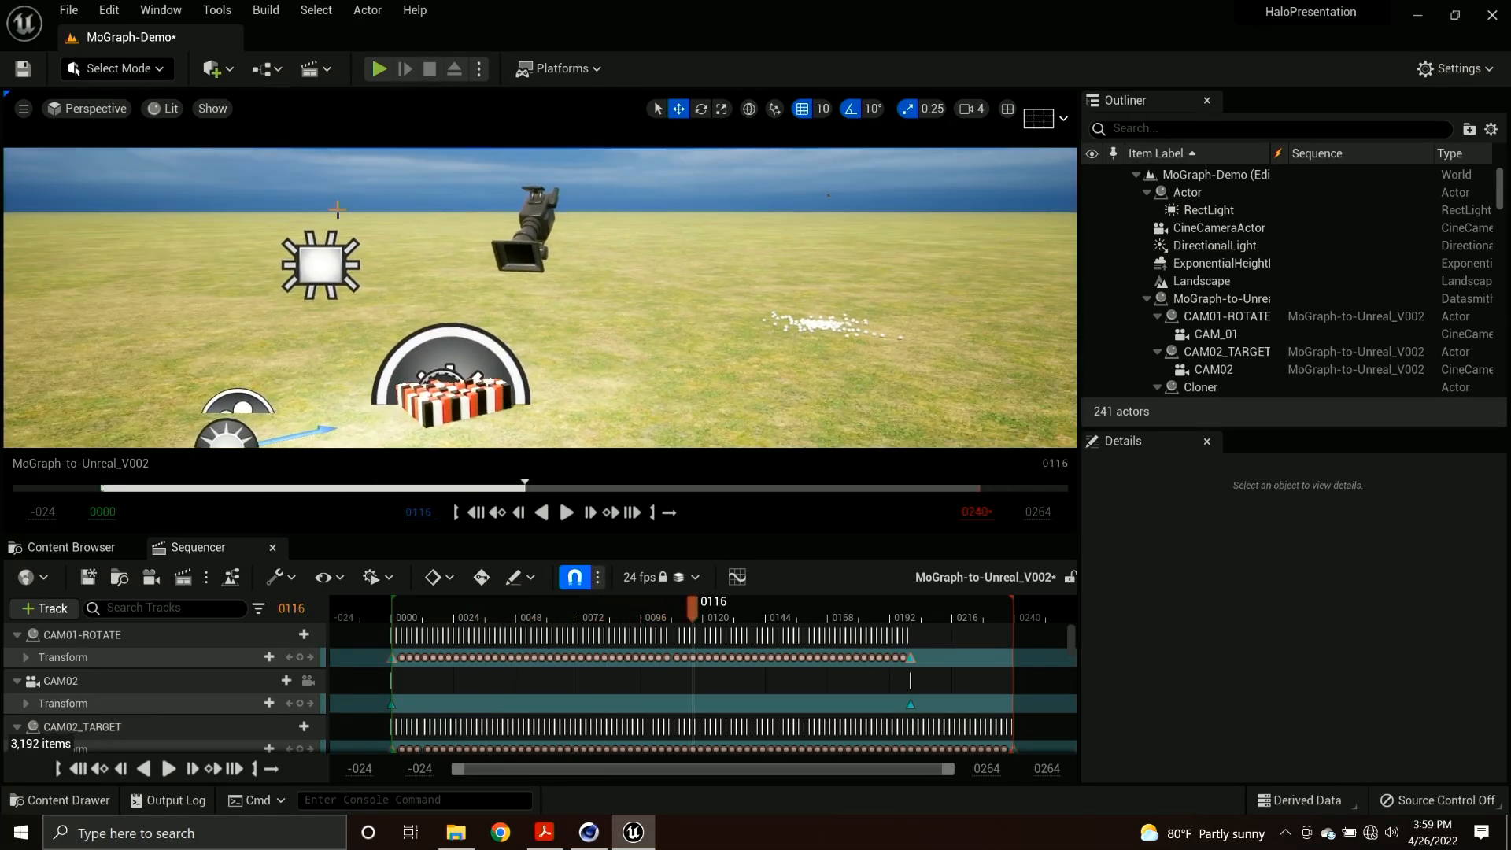
# Look through CAM_01 in the viewport and scrub the sequence to frame 19.
pyautogui.click(90, 107)
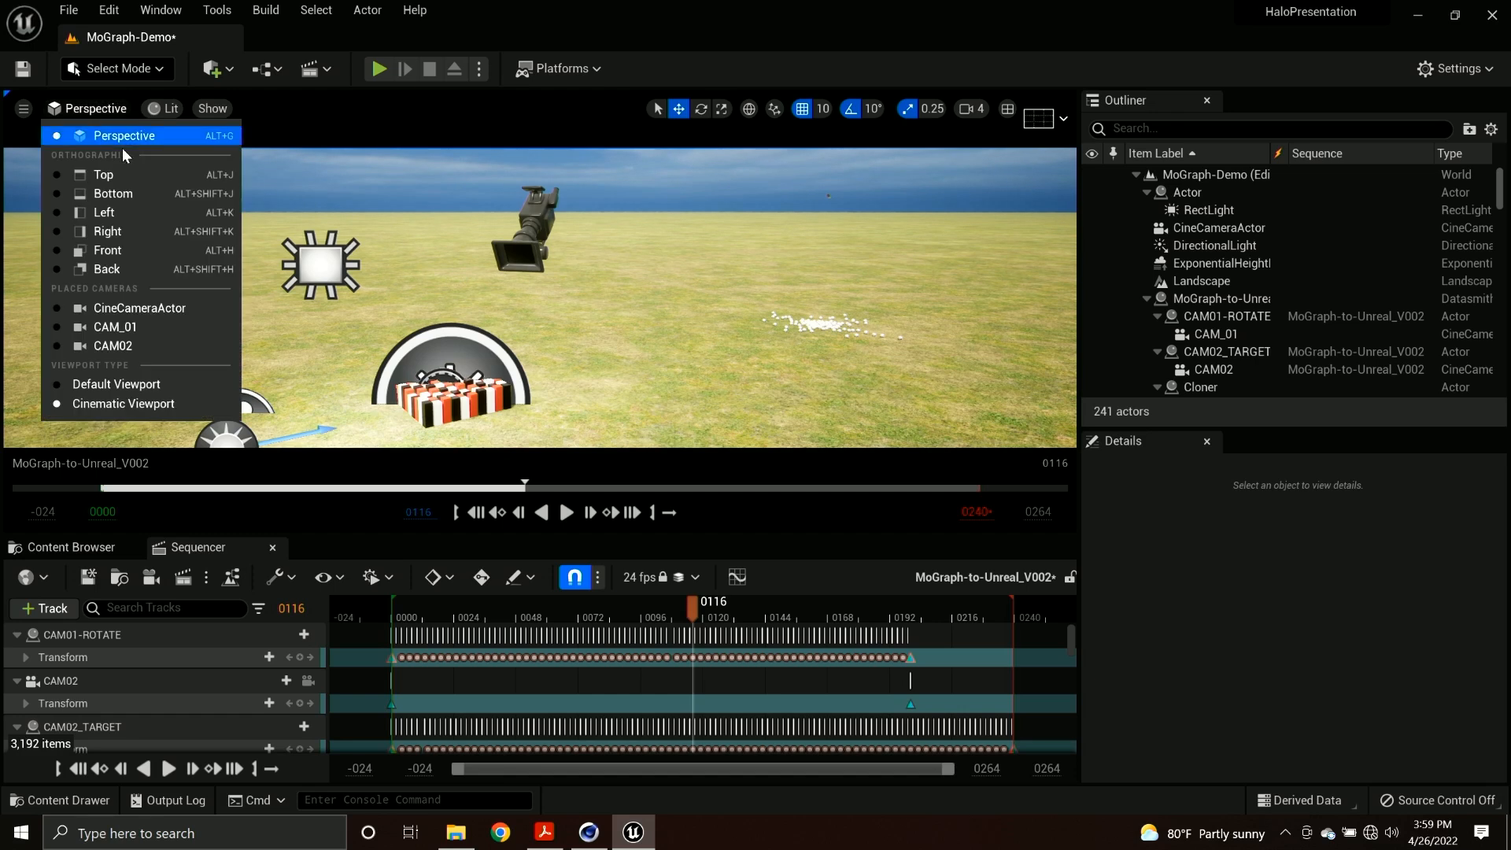
pyautogui.click(135, 334)
pyautogui.moveTo(421, 606)
pyautogui.mouseDown()
pyautogui.moveTo(400, 607)
pyautogui.moveTo(440, 606)
pyautogui.mouseUp()
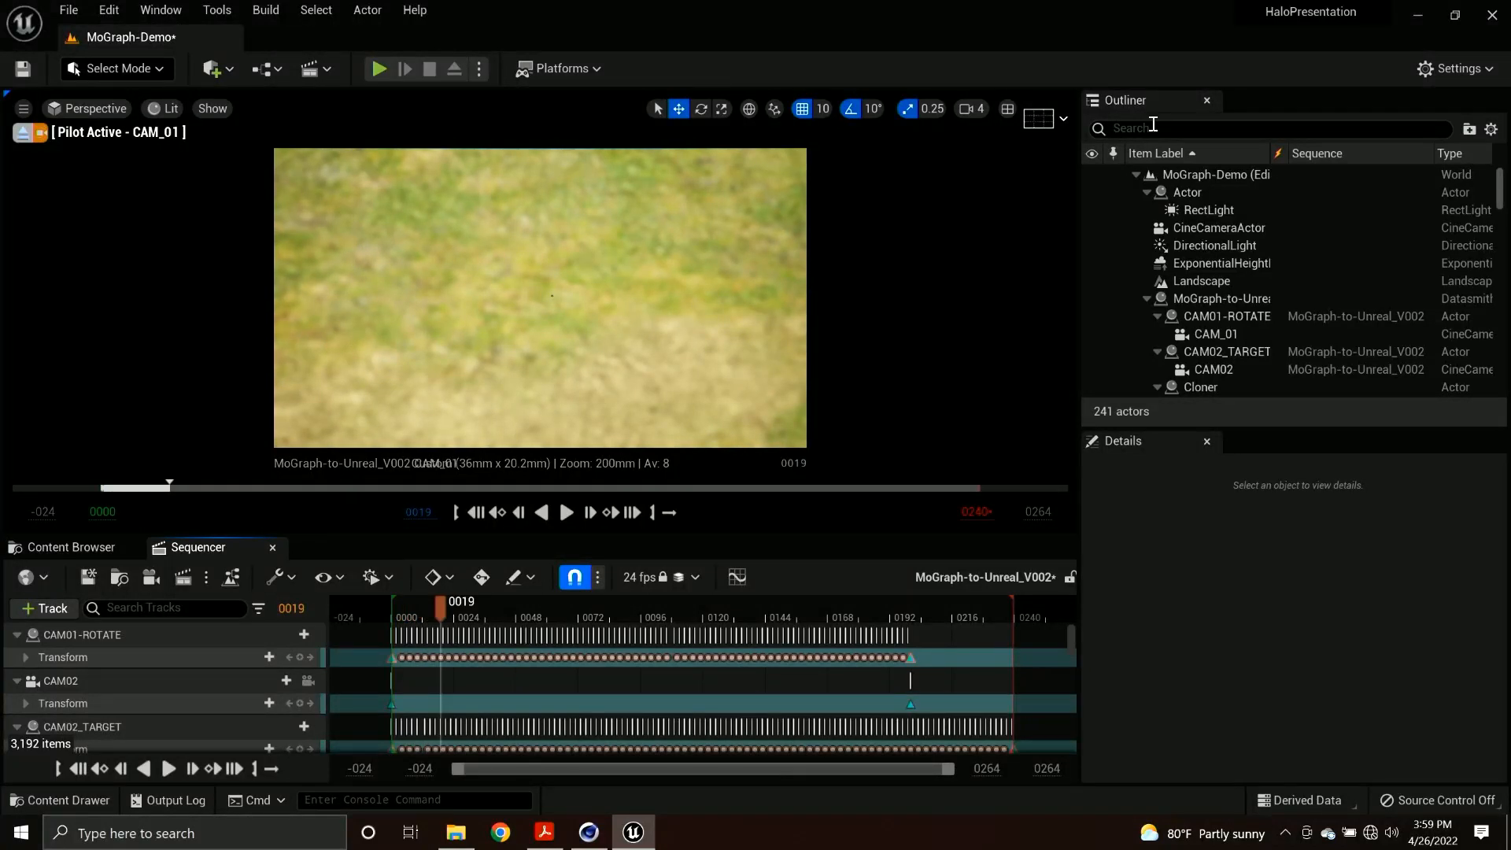
# Filter the Outliner by "cam", select CAM_01, and set its manual focus distance by sampling the grass at the centre of its view.
pyautogui.click(1146, 298)
pyautogui.click(1146, 298)
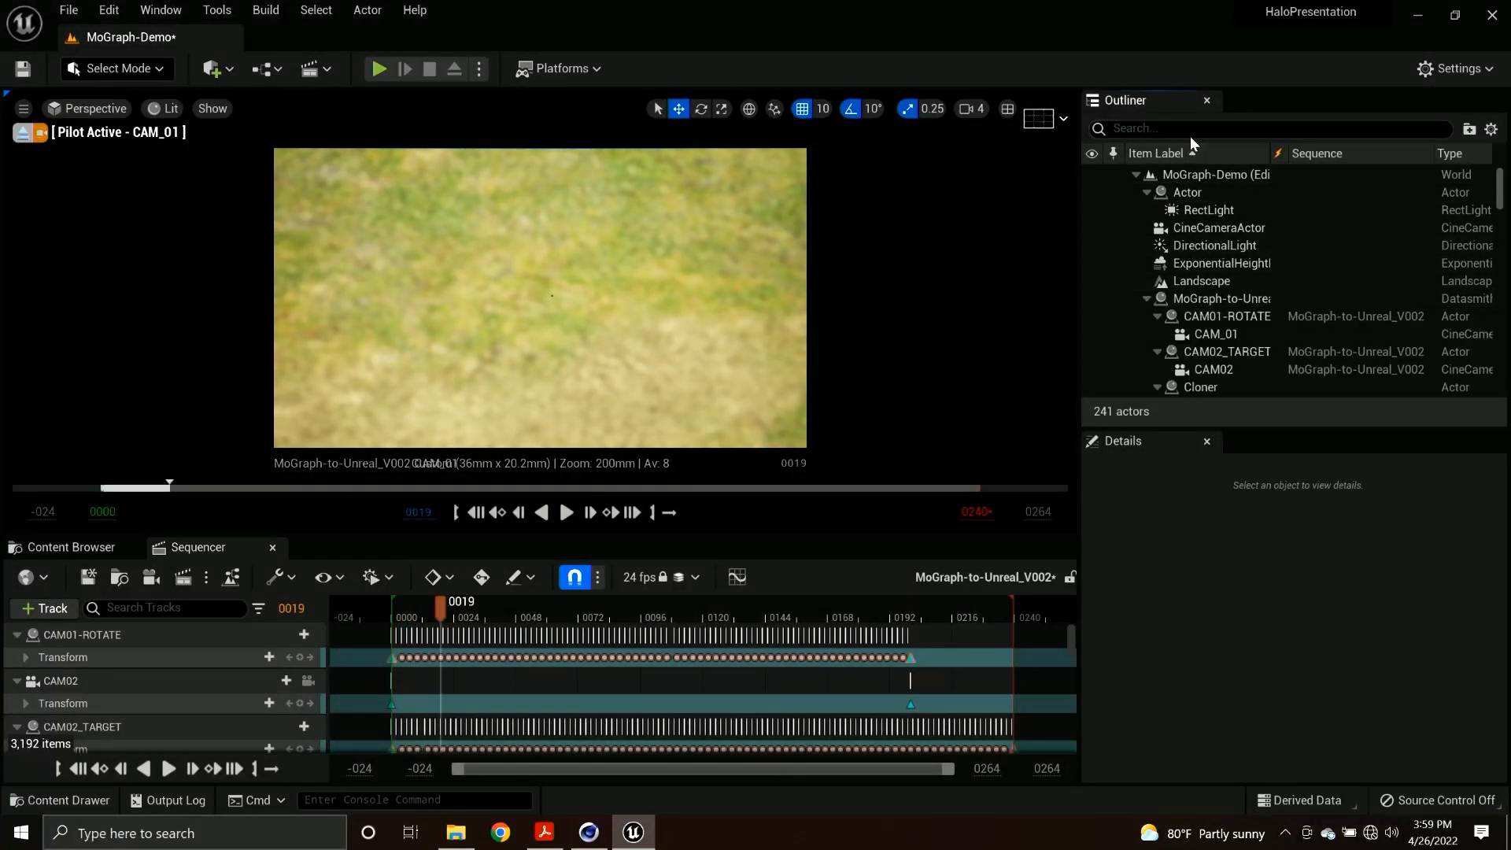
pyautogui.click(1250, 128)
pyautogui.write('ca')
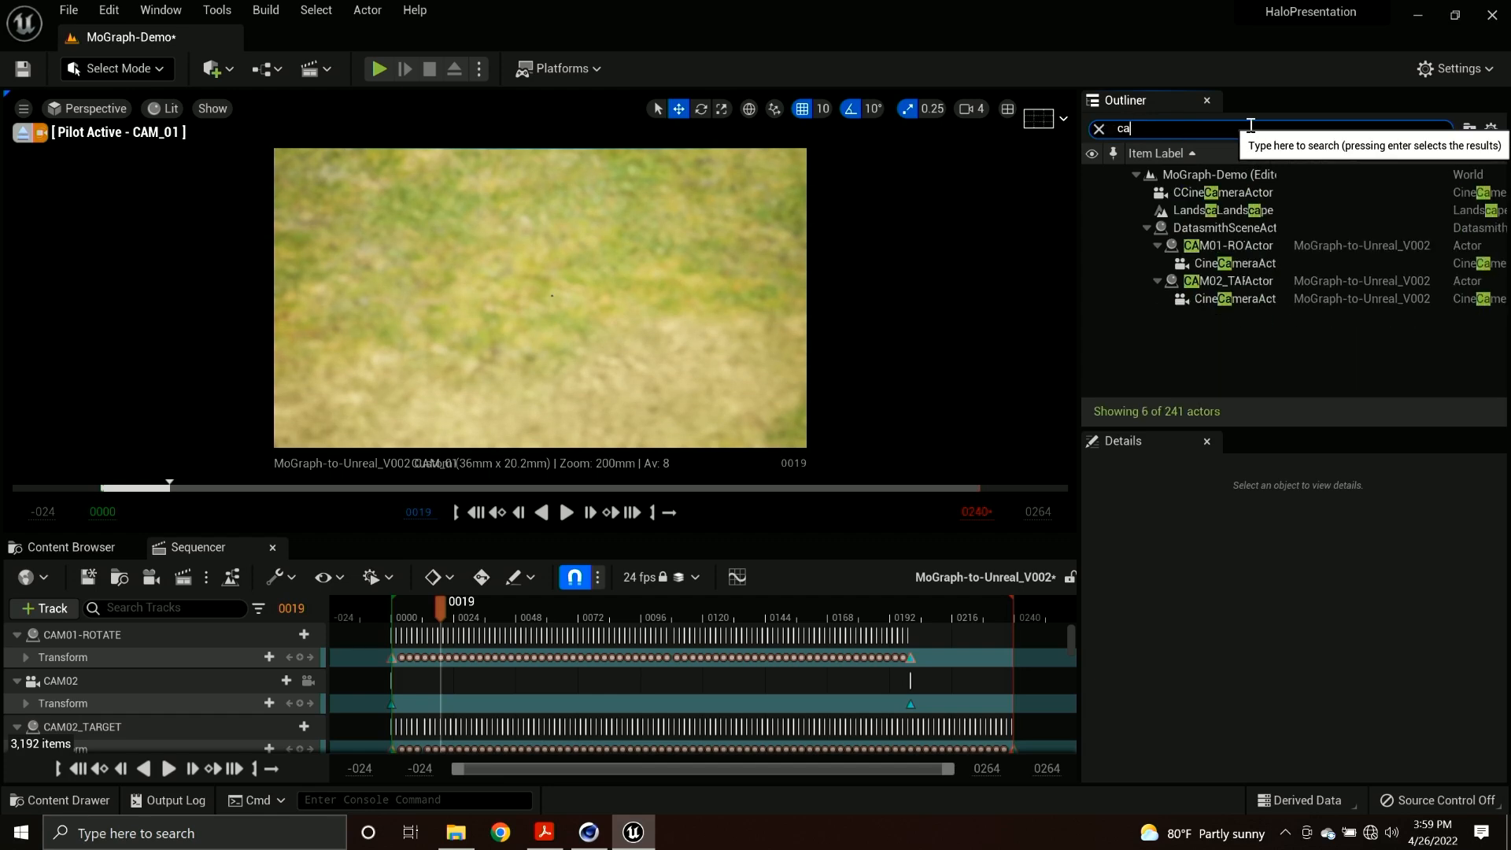
pyautogui.write('m')
pyautogui.click(1197, 246)
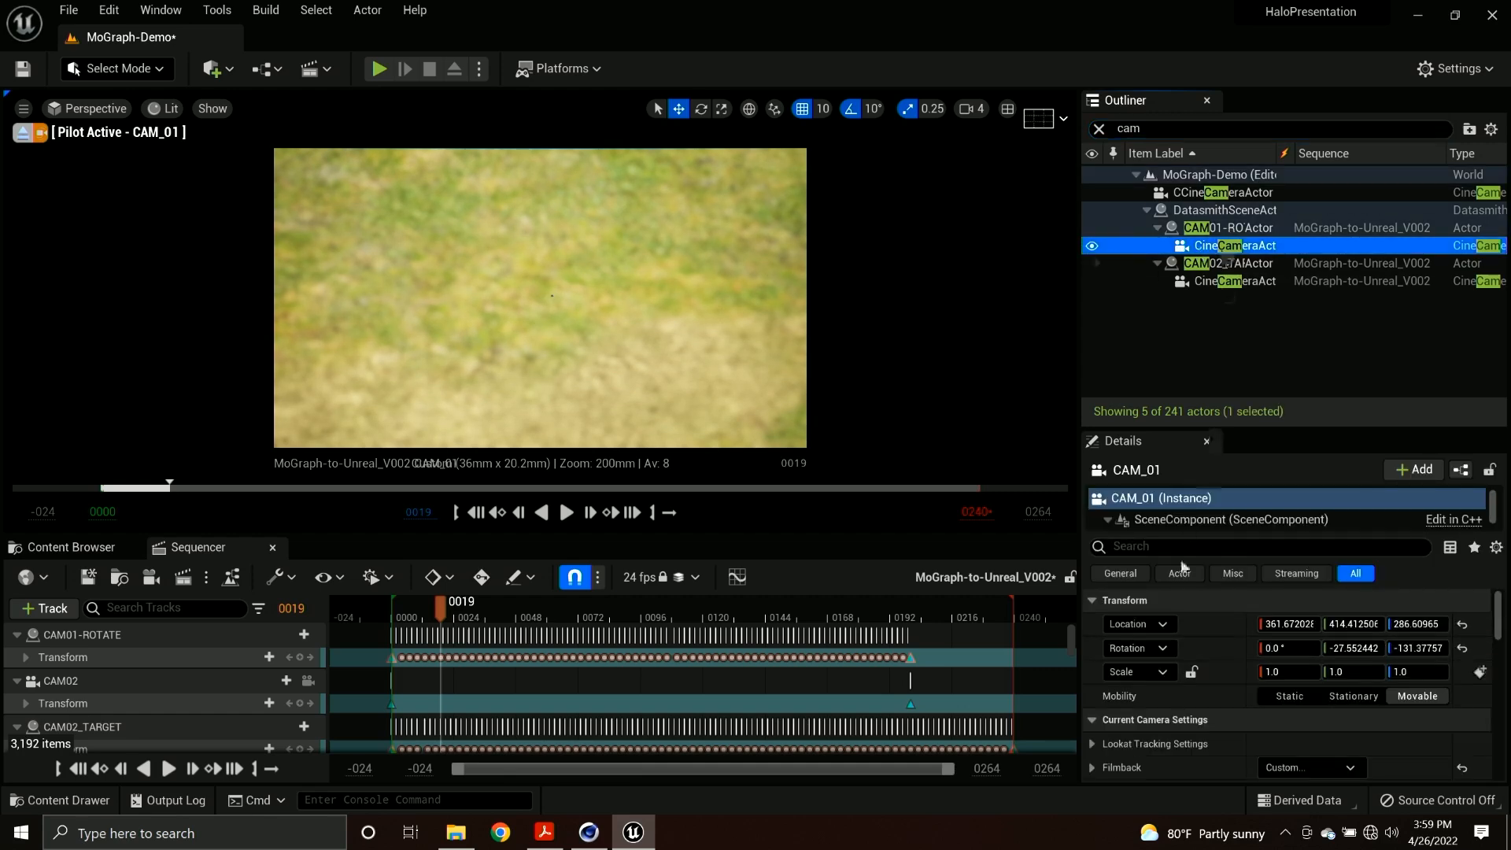
pyautogui.scroll(-5, 1184, 688)
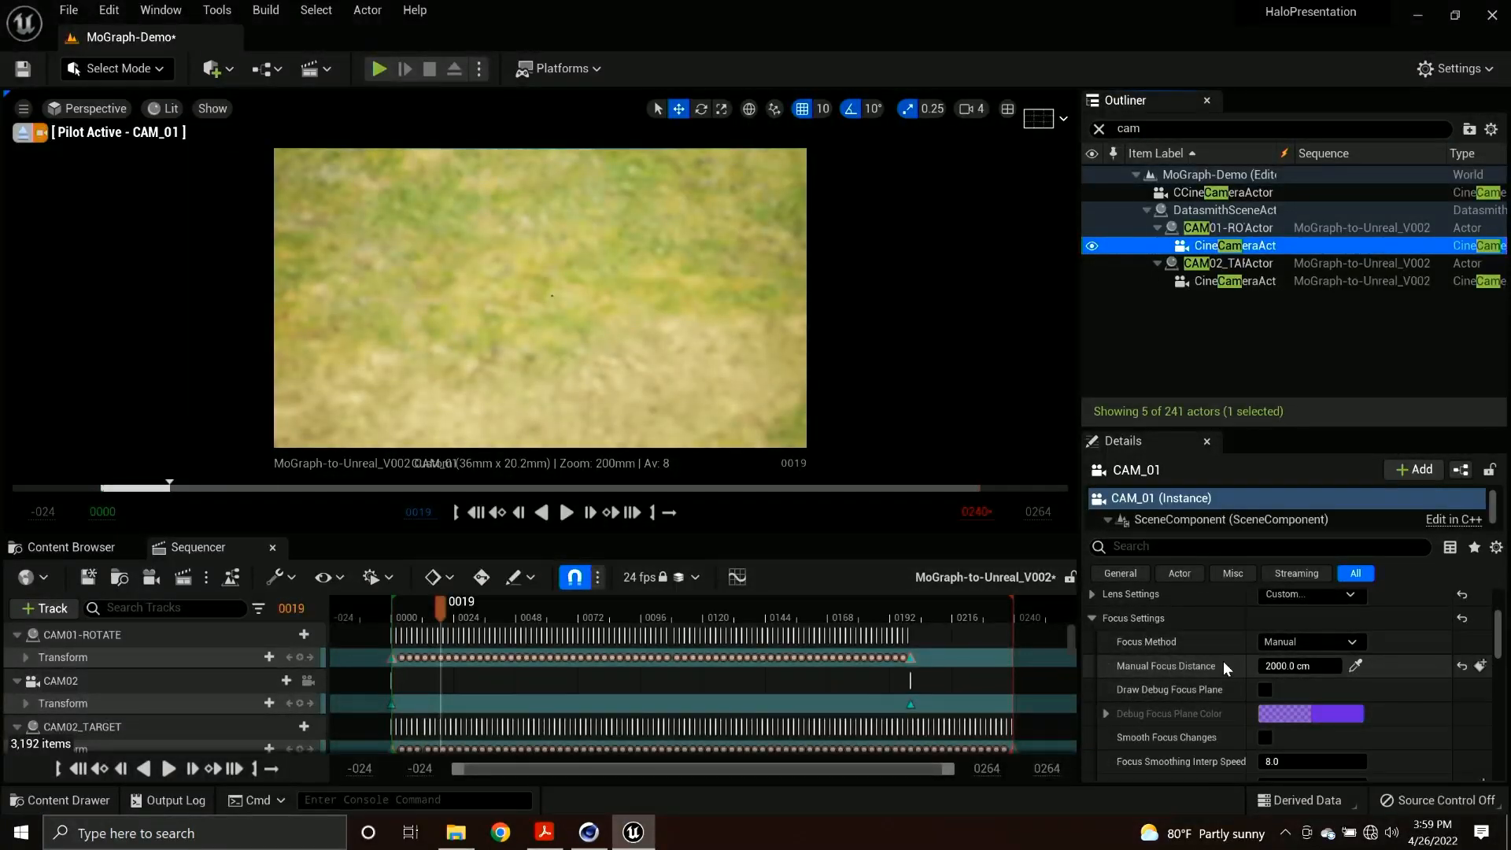
pyautogui.click(1355, 666)
pyautogui.click(540, 316)
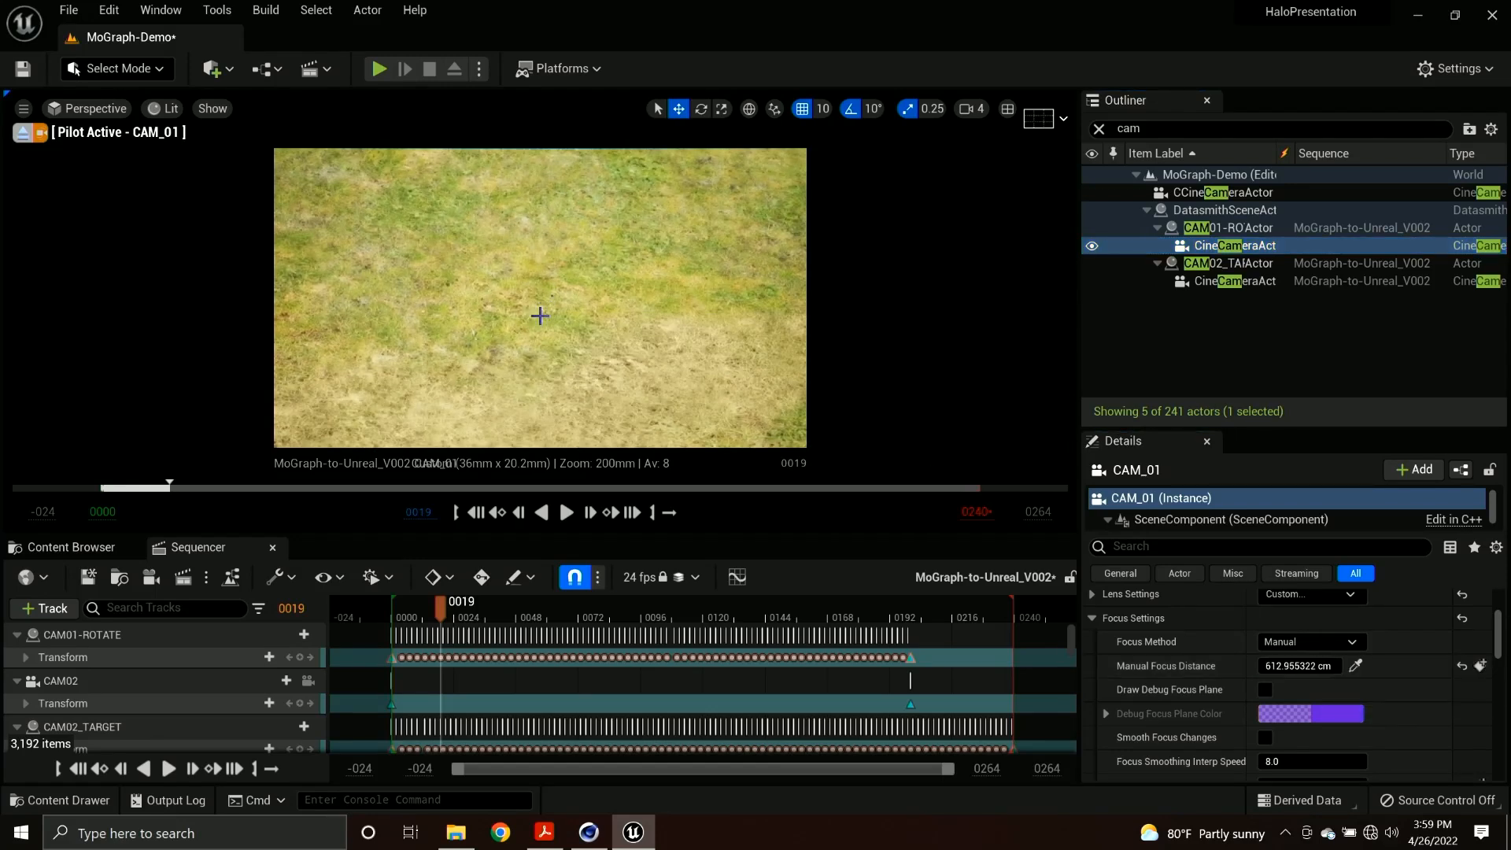
# Play the Platonic clone animation through CAM_01, then return the sequence to frame 20.
pyautogui.press('space')
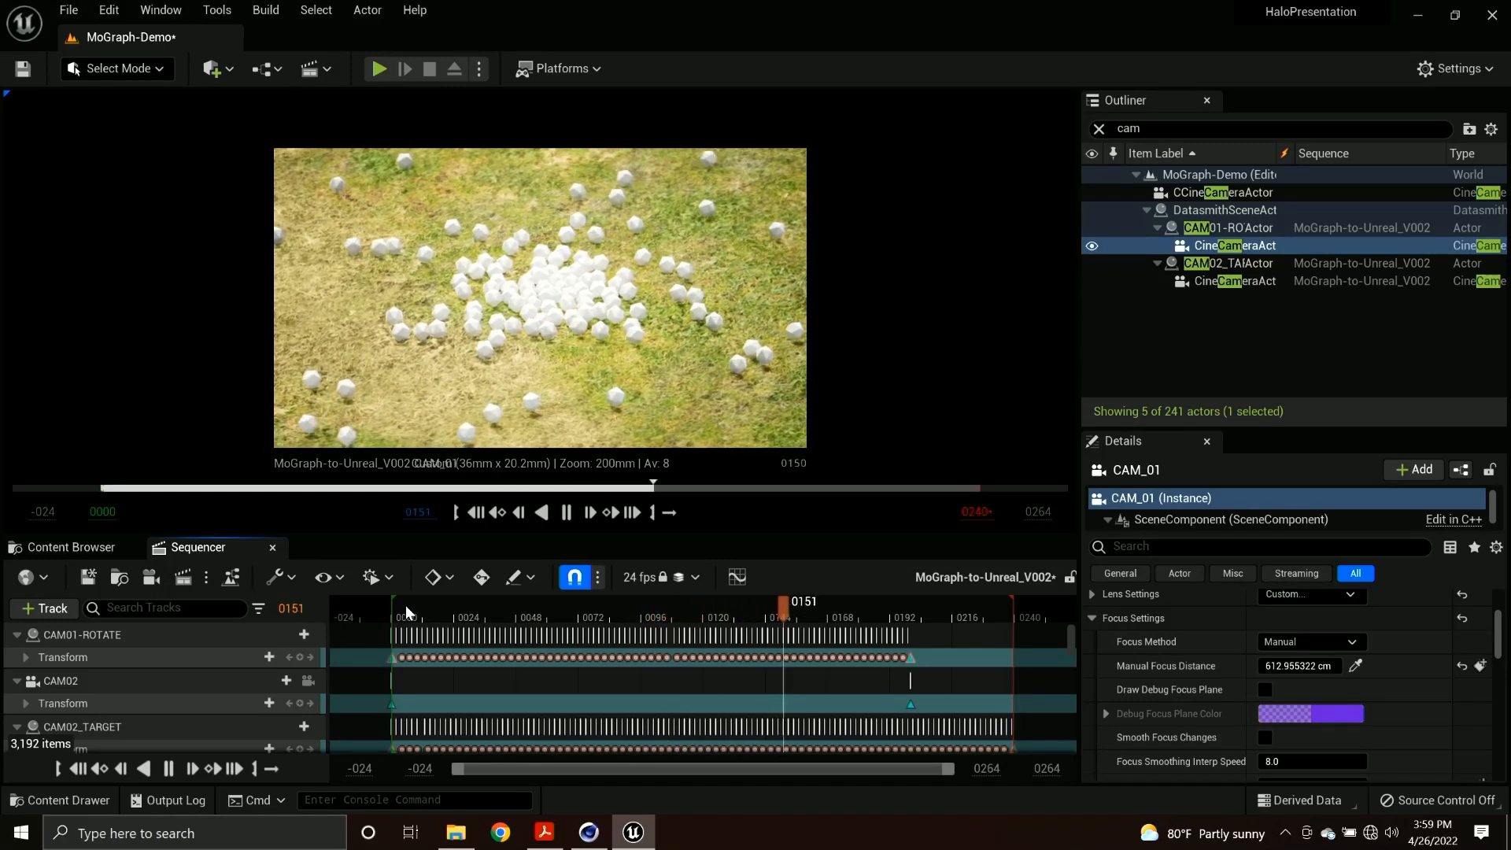
pyautogui.press('space')
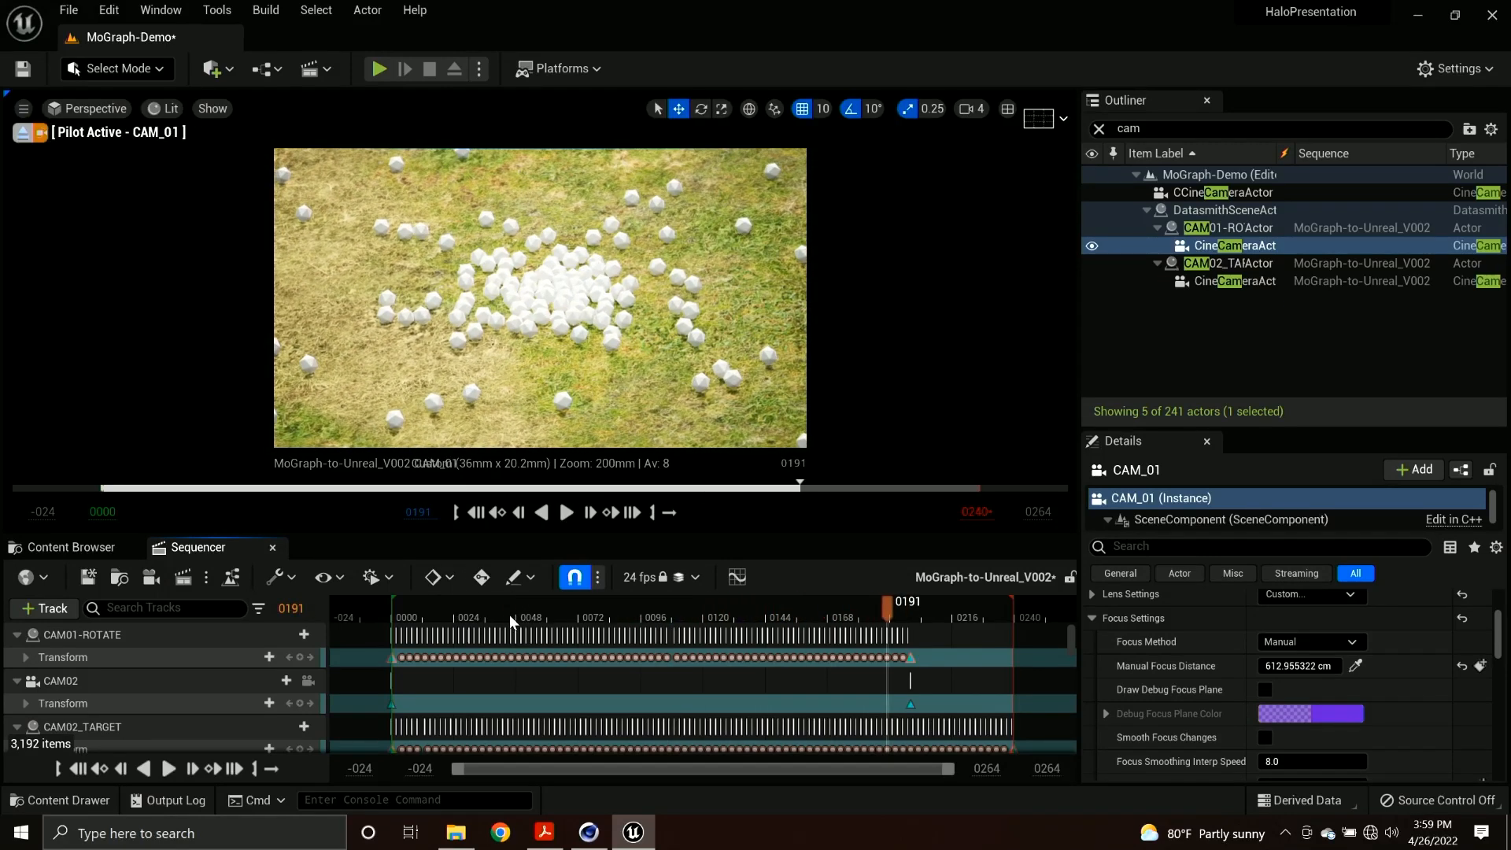
pyautogui.click(471, 617)
pyautogui.moveTo(471, 617); pyautogui.dragTo(443, 617)
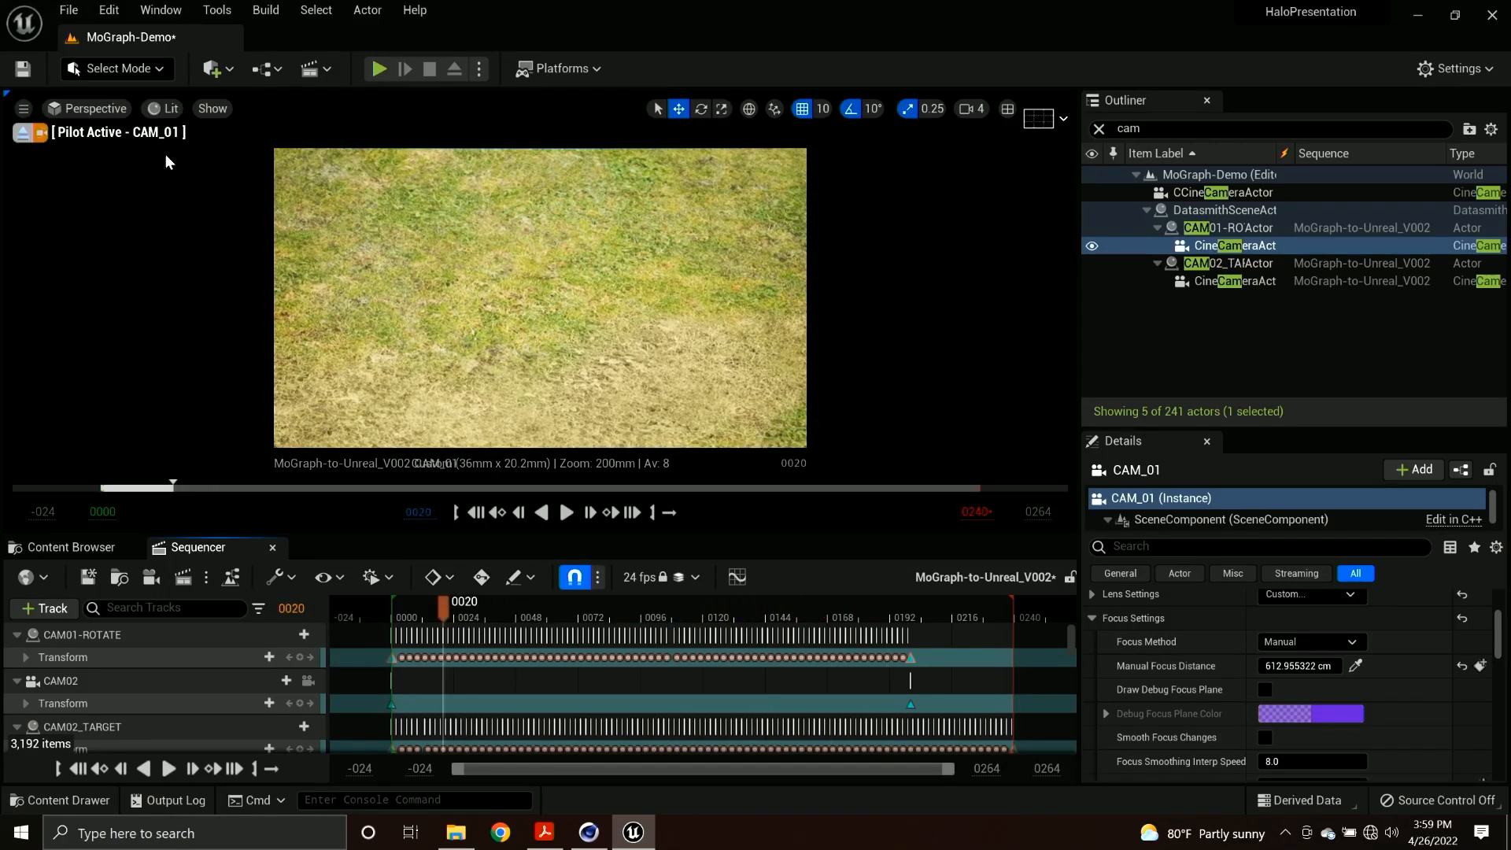
# Look through CAM02 and play the start of the cube grid animation, stopping at frame 22.
pyautogui.click(79, 110)
pyautogui.click(149, 350)
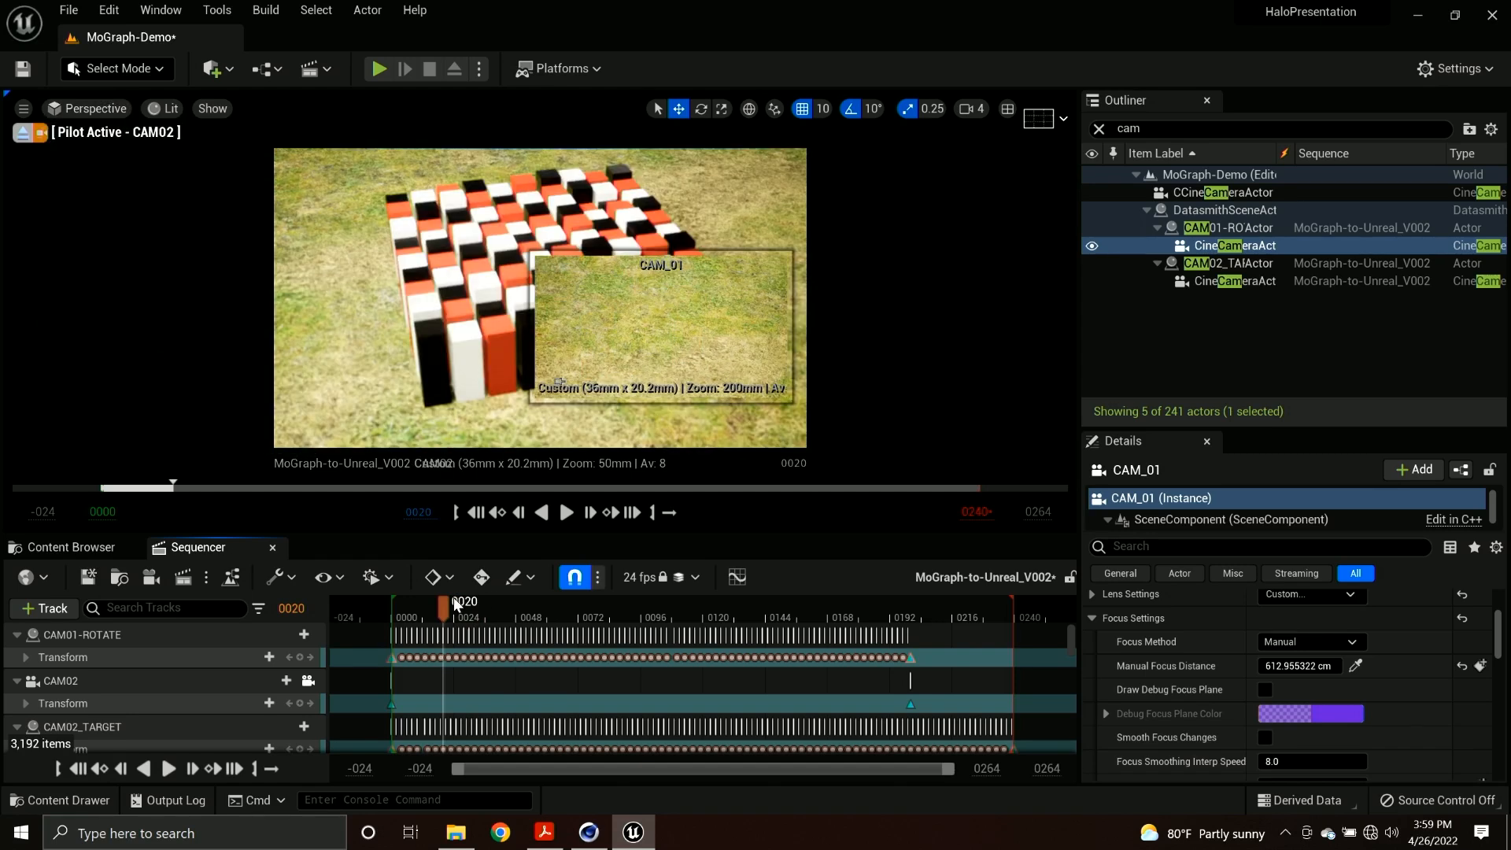
pyautogui.moveTo(425, 610)
pyautogui.mouseDown()
pyautogui.moveTo(410, 610)
pyautogui.moveTo(454, 610)
pyautogui.moveTo(413, 609)
pyautogui.mouseUp()
pyautogui.press('space')
# Set CAM02's manual focus distance by sampling a point on the cube grid, and play the sequence to frame 100.
pyautogui.press('space')
pyautogui.click(1231, 281)
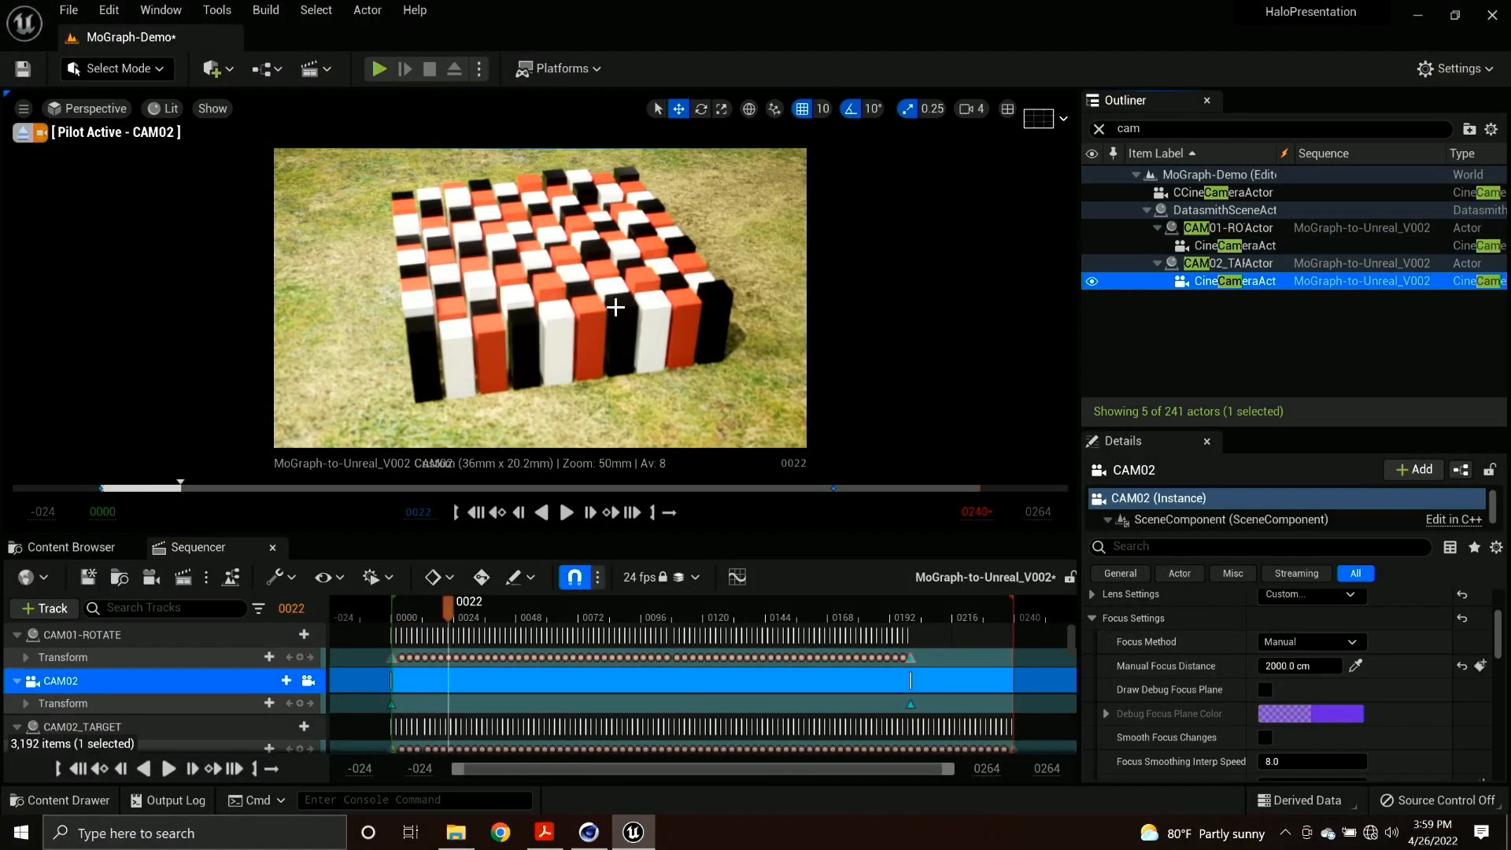
pyautogui.click(1355, 666)
pyautogui.click(543, 243)
pyautogui.press('space')
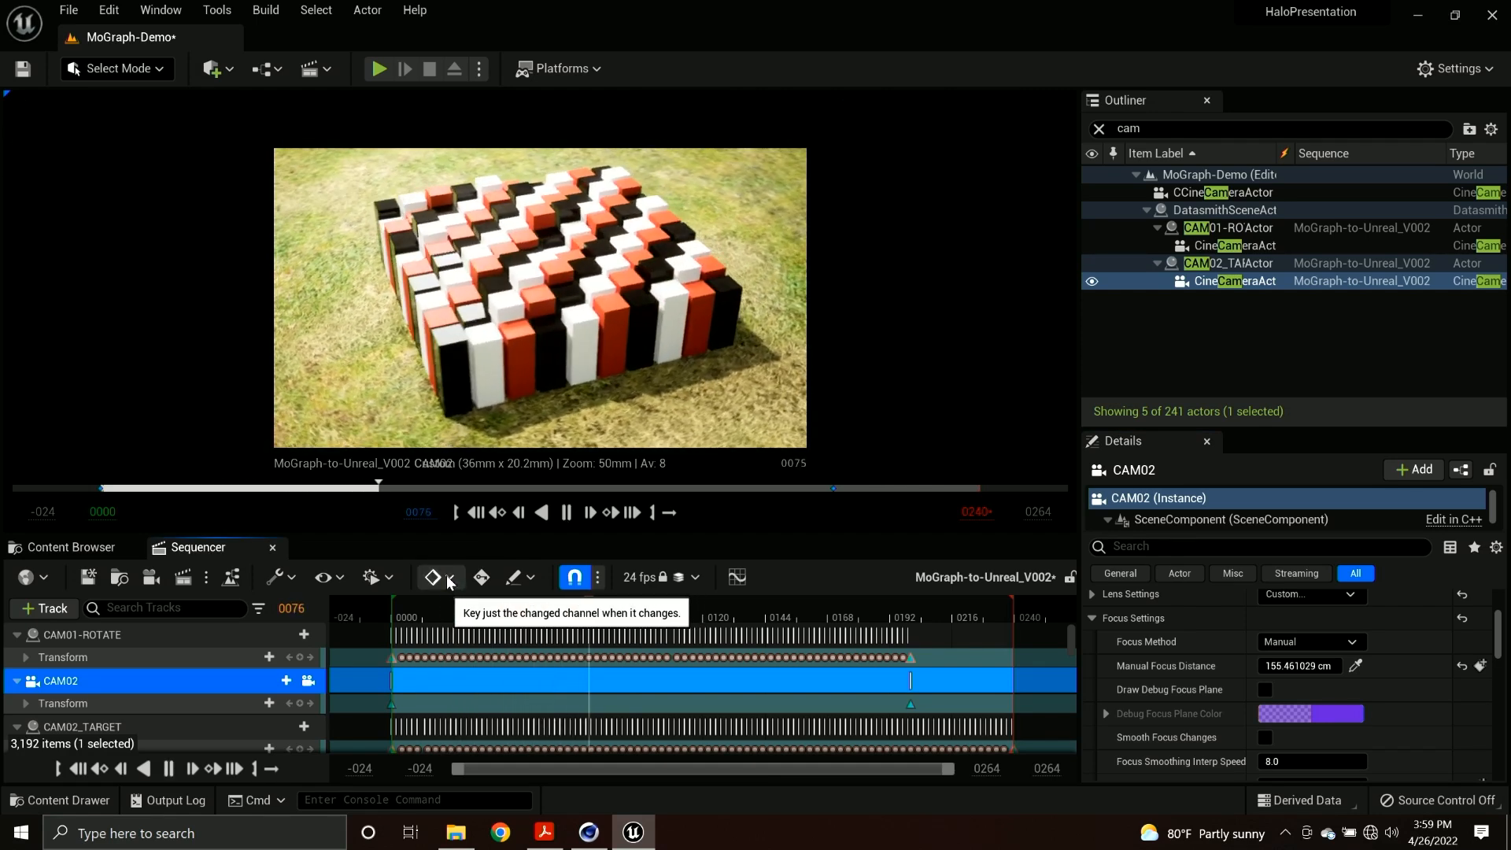
pyautogui.press('space')
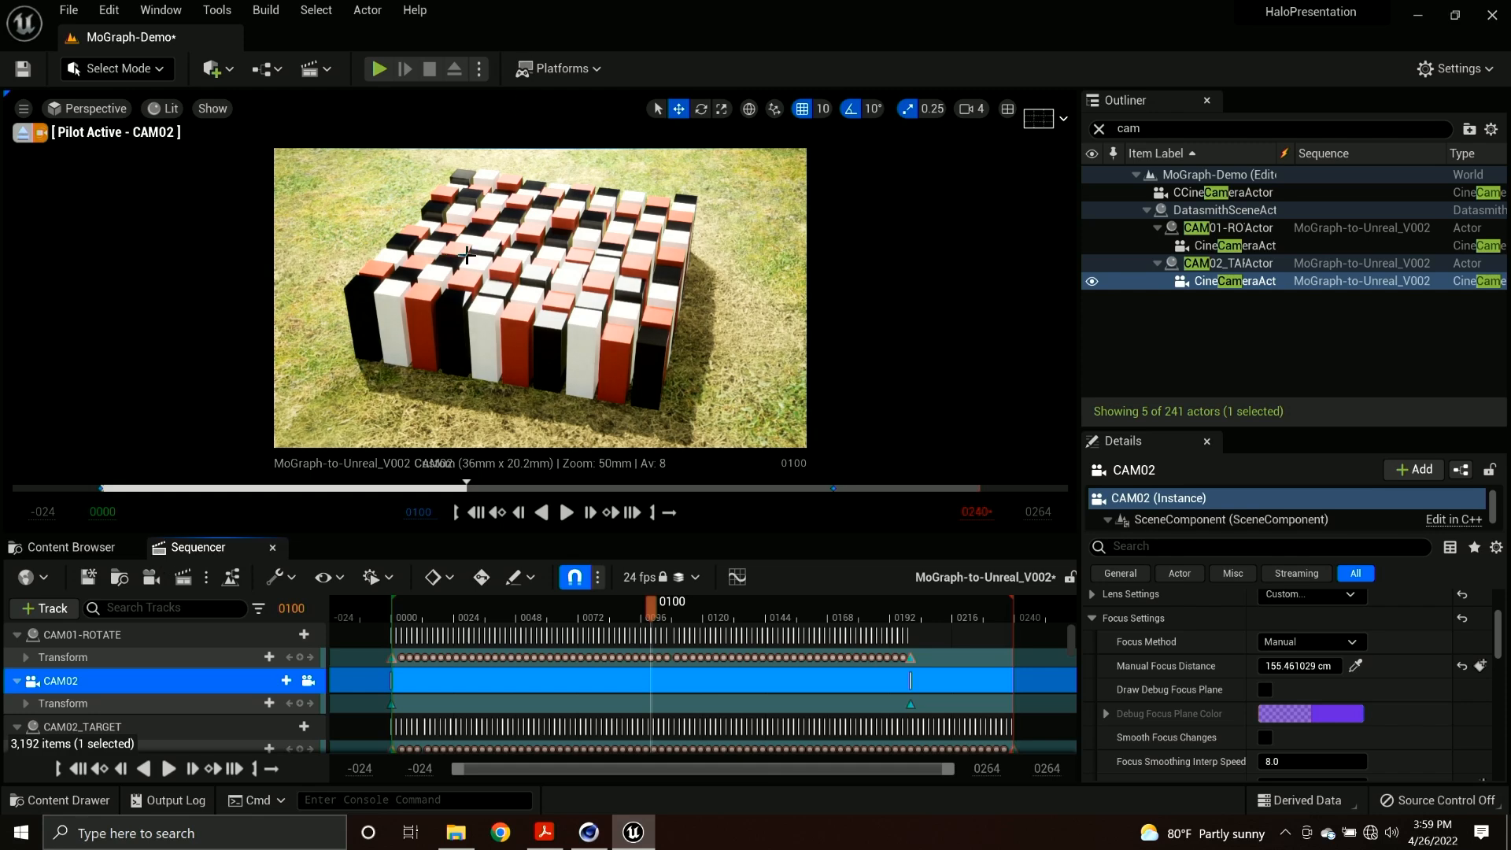
# Browse to the metal materials in the StarterContent Materials folder.
pyautogui.click(45, 547)
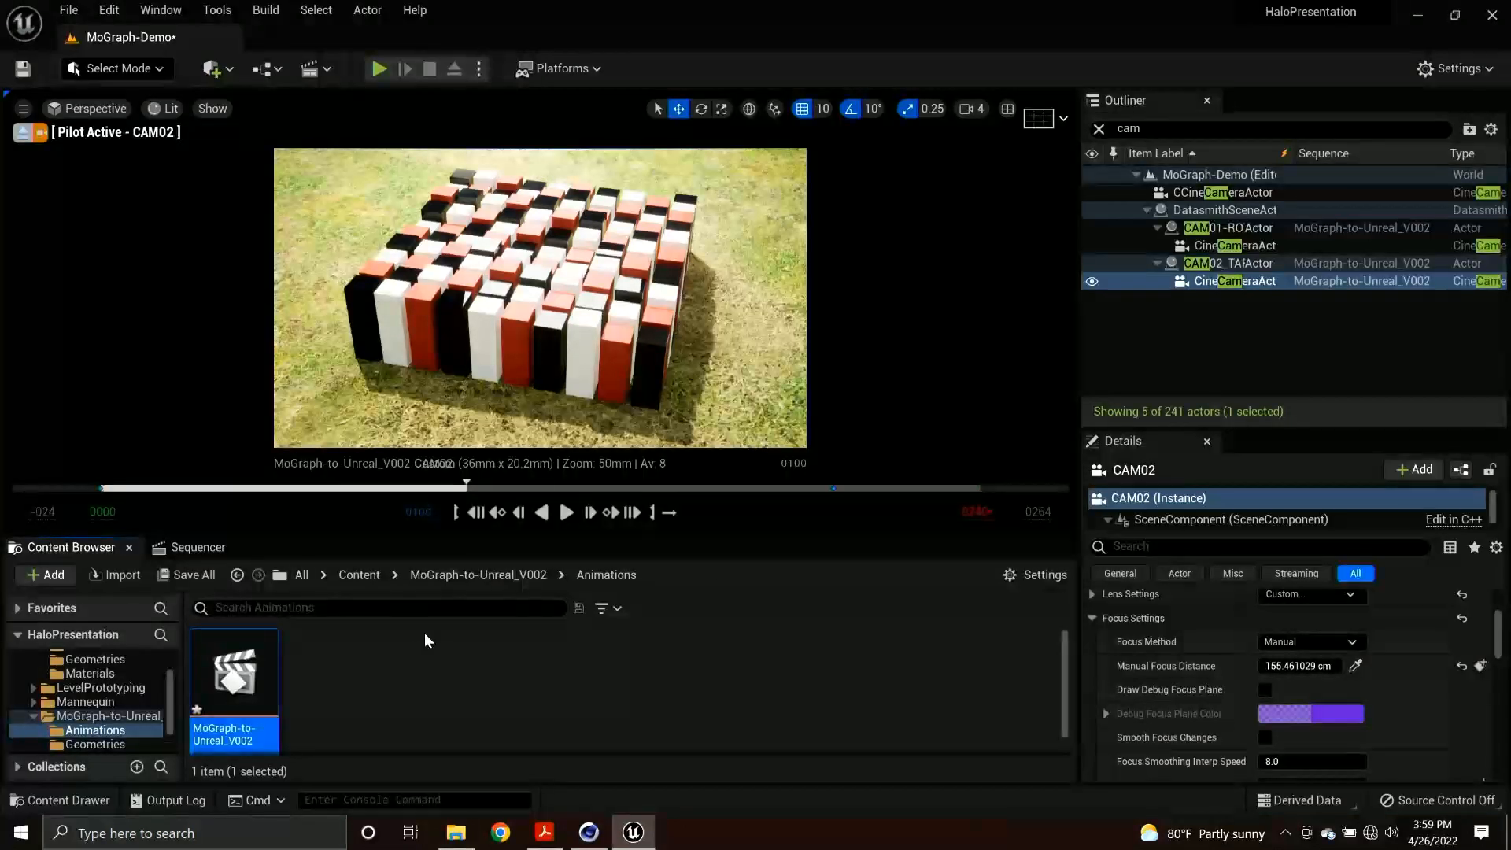
pyautogui.click(382, 576)
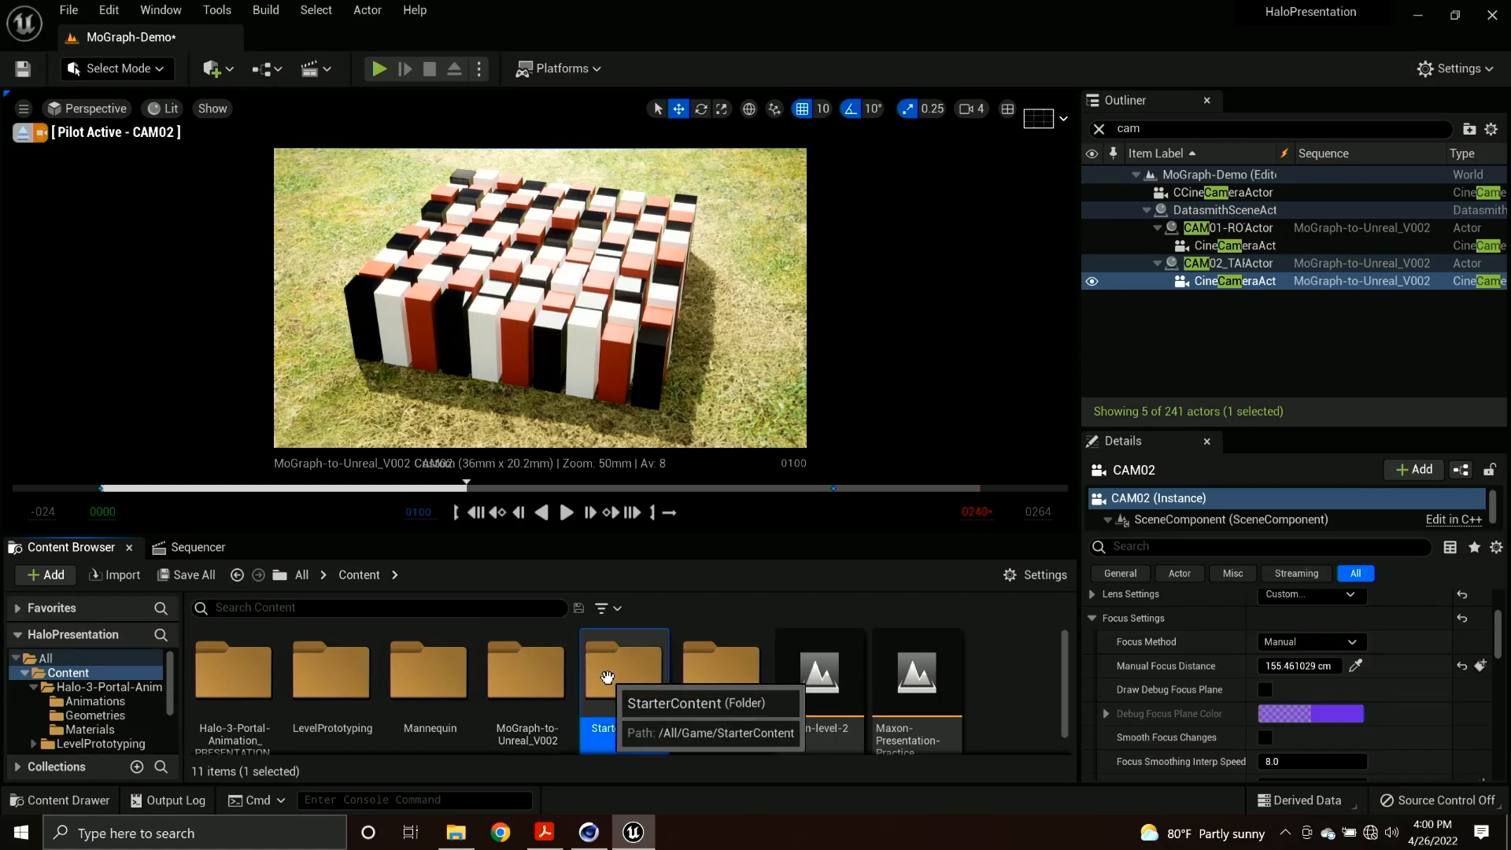
pyautogui.doubleClick(608, 675)
pyautogui.scroll(-1, 681, 677)
pyautogui.doubleClick(782, 651)
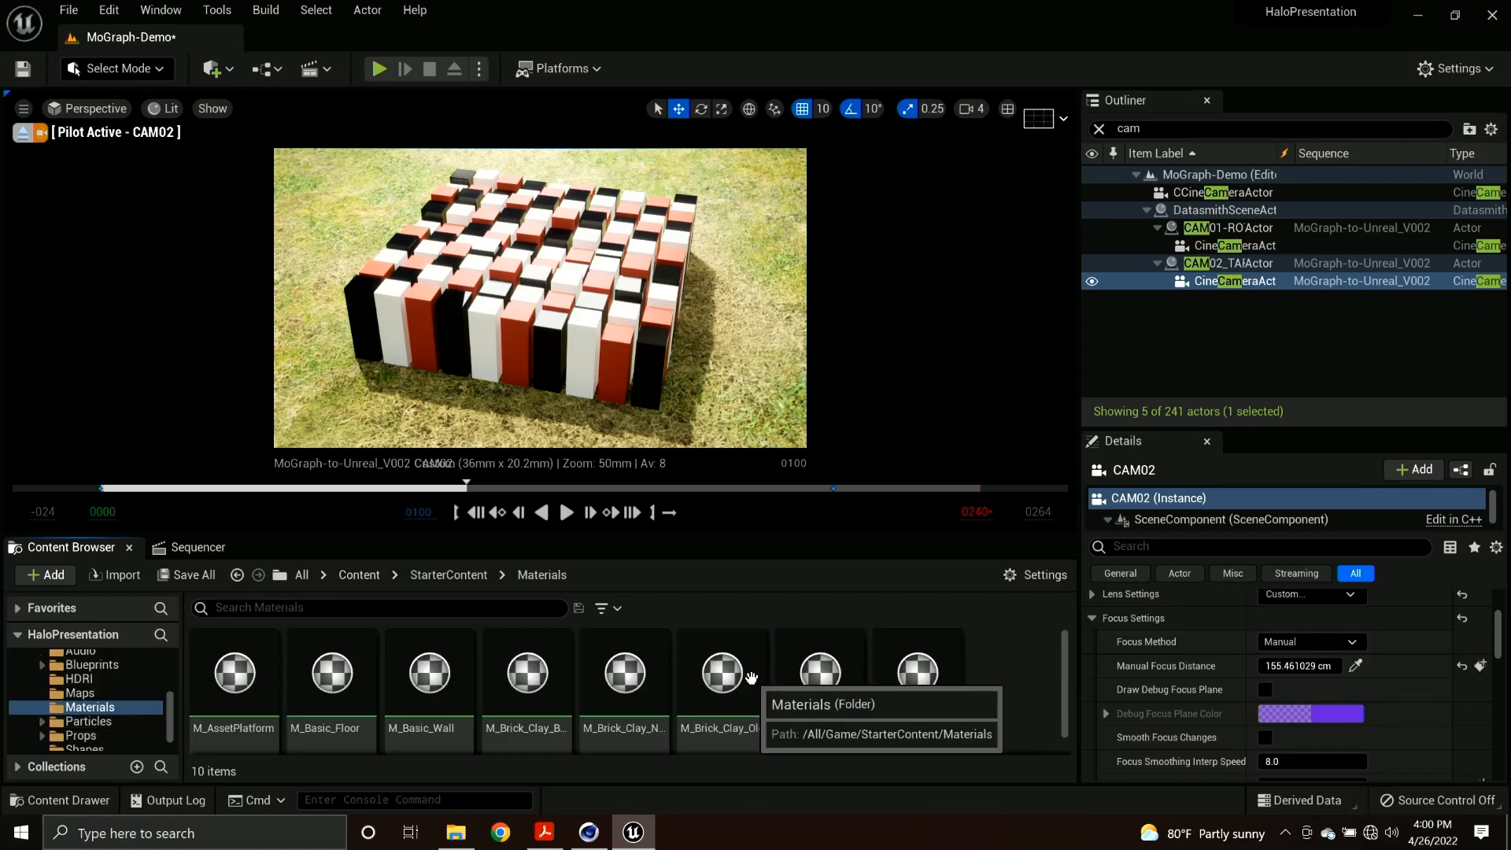
pyautogui.scroll(-5, 657, 661)
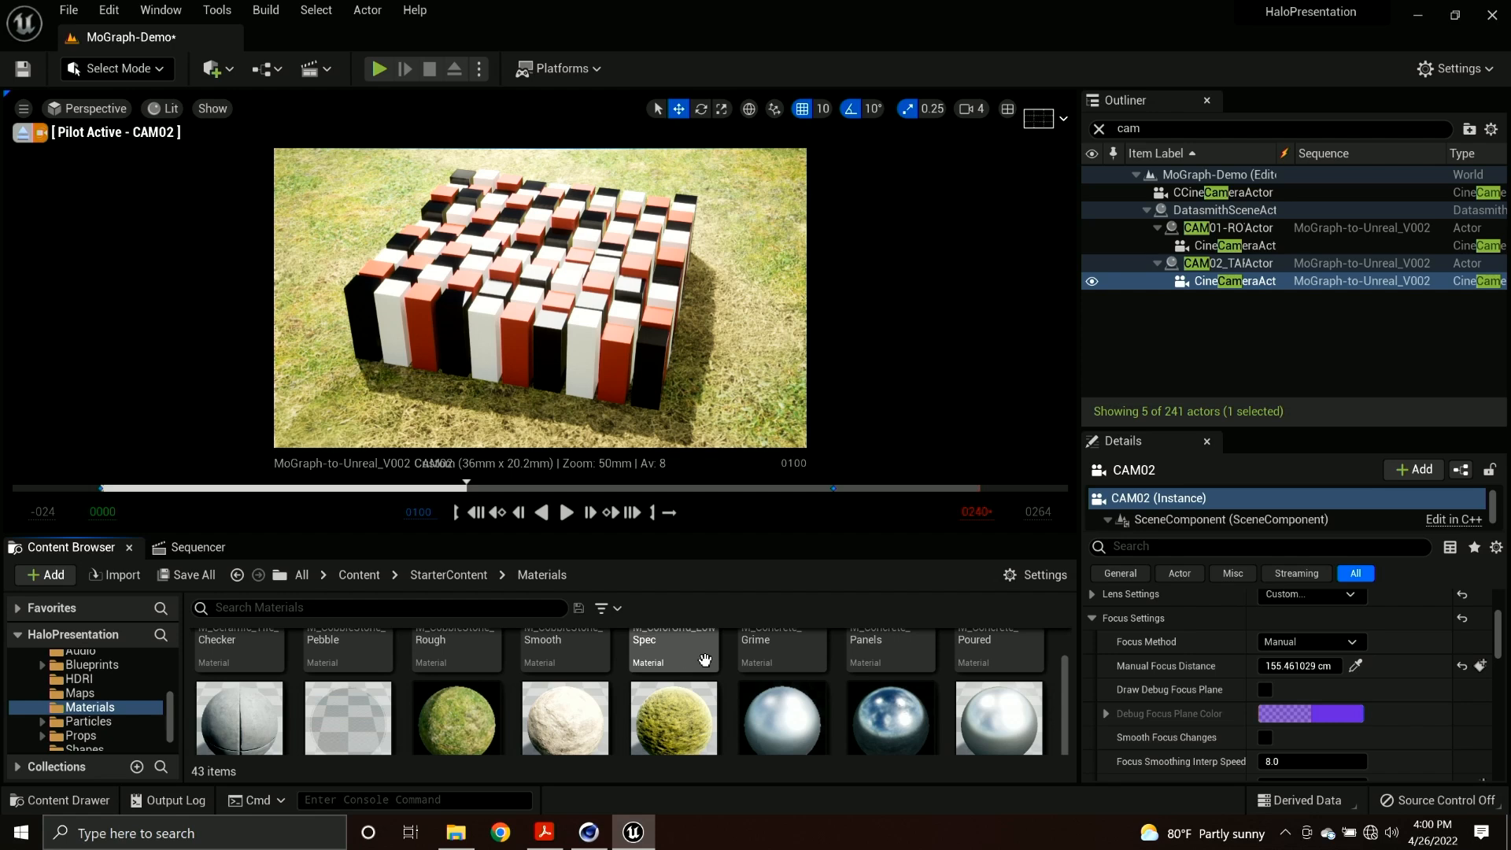
# Clear the Outliner filter, select the Landscape actor, and assign M_Metal_Burnished_Steel as its landscape material.
pyautogui.click(1099, 130)
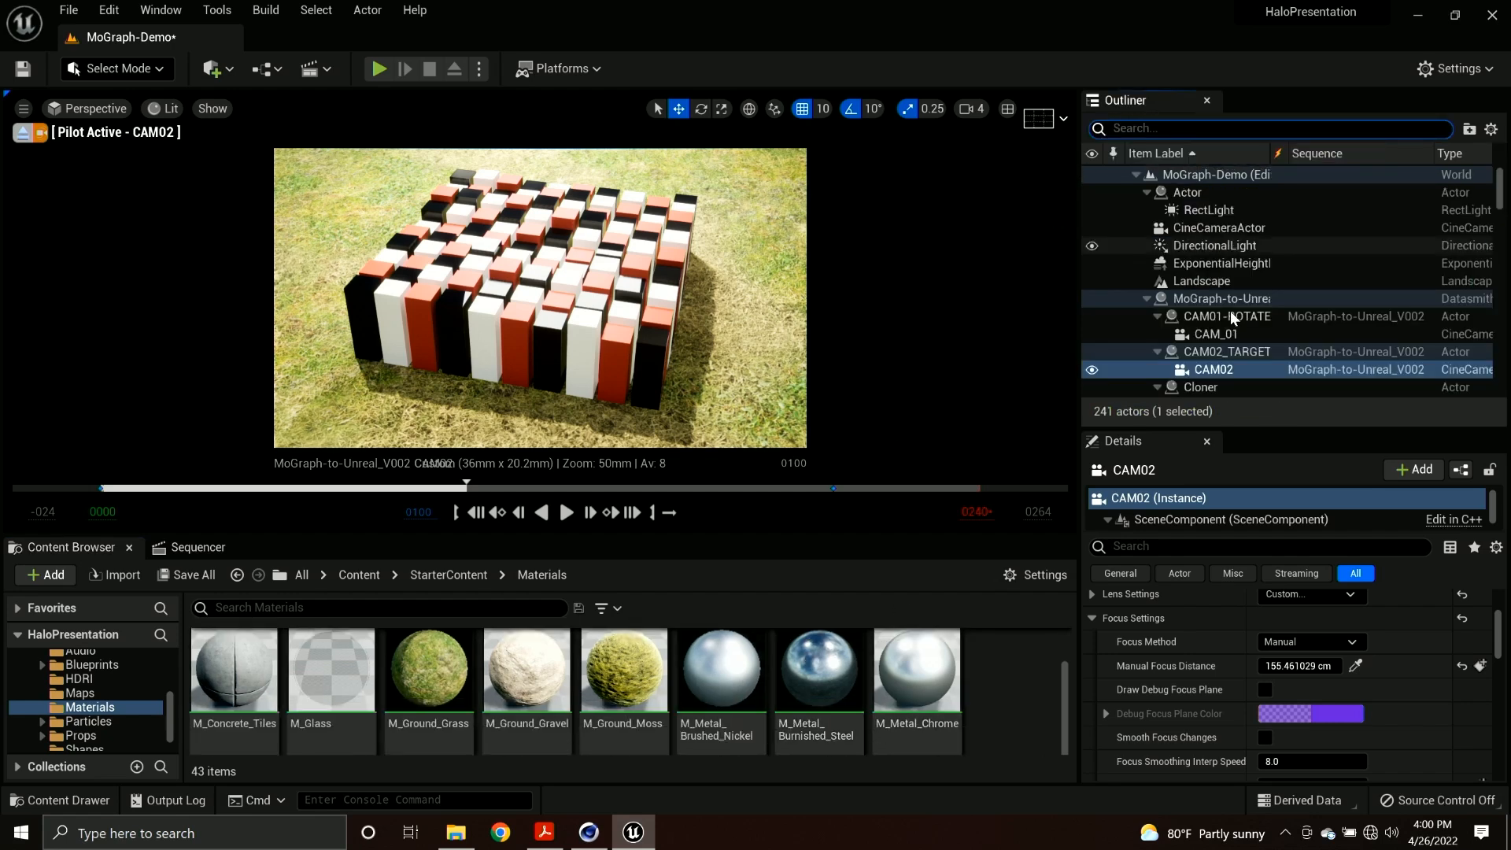
pyautogui.click(1217, 283)
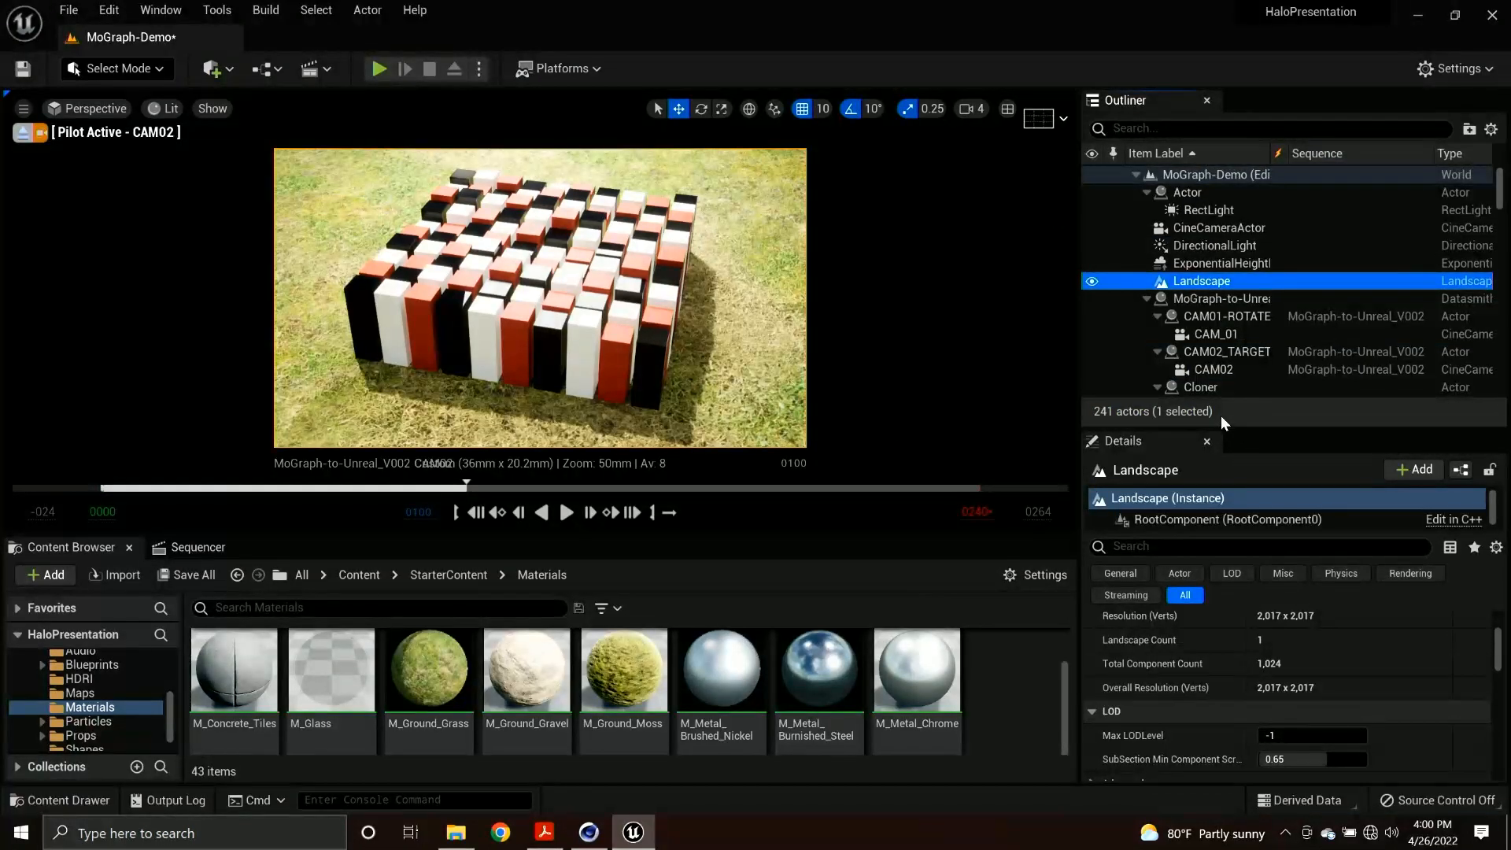
pyautogui.scroll(-3, 1199, 378)
pyautogui.scroll(-1, 1219, 677)
pyautogui.scroll(-3, 1218, 677)
pyautogui.moveTo(819, 669); pyautogui.dragTo(1252, 661)
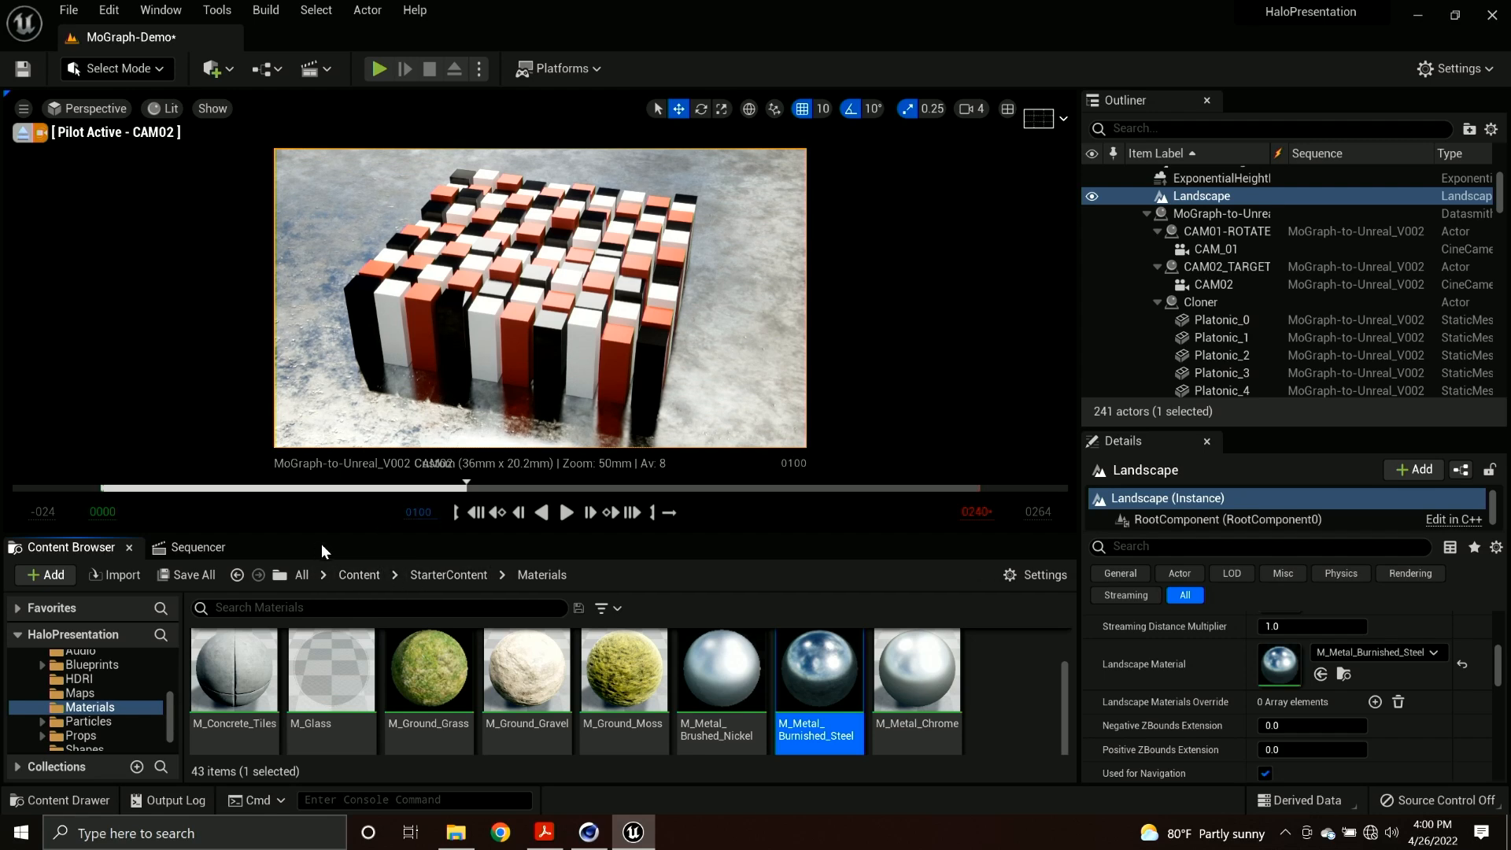
# Return to the sequence timeline and play the cube grid animation from its start through CAM02.
pyautogui.click(361, 575)
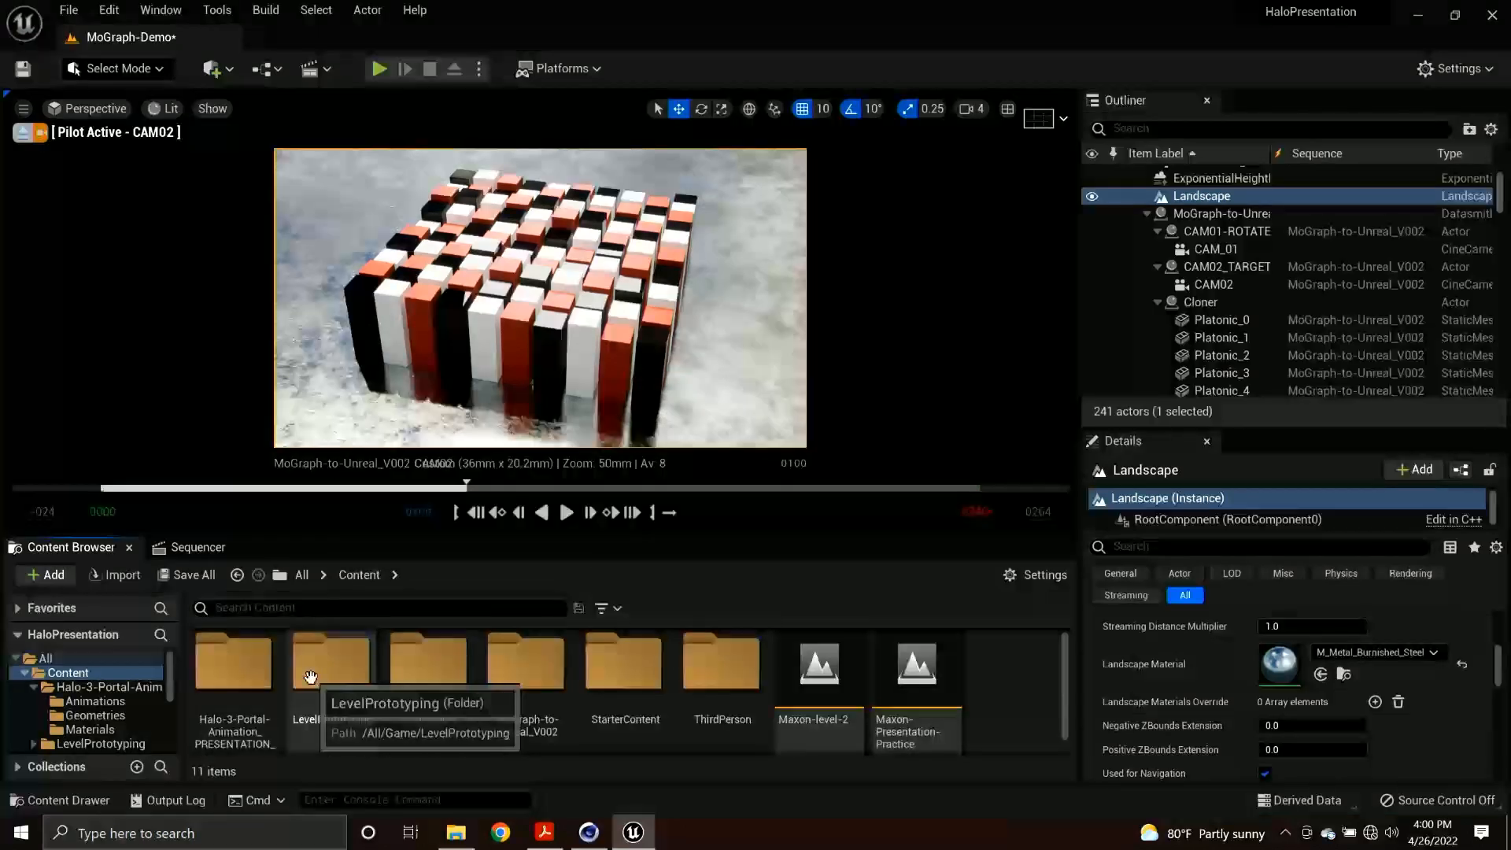
pyautogui.scroll(3, 364, 690)
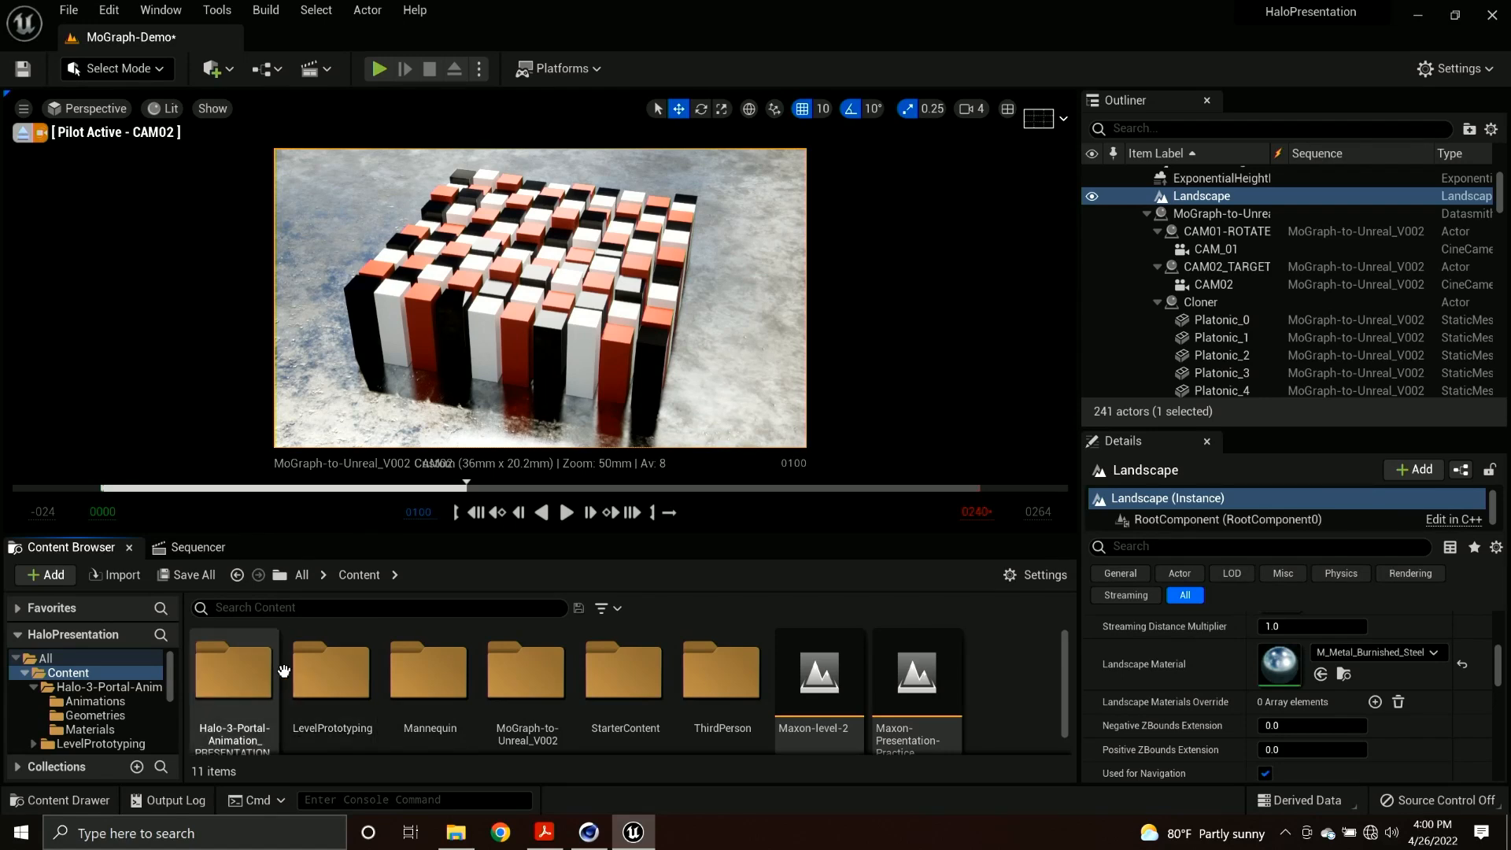
pyautogui.click(197, 547)
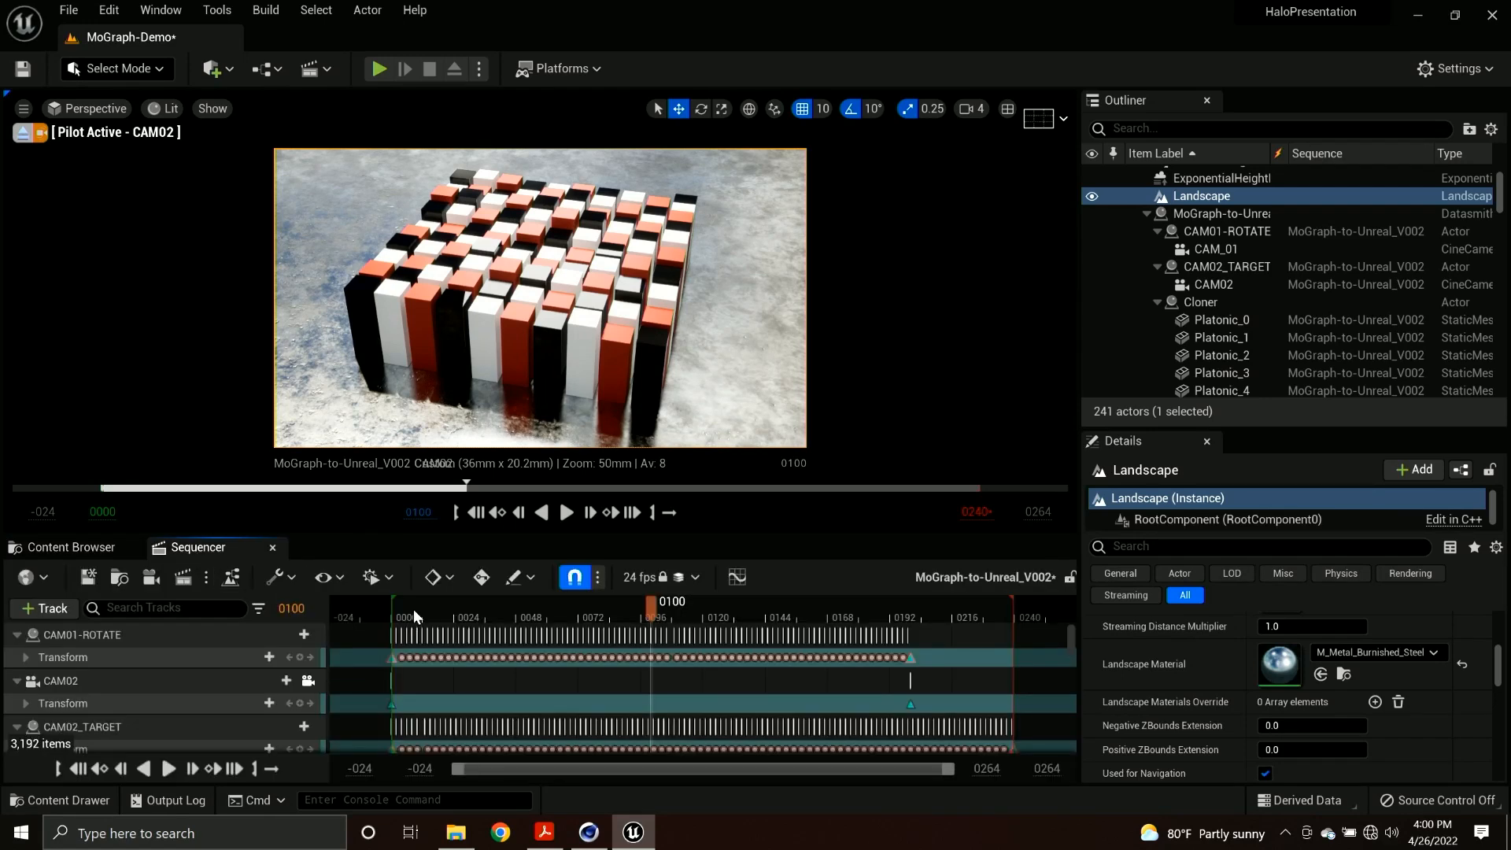
pyautogui.click(396, 607)
pyautogui.press('space')
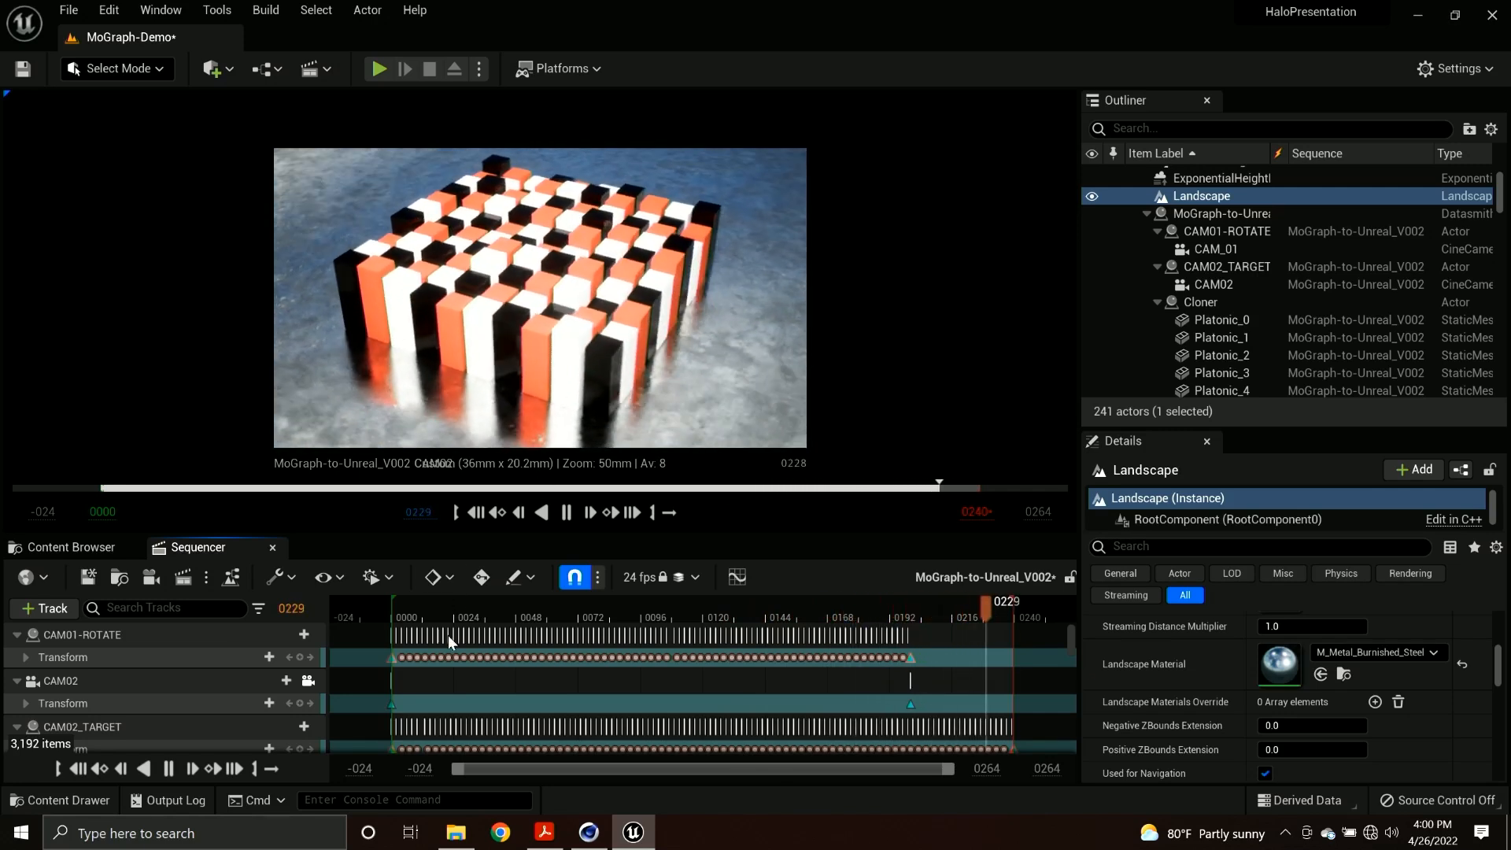
# Stop playback and scrub through the opening frames of the sequence, settling on frame 28.
pyautogui.click(431, 606)
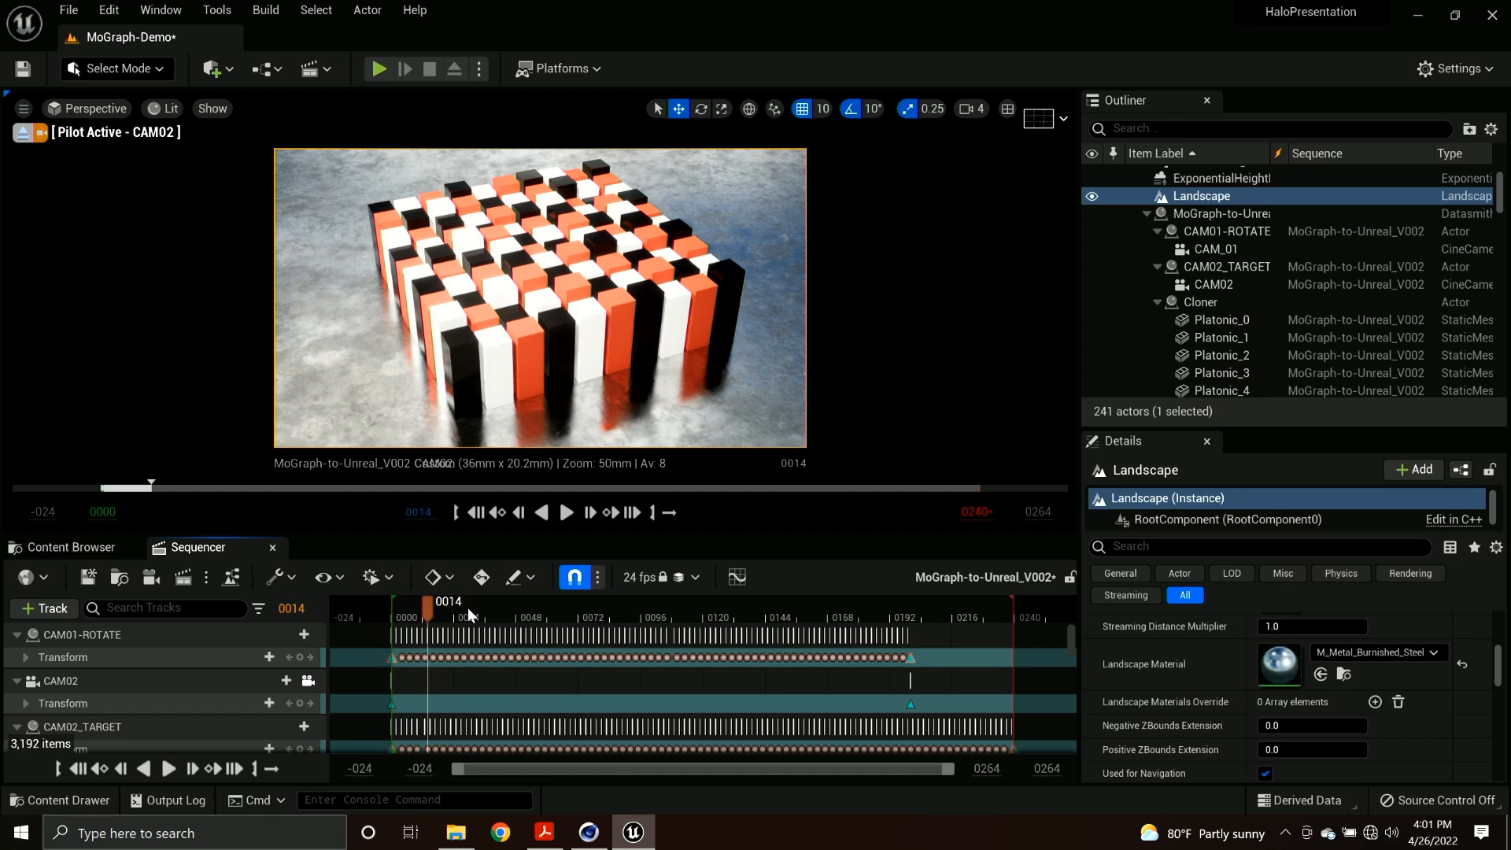
pyautogui.moveTo(447, 600); pyautogui.dragTo(421, 602)
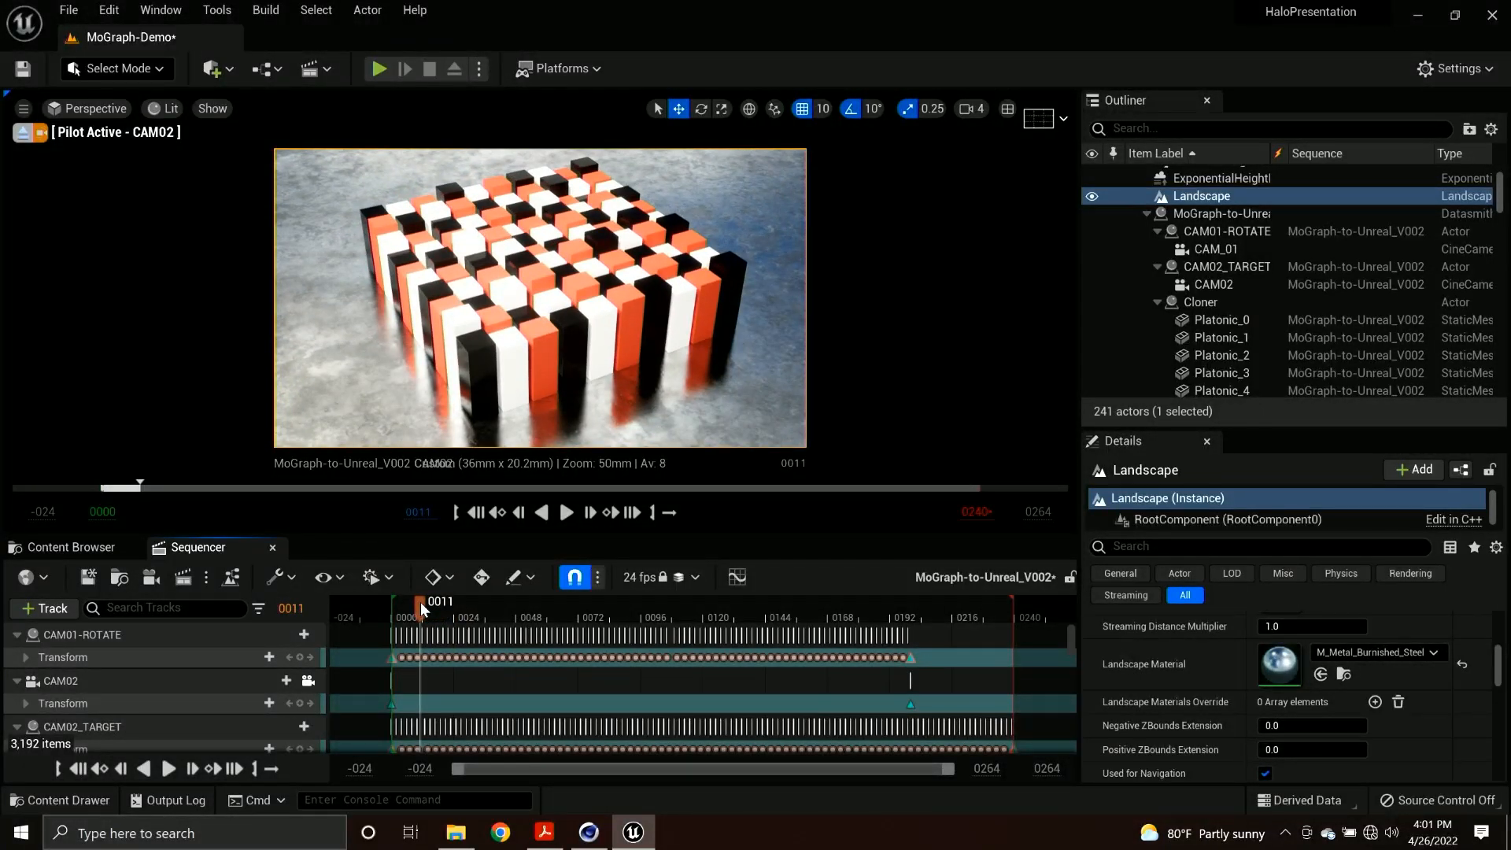
pyautogui.moveTo(420, 602); pyautogui.dragTo(463, 616)
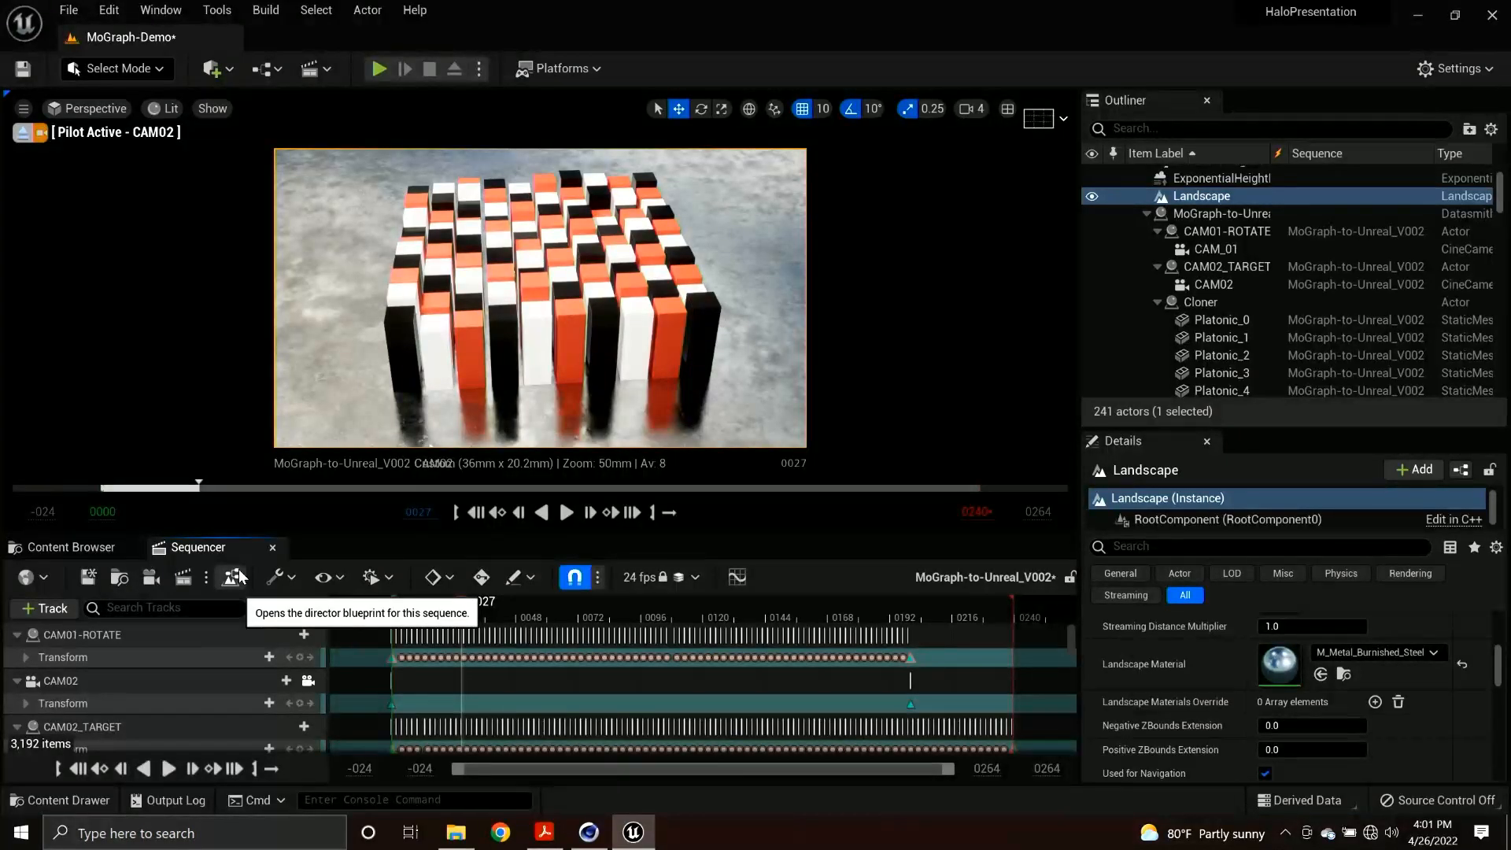
pyautogui.moveTo(465, 604)
pyautogui.mouseDown()
pyautogui.moveTo(514, 600)
pyautogui.moveTo(463, 601)
pyautogui.mouseUp()
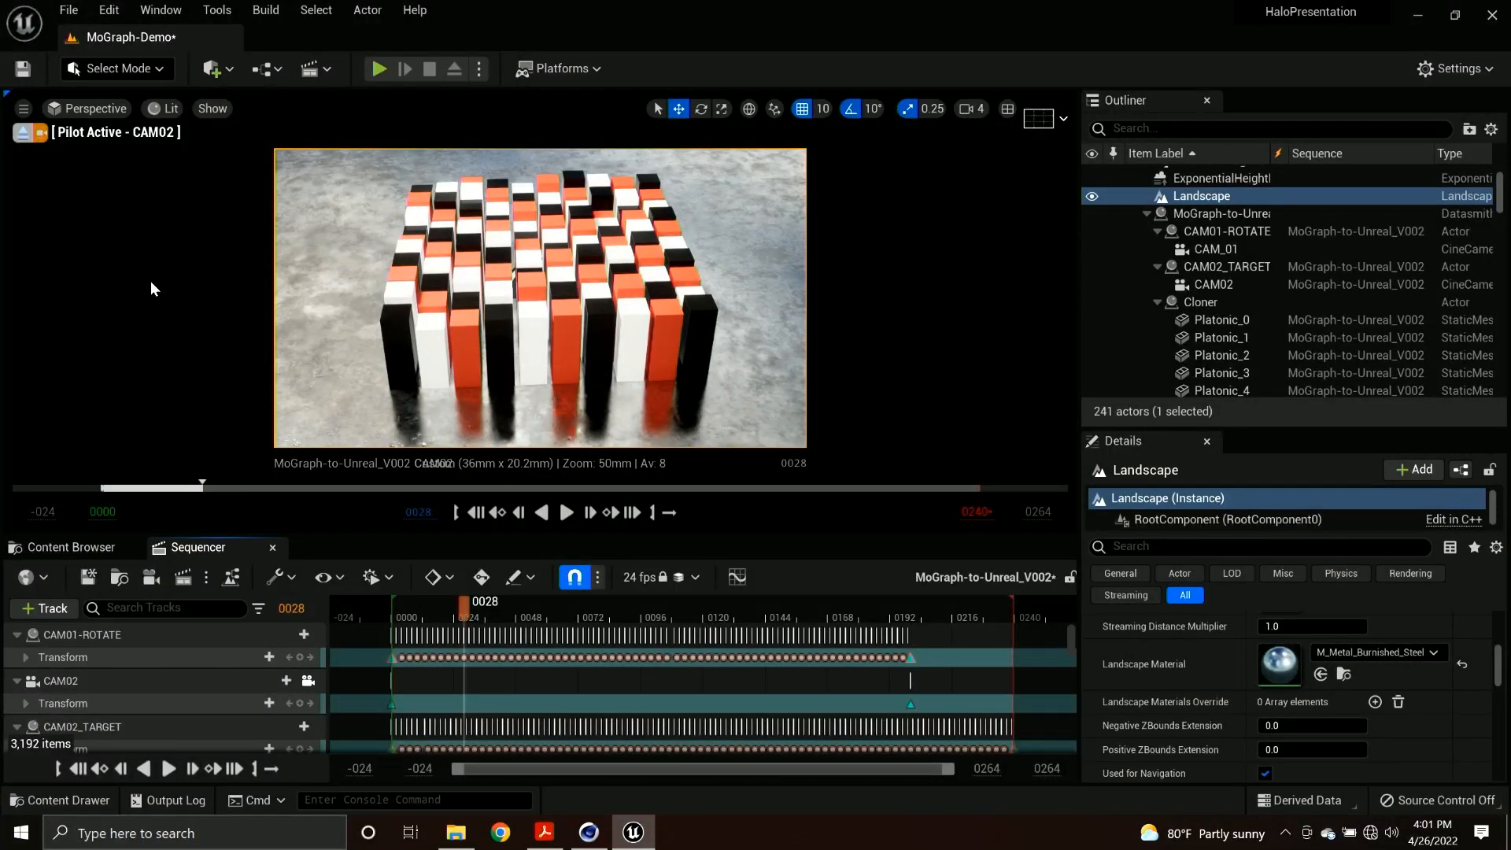
# Save the MoGraph-Demo level and switch to Cinema 4D.
pyautogui.click(23, 69)
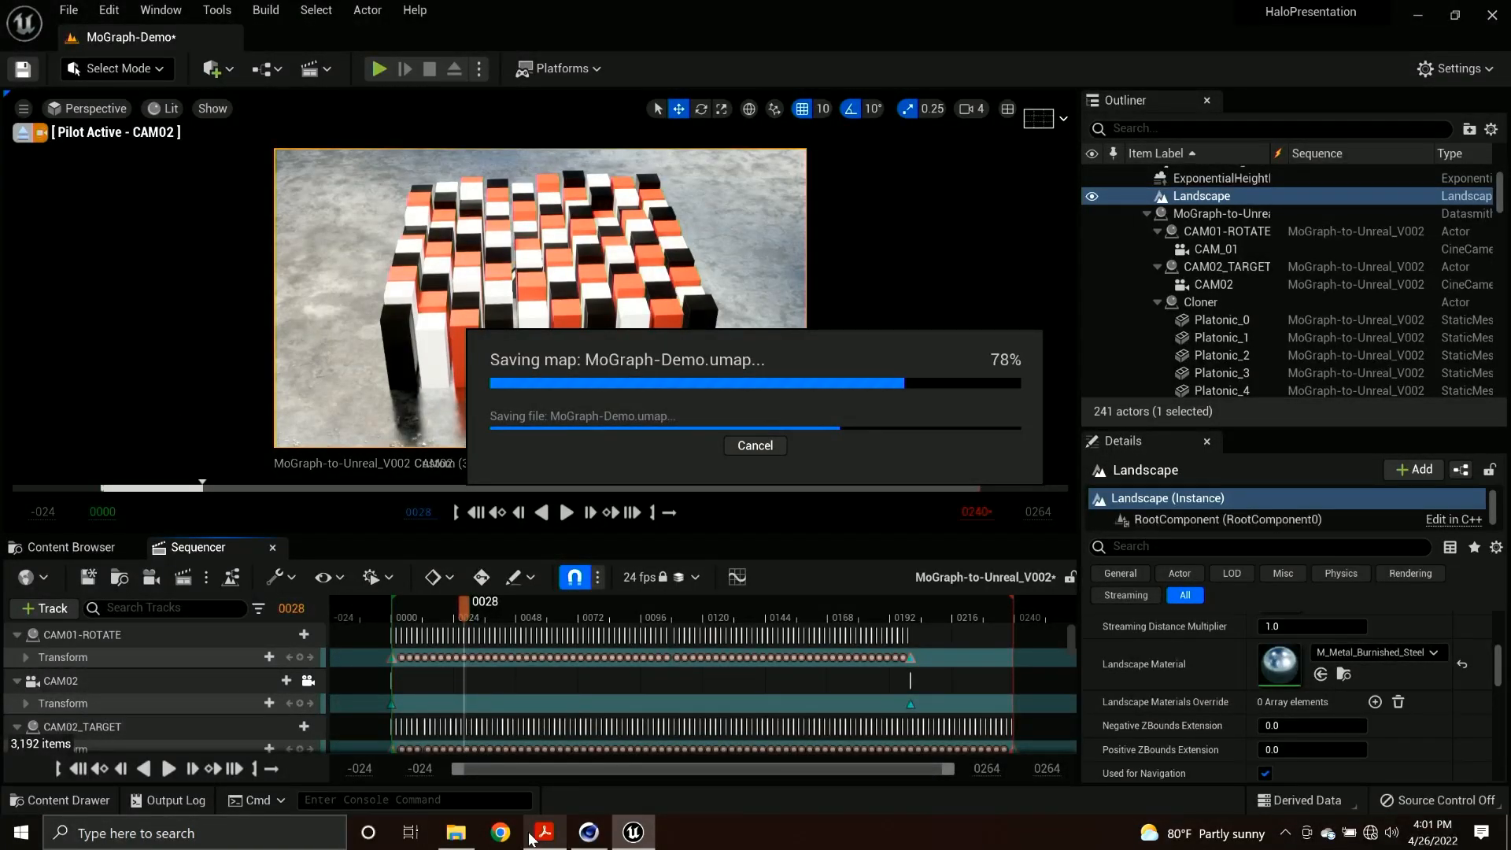
pyautogui.click(588, 832)
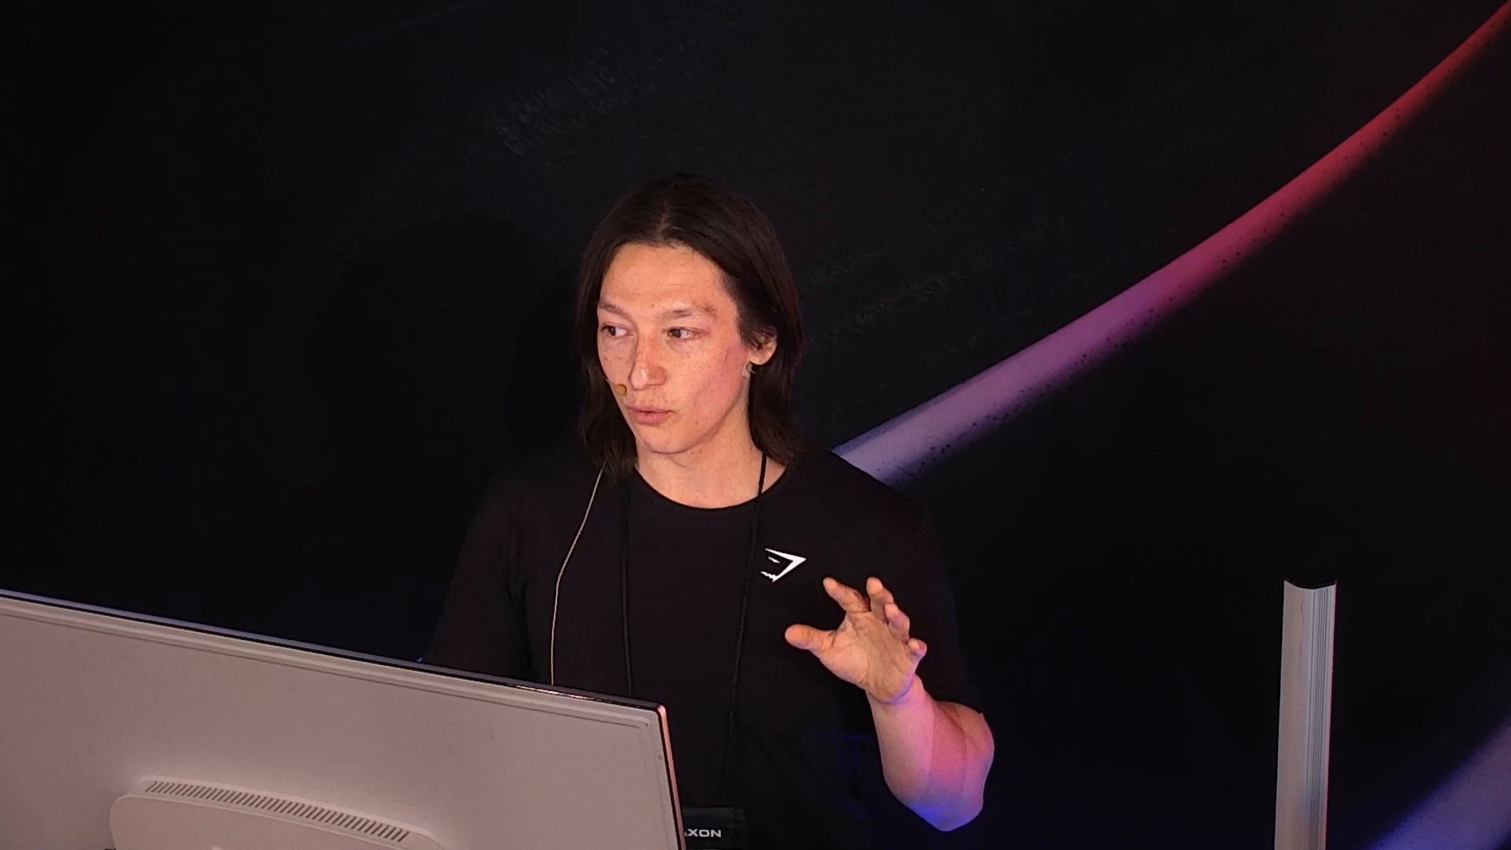
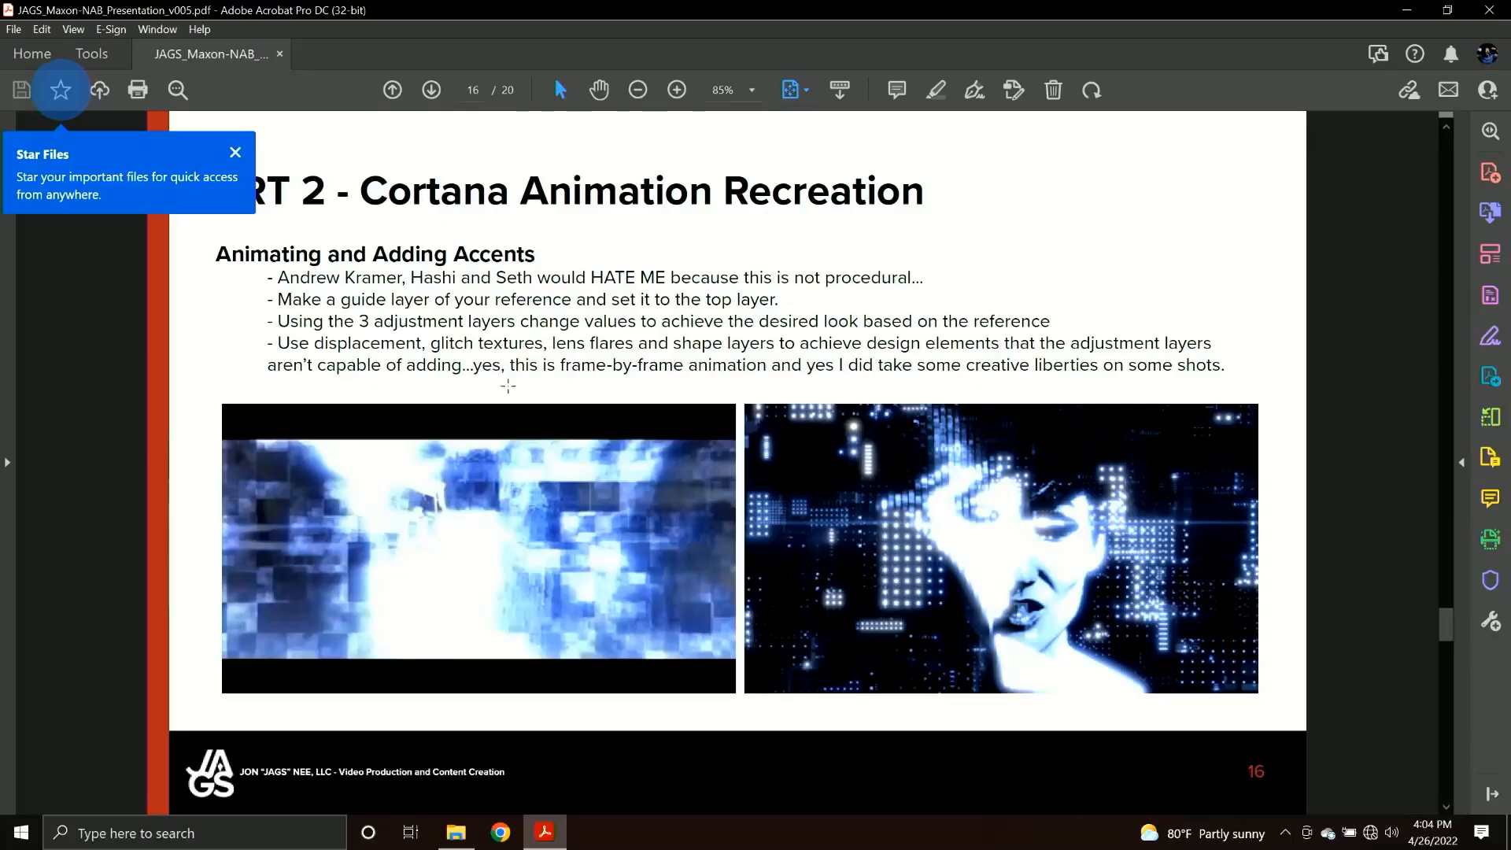
# Advance the presentation to page 17 and open Halo_TrailerRecreation_CORTANA-RECREATION_Presentation-Demo.aep in After Effects, accepting the font substitution.
pyautogui.press('pagedown')
pyautogui.click(462, 842)
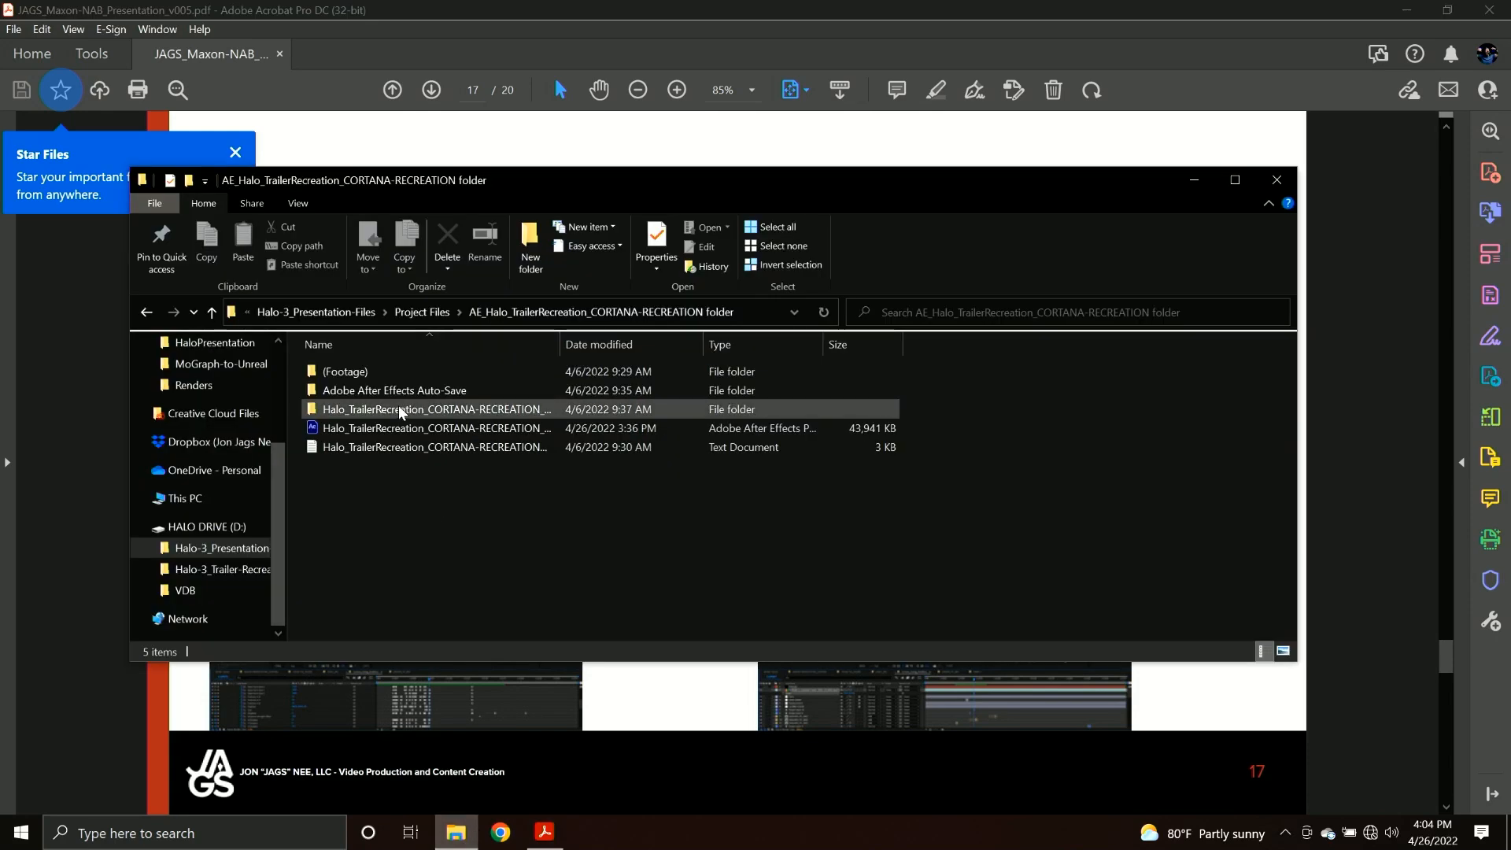
pyautogui.click(398, 431)
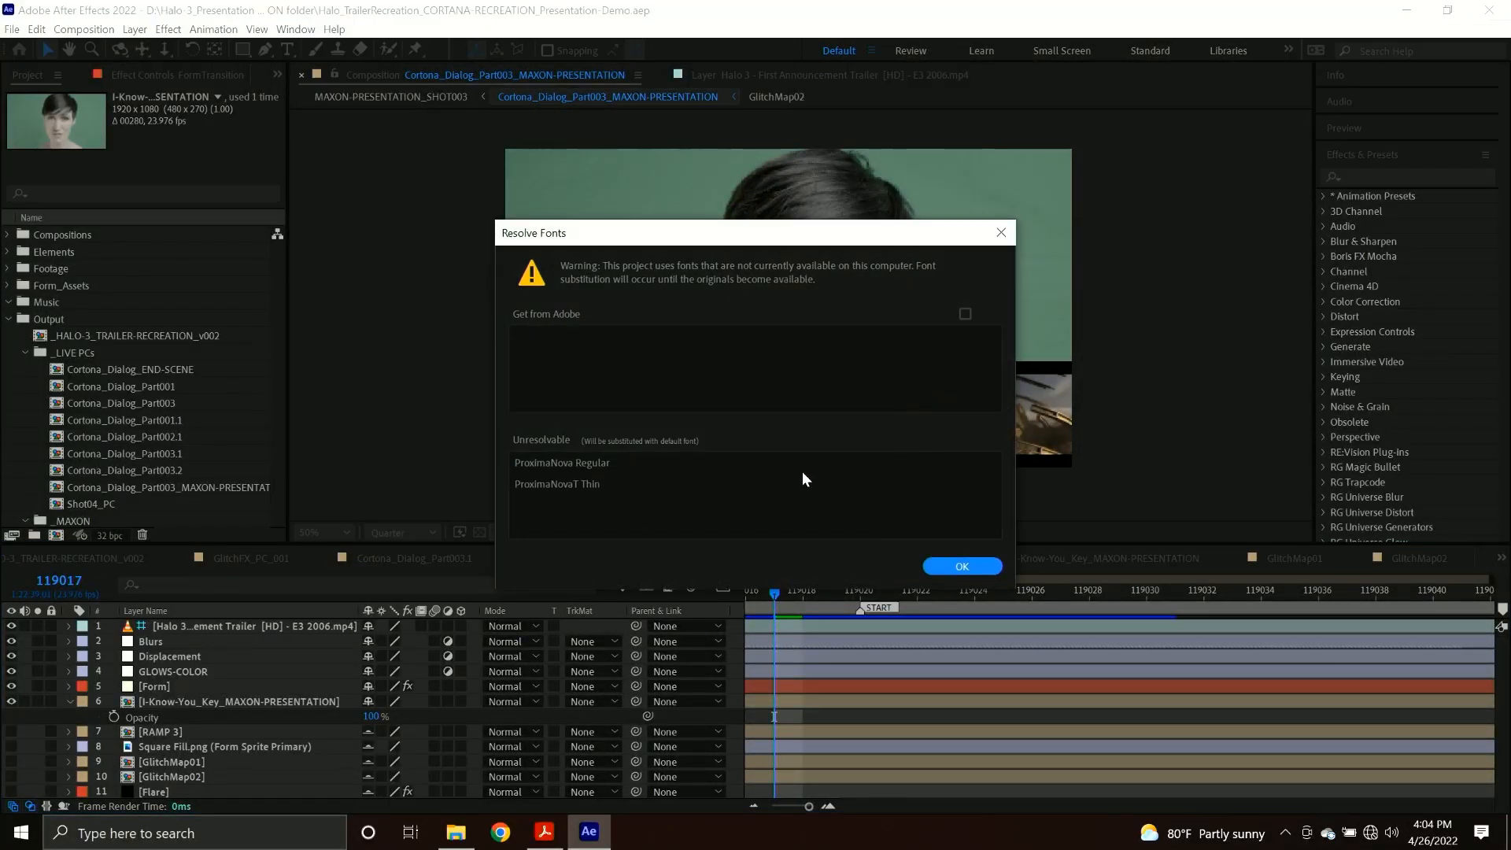
pyautogui.click(966, 565)
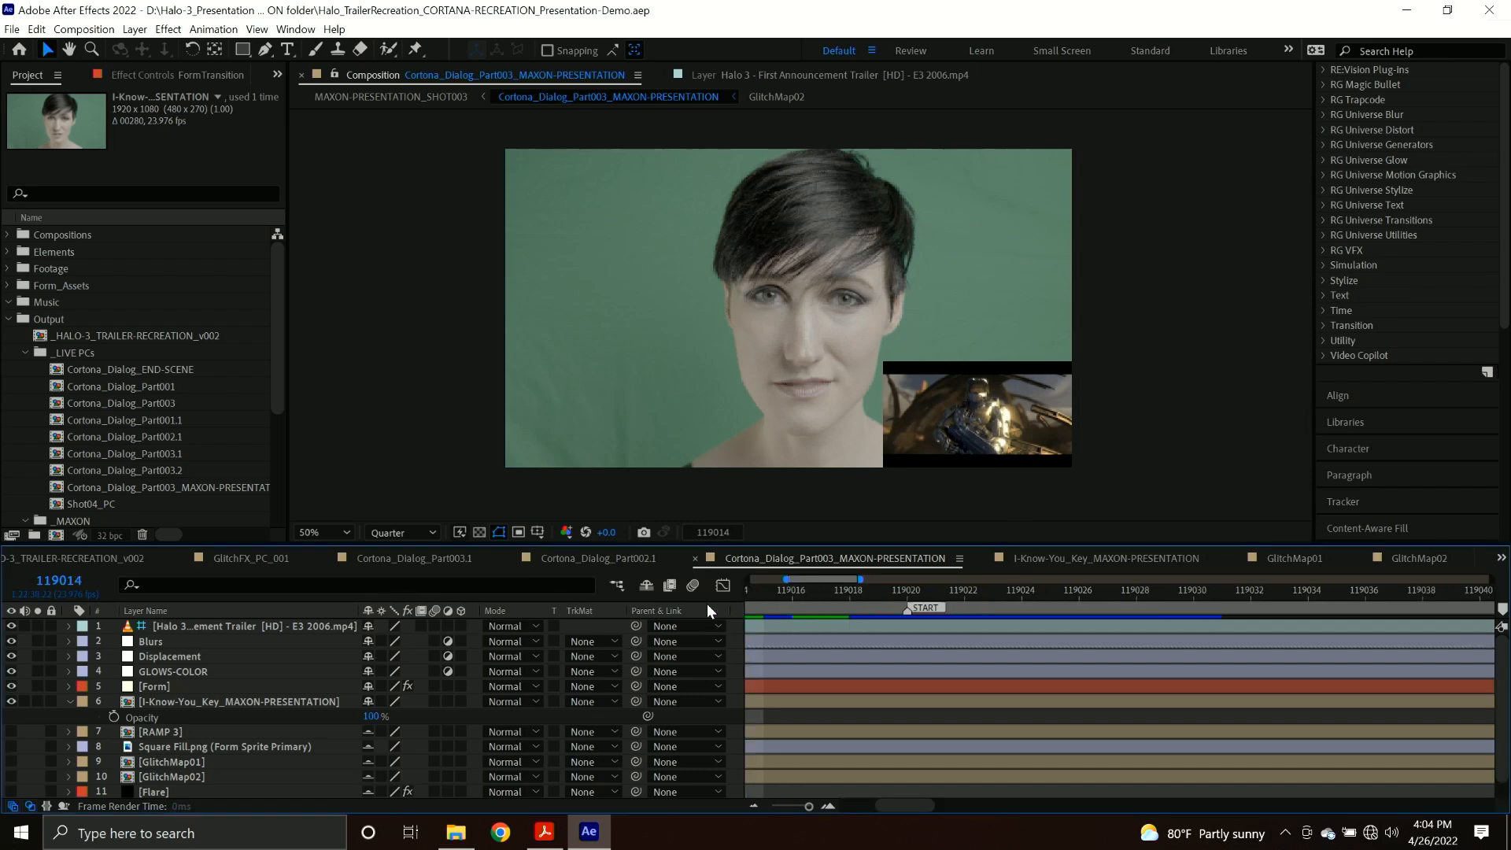
# Go to the first frame of Cortona_Dialog_Part003_MAXON-PRESENTATION and remove the Trapcode Form effect from the Form layer.
pyautogui.press('Home')
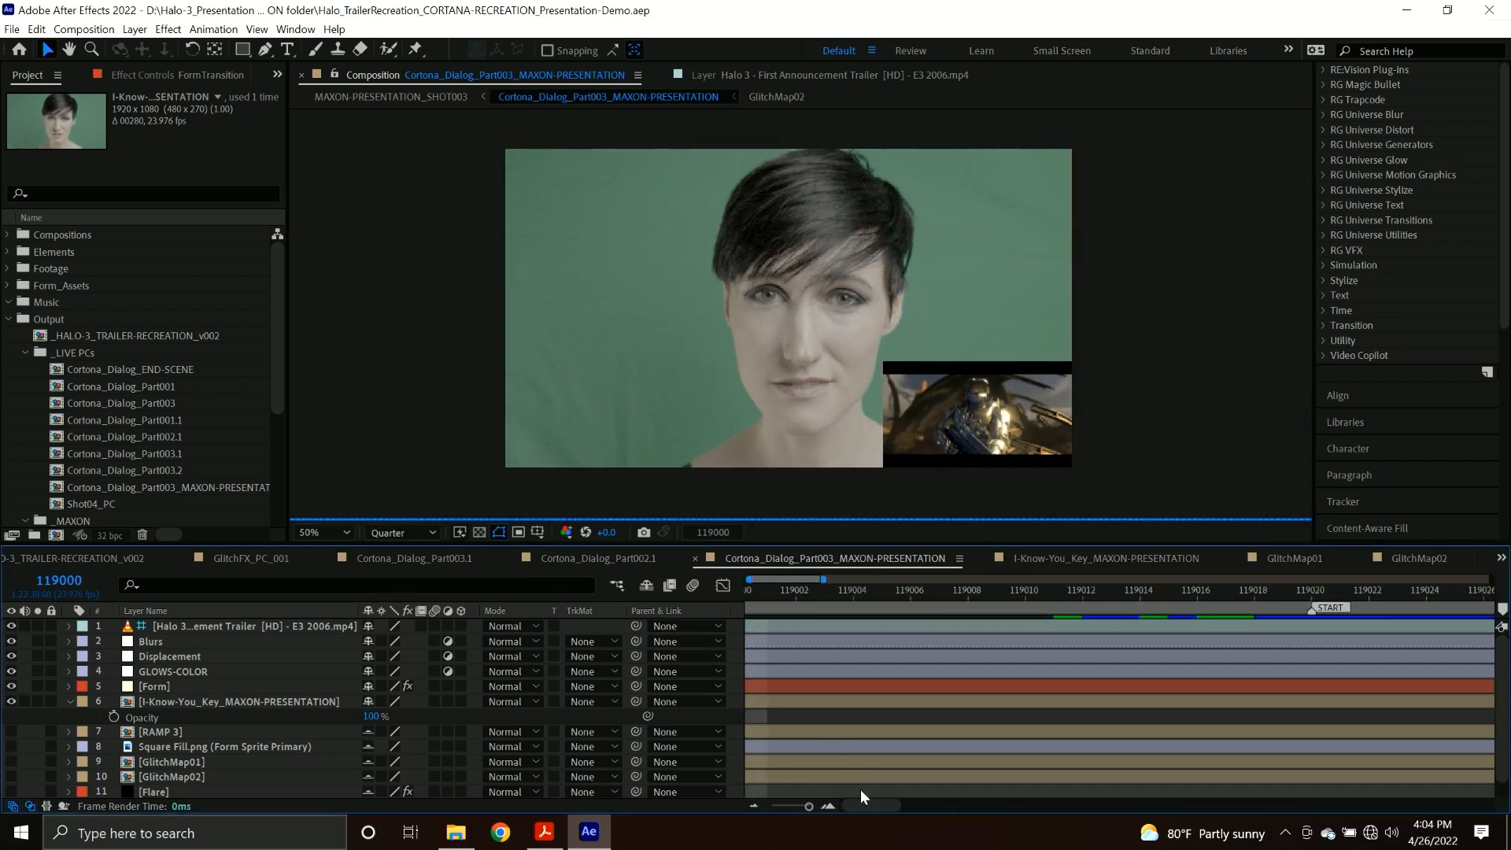
pyautogui.moveTo(861, 804); pyautogui.dragTo(826, 801)
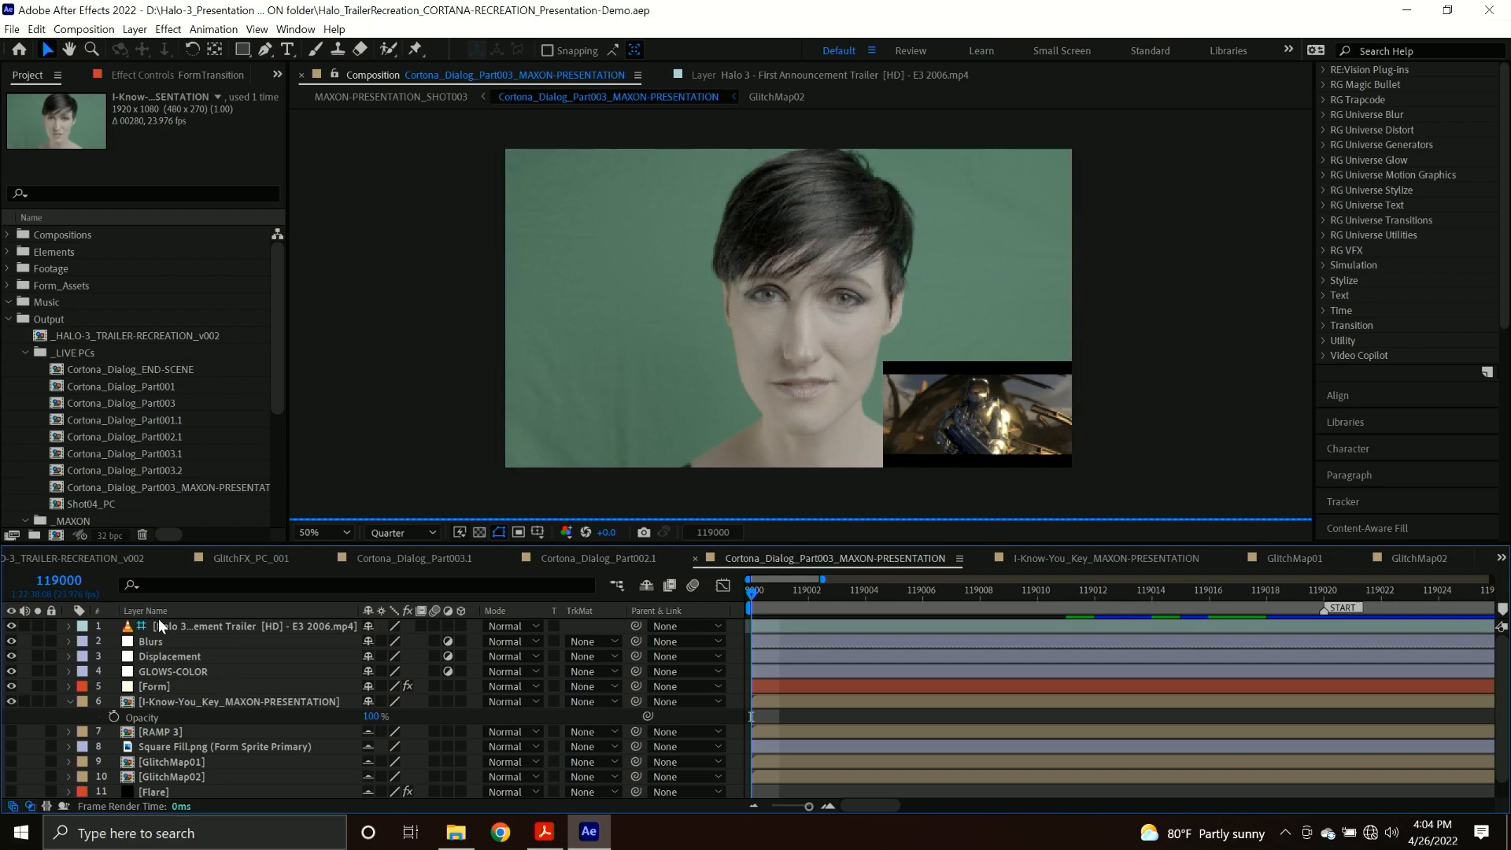
pyautogui.click(159, 700)
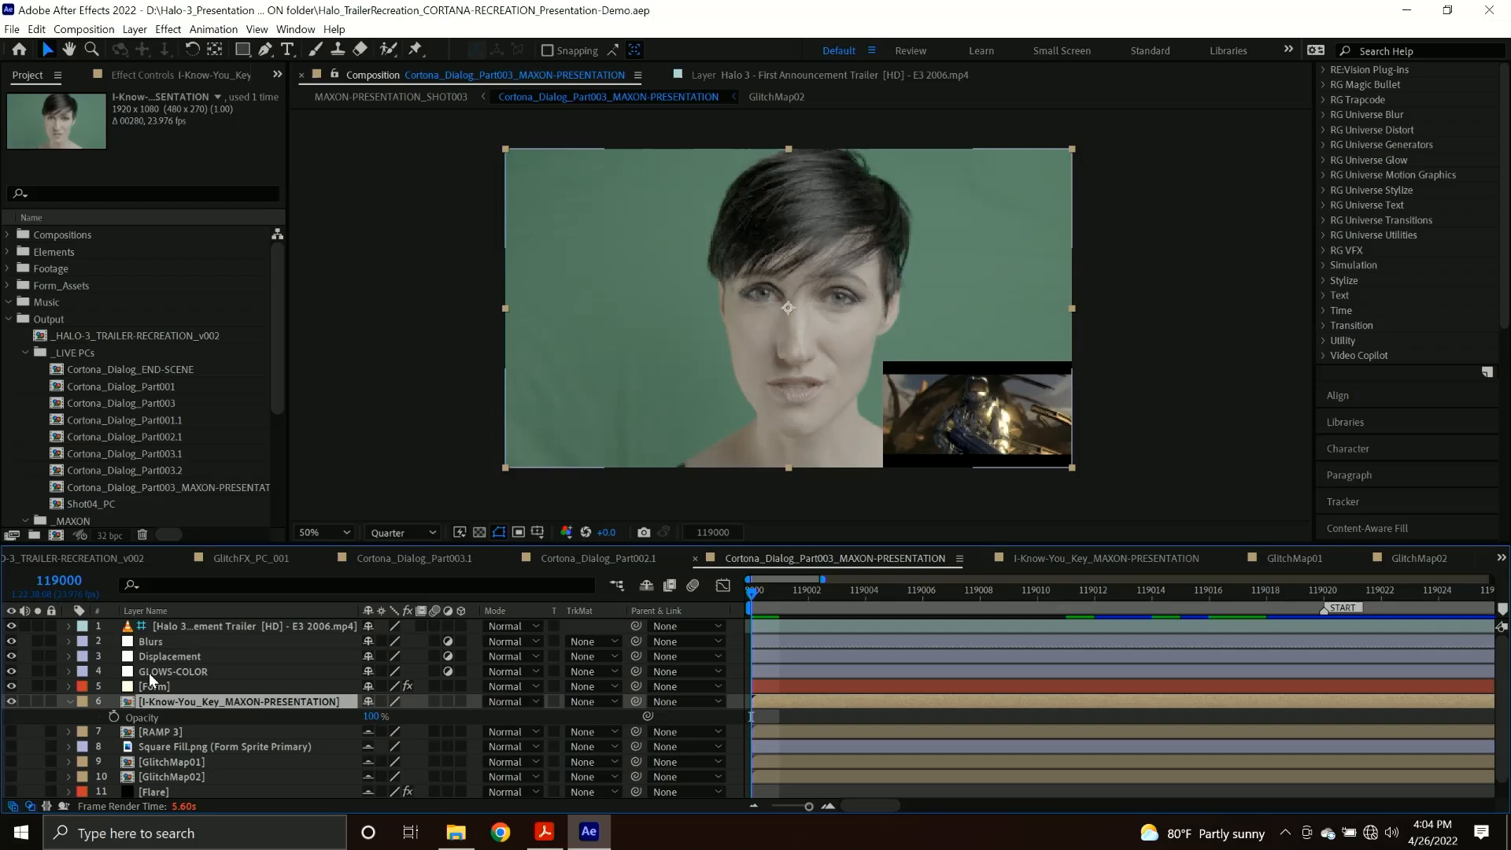
pyautogui.click(149, 673)
pyautogui.click(172, 687)
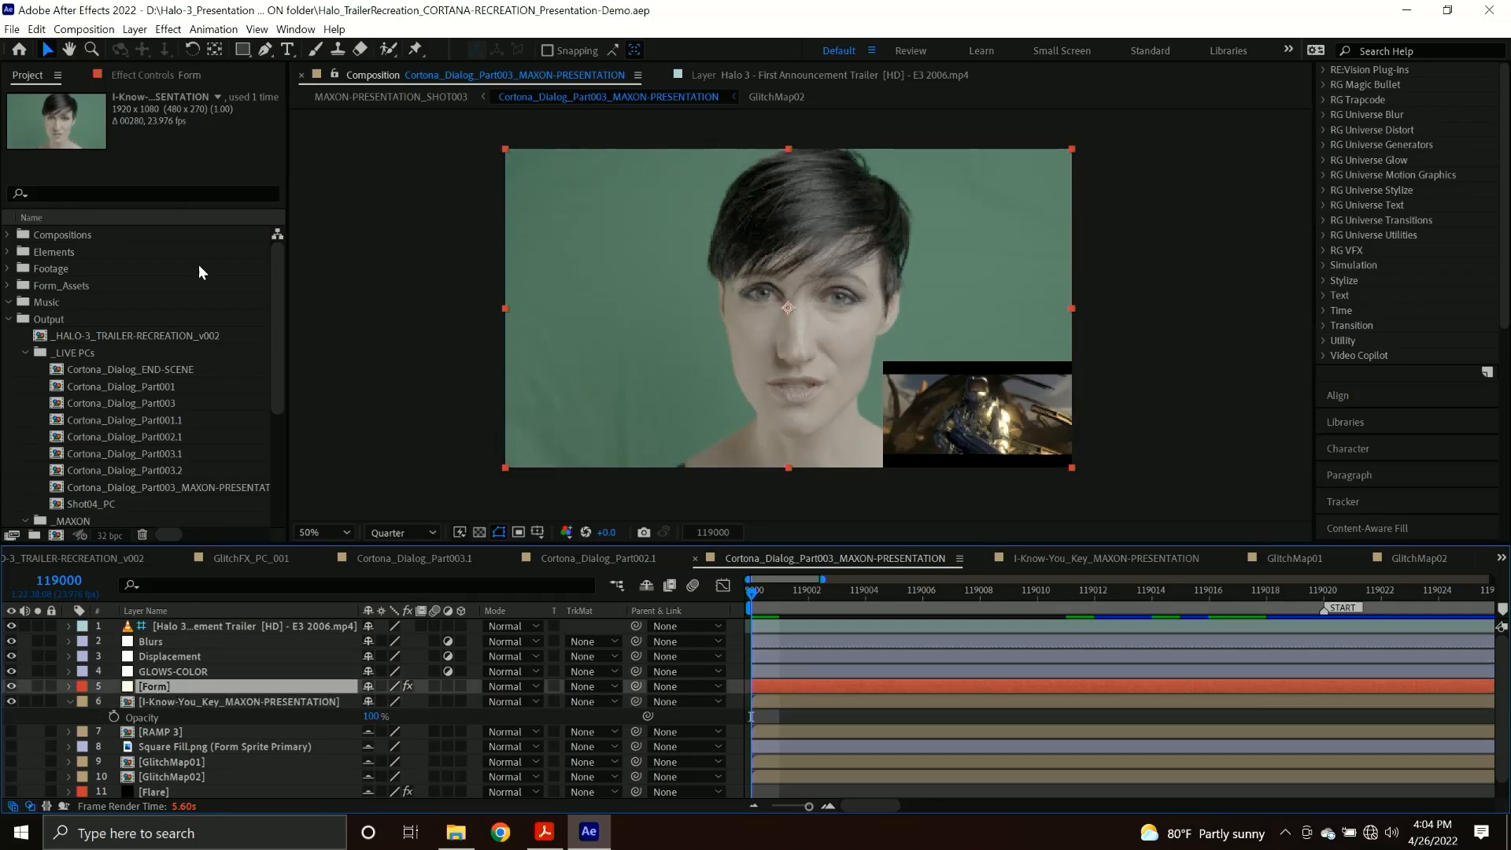
pyautogui.click(172, 75)
pyautogui.click(55, 108)
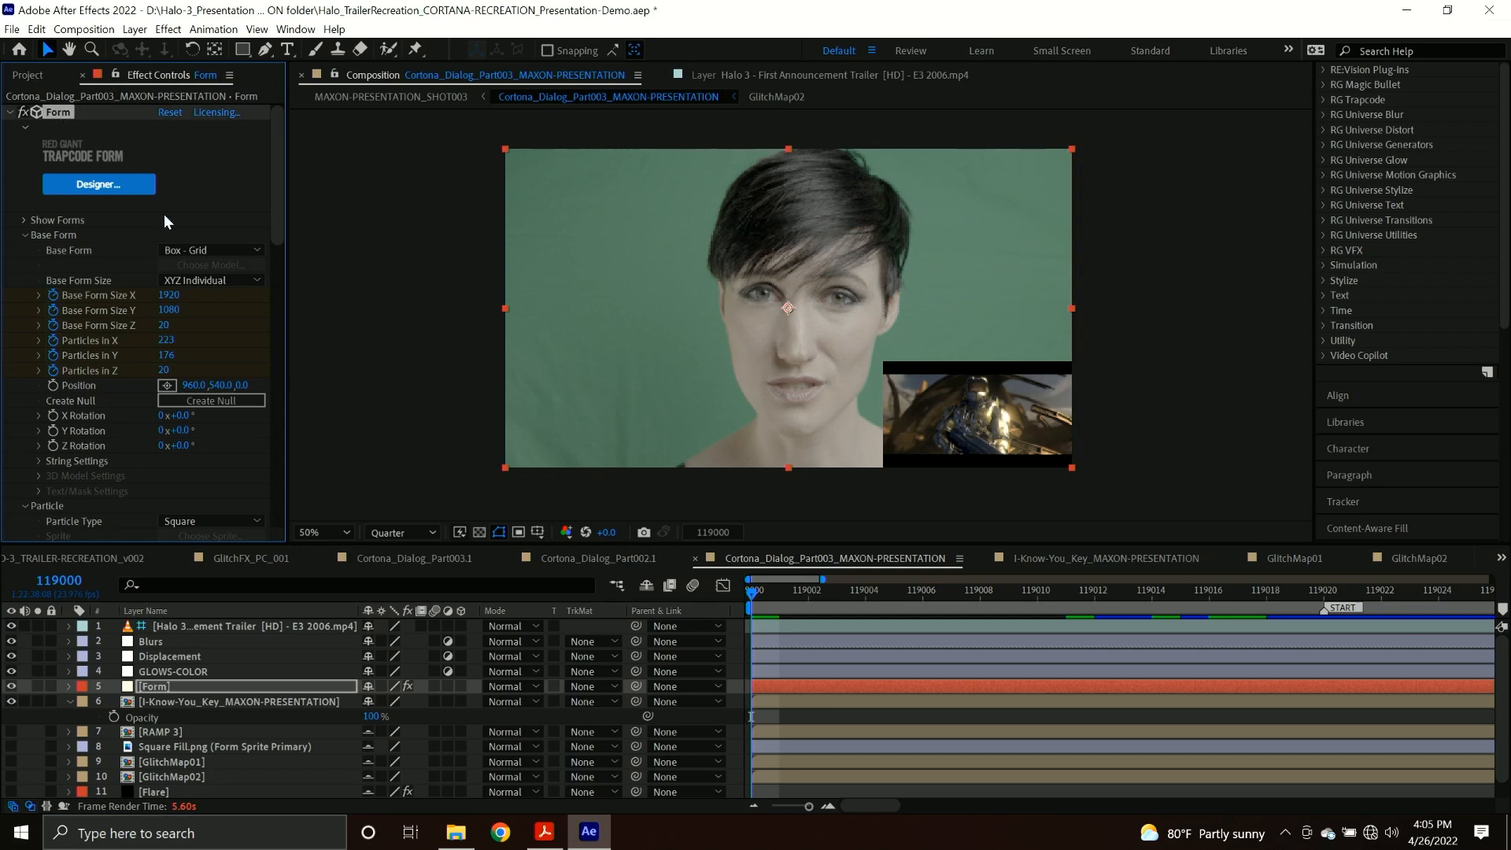
pyautogui.press('Delete')
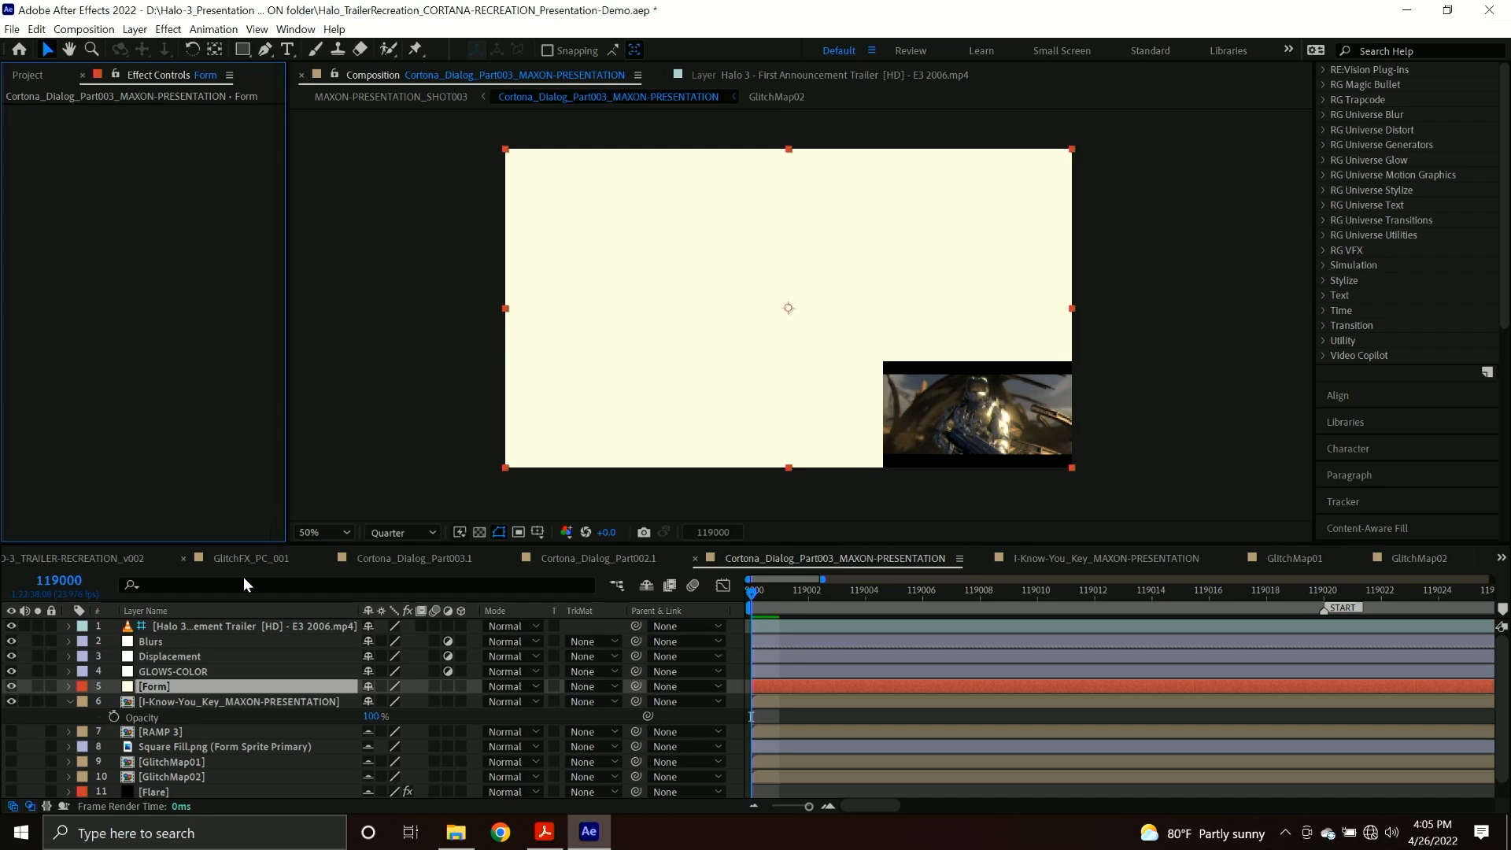
# Open the I-Know-You_Key_MAXON-PRESENTATION precomp and apply Primatte Keyer 6 to the C3550.MP4 layer.
pyautogui.doubleClick(144, 701)
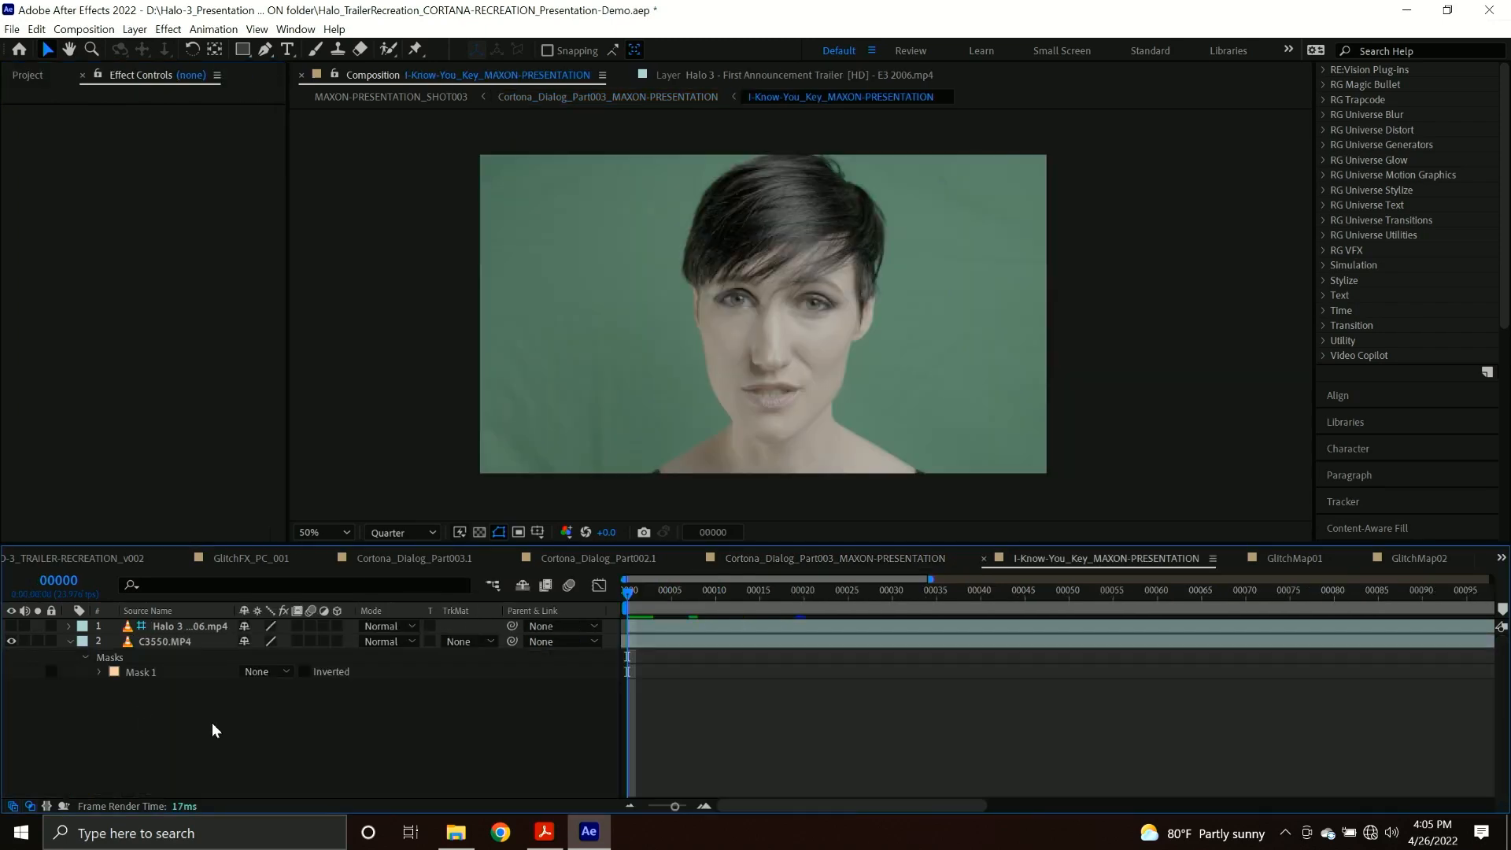
pyautogui.click(177, 640)
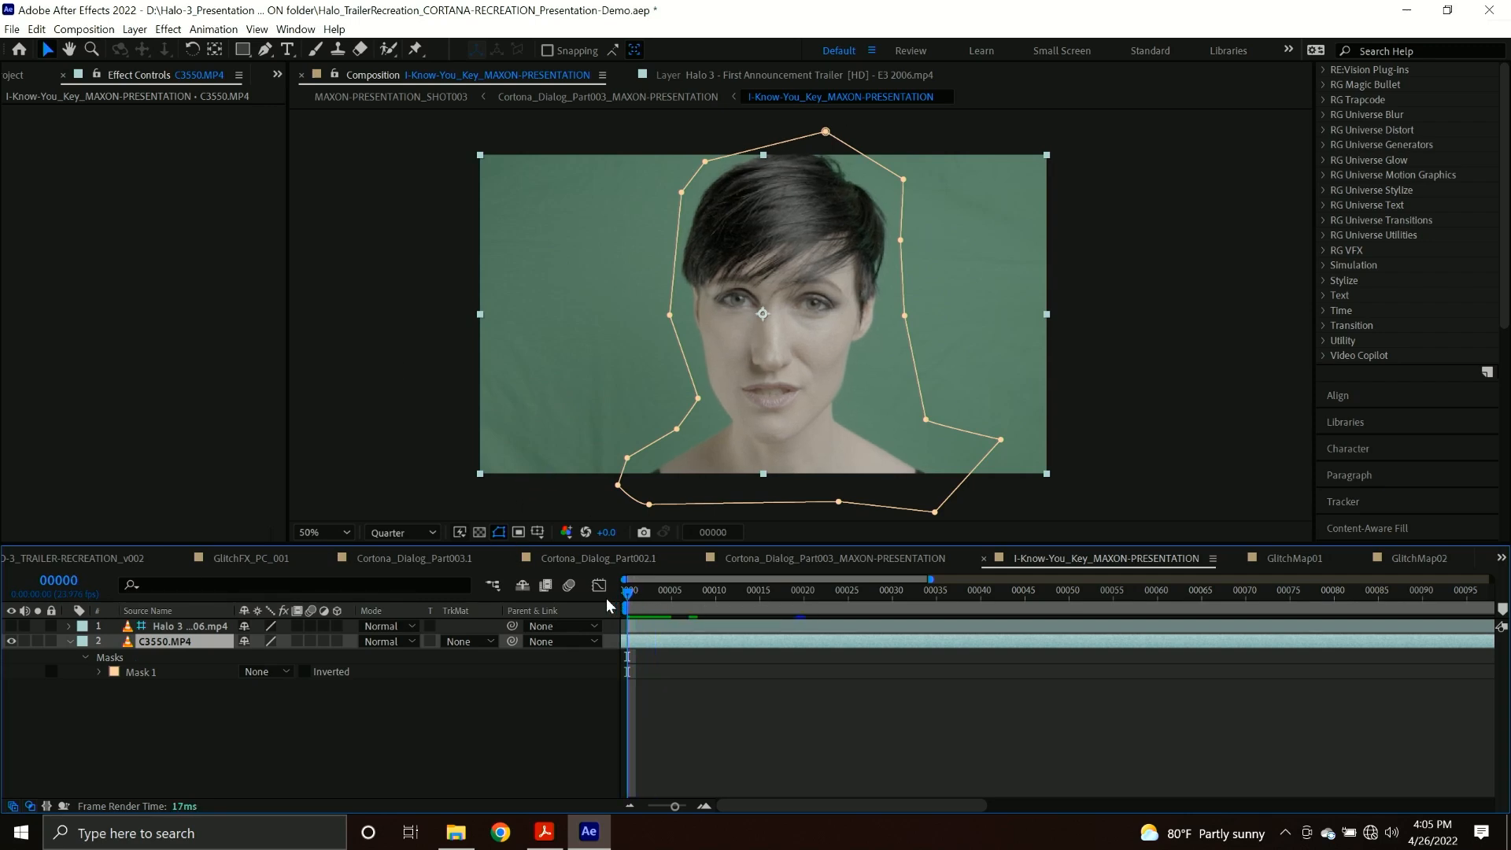
pyautogui.scroll(5, 1372, 201)
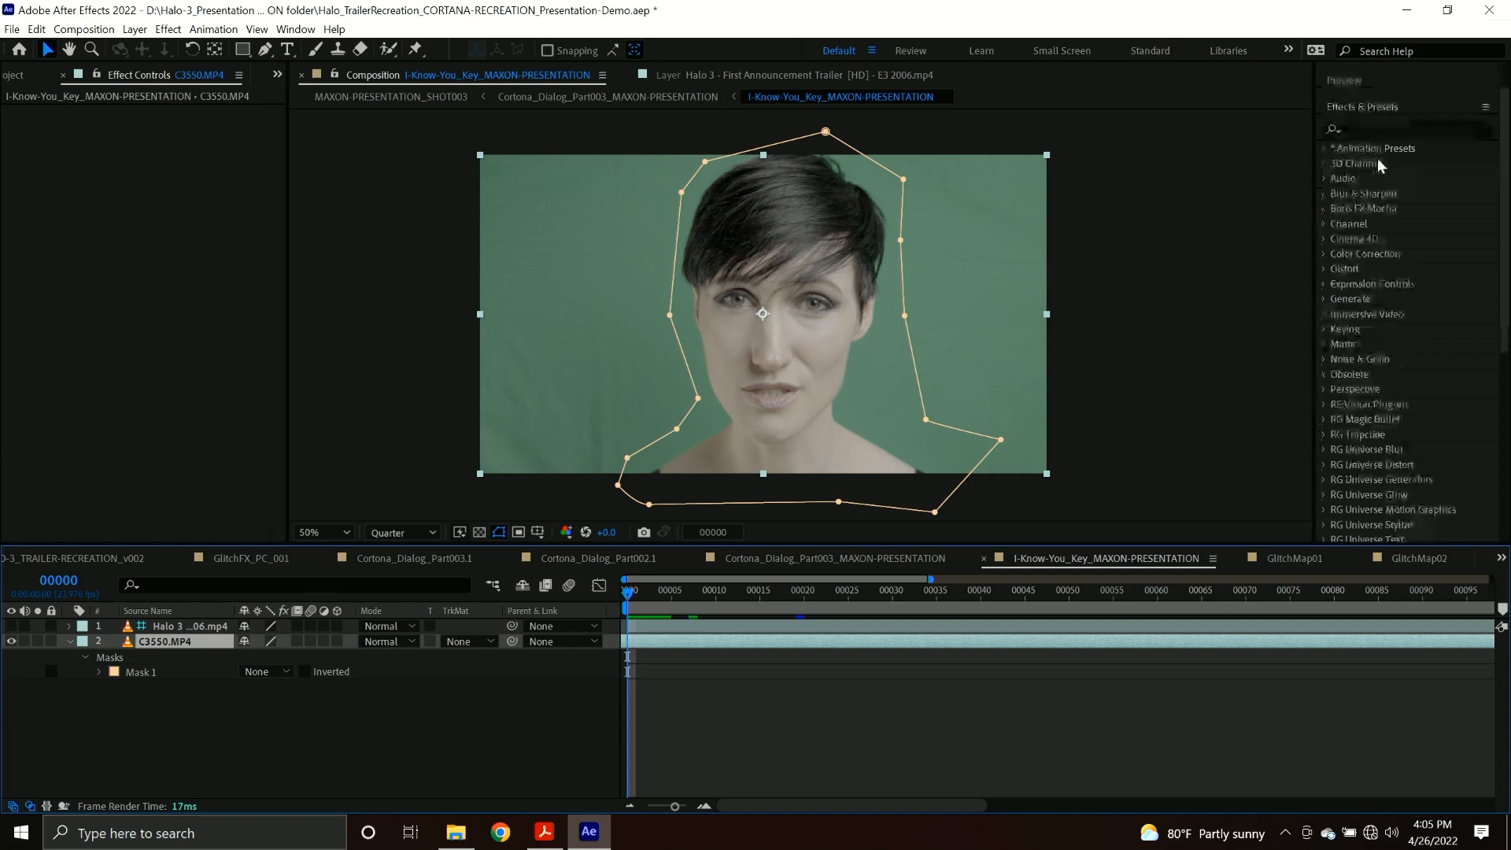
pyautogui.click(1372, 130)
pyautogui.write('prima')
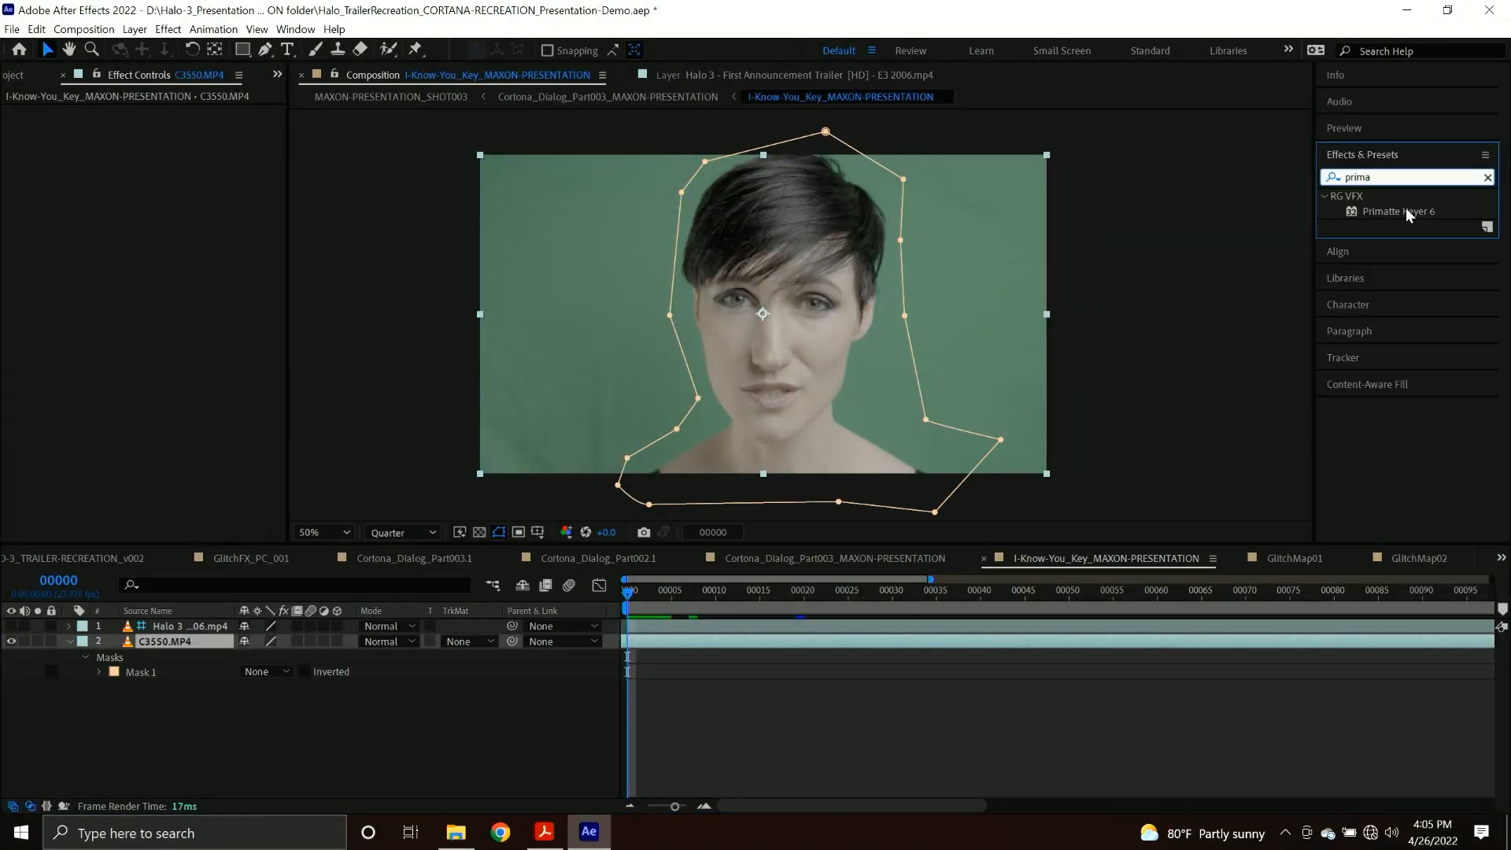
pyautogui.moveTo(1408, 212); pyautogui.dragTo(179, 647)
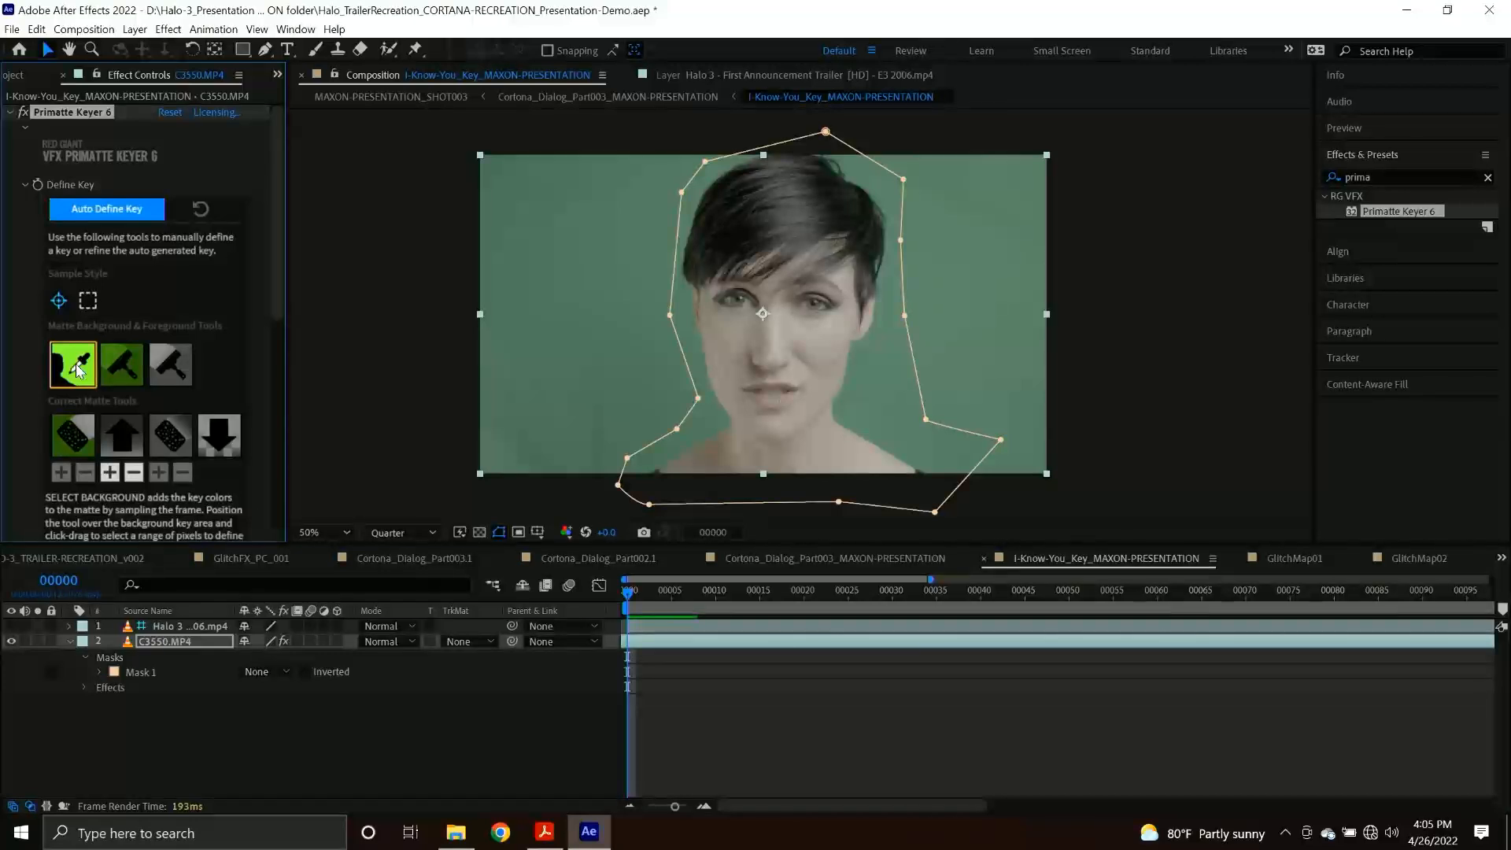
# Key out the green backdrop with Select Background and sample down the woman's face with Clean Foreground.
pyautogui.click(602, 338)
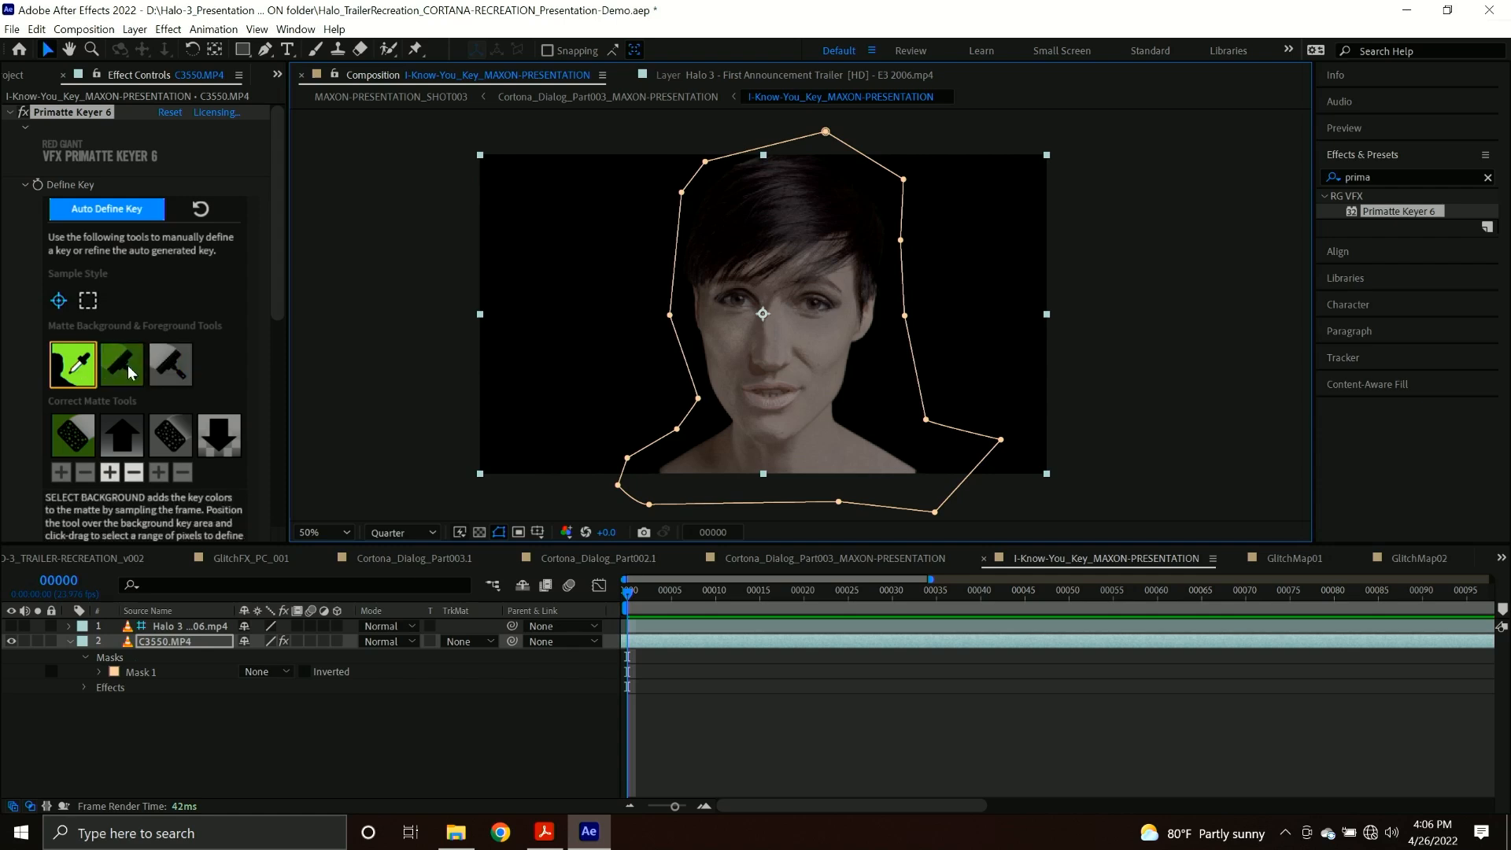
pyautogui.click(172, 364)
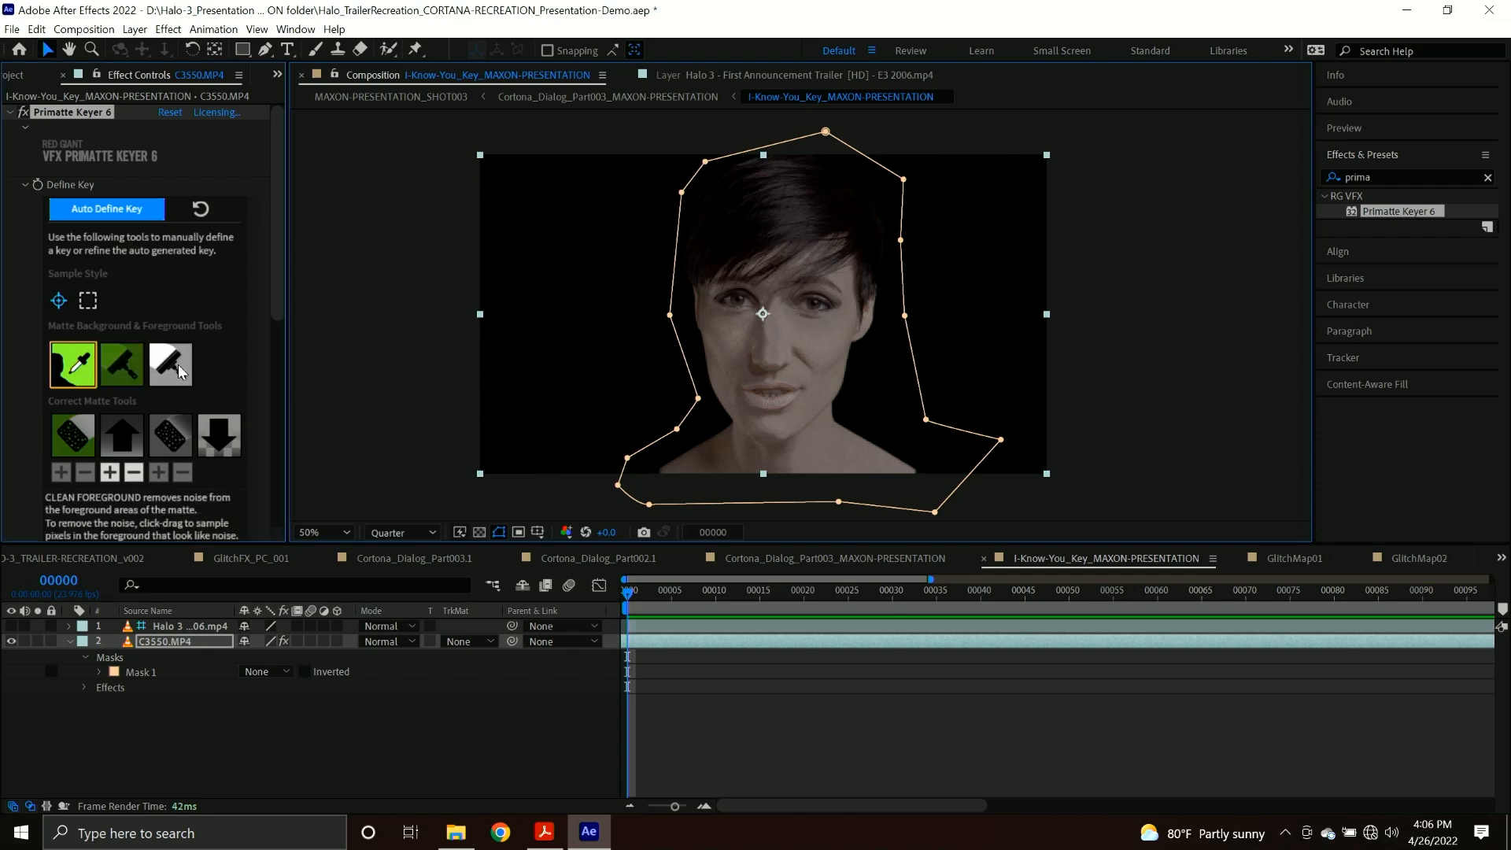
pyautogui.moveTo(763, 247)
pyautogui.mouseDown()
pyautogui.moveTo(812, 331)
pyautogui.moveTo(799, 414)
pyautogui.mouseUp()
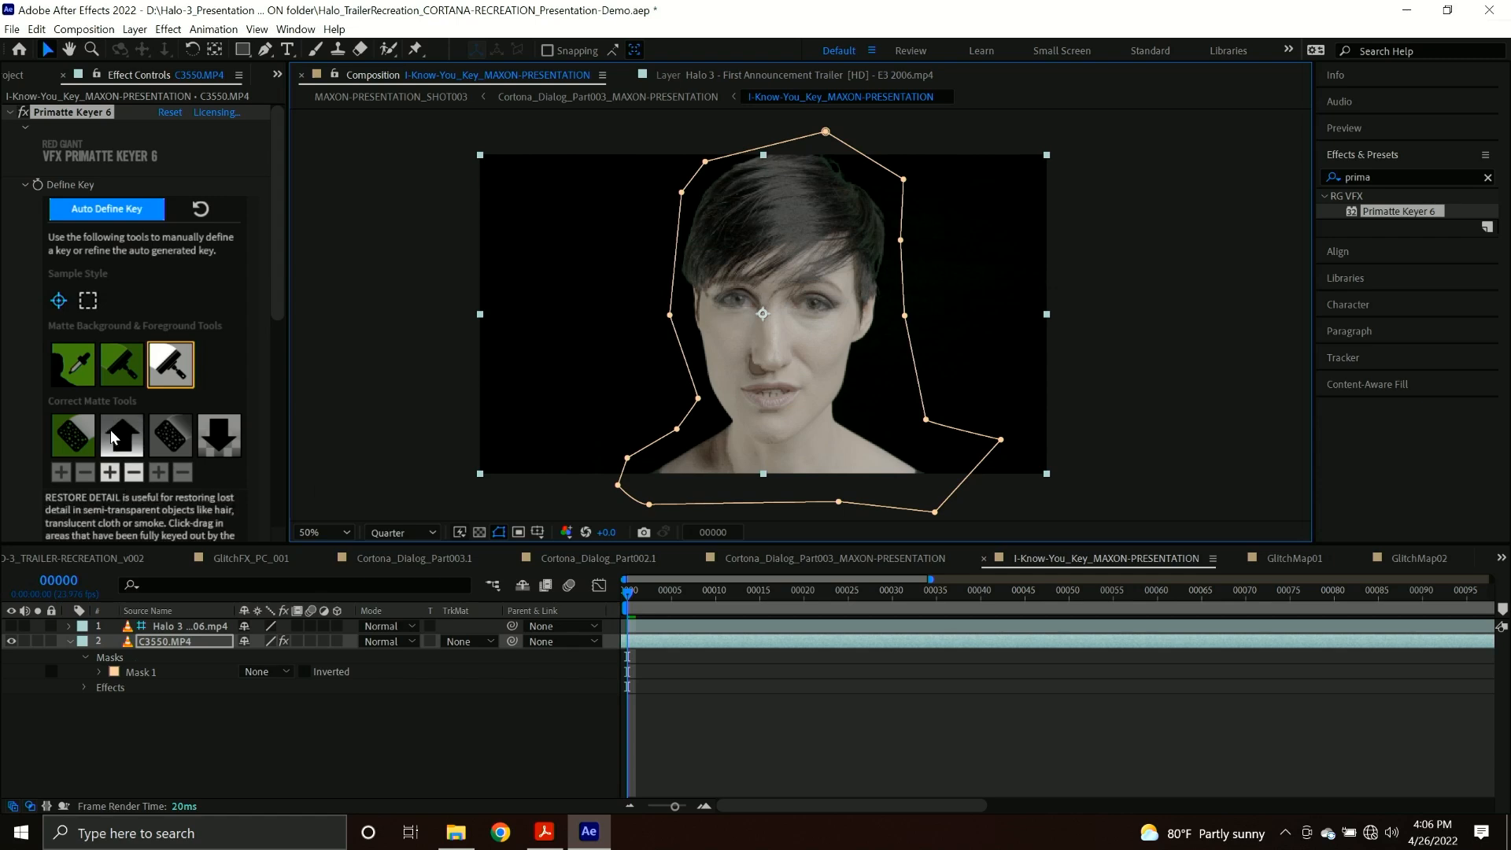
# Inspect the key in Matte view, return to Comp view, and turn on the Split Screen comparison.
pyautogui.scroll(-5, 198, 453)
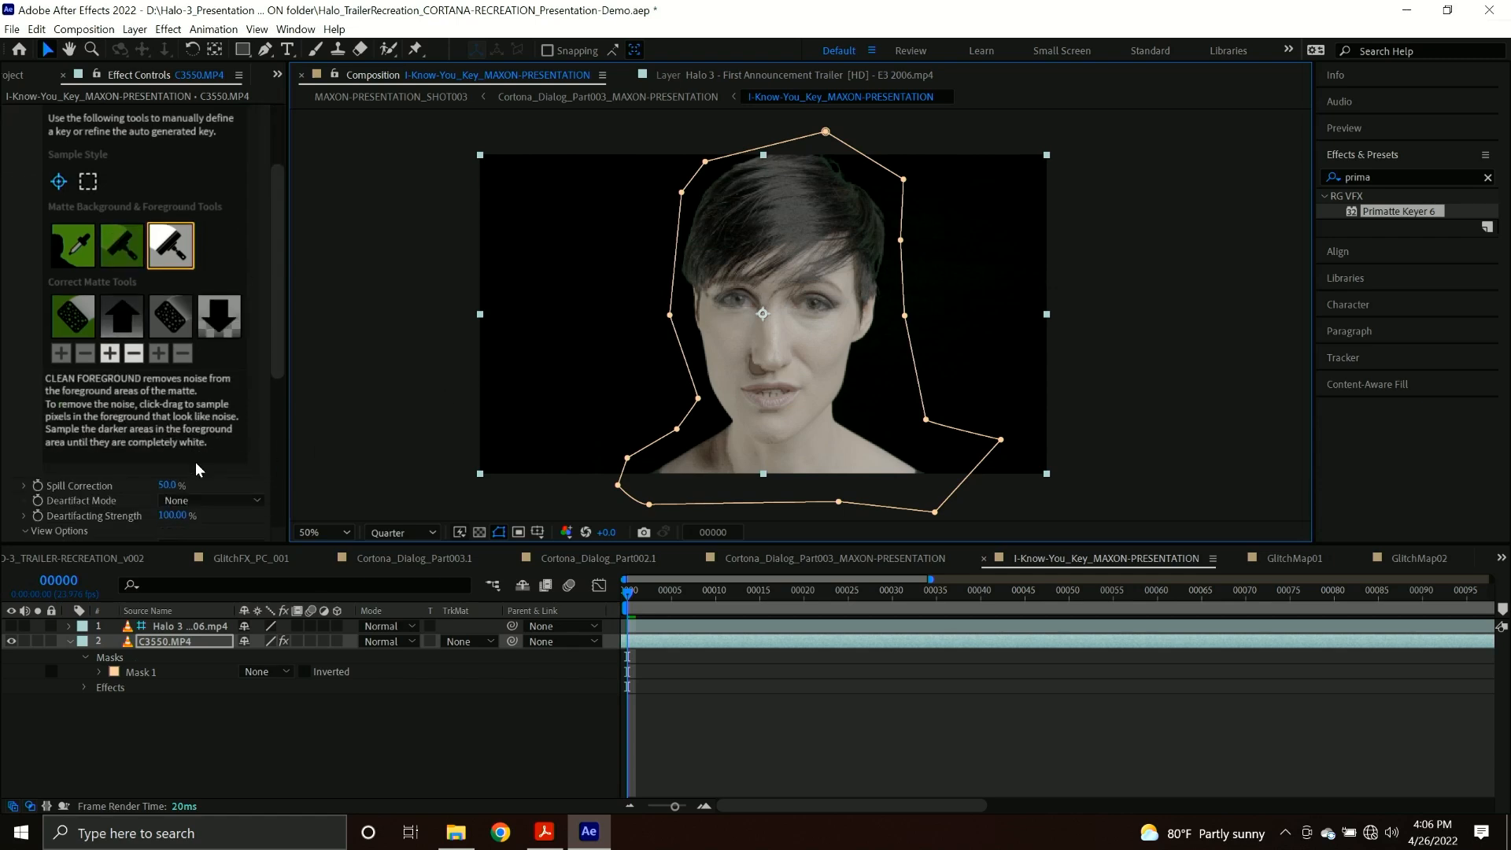
pyautogui.click(177, 428)
pyautogui.click(196, 460)
pyautogui.click(197, 429)
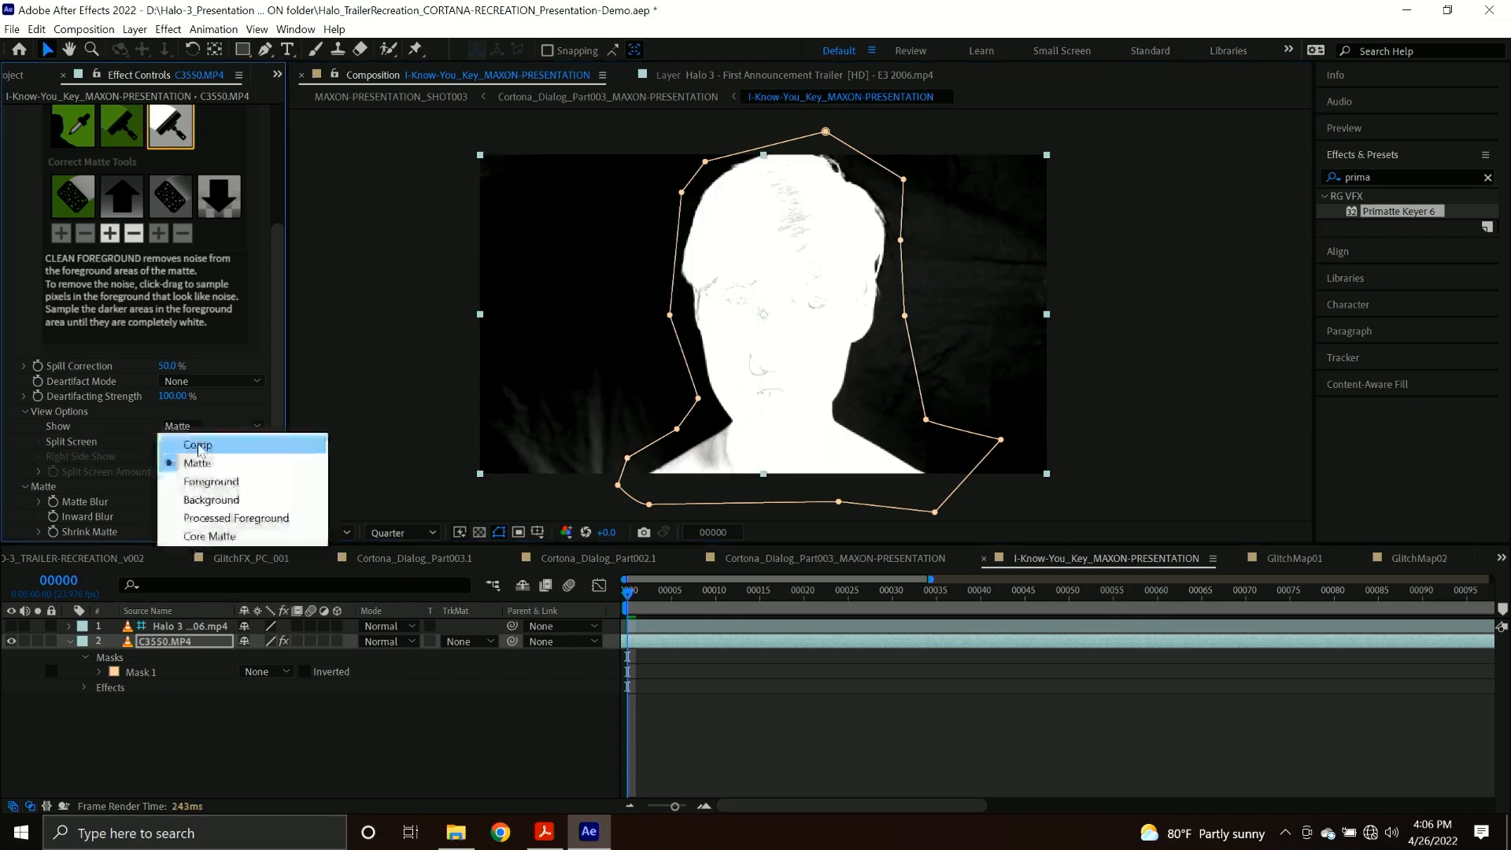
pyautogui.click(197, 444)
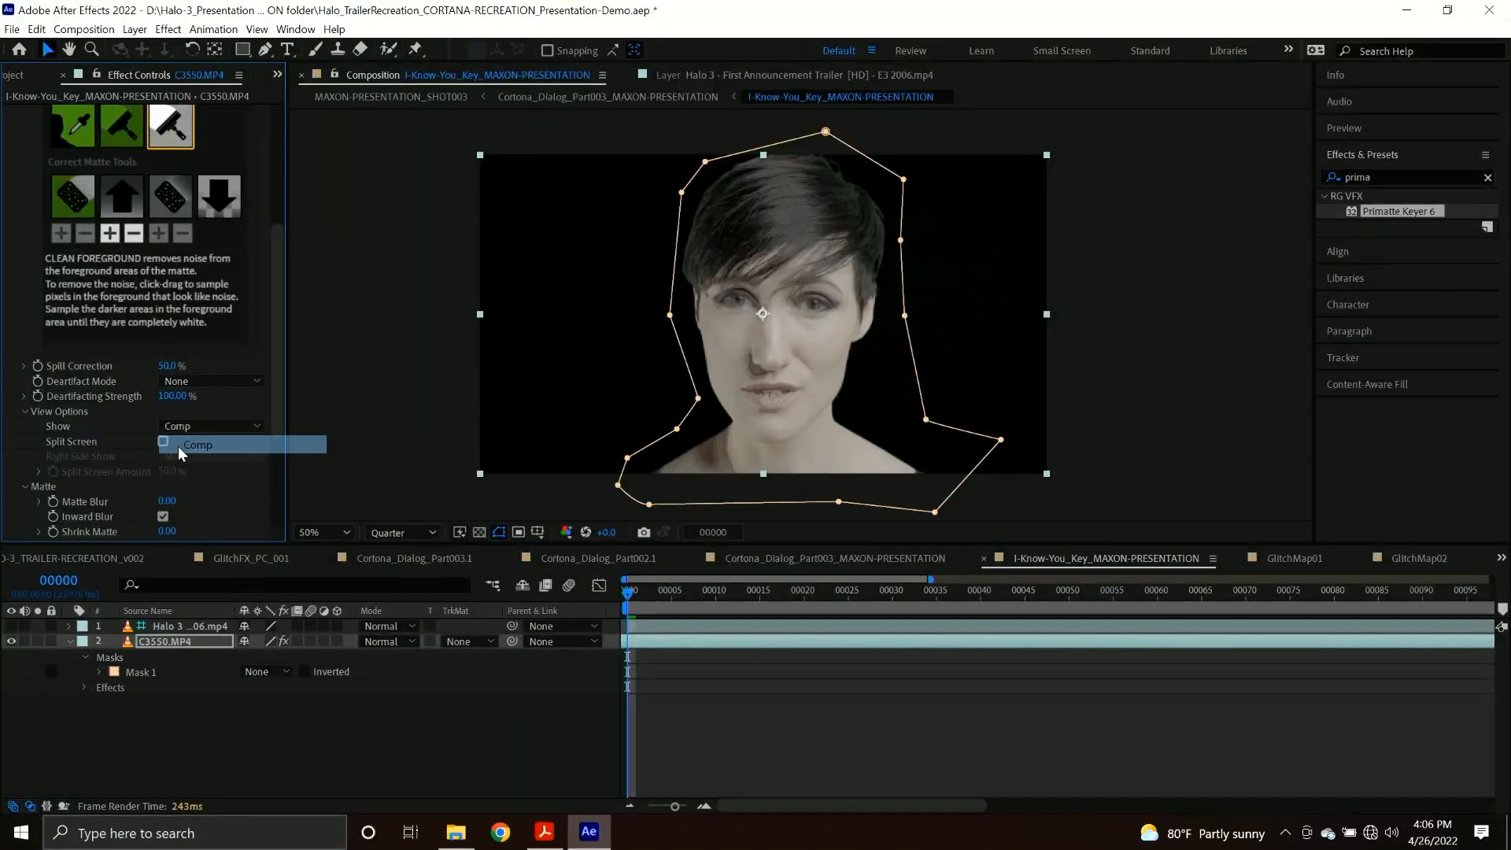
pyautogui.click(163, 442)
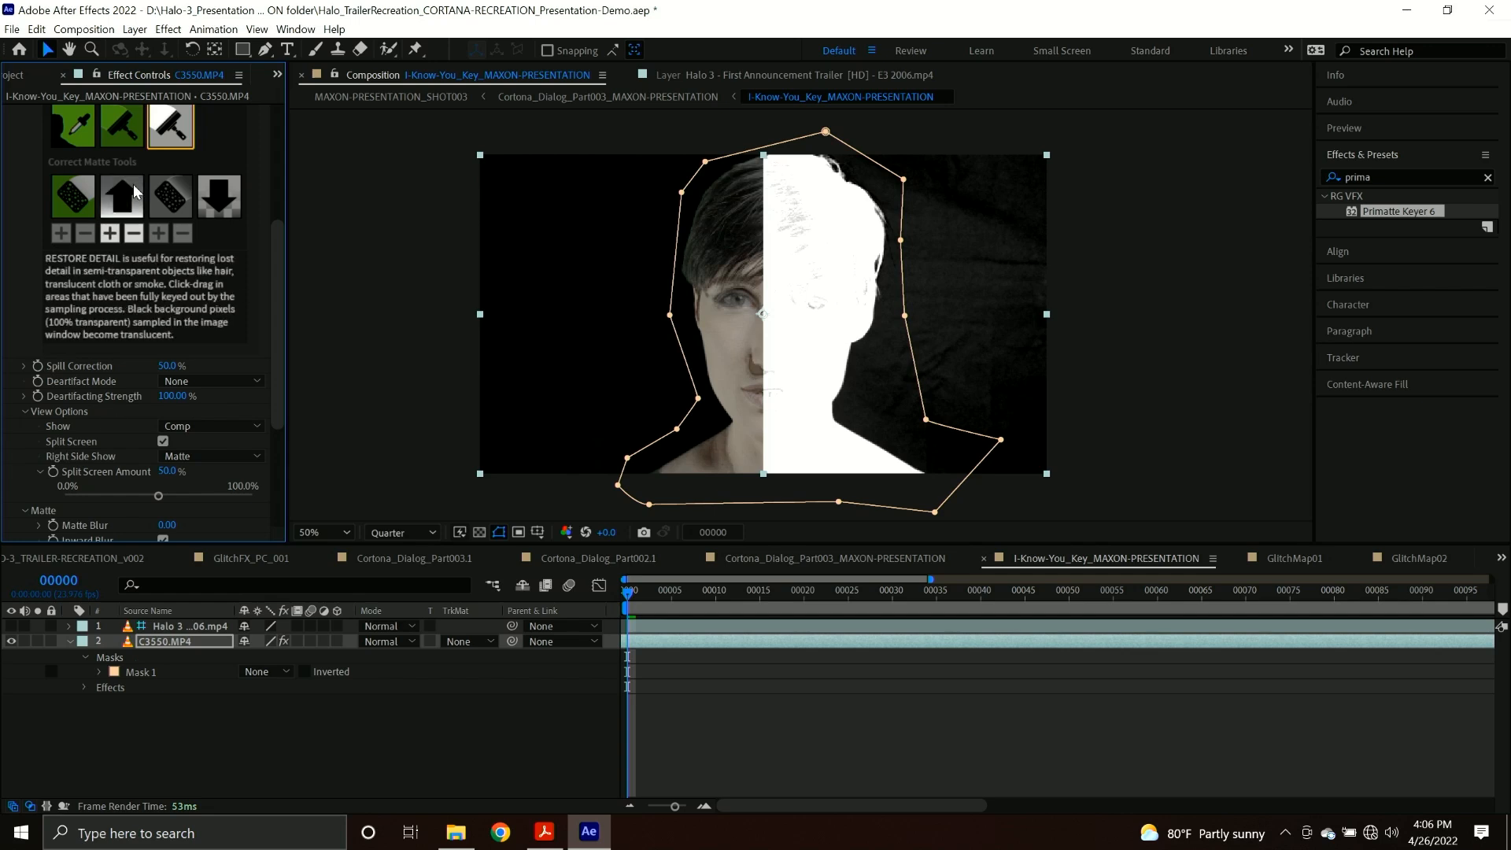
# Clean the background noise beside the woman's head and the foreground noise in her hair.
pyautogui.click(122, 126)
pyautogui.moveTo(952, 238)
pyautogui.mouseDown()
pyautogui.moveTo(944, 351)
pyautogui.moveTo(929, 352)
pyautogui.mouseUp()
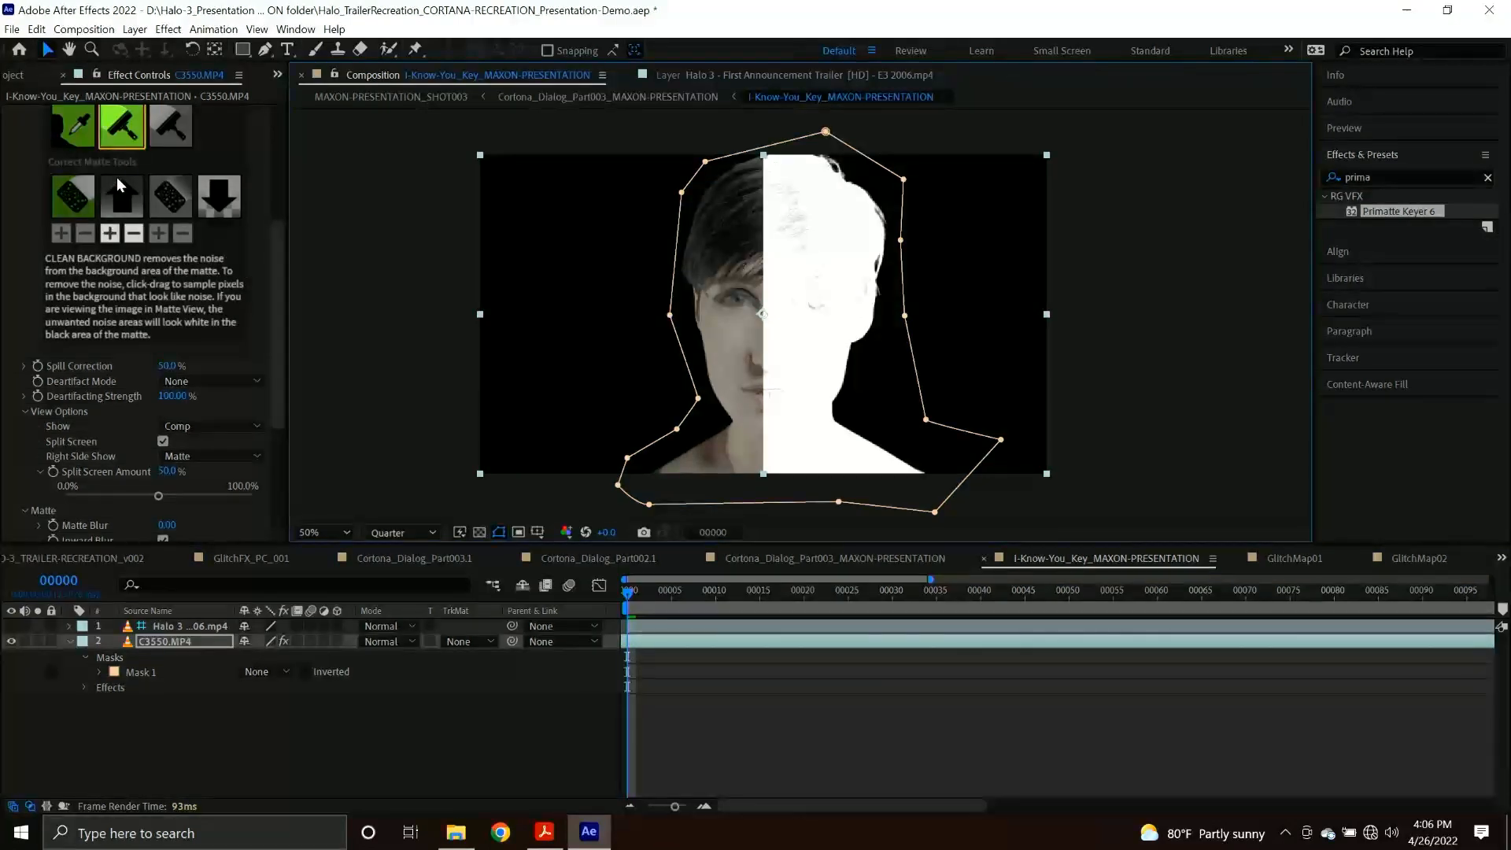
pyautogui.click(170, 124)
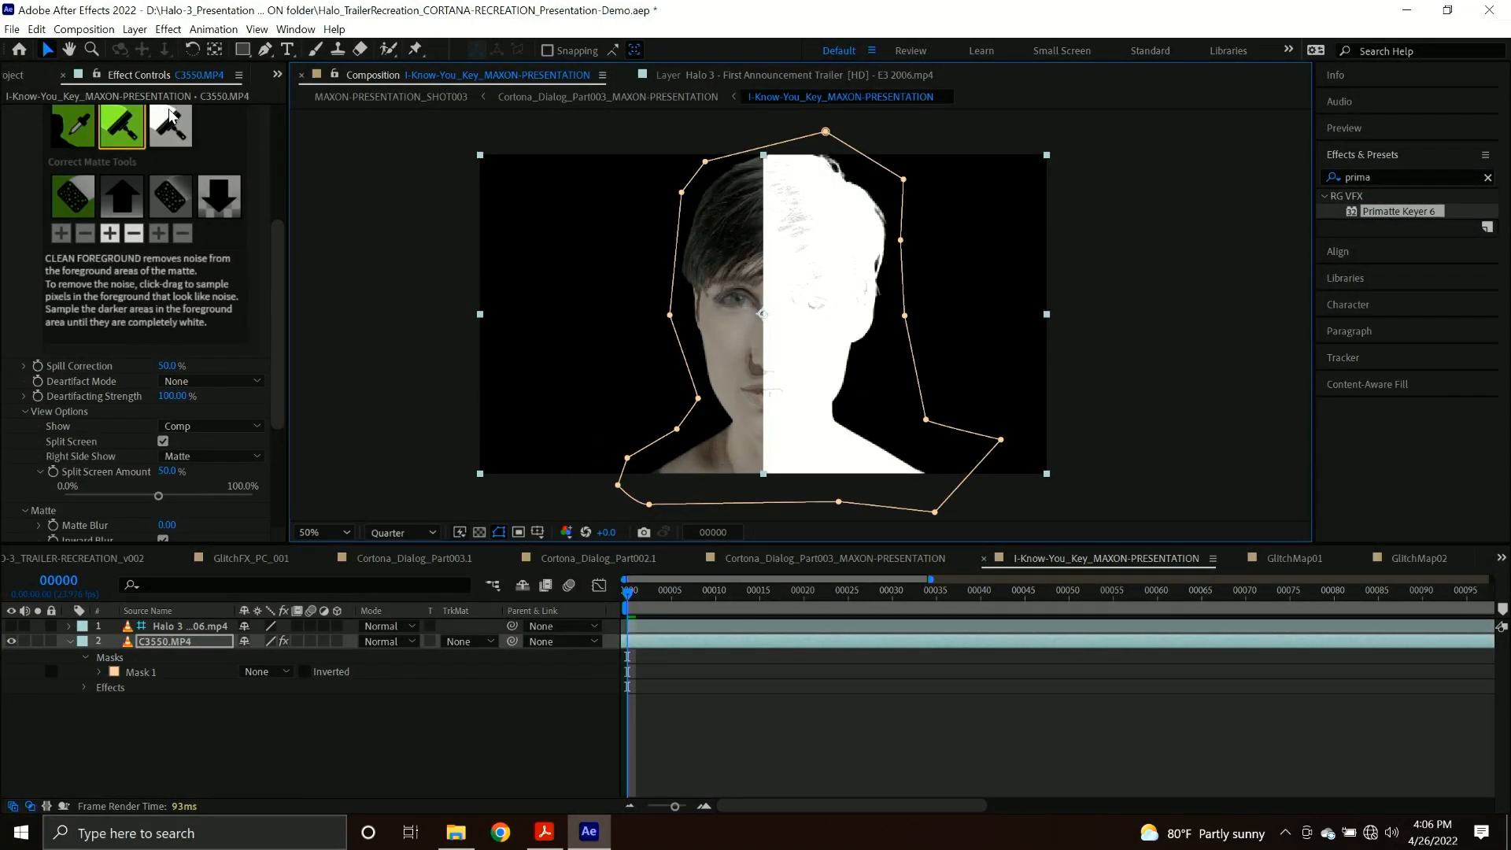
pyautogui.moveTo(752, 203); pyautogui.dragTo(803, 209)
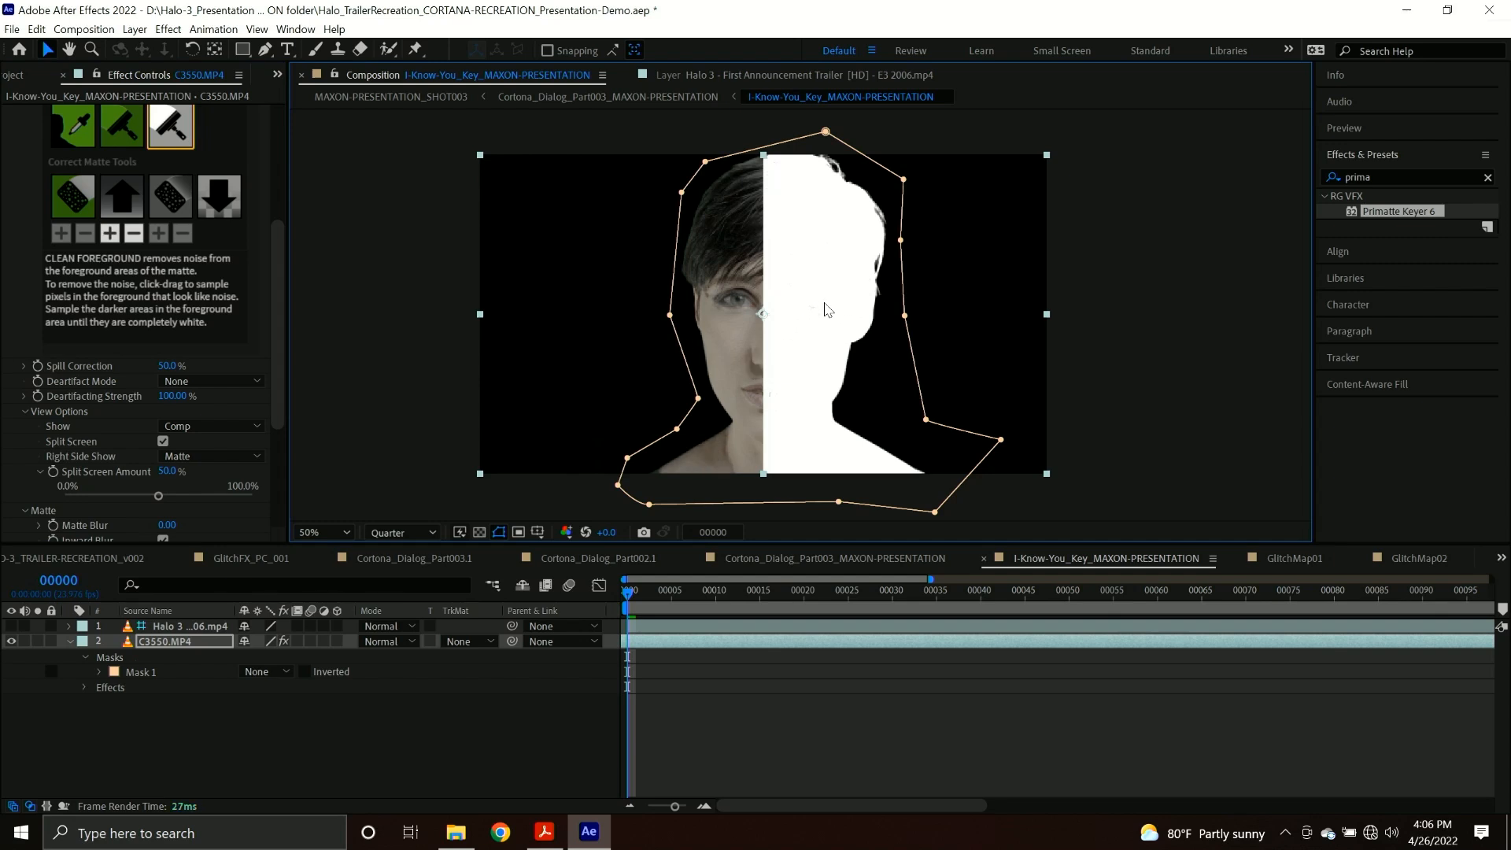
# Enable Core Matte in the Primatte Keyer matte settings and turn off the Split Screen comparison.
pyautogui.scroll(-3, 134, 374)
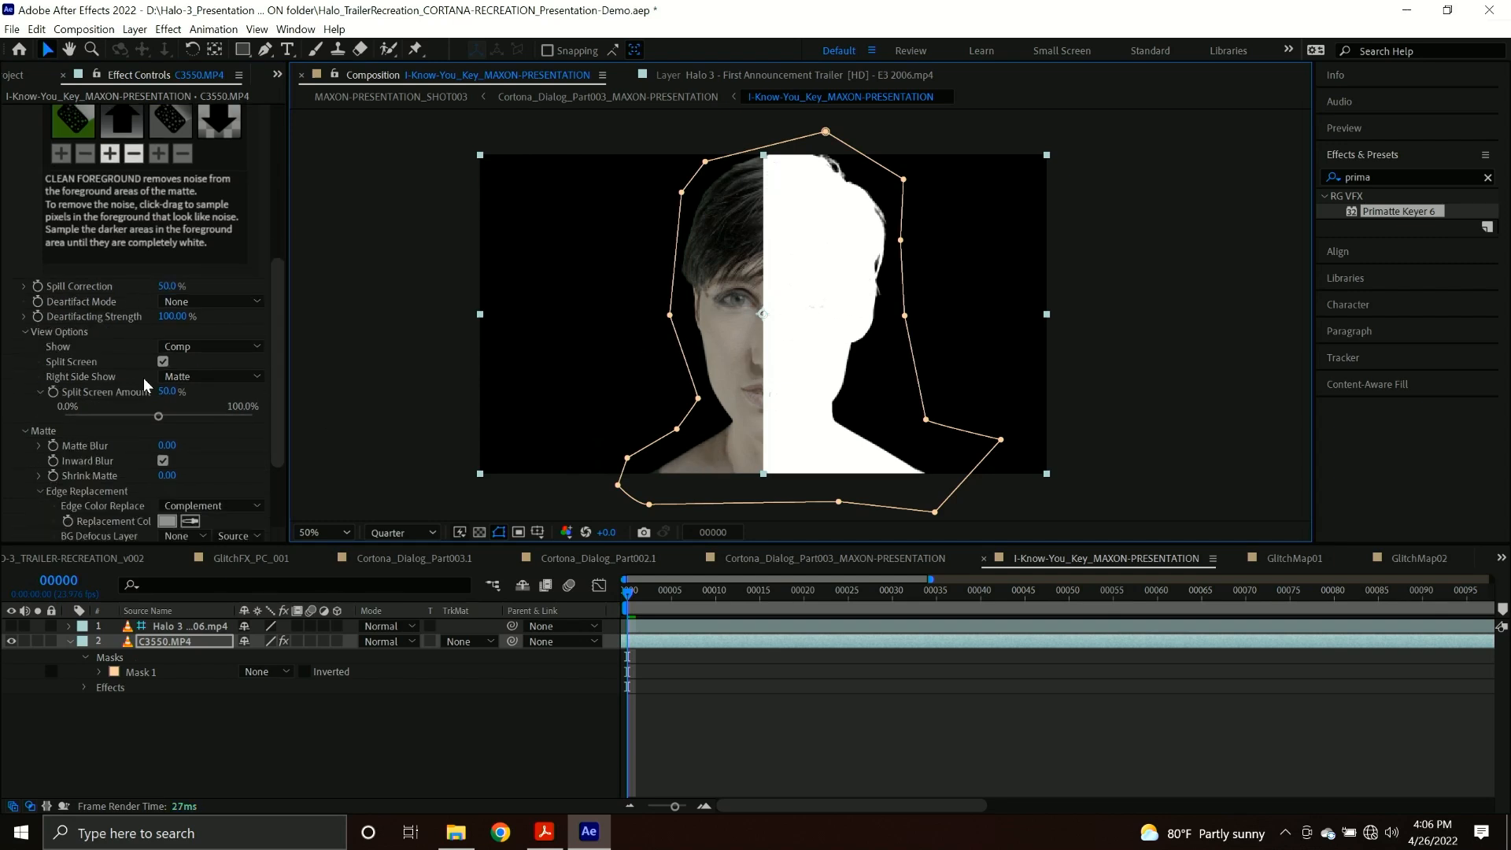
pyautogui.scroll(-3, 140, 392)
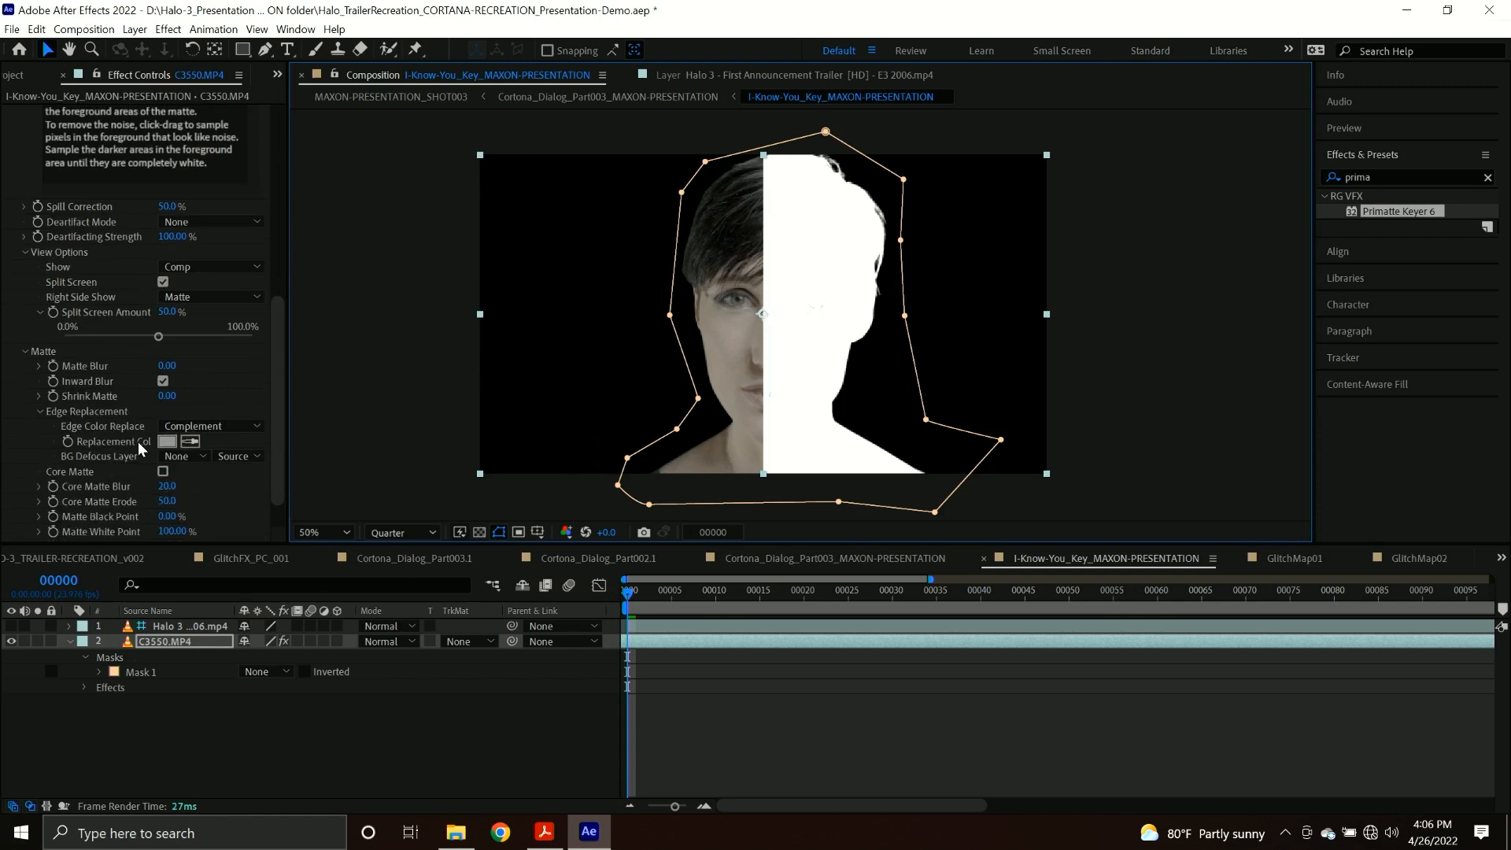
pyautogui.click(163, 471)
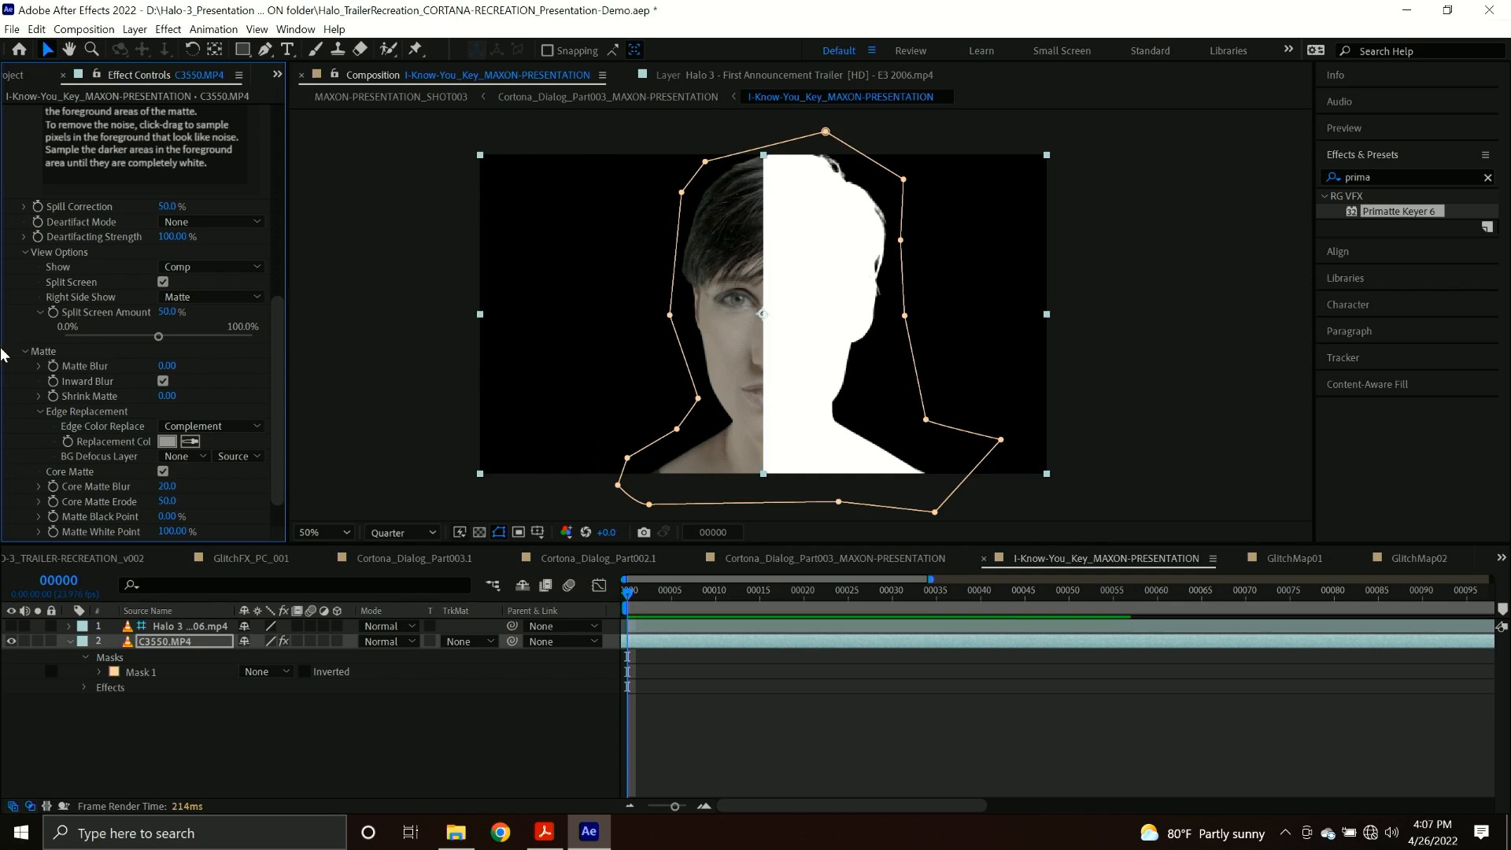
pyautogui.scroll(-2, 102, 336)
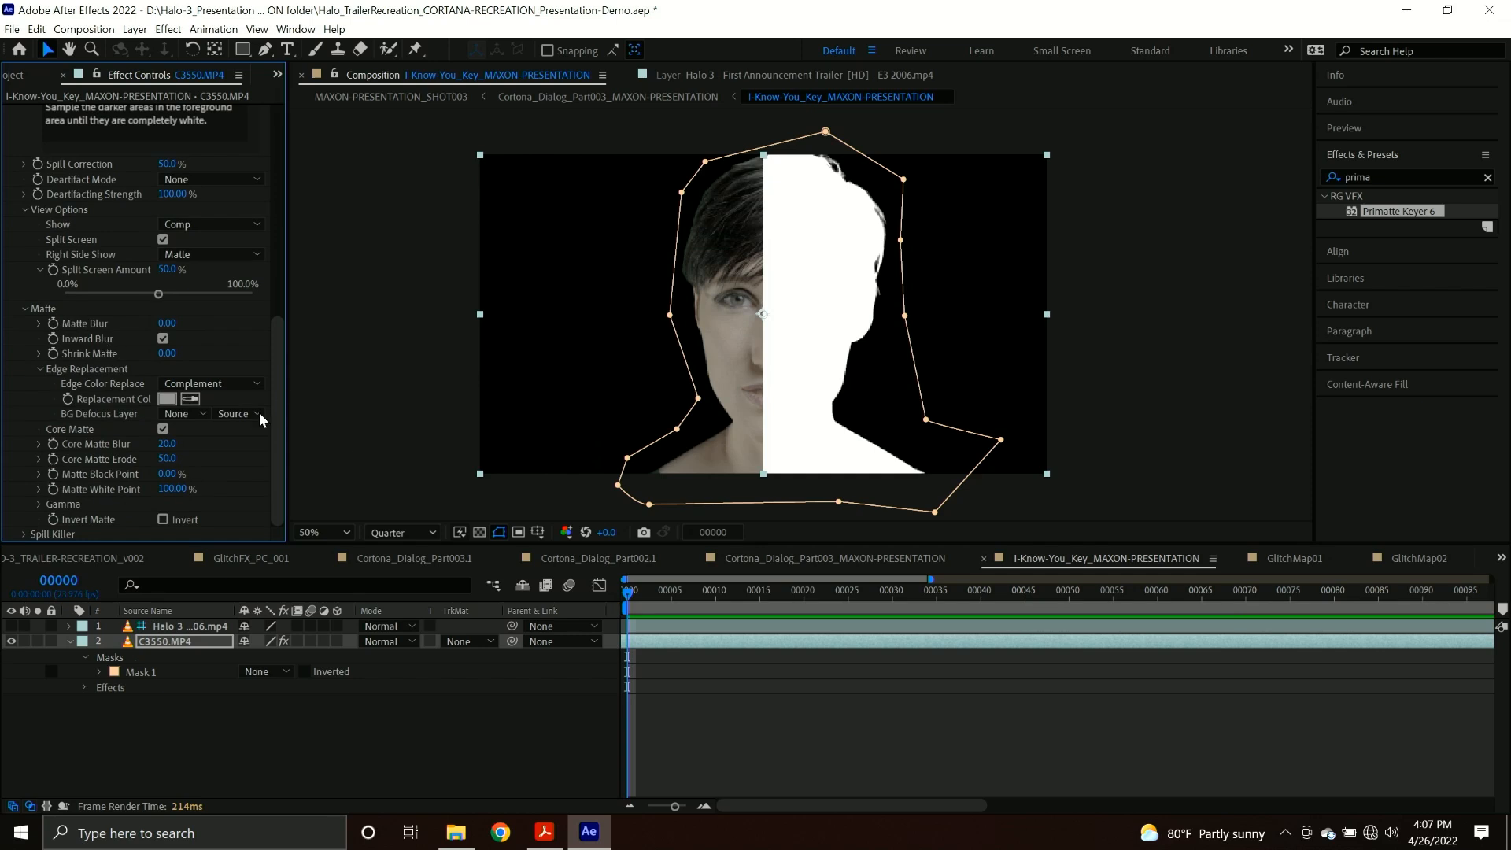
pyautogui.scroll(9, 189, 332)
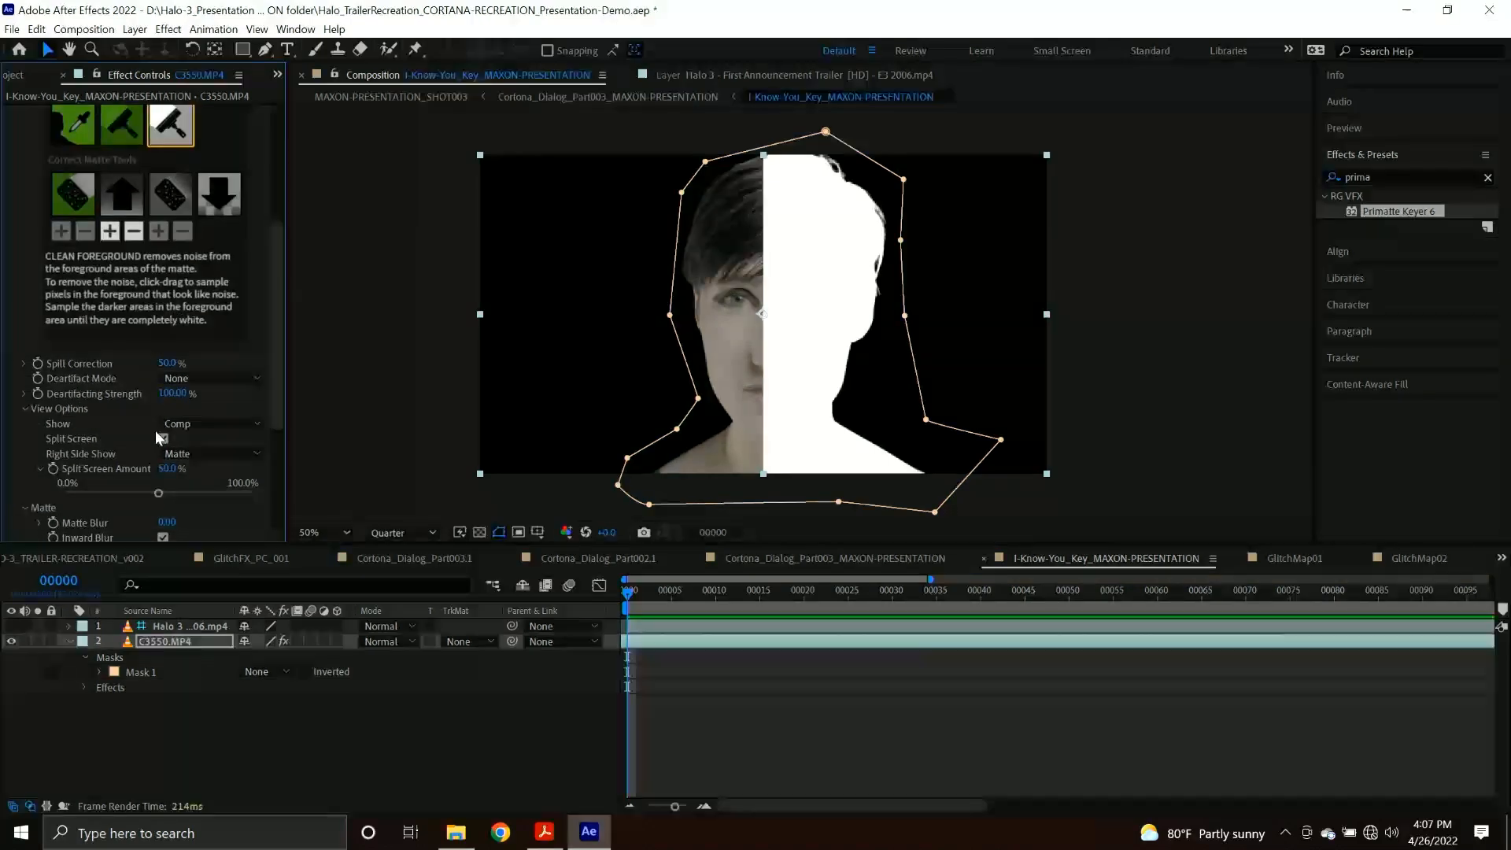
pyautogui.click(163, 438)
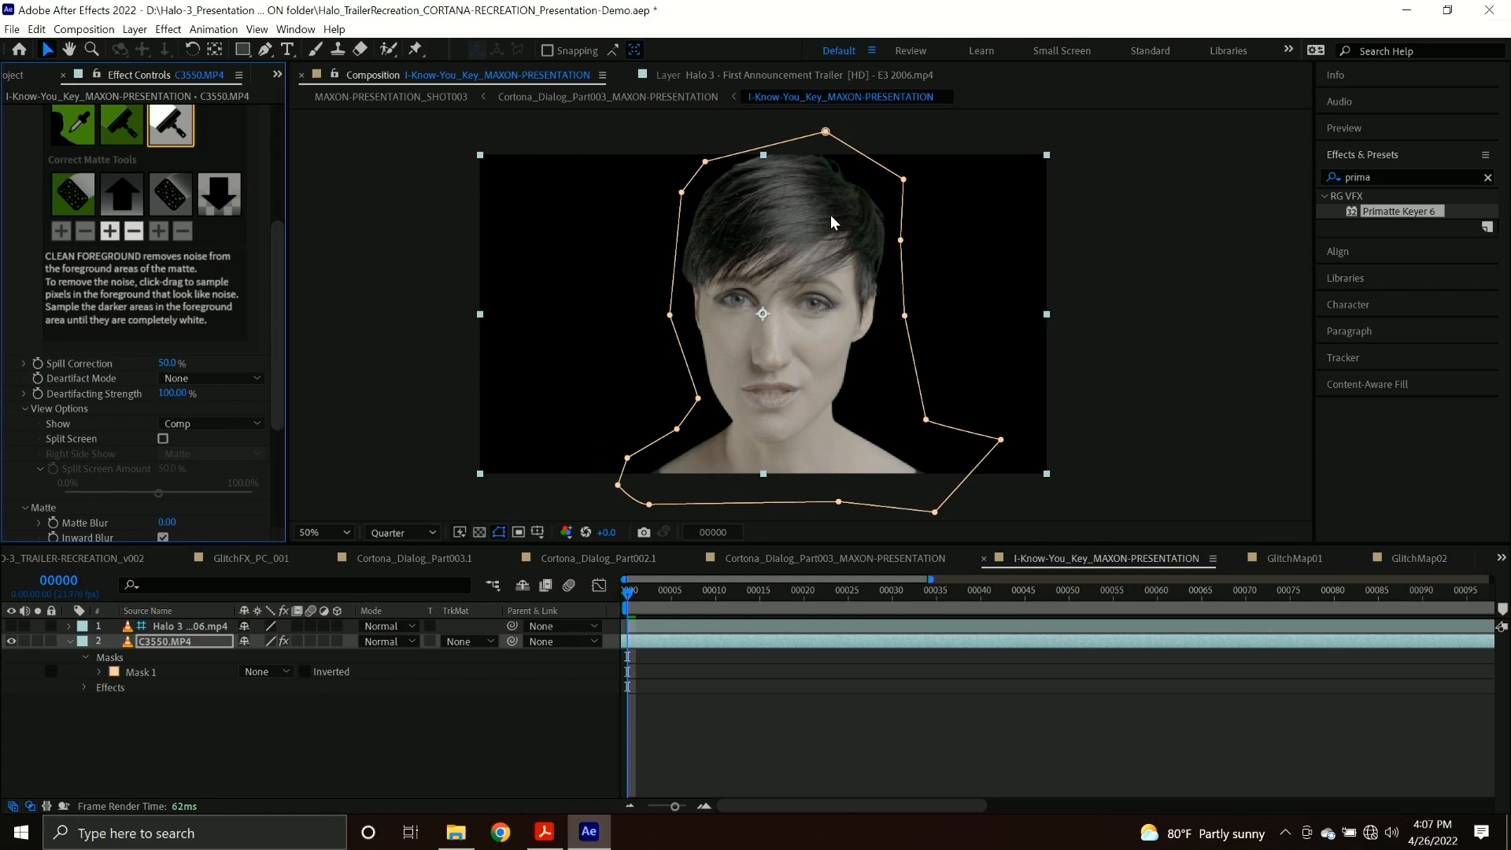
# Enable the Spill Killer for the key and return to the Cortona_Dialog_Part003_MAXON-PRESENTATION composition.
pyautogui.scroll(-5, 191, 363)
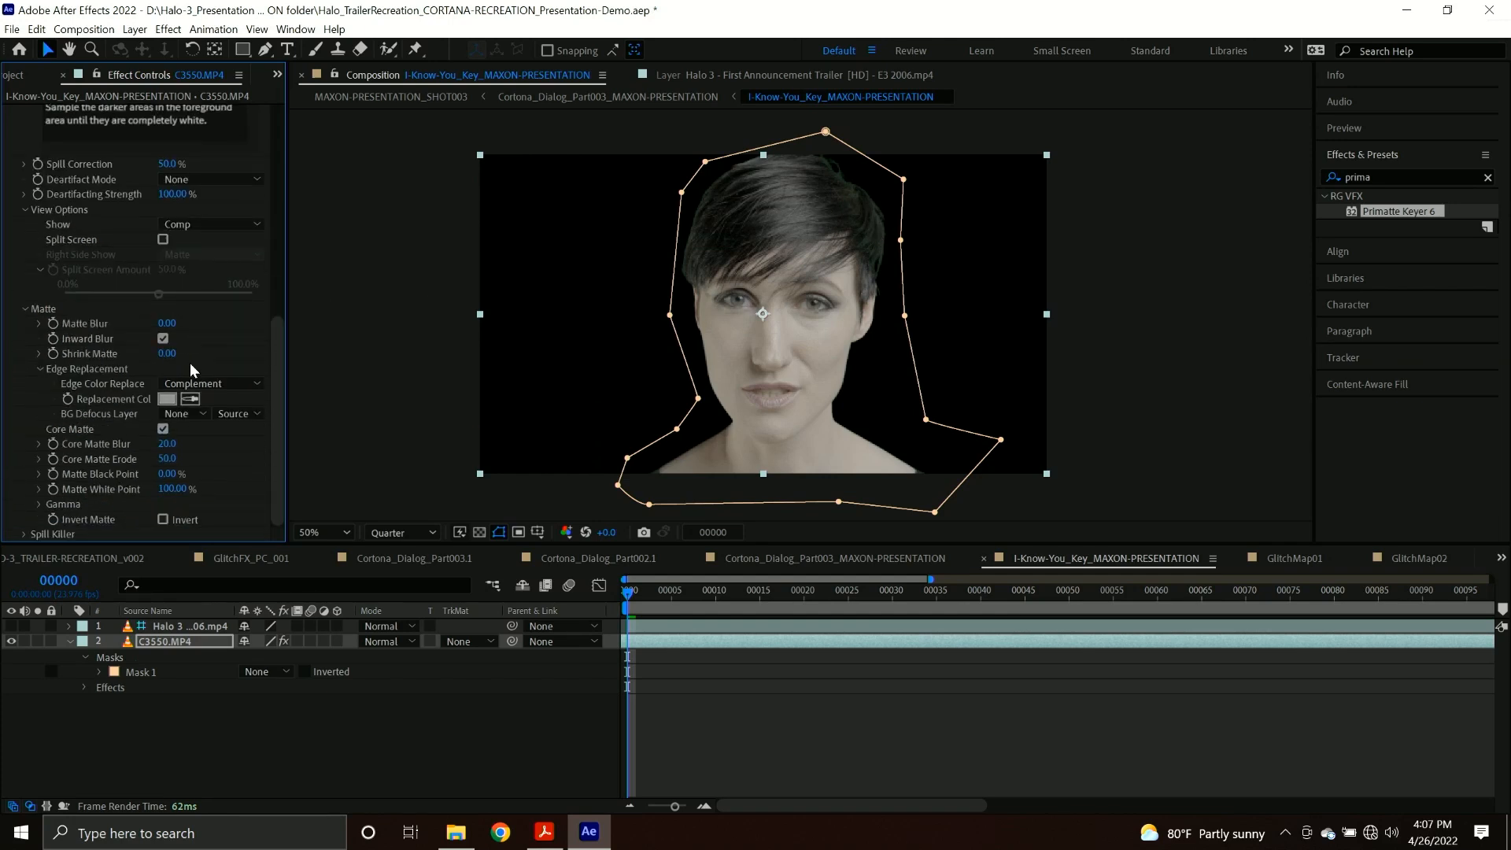
pyautogui.click(24, 534)
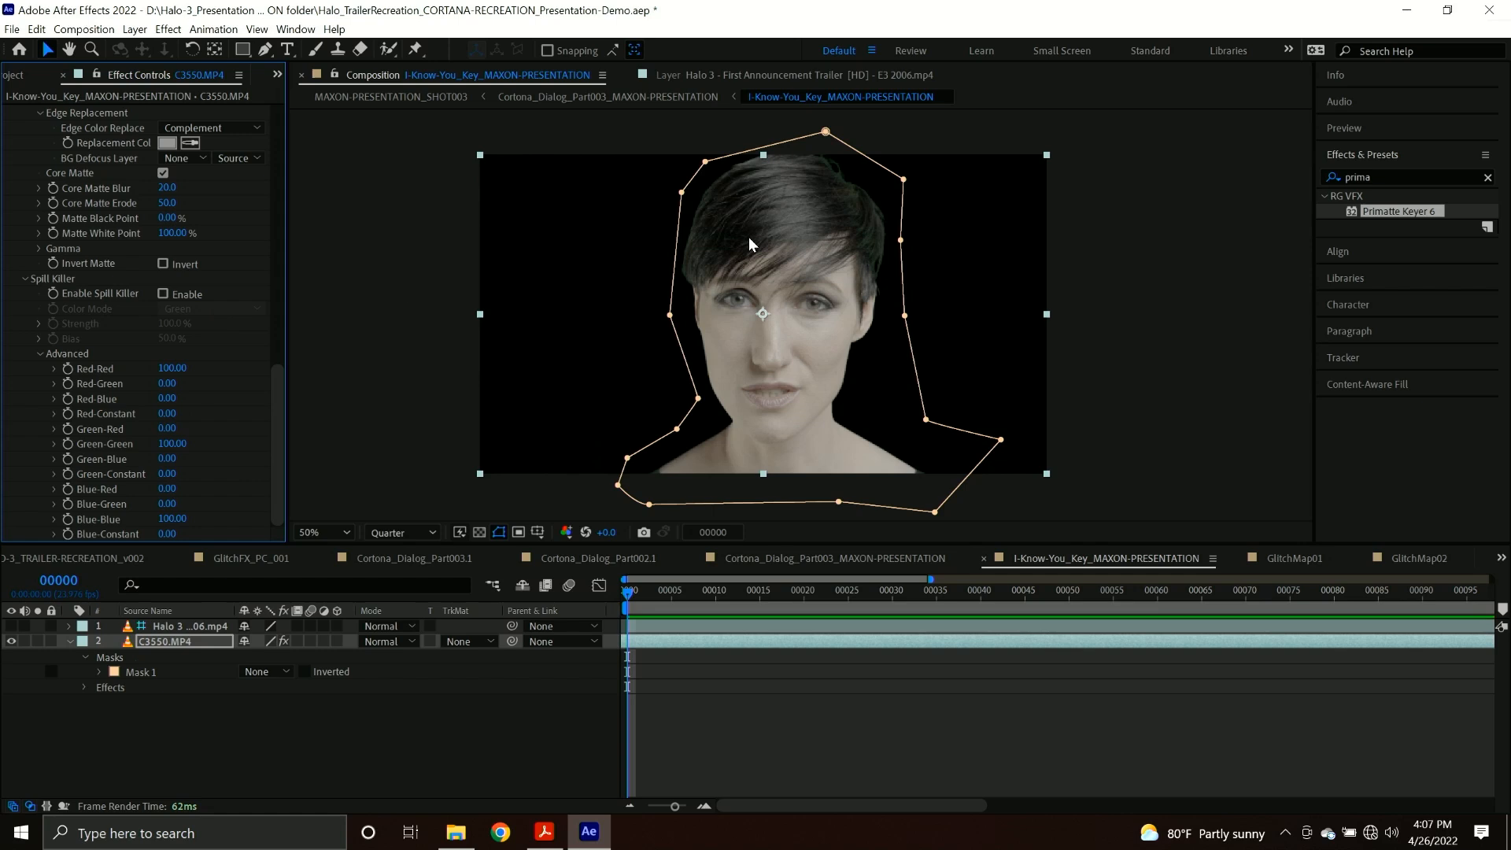
pyautogui.click(171, 296)
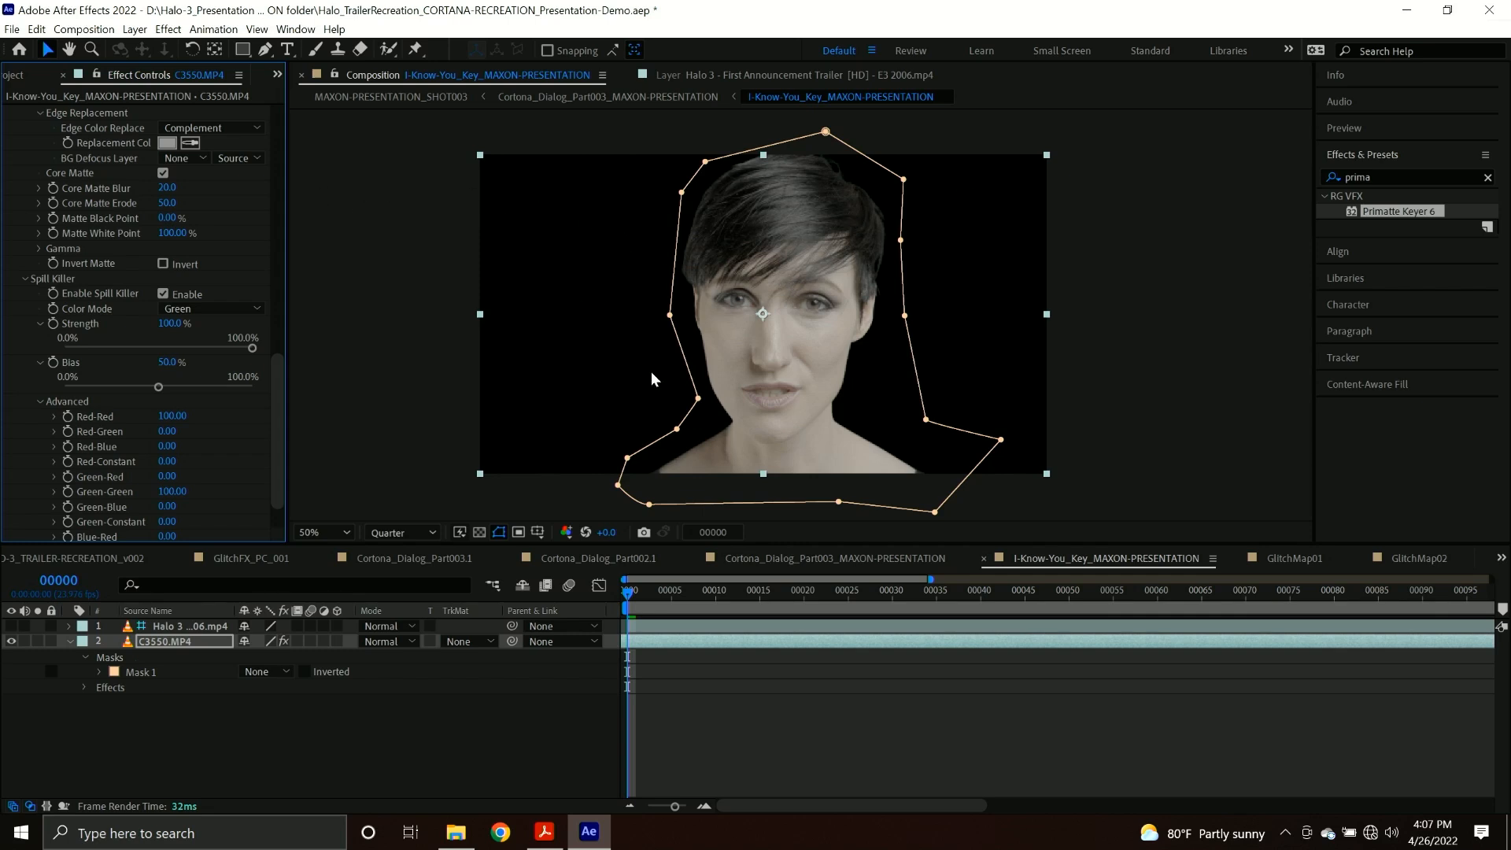
pyautogui.moveTo(673, 599); pyautogui.dragTo(474, 473)
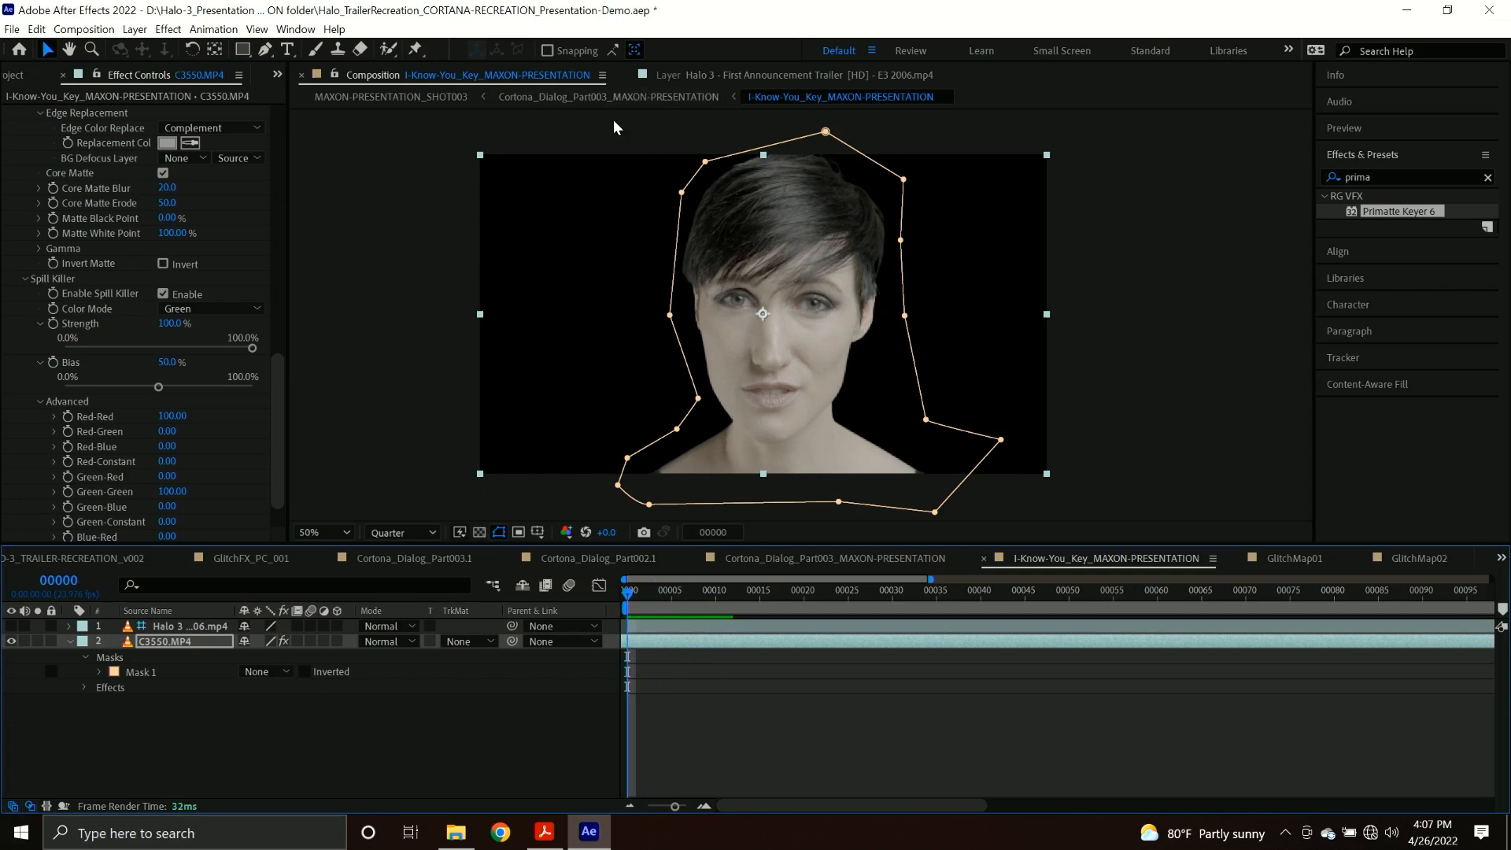
pyautogui.click(610, 97)
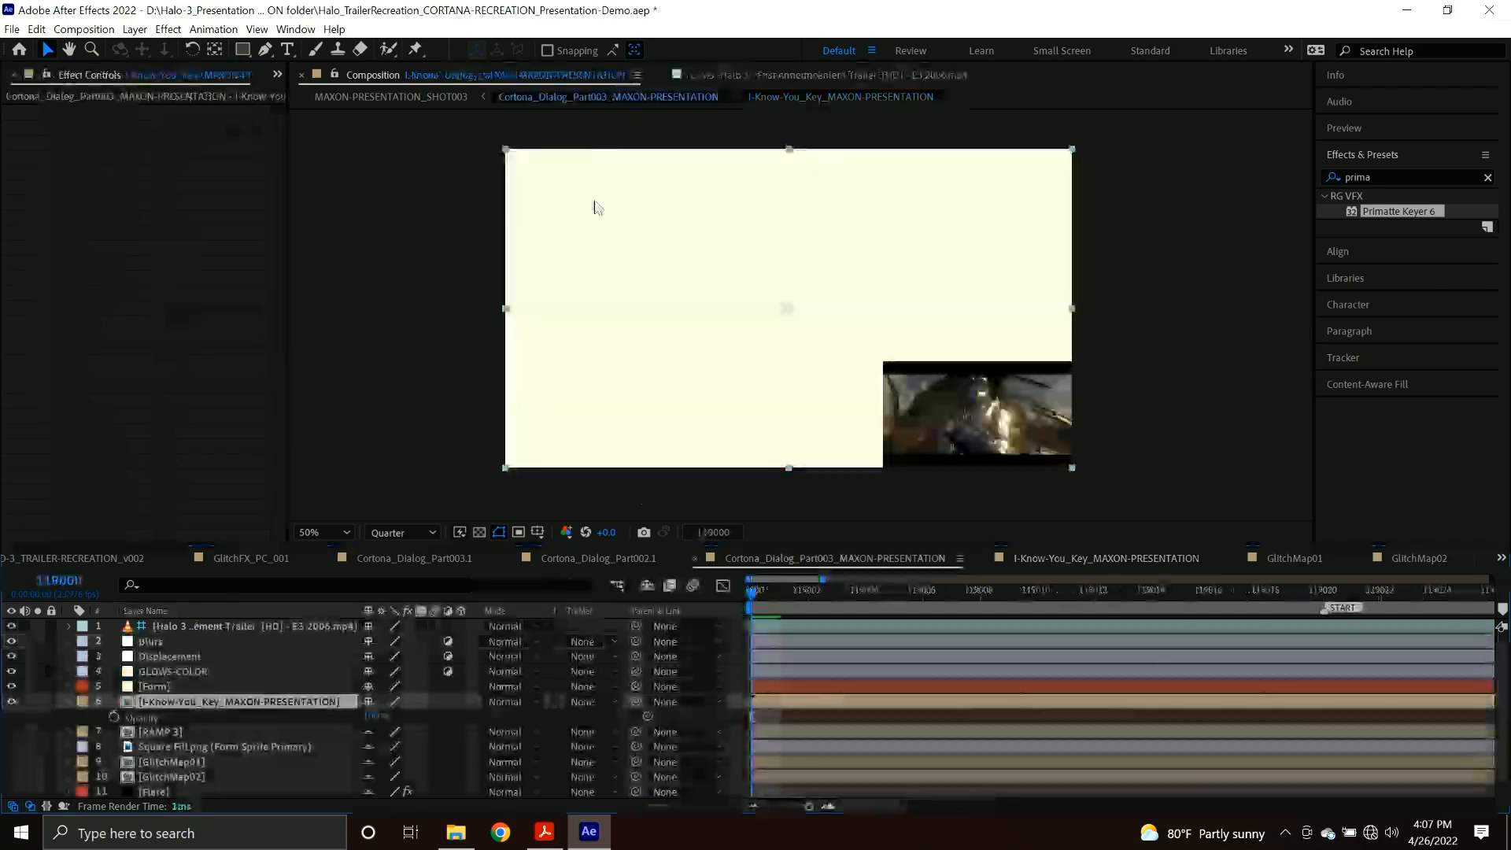
# Solo the I-Know-You_Key_MAXON-PRESENTATION layer and open the RAMP 3 precomp.
pyautogui.click(35, 701)
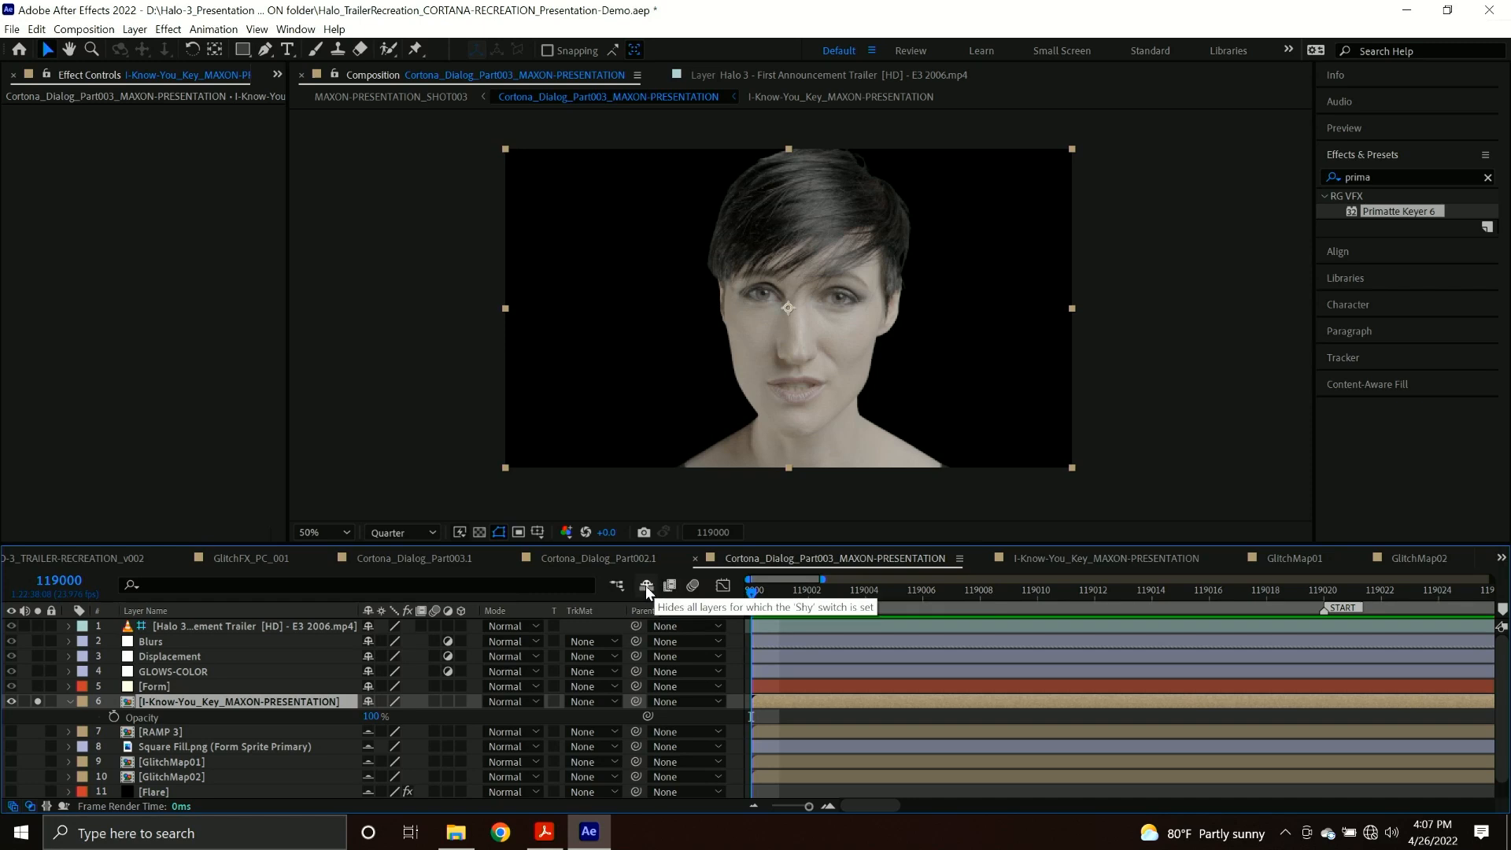
pyautogui.scroll(-1, 191, 711)
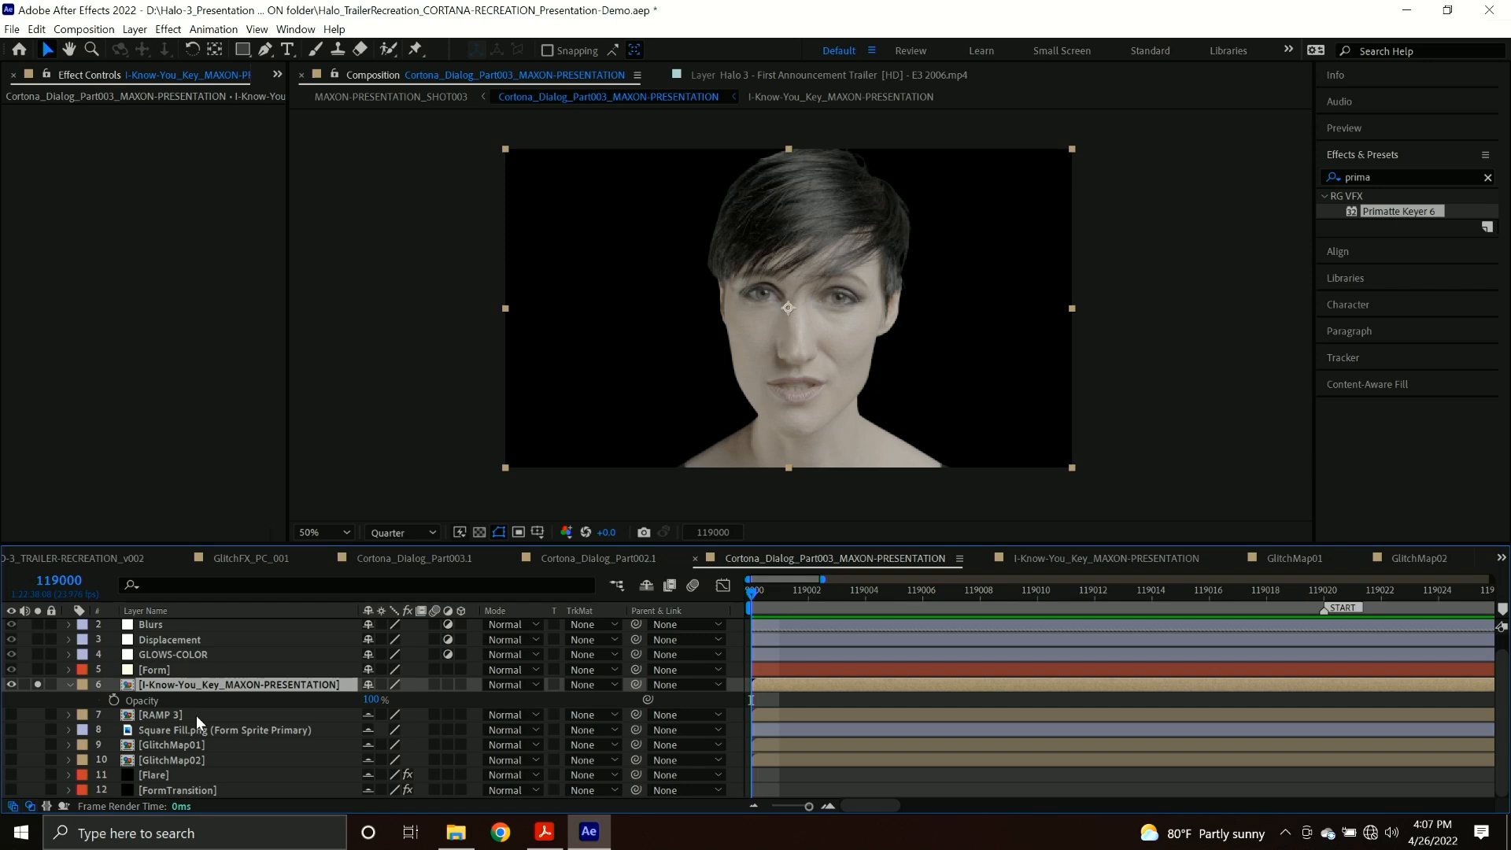
pyautogui.click(196, 715)
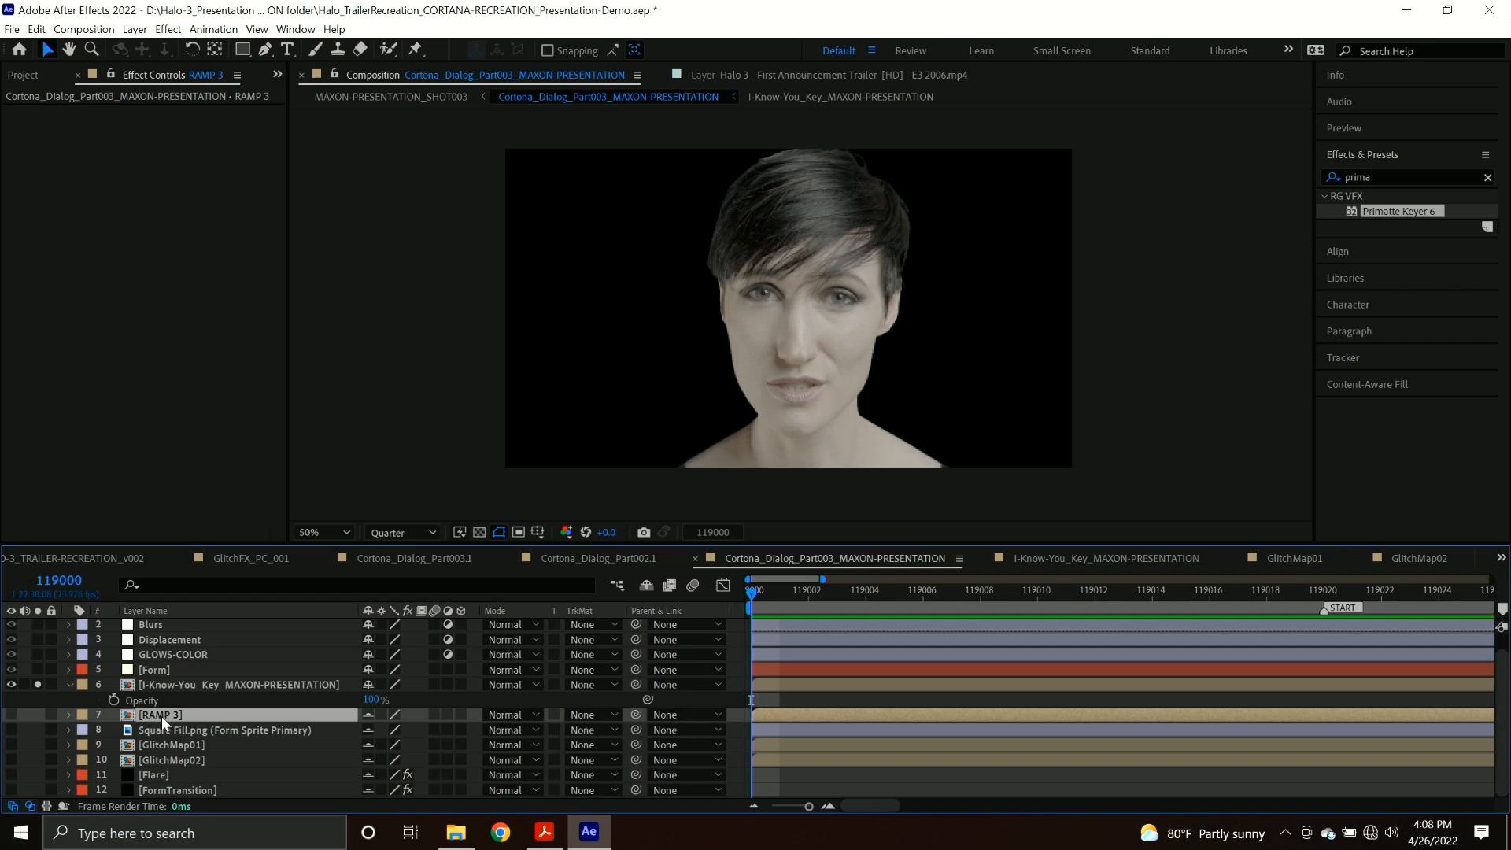
pyautogui.doubleClick(162, 716)
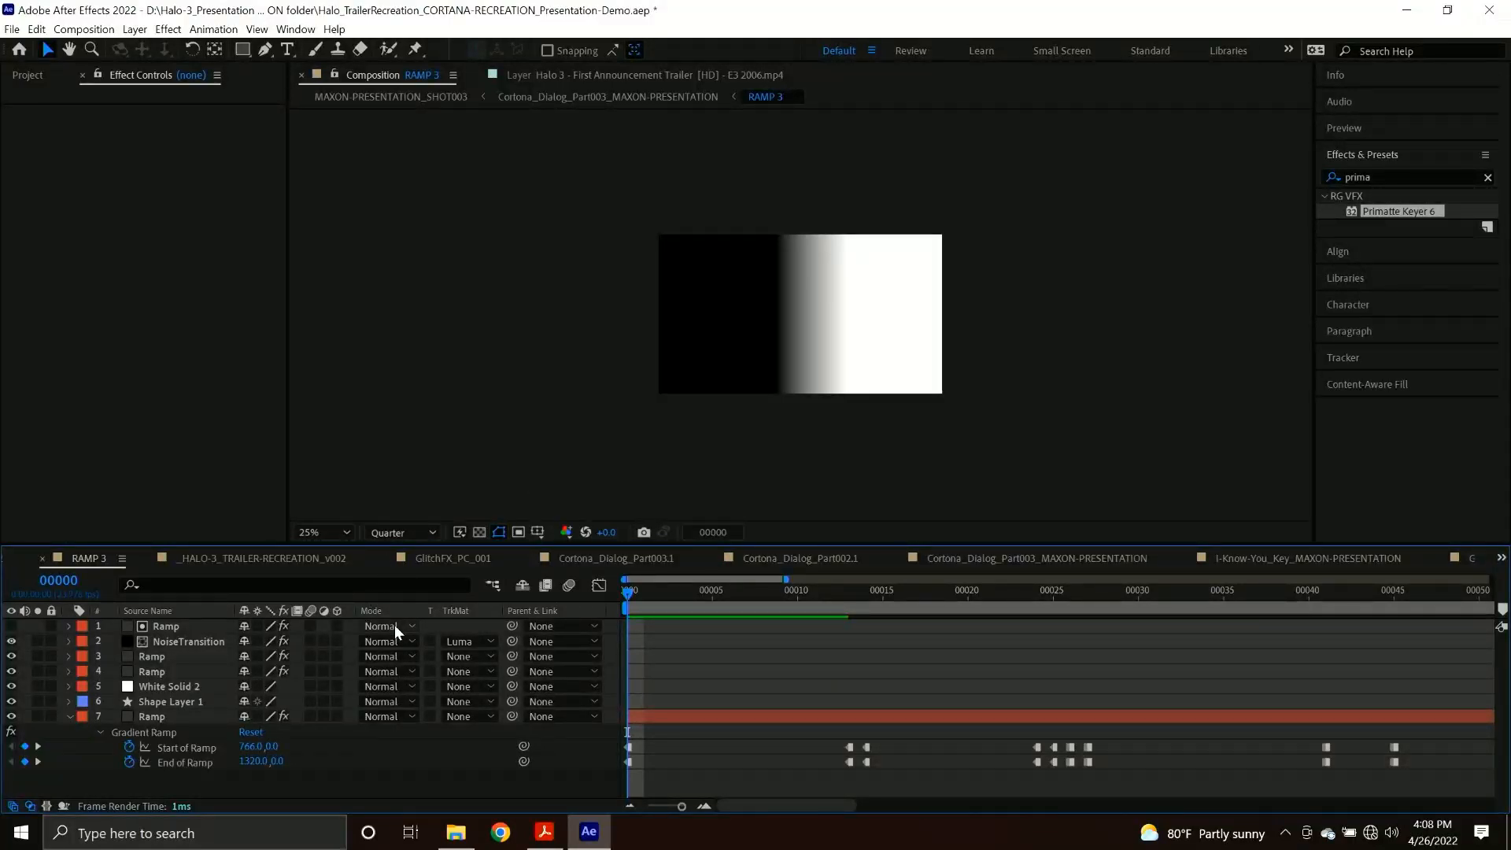
# Move layer 7's Gradient Ramp start to about -658, 0 and end to about -192, 0, and return to the Cortona_Dialog_Part003_MAXON-PRESENTATION composition.
pyautogui.click(179, 720)
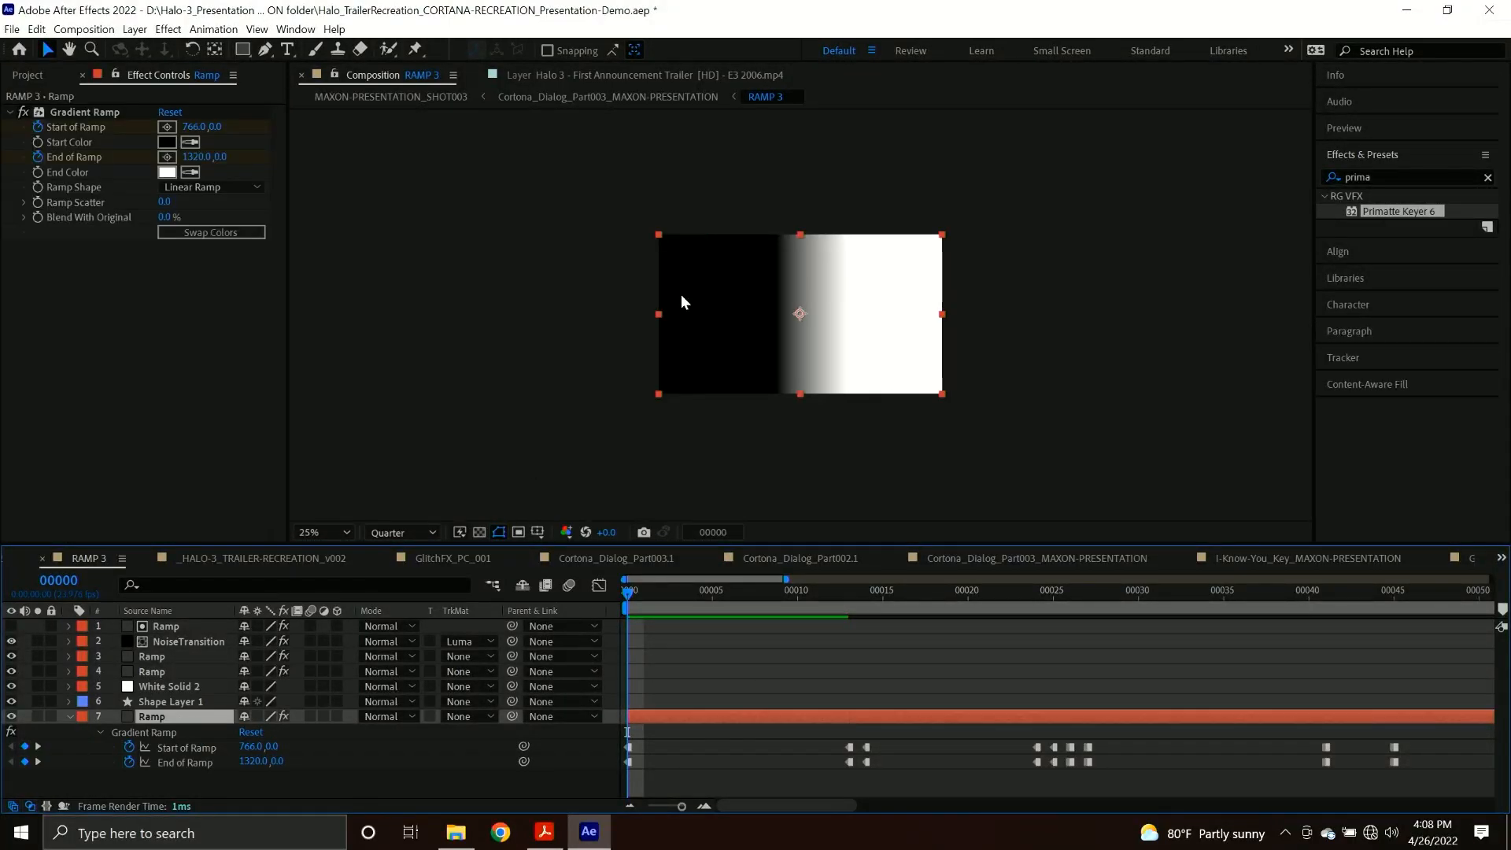
pyautogui.click(78, 114)
pyautogui.moveTo(764, 231); pyautogui.dragTo(560, 235)
pyautogui.moveTo(853, 234); pyautogui.dragTo(630, 236)
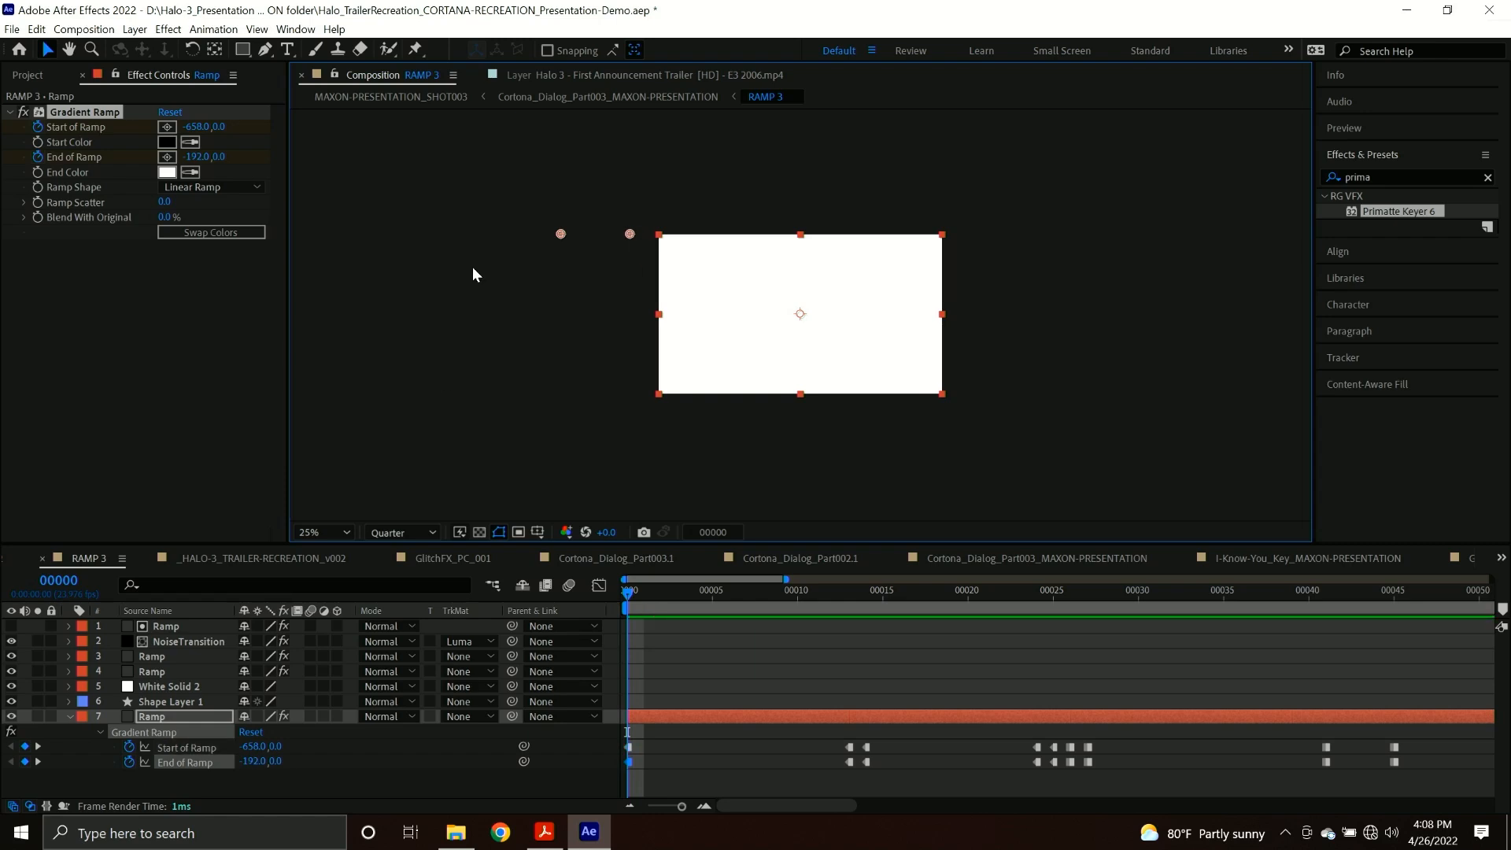
pyautogui.click(586, 97)
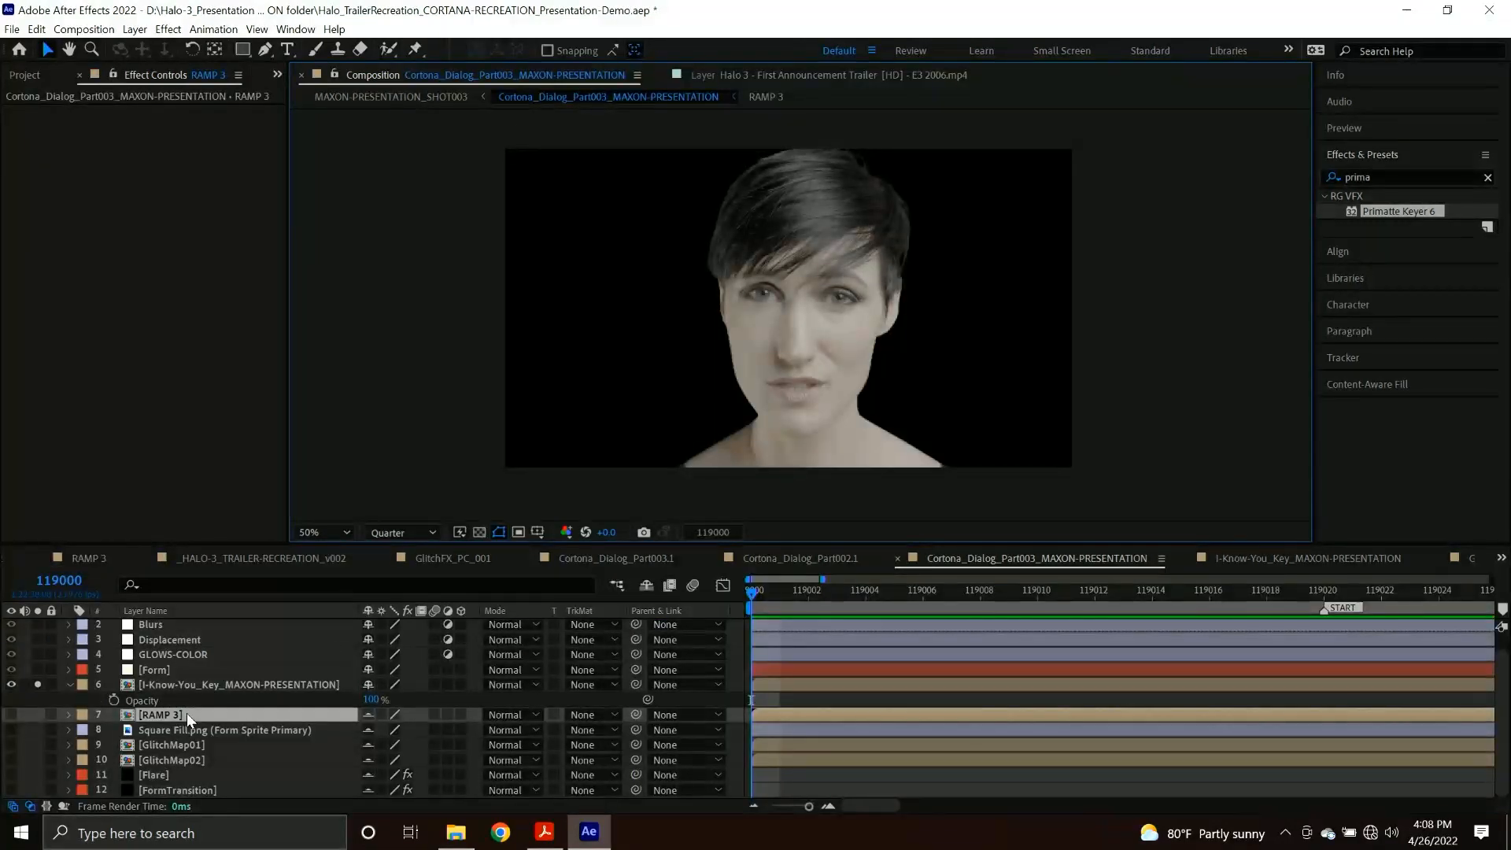
# Apply Set Matte to the I-Know-You_Key_MAXON-PRESENTATION layer, taking the matte from RAMP 3 and using Luminance.
pyautogui.click(321, 684)
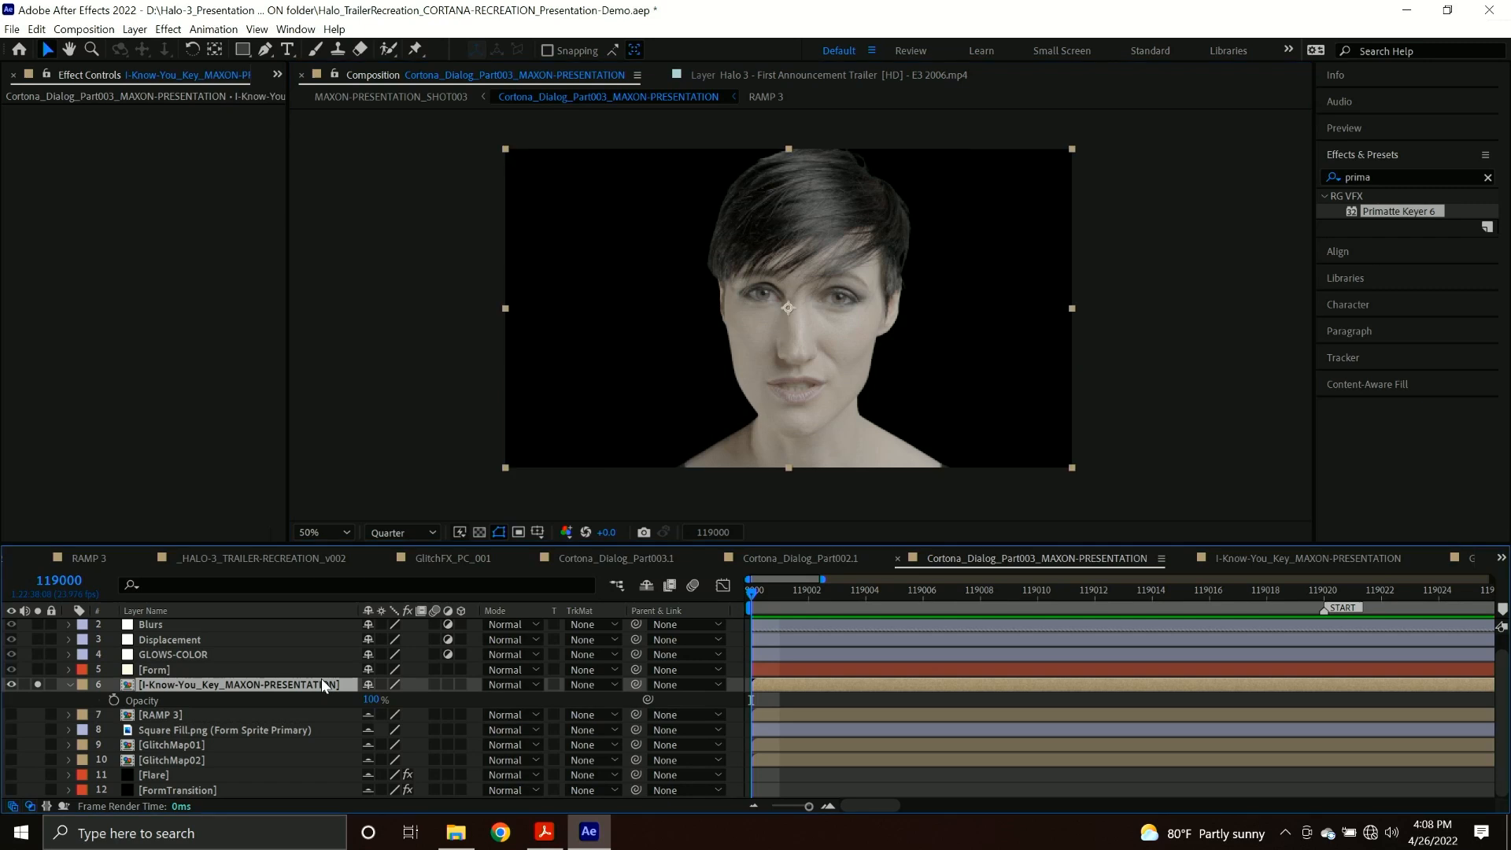
pyautogui.hotkey('ctrl', 'space')
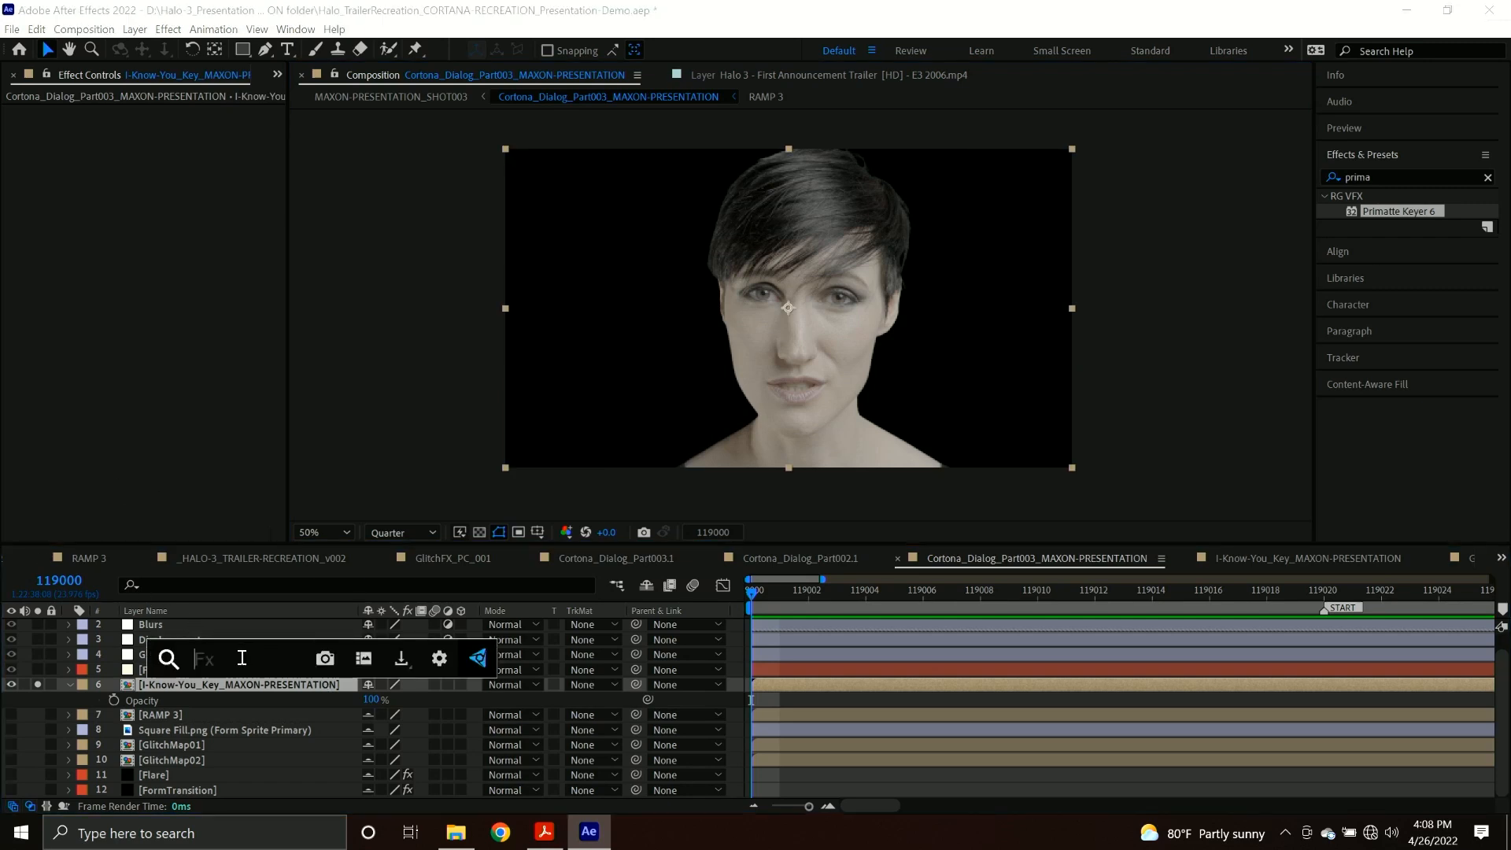
pyautogui.click(1373, 178)
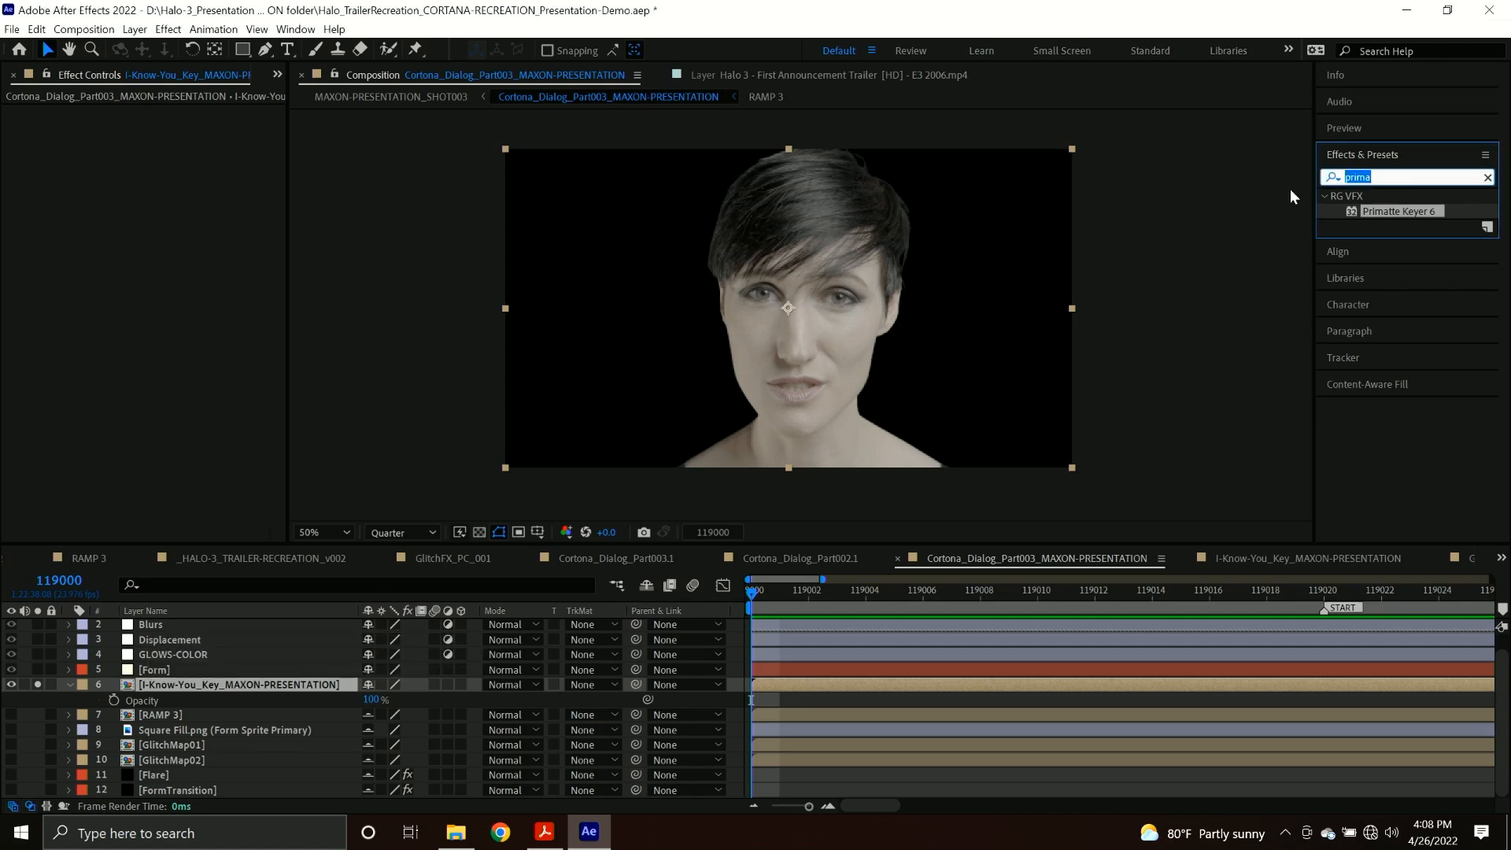
pyautogui.write('set matt')
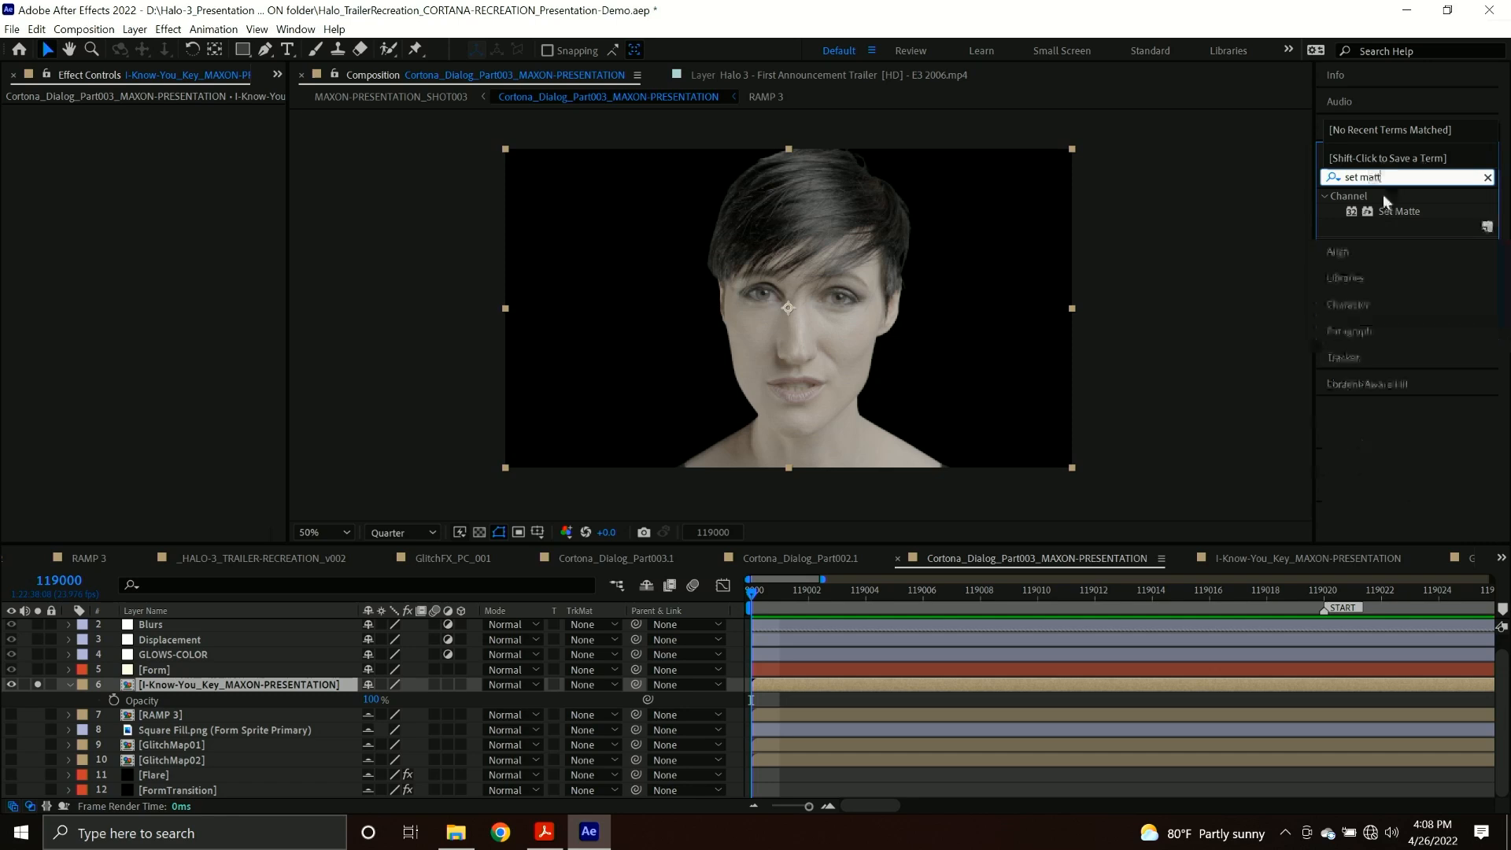
pyautogui.moveTo(1390, 213); pyautogui.dragTo(255, 682)
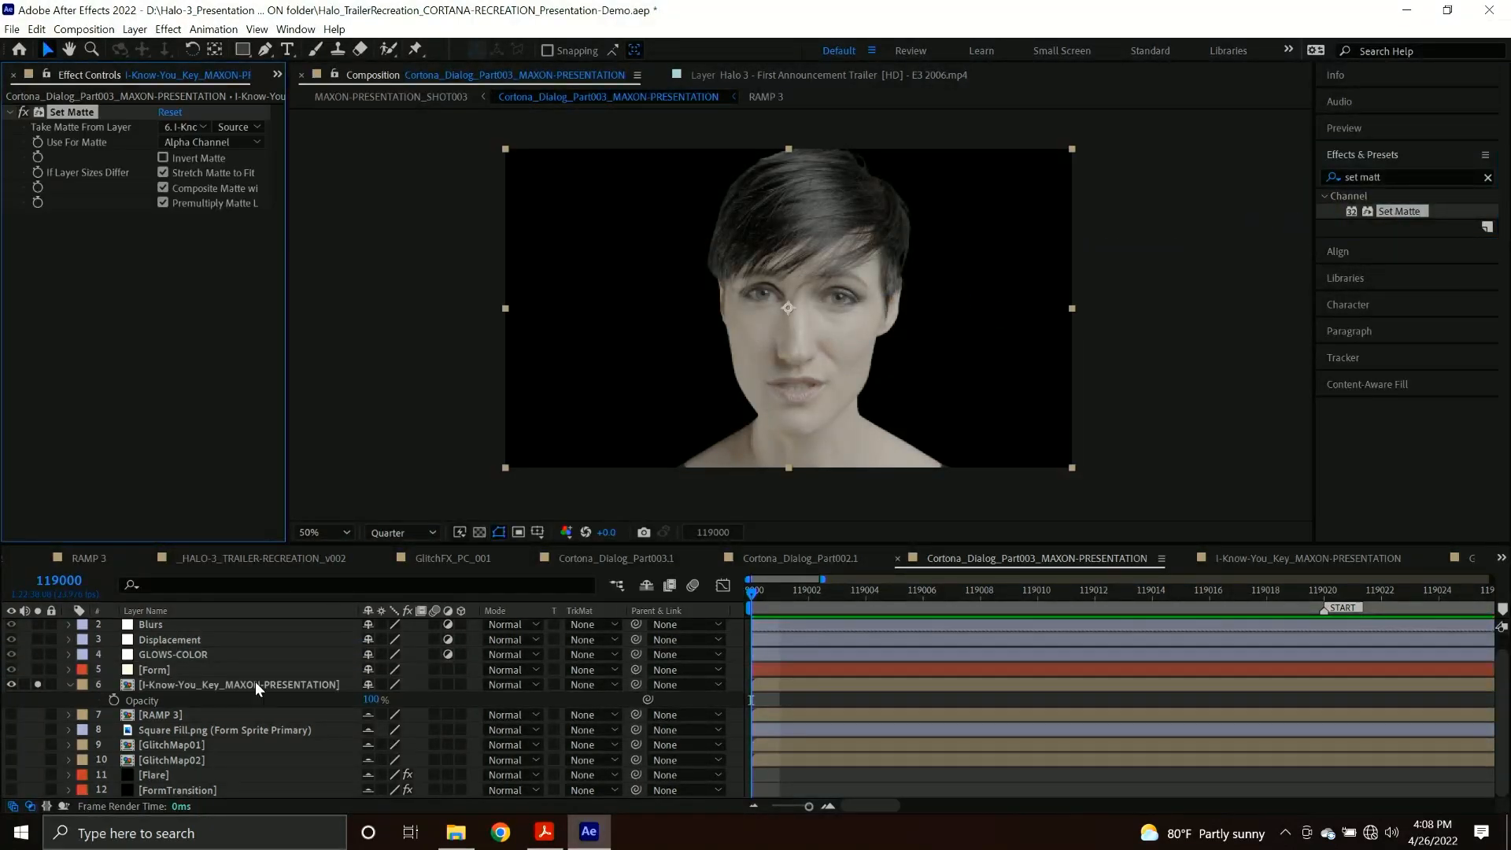
pyautogui.click(188, 129)
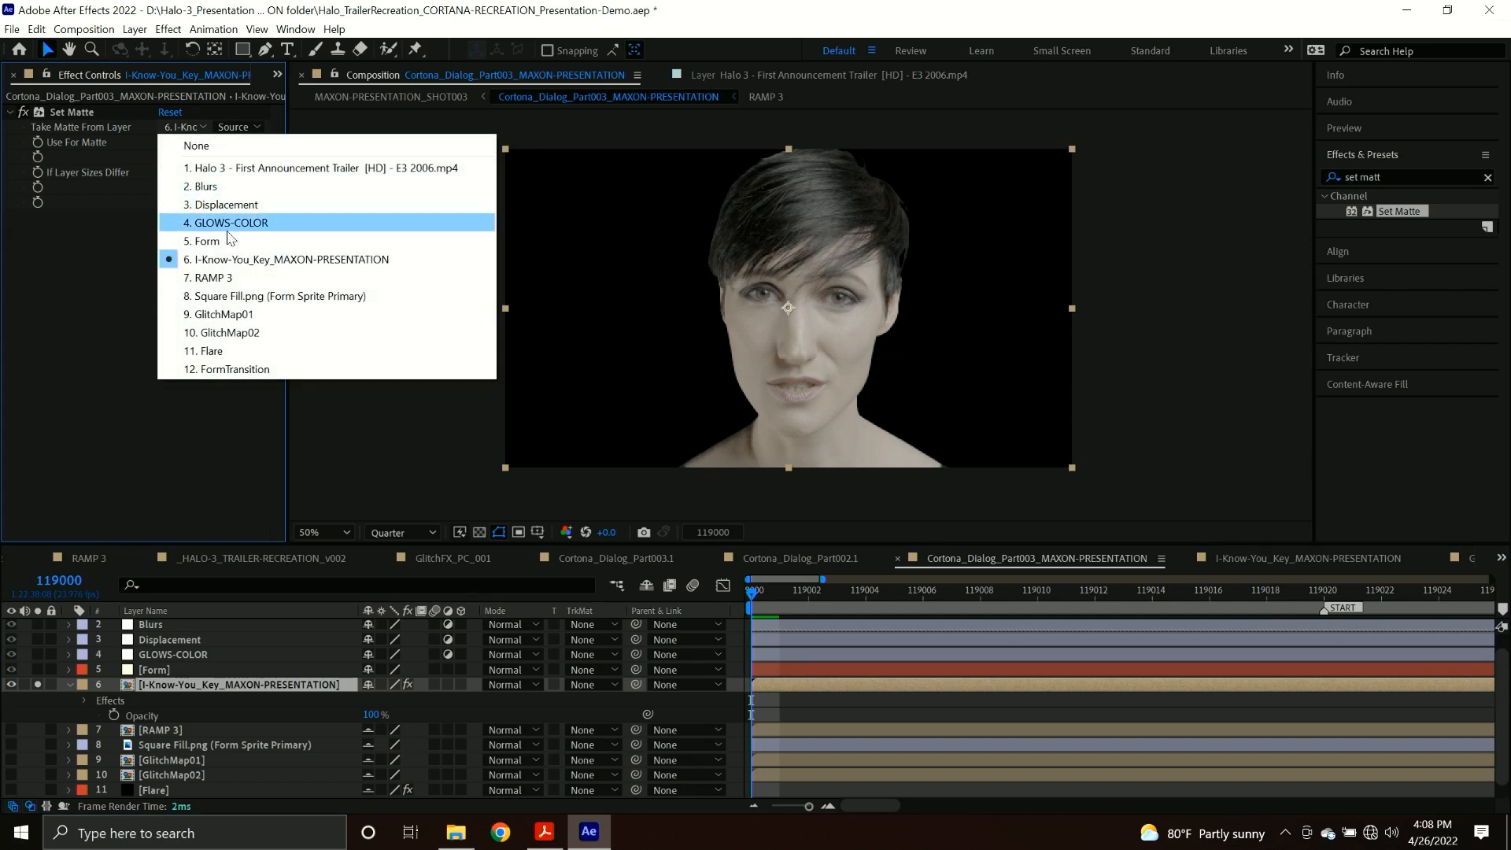
pyautogui.click(213, 277)
pyautogui.click(200, 142)
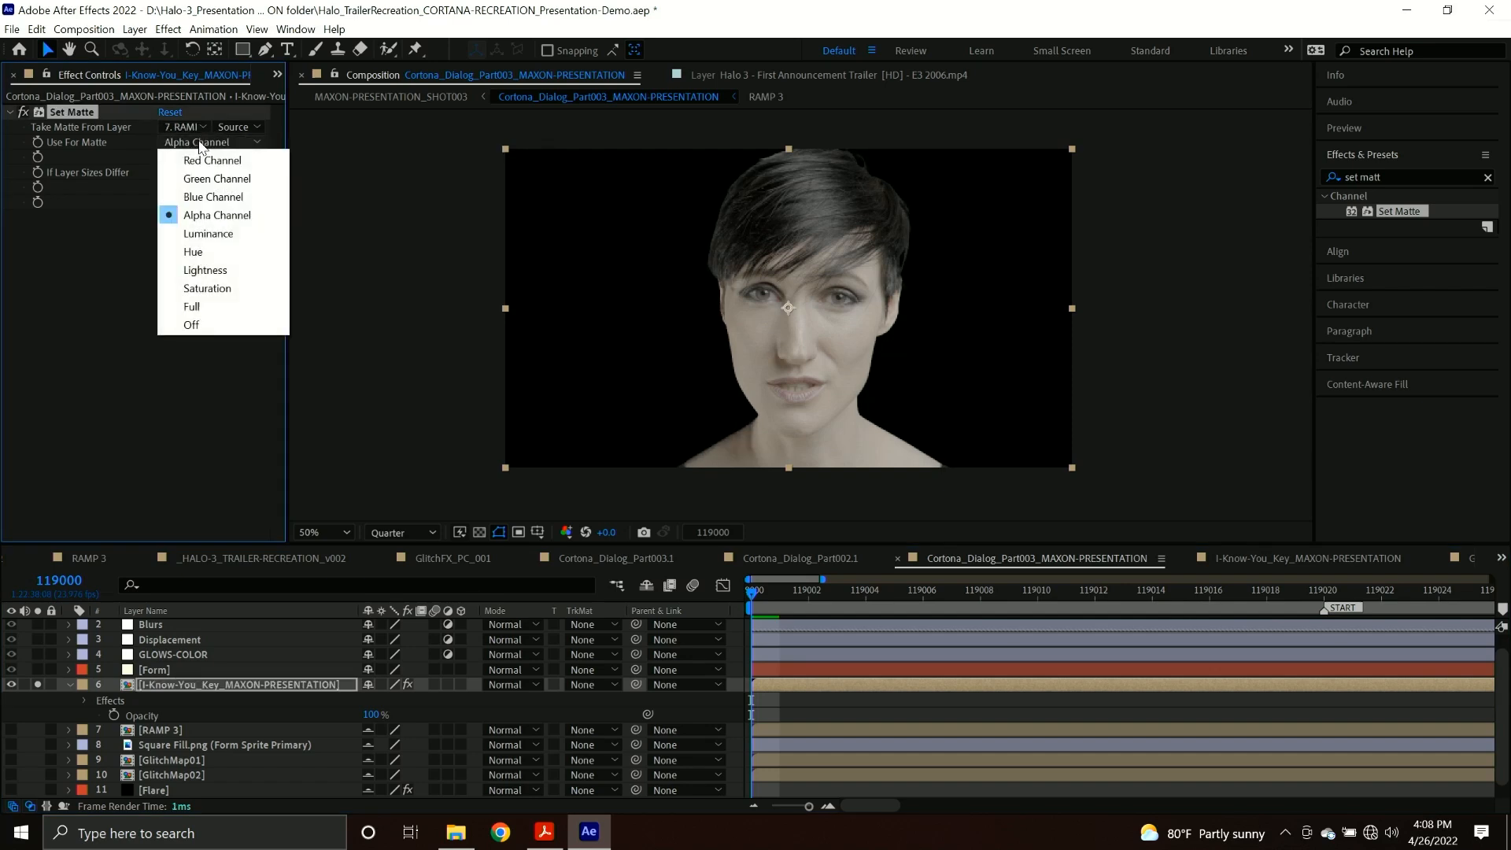
pyautogui.click(197, 233)
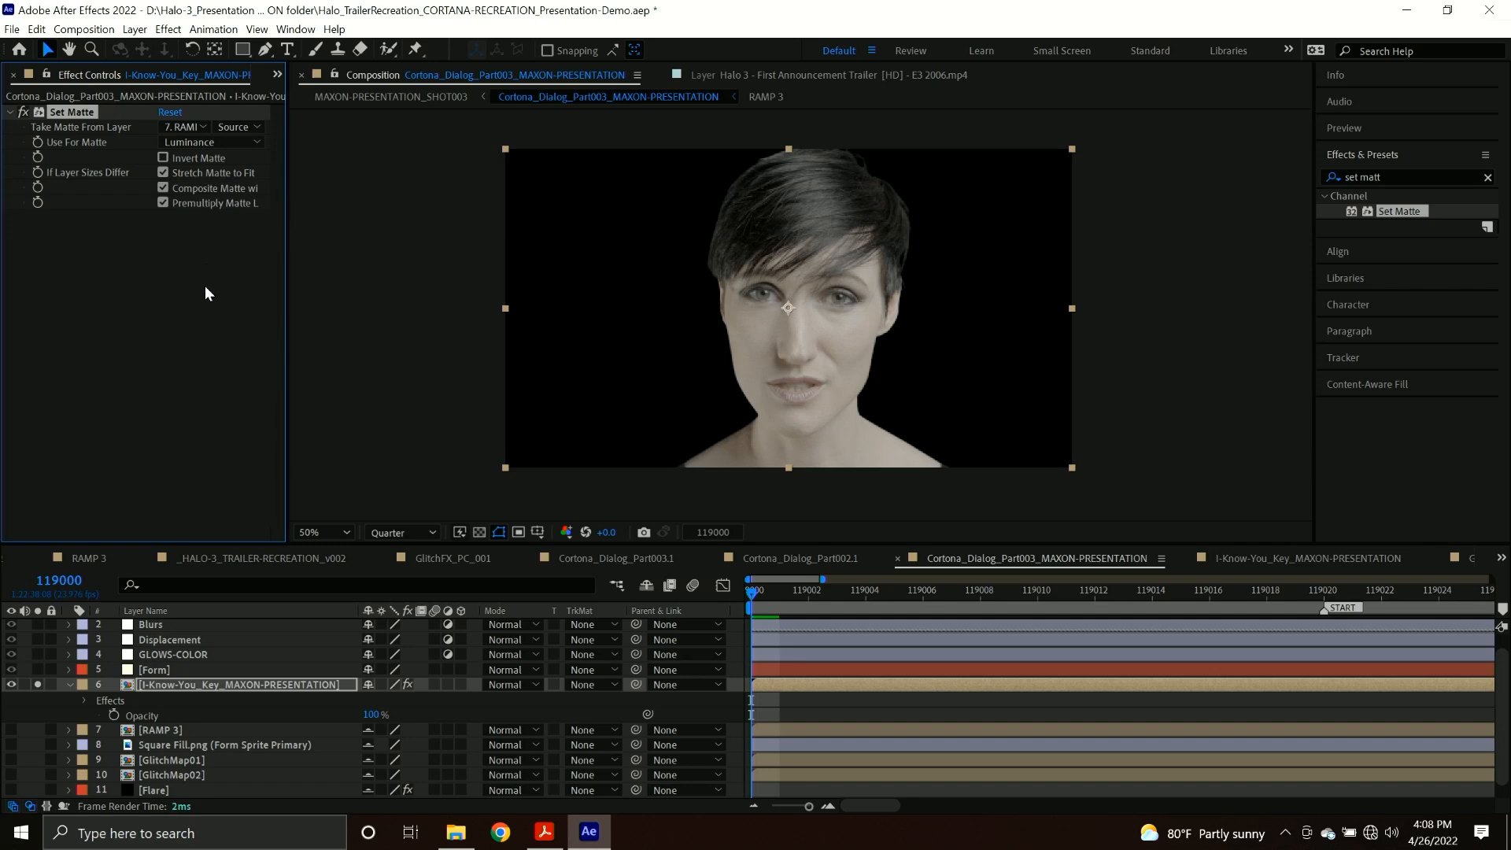
# Test the matte by moving RAMP 3's gradient start to about 698, 0 and end to about 1456, 0, and view the keyed face.
pyautogui.click(158, 729)
pyautogui.doubleClick(159, 730)
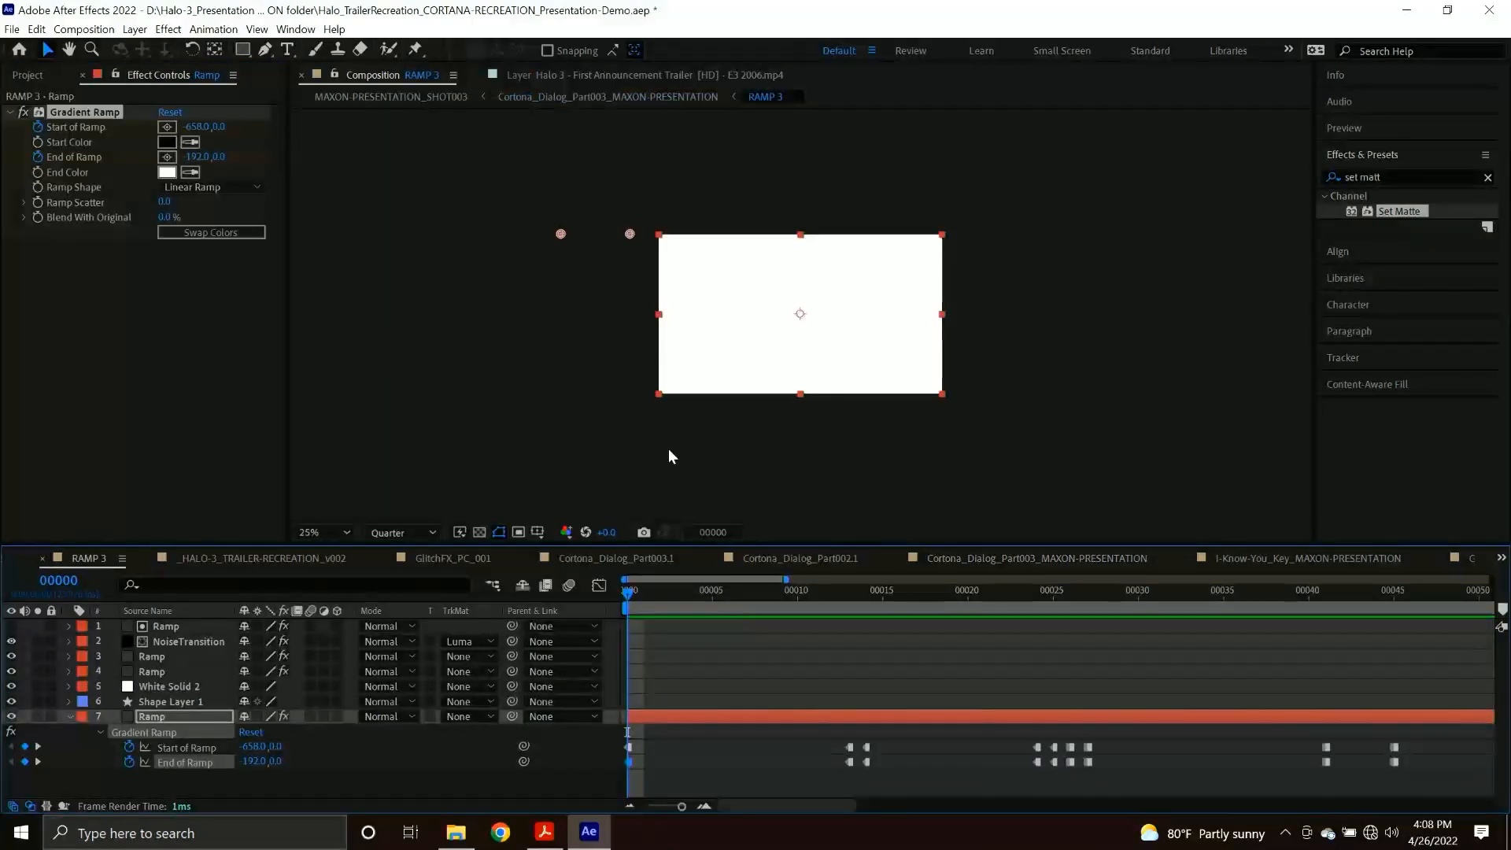
pyautogui.moveTo(630, 234); pyautogui.dragTo(873, 234)
pyautogui.moveTo(560, 233); pyautogui.dragTo(775, 234)
pyautogui.click(616, 97)
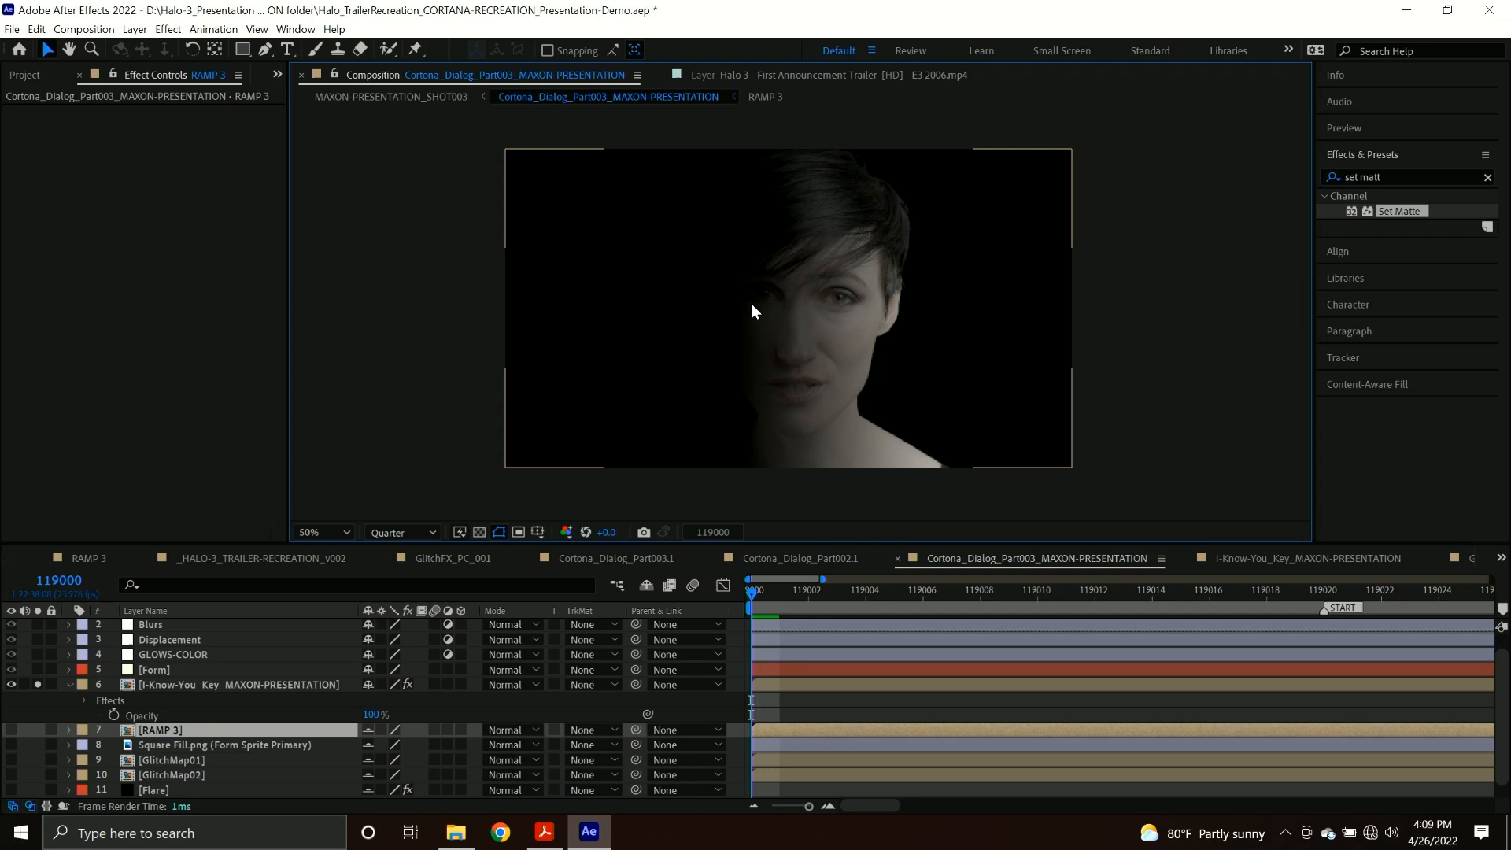
pyautogui.doubleClick(194, 686)
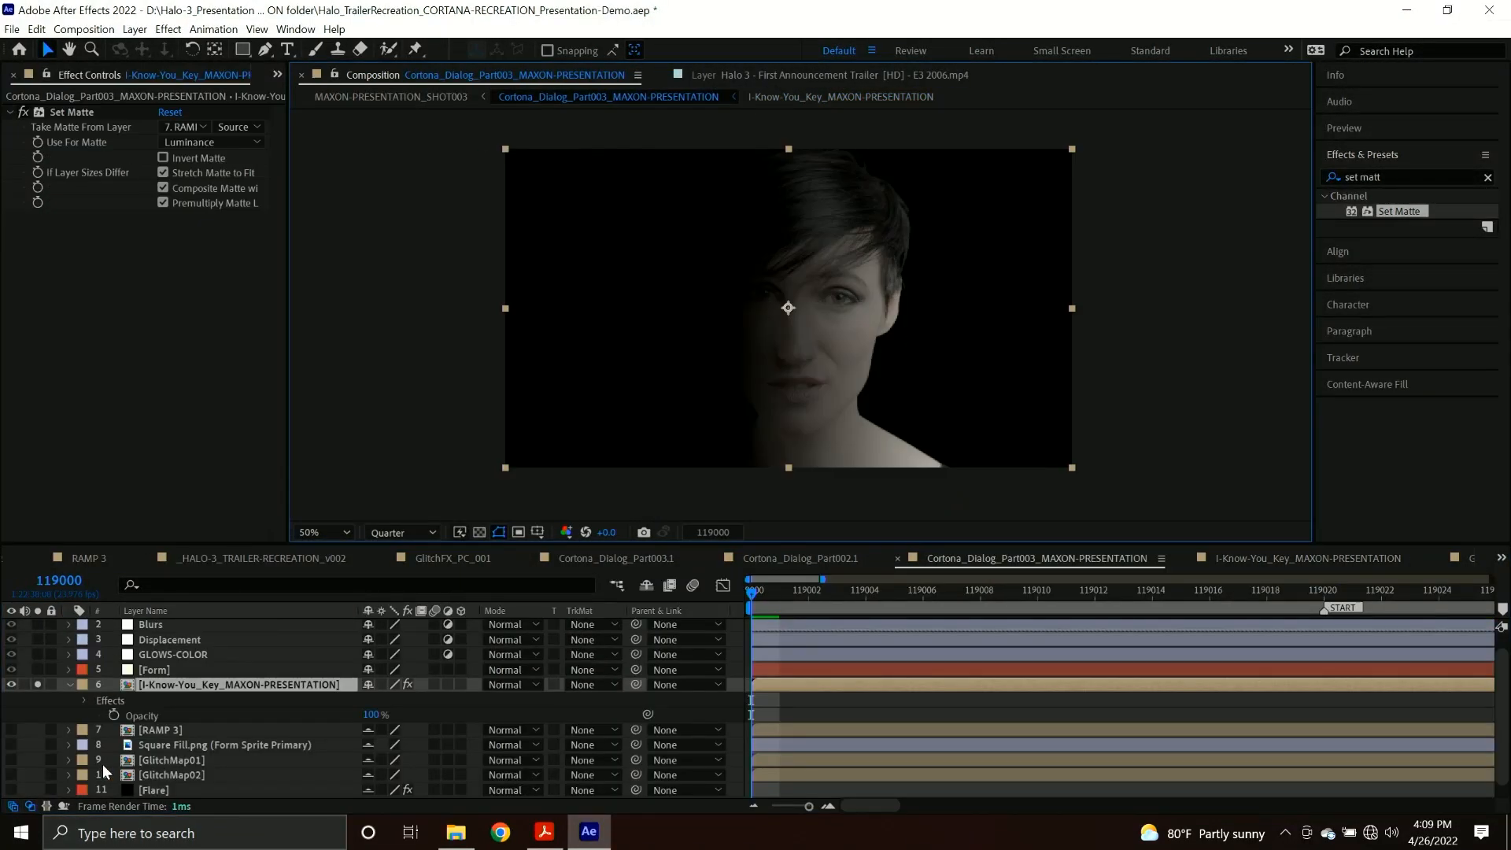
# Move RAMP 3's gradient start to about -582, 0 and end to about -160, 0, go to frame 3, and return to the dialog composition.
pyautogui.doubleClick(165, 725)
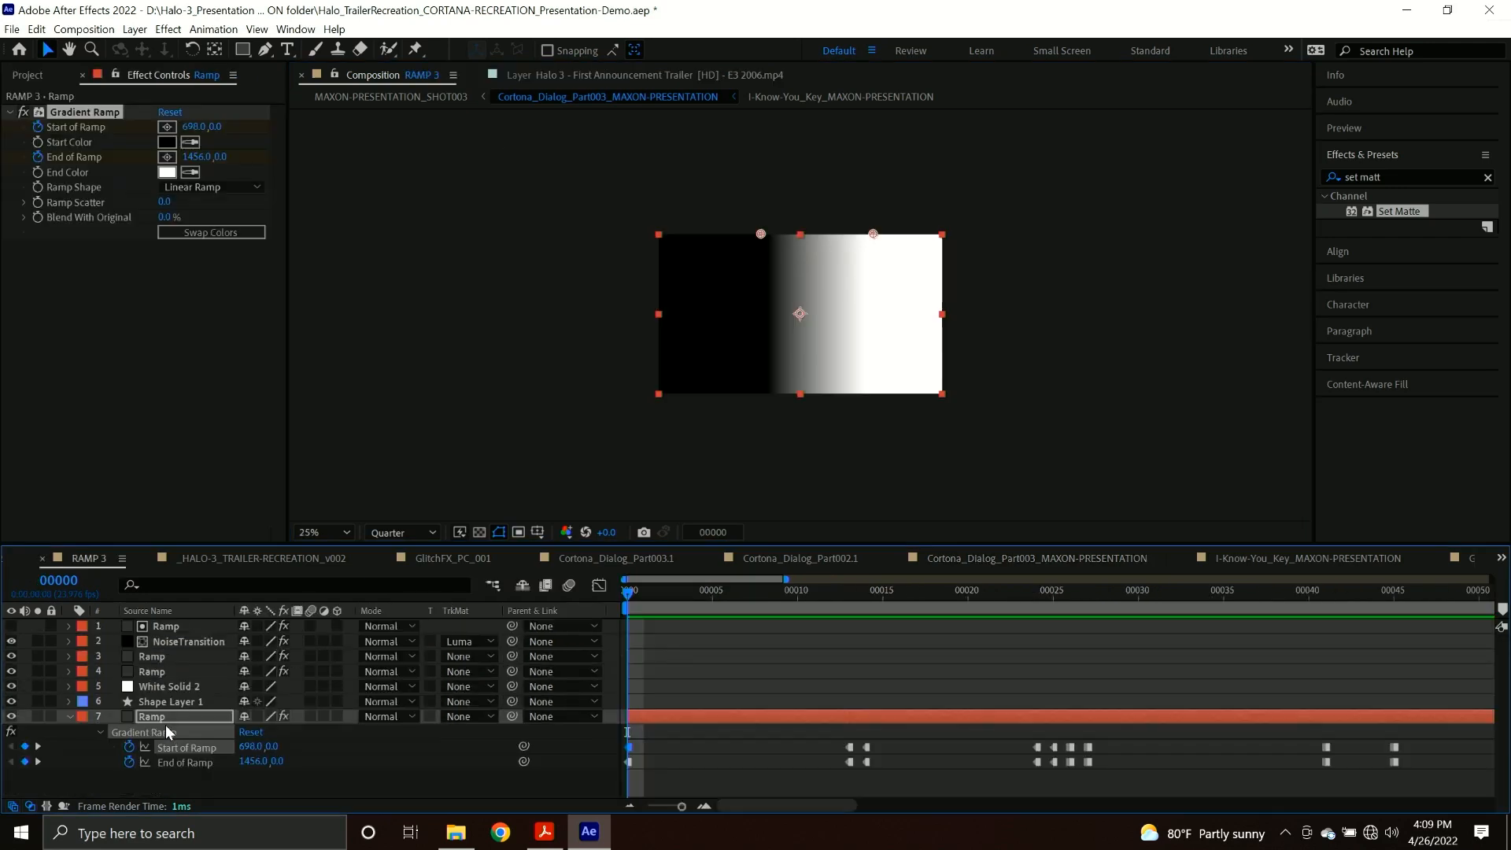
pyautogui.moveTo(761, 234); pyautogui.dragTo(573, 234)
pyautogui.moveTo(873, 234); pyautogui.dragTo(634, 233)
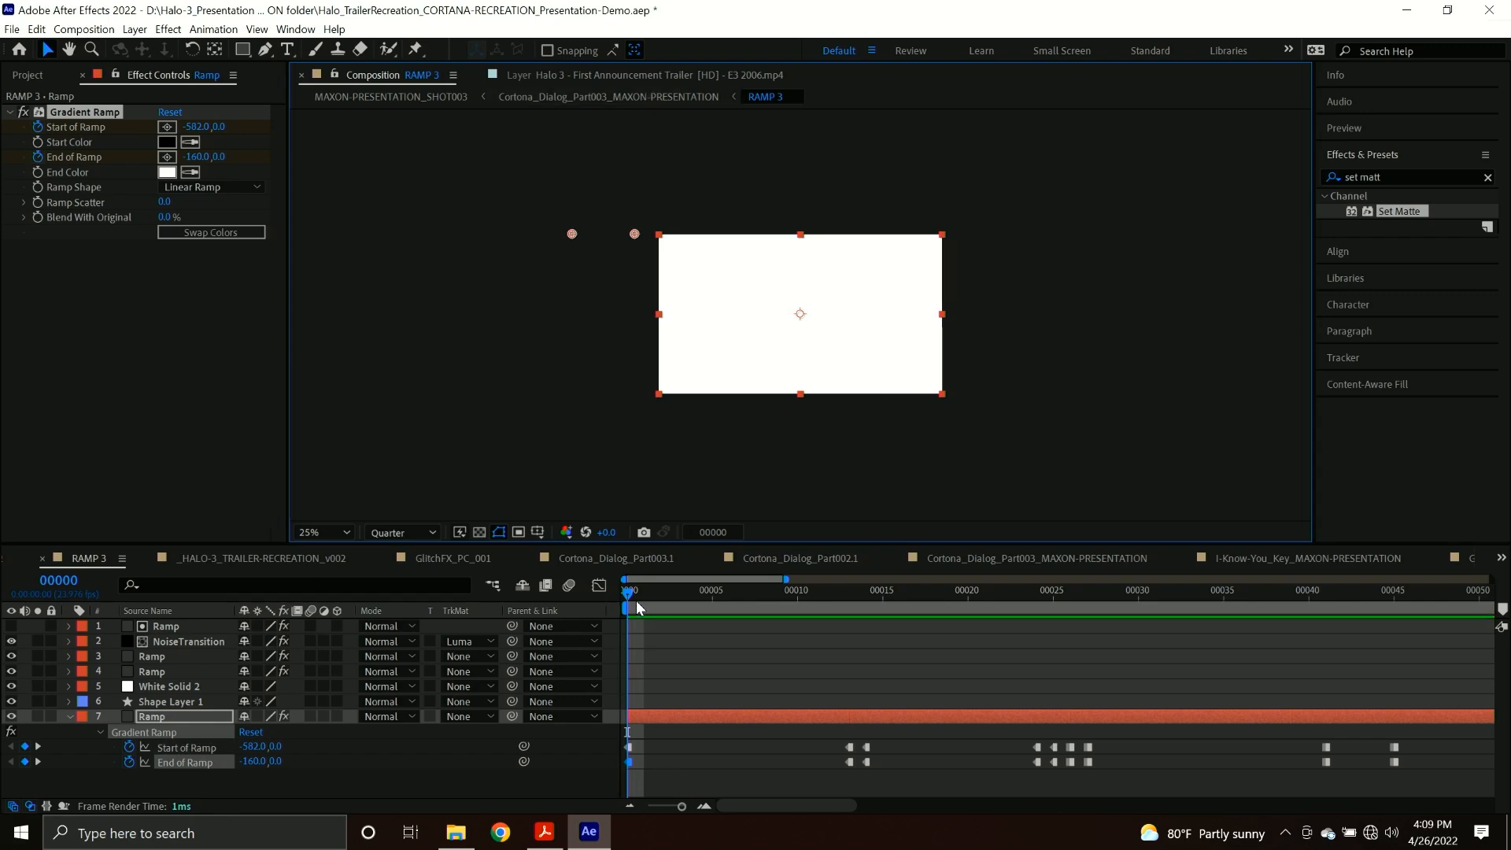
pyautogui.moveTo(639, 607); pyautogui.dragTo(678, 608)
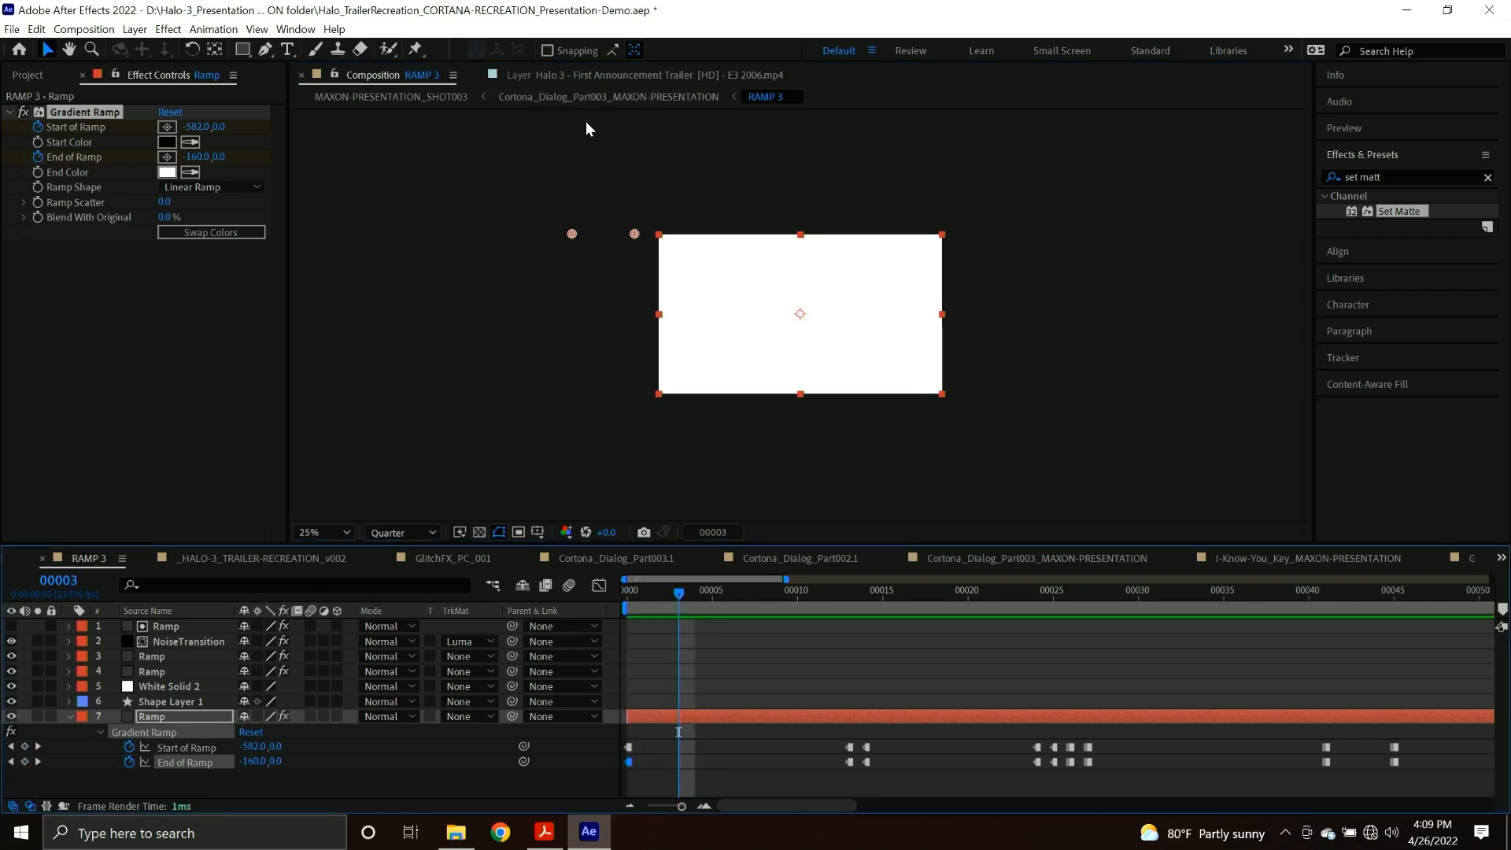
pyautogui.click(607, 97)
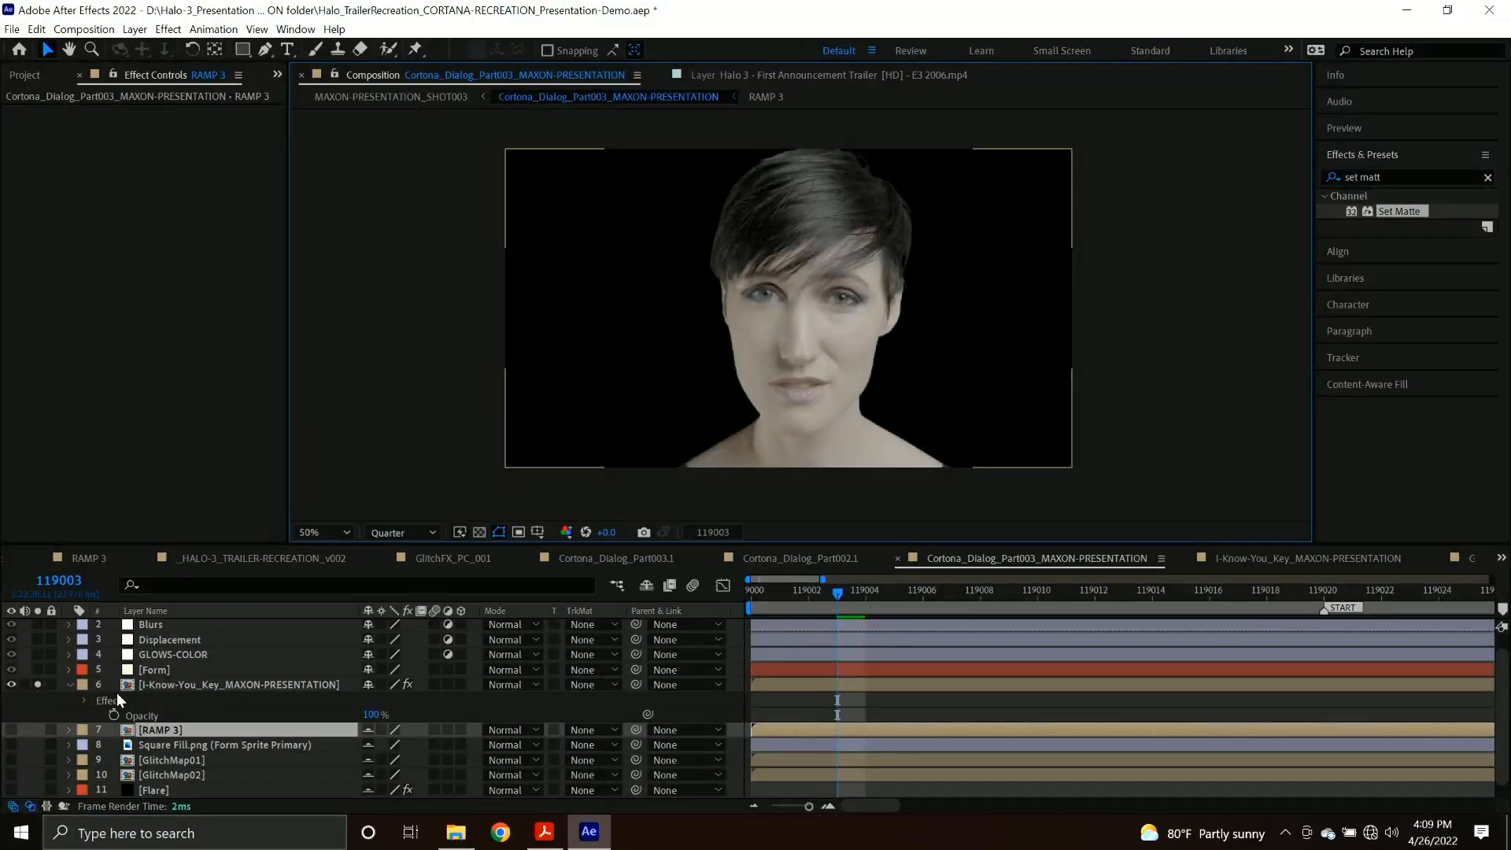
# Unsolo the I-Know-You_Key_MAXON-PRESENTATION layer, select the Form layer, and save the project.
pyautogui.click(39, 684)
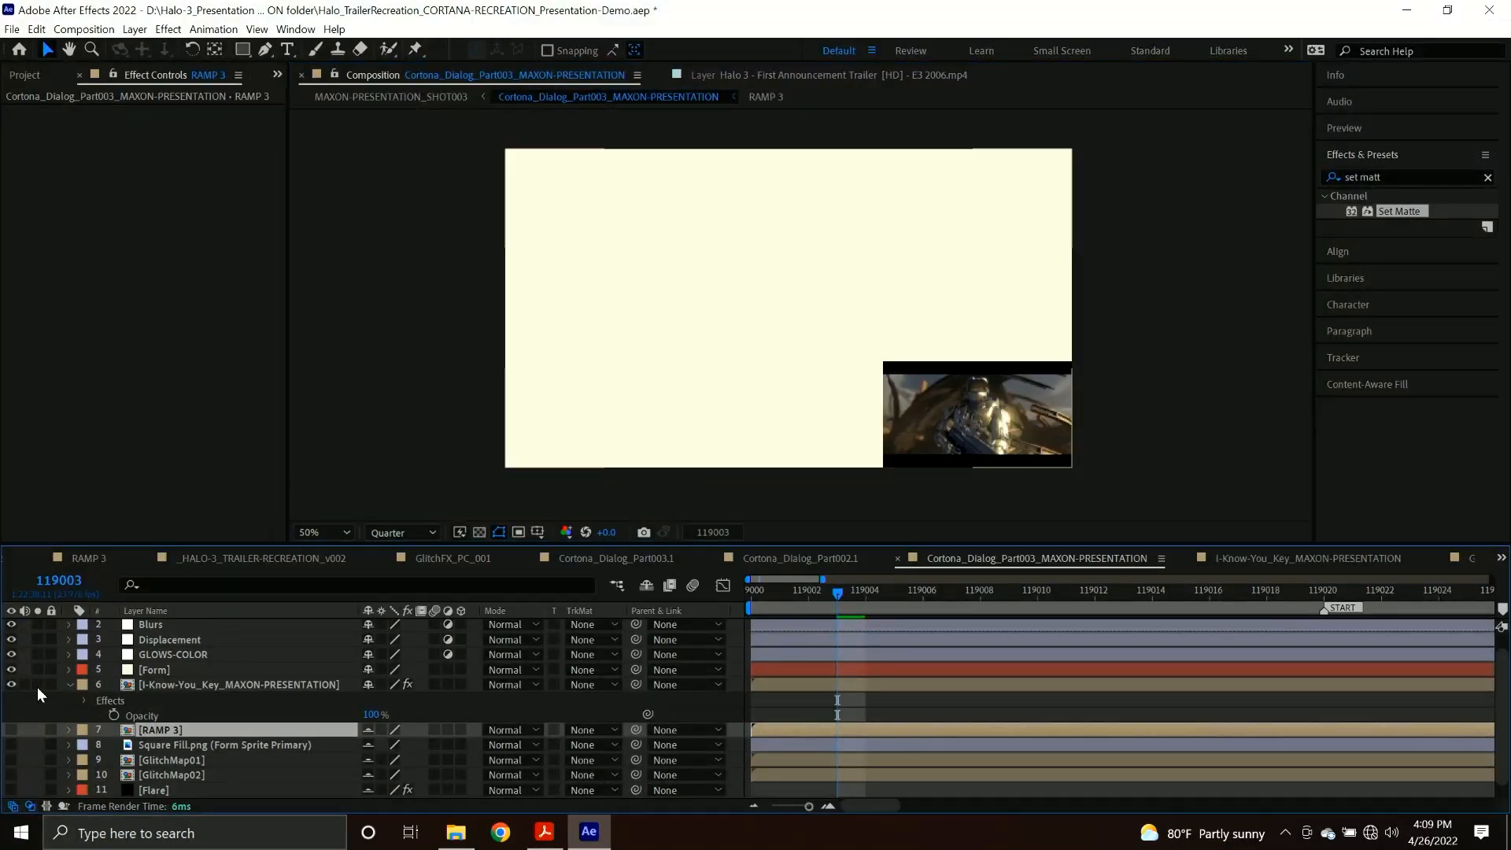
pyautogui.click(148, 675)
pyautogui.hotkey('ctrl', 's')
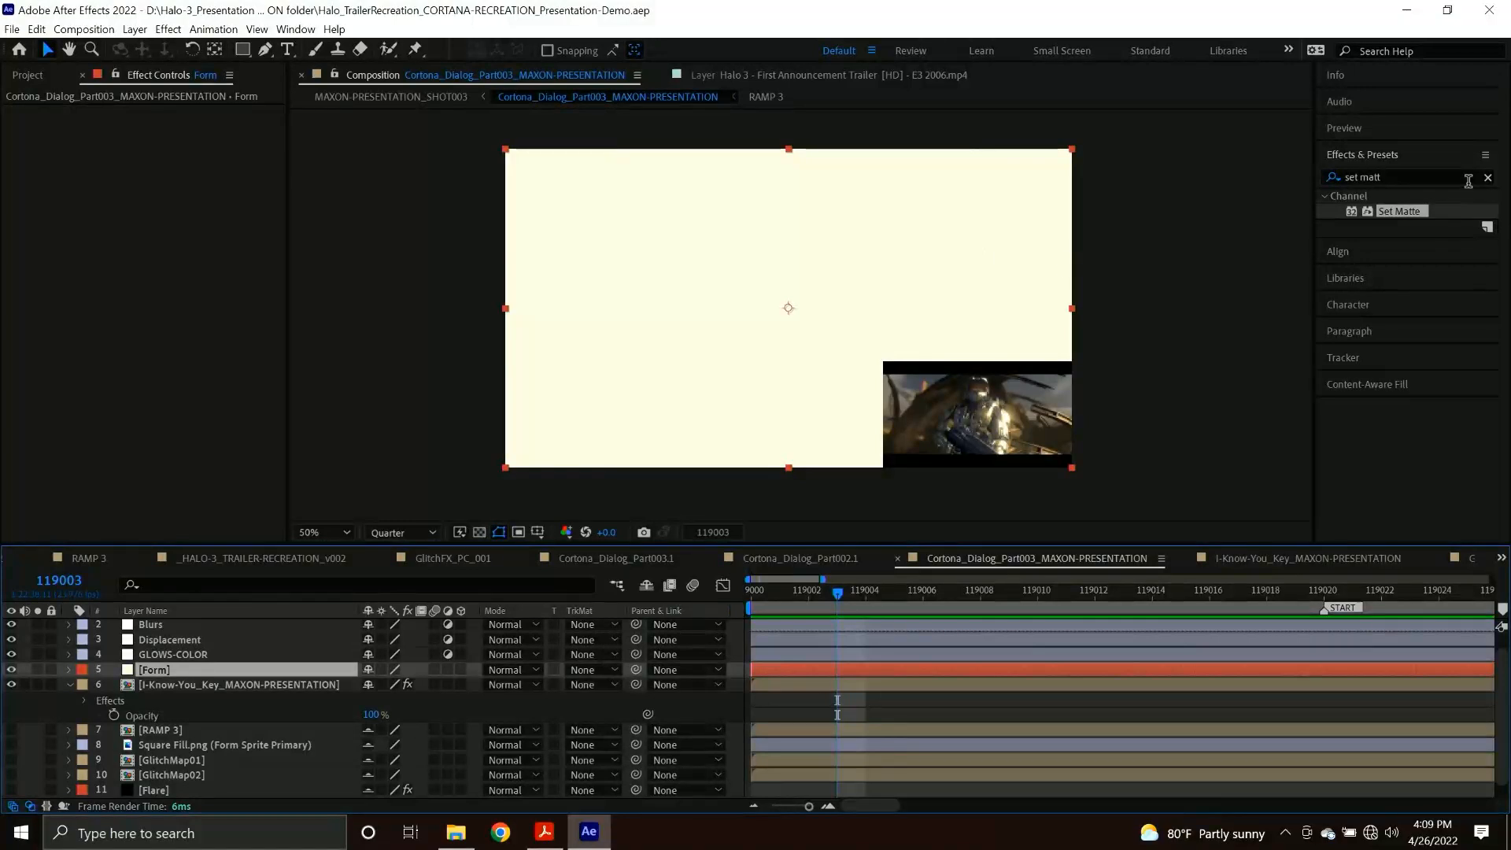
# Apply the RG Trapcode Form effect to the Form layer and hide the I-Know-You_Key_MAXON-PRESENTATION layer.
pyautogui.click(1426, 174)
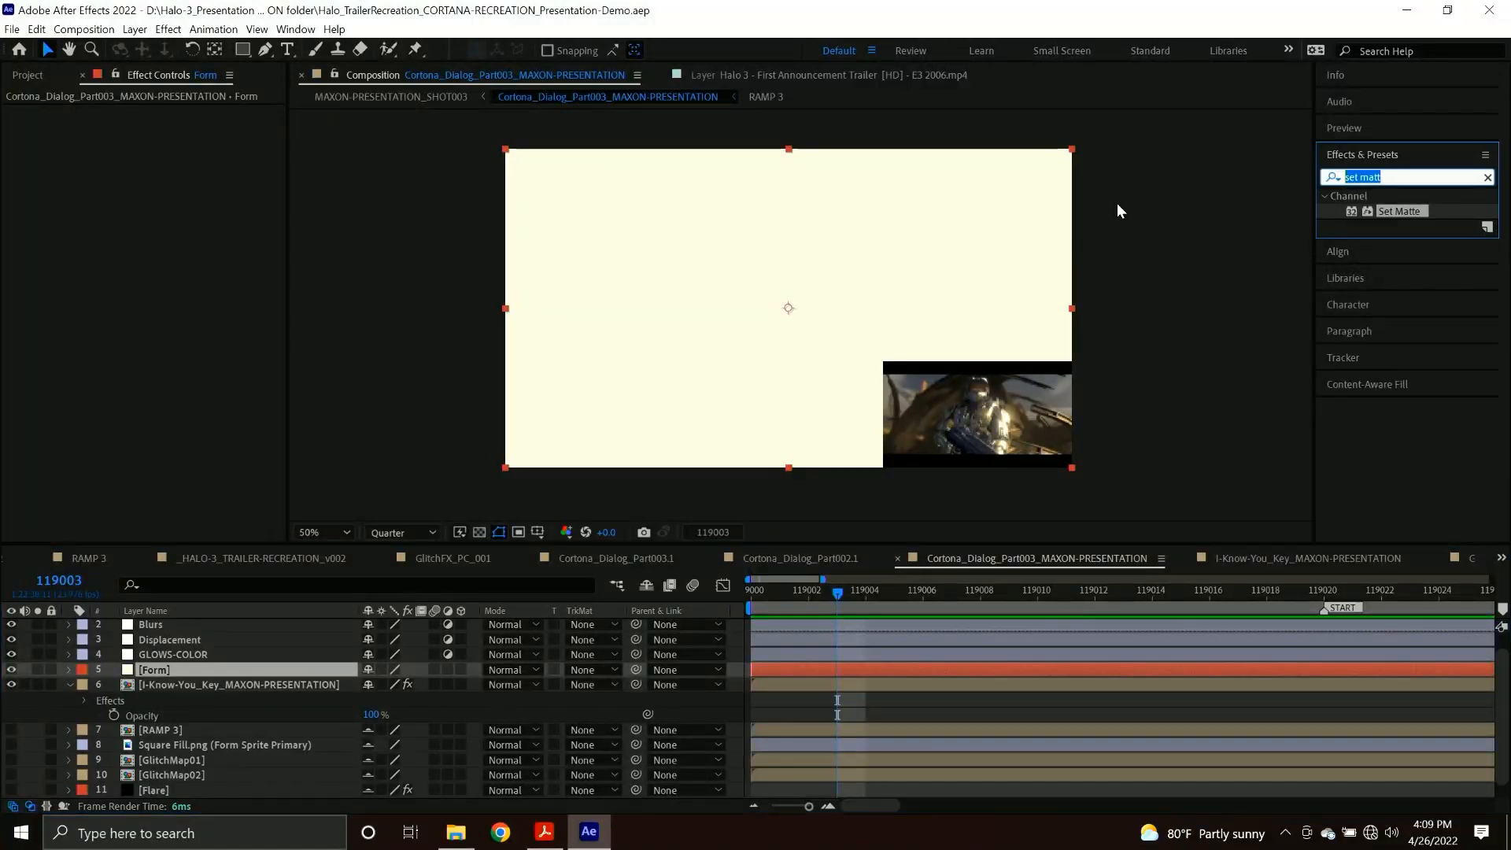
pyautogui.write('form')
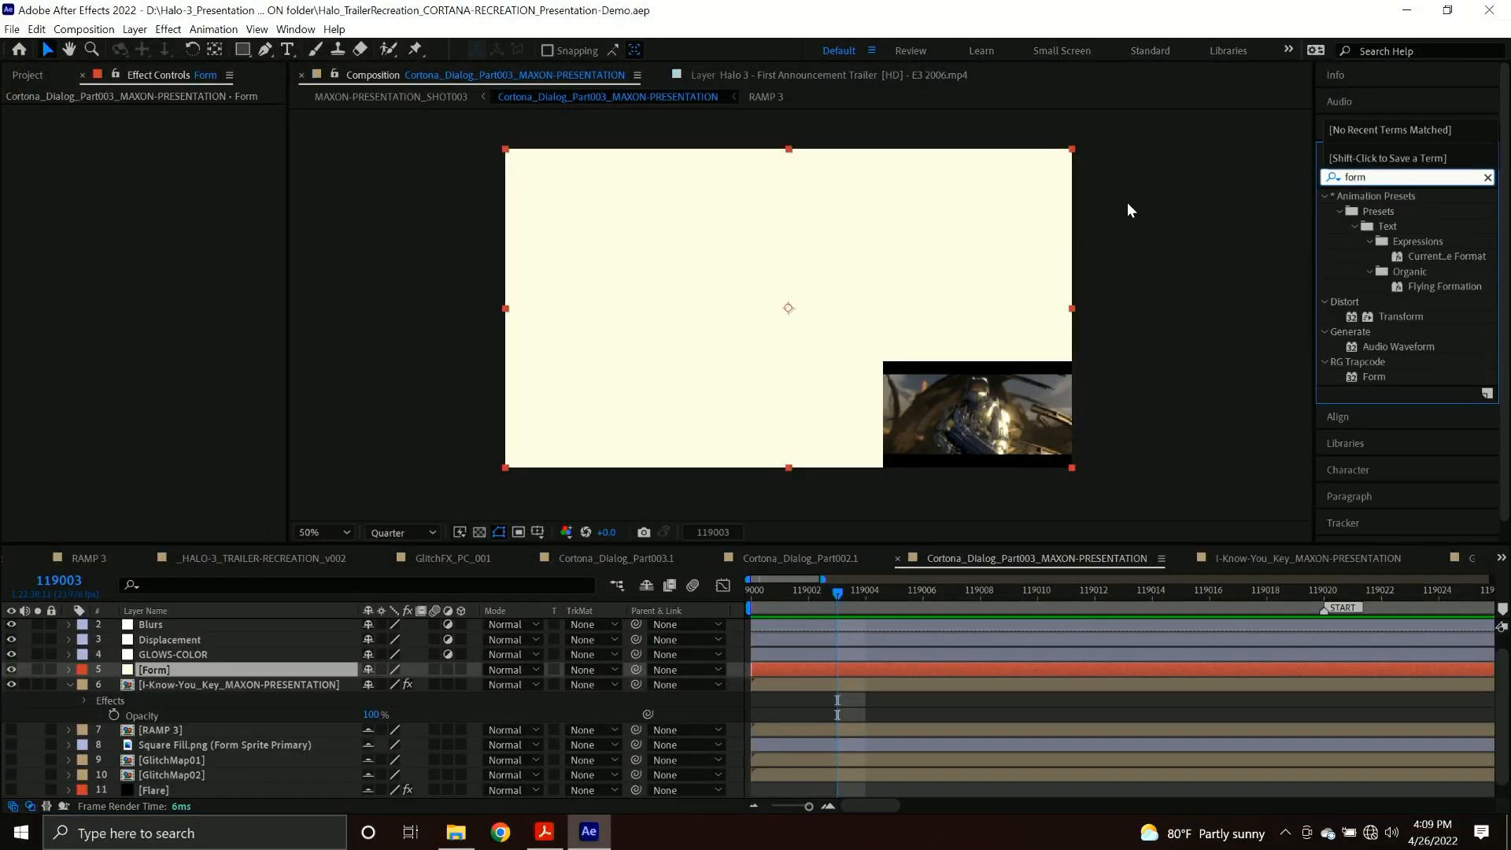
pyautogui.moveTo(1373, 375); pyautogui.dragTo(151, 669)
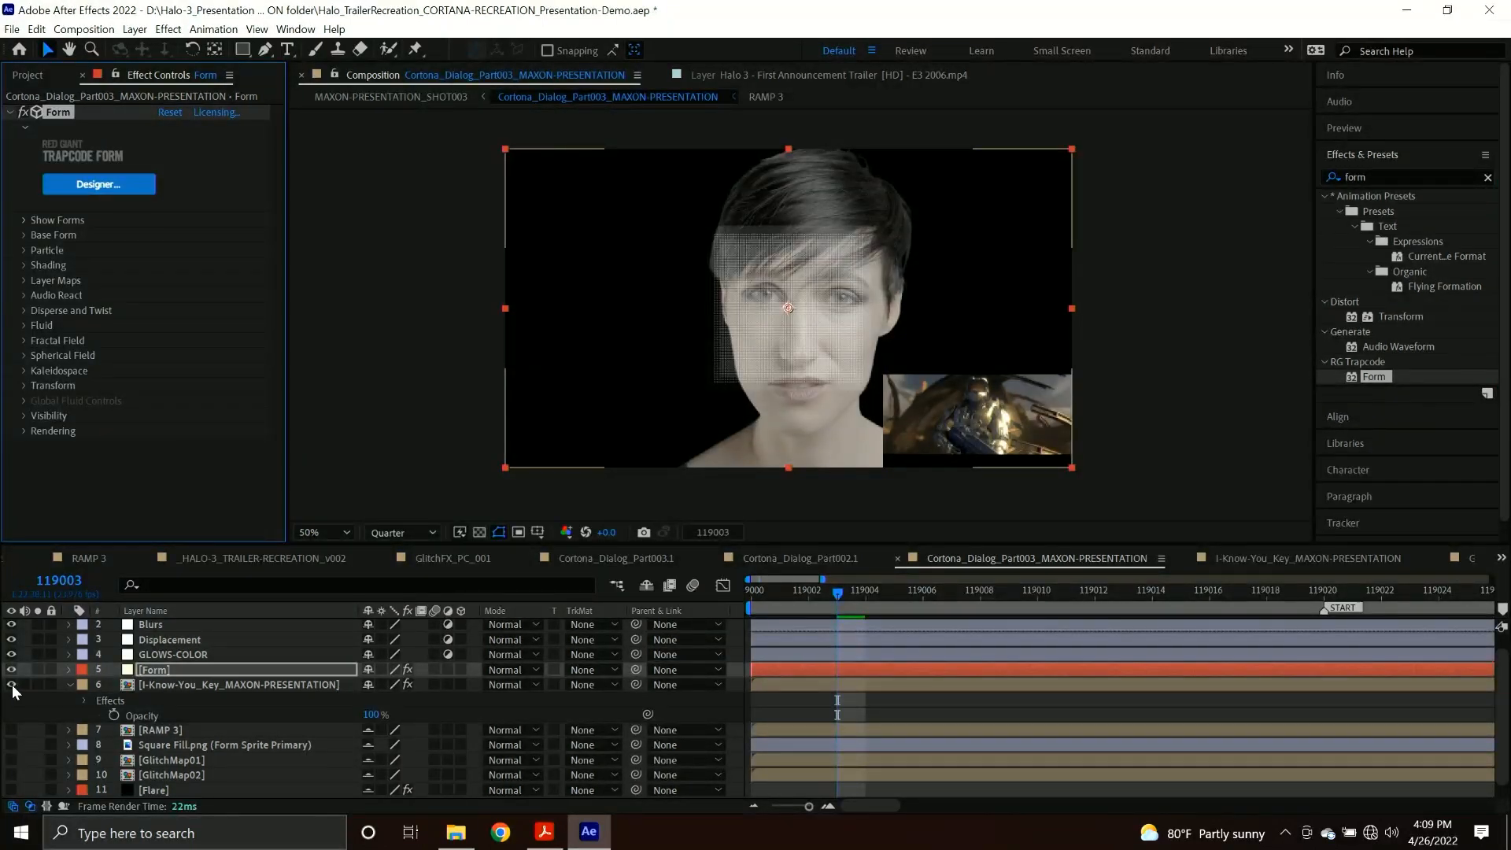
pyautogui.click(11, 684)
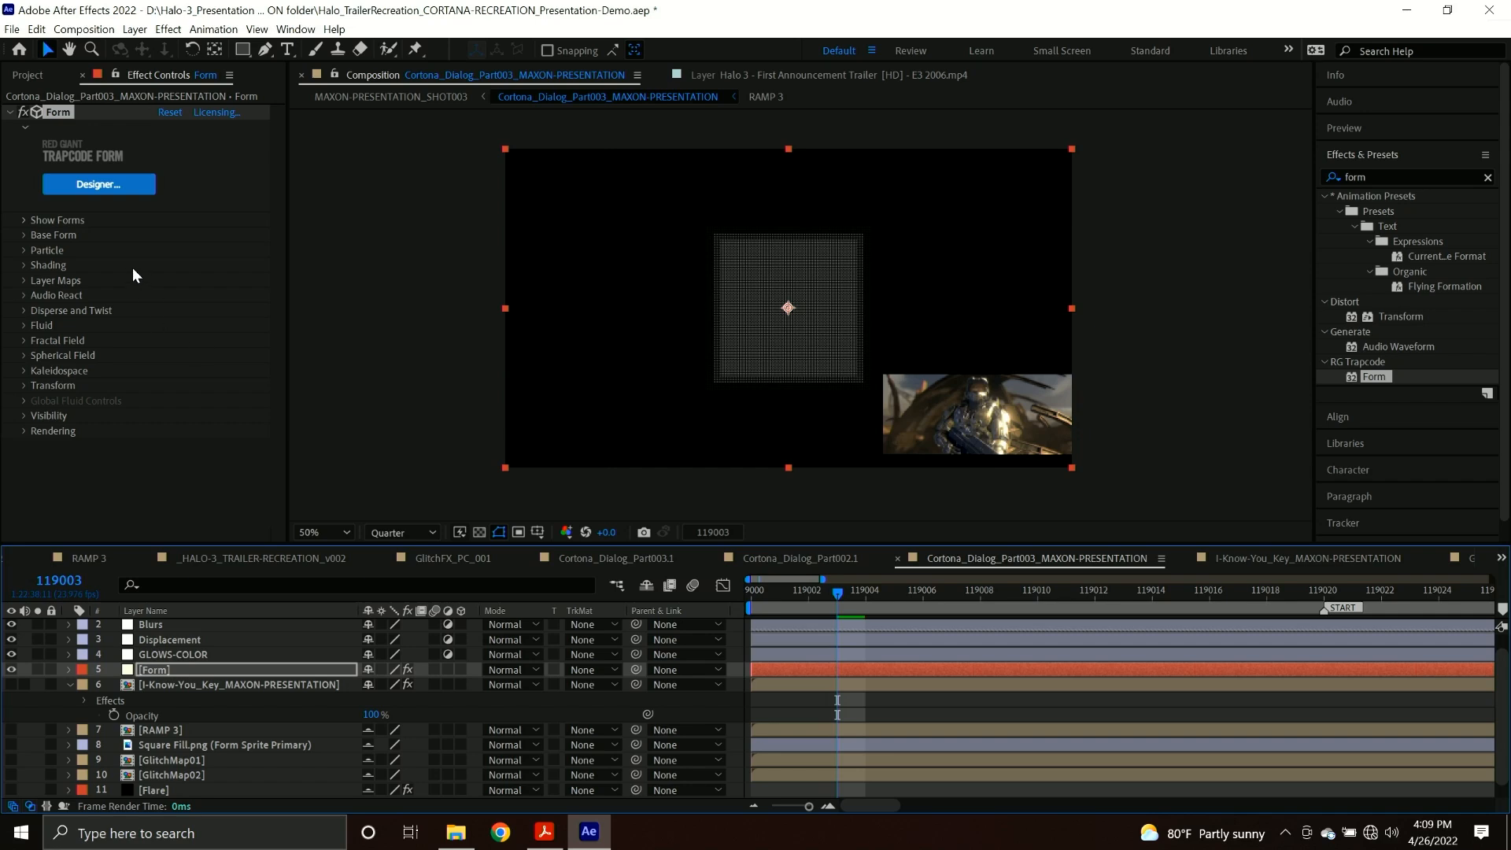
# Set the Form effect's Base Form Size mode to XYZ Individual.
pyautogui.click(23, 235)
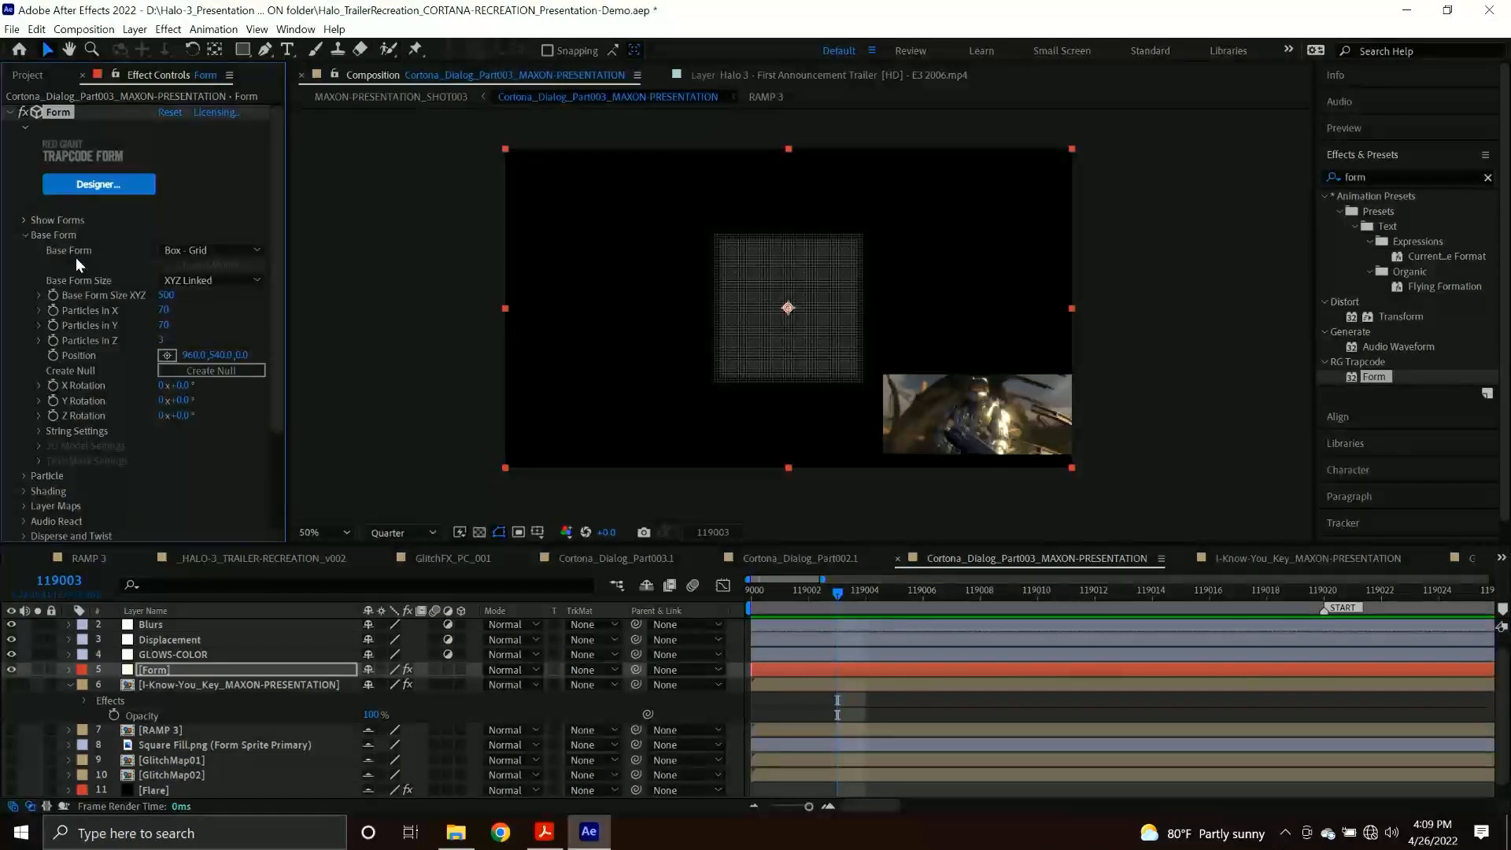
pyautogui.click(211, 284)
pyautogui.click(224, 318)
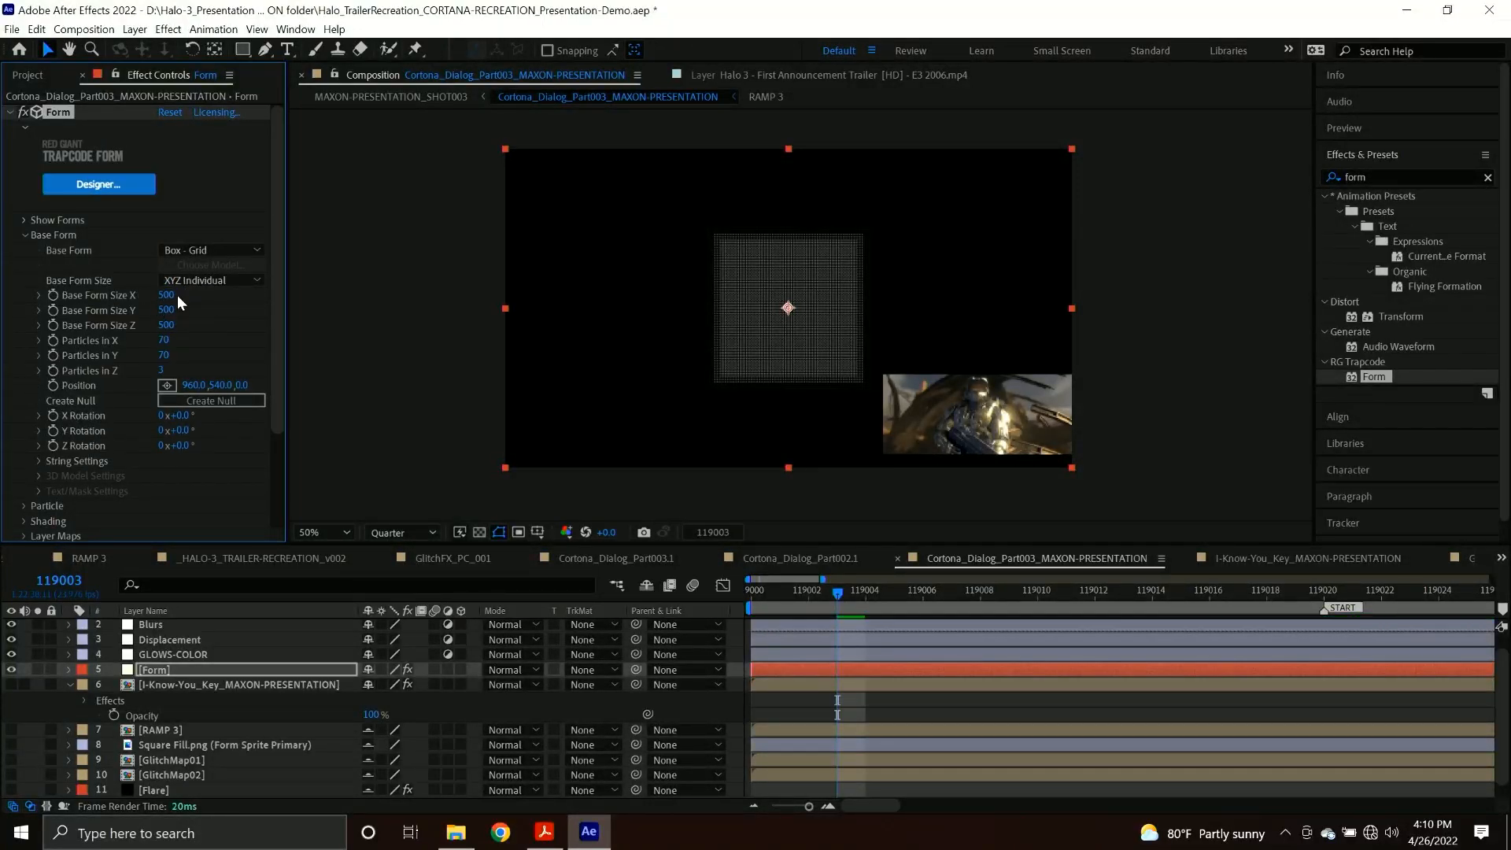
# Check the composition's dimensions, and set the Form effect's Base Form Size X to 1920 and Y to 1080.
pyautogui.click(211, 684)
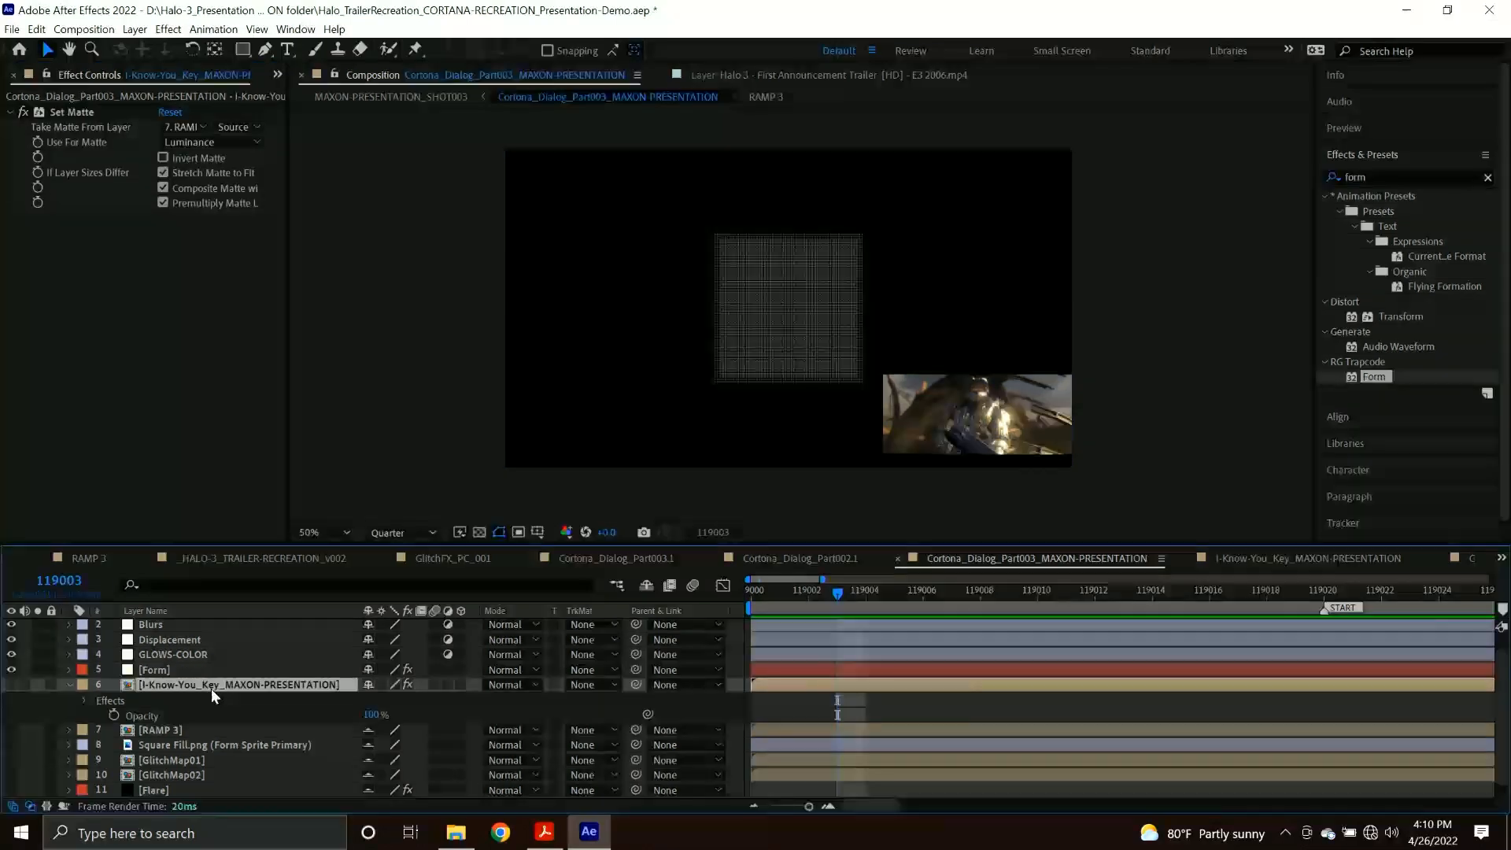
pyautogui.hotkey('ctrl', 'k')
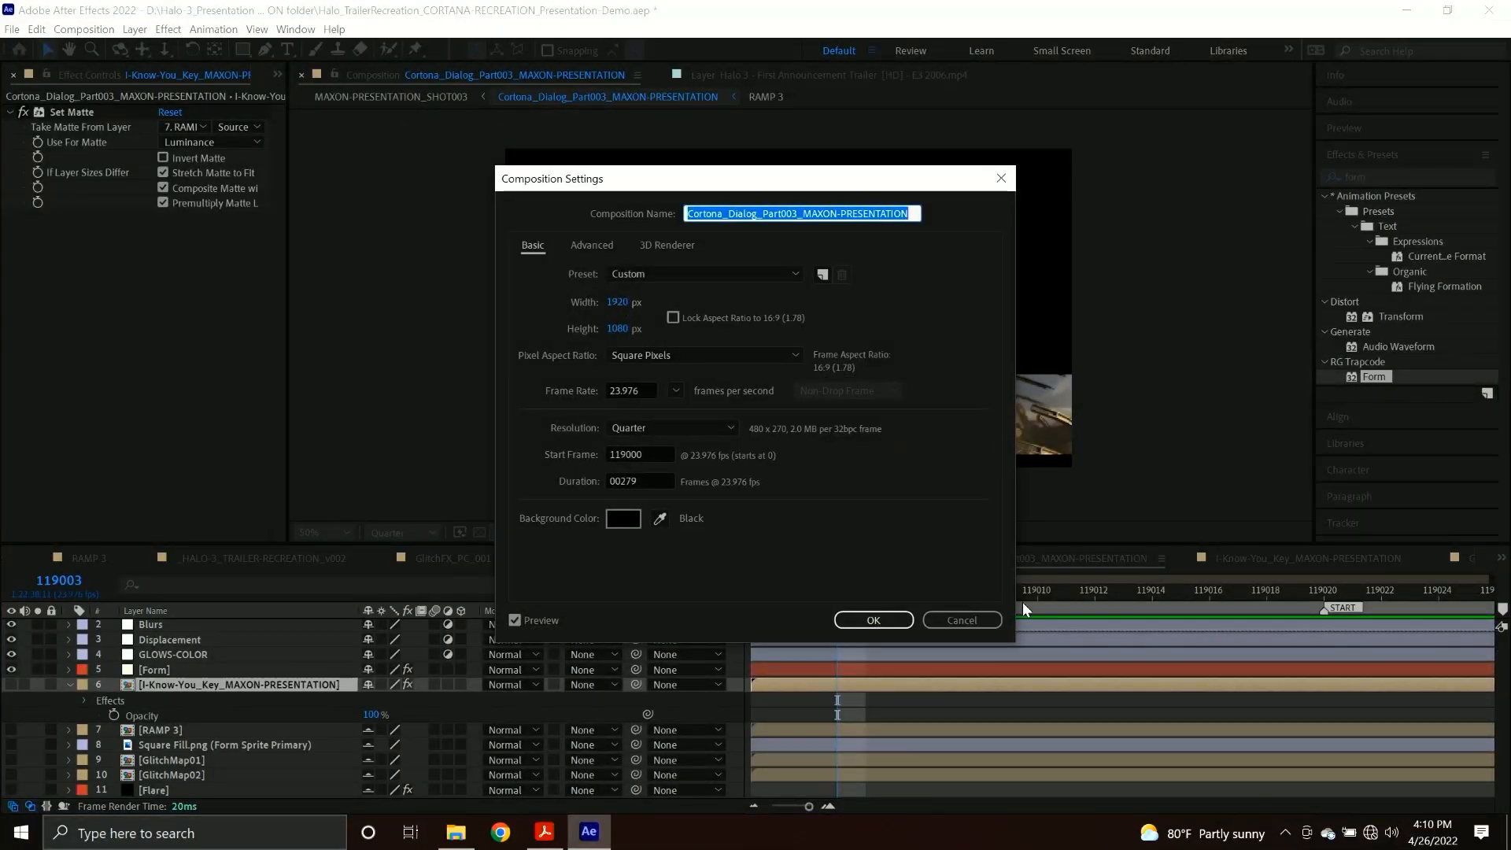
pyautogui.click(978, 620)
pyautogui.click(171, 669)
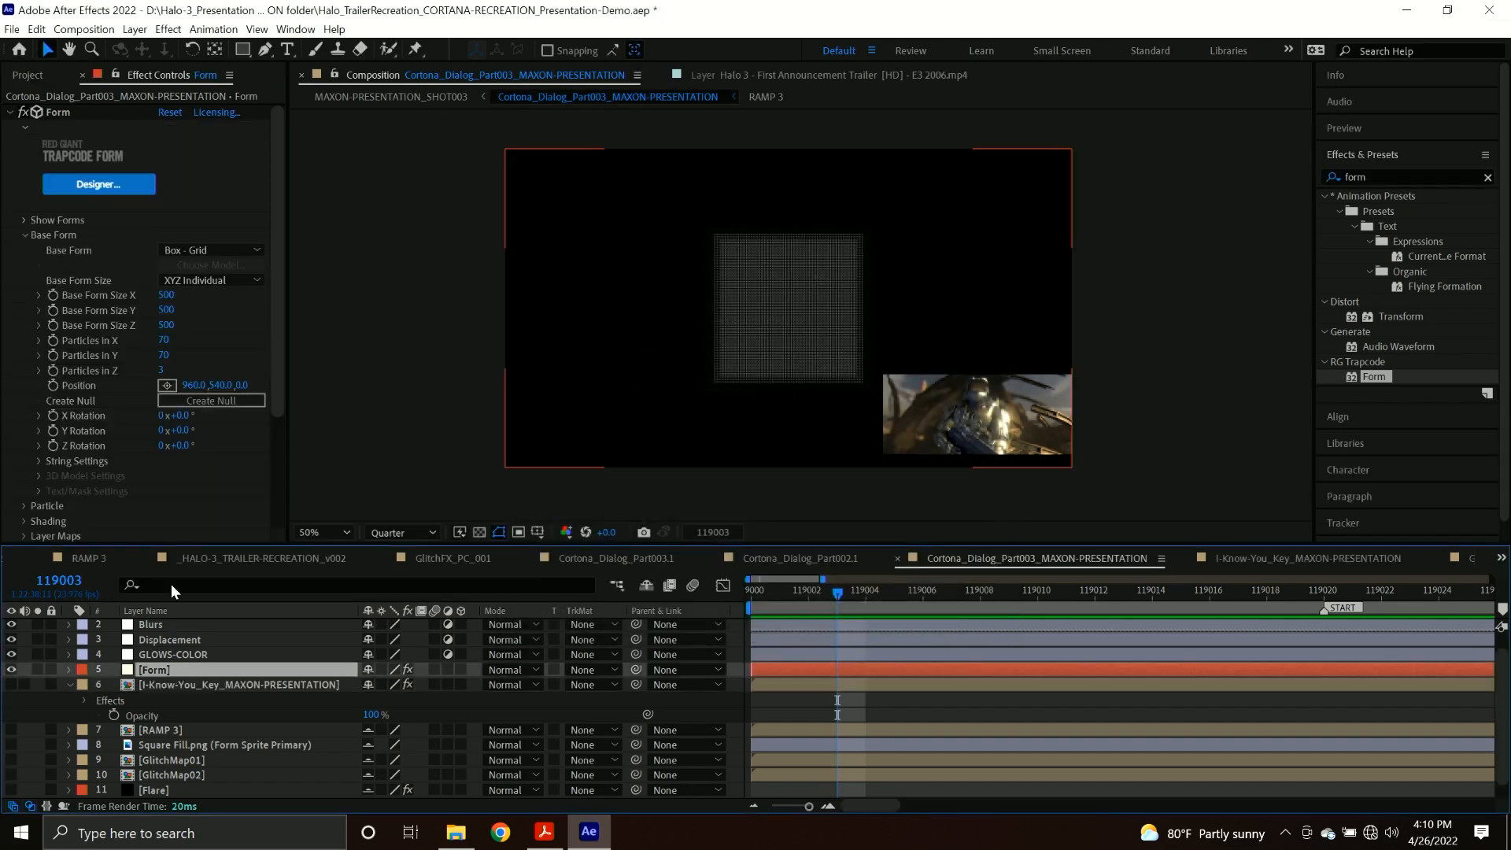
pyautogui.click(171, 296)
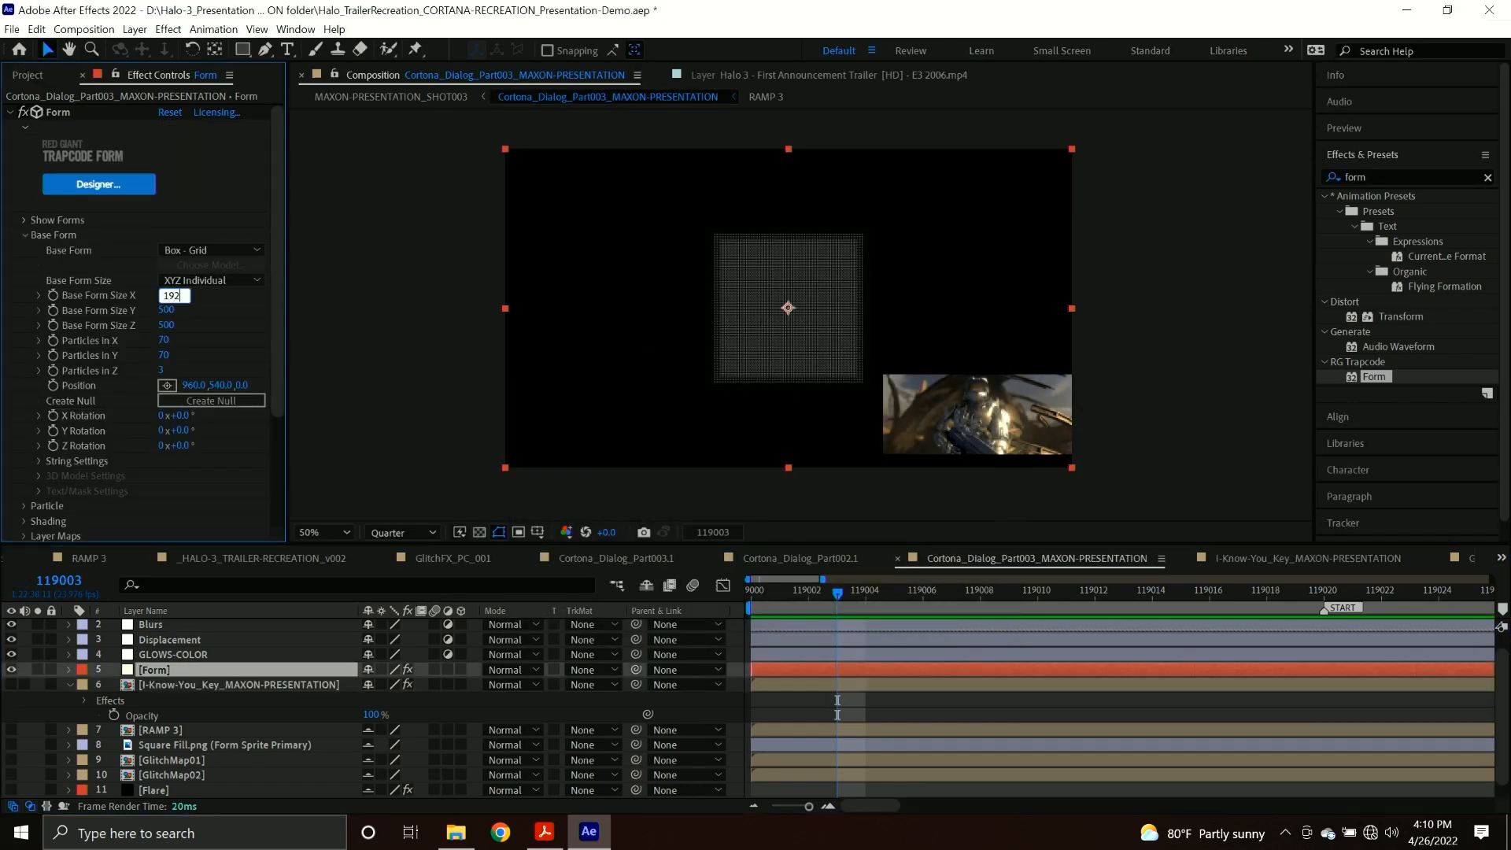
pyautogui.write('0')
pyautogui.press('Tab')
pyautogui.write('10')
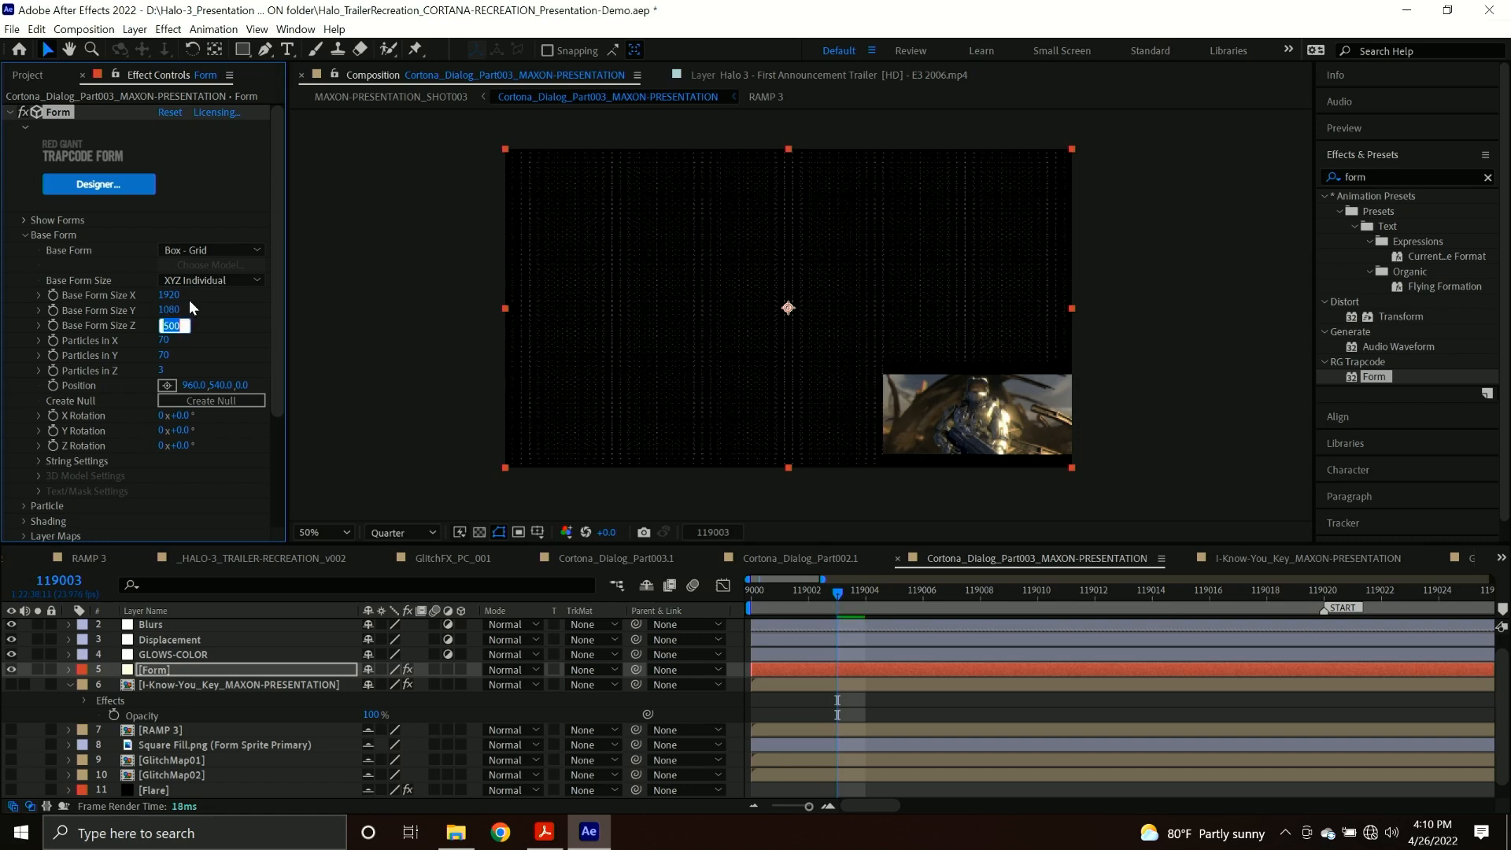
pyautogui.write('50')
# Set the Form effect's Base Form Size Z to 50, Particles in X to 192 and Particles in Y to 108.
pyautogui.press('Return')
pyautogui.moveTo(165, 340); pyautogui.dragTo(257, 337)
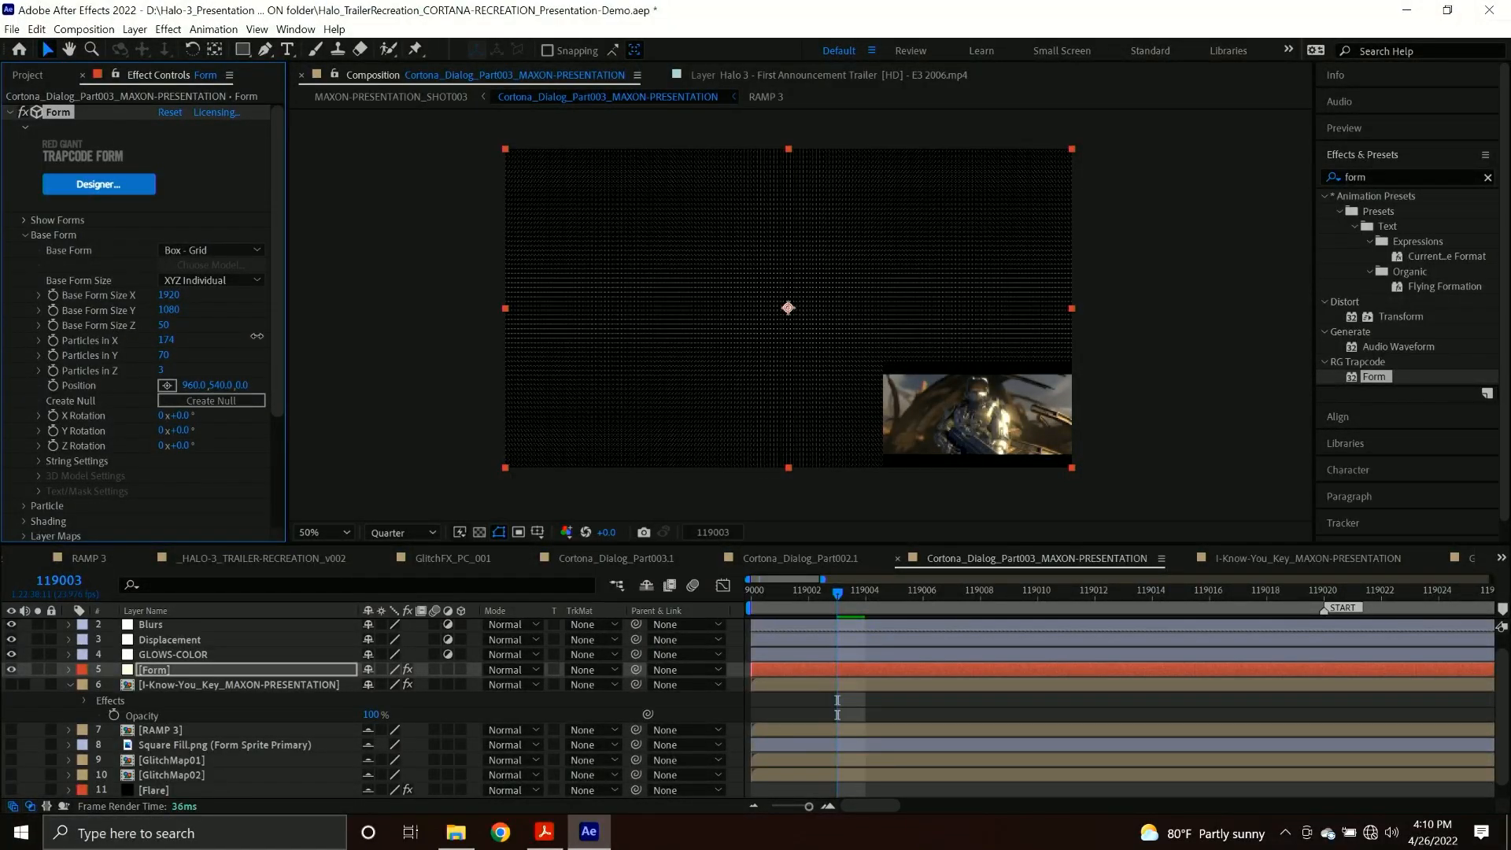
pyautogui.click(166, 340)
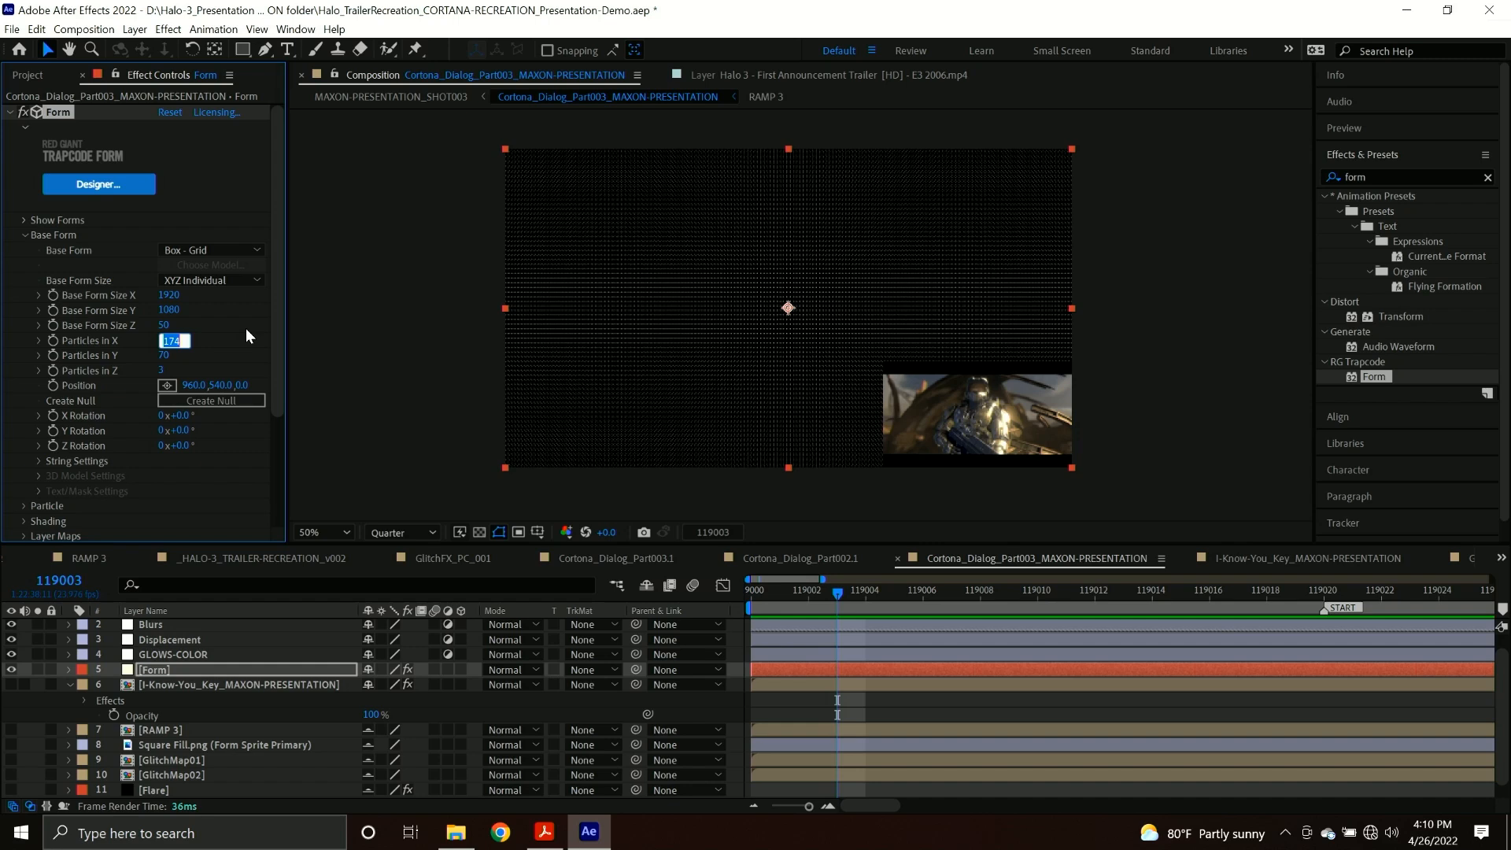
pyautogui.write('192')
pyautogui.press('Return')
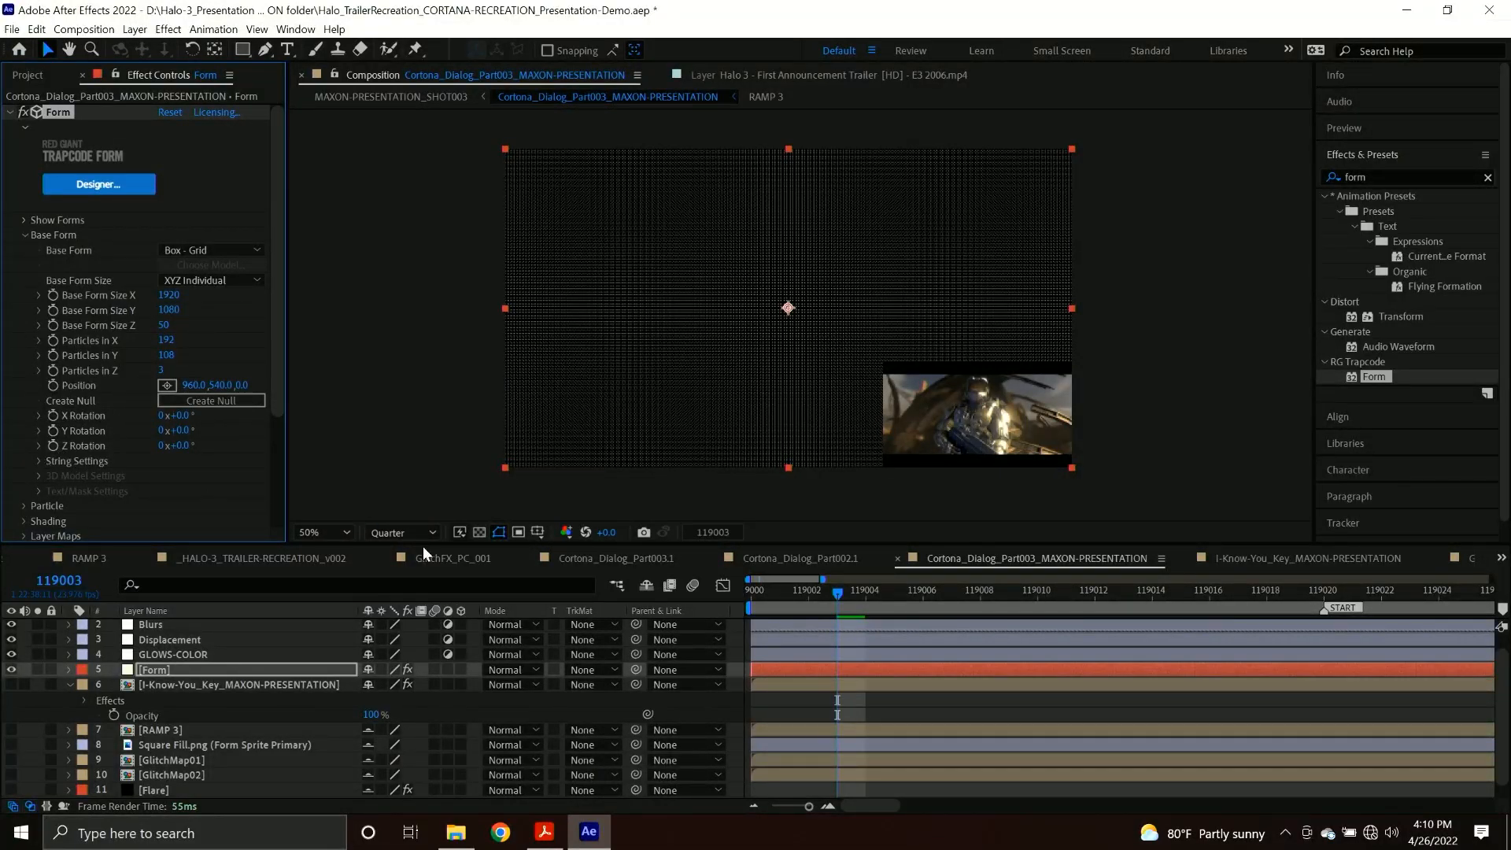
# Examine the Halo 3 trailer reference layer around frame 119026 for its particle look, and return to the composition with the Form layer selected.
pyautogui.scroll(1, 220, 669)
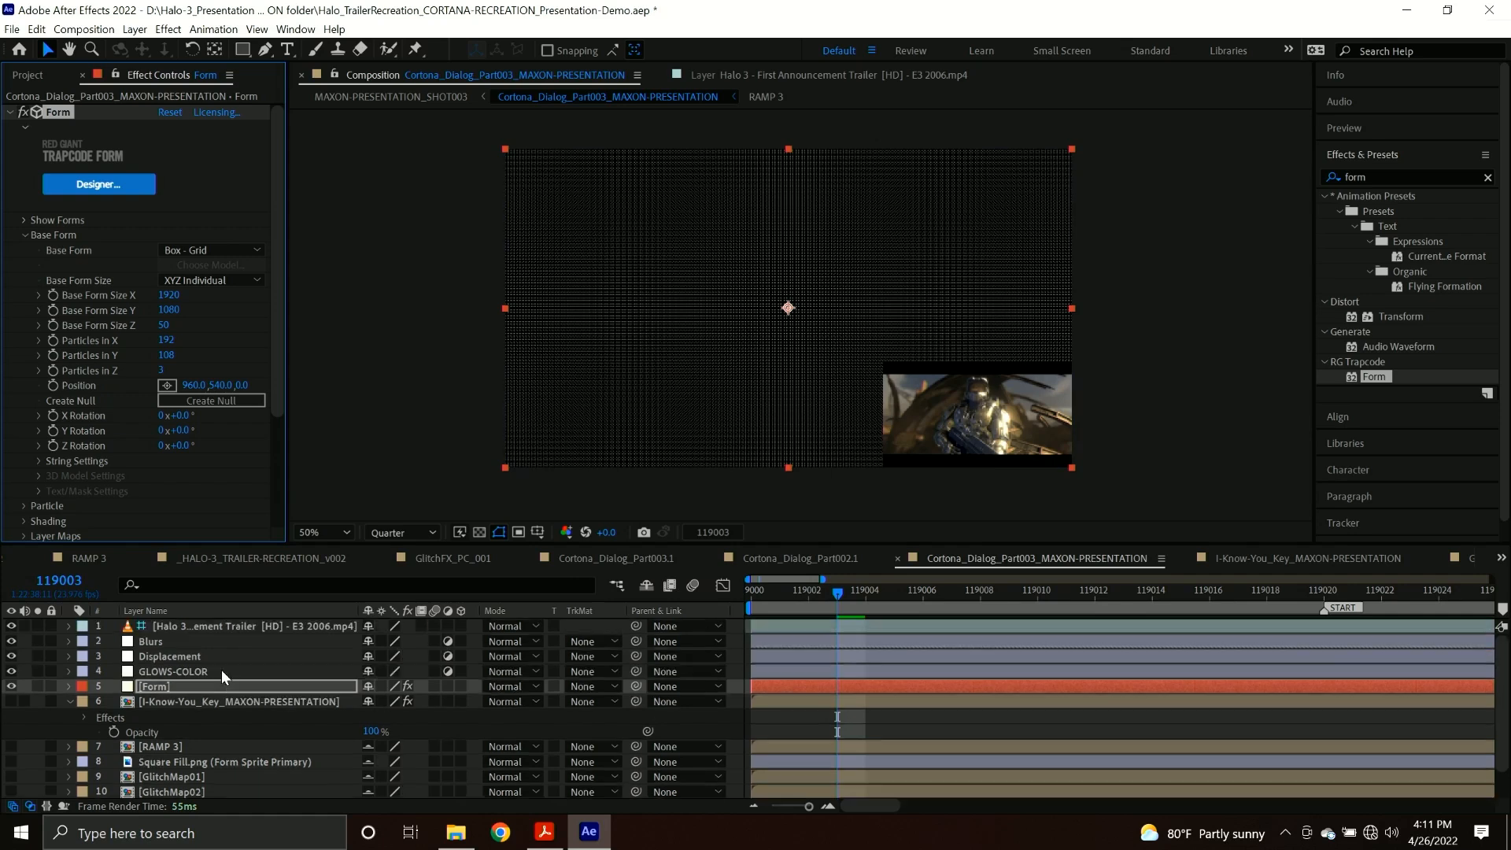
pyautogui.click(233, 625)
pyautogui.moveTo(841, 606); pyautogui.dragTo(1132, 602)
pyautogui.moveTo(1011, 705); pyautogui.dragTo(683, 704, button='middle')
pyautogui.moveTo(821, 610); pyautogui.dragTo(1078, 598)
pyautogui.rightClick(252, 627)
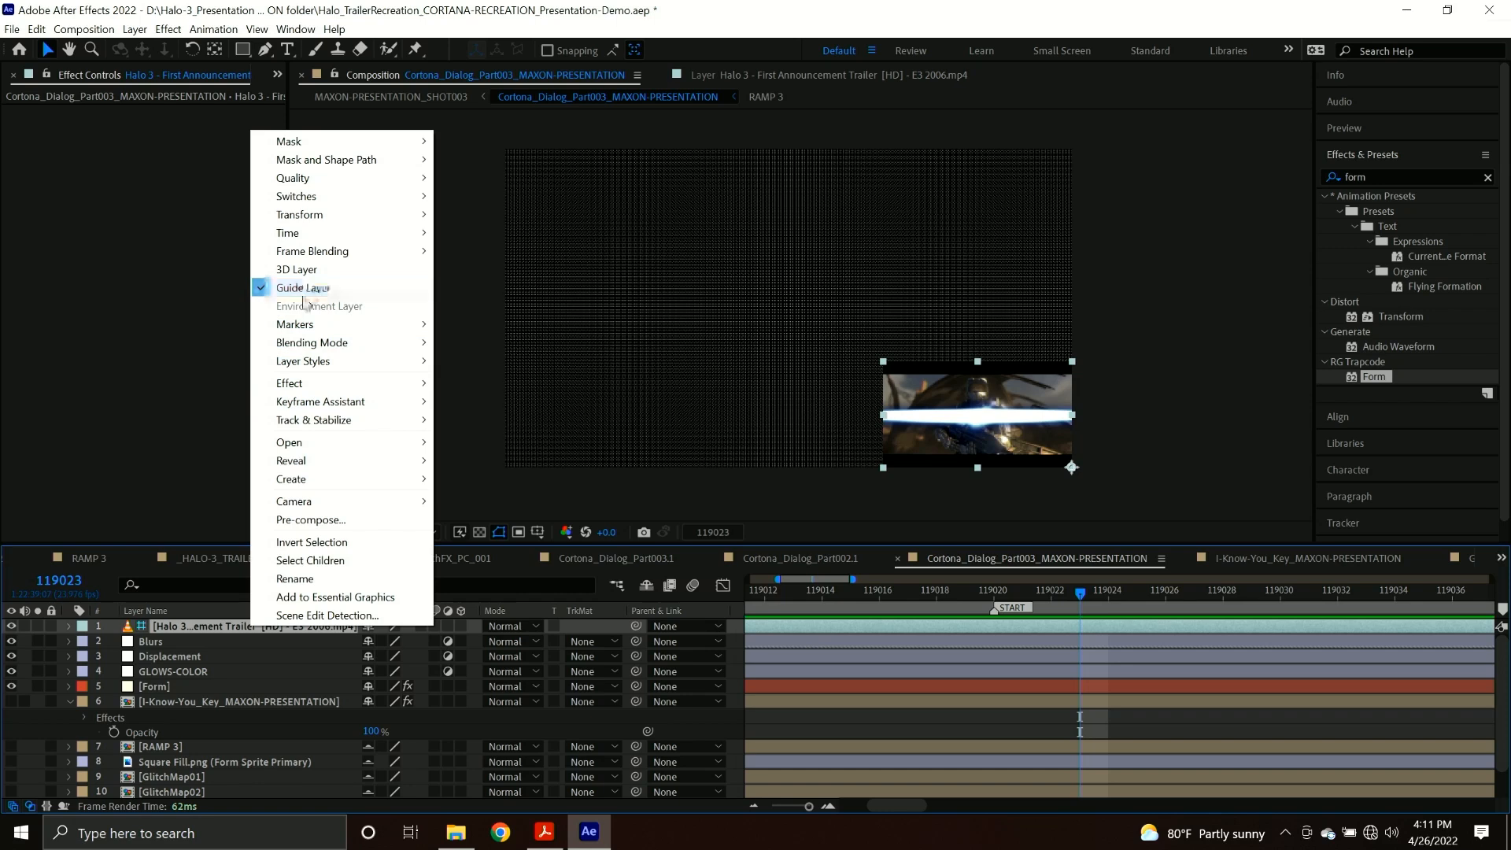
pyautogui.moveTo(337, 384)
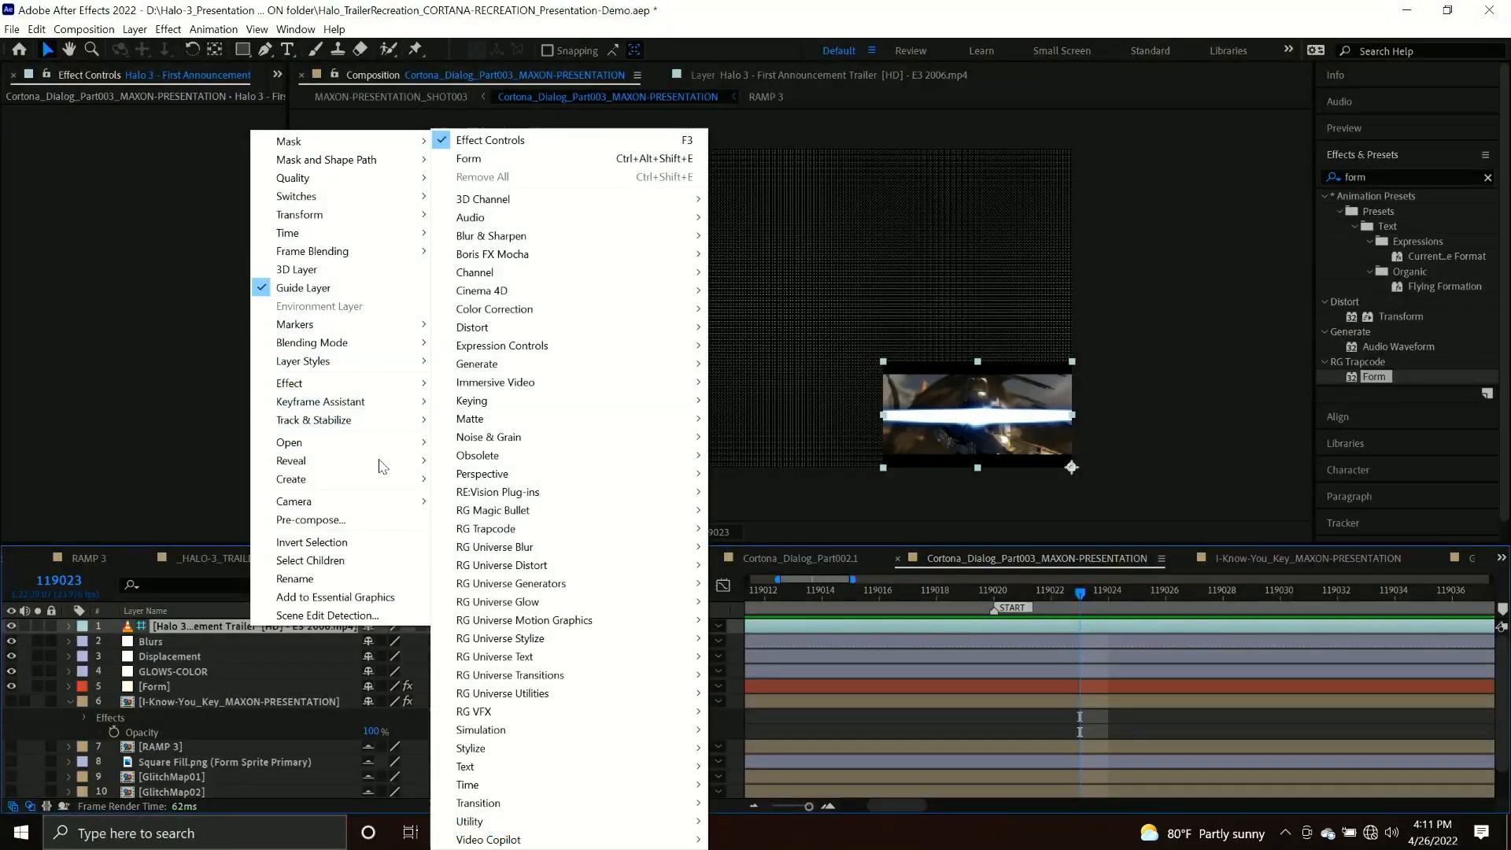
pyautogui.click(205, 624)
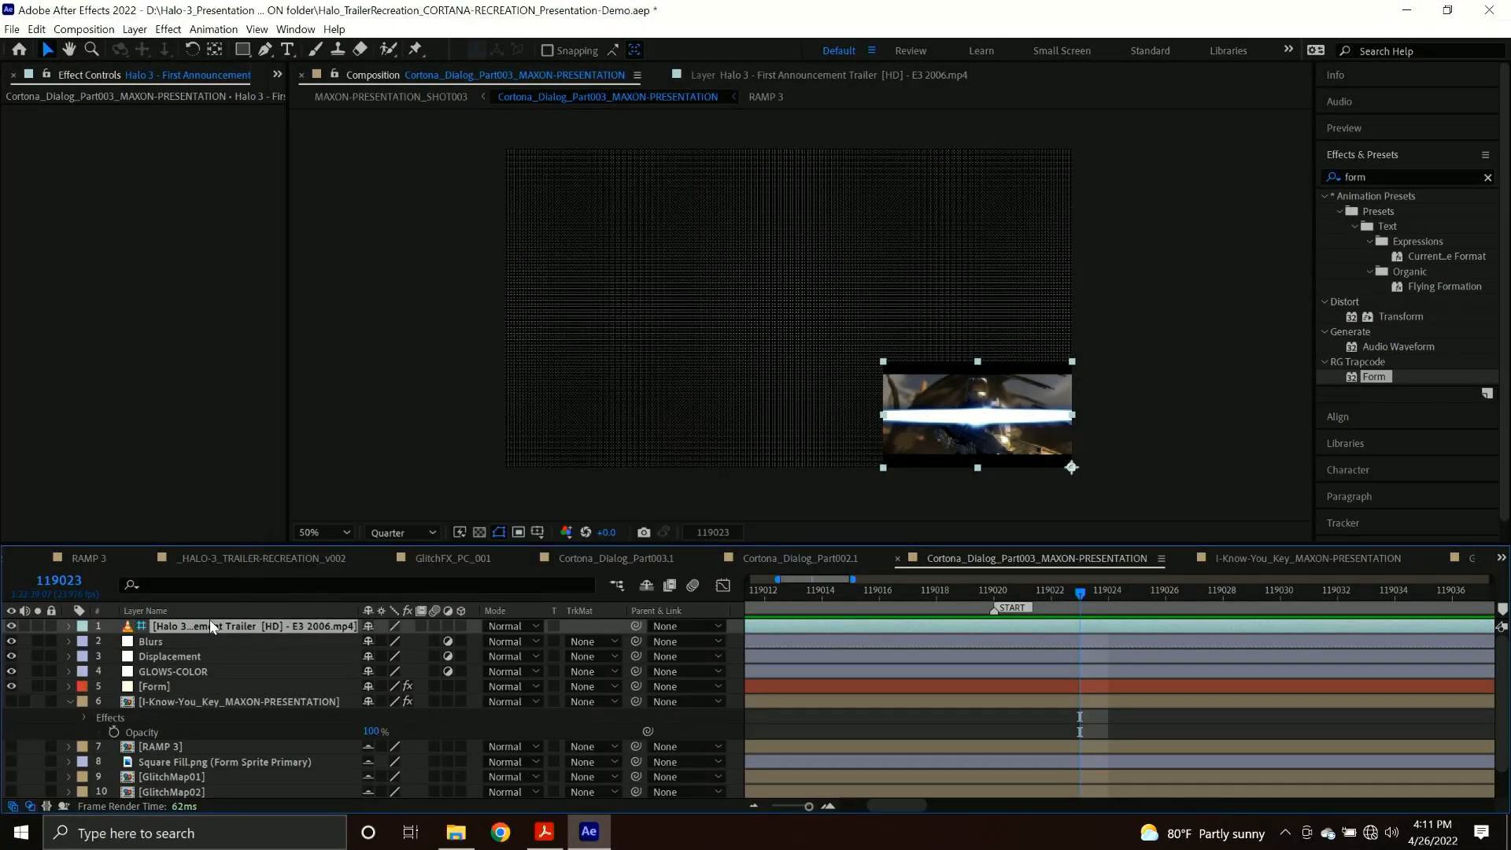
pyautogui.moveTo(1047, 597); pyautogui.dragTo(1156, 598)
pyautogui.doubleClick(1157, 621)
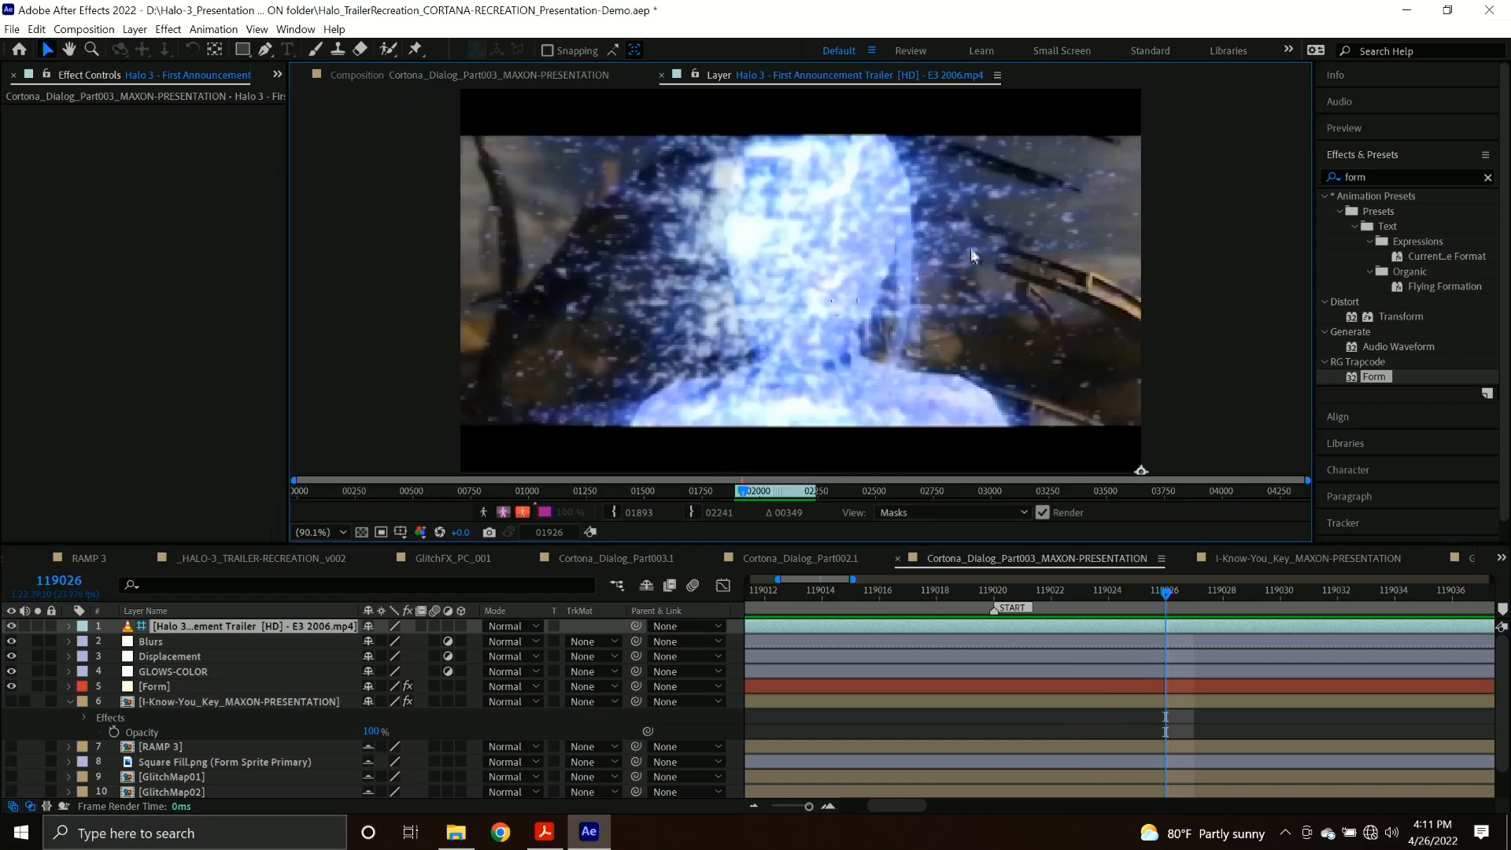
pyautogui.click(190, 687)
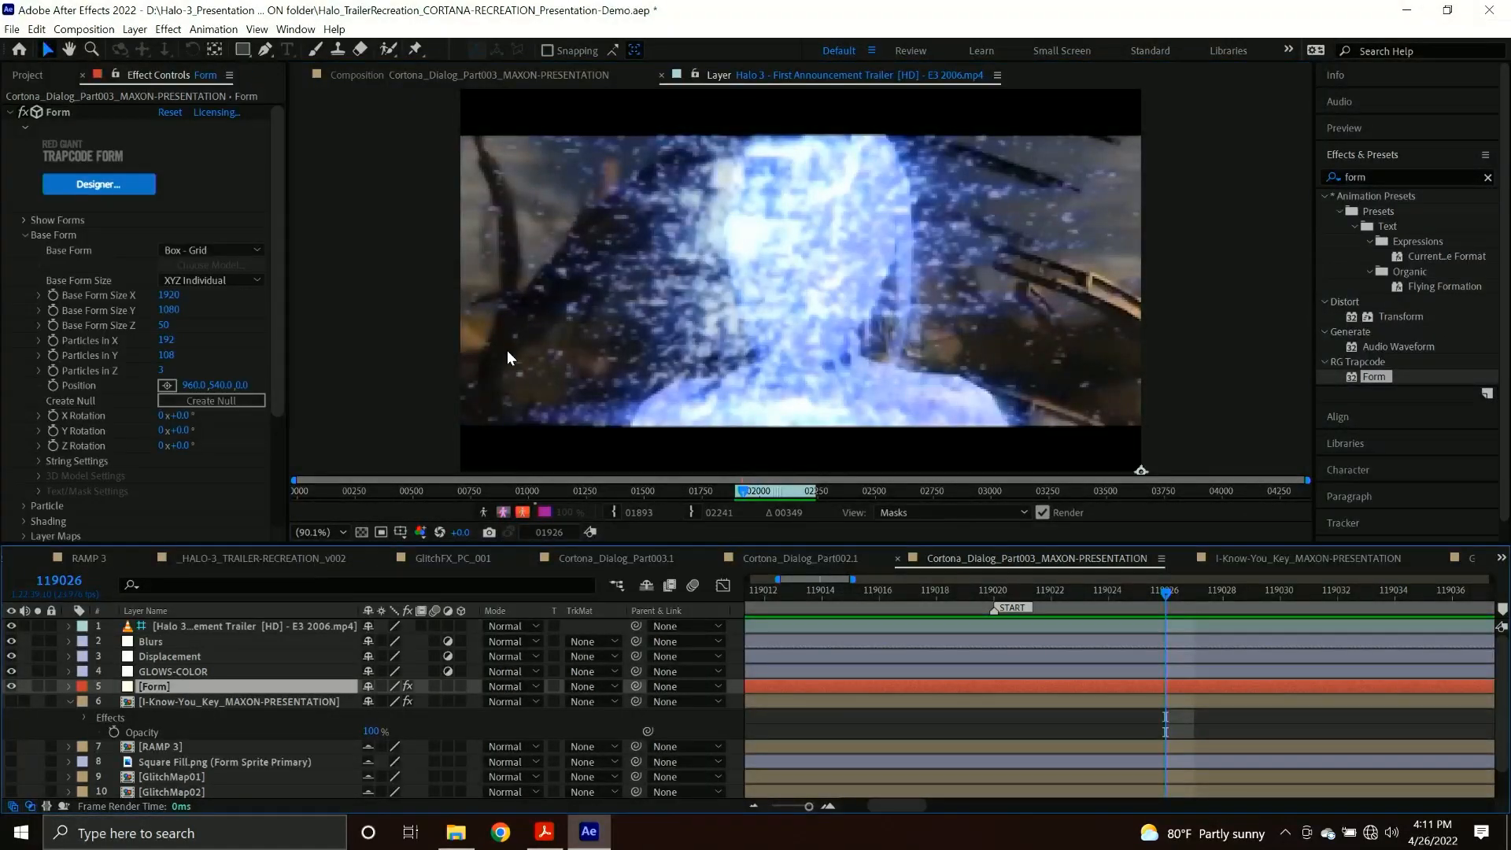
pyautogui.click(453, 77)
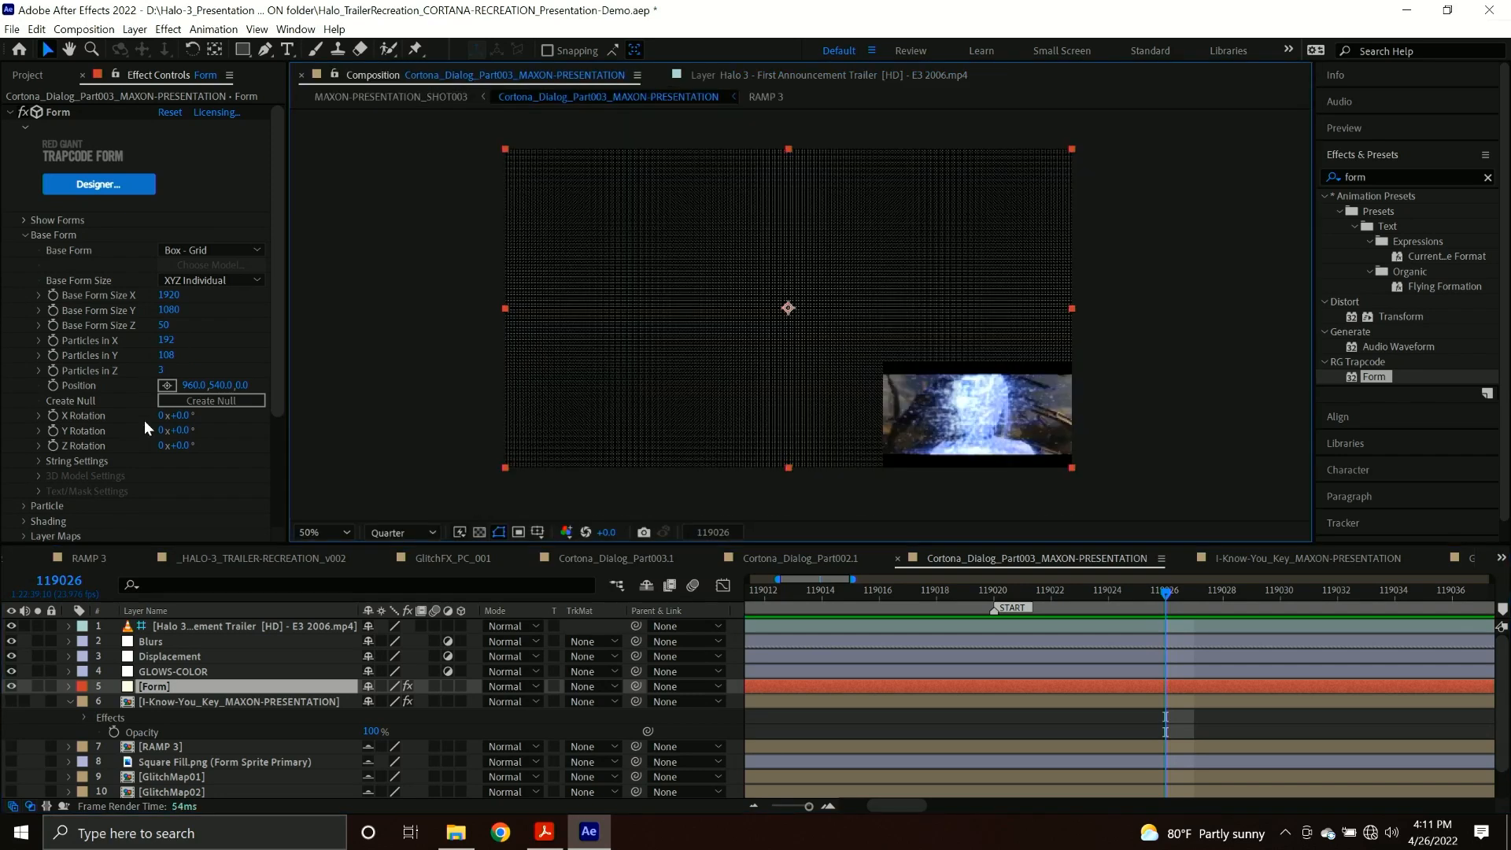
# Set the Form effect's Particle Type to Square.
pyautogui.click(25, 506)
pyautogui.scroll(-5, 87, 478)
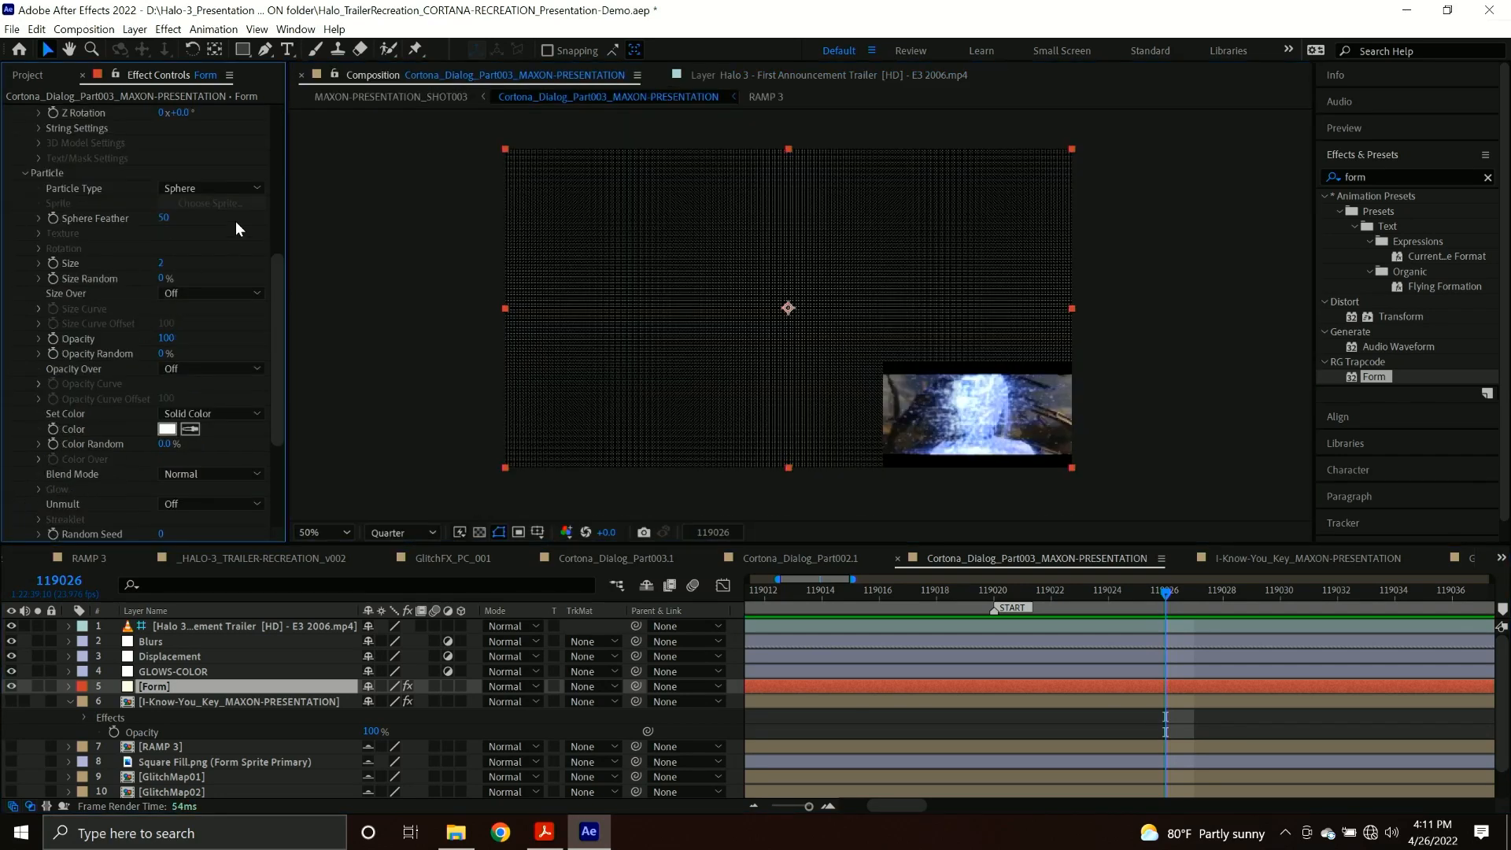
pyautogui.click(220, 188)
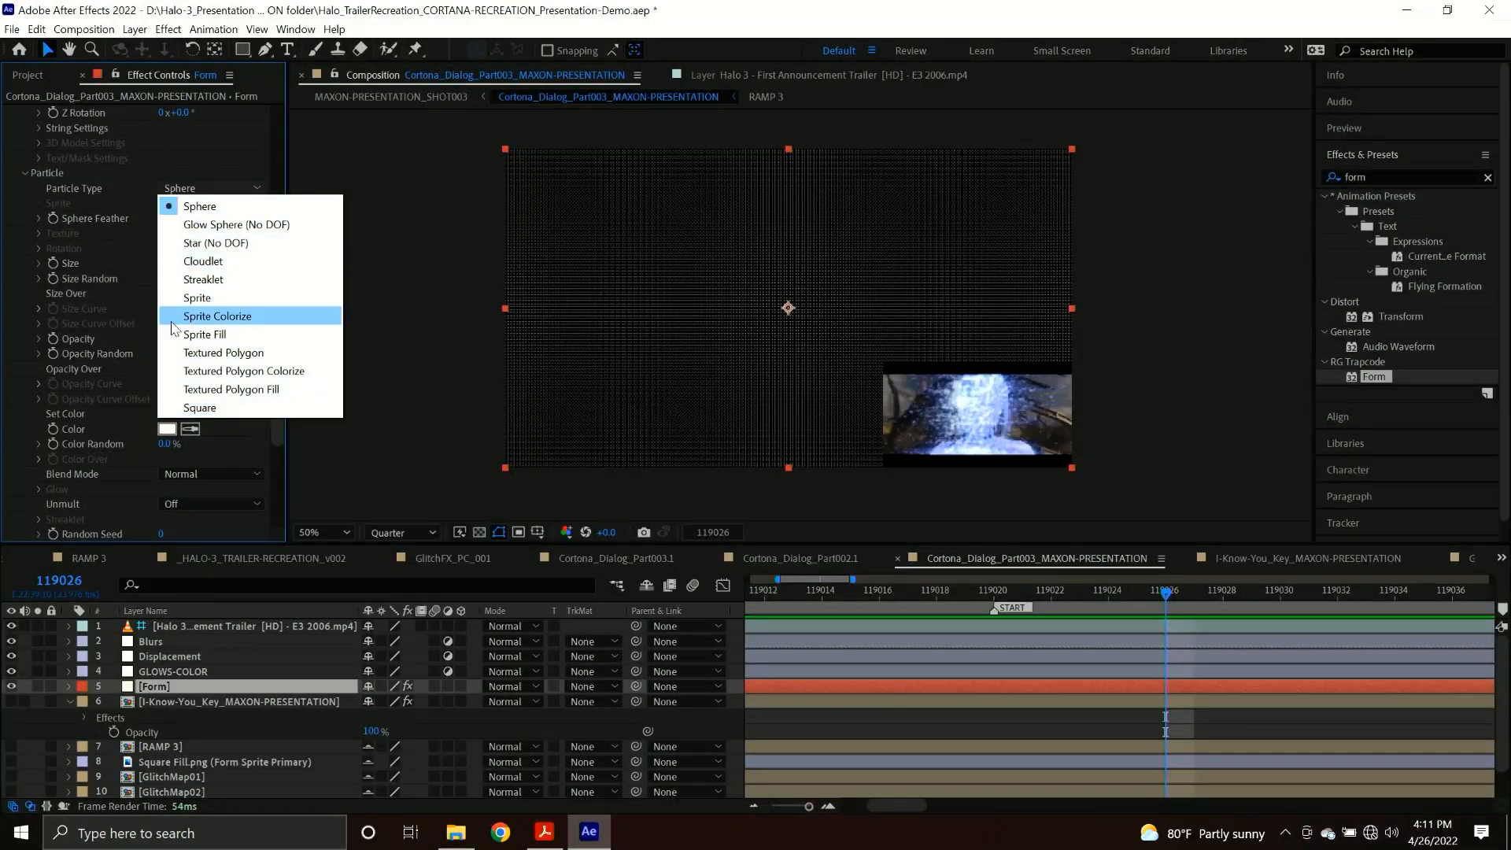
pyautogui.click(221, 411)
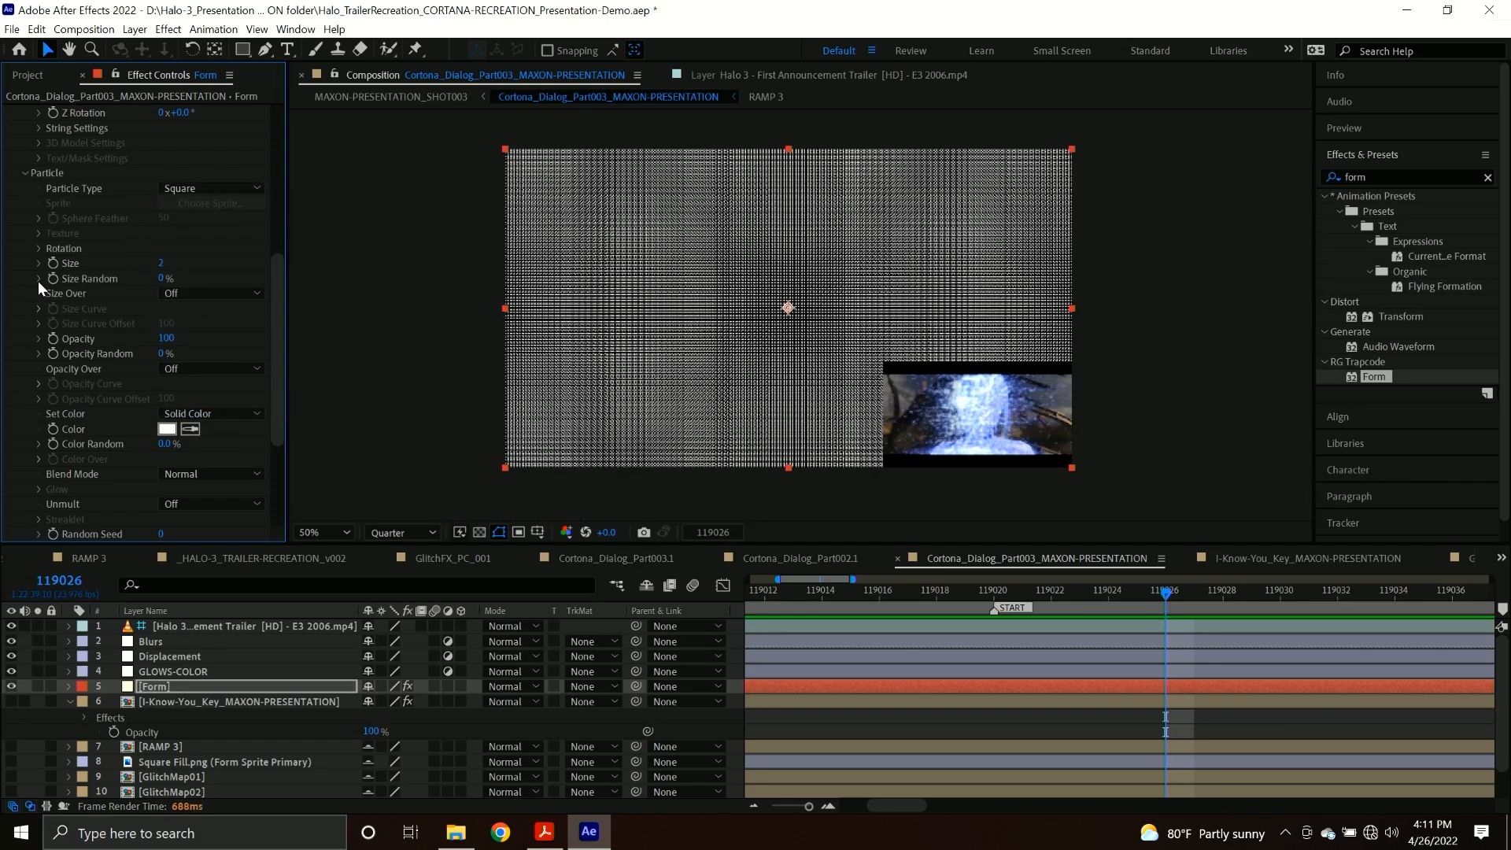
# Set the Form particle Size to 4, Size Random to 100% and Opacity Random to 100%.
pyautogui.click(161, 265)
pyautogui.write('3')
pyautogui.press('Return')
pyautogui.moveTo(163, 279); pyautogui.dragTo(307, 270)
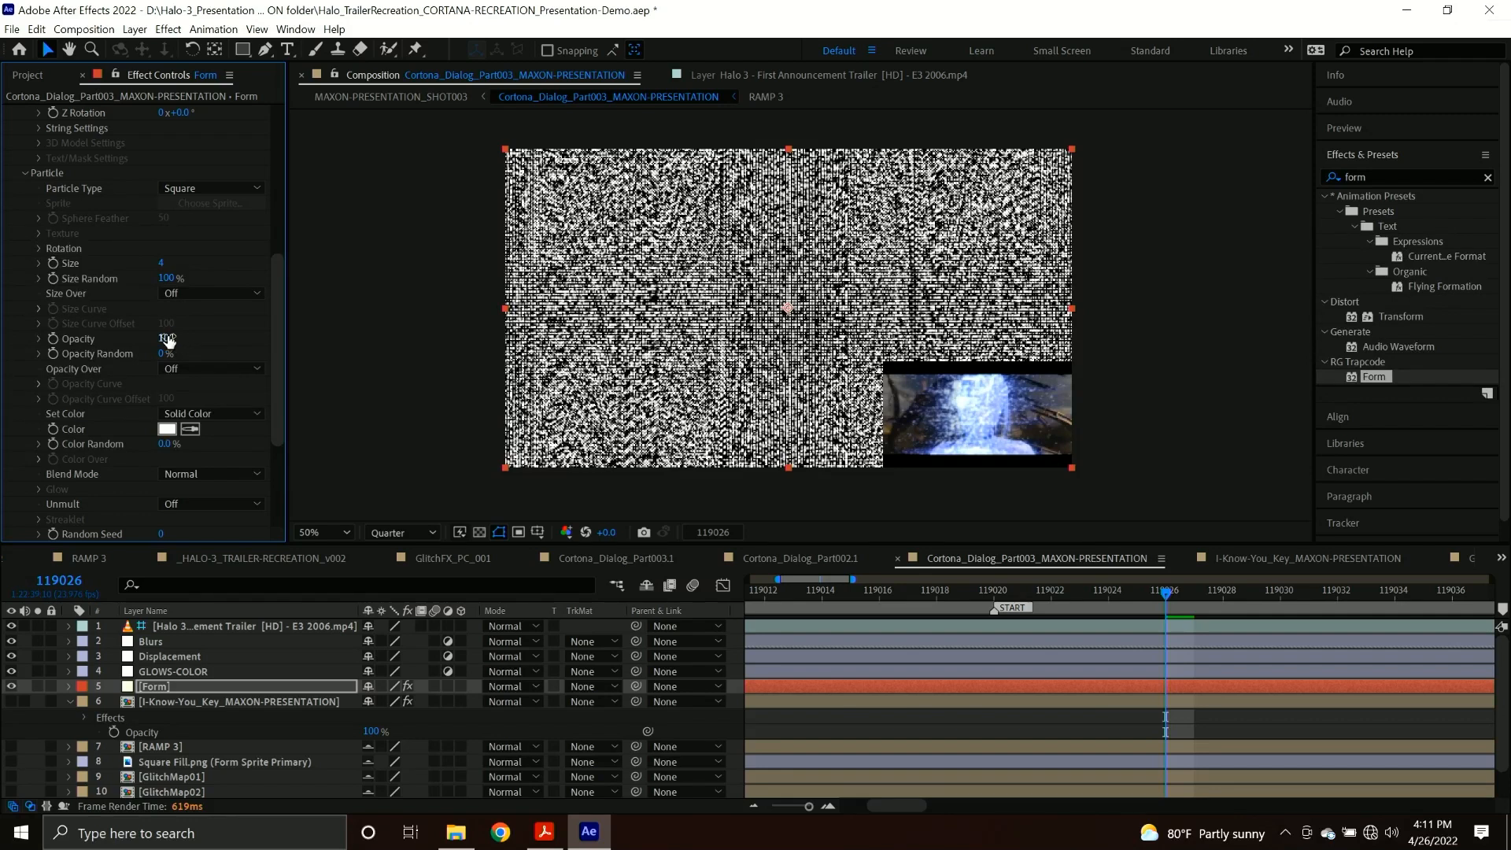
pyautogui.moveTo(164, 353); pyautogui.dragTo(269, 348)
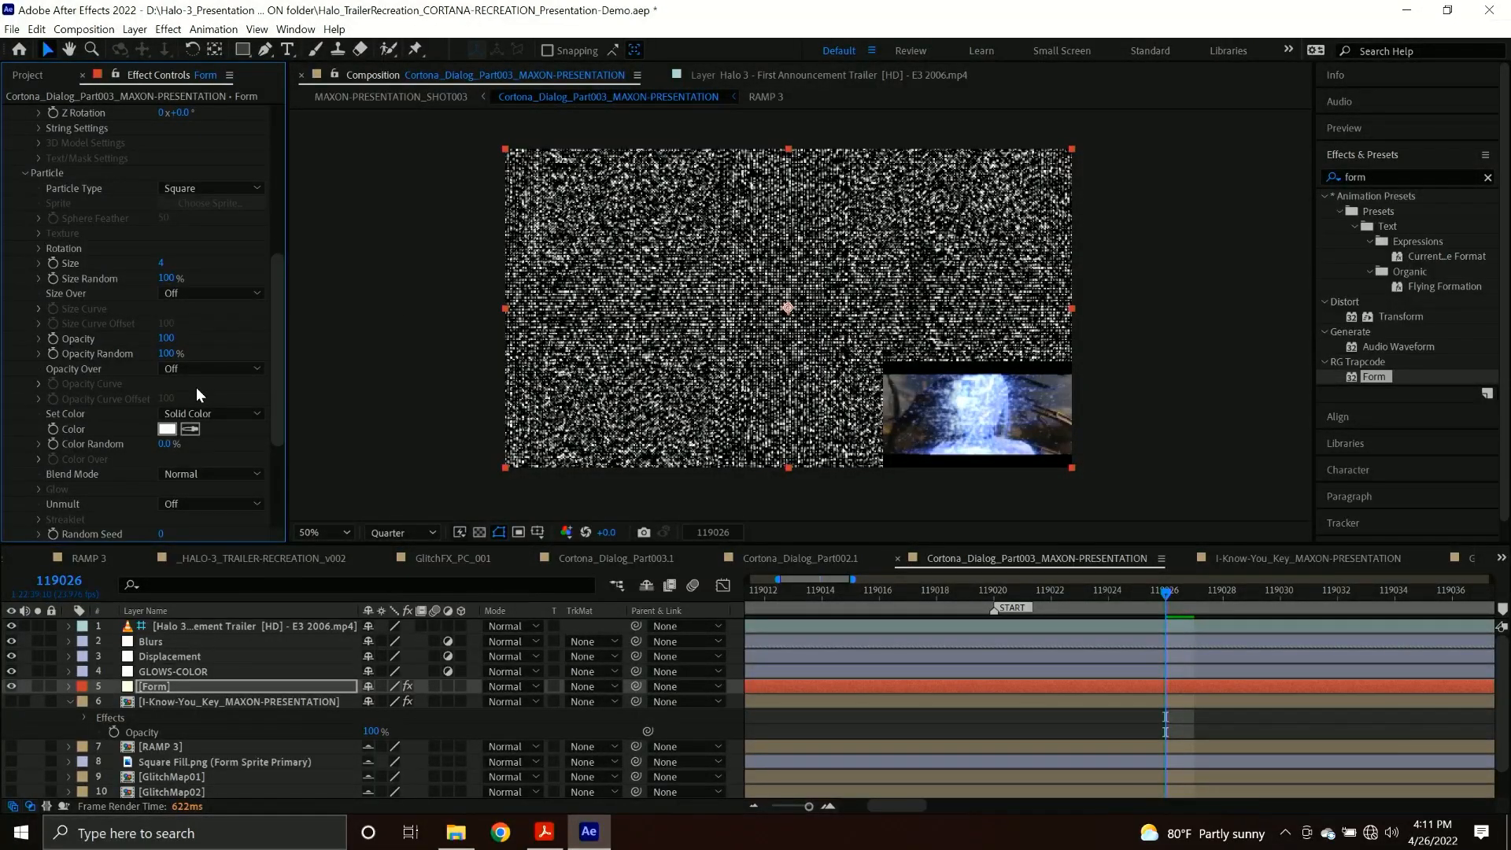
# Assign I-Know-You_Key_MAXON-PRESENTATION as Form's Color and Alpha map layer, using its Effects & Masks.
pyautogui.scroll(-3, 98, 385)
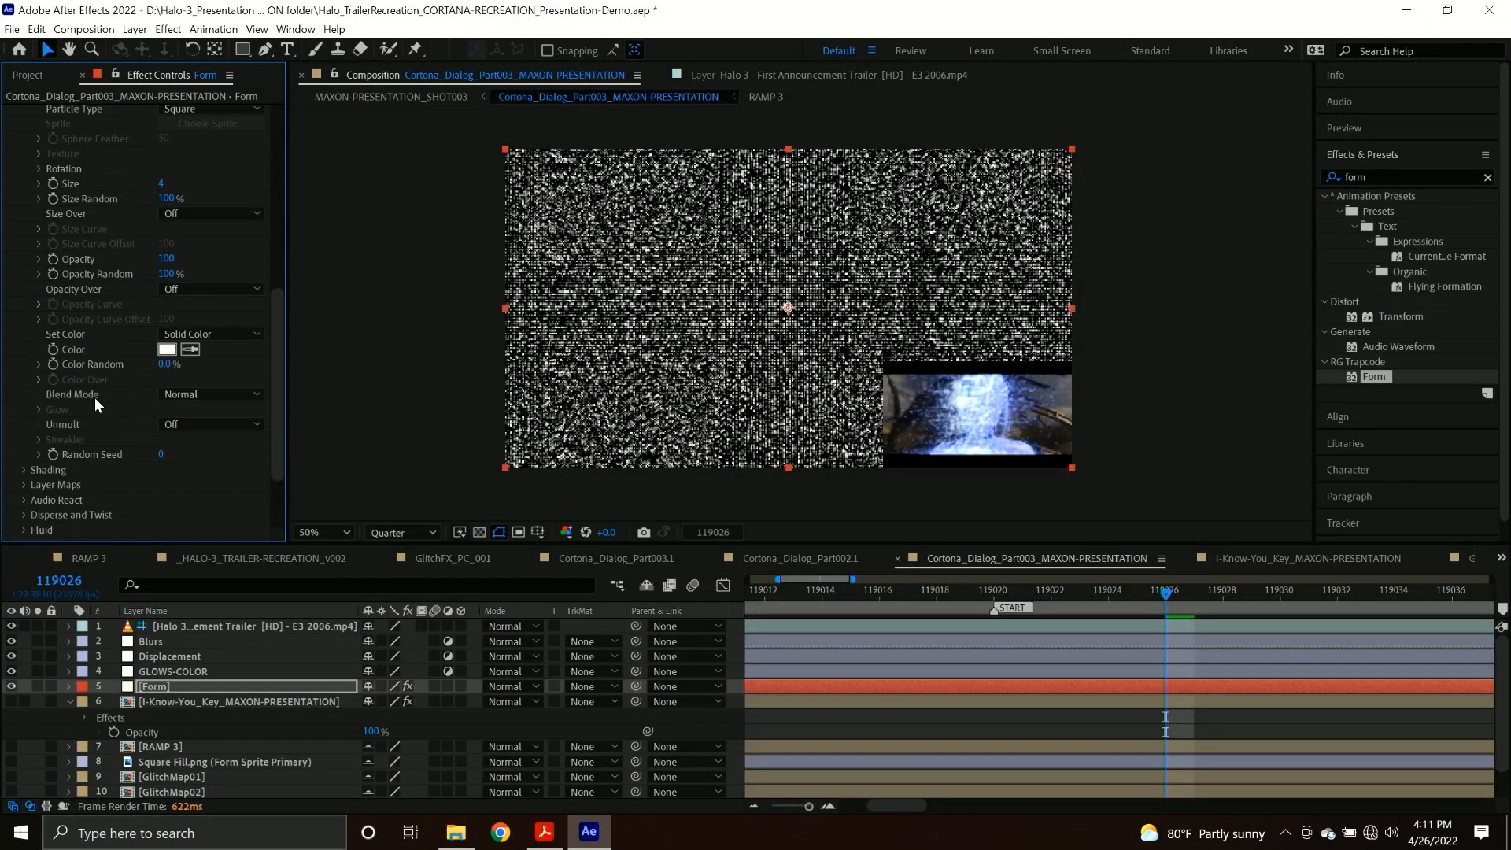
pyautogui.click(22, 484)
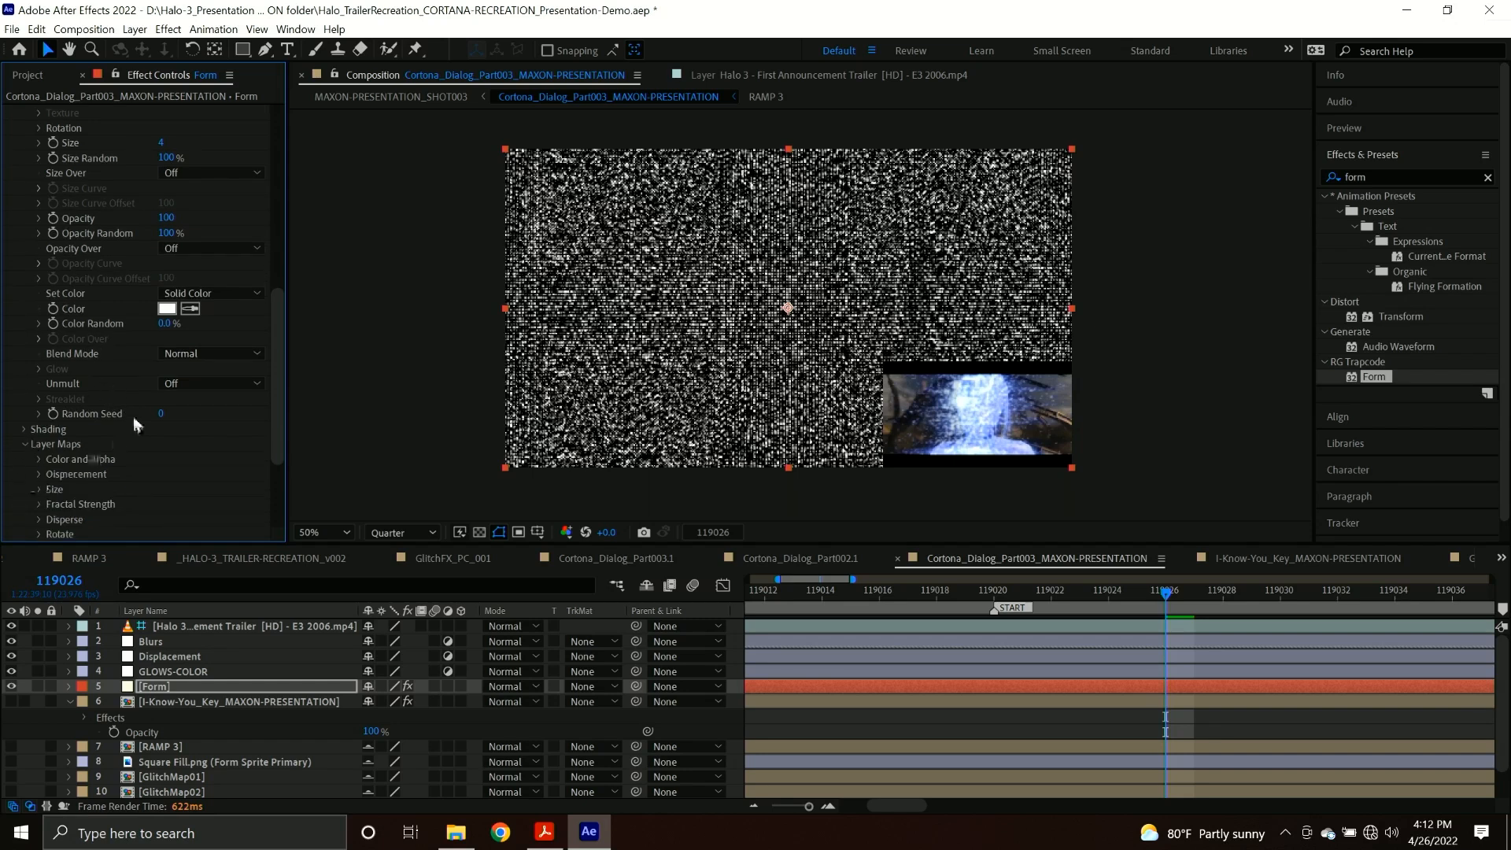
pyautogui.click(37, 460)
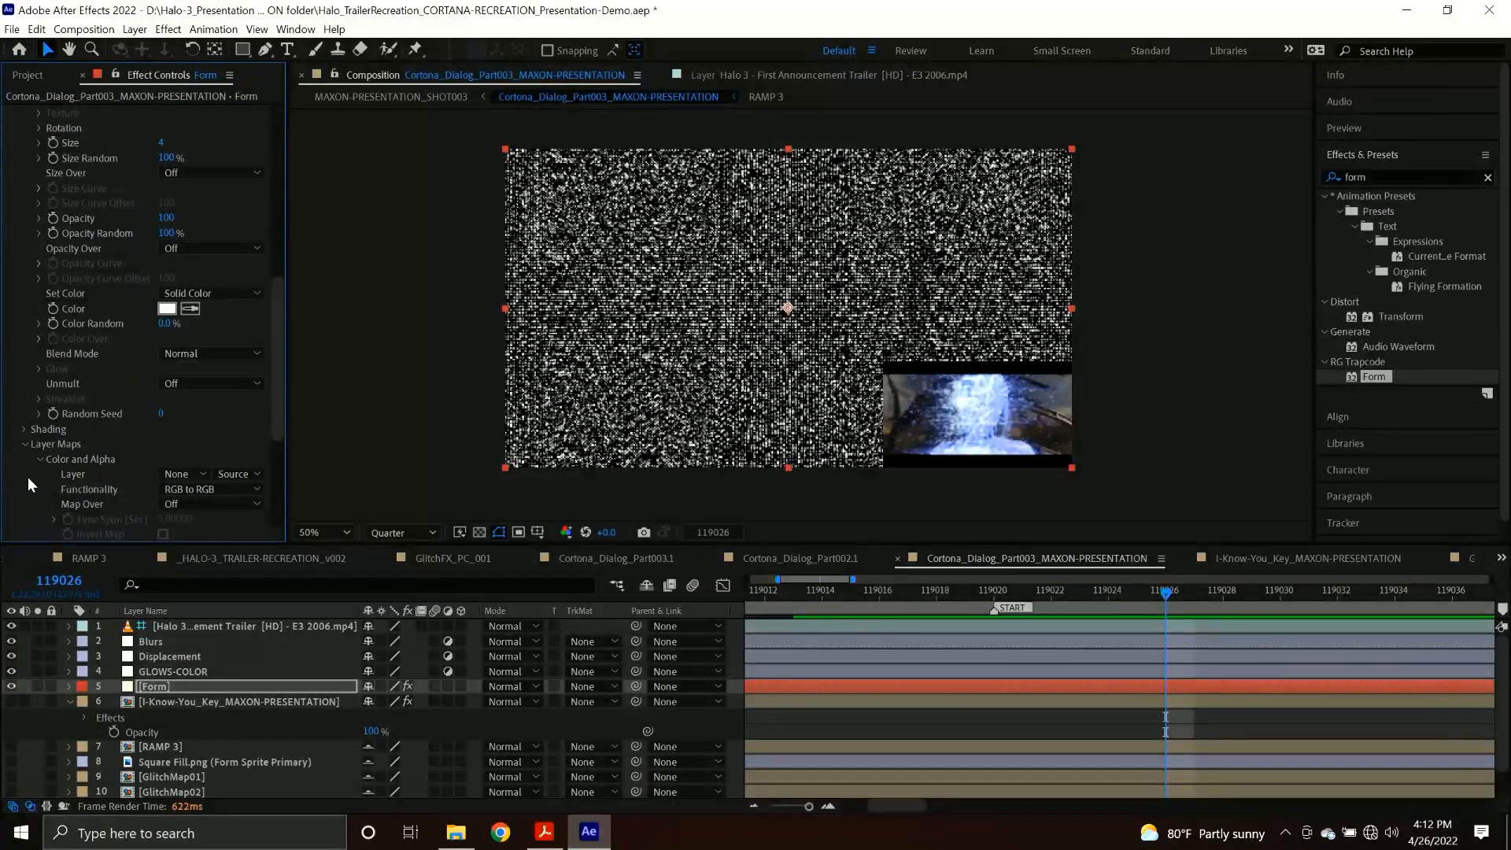
pyautogui.click(177, 475)
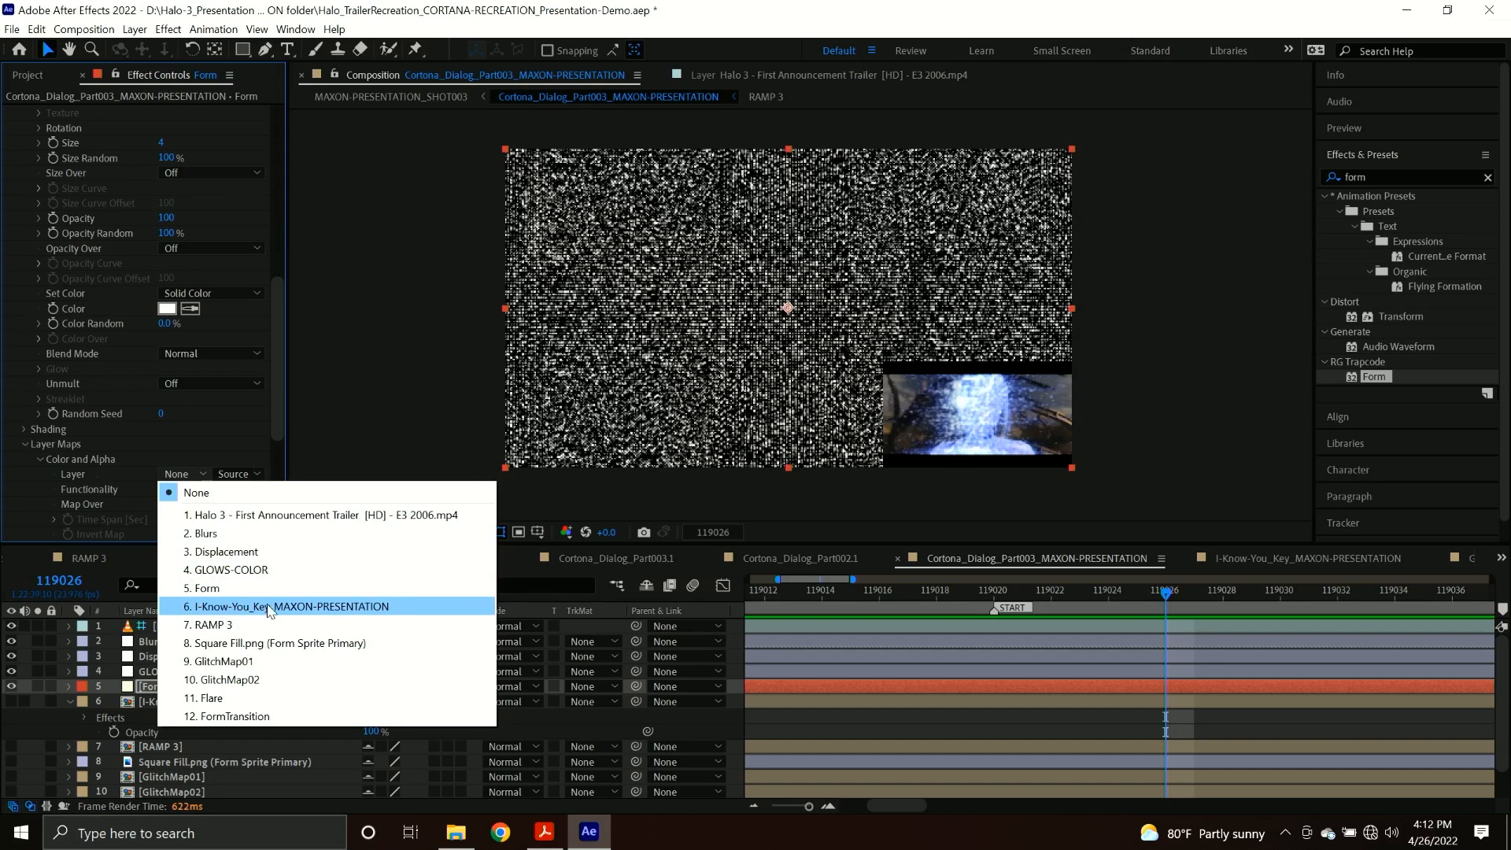
pyautogui.click(257, 606)
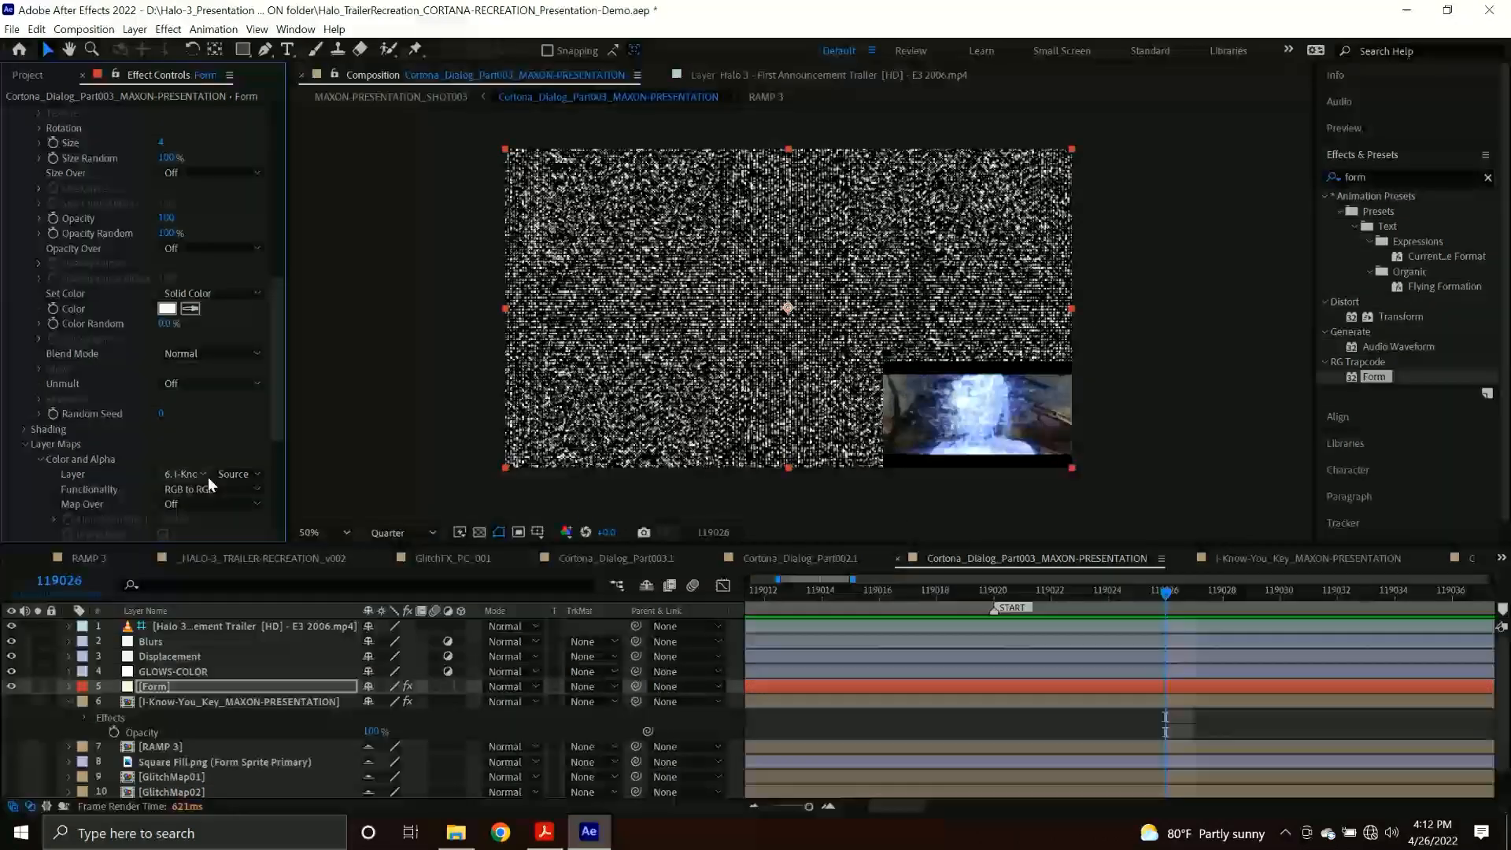
pyautogui.click(228, 475)
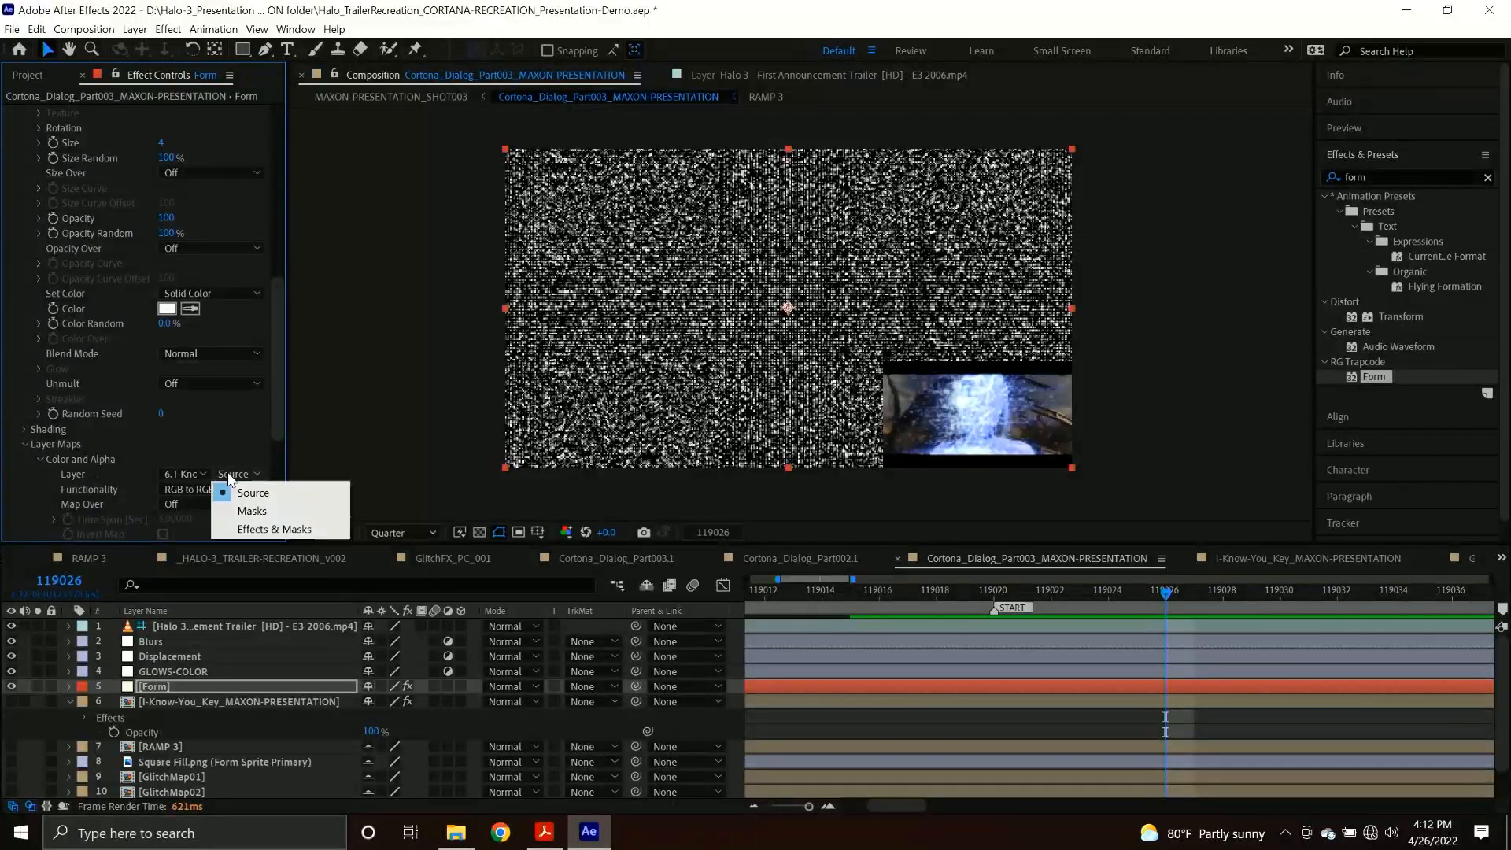
pyautogui.click(280, 529)
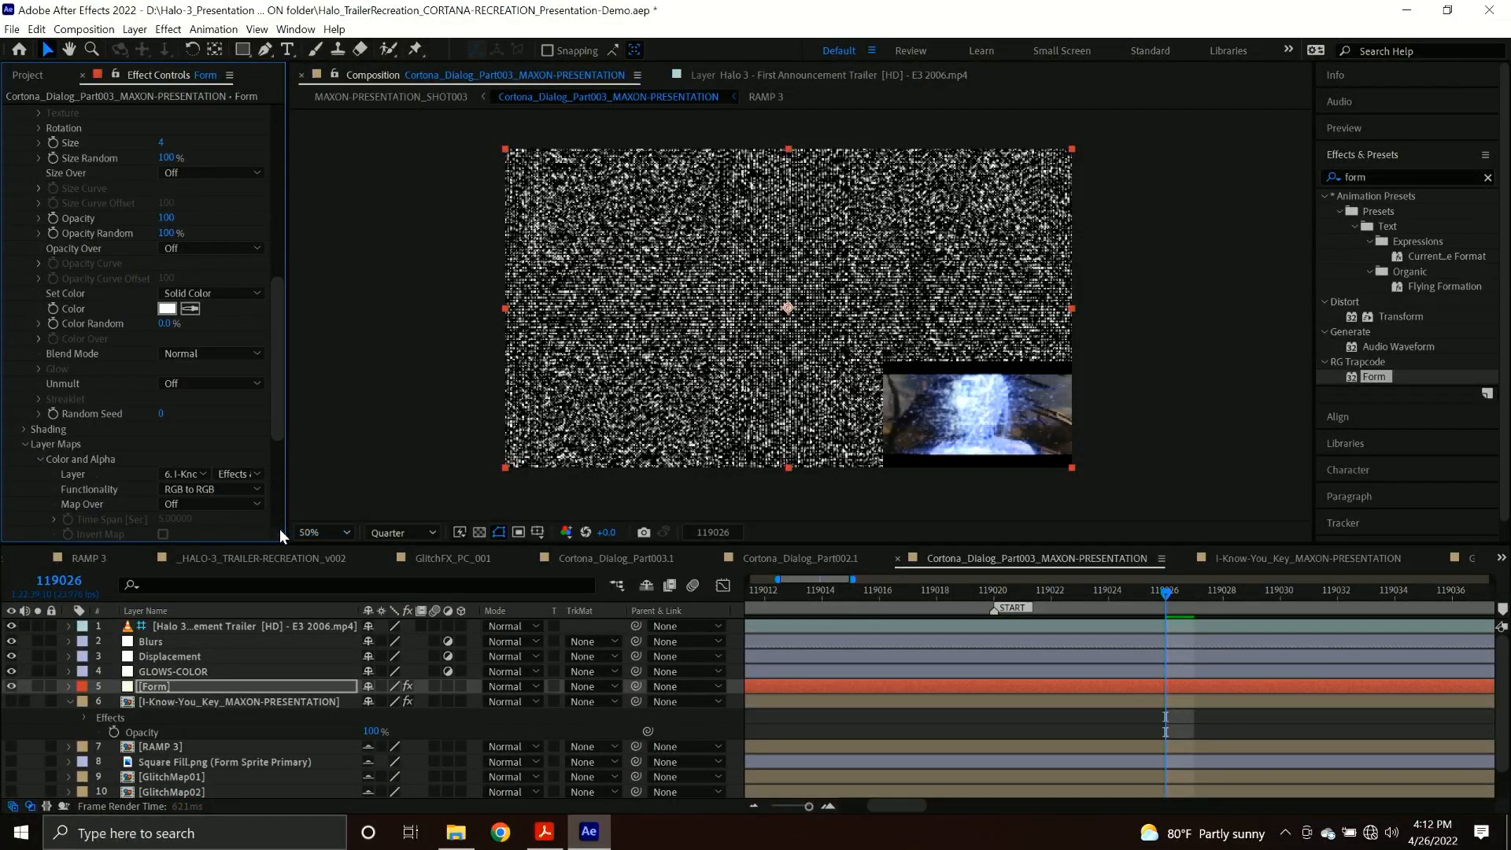
# Set the Color and Alpha map's Functionality to RGBA to RGBA and Map Over to XY.
pyautogui.click(197, 490)
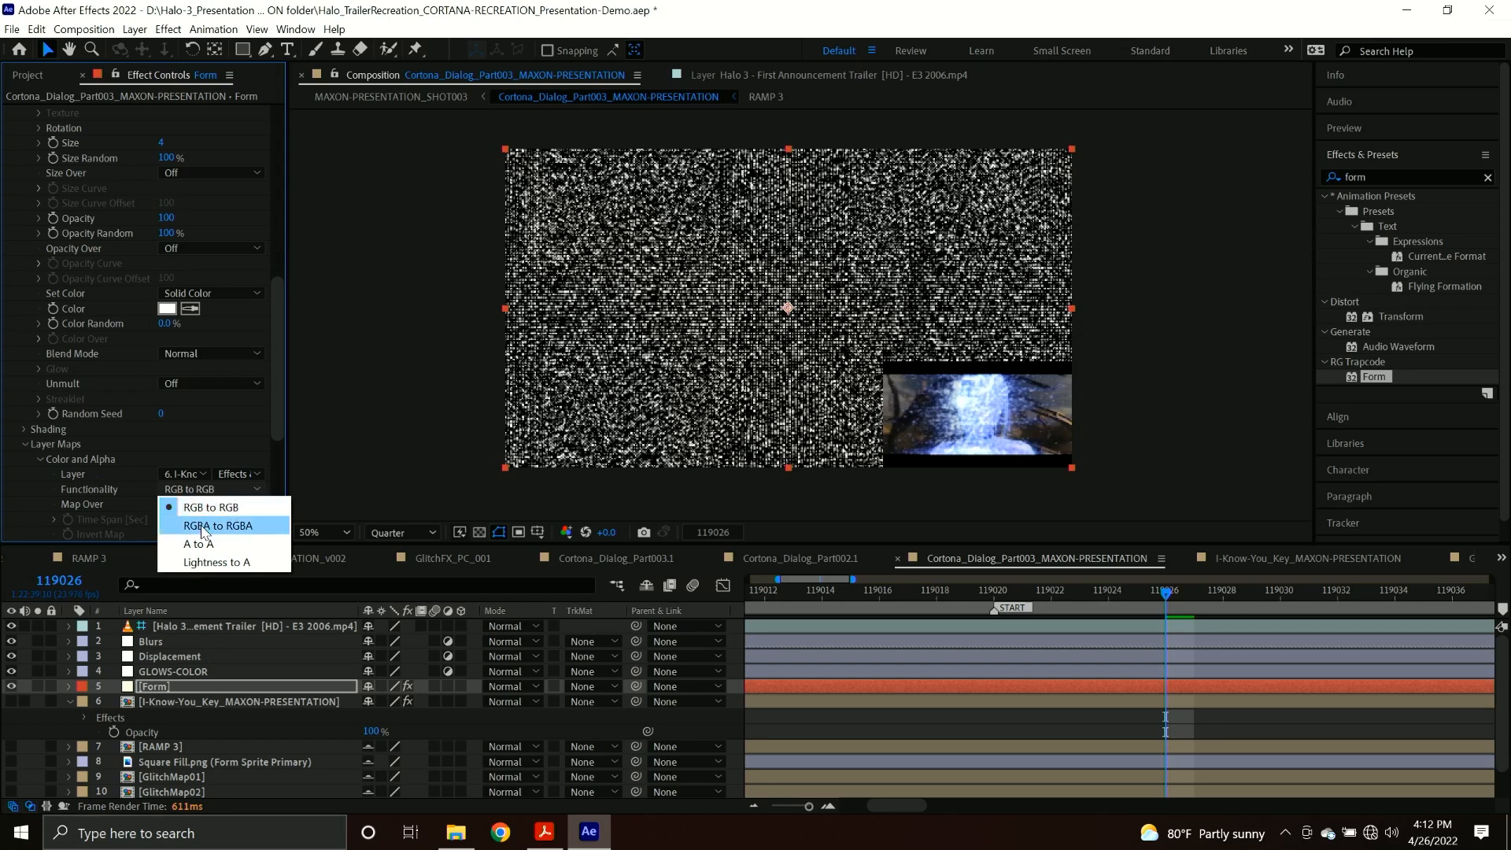
pyautogui.click(203, 527)
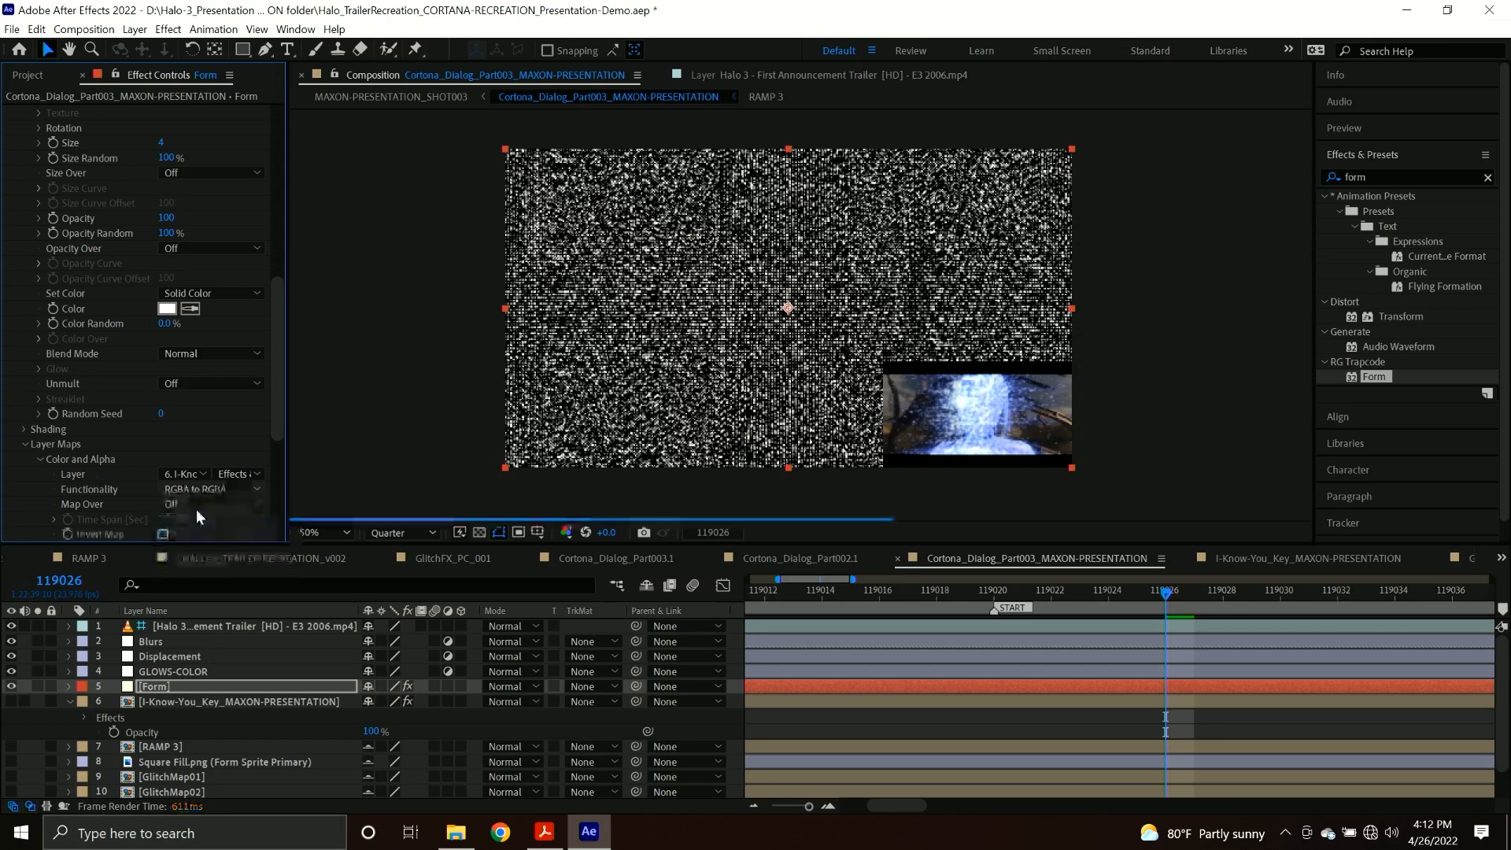
pyautogui.click(197, 504)
pyautogui.click(203, 543)
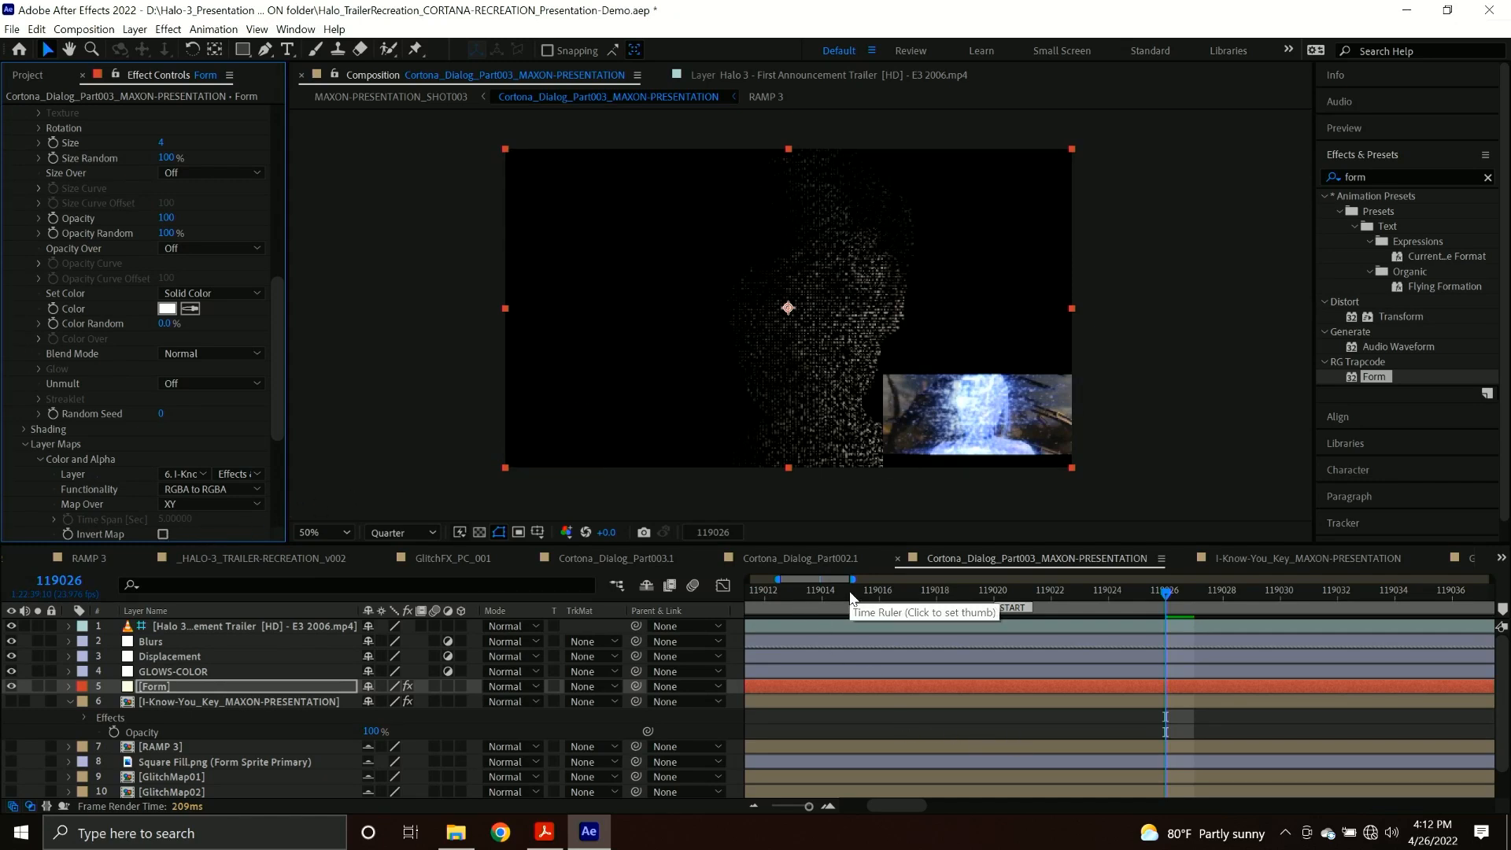
# Move the current time to frame 00005 in the RAMP 3 composition and return to Cortona_Dialog_Part003_MAXON-PRESENTATION.
pyautogui.doubleClick(180, 749)
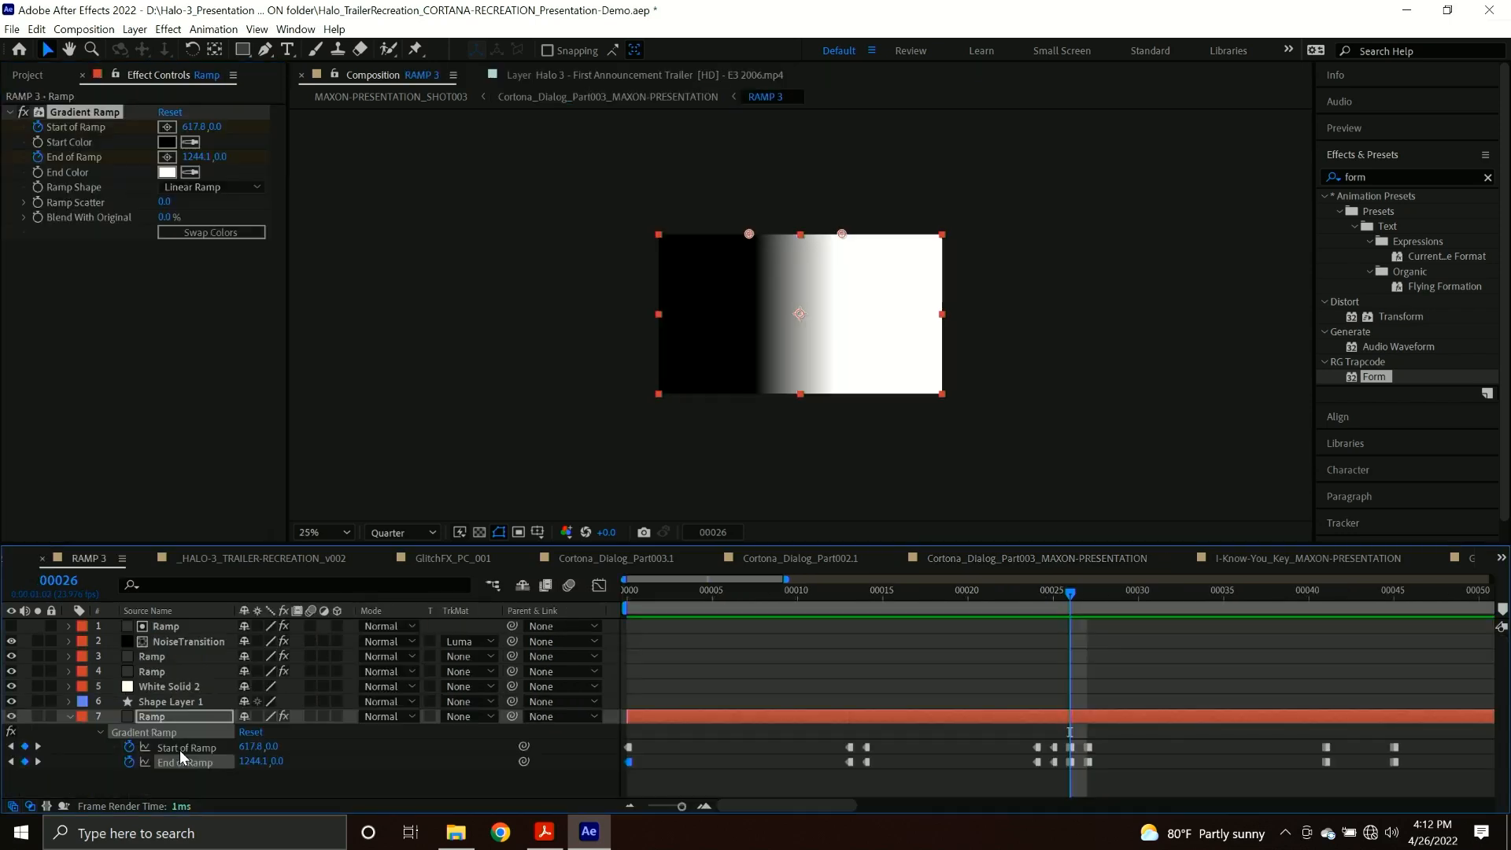
pyautogui.click(760, 606)
pyautogui.moveTo(761, 606); pyautogui.dragTo(712, 606)
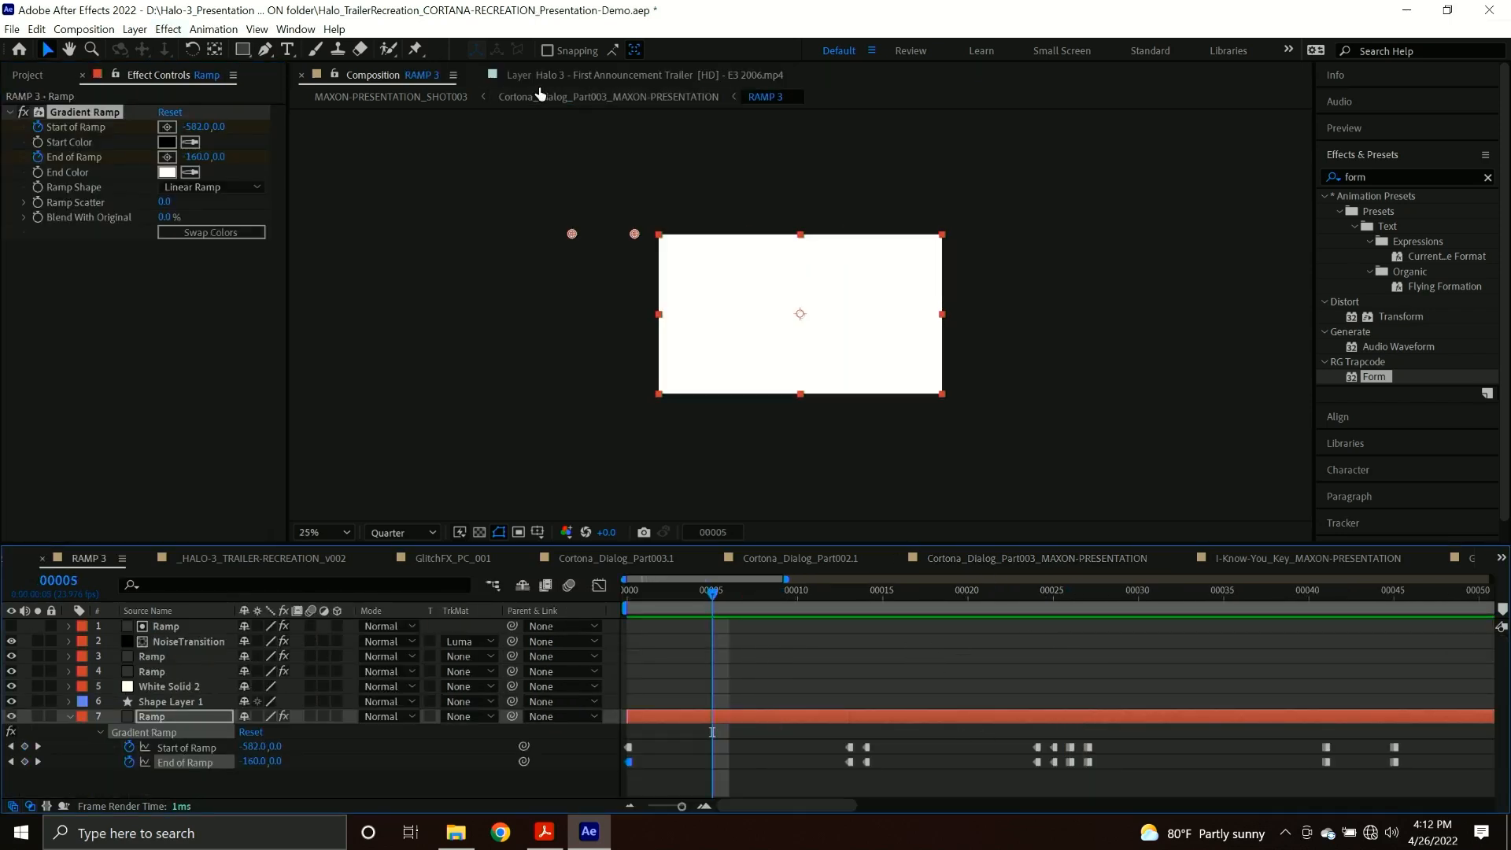
pyautogui.click(575, 97)
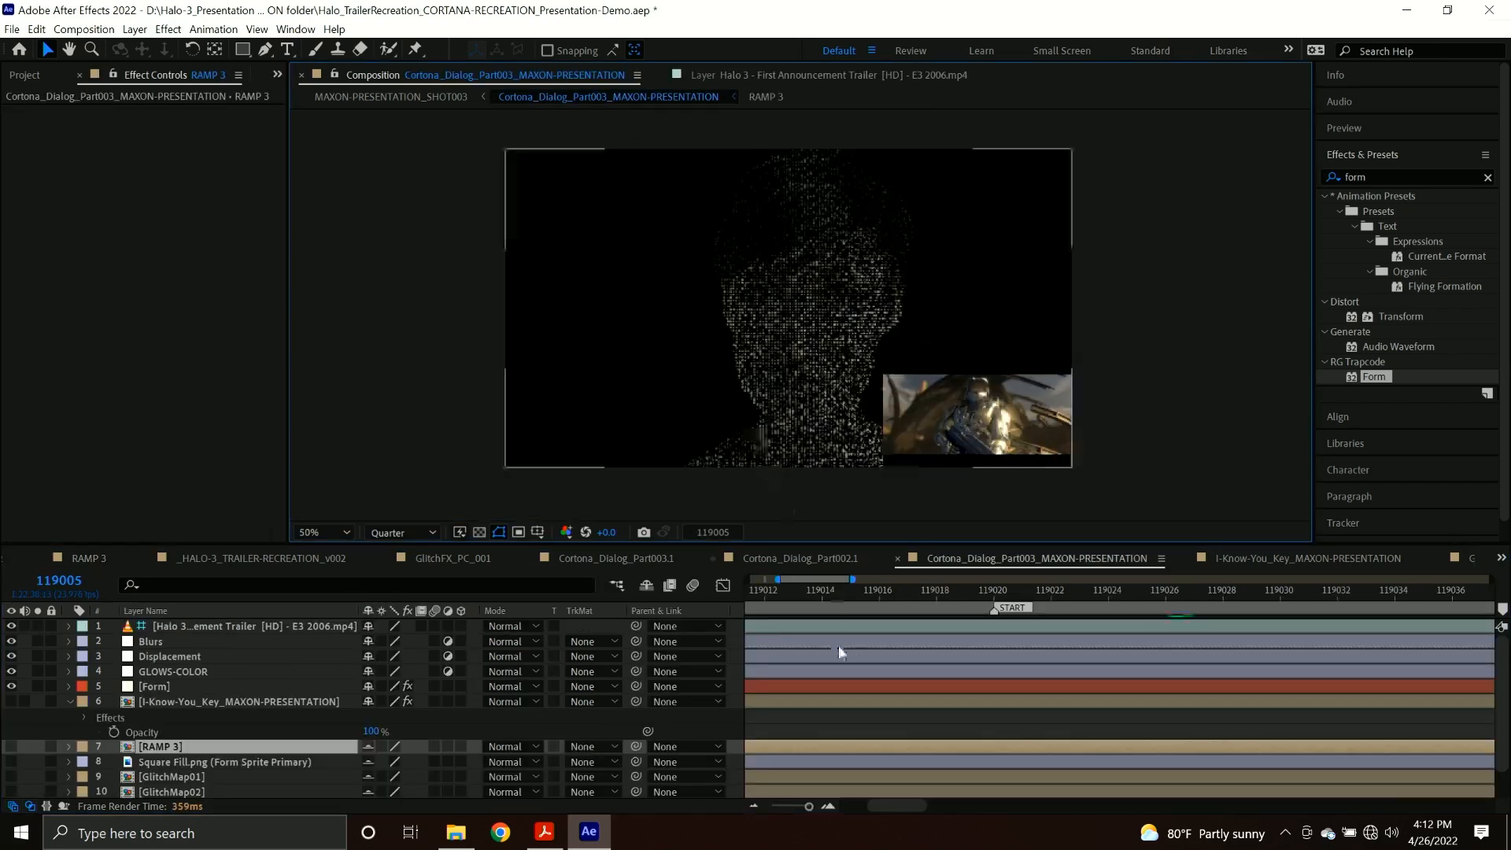
# Save the project and set the Form effect's Particles in X to 348, undoing a trial Particles in Y of 231.
pyautogui.click(184, 683)
pyautogui.hotkey('ctrl', 's')
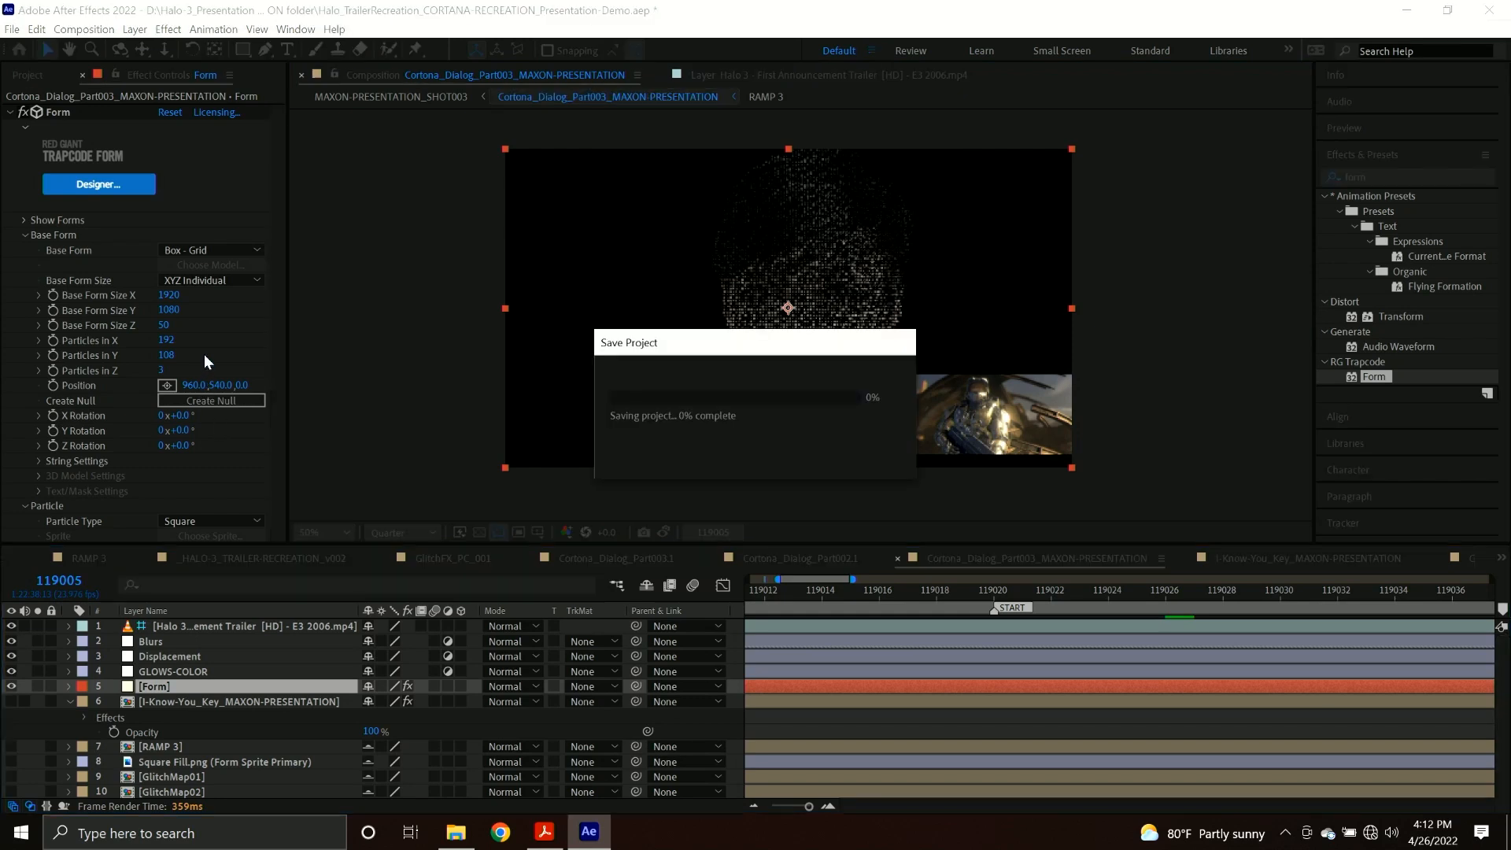
pyautogui.moveTo(160, 337); pyautogui.dragTo(299, 347)
pyautogui.moveTo(161, 360); pyautogui.dragTo(281, 364)
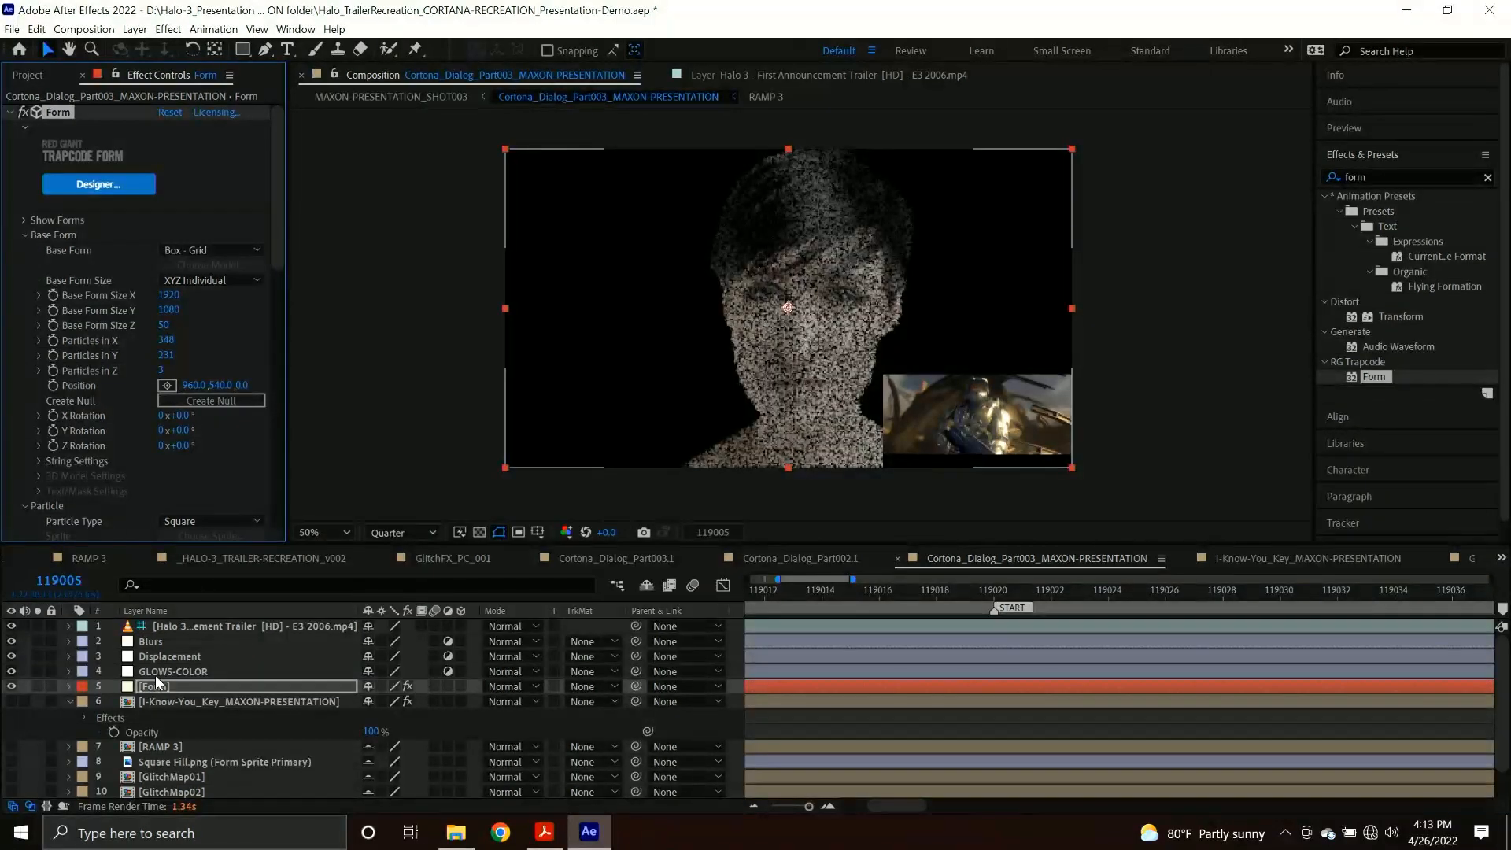
pyautogui.hotkey('ctrl', 'z')
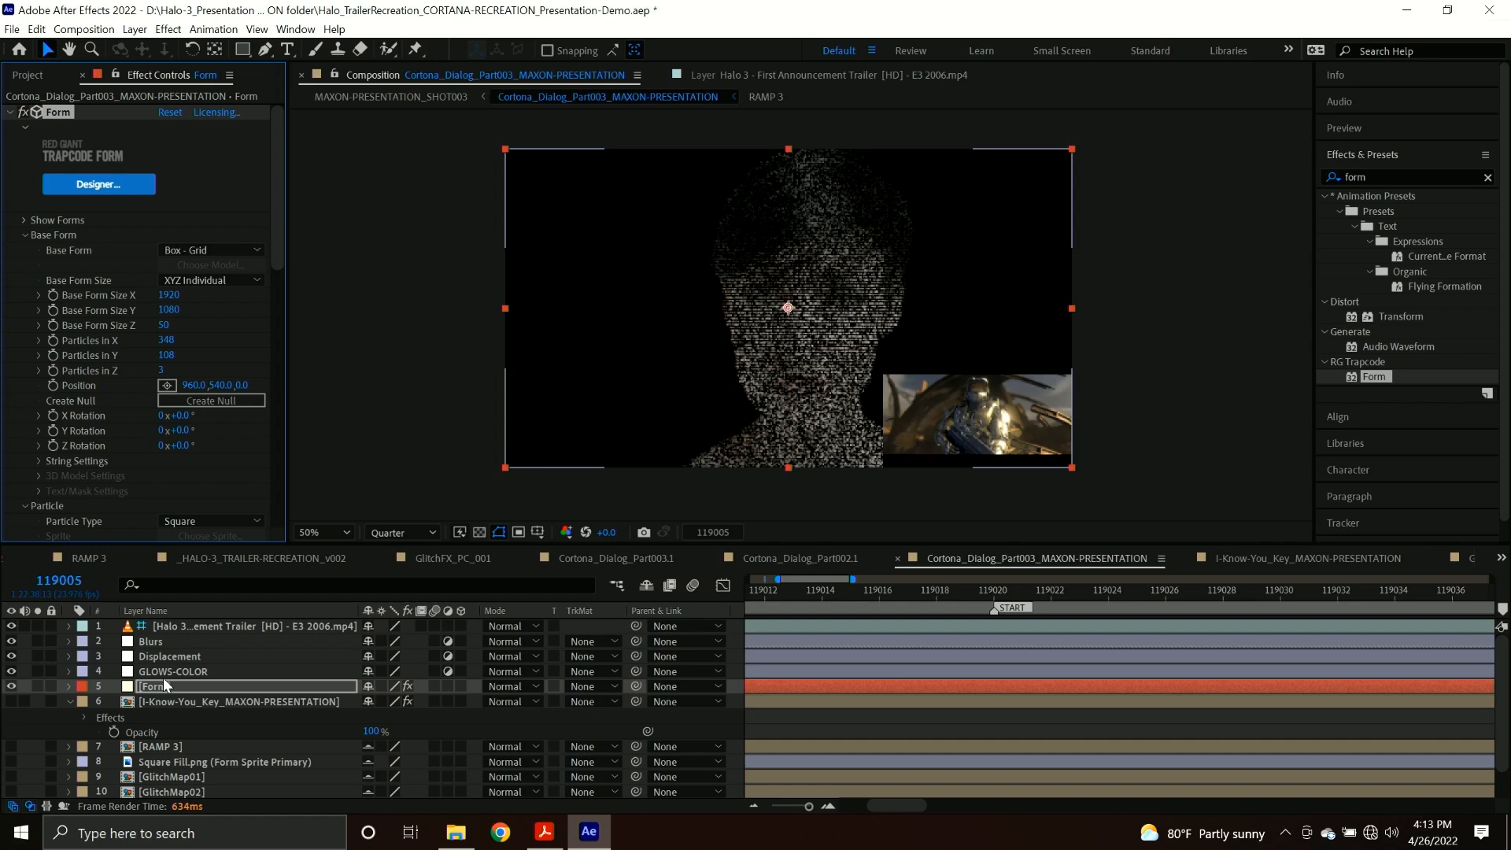
# Find the Tritone effect and apply it to the GLOWS-COLOR layer.
pyautogui.click(189, 673)
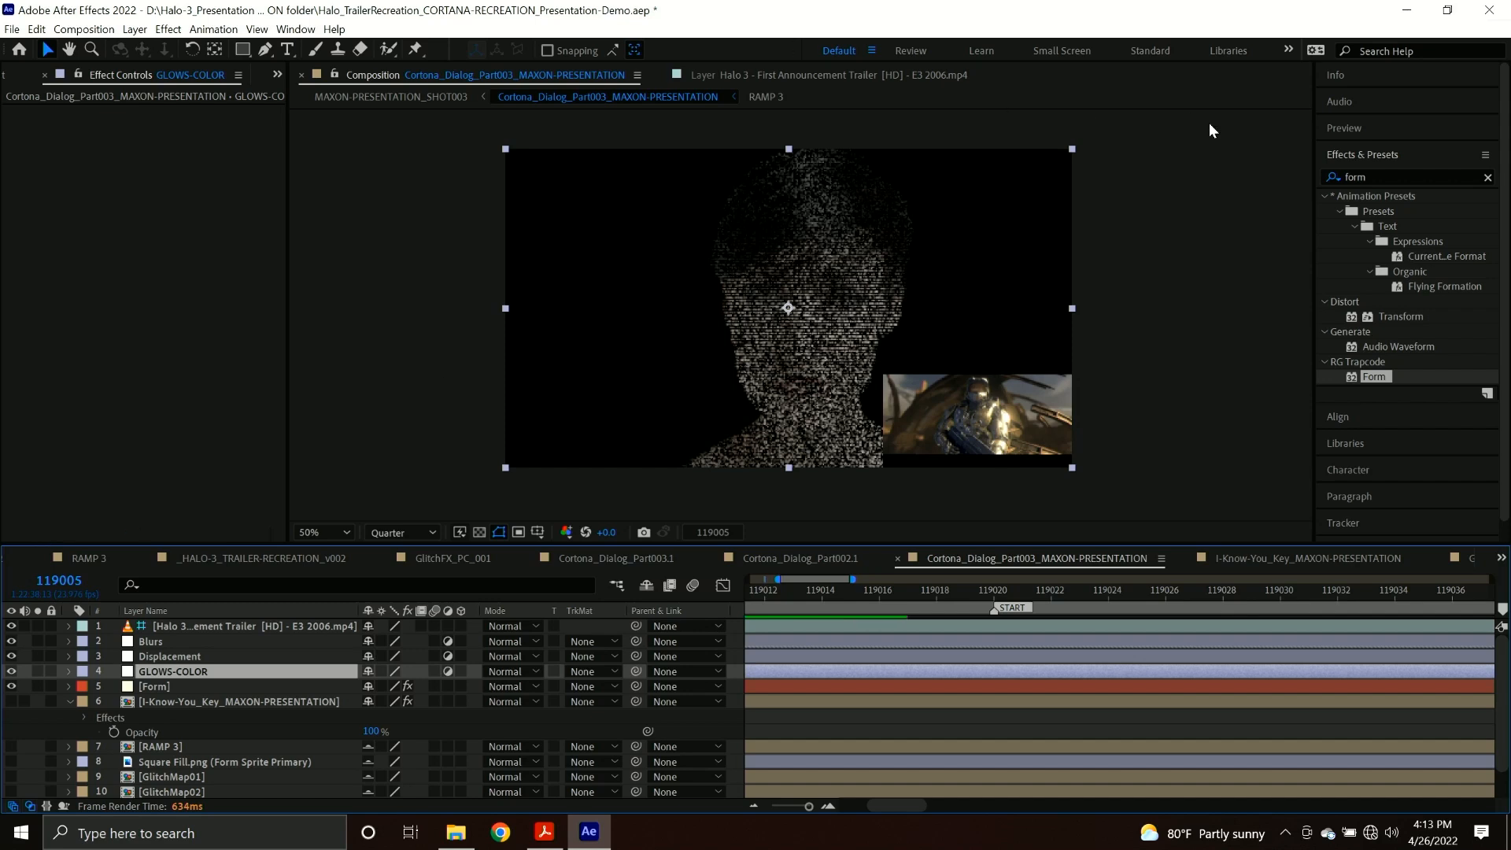
pyautogui.doubleClick(1369, 175)
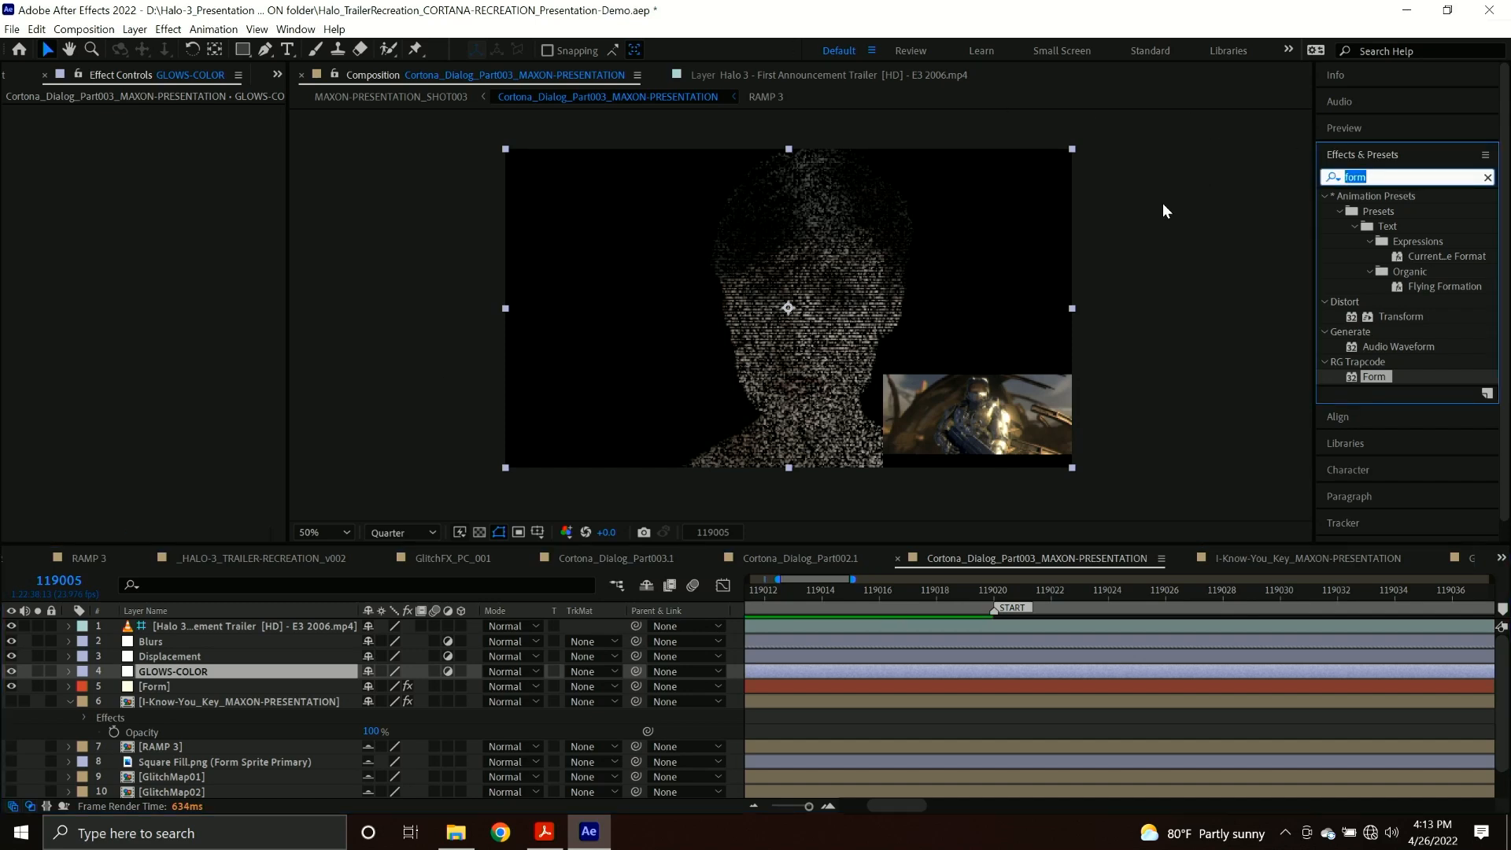
pyautogui.write('trit')
pyautogui.moveTo(1399, 210); pyautogui.dragTo(225, 669)
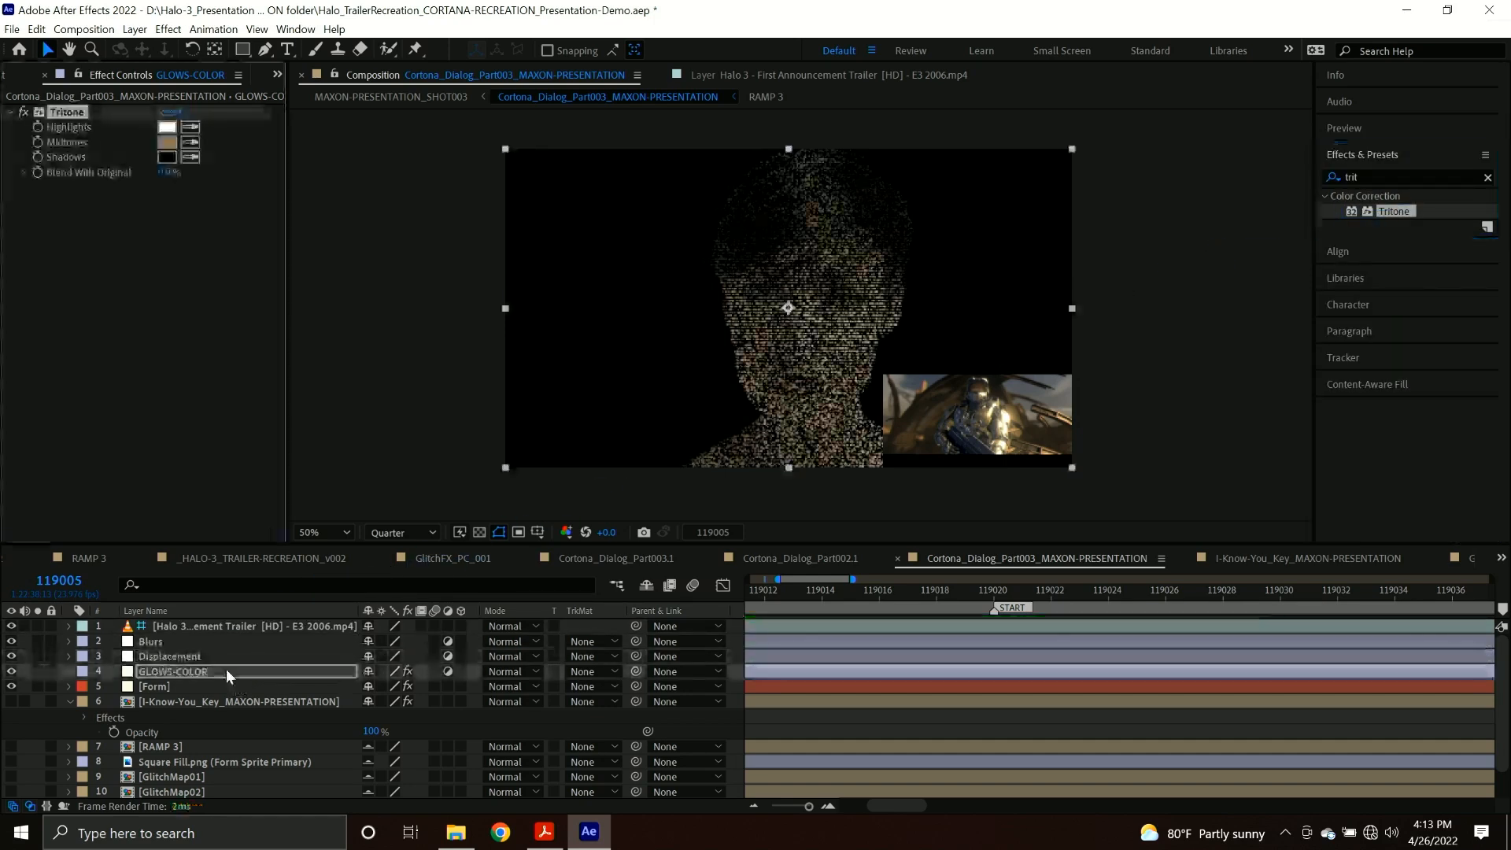
# Set the Tritone effect's Midtones color to the light blue 8487E8.
pyautogui.click(168, 142)
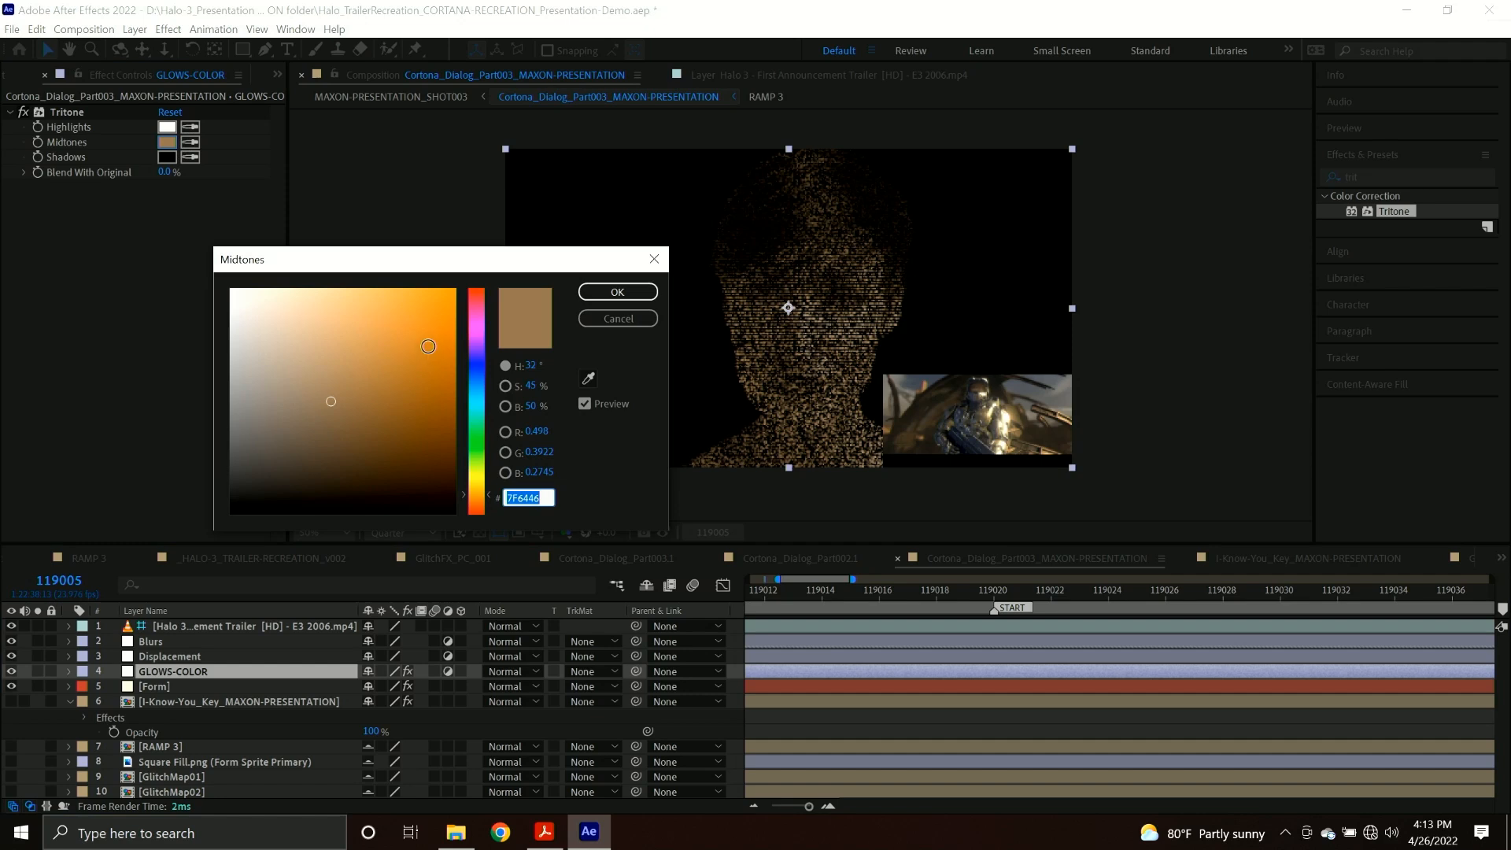
pyautogui.click(478, 364)
pyautogui.click(352, 305)
pyautogui.moveTo(353, 305); pyautogui.dragTo(326, 309)
pyautogui.click(619, 291)
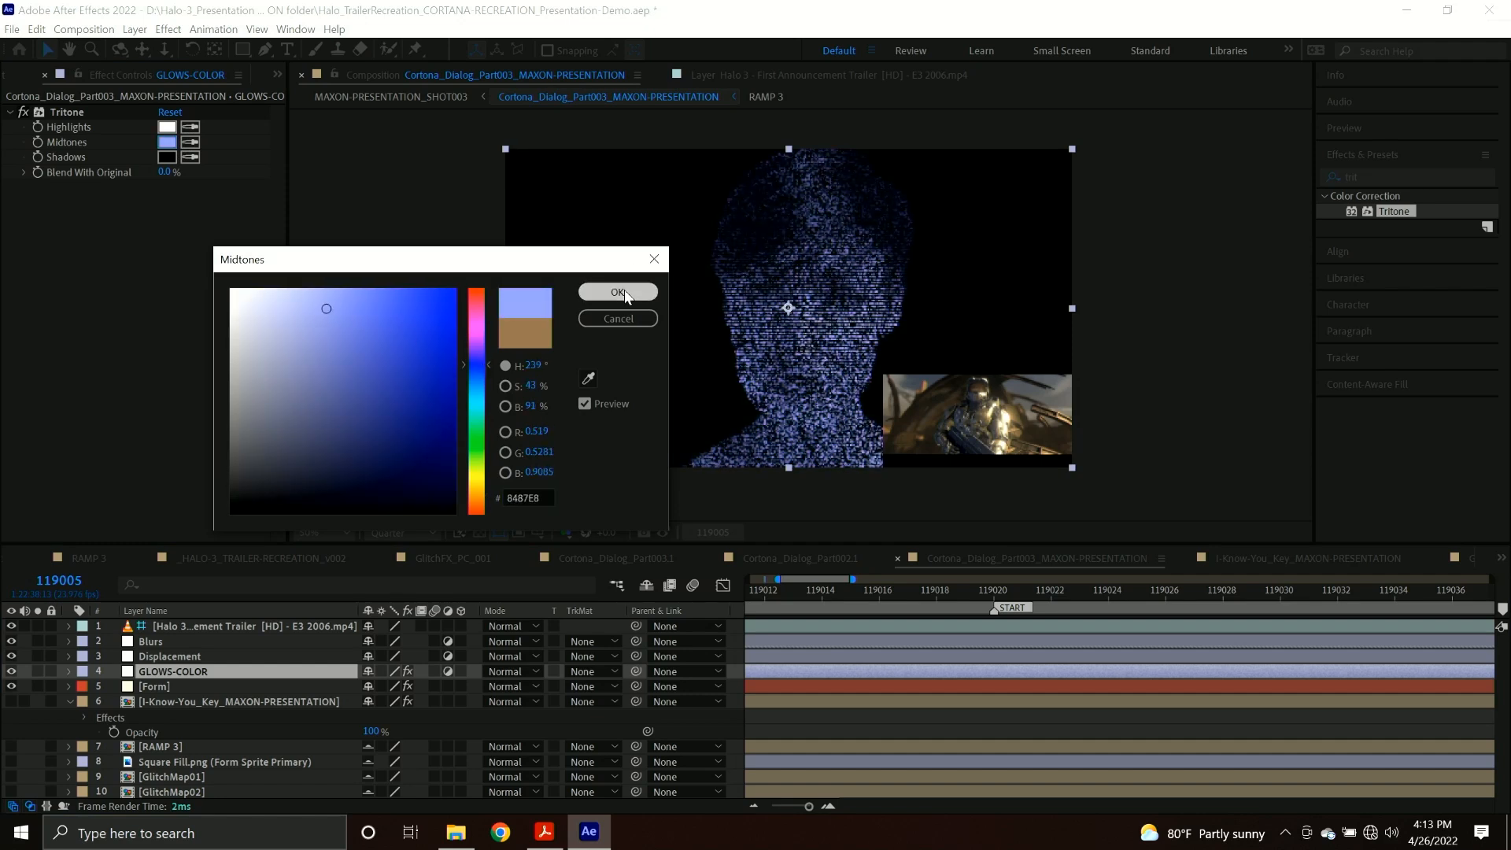
# Find the Optical Glow effect and apply it to the GLOWS-COLOR layer.
pyautogui.moveTo(911, 804); pyautogui.dragTo(870, 801)
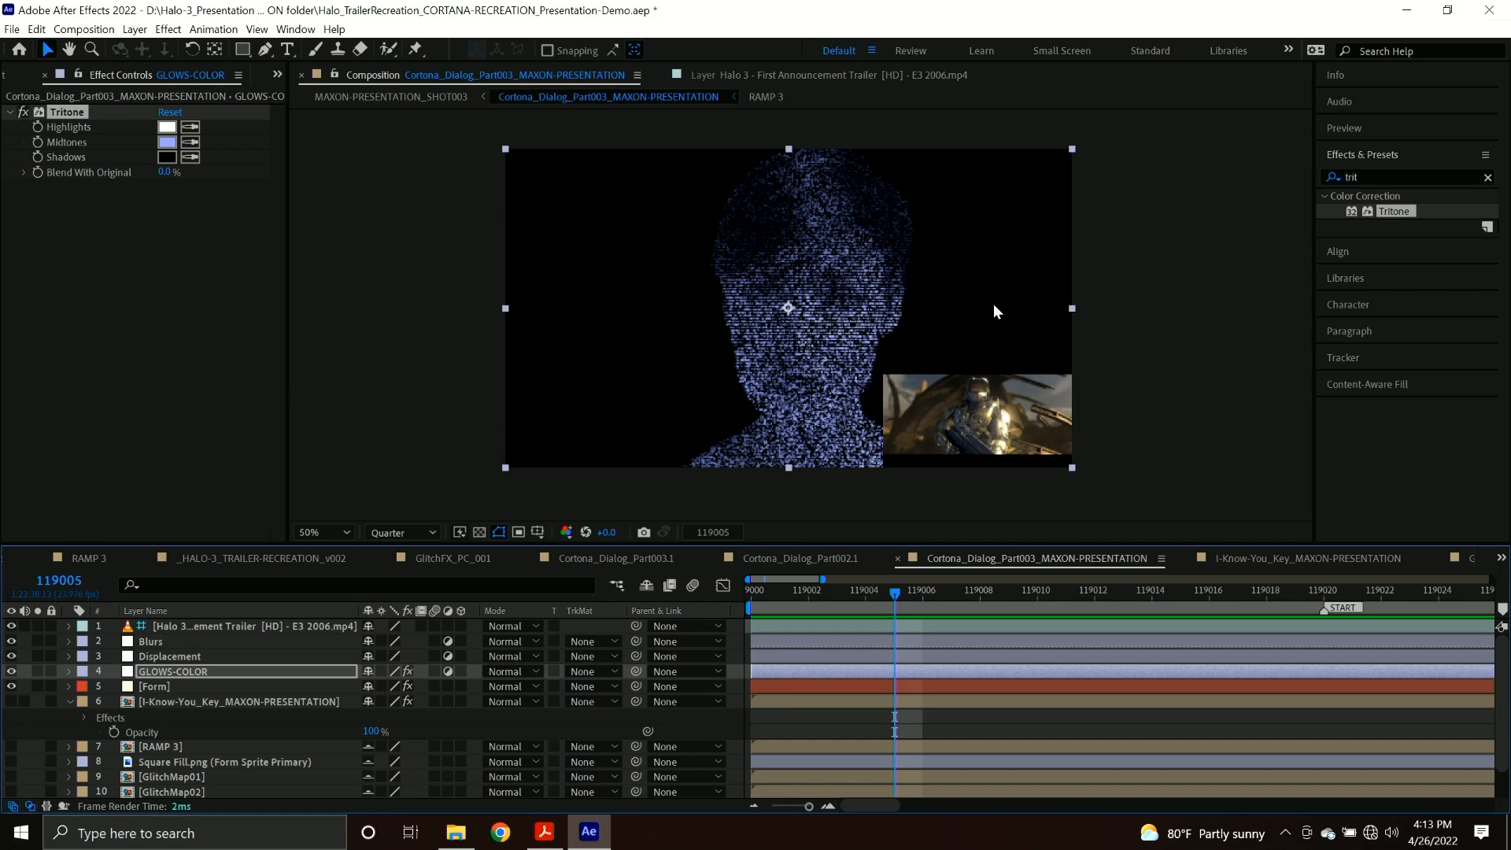
pyautogui.click(1387, 171)
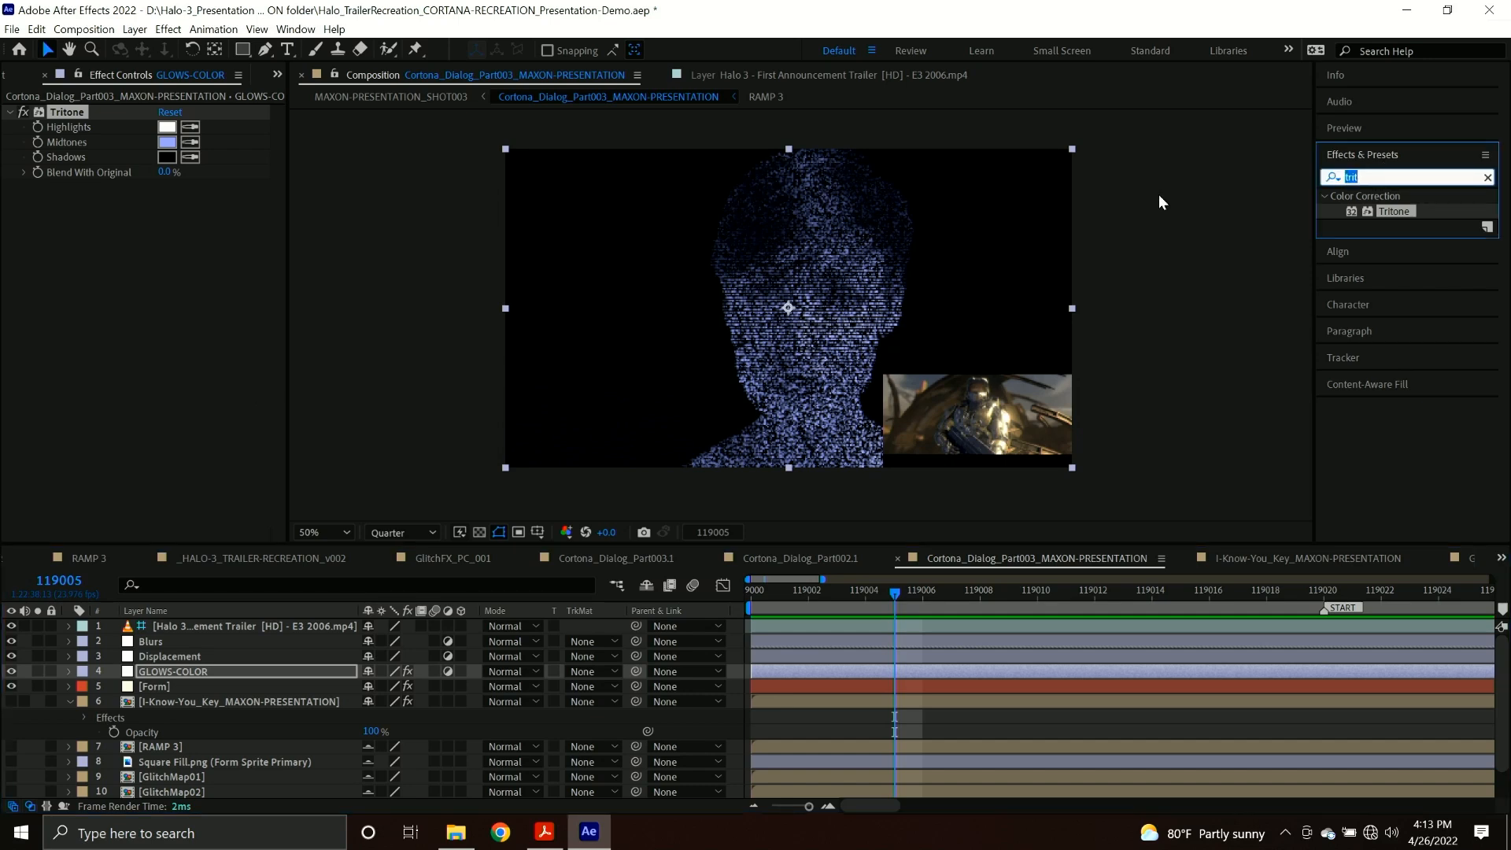
pyautogui.write('opti')
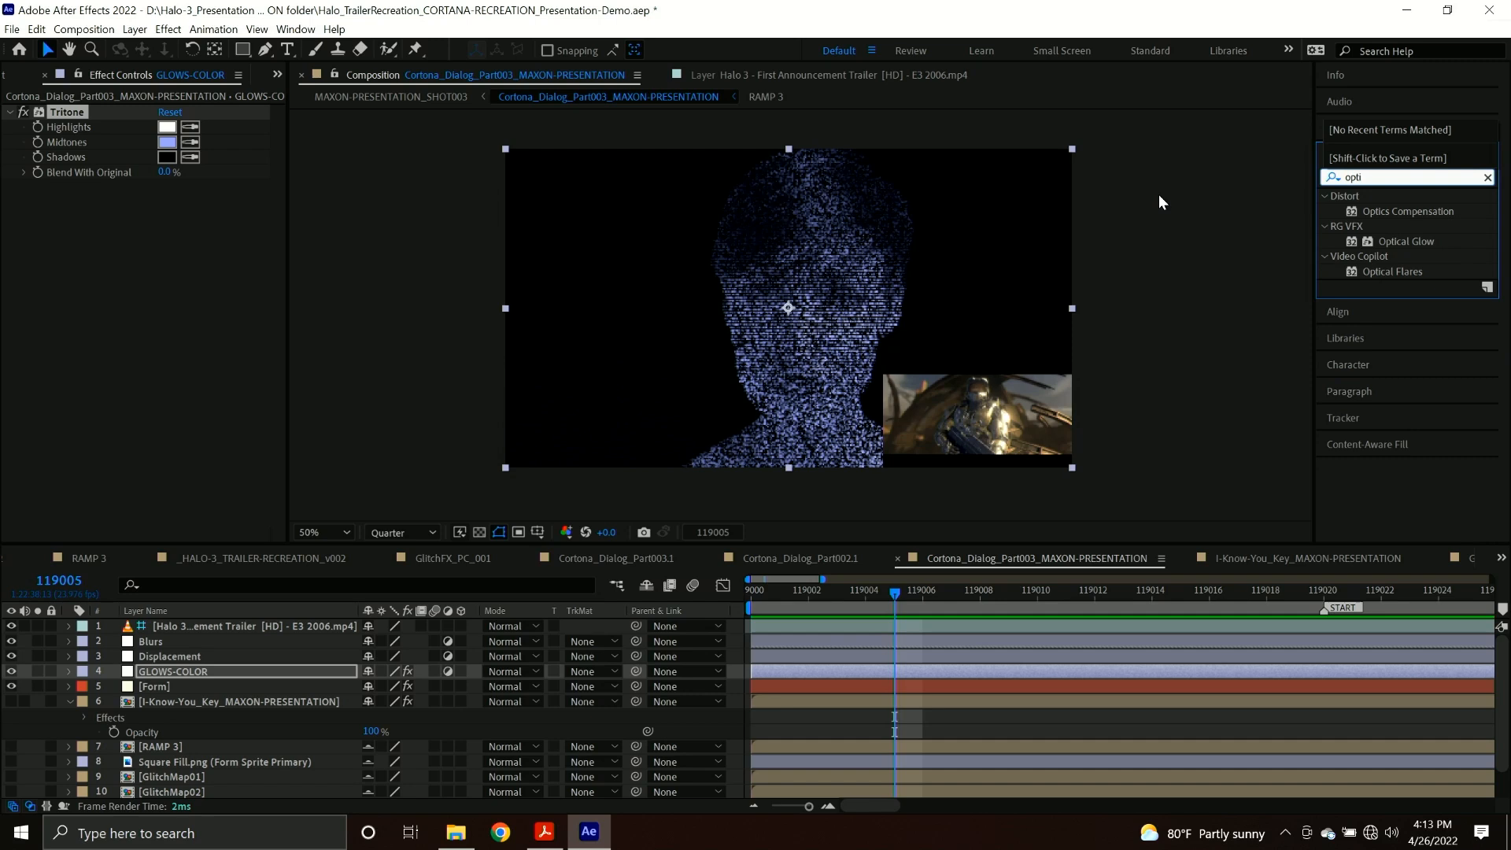
pyautogui.moveTo(1400, 239); pyautogui.dragTo(184, 668)
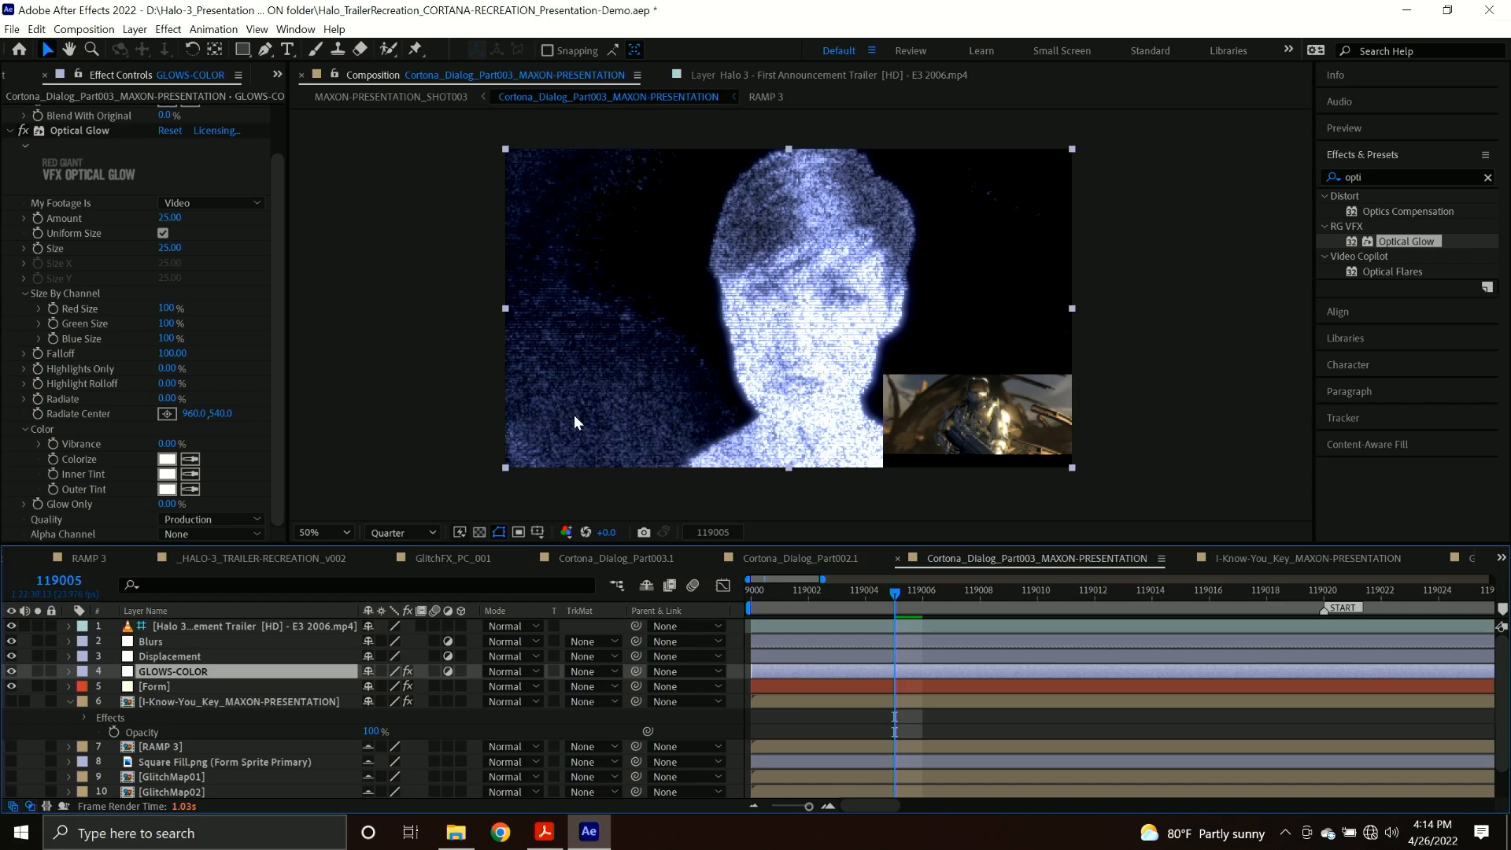
# Open the I-Know-You_Key_MAXON-PRESENTATION composition and set Mask 1 of the C3550.MP4 layer to Add.
pyautogui.doubleClick(181, 702)
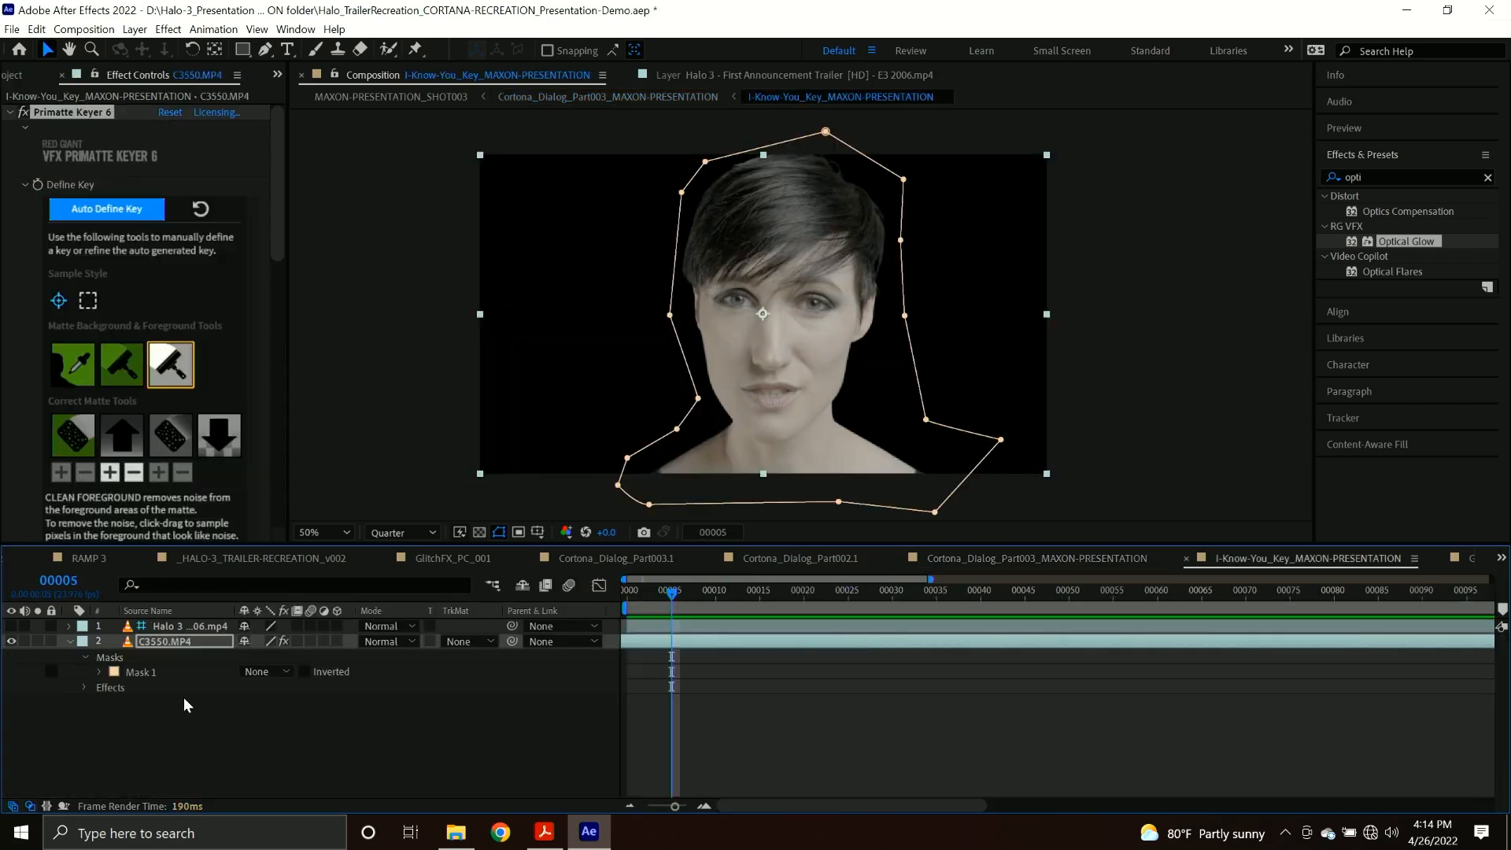
pyautogui.click(268, 673)
pyautogui.click(266, 706)
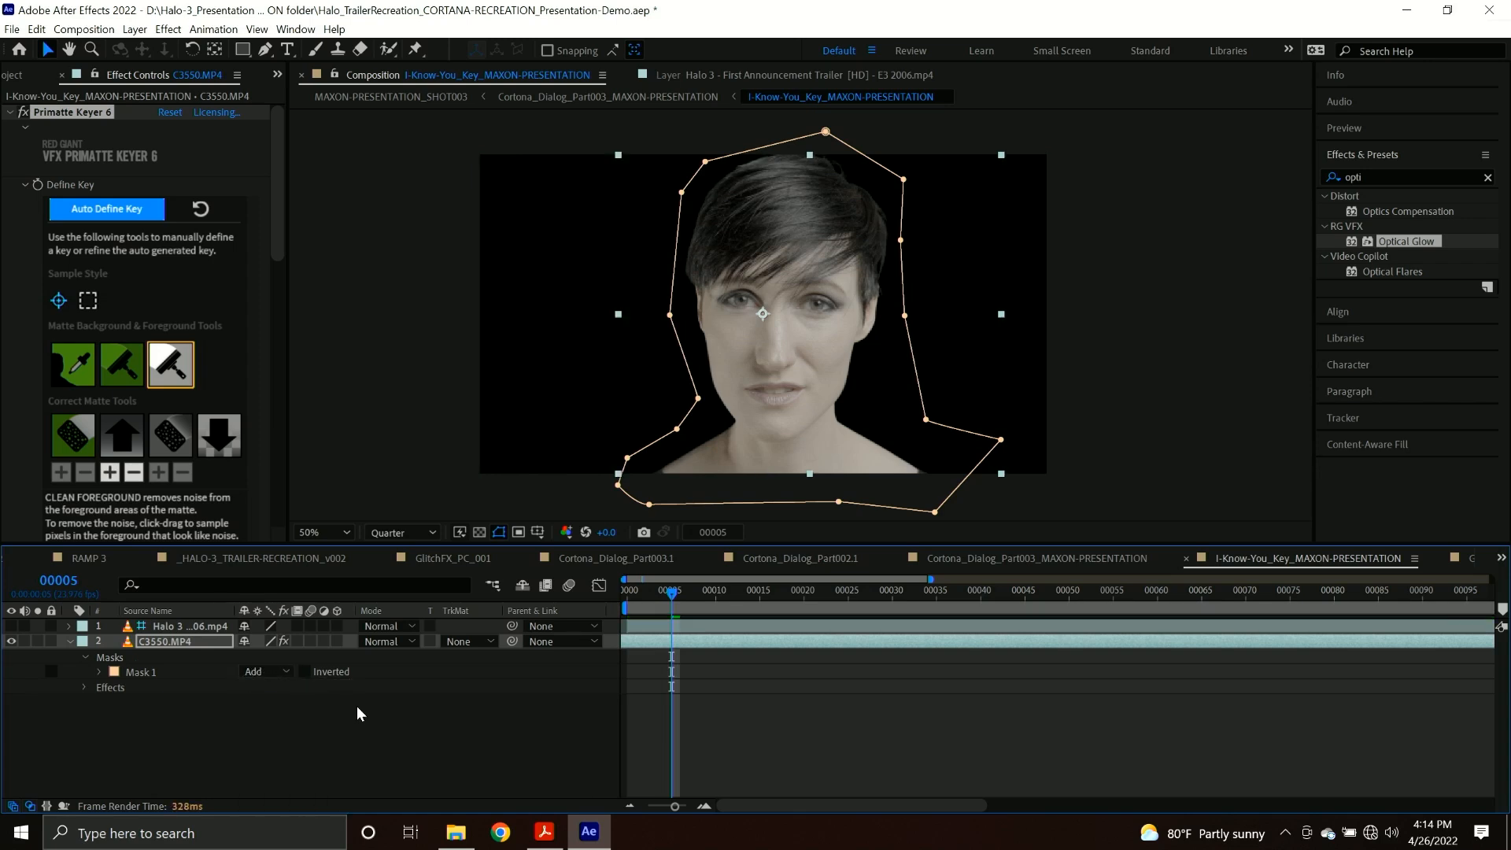
# Set Primatte Keyer 6's Matte Blur to 1.00 and return to the Cortona_Dialog_Part003_MAXON-PRESENTATION composition.
pyautogui.scroll(-5, 162, 472)
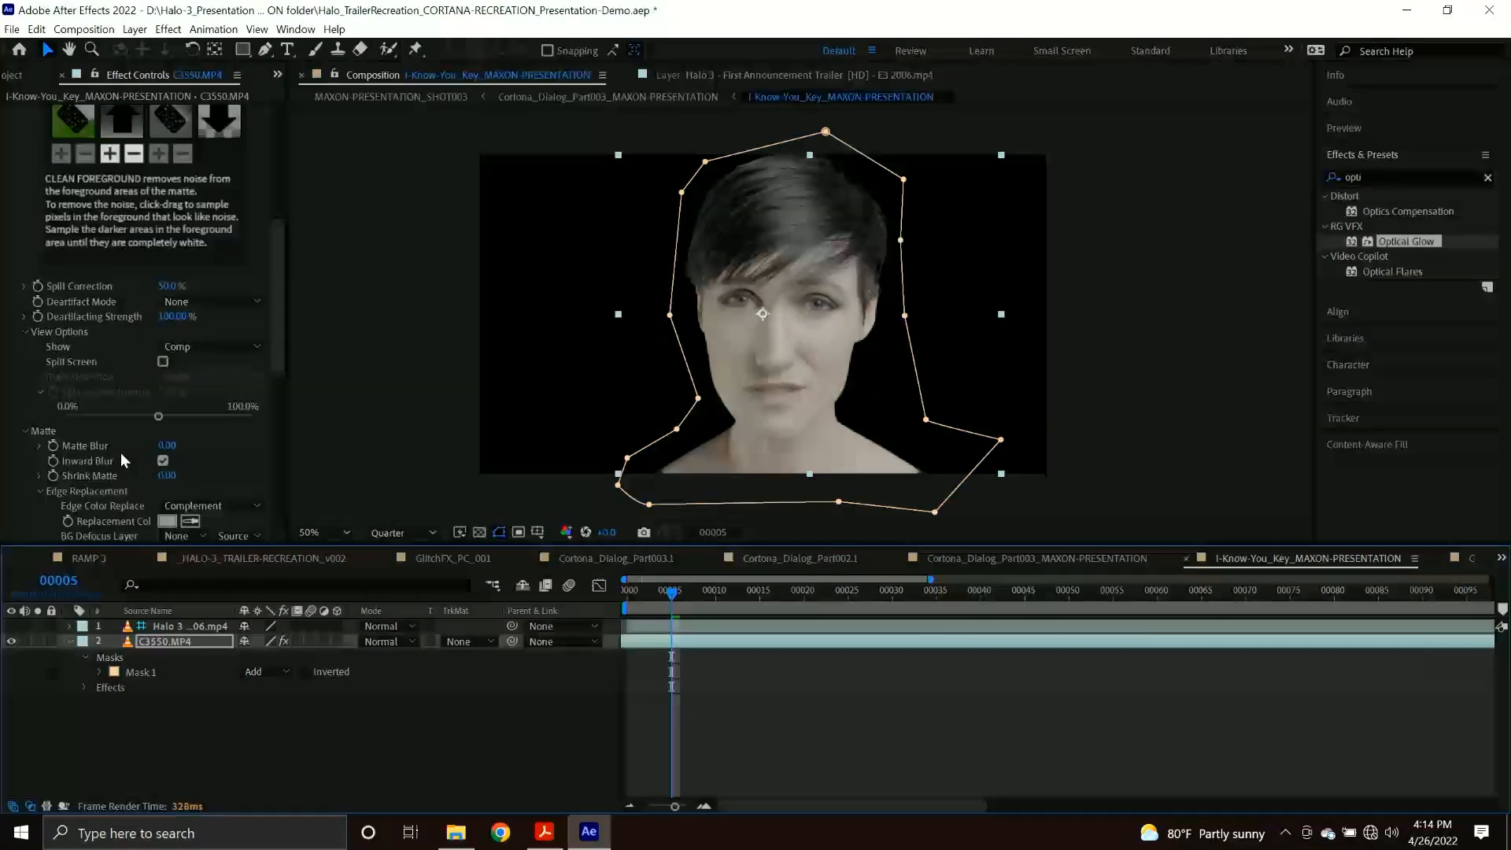
pyautogui.click(163, 460)
pyautogui.click(166, 445)
pyautogui.press('Return')
pyautogui.click(636, 96)
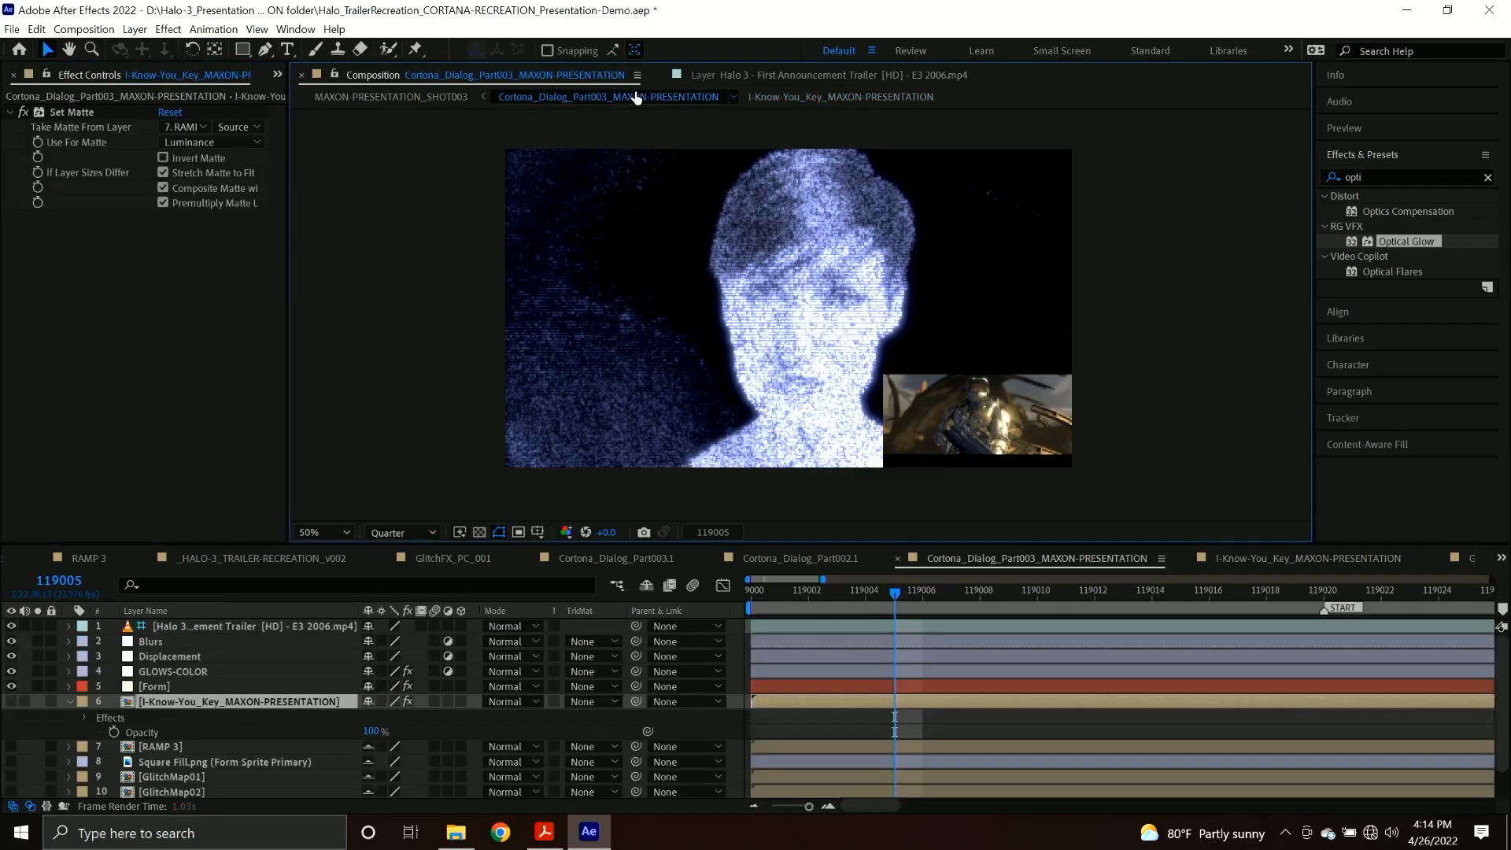
# Reopen the I-Know-You_Key_MAXON-PRESENTATION composition and set Primatte Keyer 6's Show option to Matte.
pyautogui.doubleClick(236, 702)
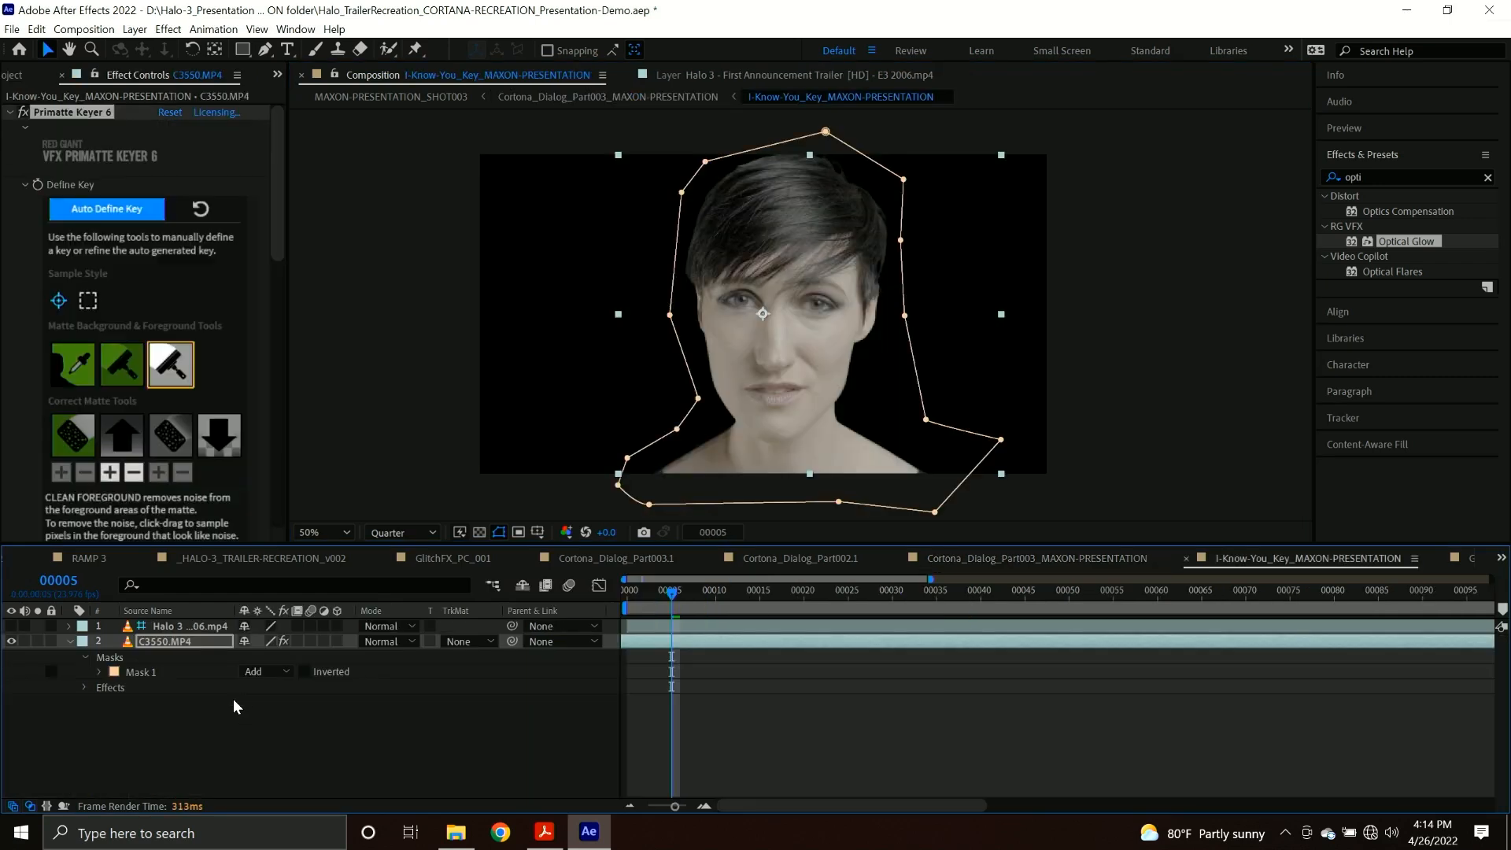
pyautogui.scroll(-5, 213, 425)
pyautogui.click(211, 426)
pyautogui.click(213, 466)
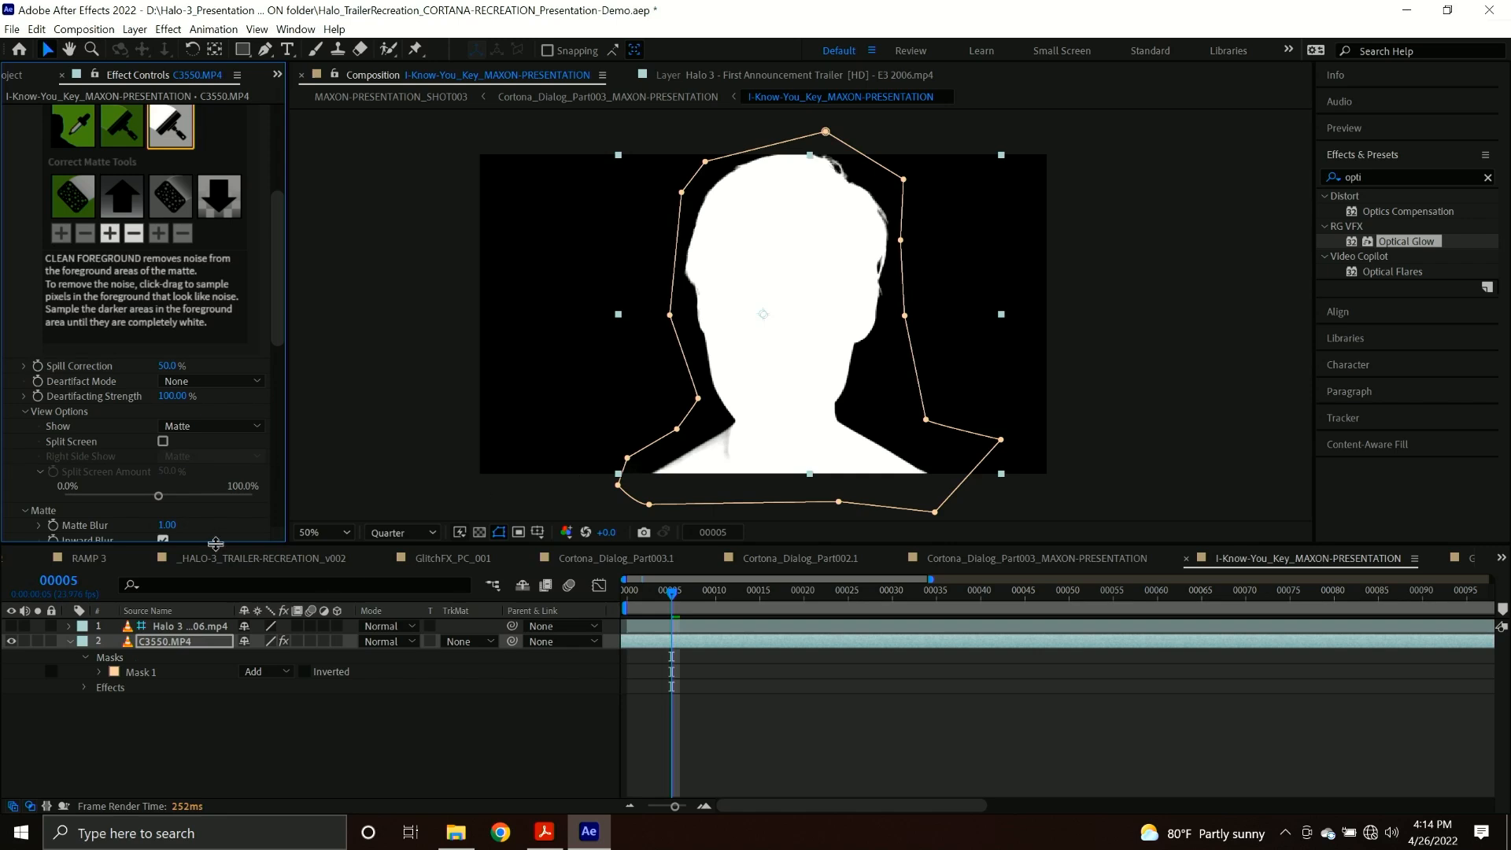
# Set the Core Matte Blur to 29.0 and Shrink Matte to 1.00, and return to the Cortona_Dialog_Part003_MAXON-PRESENTATION composition.
pyautogui.scroll(-4, 145, 469)
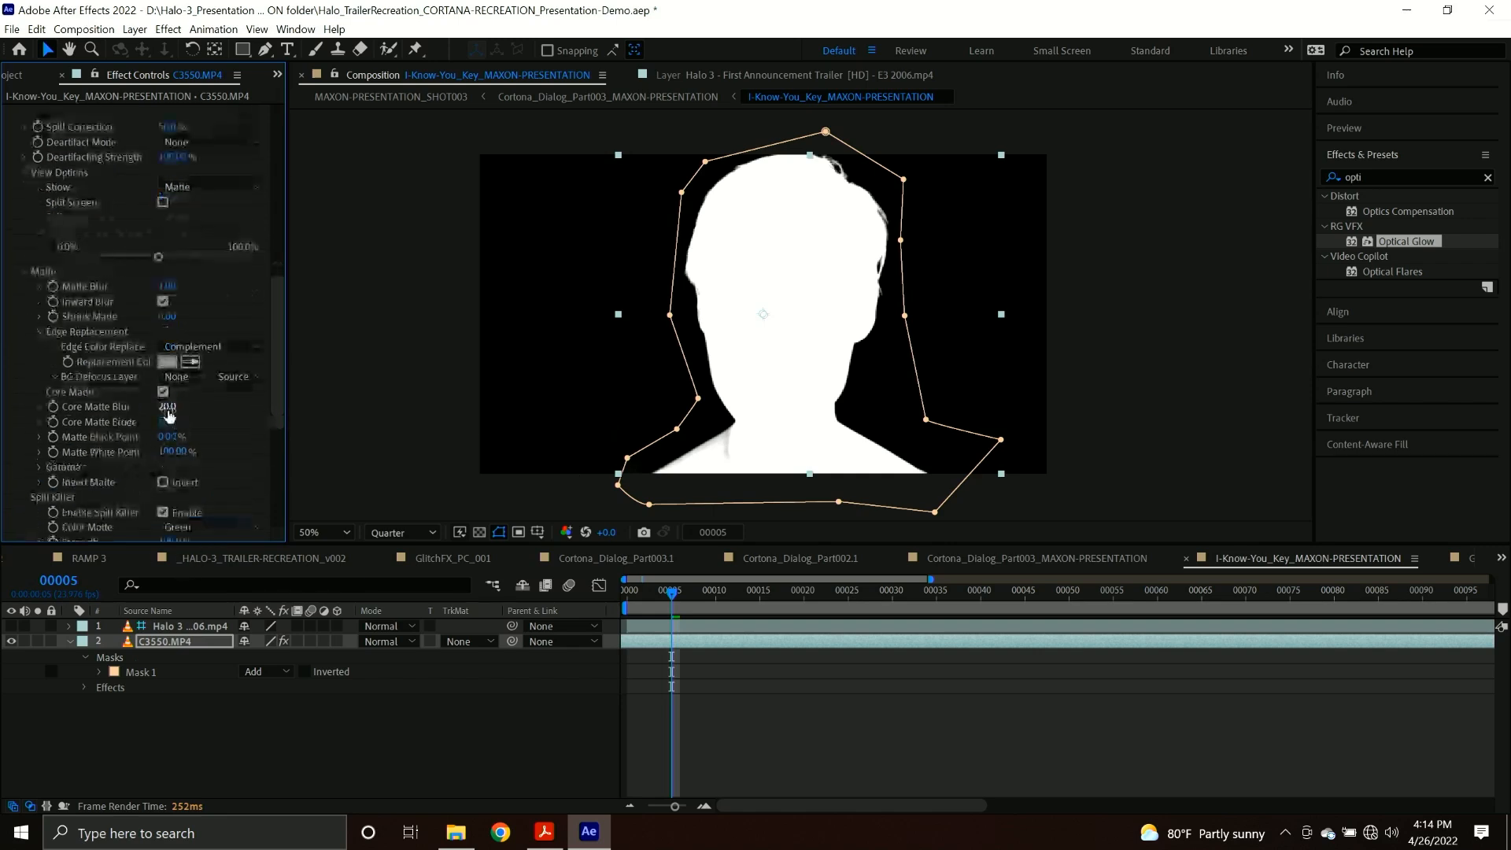
pyautogui.moveTo(170, 406); pyautogui.dragTo(174, 413)
pyautogui.click(166, 317)
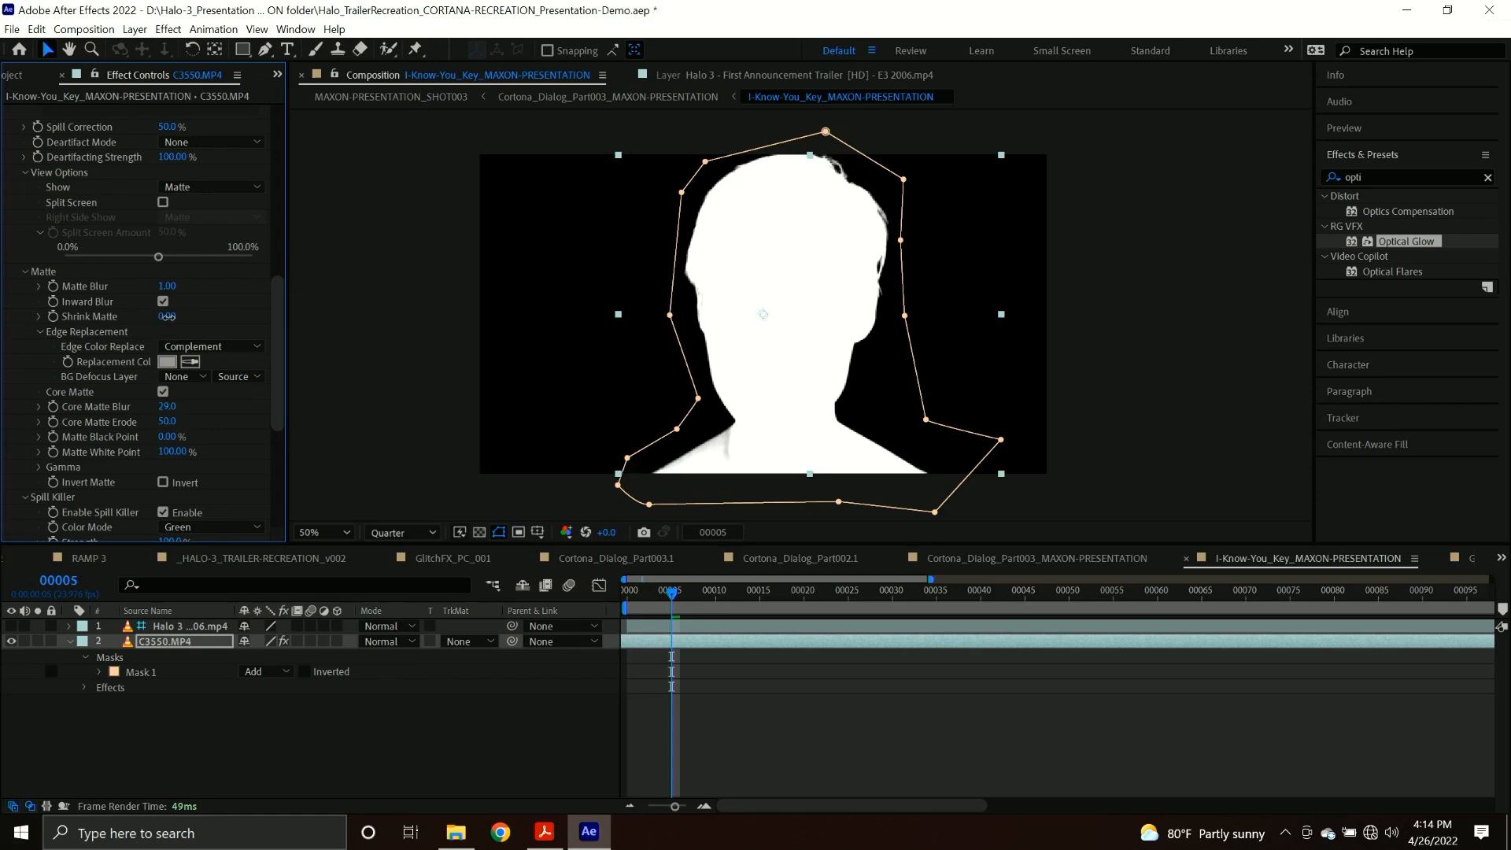
pyautogui.press('Return')
pyautogui.click(646, 97)
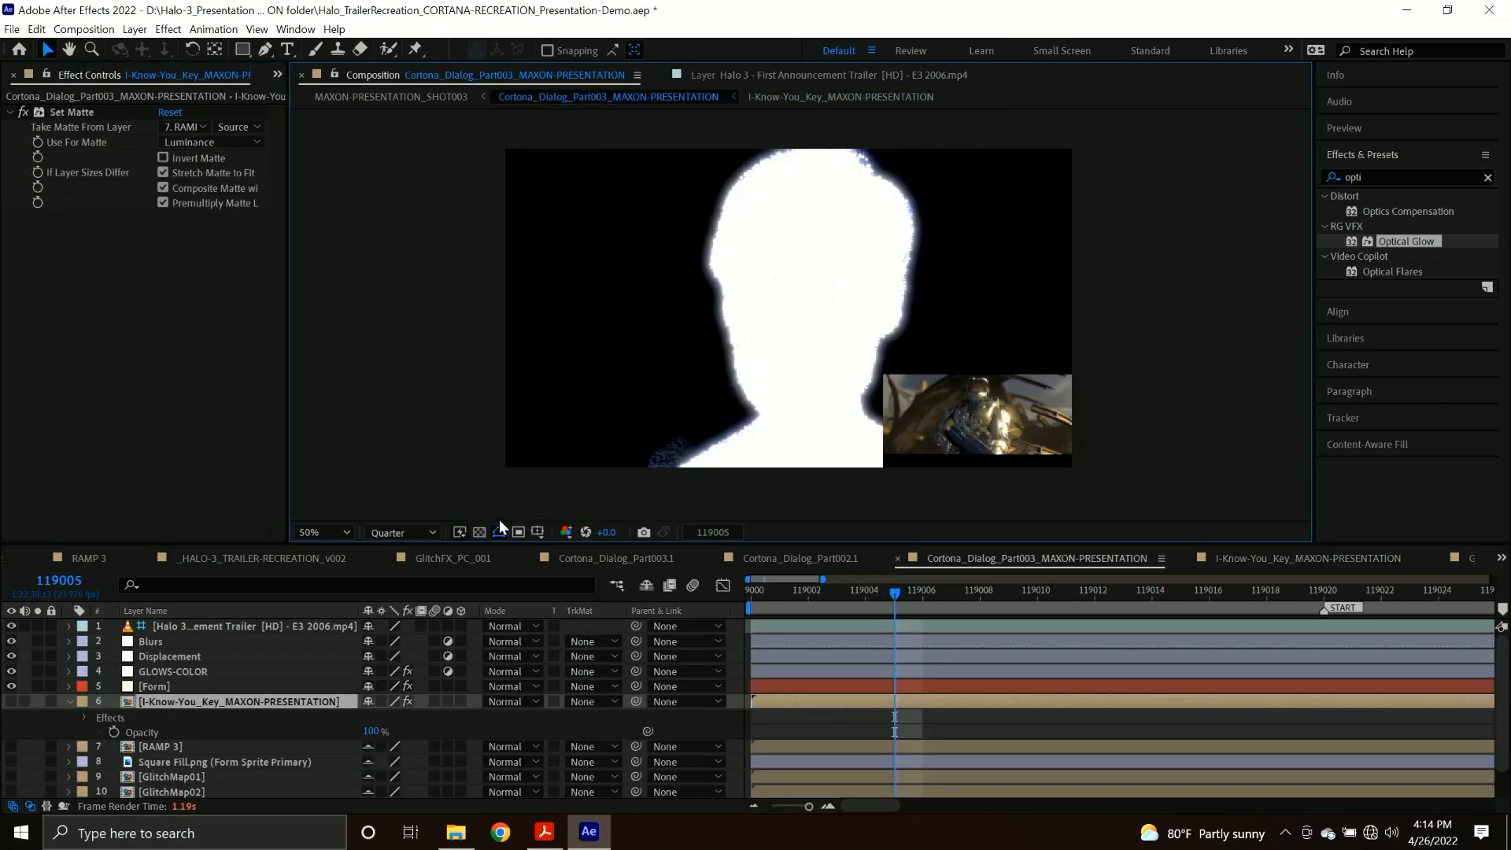
# Examine the effects on the Form, key and GLOWS-COLOR layers, comparing the image with Optical Glow switched off and on.
pyautogui.click(178, 687)
pyautogui.click(166, 700)
pyautogui.click(163, 688)
pyautogui.click(163, 699)
pyautogui.click(160, 686)
pyautogui.click(162, 672)
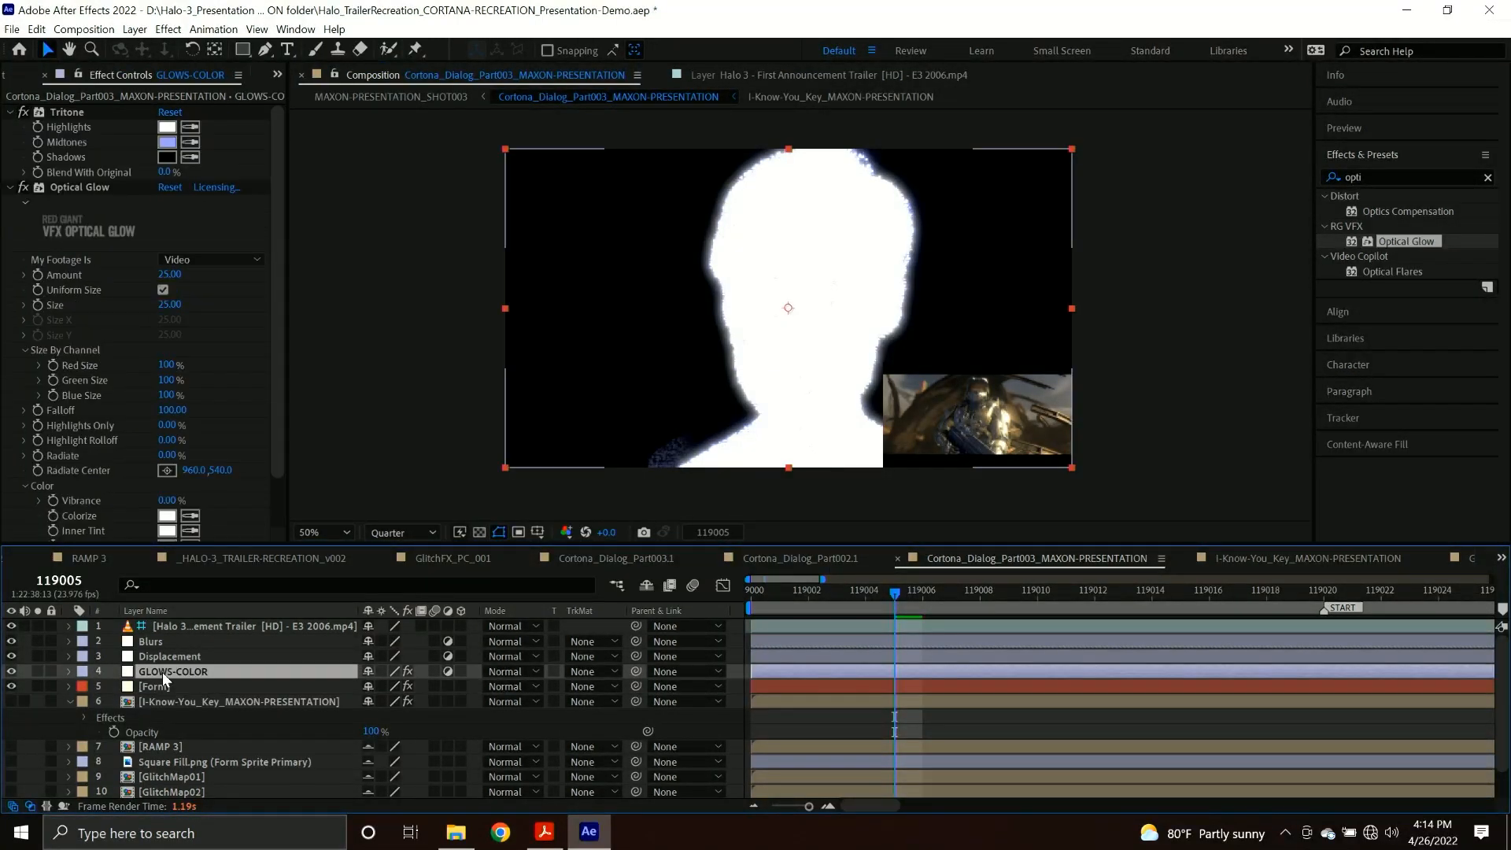
pyautogui.click(24, 189)
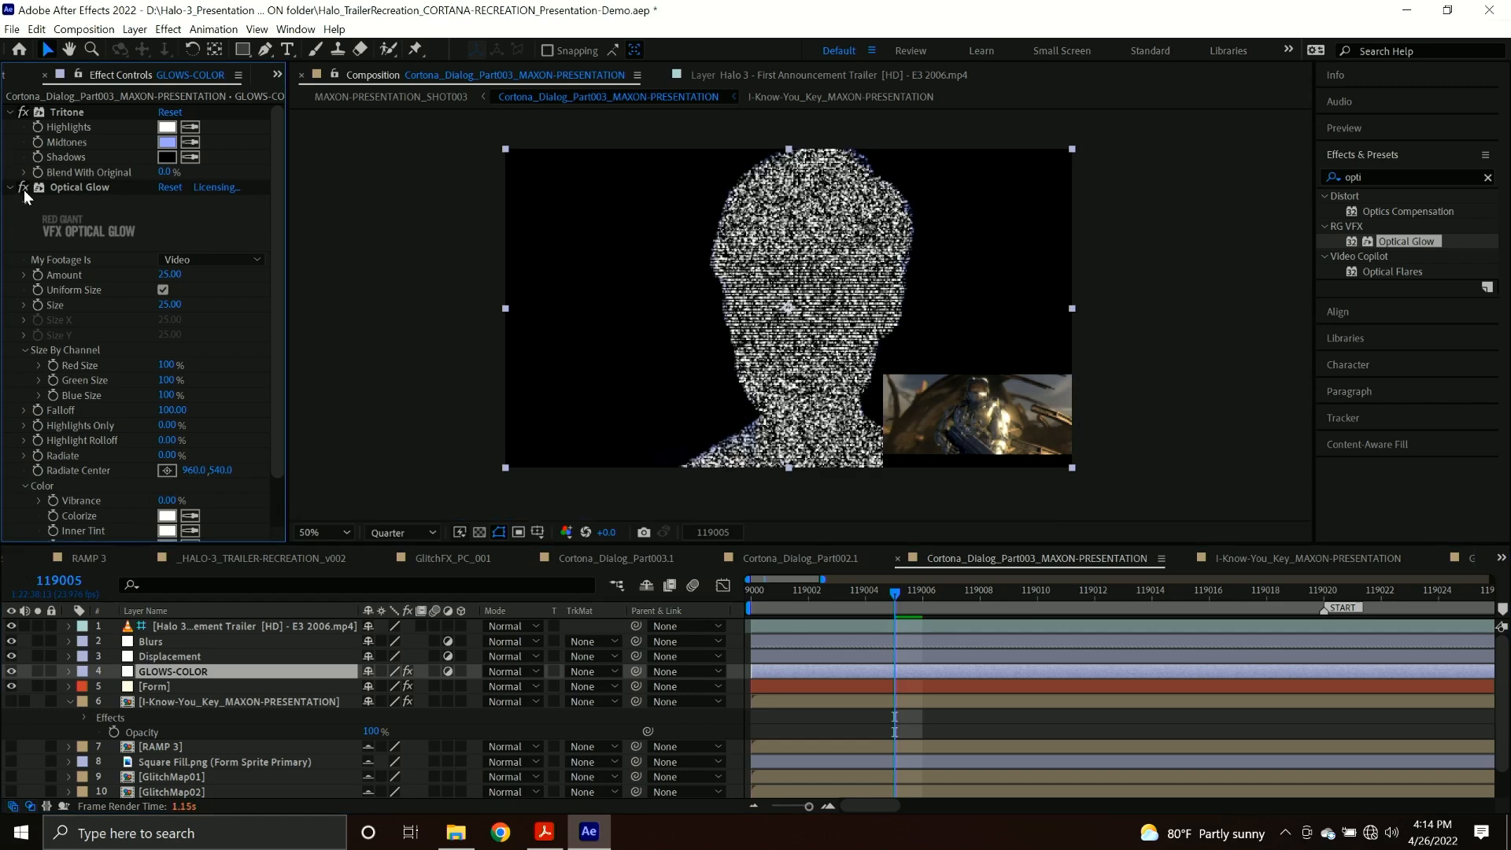
pyautogui.click(206, 704)
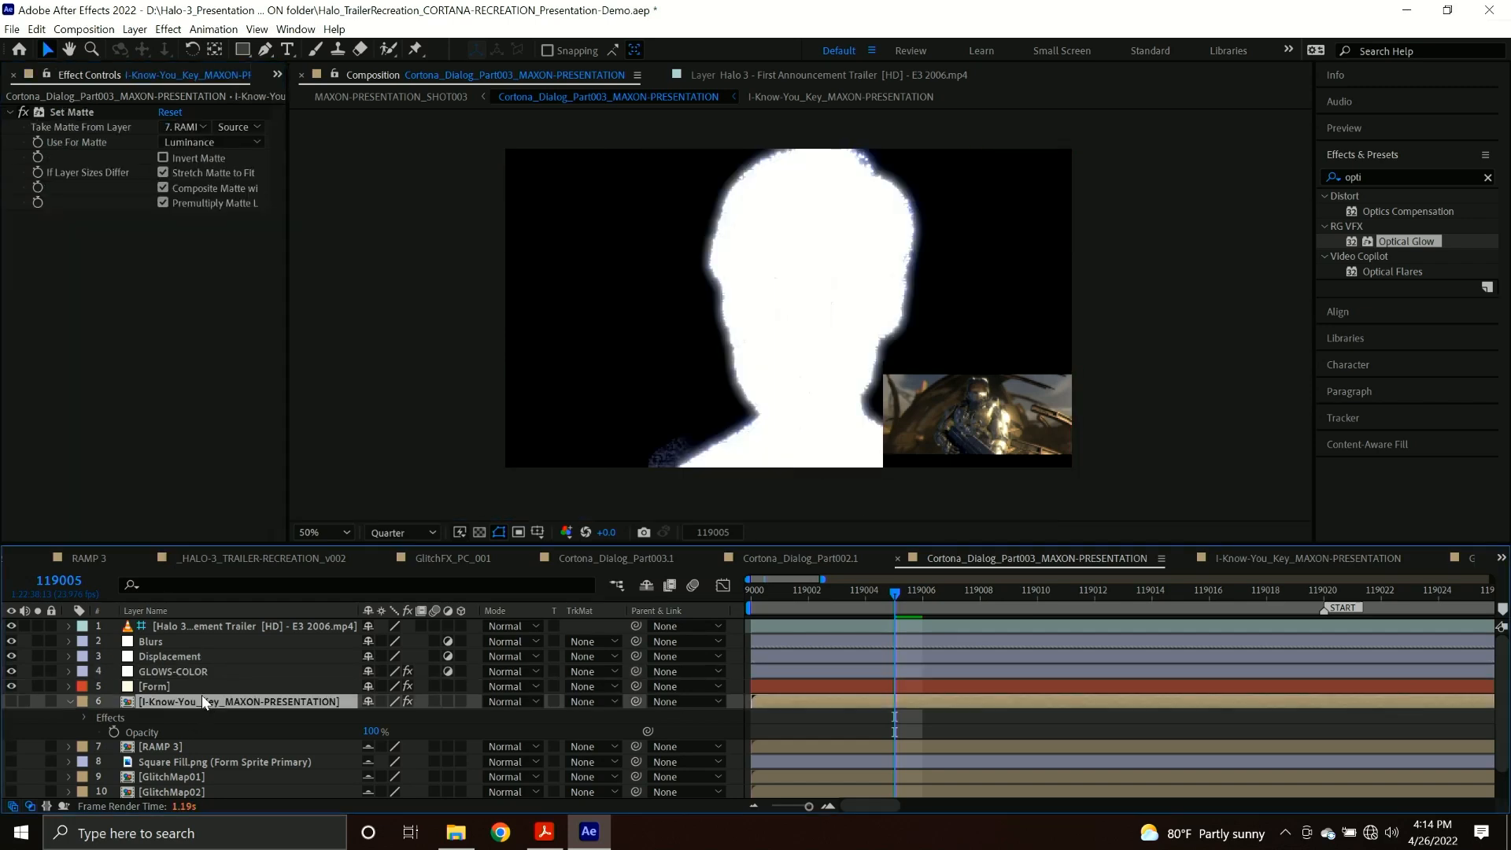
pyautogui.click(201, 687)
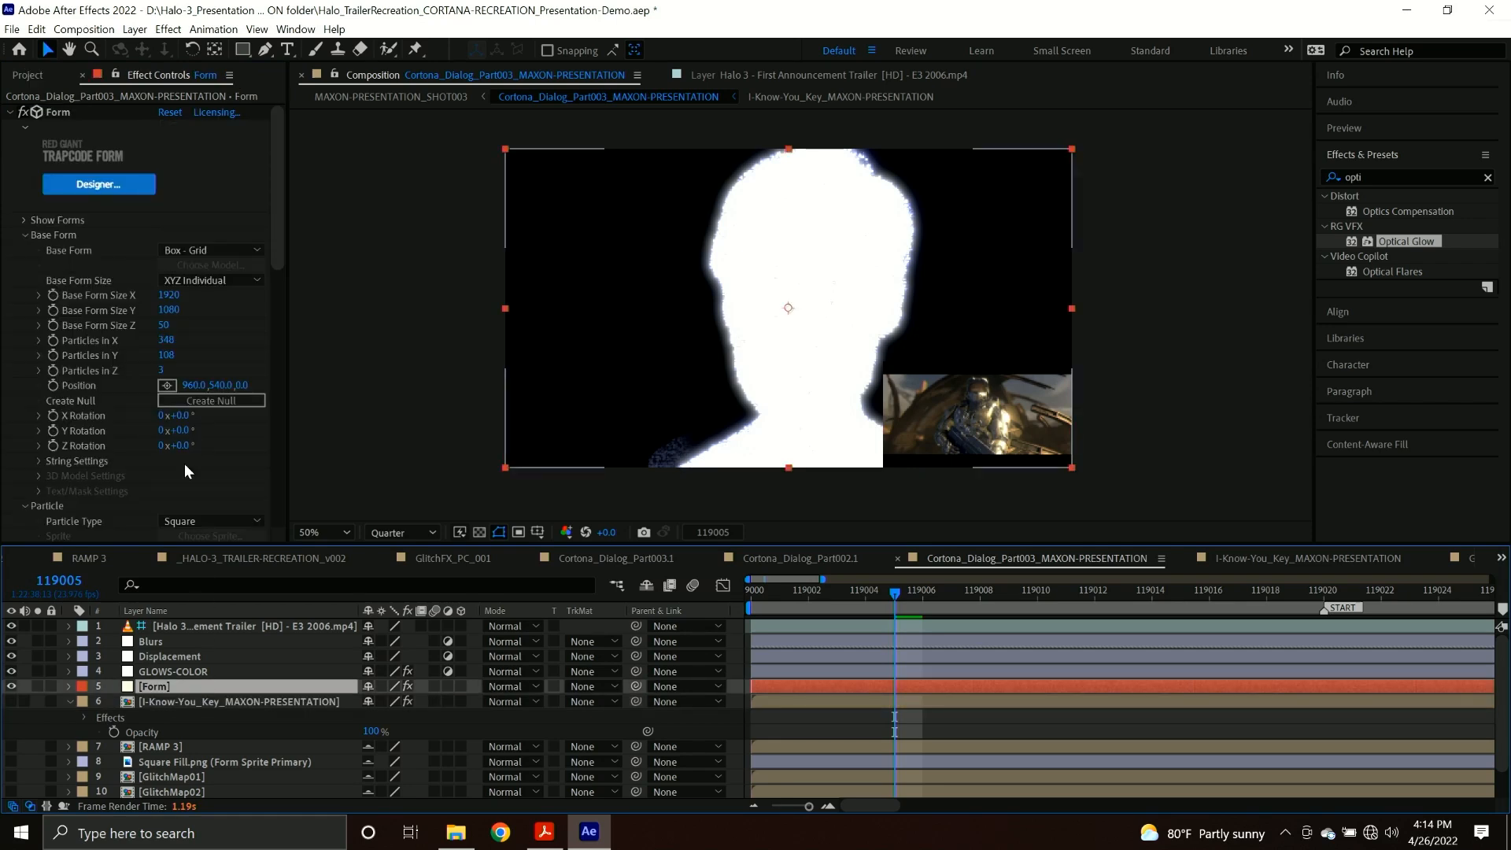
pyautogui.click(196, 675)
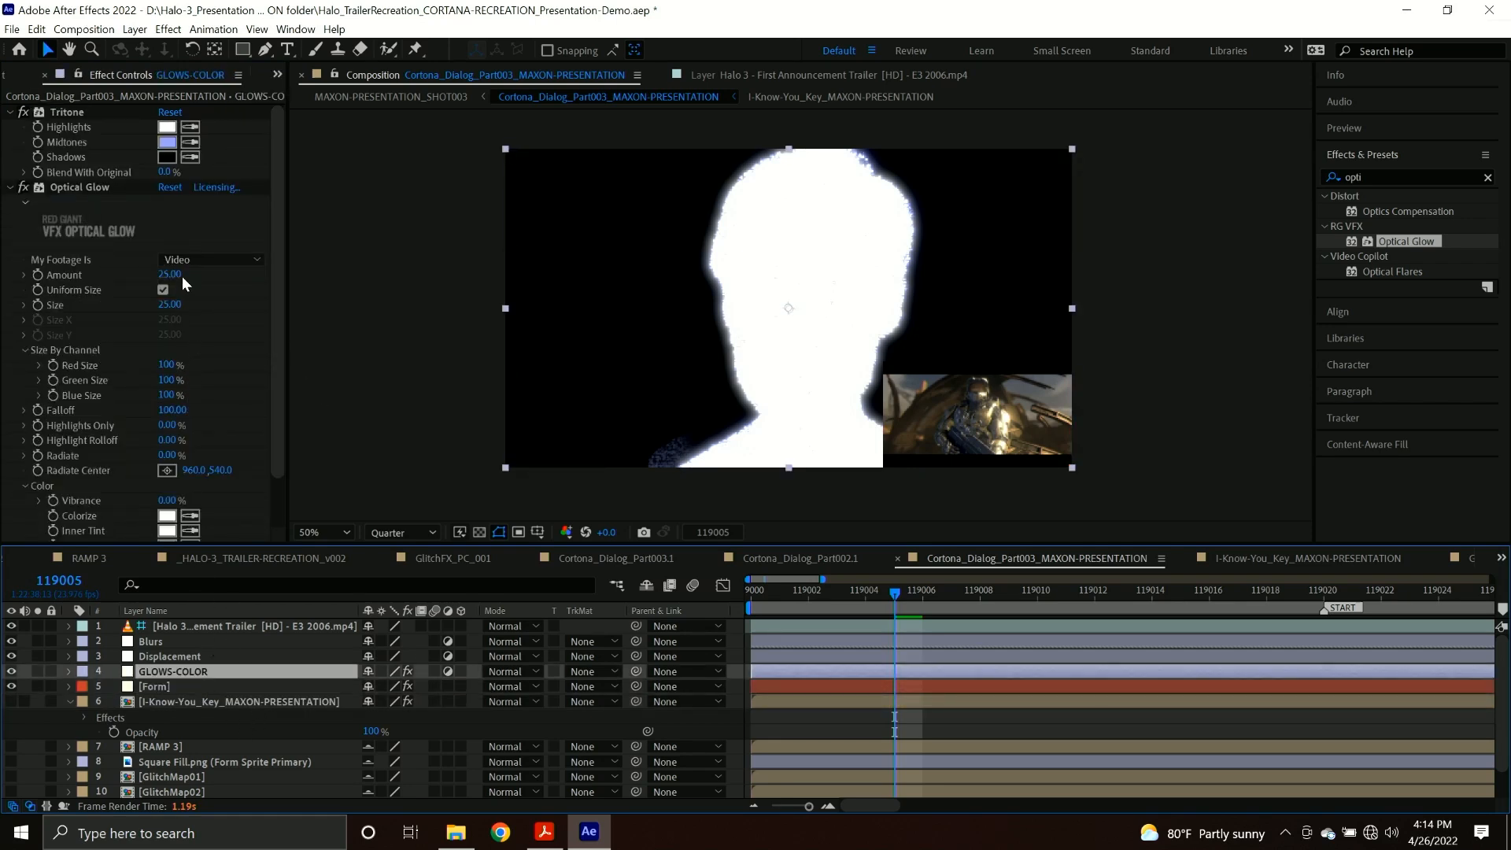
# Set Optical Glow's Highlights Only to 84%, Amount to 0 and Size to 39 on the GLOWS-COLOR layer.
pyautogui.scroll(-3, 133, 300)
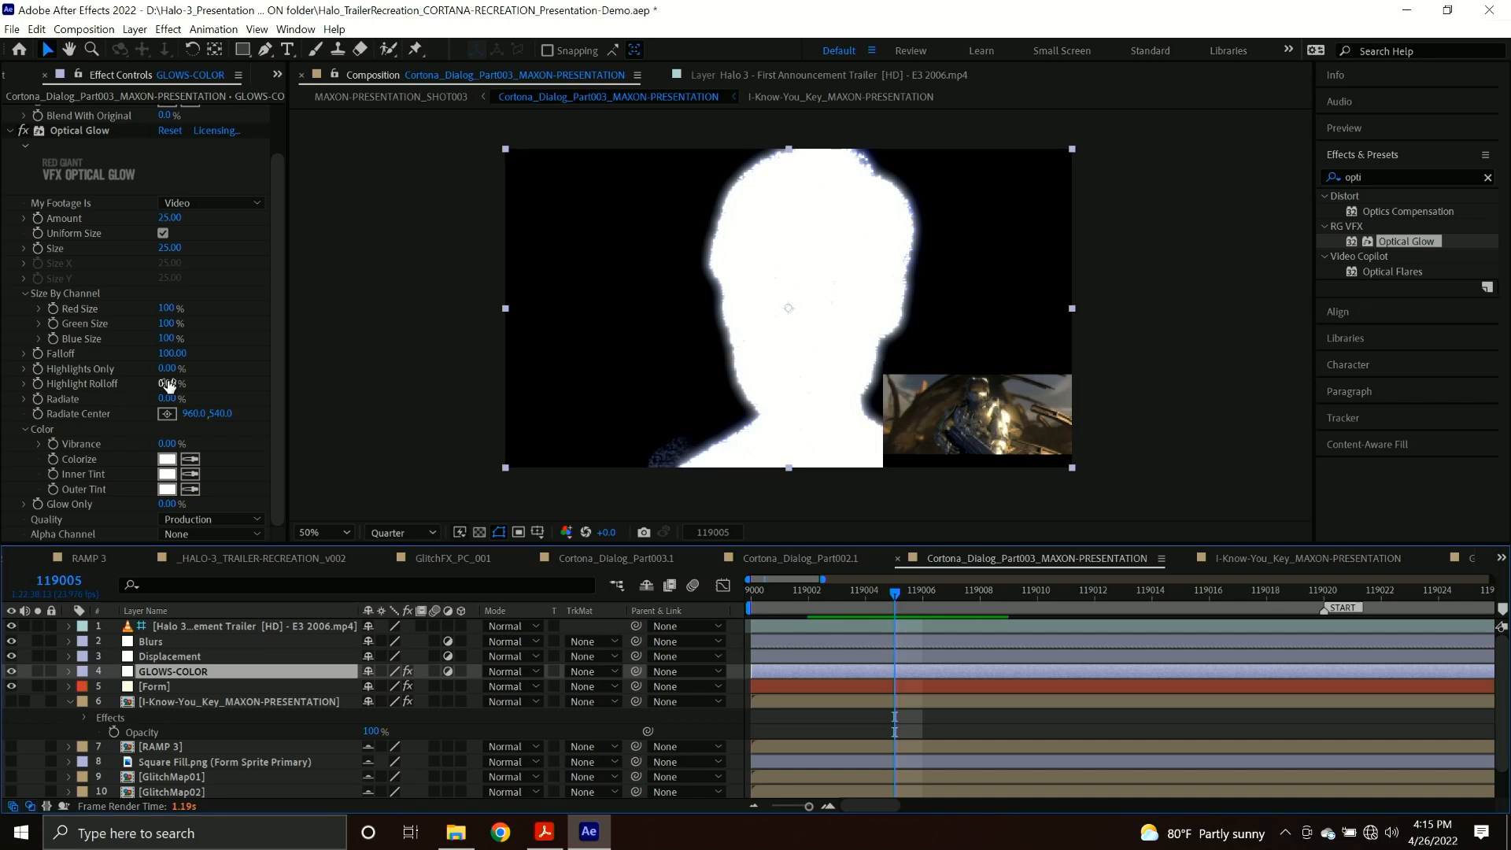
pyautogui.moveTo(172, 382); pyautogui.dragTo(252, 371)
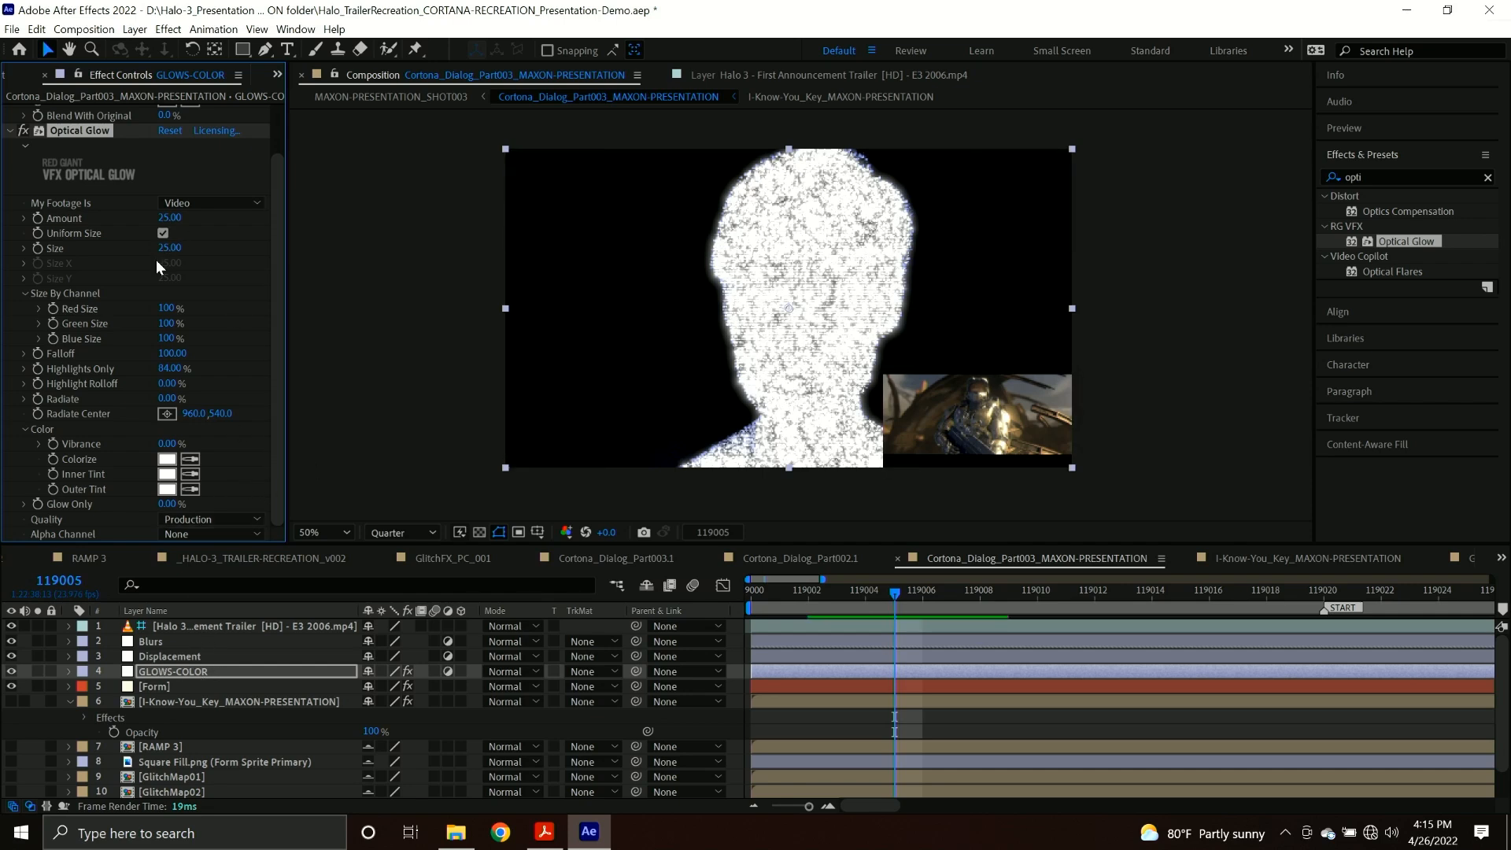
pyautogui.moveTo(171, 218); pyautogui.dragTo(194, 249)
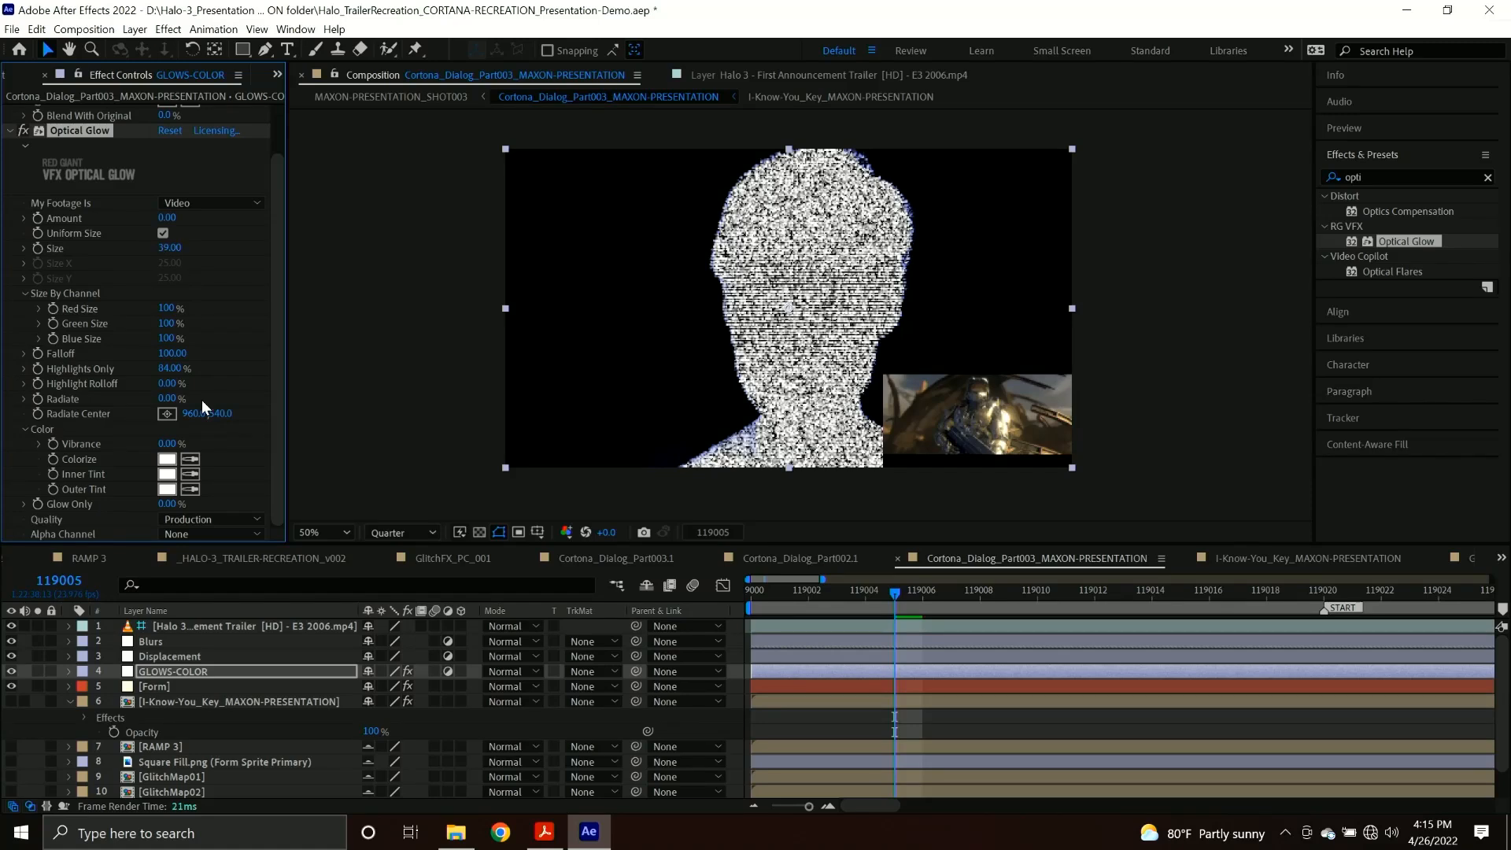
# Disable Optical Glow on the GLOWS-COLOR layer and check the effects on the Form, key and GLOWS-COLOR layers.
pyautogui.scroll(1, 148, 418)
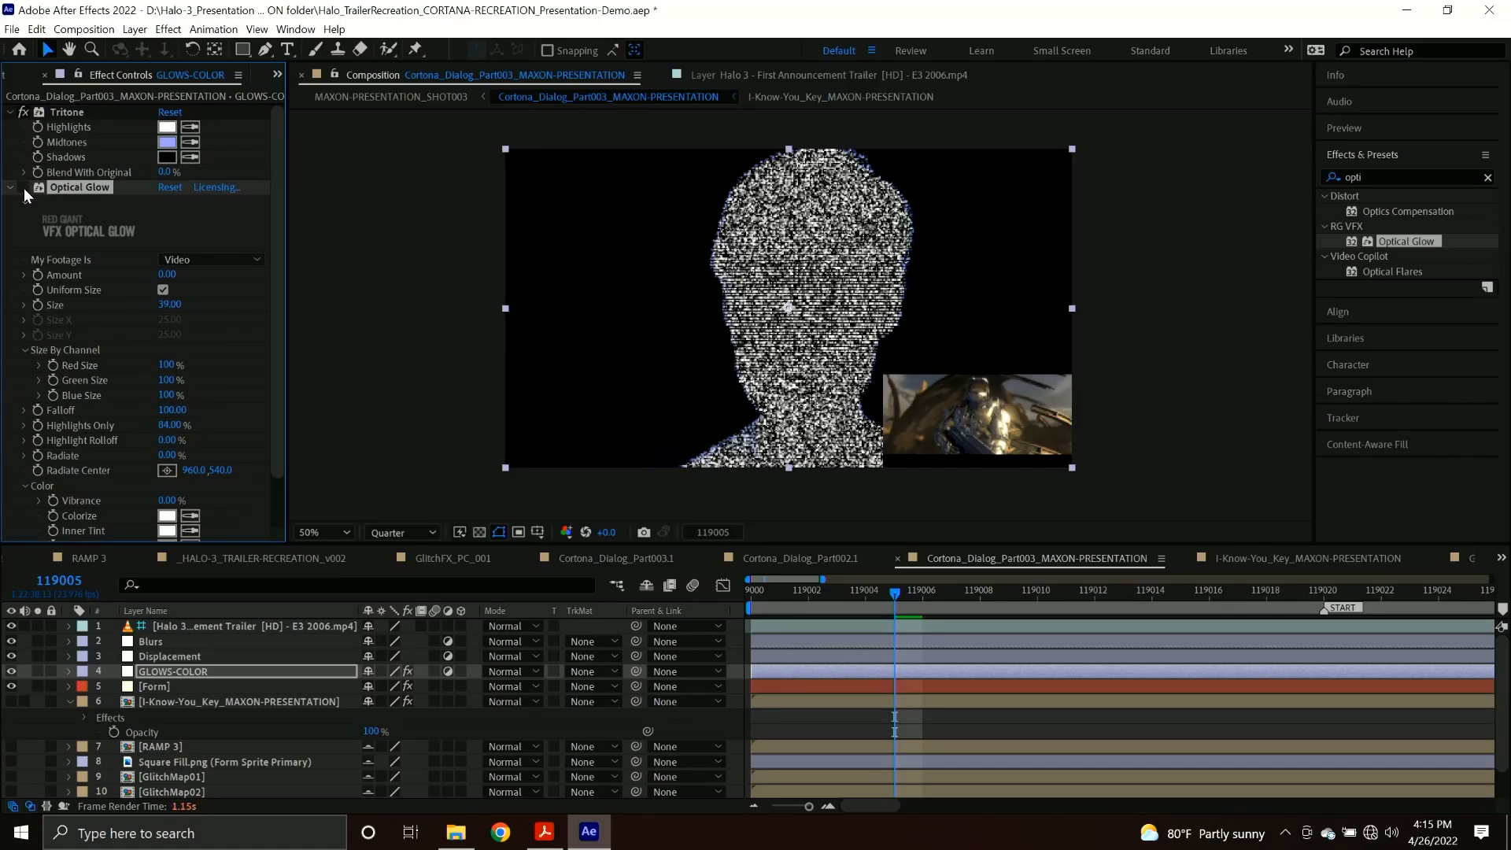
pyautogui.click(168, 687)
pyautogui.click(121, 699)
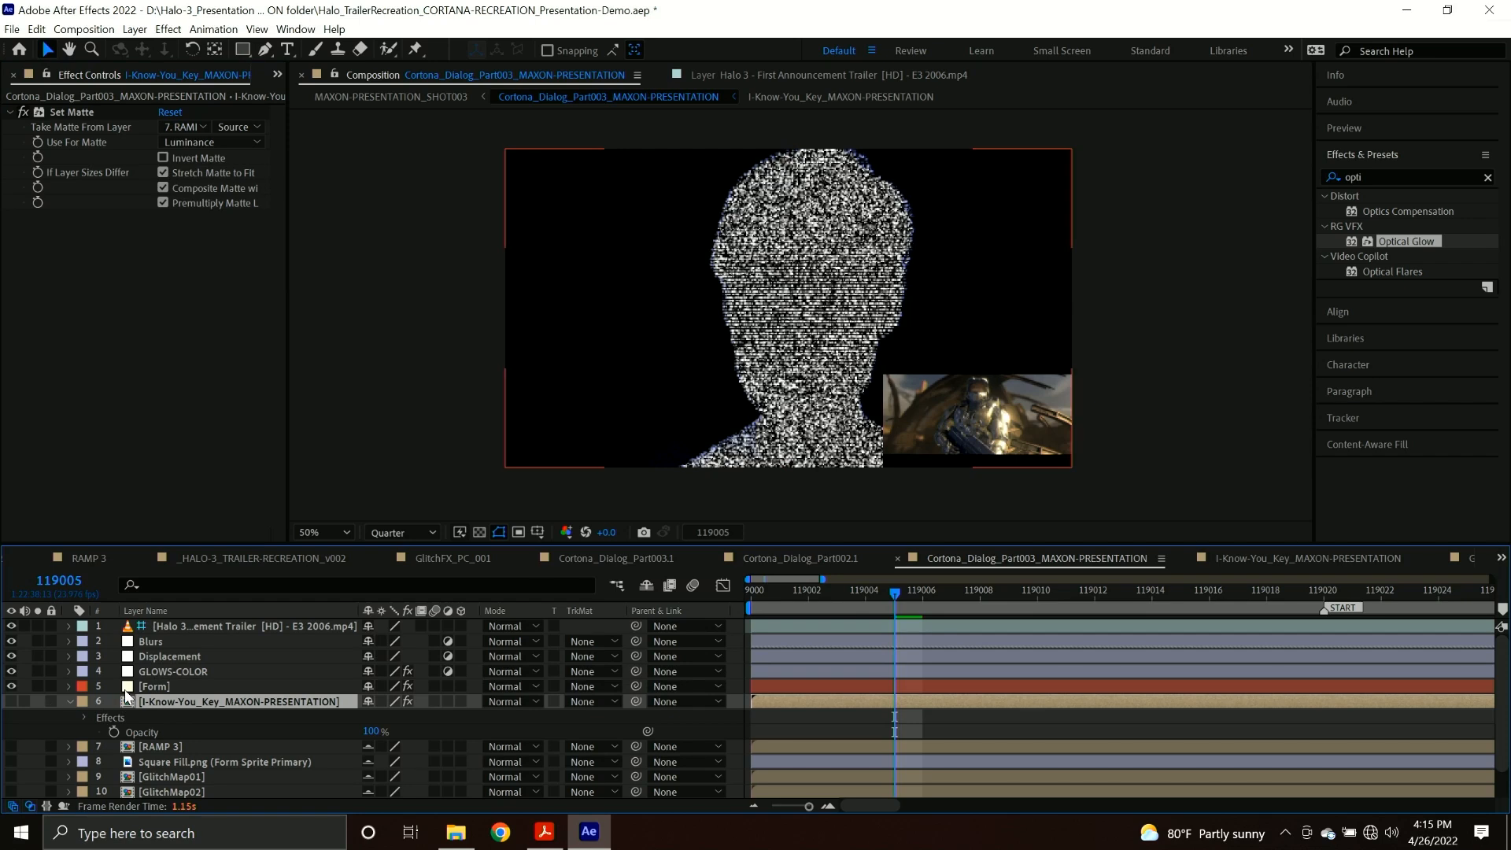
pyautogui.click(146, 686)
pyautogui.click(154, 673)
pyautogui.click(25, 116)
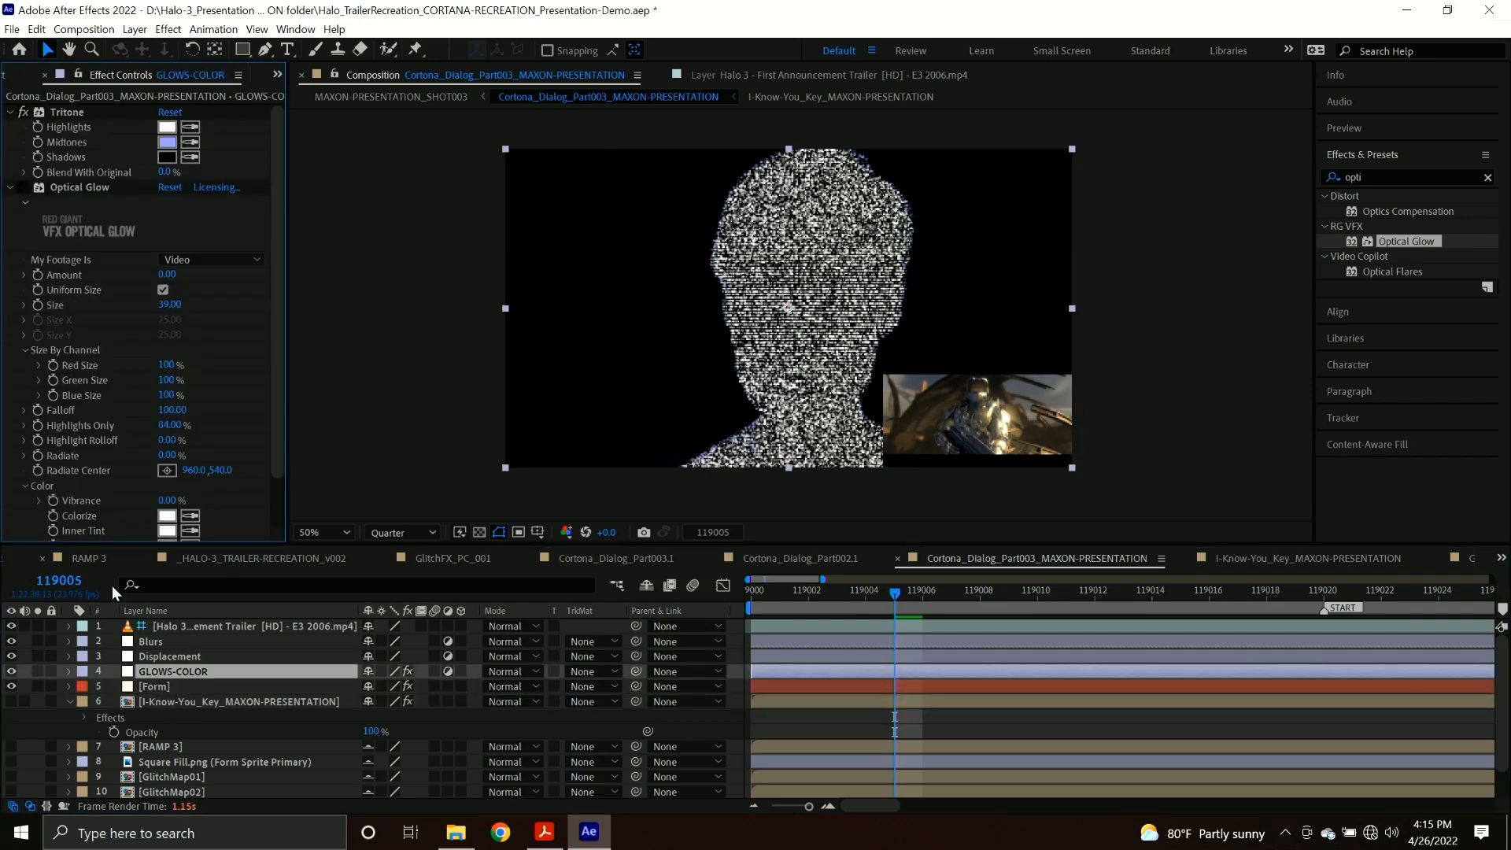
# Set the Form effect's particle Size to 2 and Size Random to 0%.
pyautogui.click(160, 688)
pyautogui.scroll(-8, 116, 350)
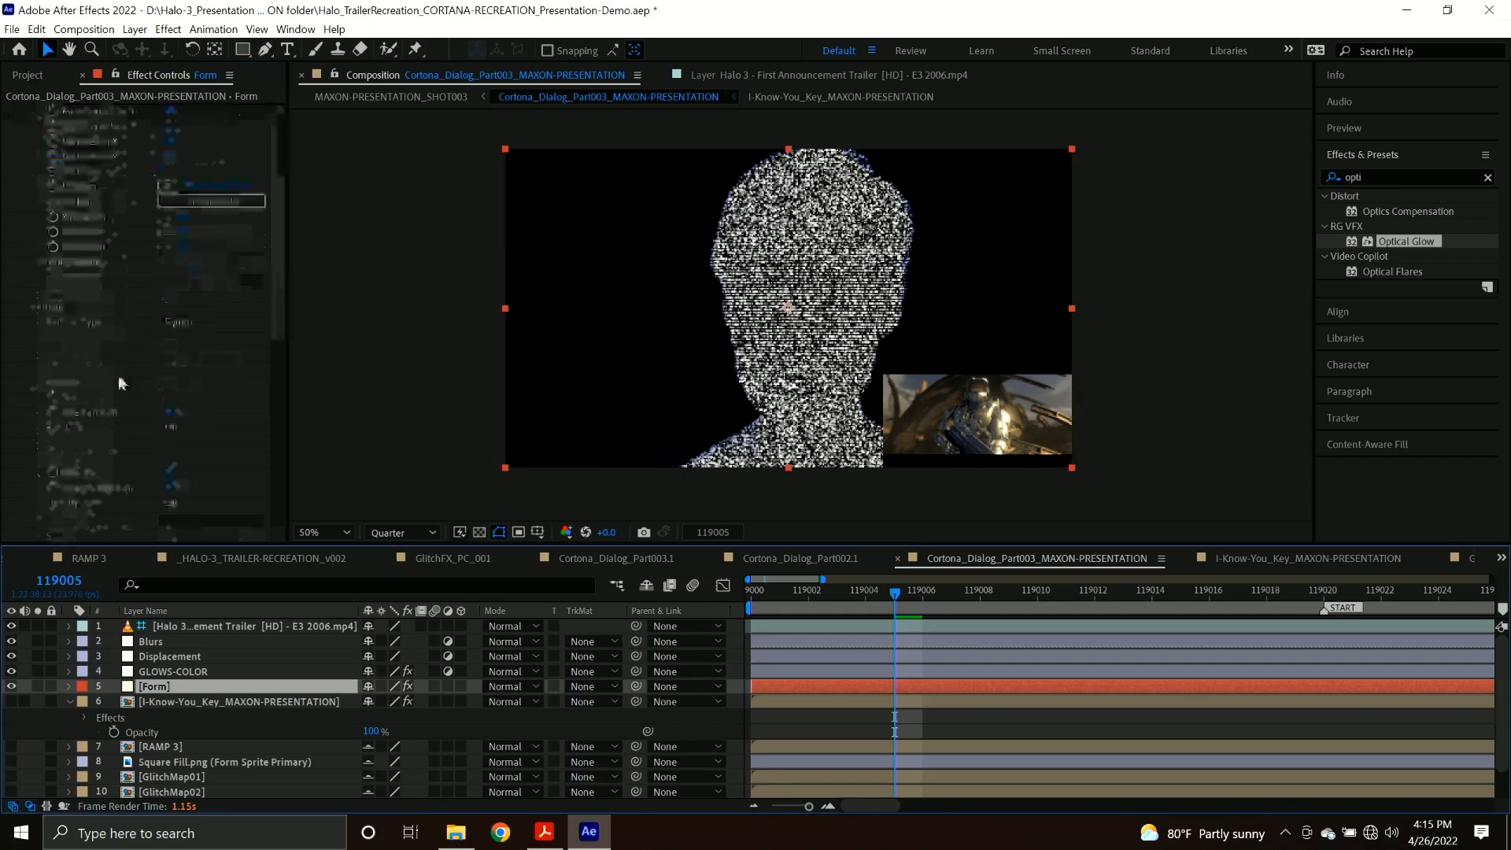
pyautogui.click(170, 292)
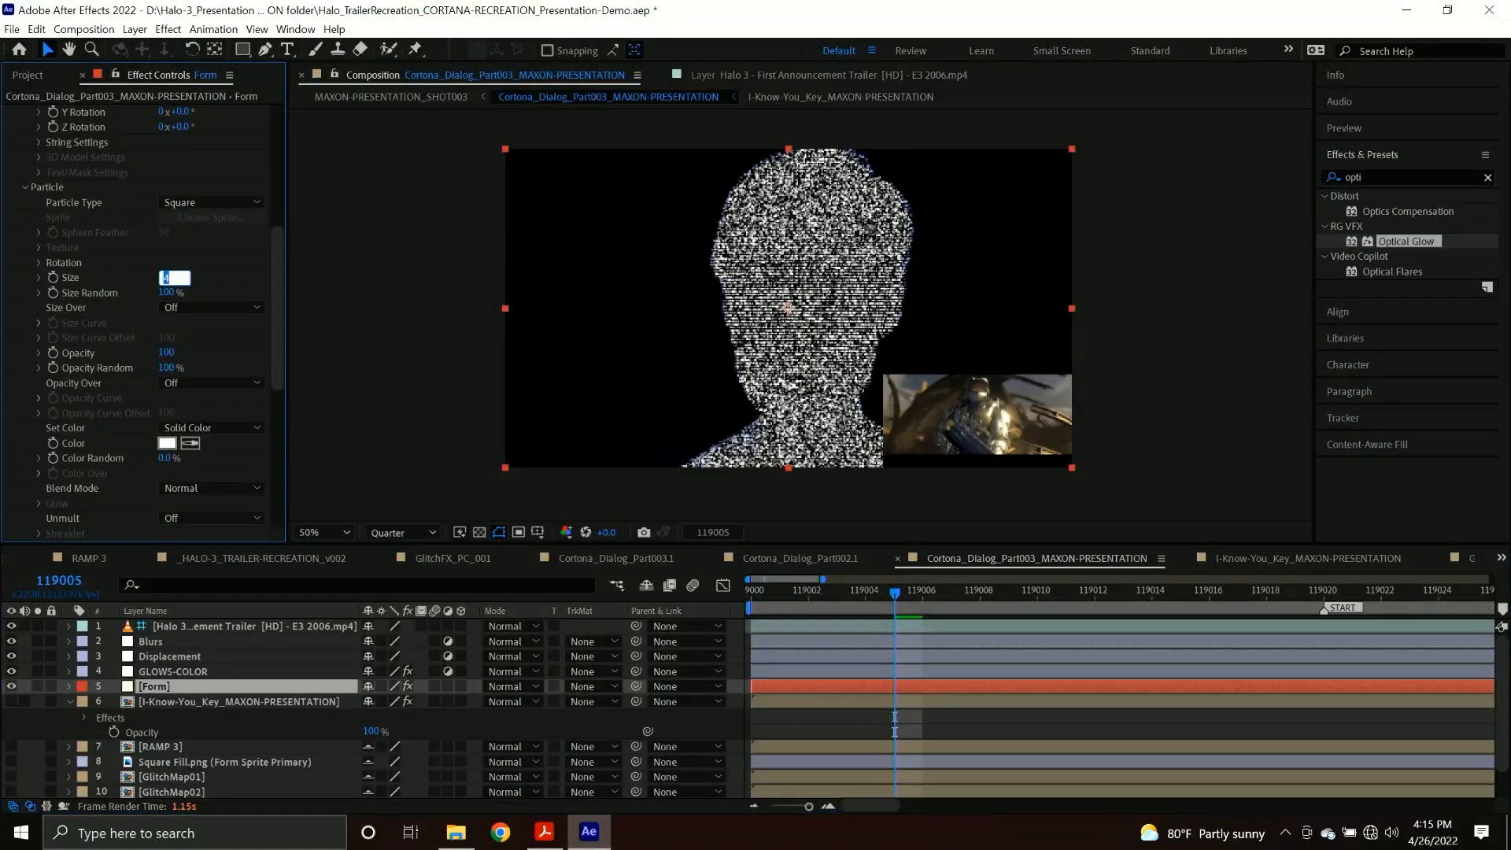
pyautogui.write('0')
pyautogui.press('Return')
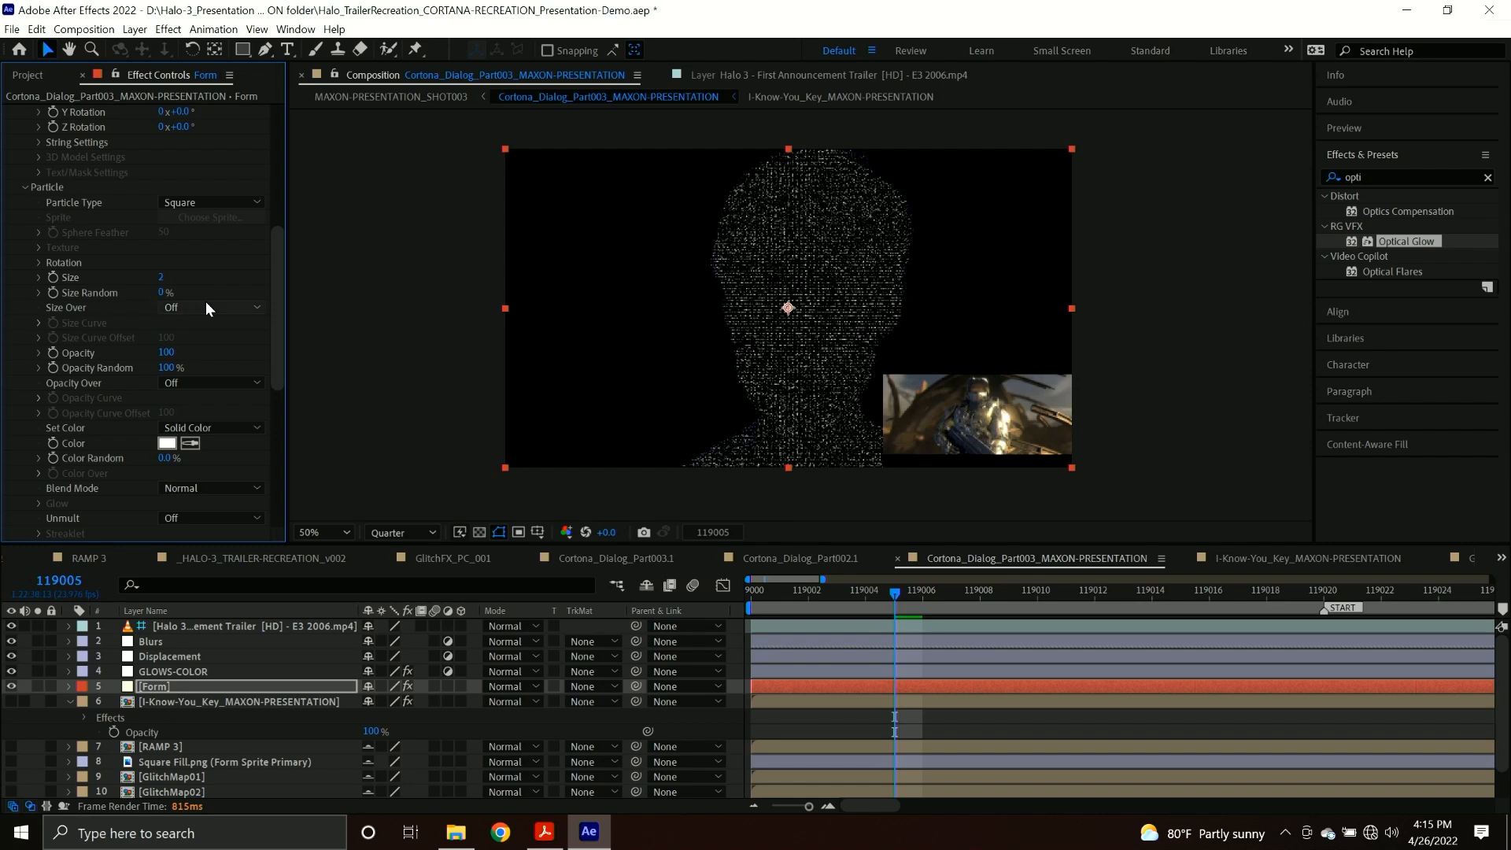
# Set the Form effect's particle Opacity Random to 0%.
pyautogui.click(168, 367)
pyautogui.press('BackSpace')
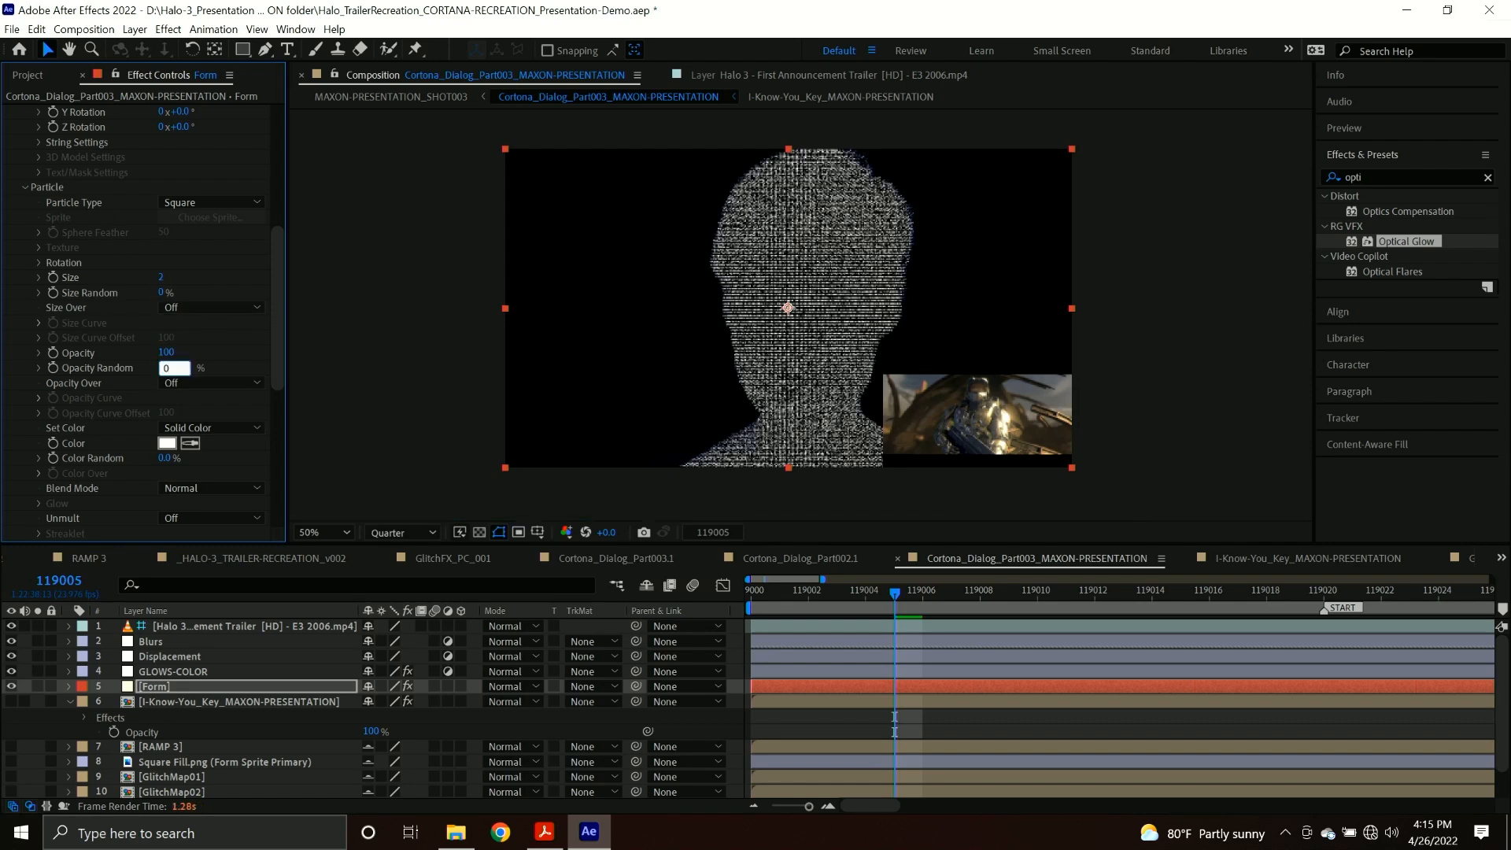
pyautogui.write('0')
pyautogui.press('Return')
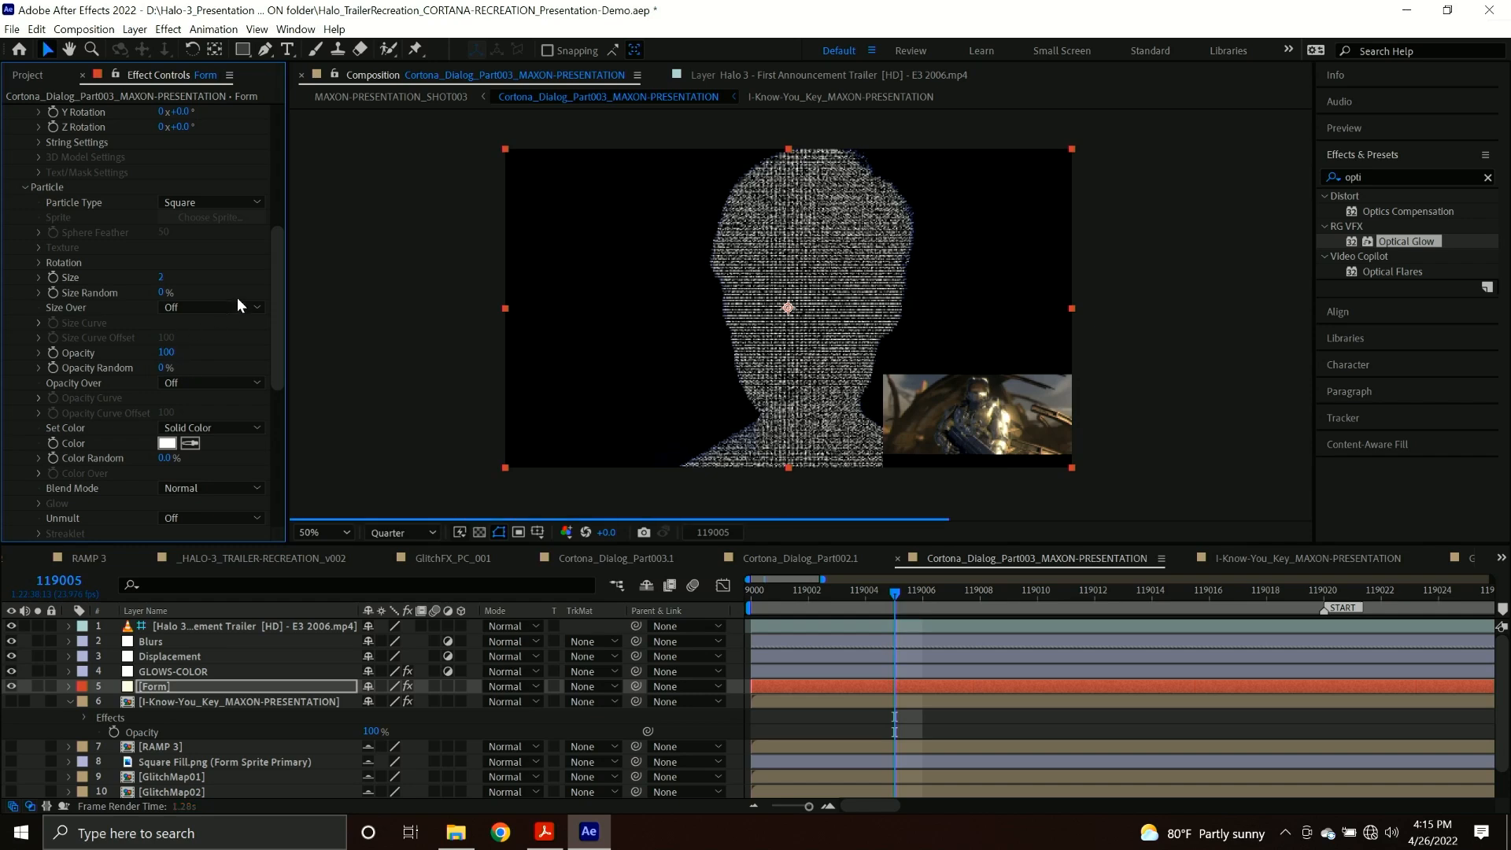
# Set Primatte Keyer's Show option to Comp on C3550.MP4 in the key precomp and return to the Part003 composition.
pyautogui.doubleClick(171, 703)
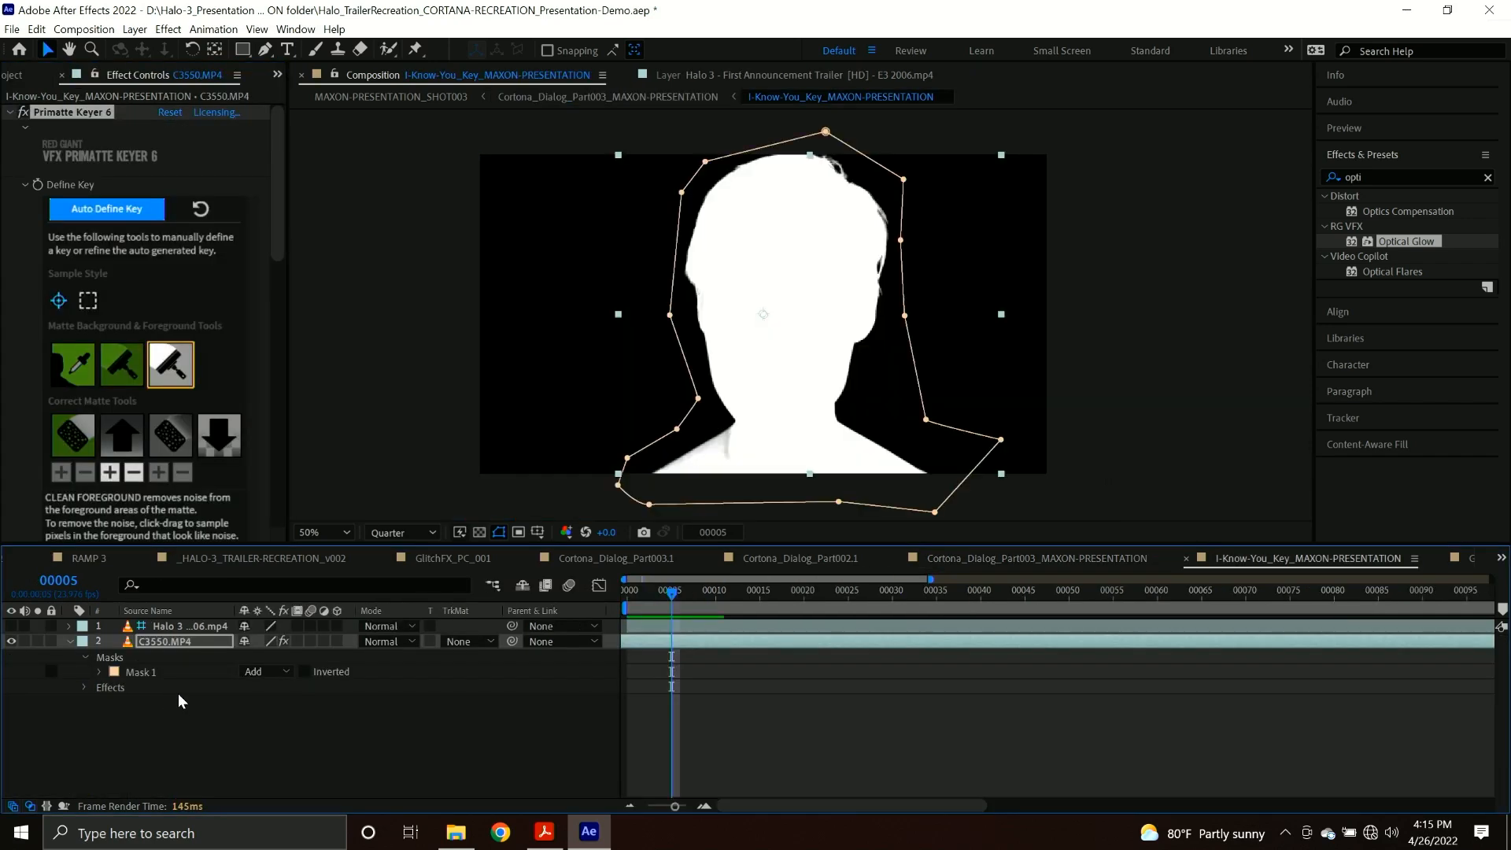
pyautogui.scroll(-3, 145, 353)
pyautogui.scroll(-5, 144, 353)
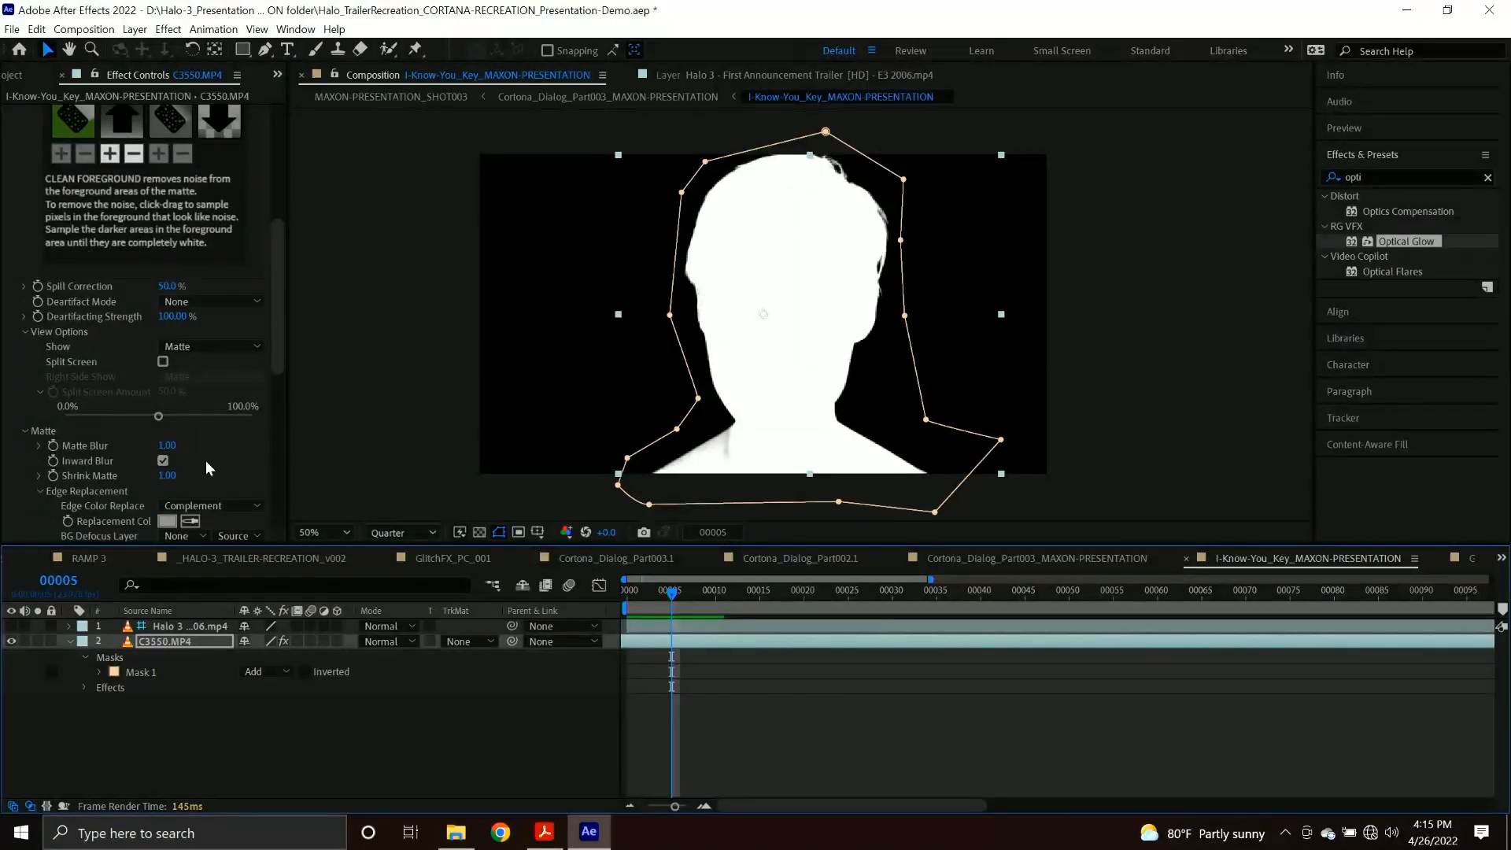
pyautogui.scroll(-2, 116, 394)
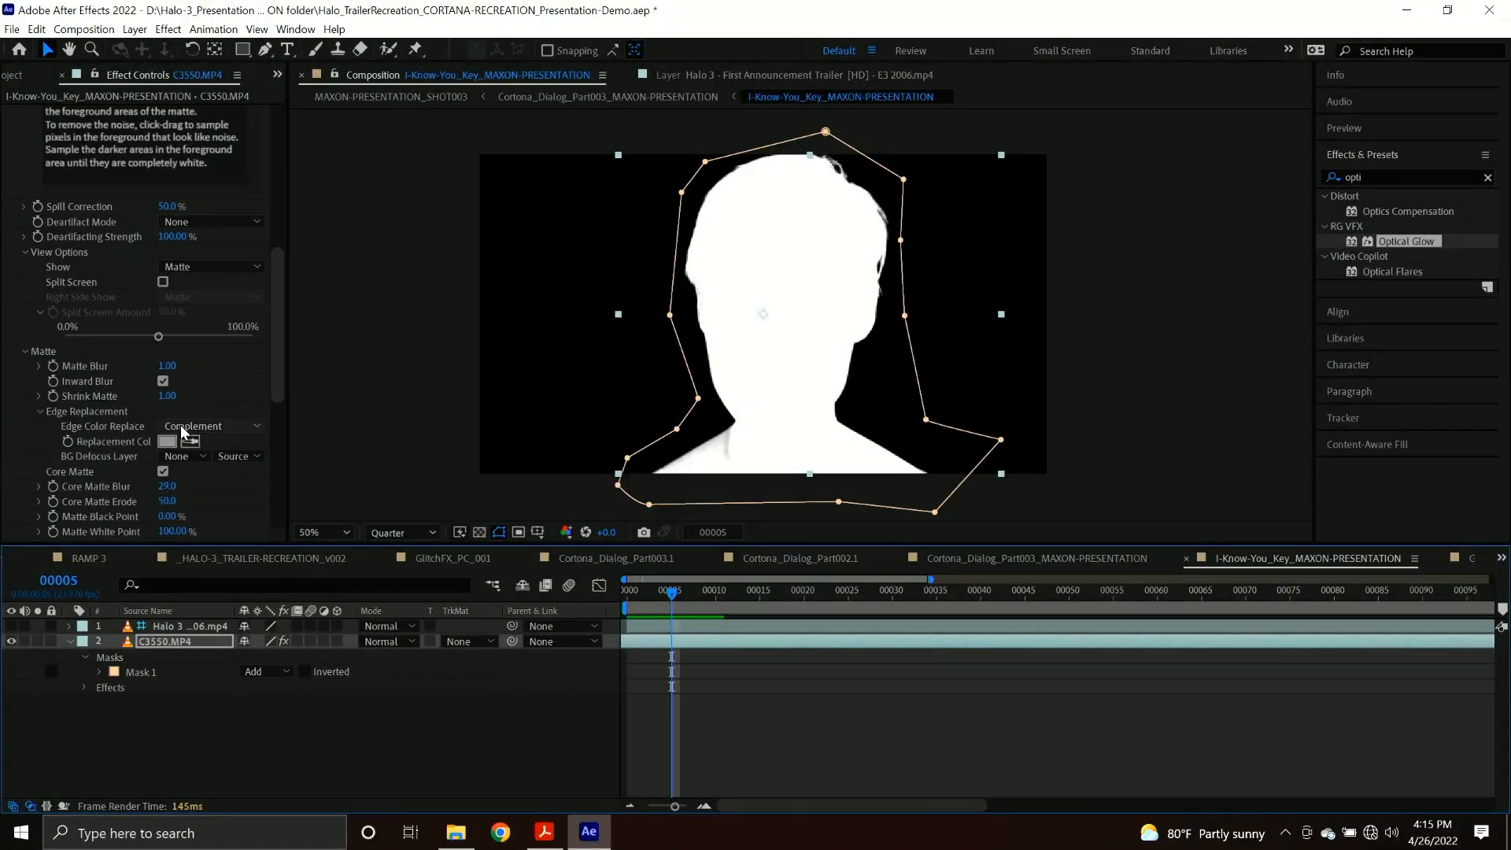
pyautogui.scroll(2, 192, 297)
pyautogui.click(202, 347)
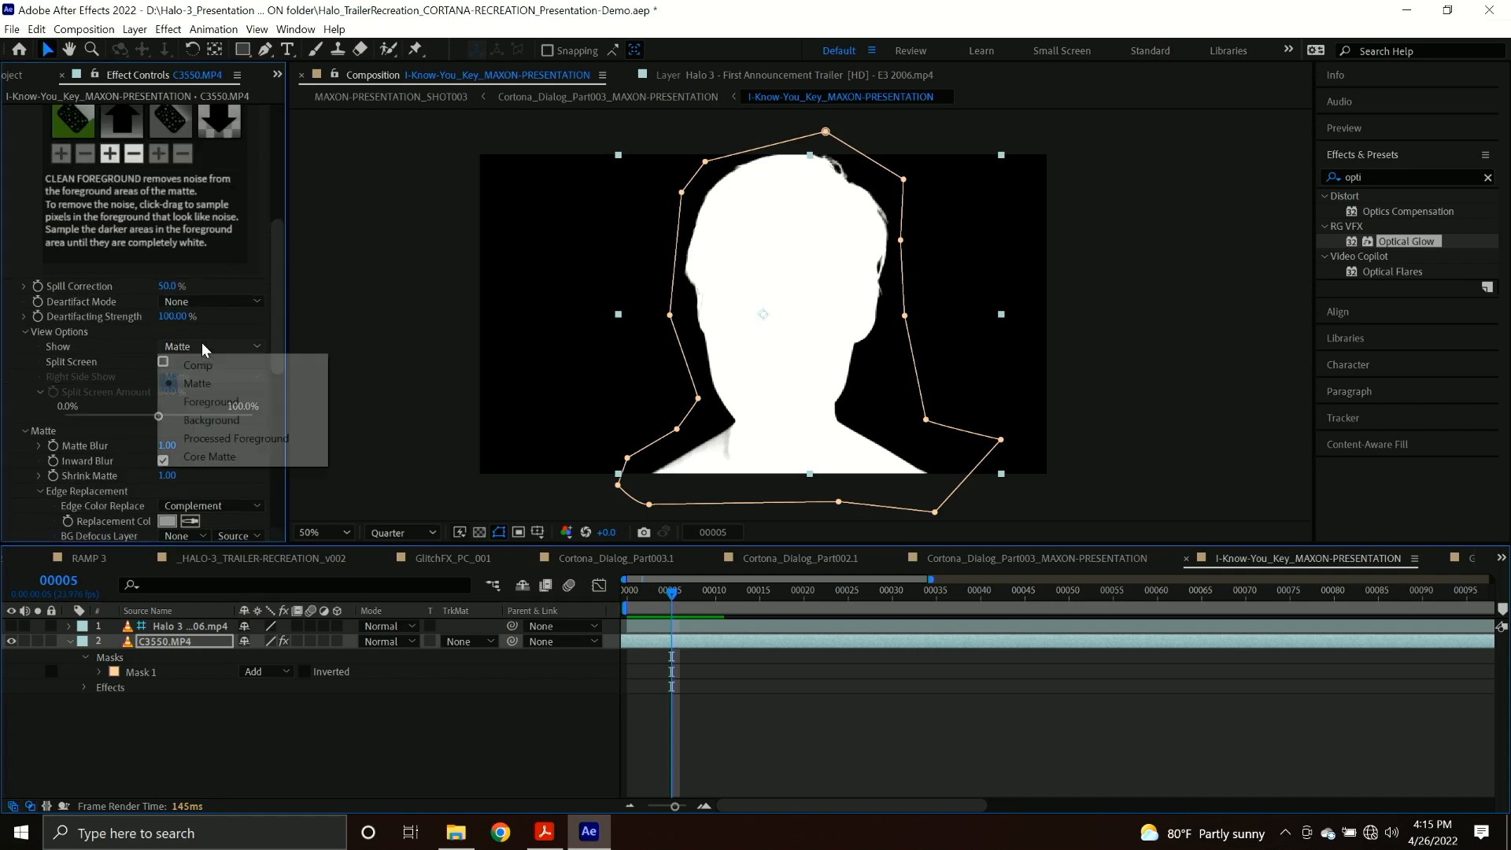
pyautogui.click(197, 365)
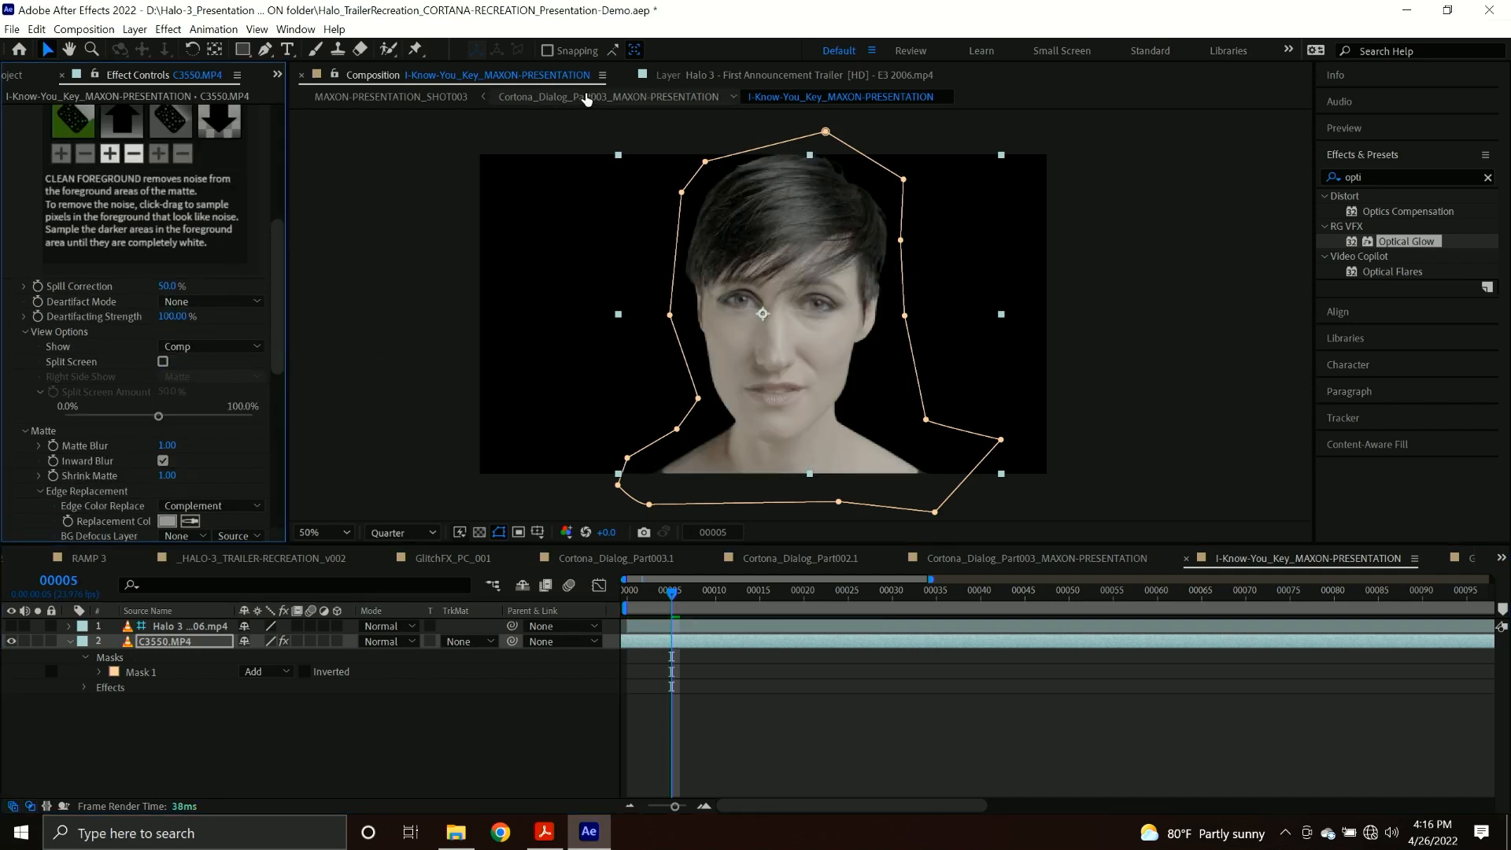
pyautogui.click(598, 96)
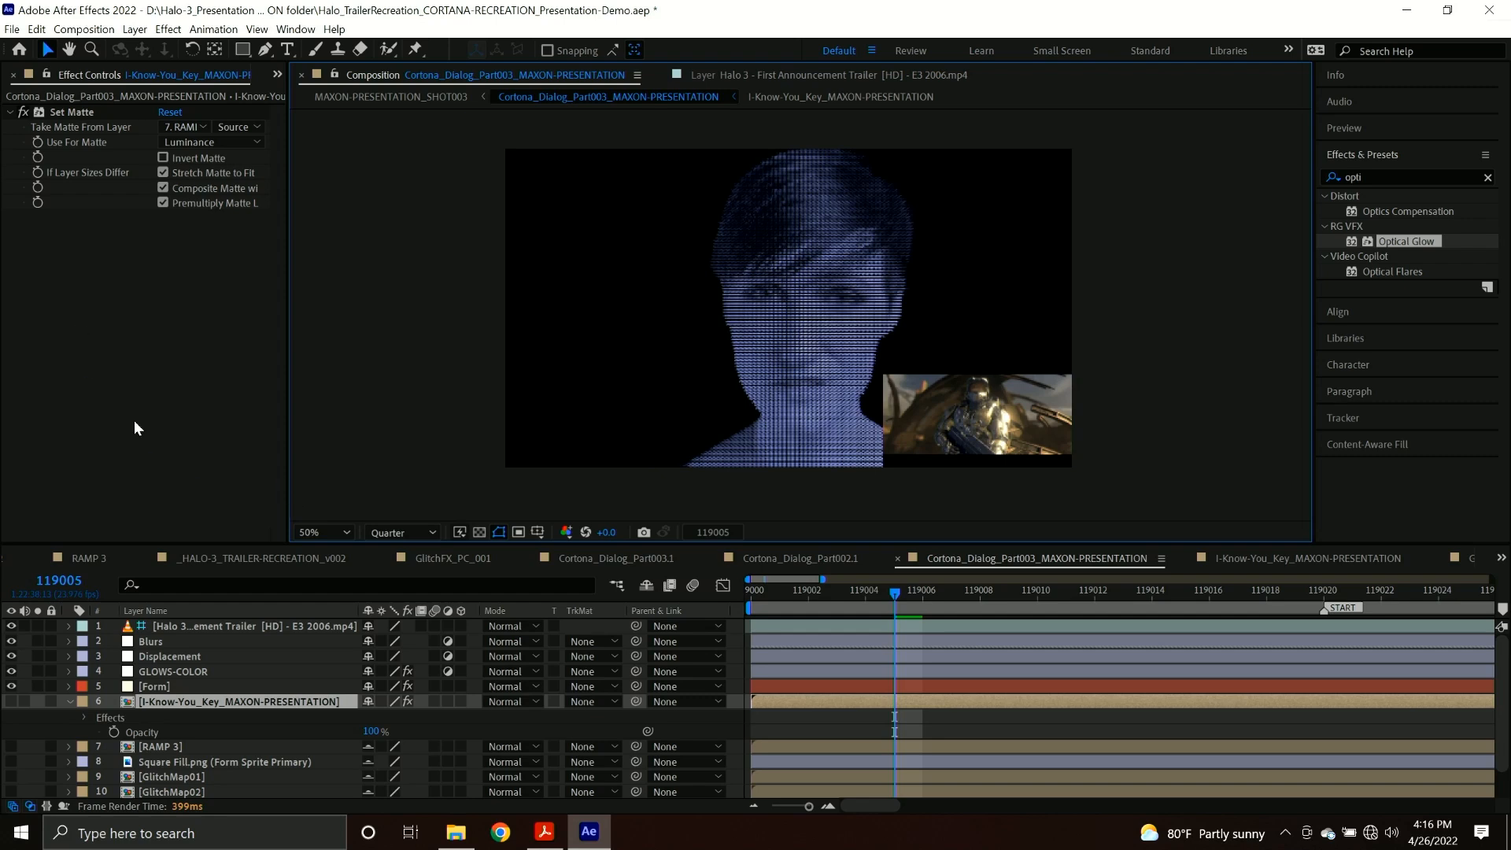
# Enable Optical Glow on the GLOWS-COLOR layer and set its Amount to 18 and Highlights Only to 47%.
pyautogui.click(172, 683)
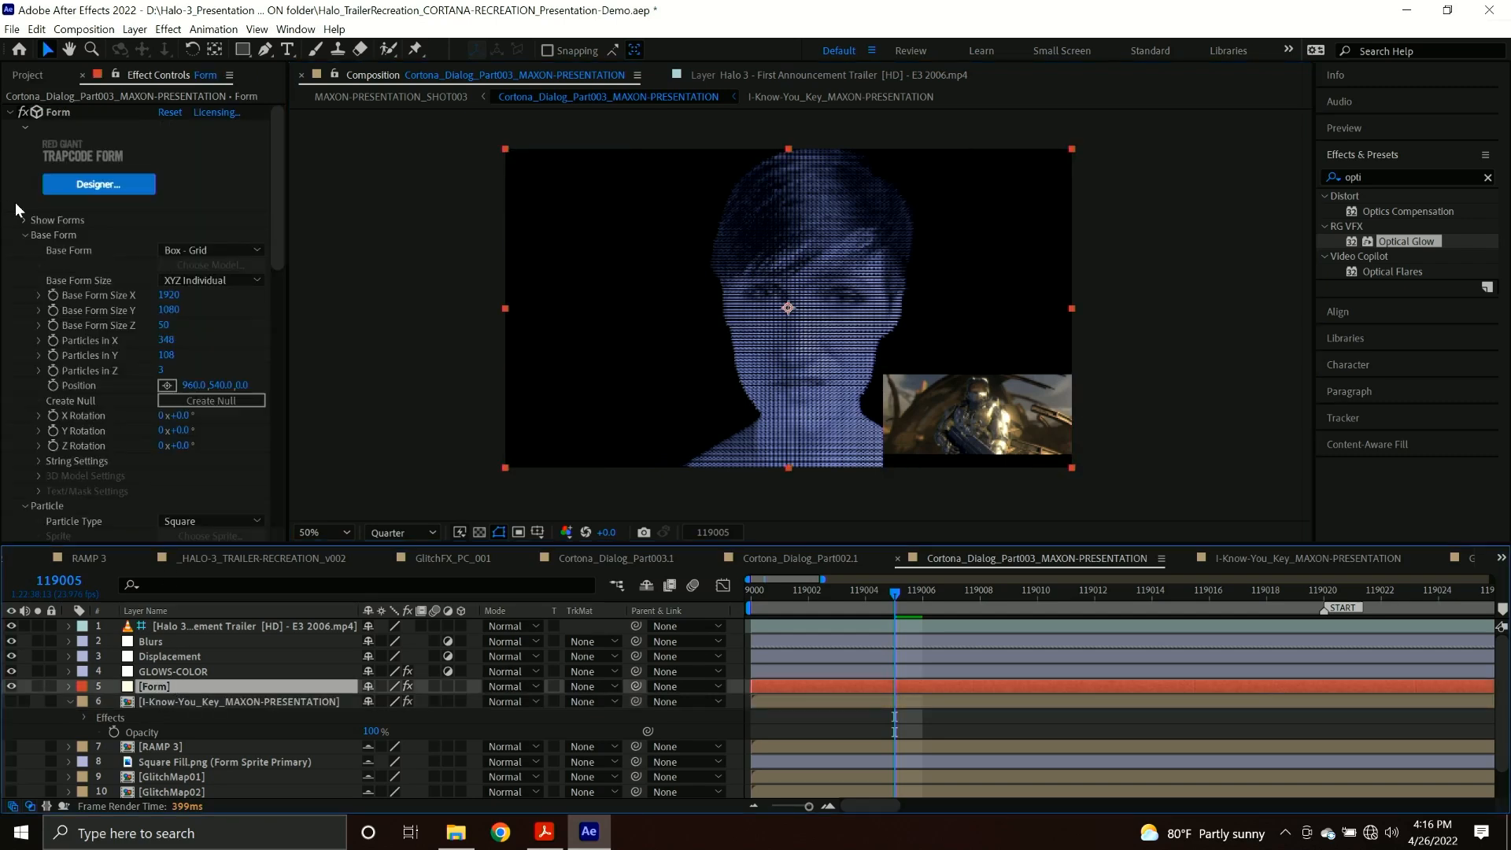
pyautogui.scroll(-1, 16, 202)
pyautogui.click(173, 669)
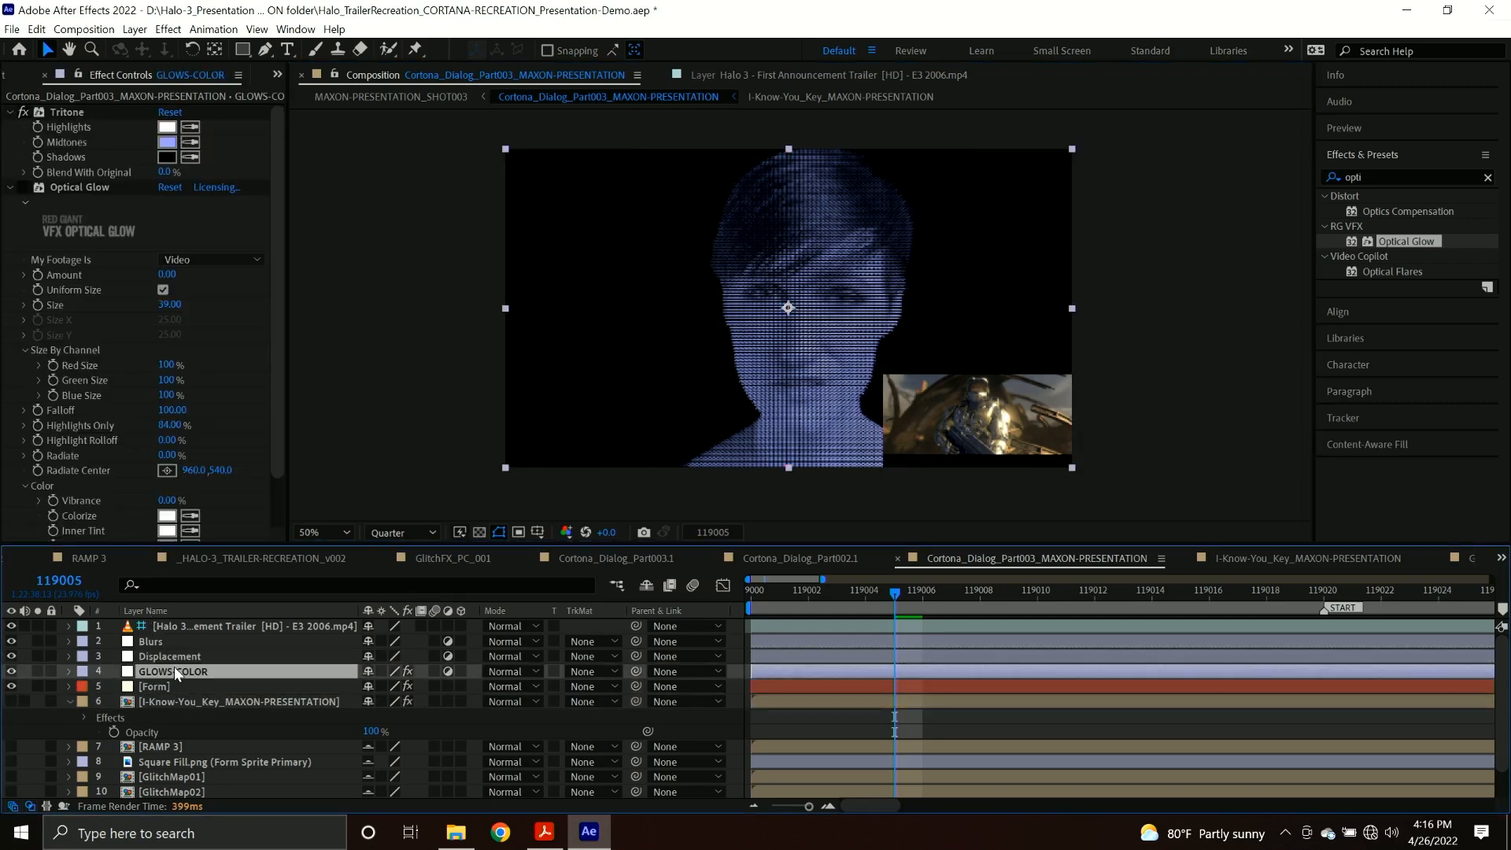
pyautogui.click(24, 188)
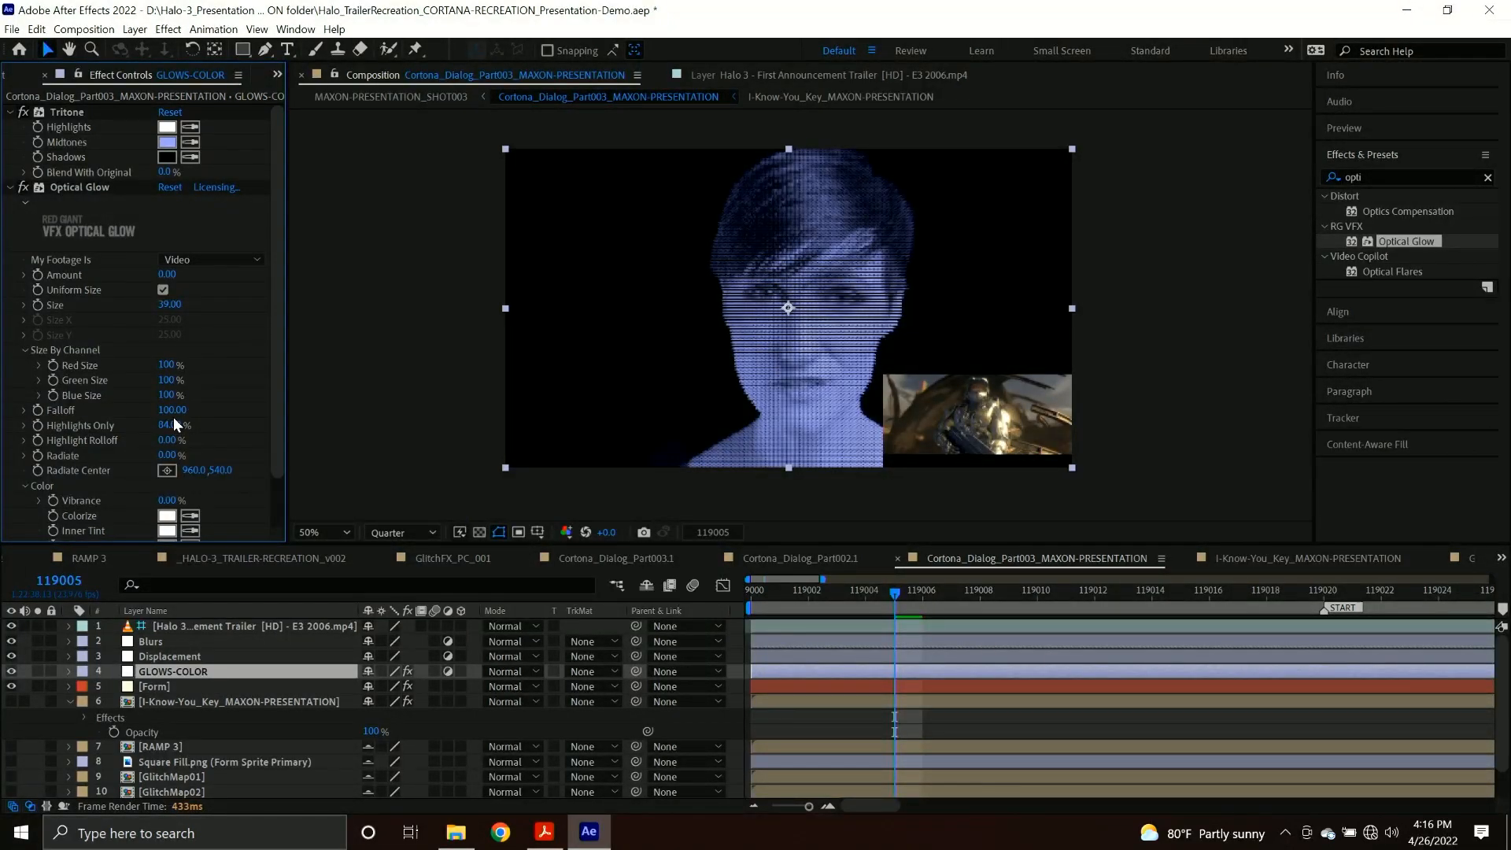
pyautogui.moveTo(174, 425); pyautogui.dragTo(115, 424)
pyautogui.moveTo(170, 275); pyautogui.dragTo(183, 317)
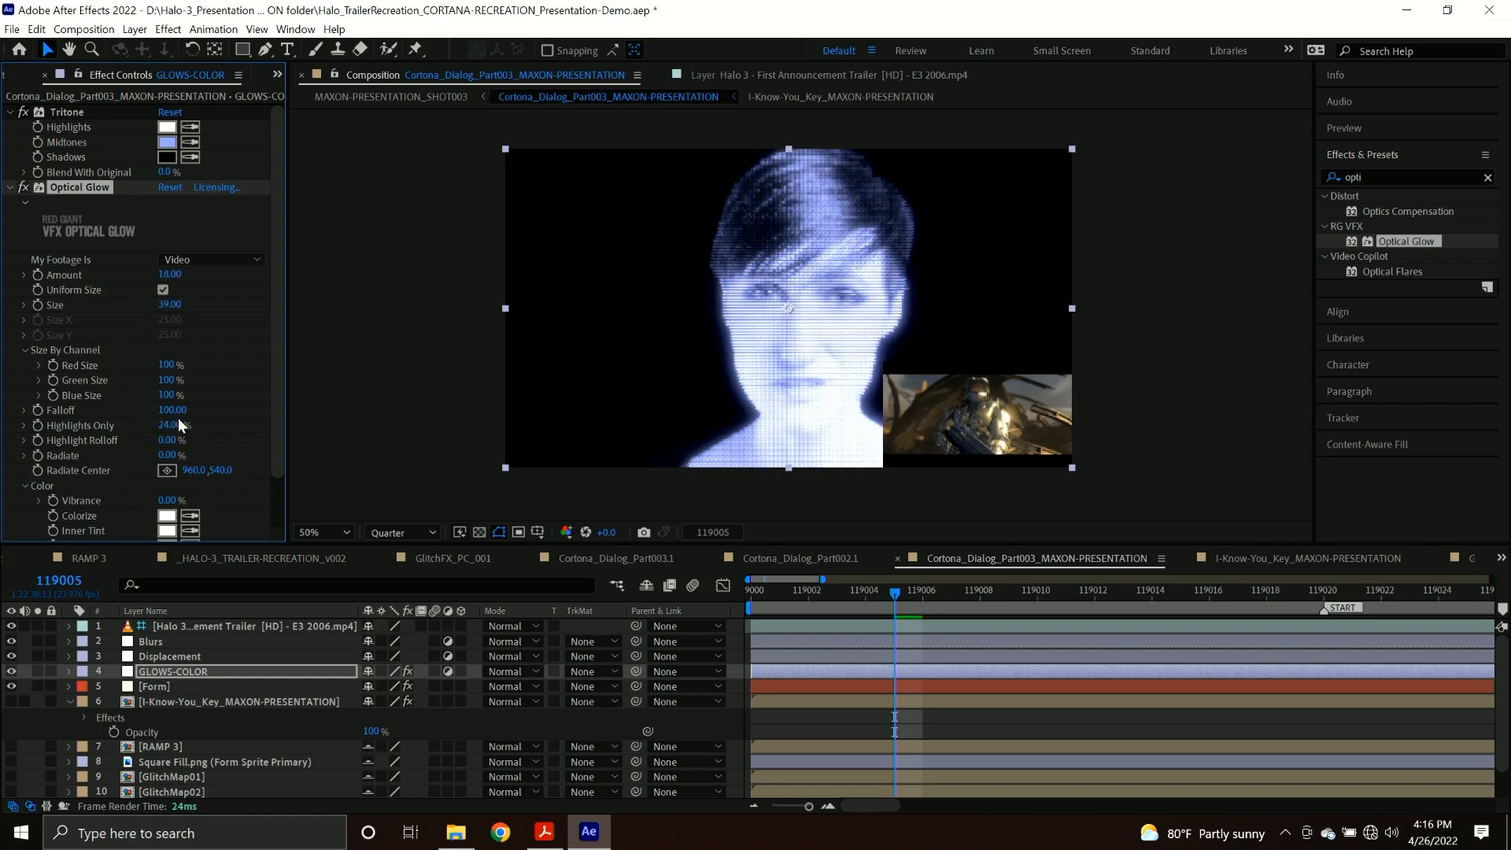
pyautogui.moveTo(166, 423); pyautogui.dragTo(570, 437)
pyautogui.moveTo(160, 429)
pyautogui.mouseDown()
pyautogui.moveTo(198, 422)
pyautogui.moveTo(177, 412)
pyautogui.mouseUp()
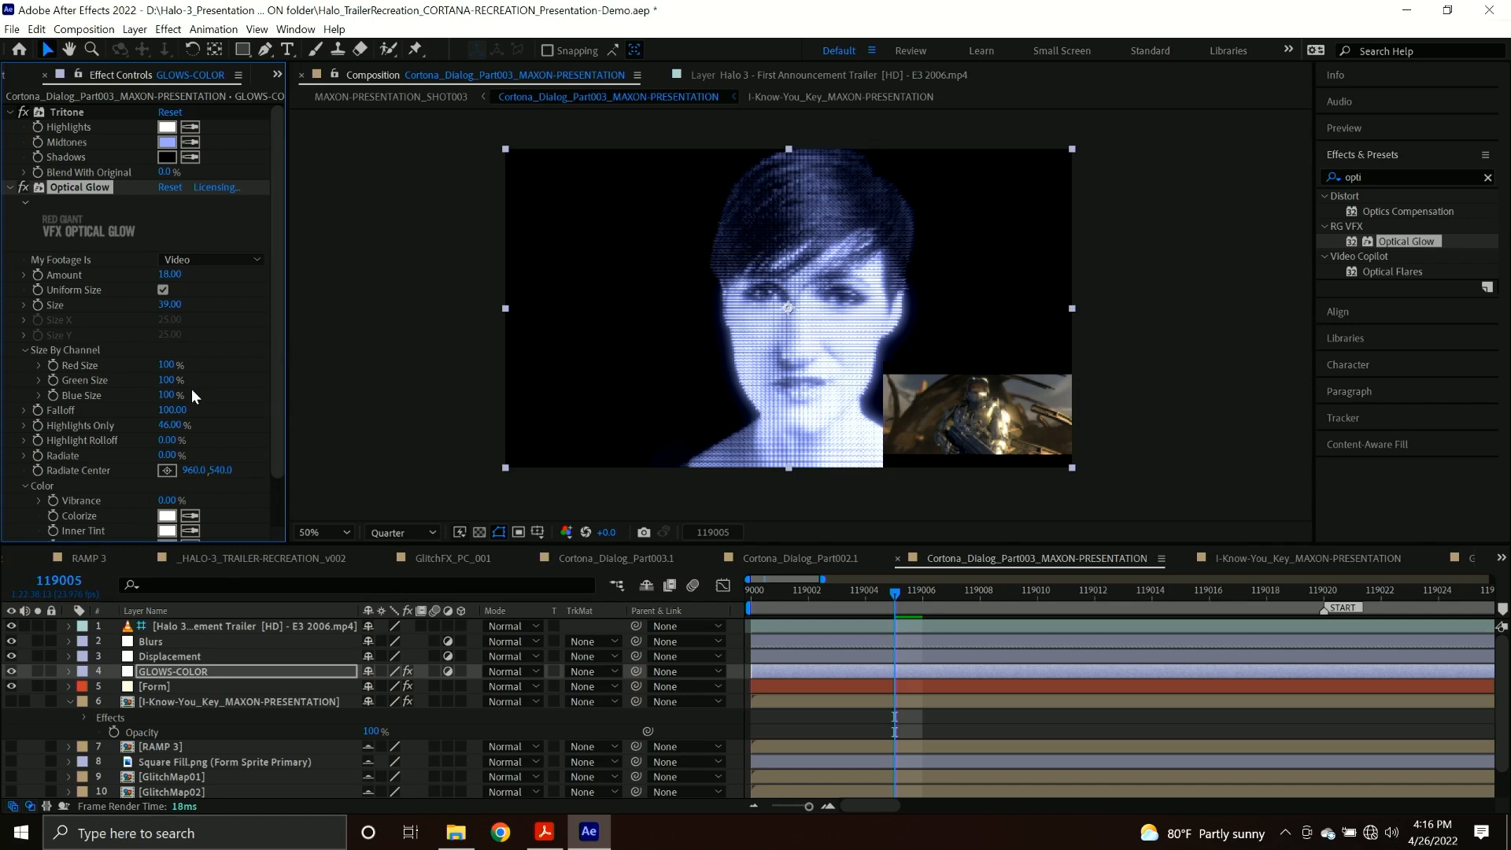
pyautogui.moveTo(175, 429)
pyautogui.mouseDown()
pyautogui.moveTo(240, 435)
pyautogui.moveTo(172, 432)
pyautogui.mouseUp()
# Scrub the composition and examine the glitch moment in the Halo 3 trailer reference layer.
pyautogui.moveTo(909, 590); pyautogui.dragTo(1066, 598)
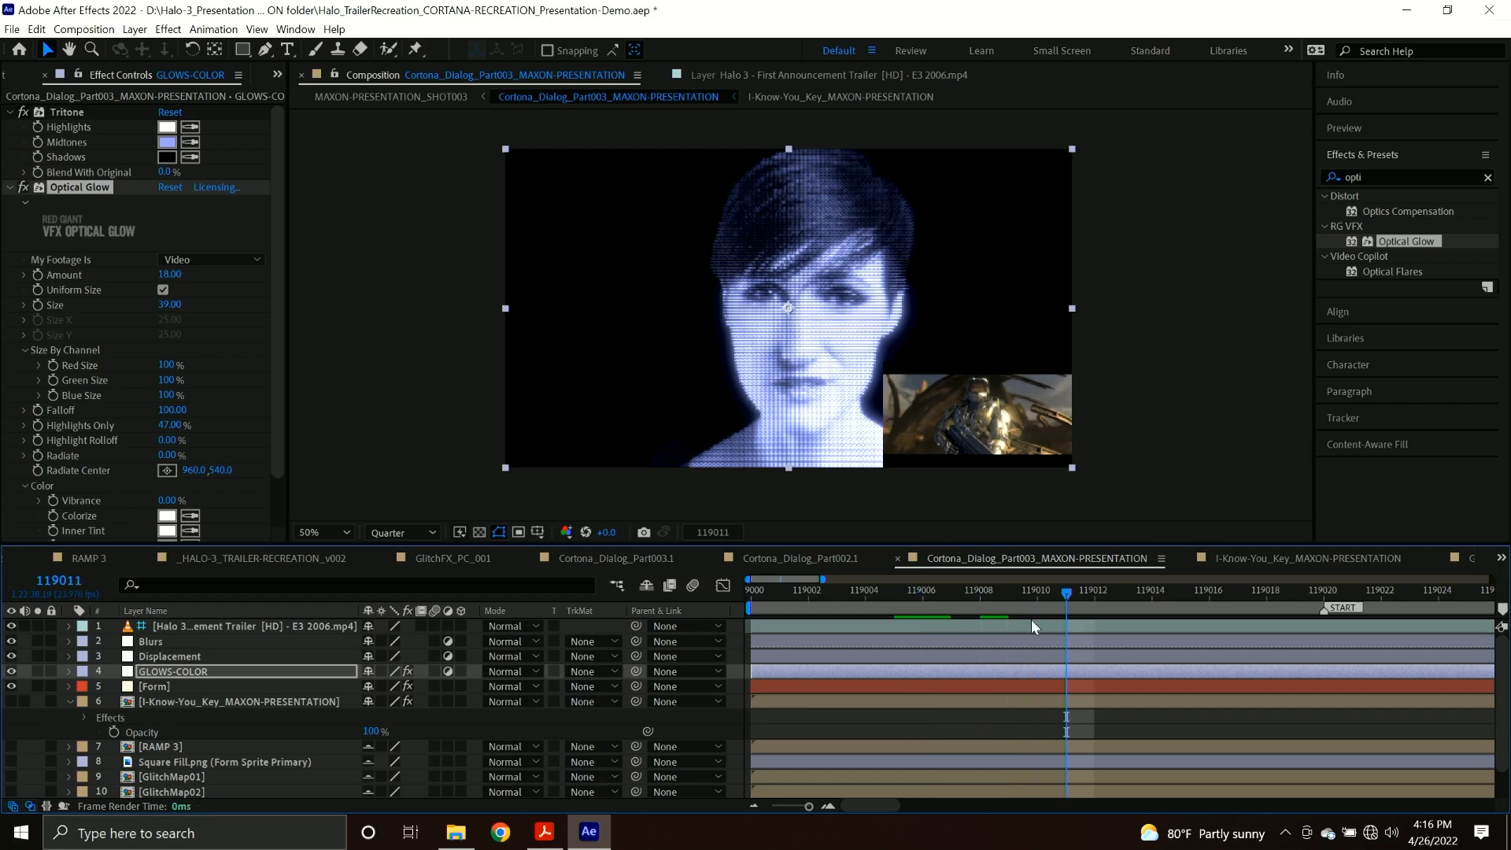
pyautogui.doubleClick(1027, 625)
pyautogui.moveTo(748, 491); pyautogui.dragTo(751, 491)
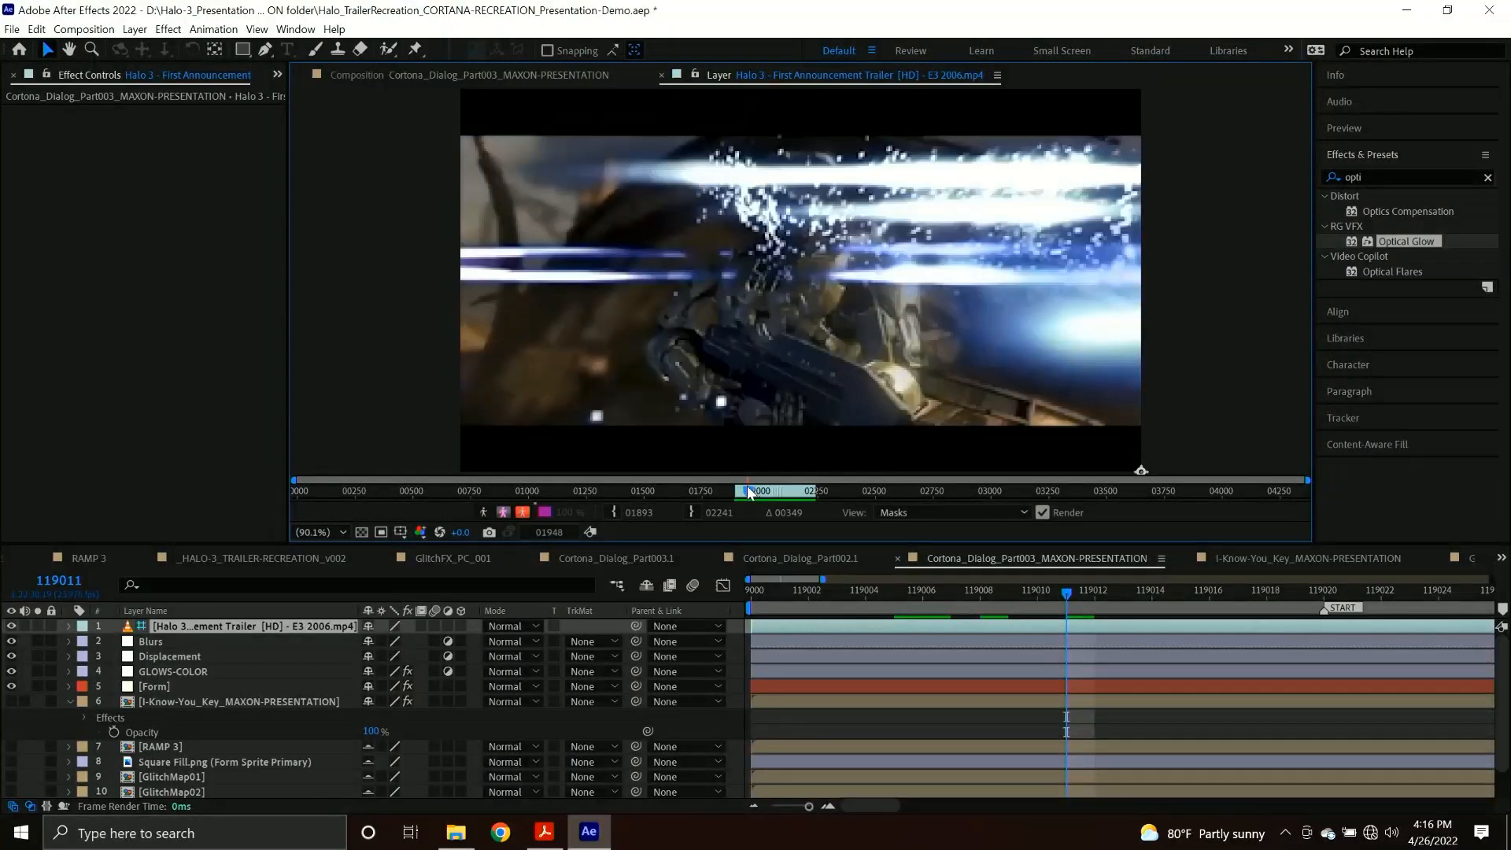
pyautogui.click(494, 79)
# Search the effects for "displac" and apply Displacement Map to the Displacement layer.
pyautogui.click(184, 656)
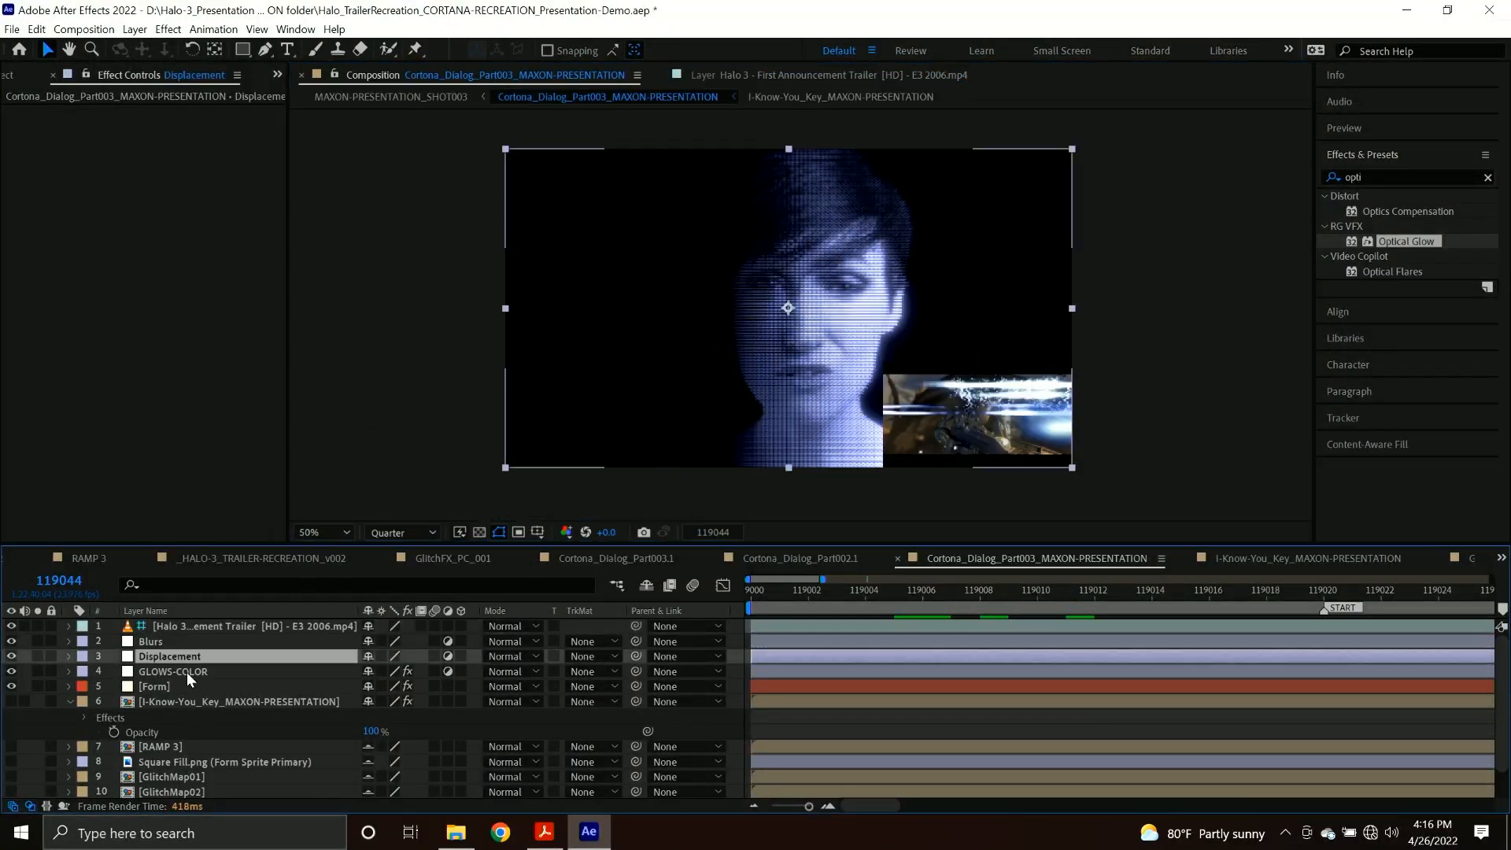
pyautogui.click(186, 672)
pyautogui.click(191, 661)
pyautogui.click(1371, 175)
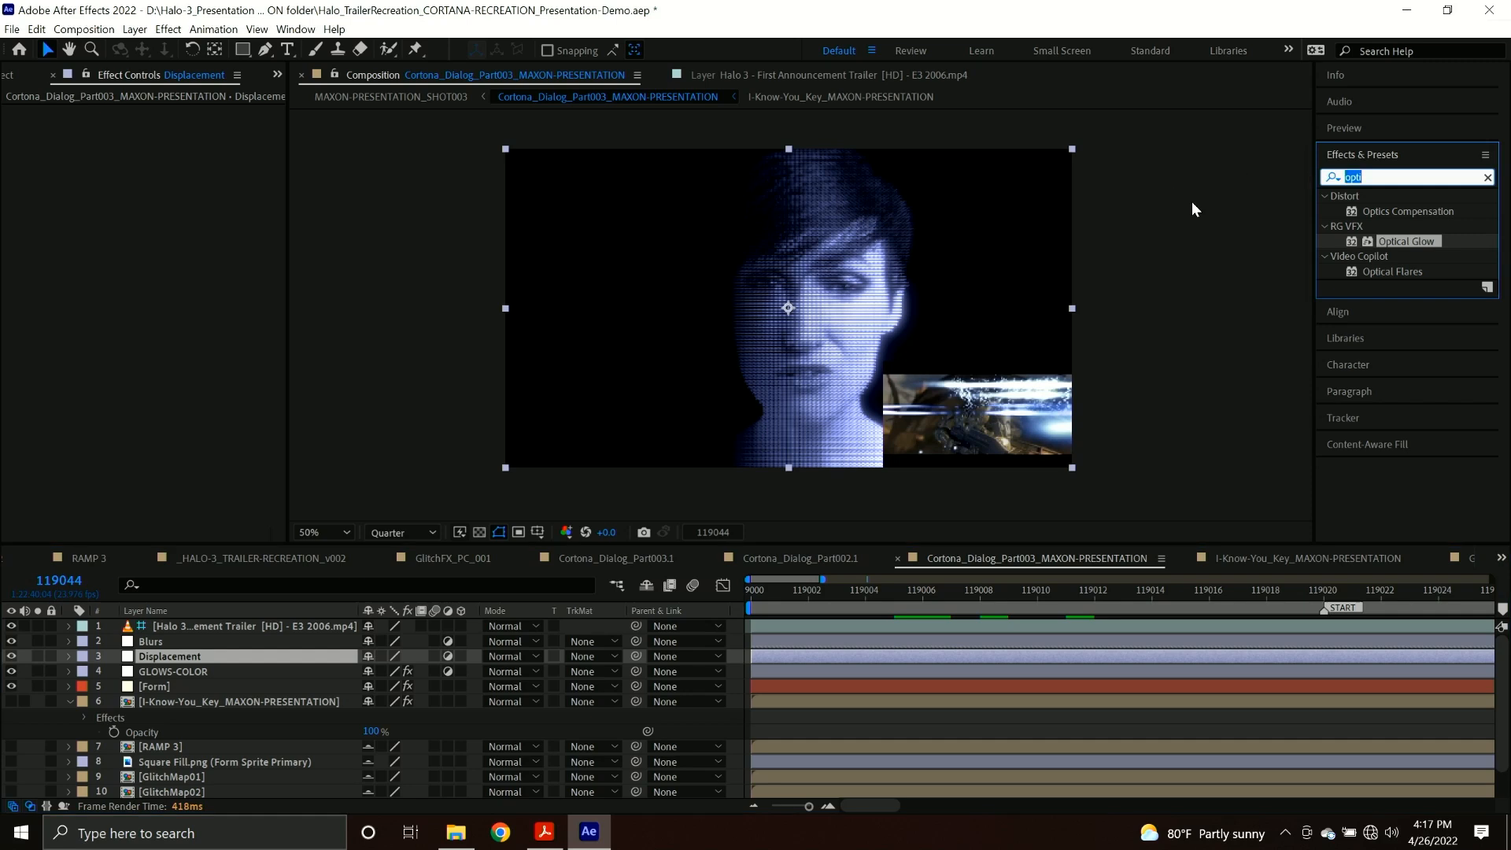
pyautogui.write('displac')
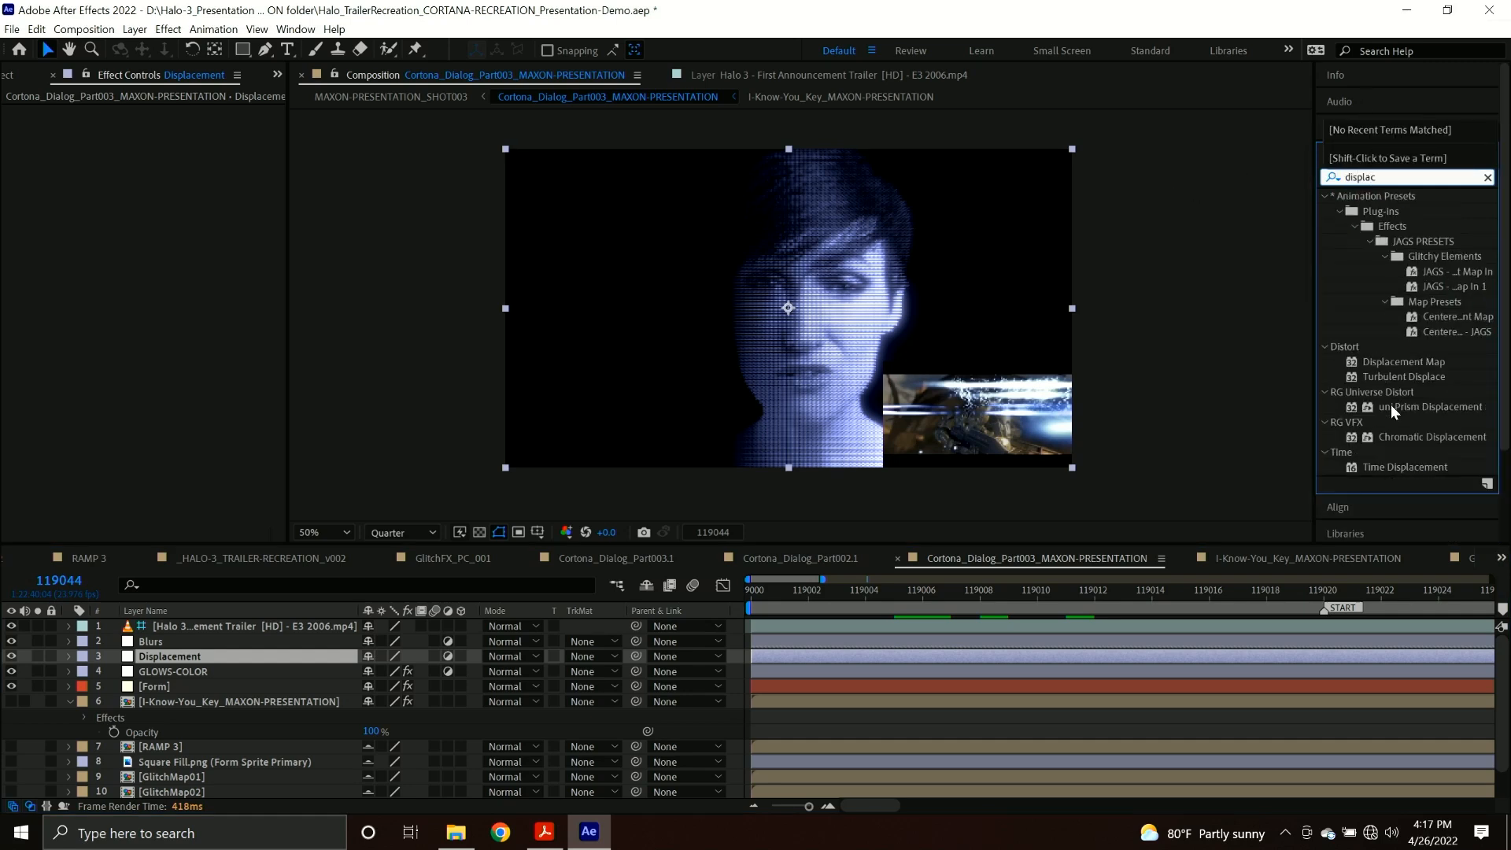
pyautogui.moveTo(1410, 361); pyautogui.dragTo(199, 662)
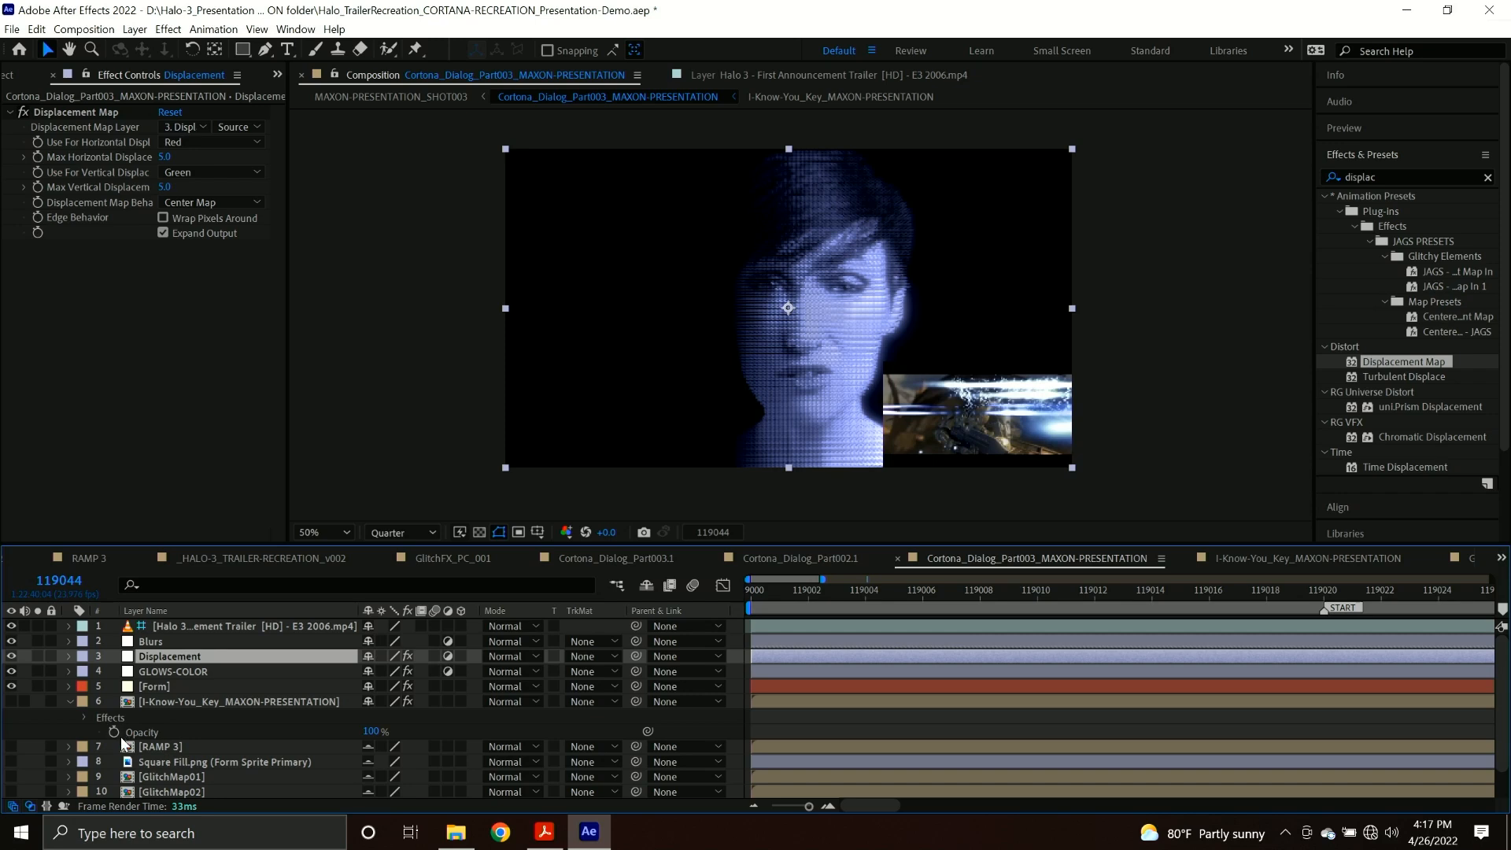
# Preview the GlitchMap01 composition, check its Random Seed expression, and scrub through the GlitchMap02 composition.
pyautogui.doubleClick(191, 777)
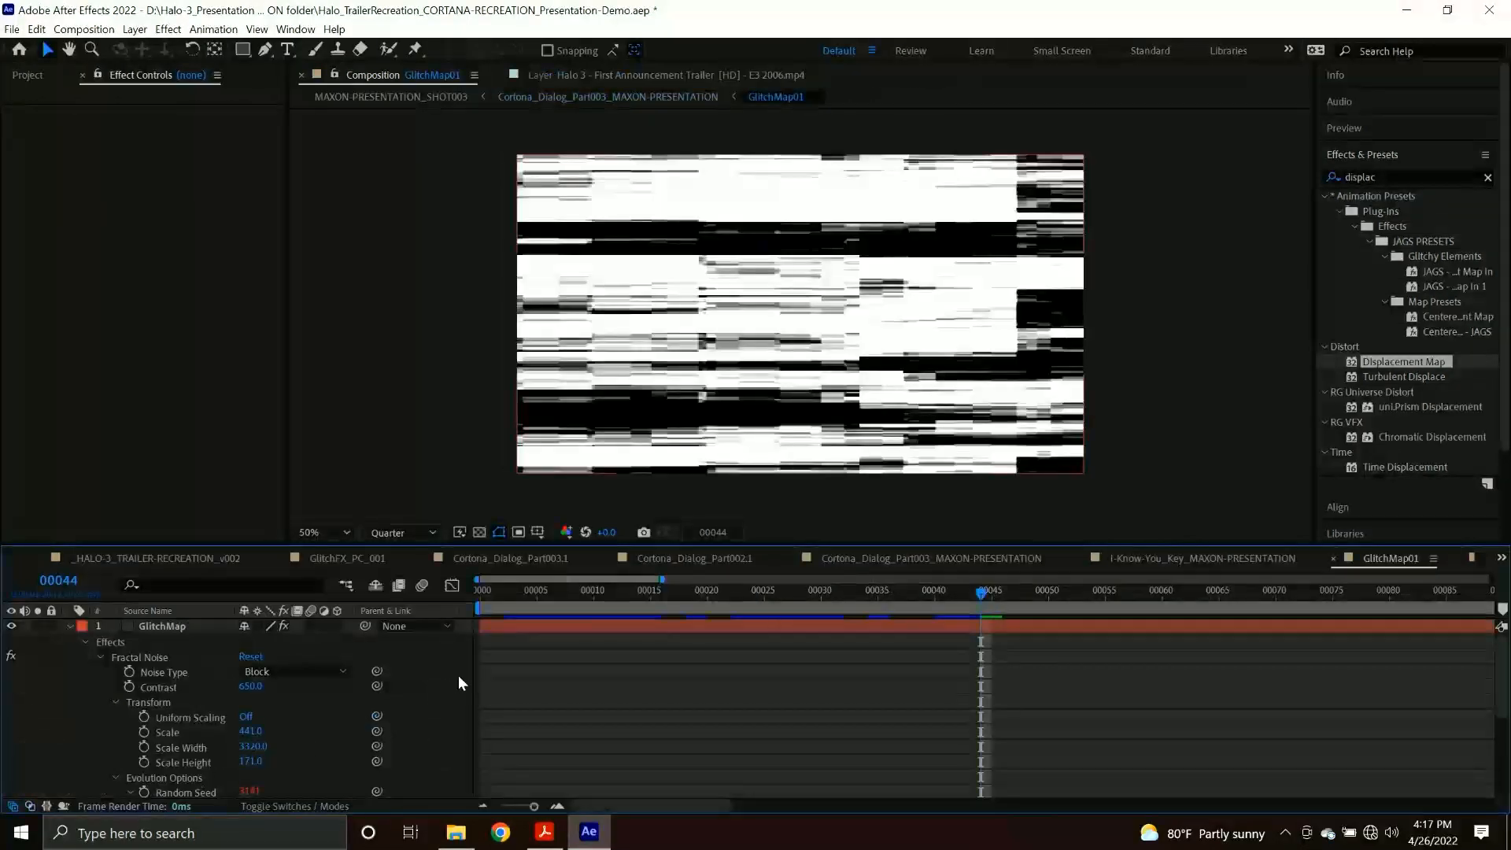
pyautogui.moveTo(556, 605); pyautogui.dragTo(403, 615)
pyautogui.press('space')
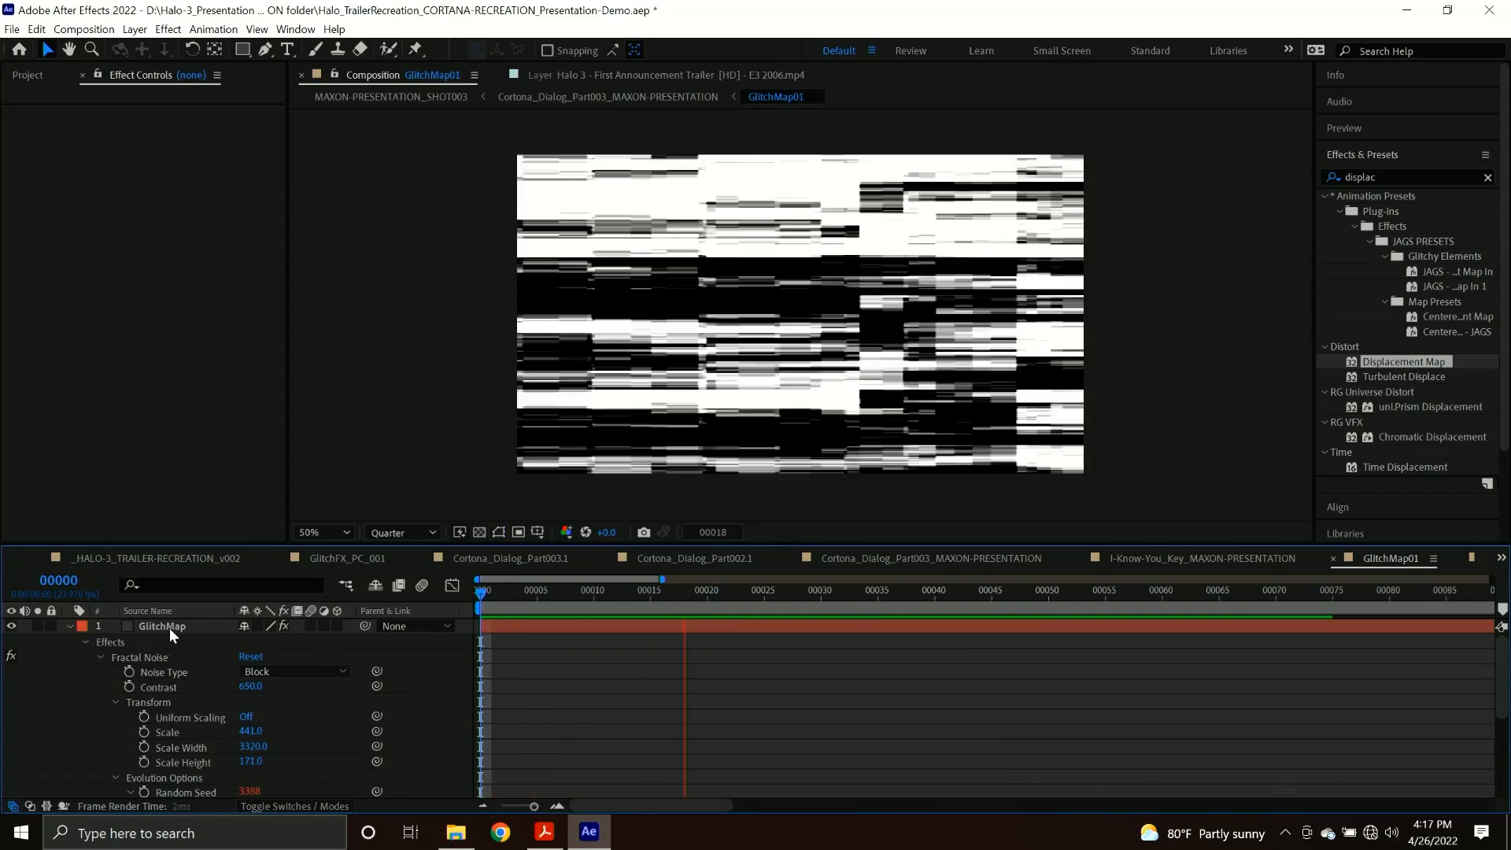
pyautogui.scroll(-4, 554, 716)
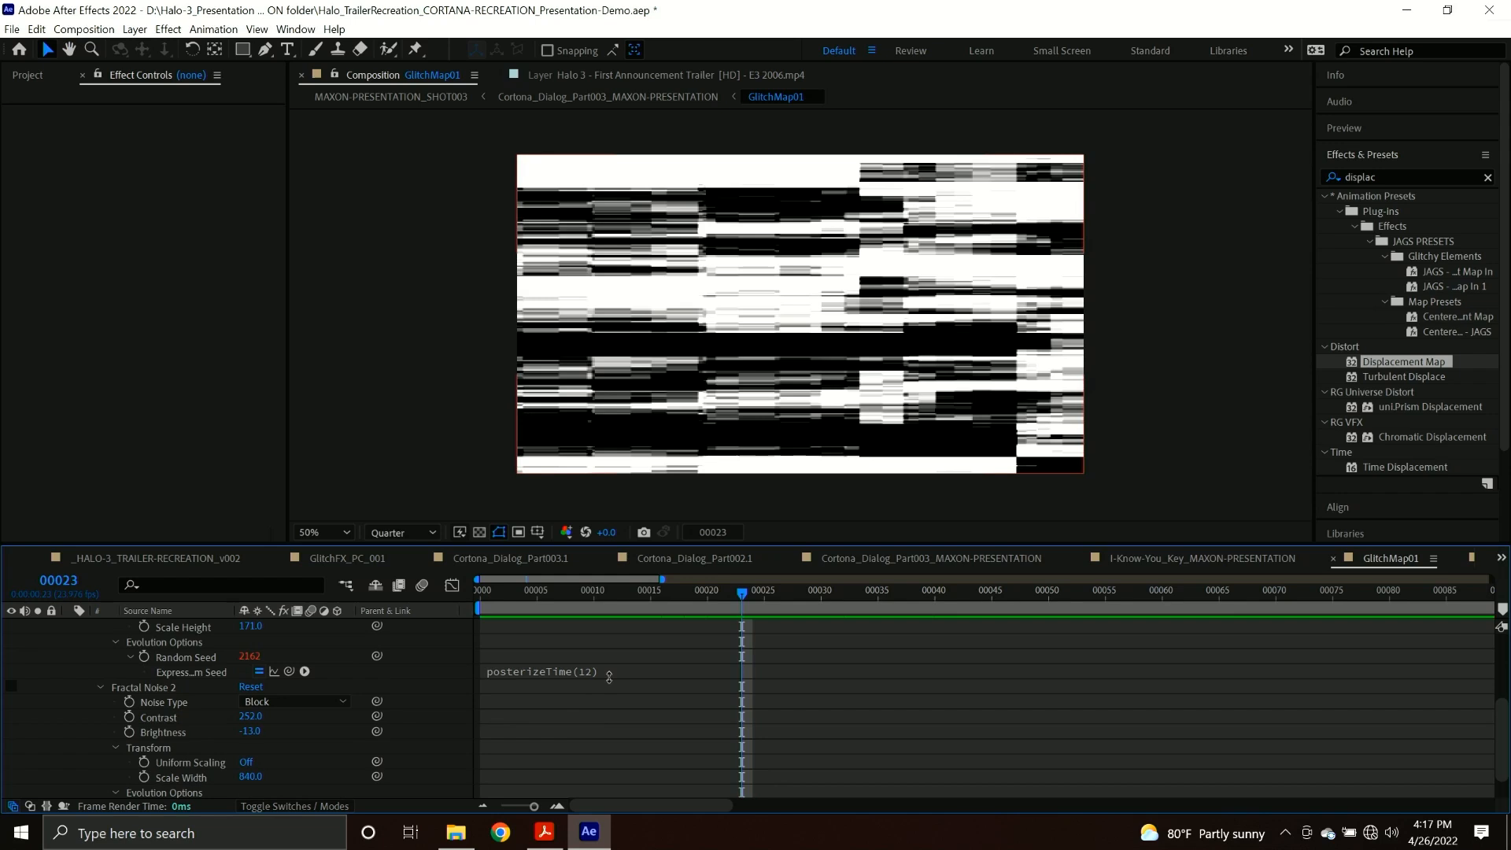
pyautogui.moveTo(609, 675); pyautogui.dragTo(609, 689)
pyautogui.click(504, 592)
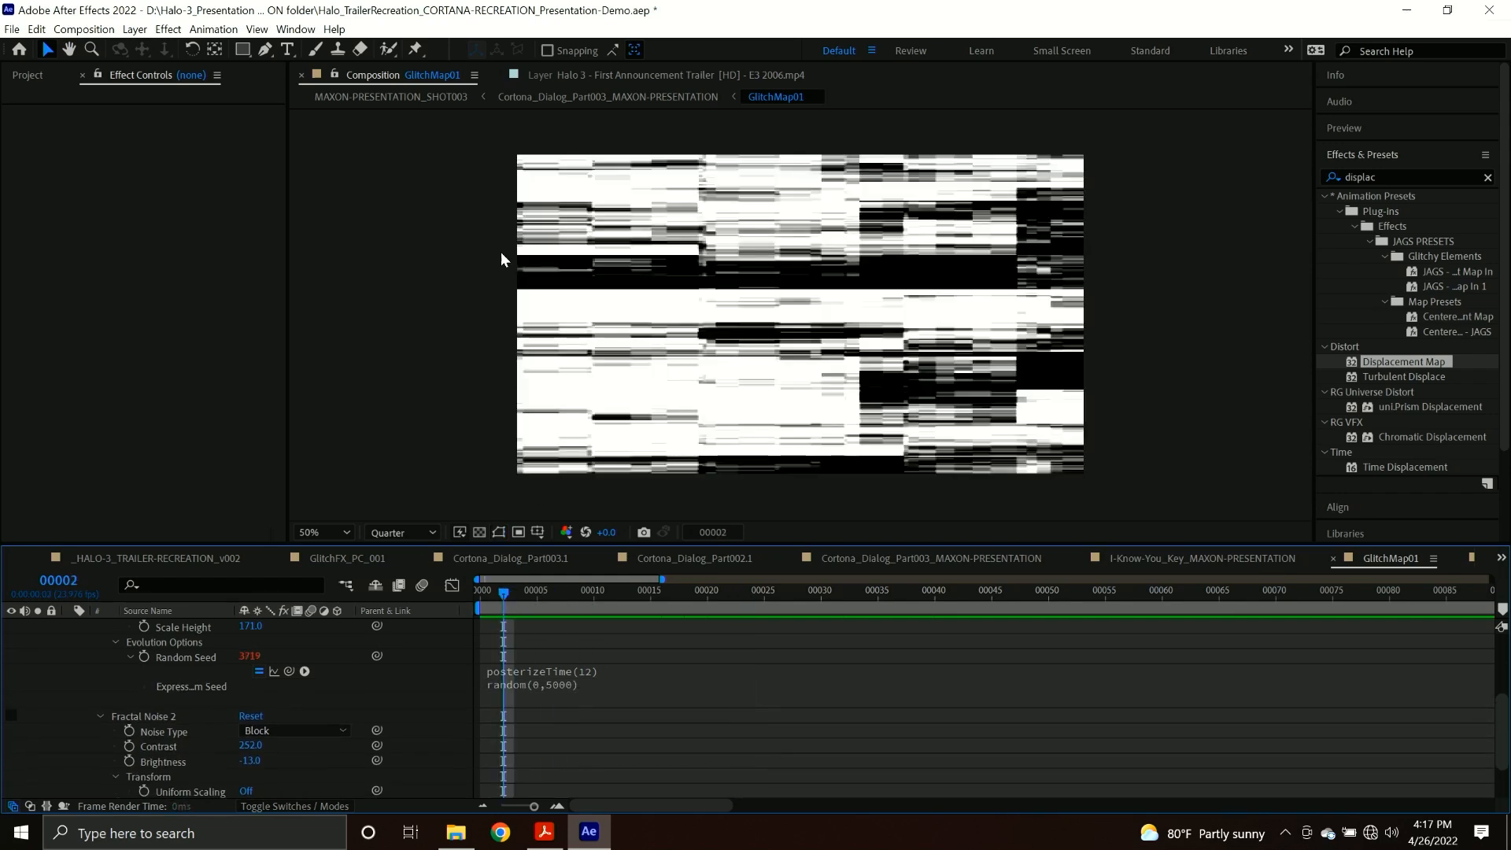
pyautogui.click(566, 98)
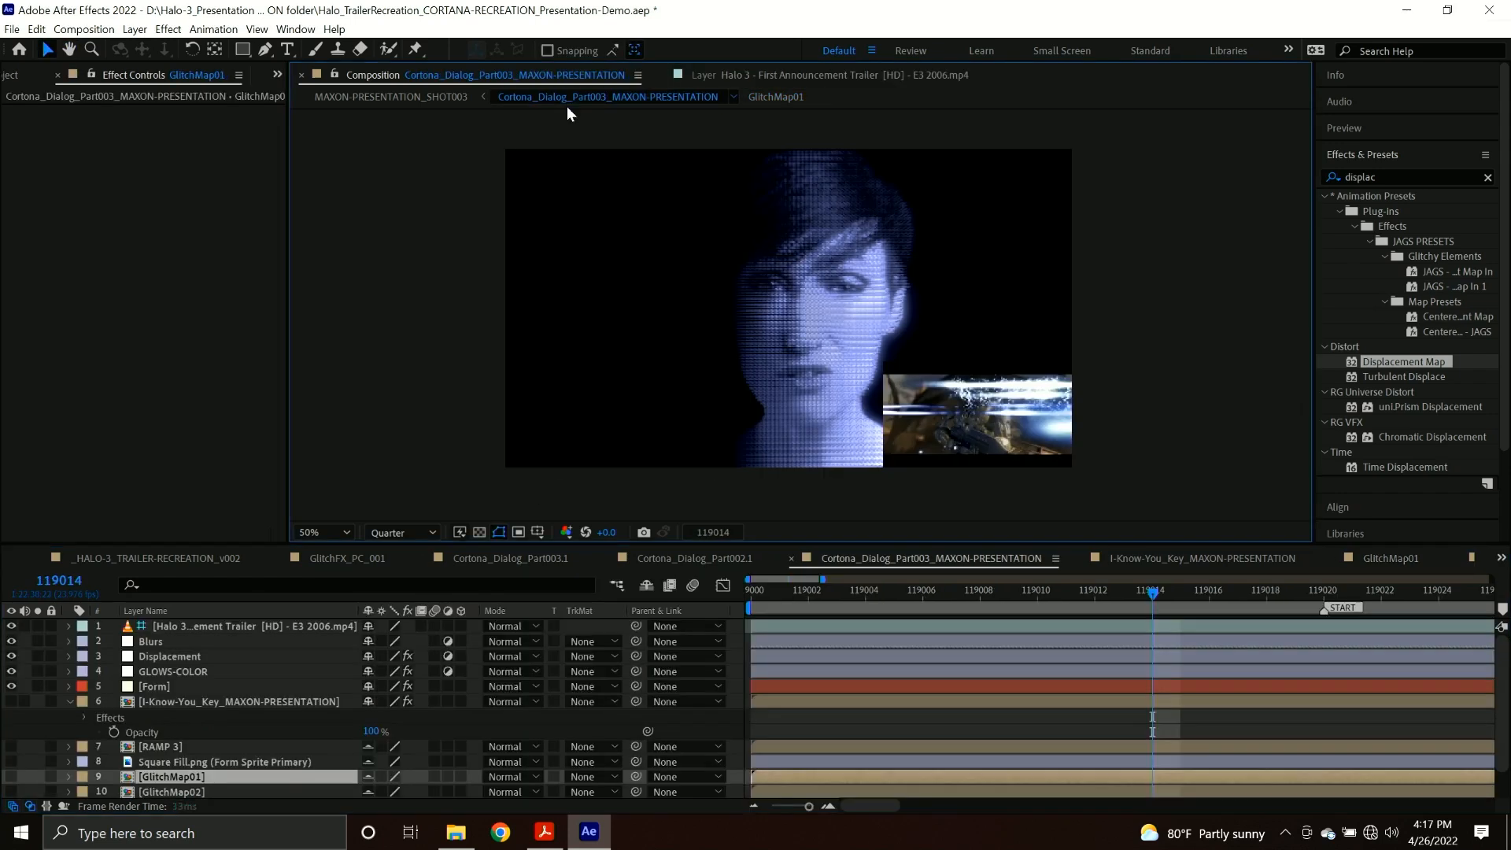
pyautogui.doubleClick(227, 791)
pyautogui.moveTo(689, 589)
pyautogui.mouseDown()
pyautogui.moveTo(602, 606)
pyautogui.moveTo(772, 593)
pyautogui.moveTo(666, 589)
pyautogui.moveTo(713, 587)
pyautogui.moveTo(696, 582)
pyautogui.mouseUp()
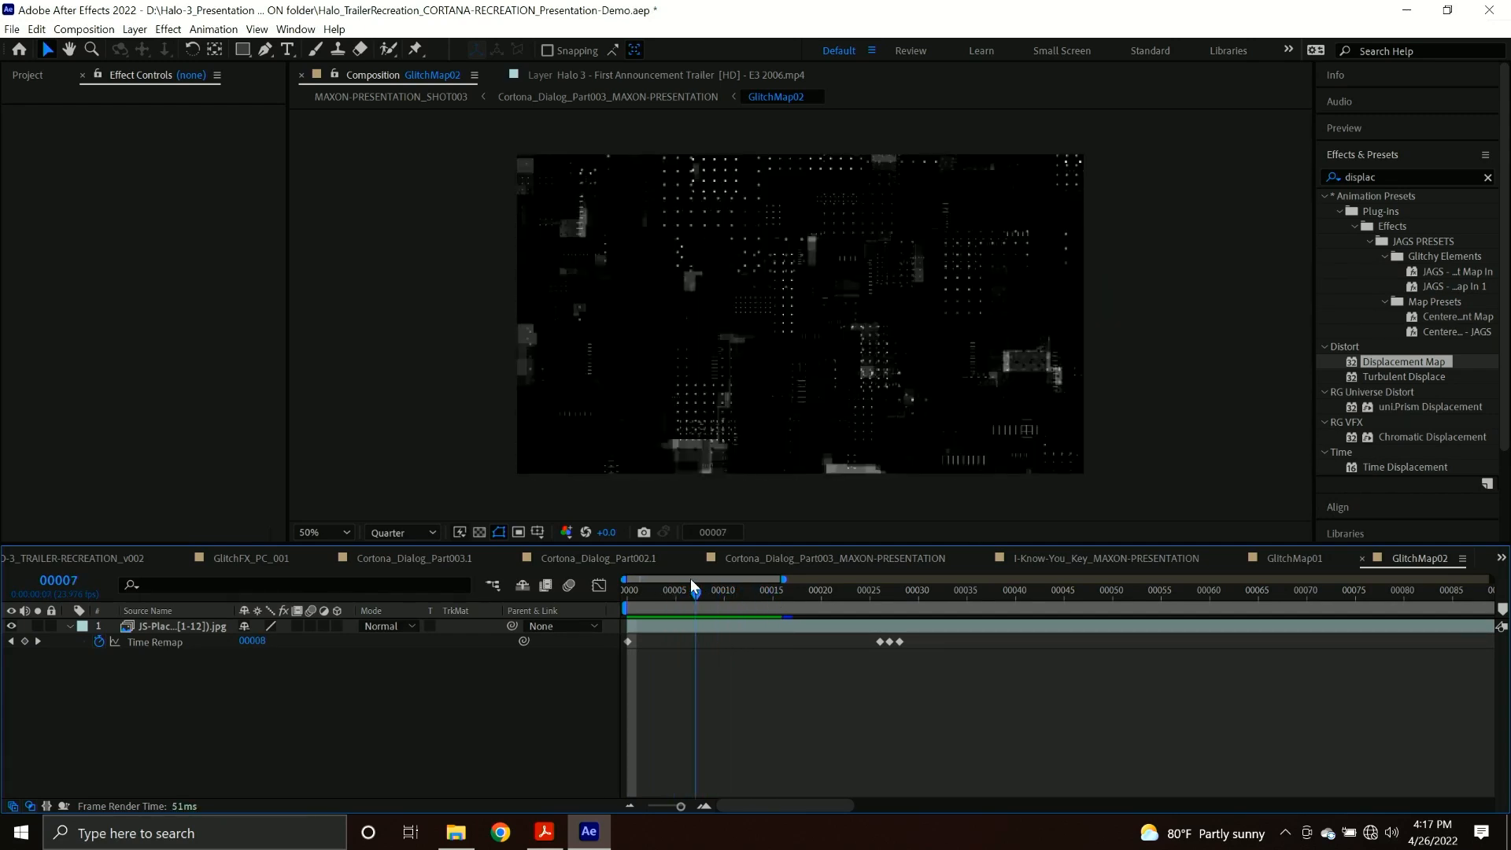
pyautogui.click(626, 96)
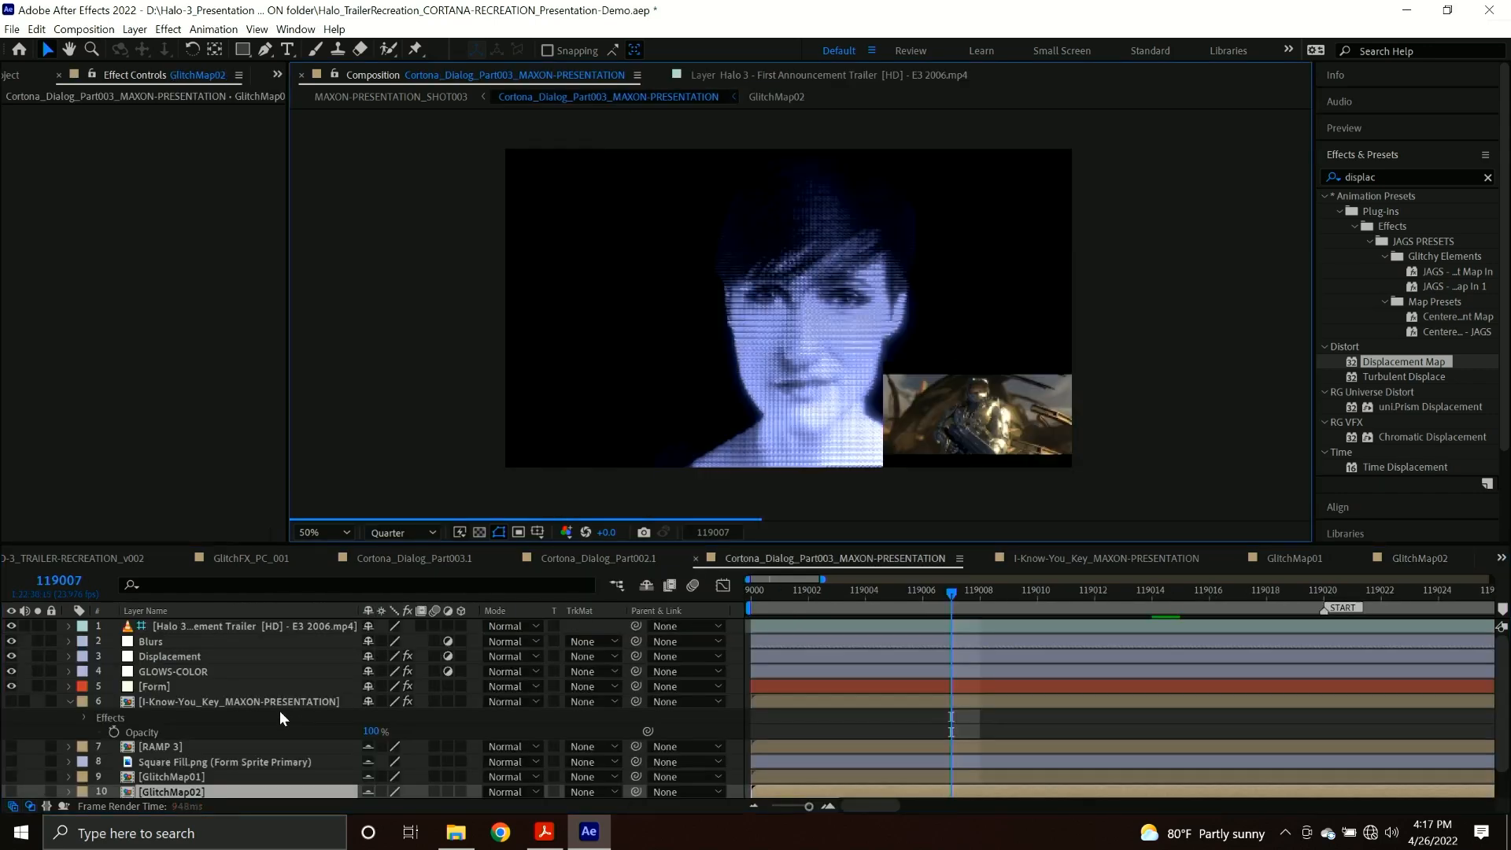
# Use GlitchMap01 as the Displacement layer's map layer and try a maximum horizontal displacement of 66.
pyautogui.click(194, 656)
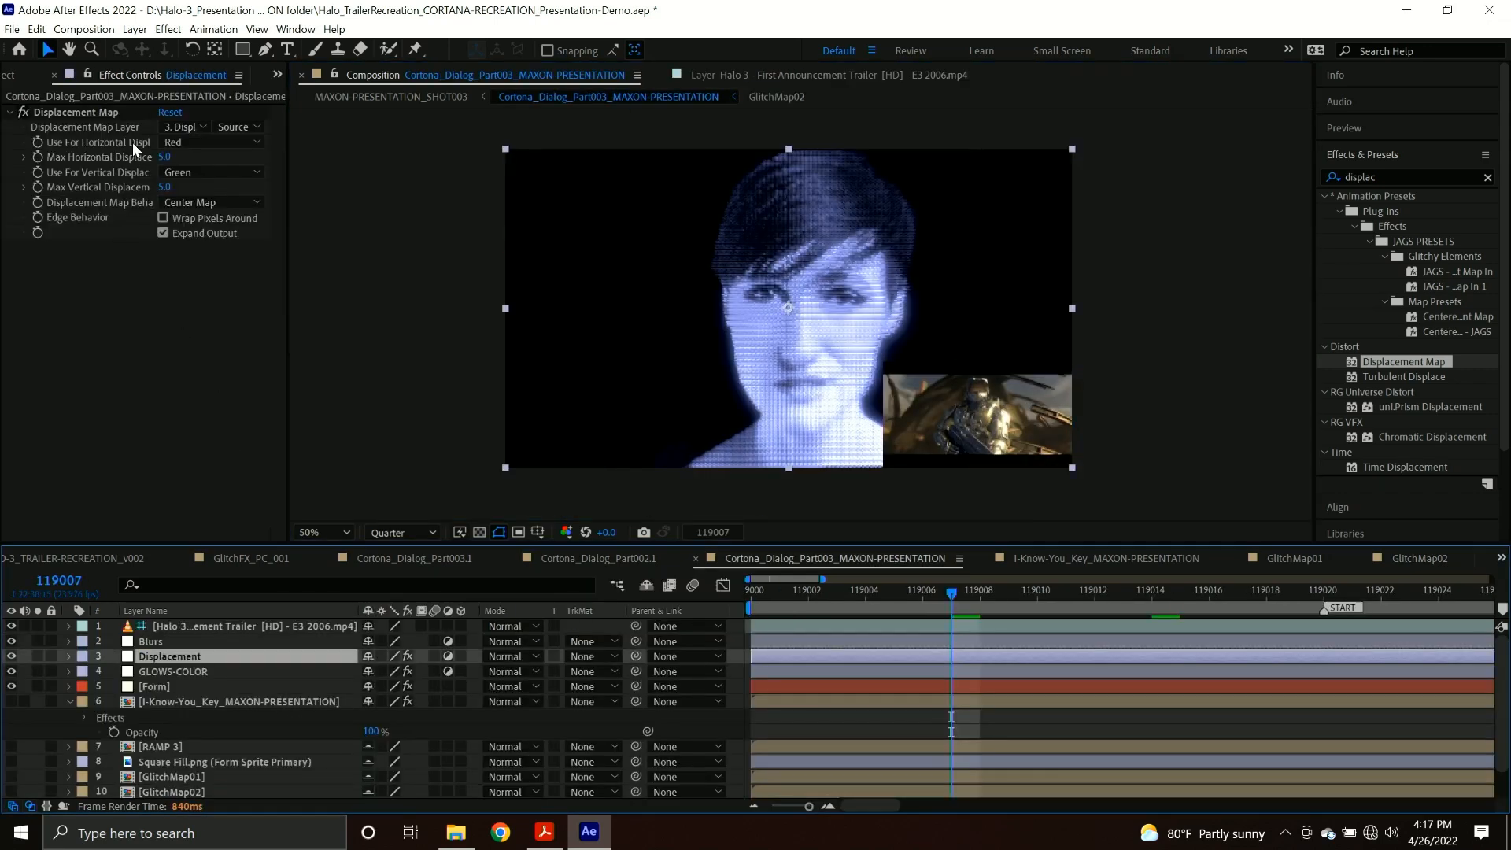
pyautogui.click(95, 110)
pyautogui.click(180, 127)
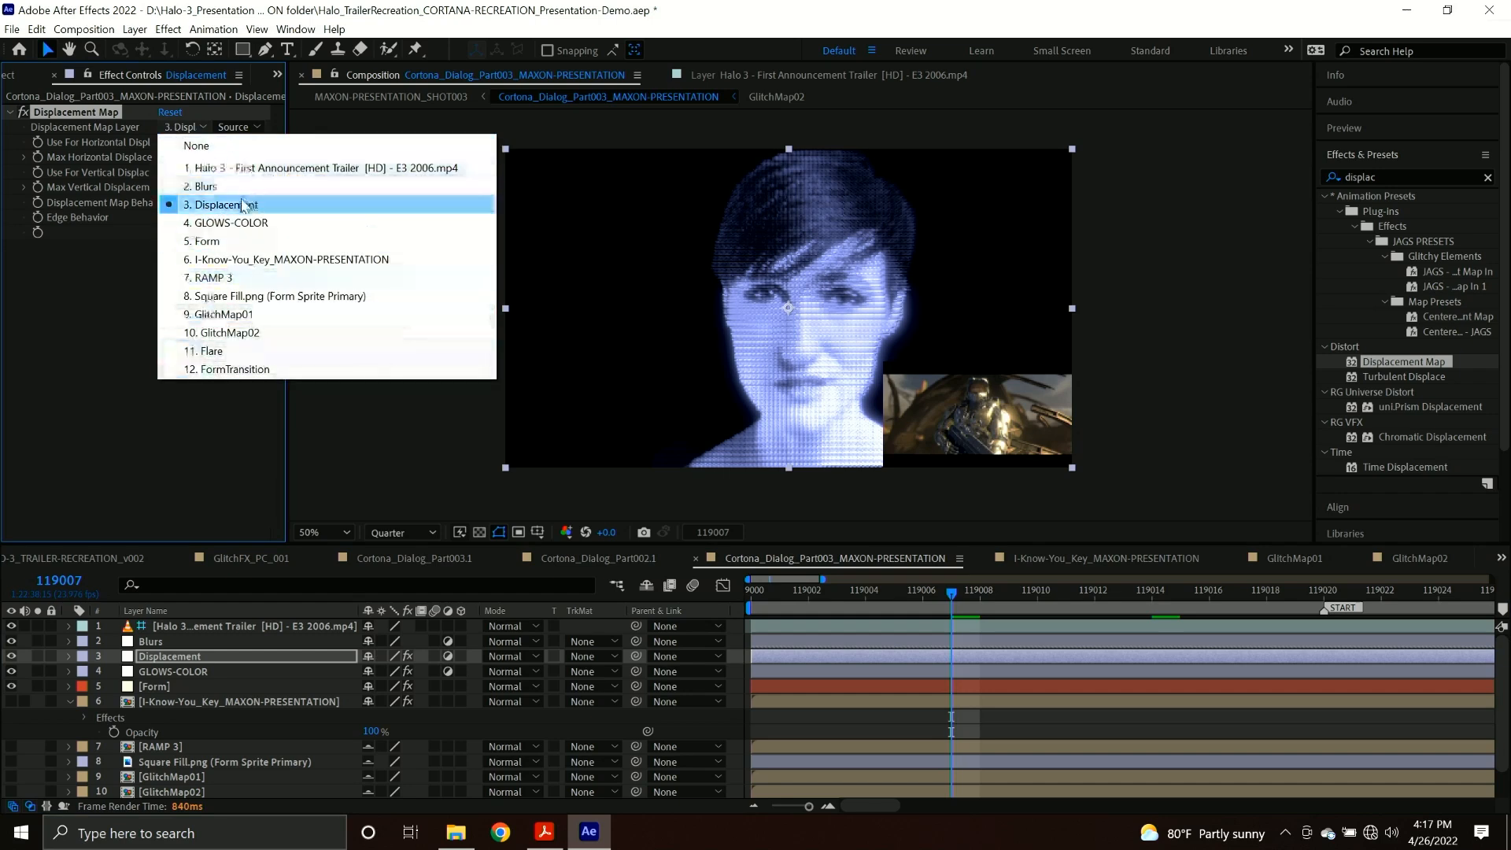
pyautogui.click(246, 315)
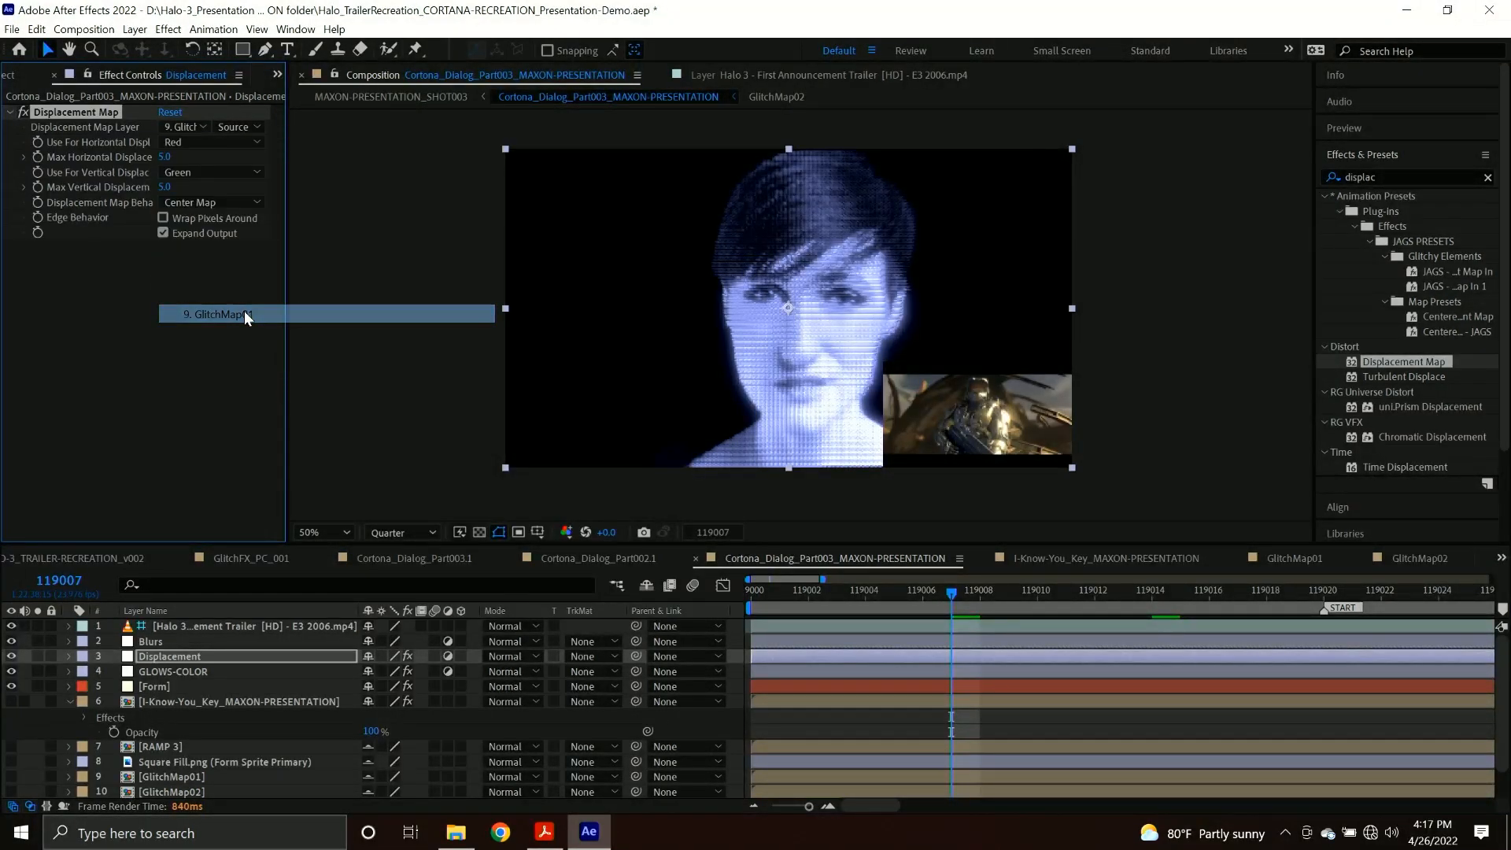
pyautogui.moveTo(164, 157); pyautogui.dragTo(233, 159)
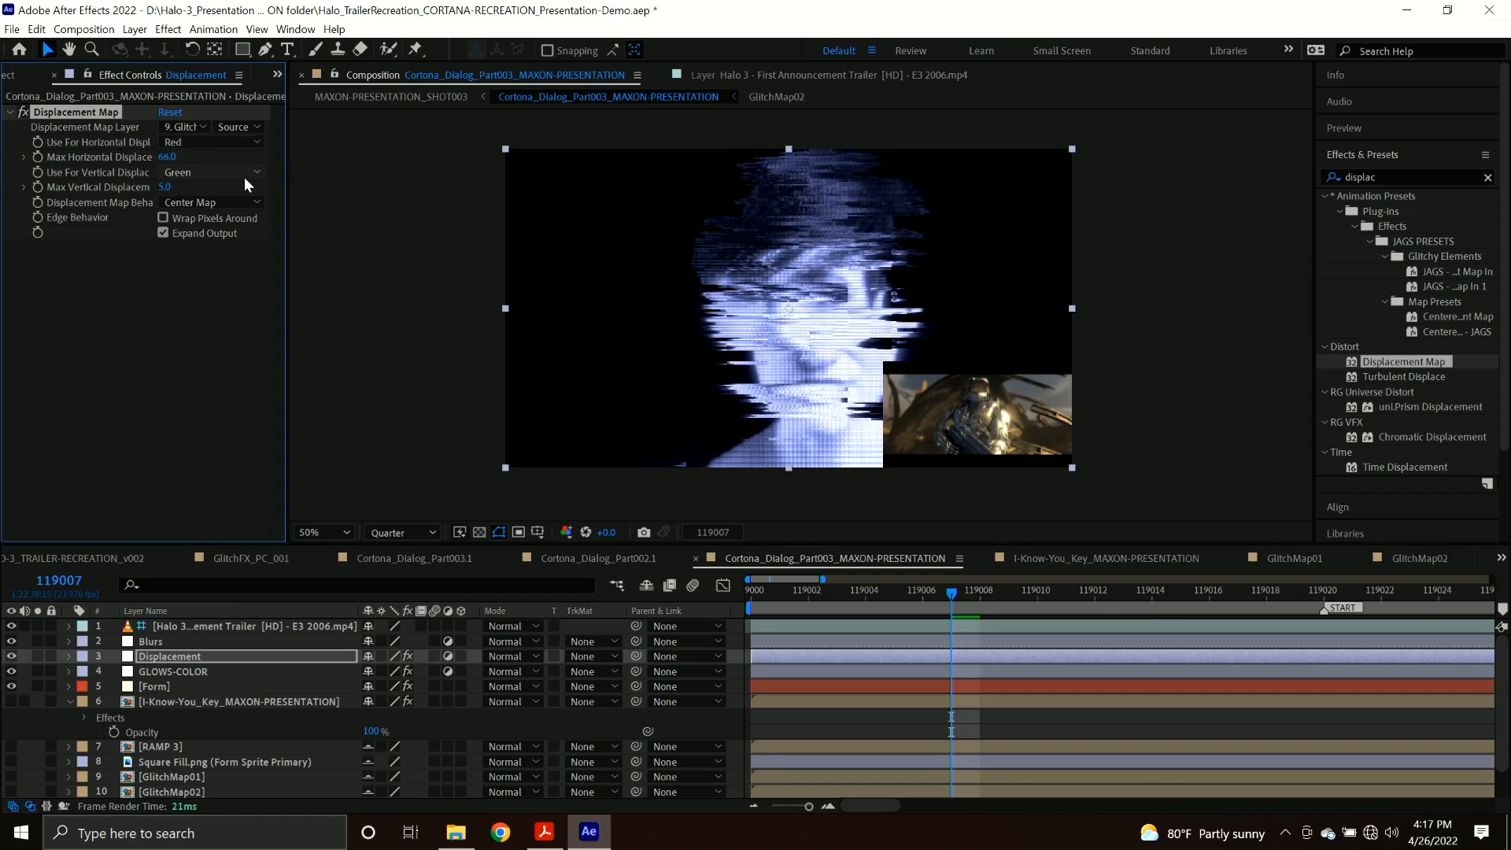
pyautogui.hotkey('ctrl', 'z')
# Set the Displacement Map's maximum horizontal and vertical displacement to 0 and save the project.
pyautogui.click(167, 159)
pyautogui.write('0')
pyautogui.press('Tab')
pyautogui.write('0')
pyautogui.press('Return')
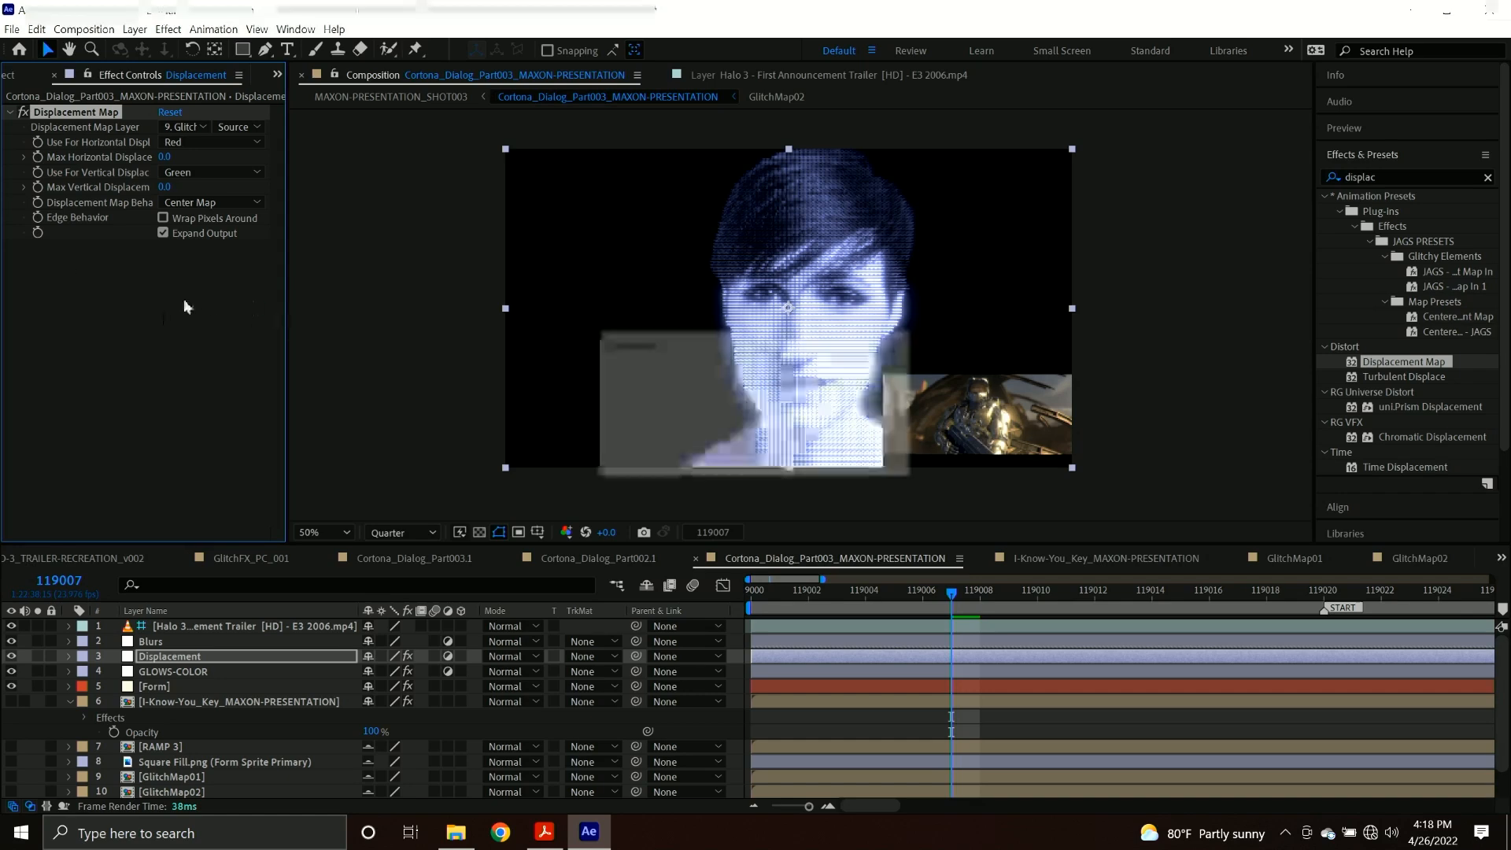
pyautogui.hotkey('ctrl', 's')
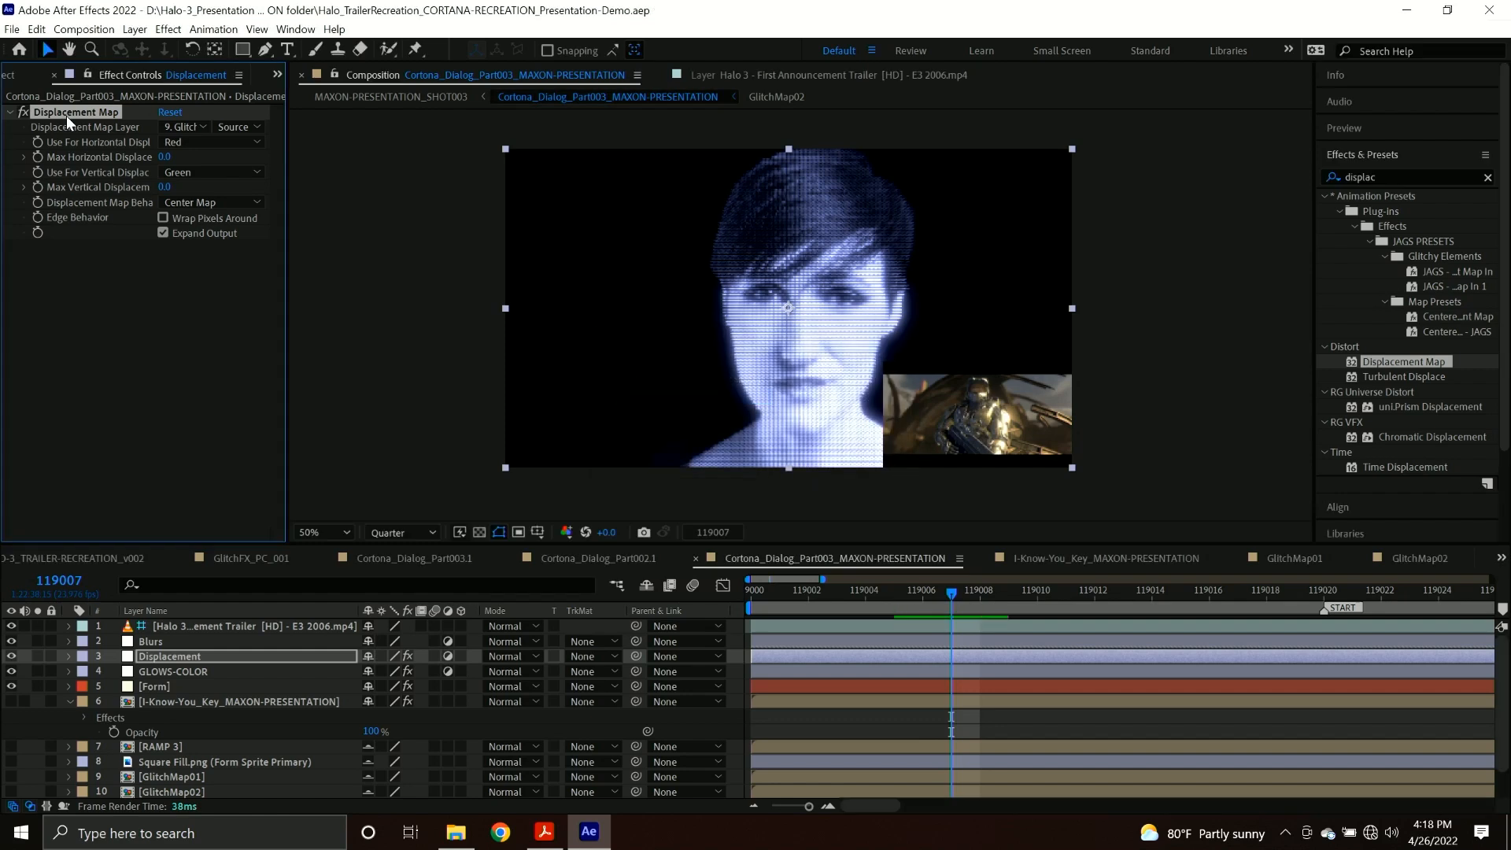
# Duplicate the Displacement Map effect, use GlitchMap02 as the copy's map layer and set its maximum horizontal displacement to 71.
pyautogui.hotkey('ctrl', 'd')
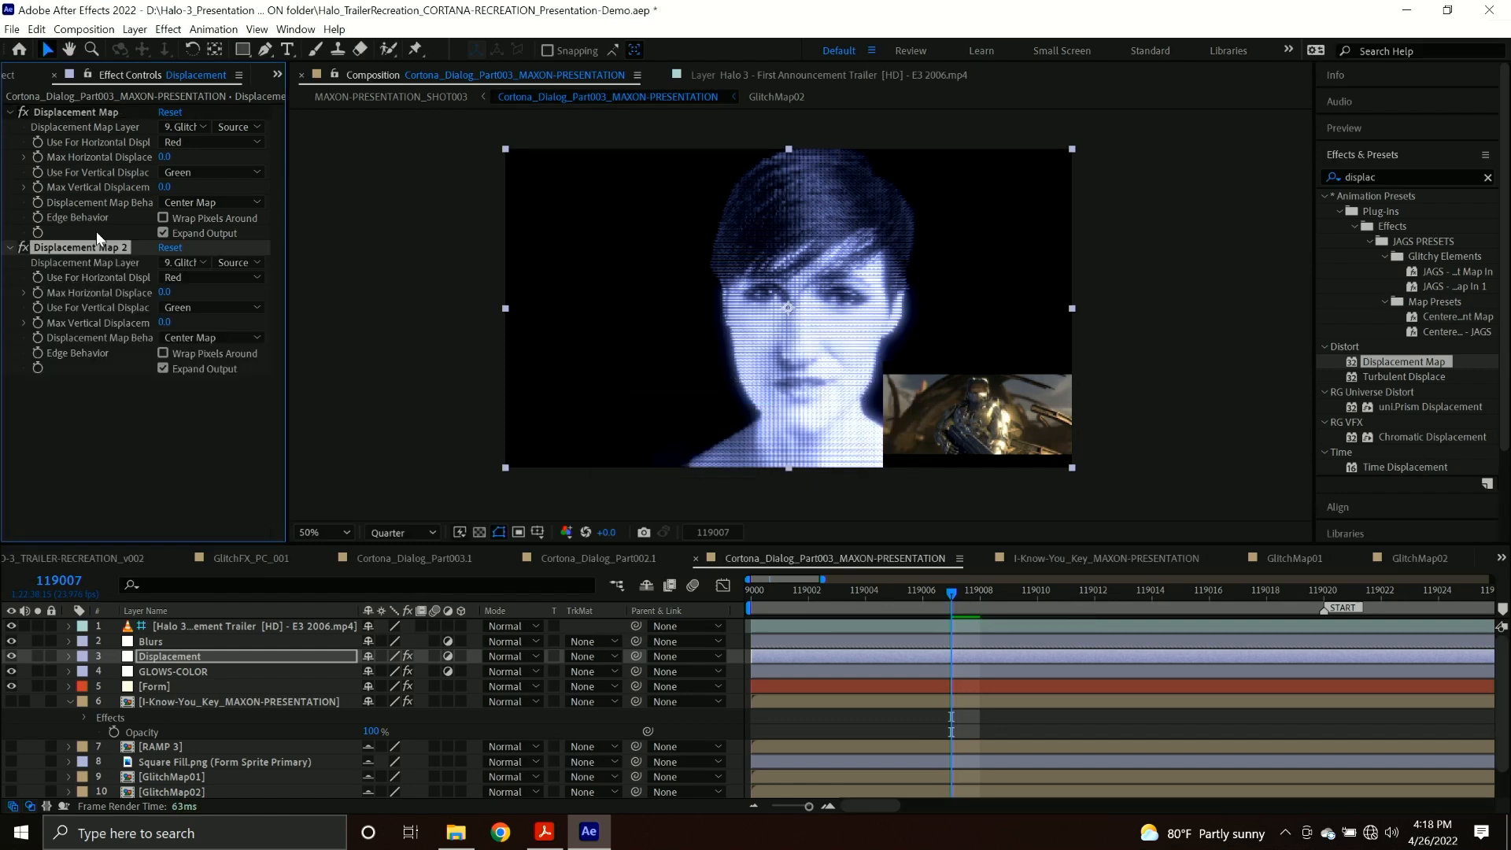
pyautogui.click(186, 263)
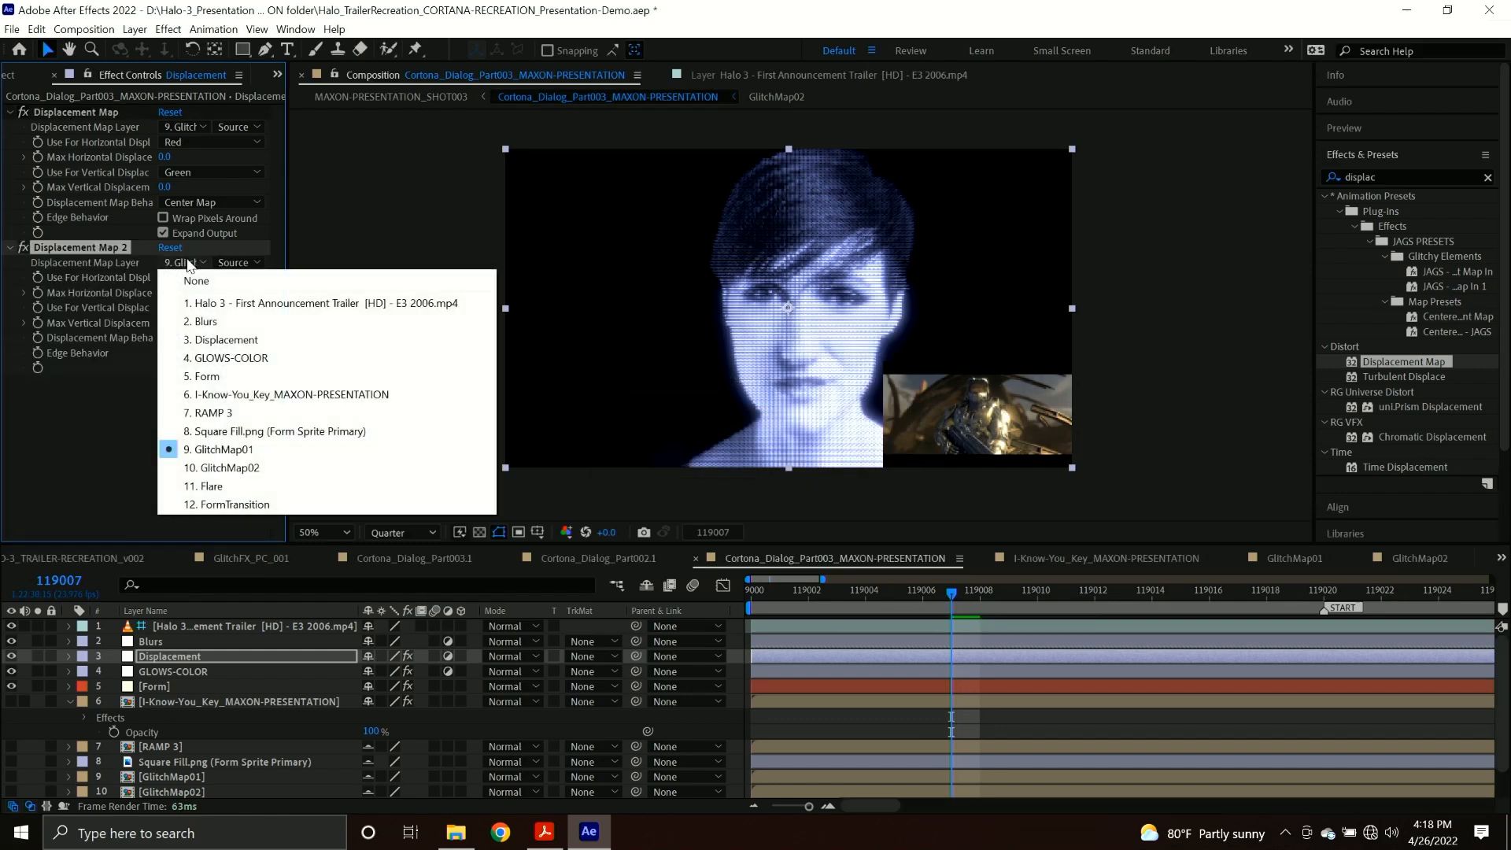
pyautogui.click(236, 477)
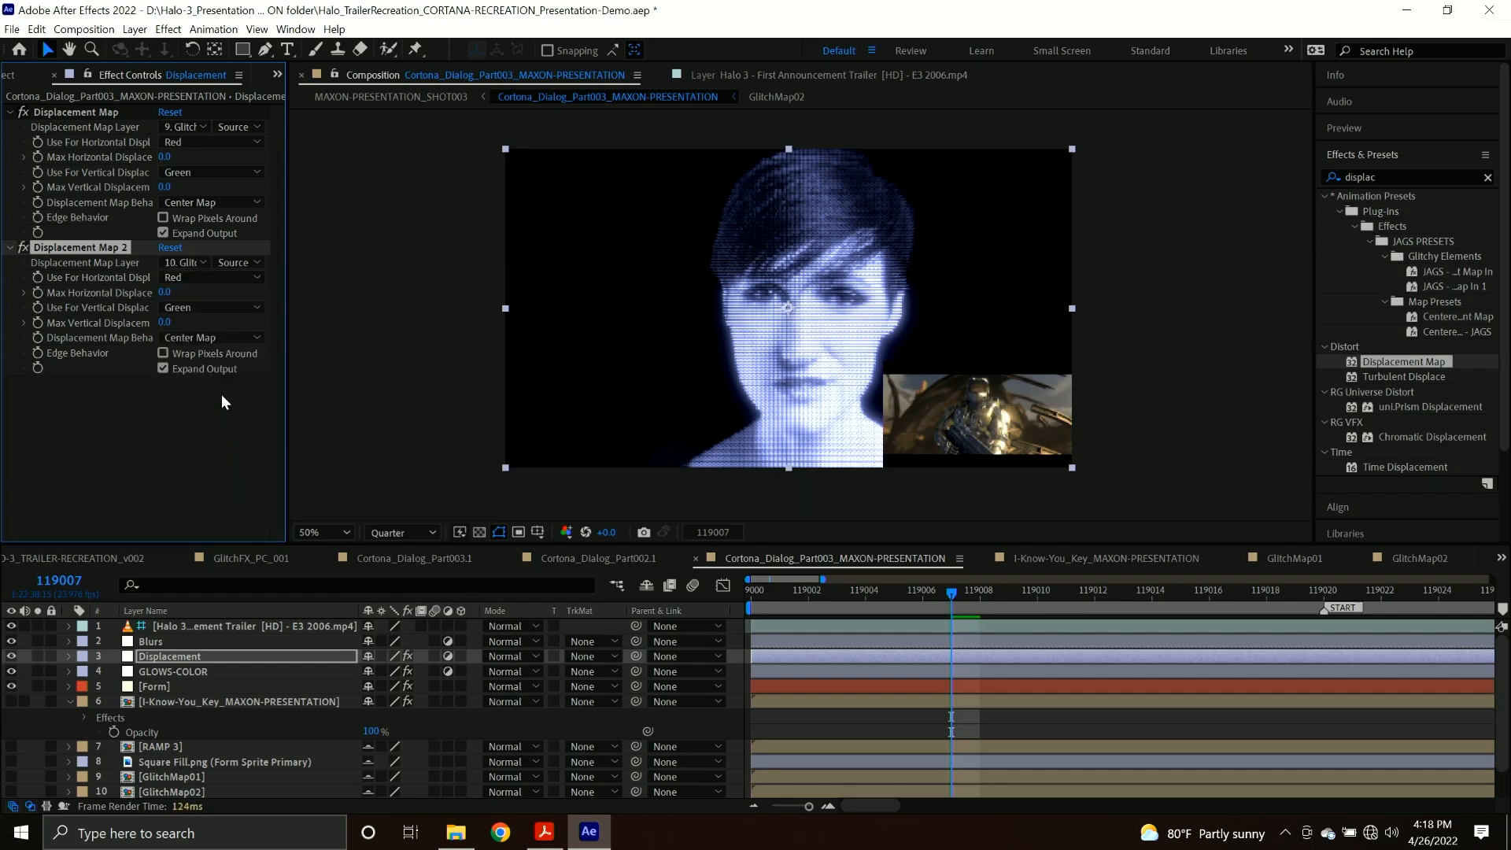
pyautogui.moveTo(165, 292); pyautogui.dragTo(244, 307)
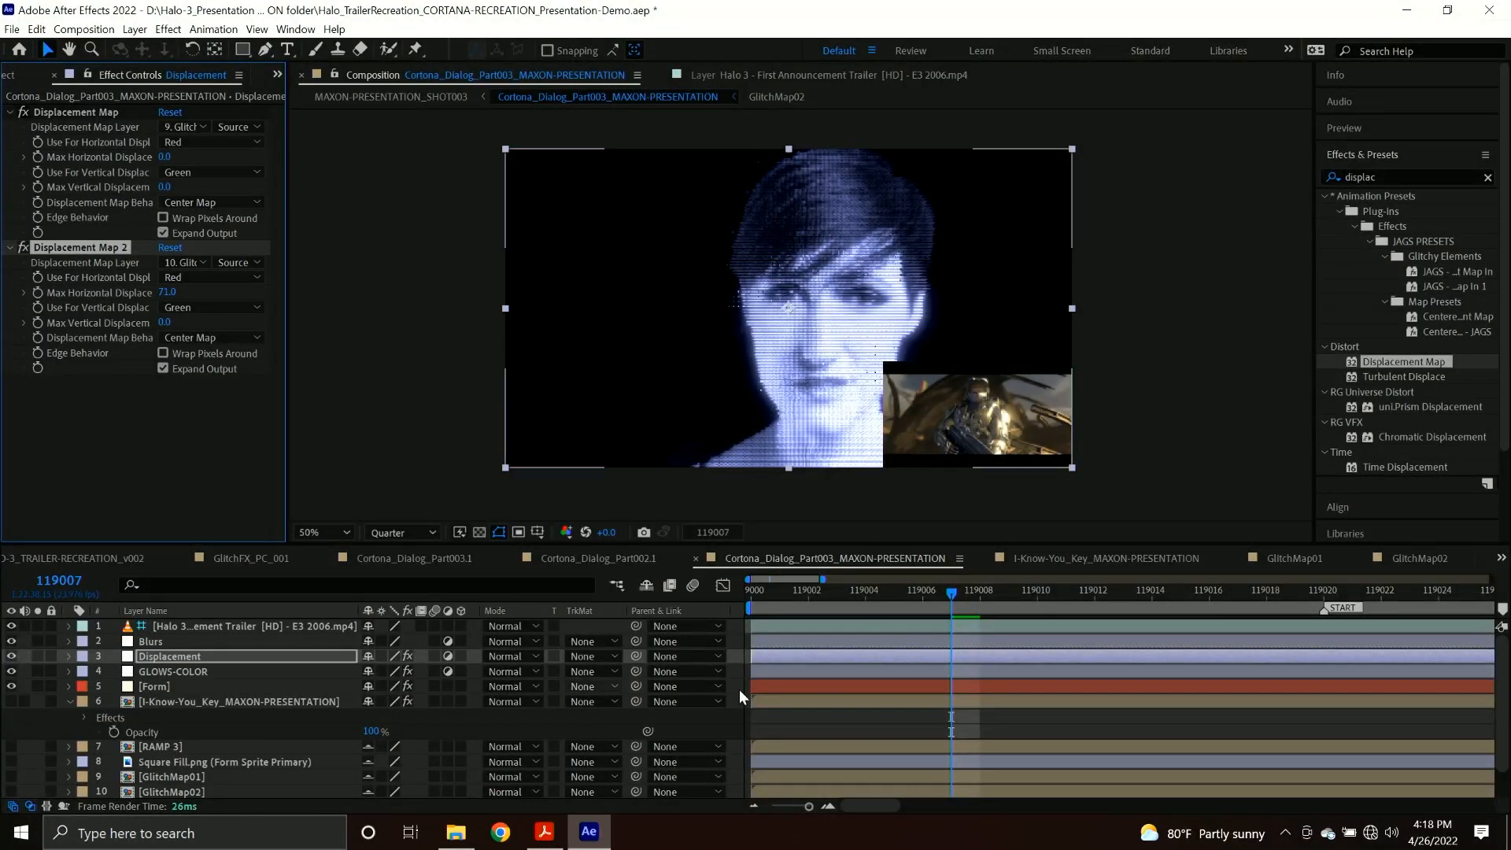
# Check the GlitchMap02 composition, then return to the Cortana dialog composition and scrub back to frame 119003 to review the displacement.
pyautogui.doubleClick(167, 785)
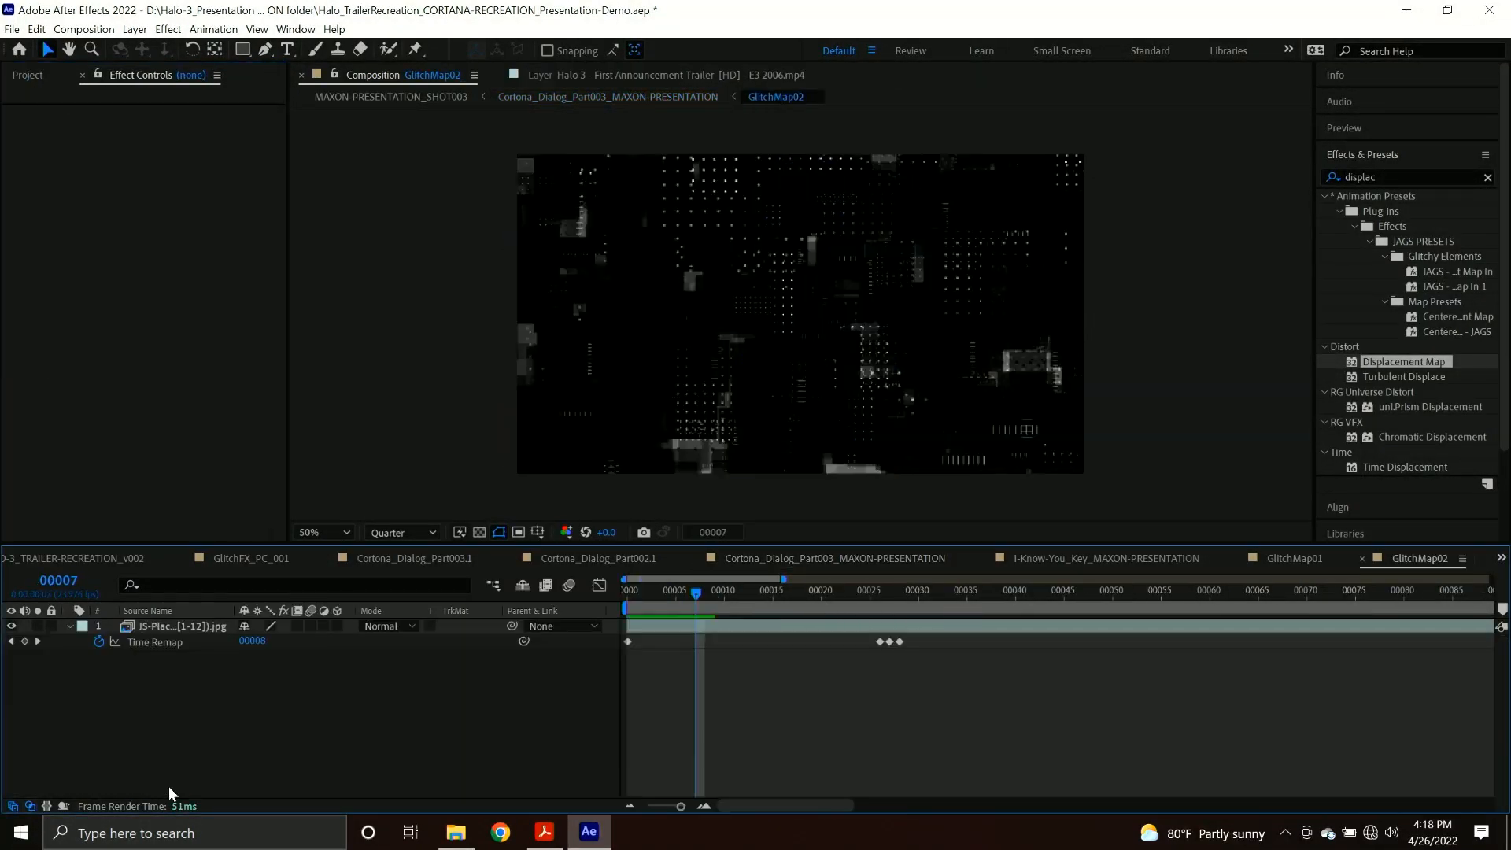
pyautogui.click(550, 96)
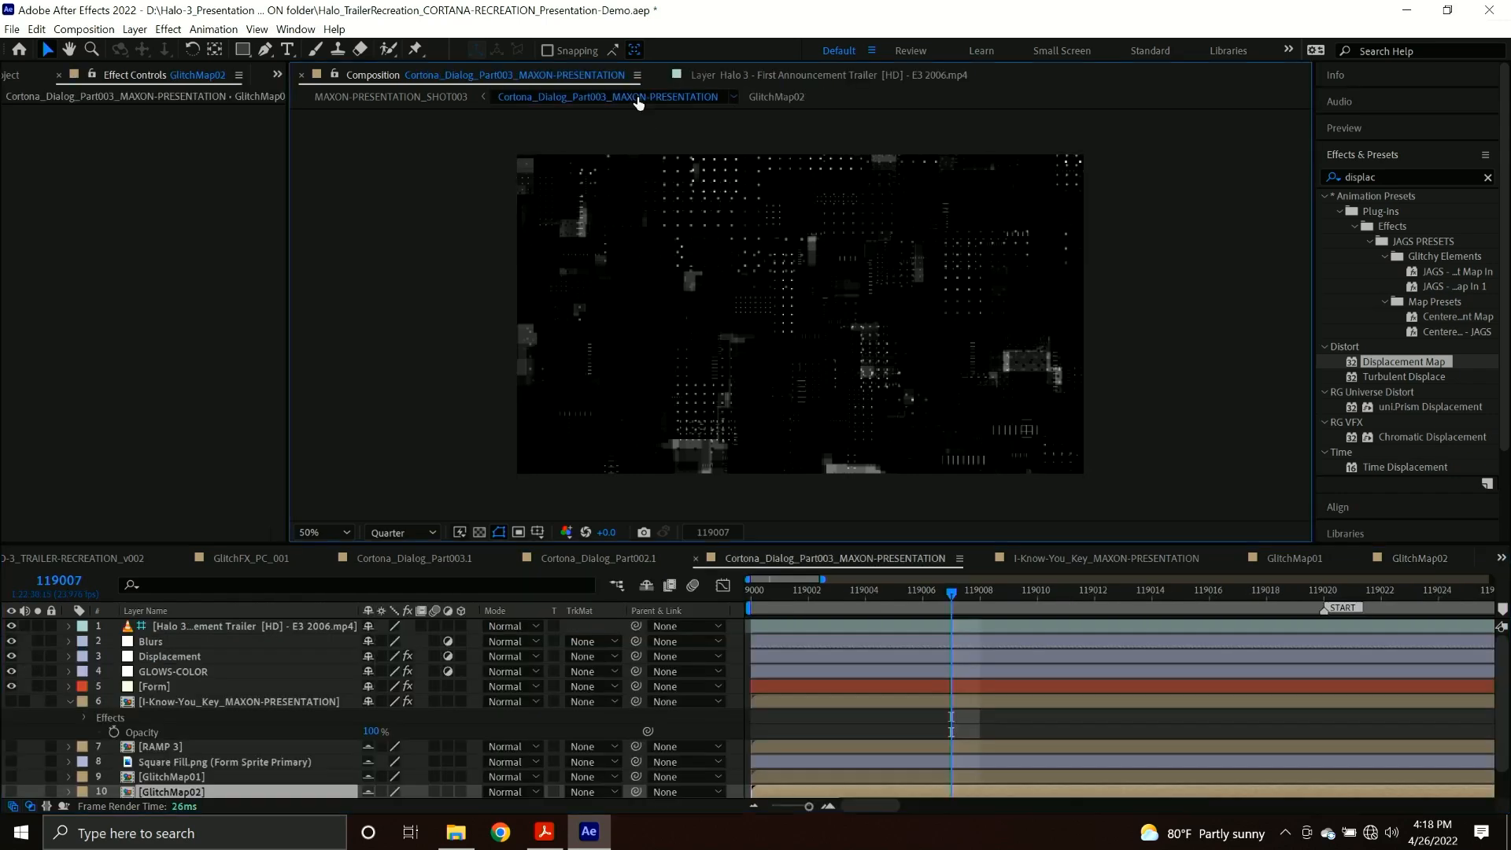
pyautogui.moveTo(951, 595); pyautogui.dragTo(925, 597)
pyautogui.click(937, 596)
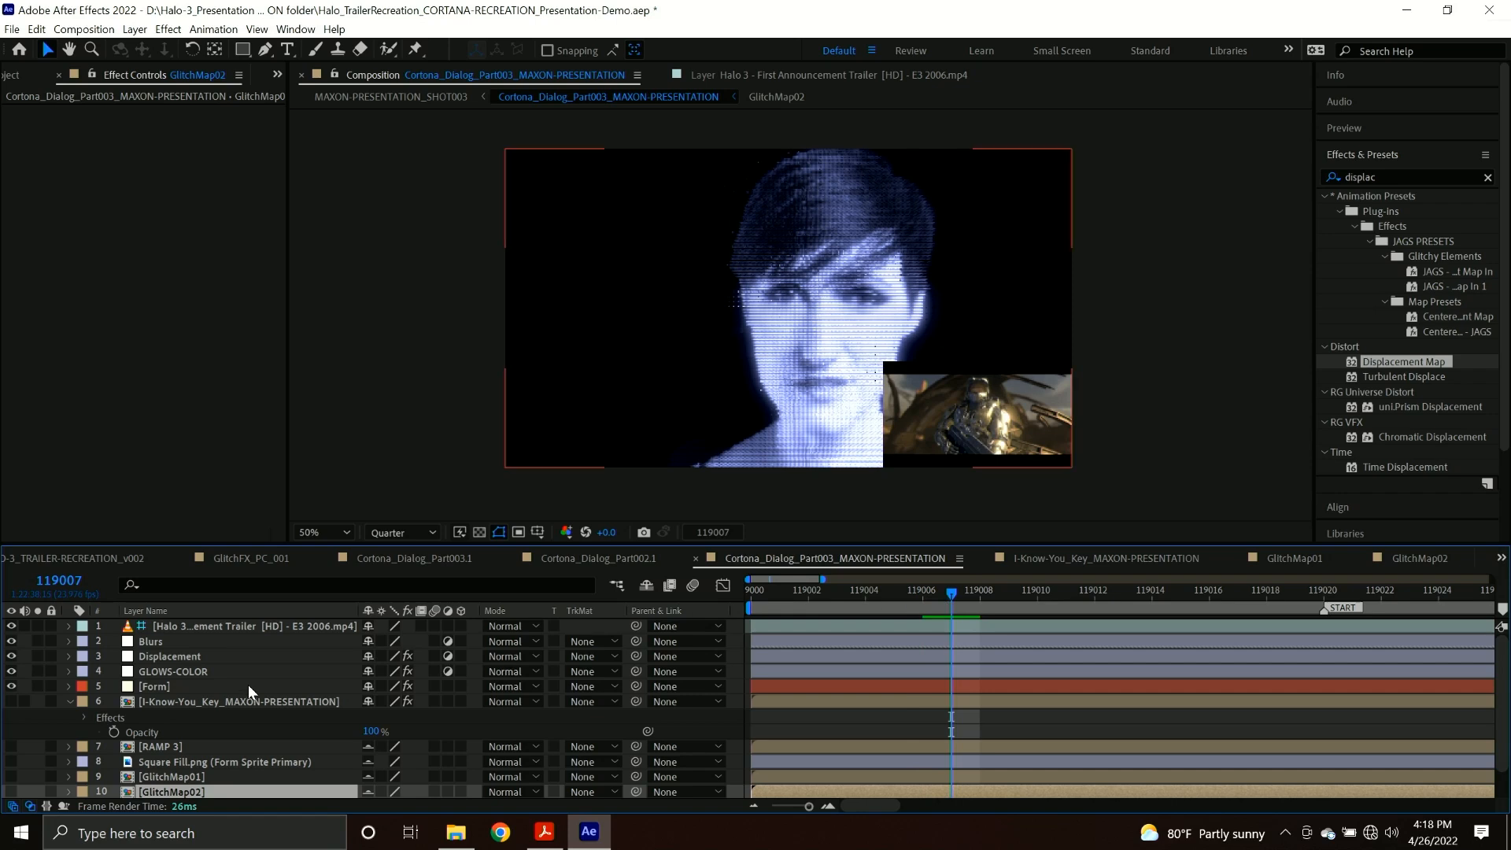
pyautogui.click(195, 654)
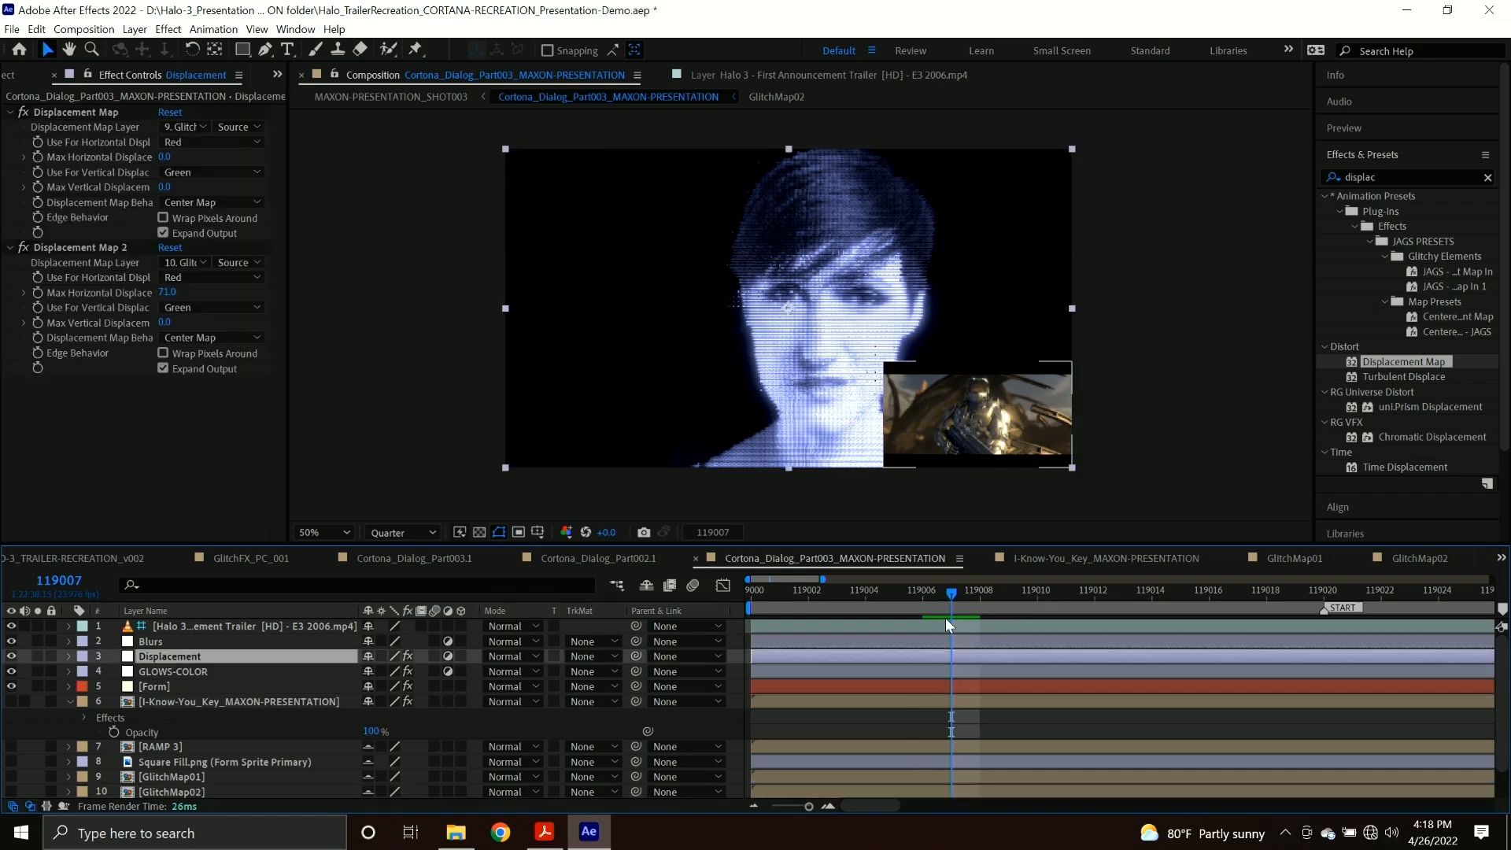
pyautogui.click(920, 596)
pyautogui.moveTo(868, 602); pyautogui.dragTo(837, 607)
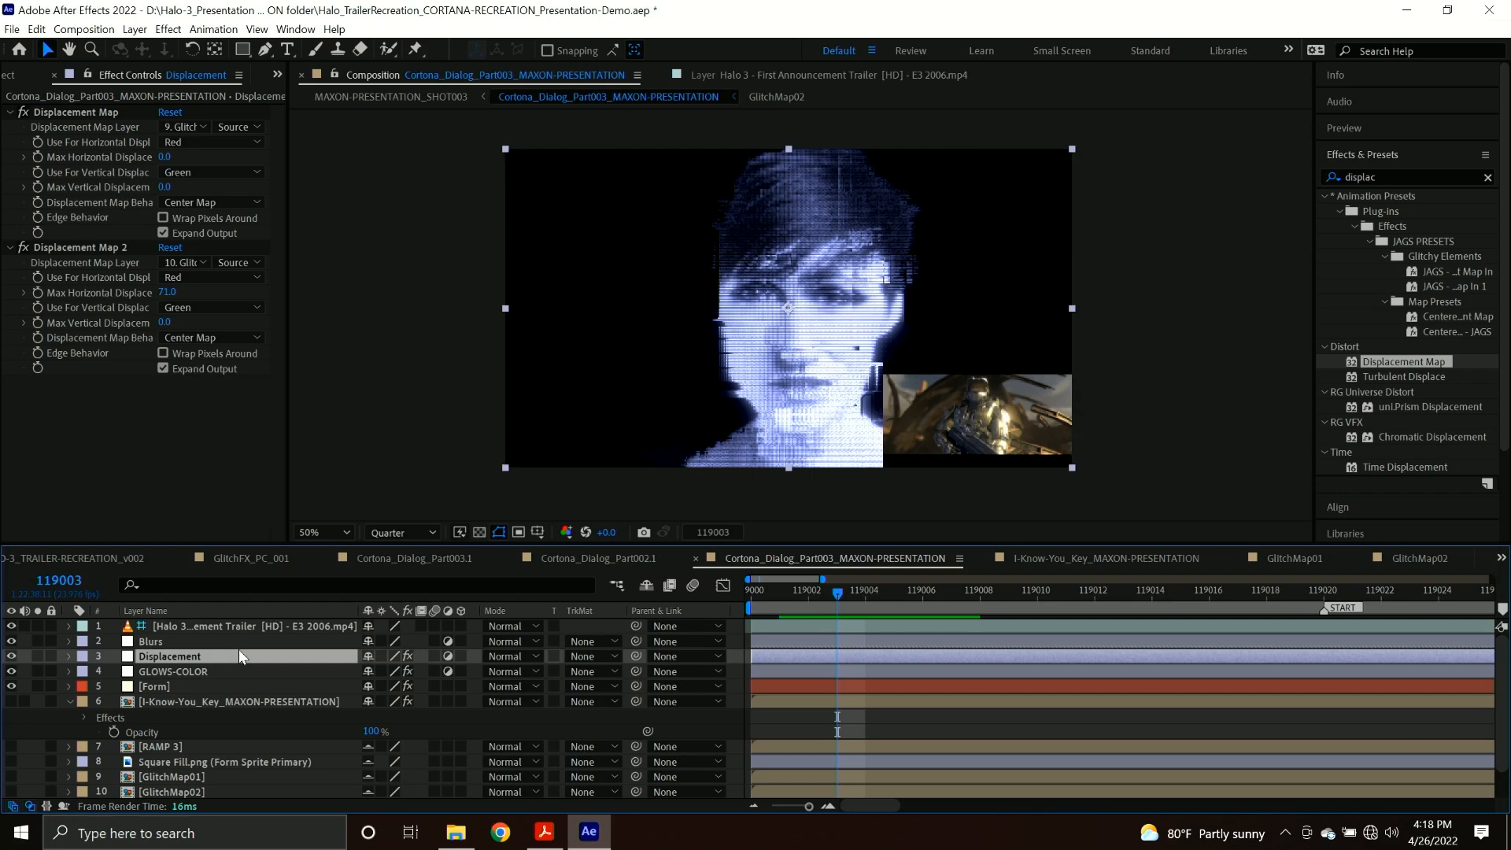
# Apply the Fast Box Blur and Directional Blur effects to the Blurs adjustment layer.
pyautogui.click(211, 644)
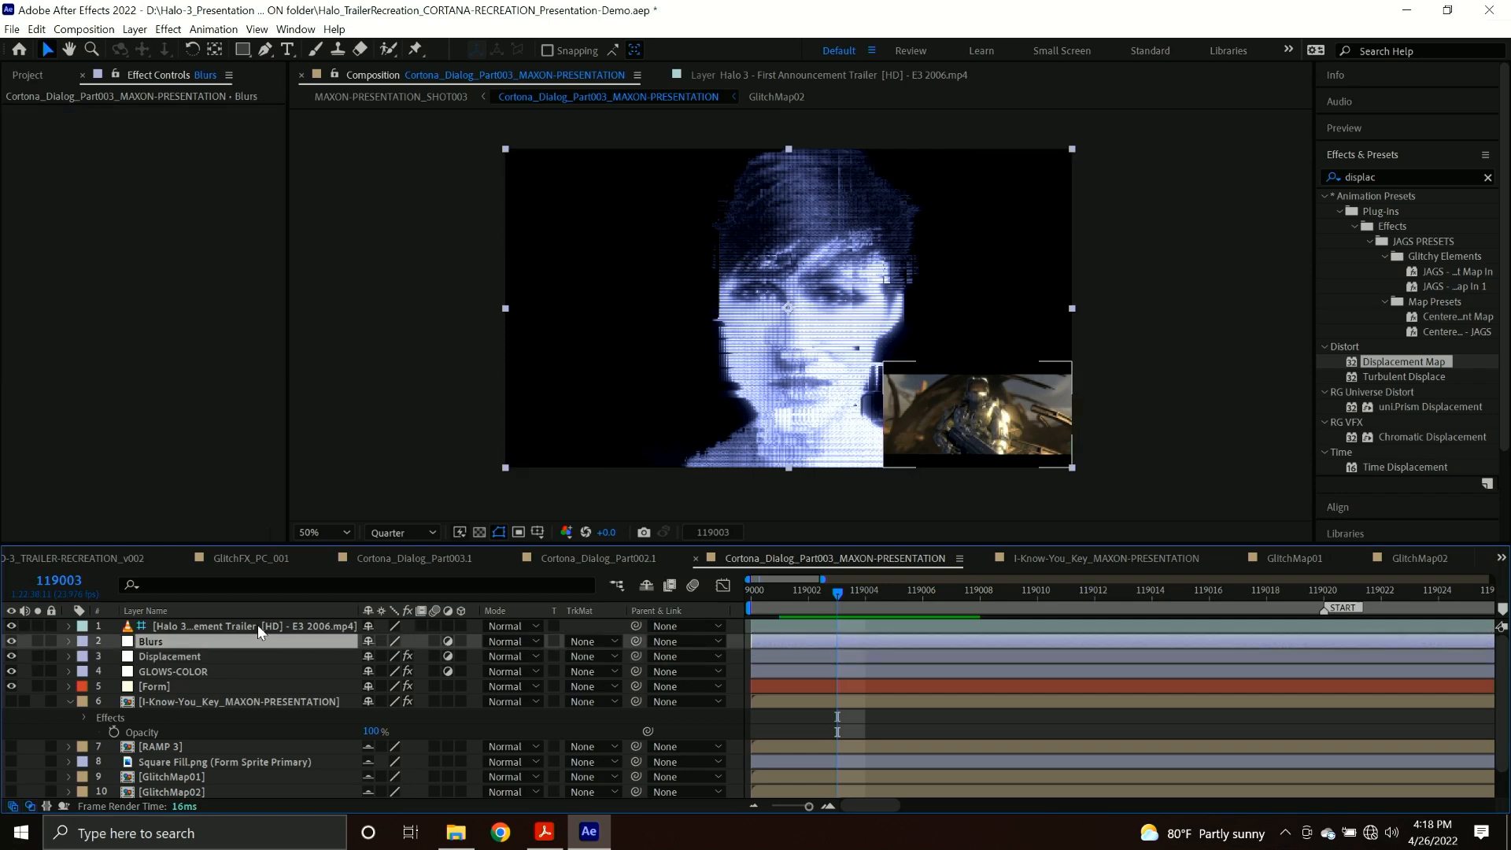
pyautogui.hotkey('ctrl', 'space')
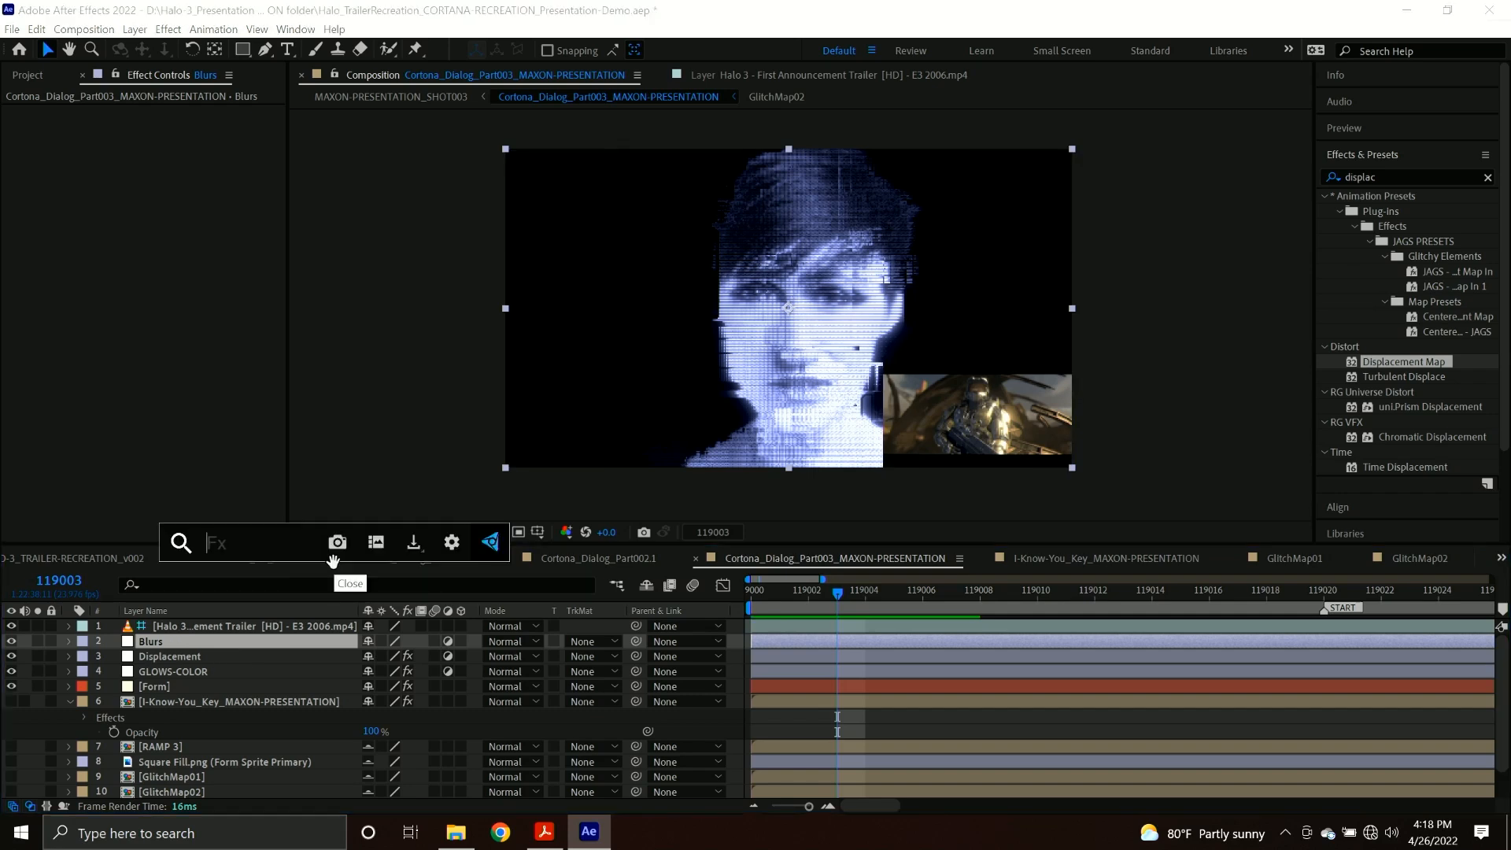
pyautogui.write('fast')
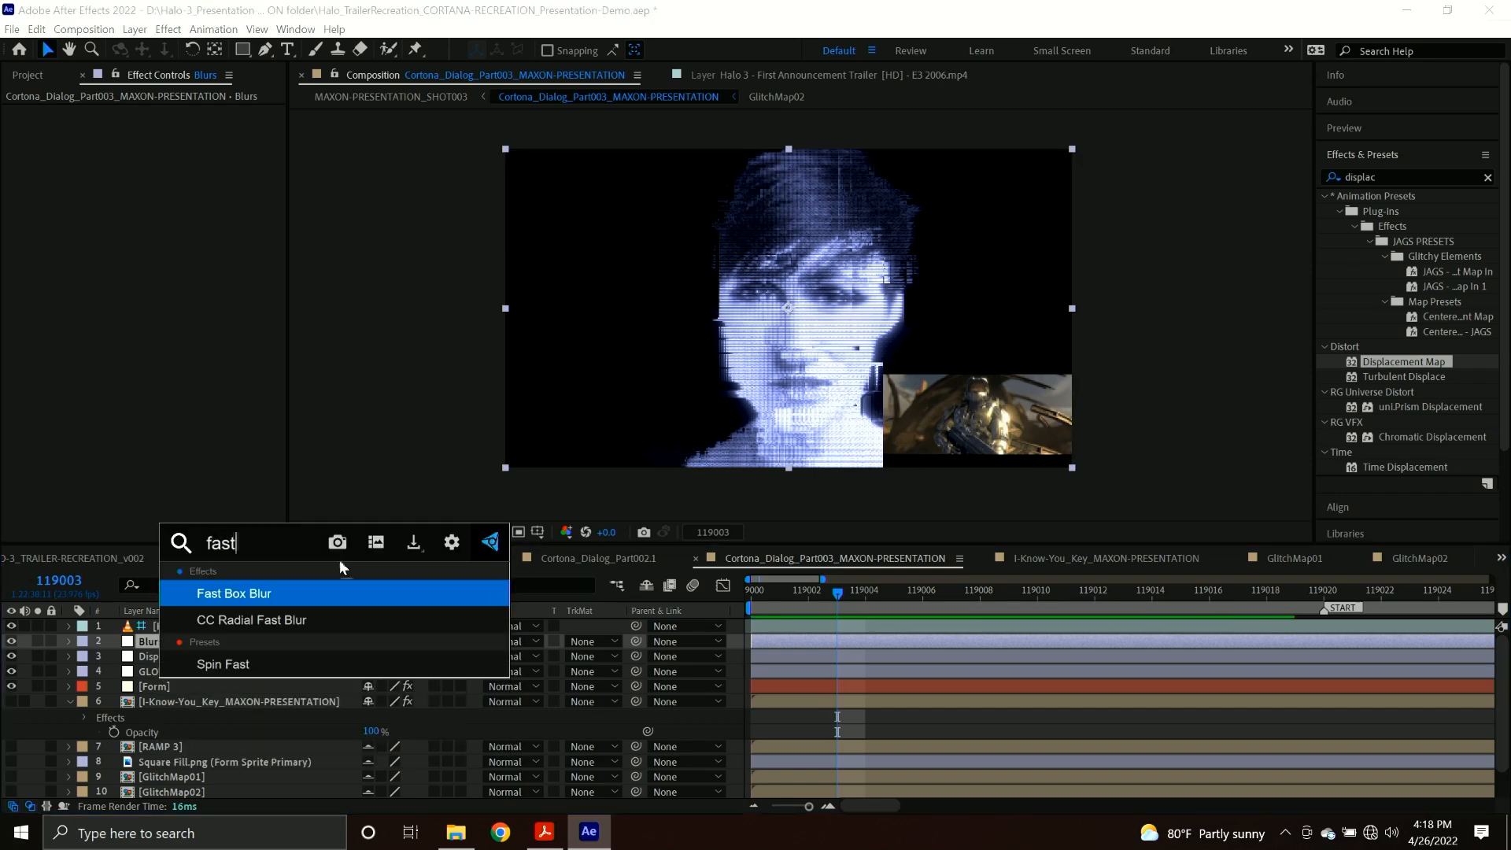
pyautogui.press('Return')
pyautogui.hotkey('ctrl', 'space')
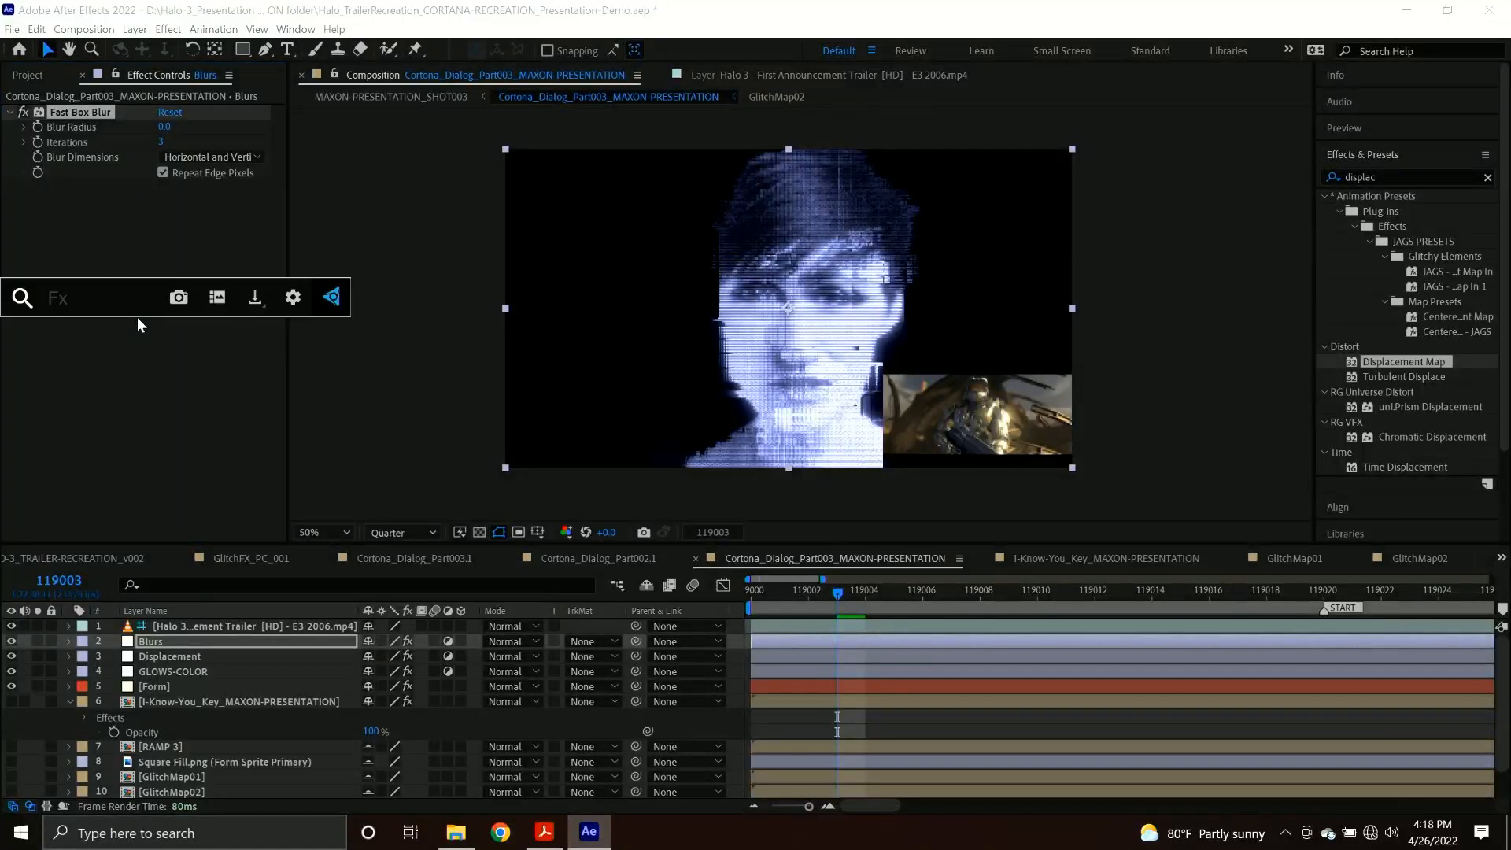
pyautogui.write('dirl')
pyautogui.press('BackSpace')
pyautogui.press('BackSpace')
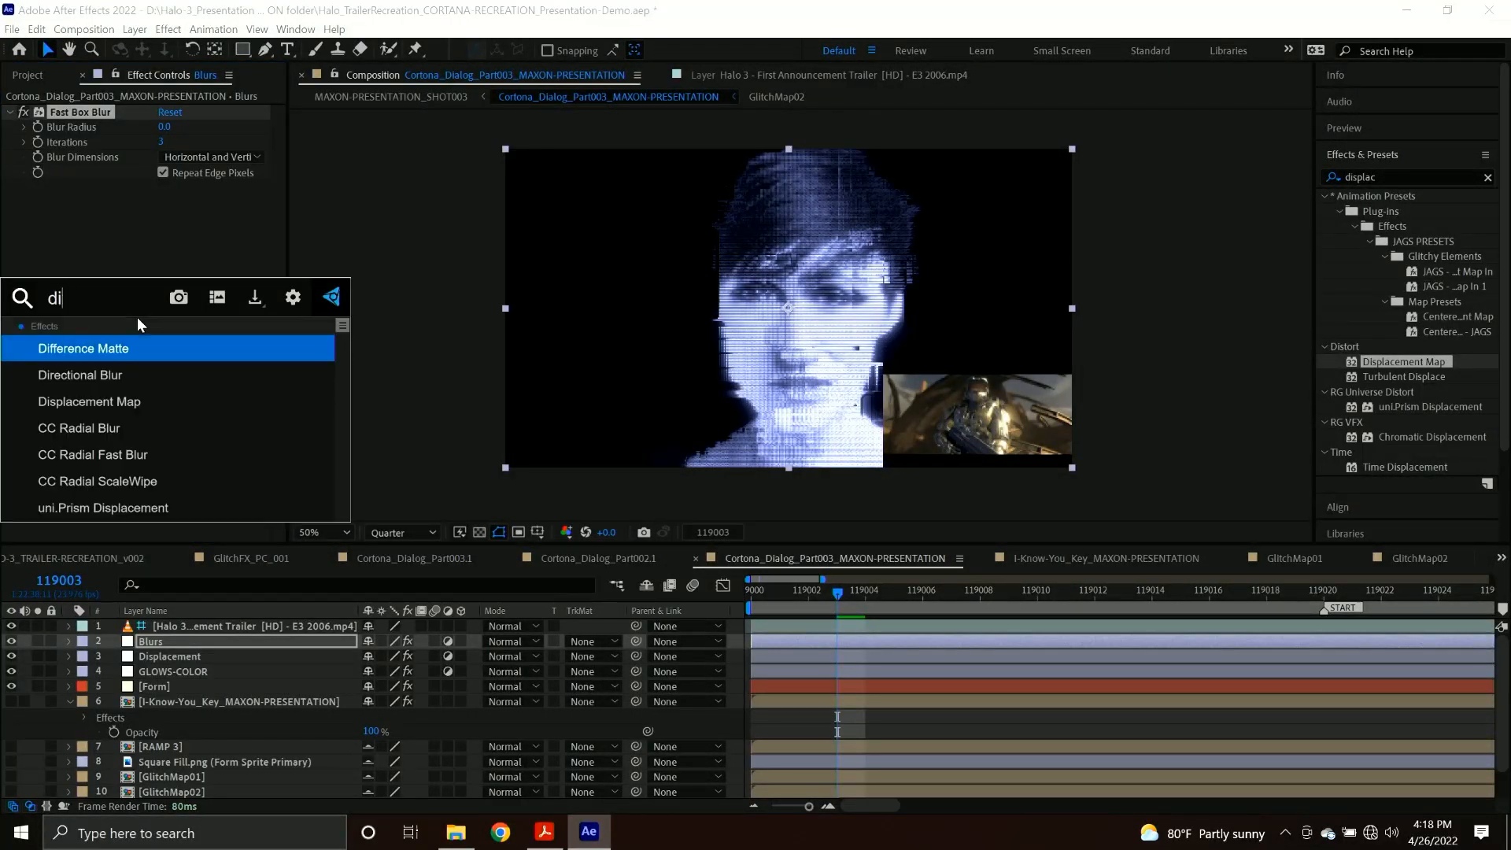
pyautogui.press('BackSpace')
pyautogui.write('ir')
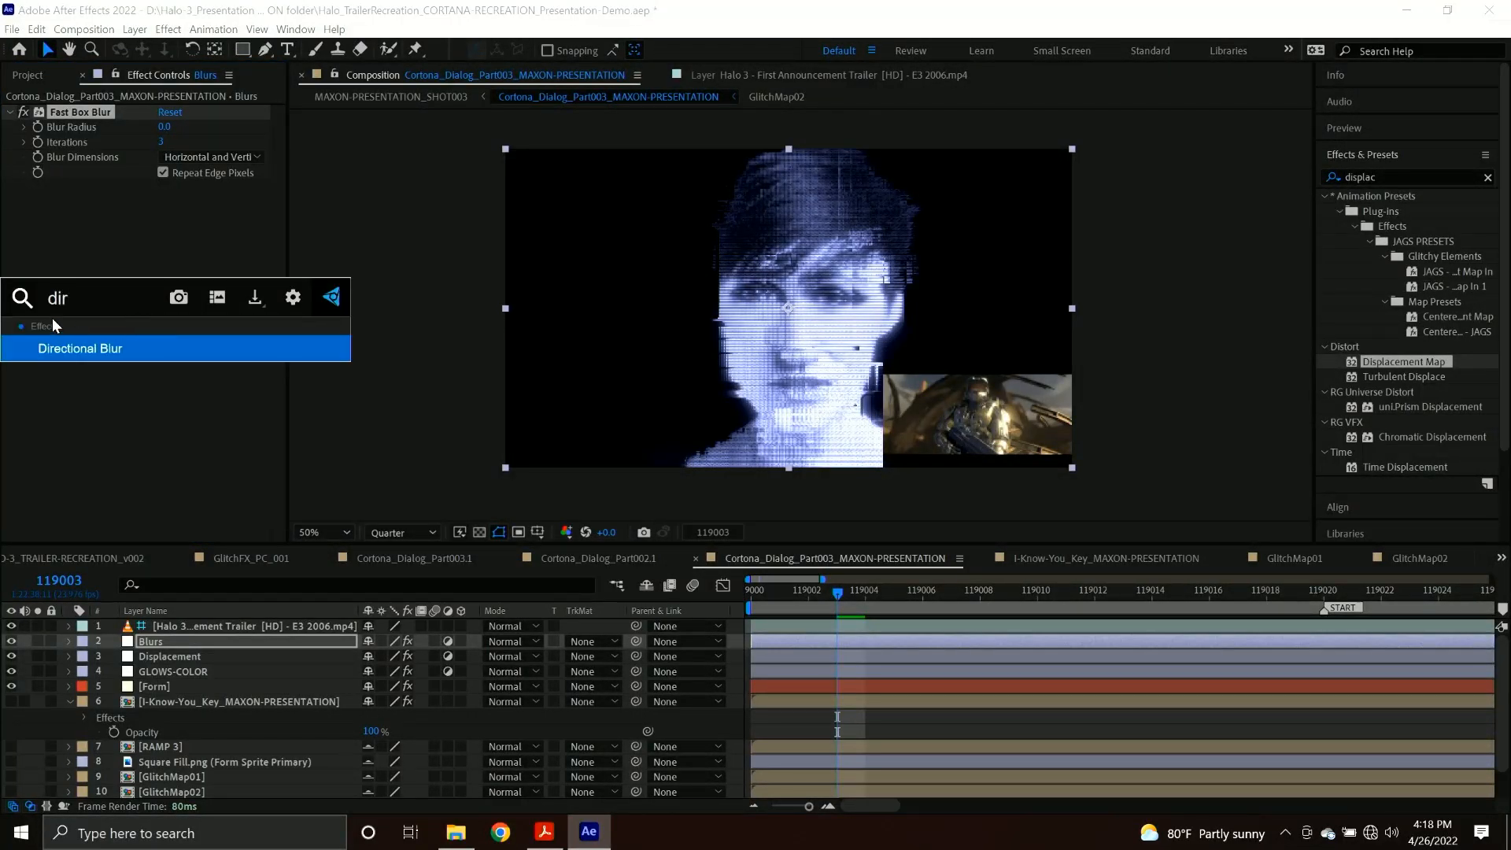
pyautogui.click(68, 351)
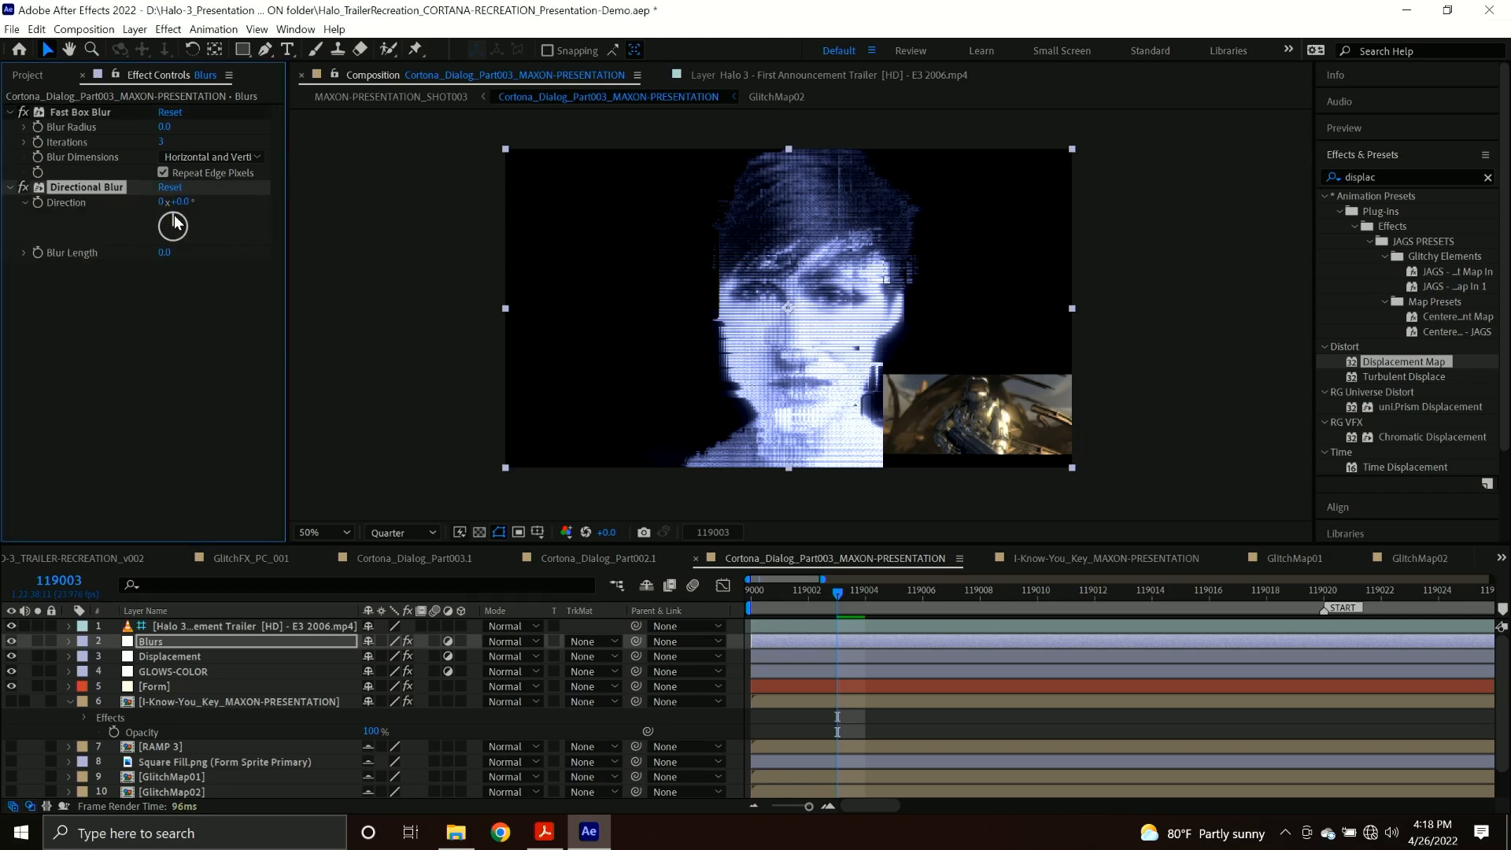
# Add the Levels and Transform effects below the blurs on the Blurs layer.
pyautogui.click(1405, 176)
pyautogui.write('levels')
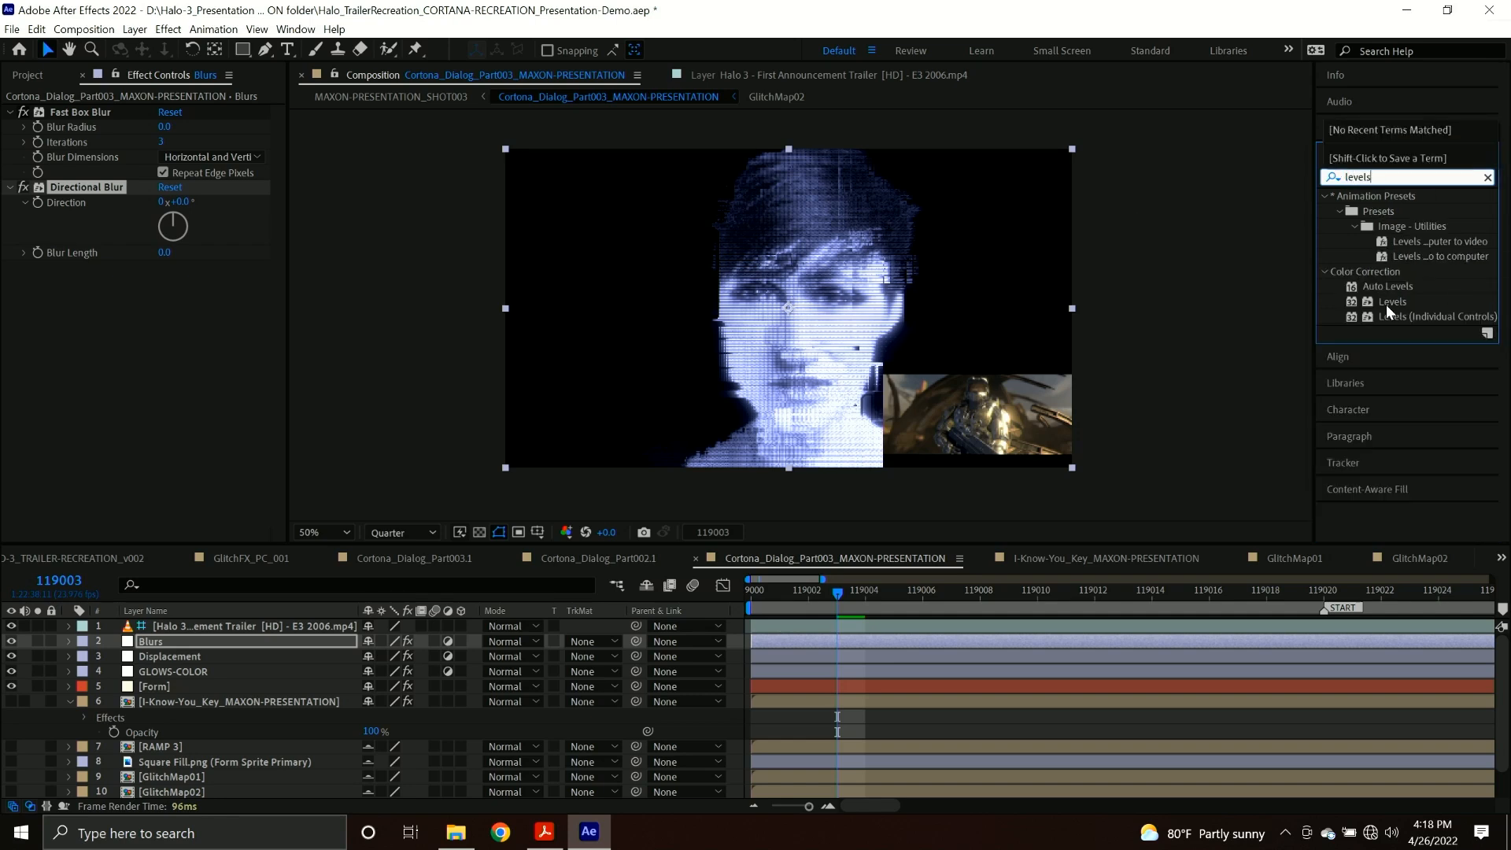
pyautogui.moveTo(1389, 311); pyautogui.dragTo(607, 313)
pyautogui.click(1393, 176)
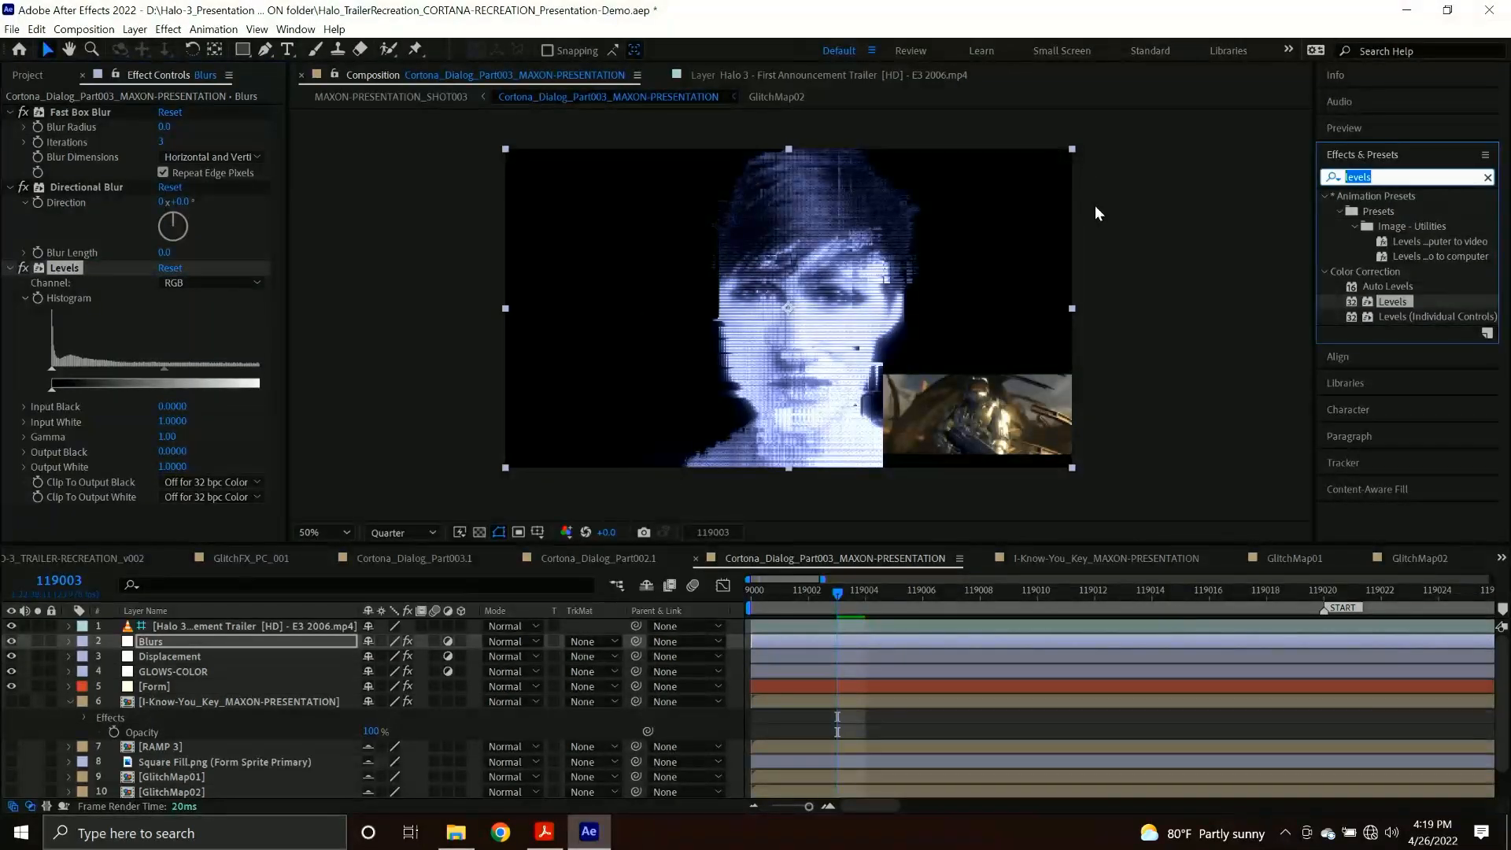
pyautogui.write('trans')
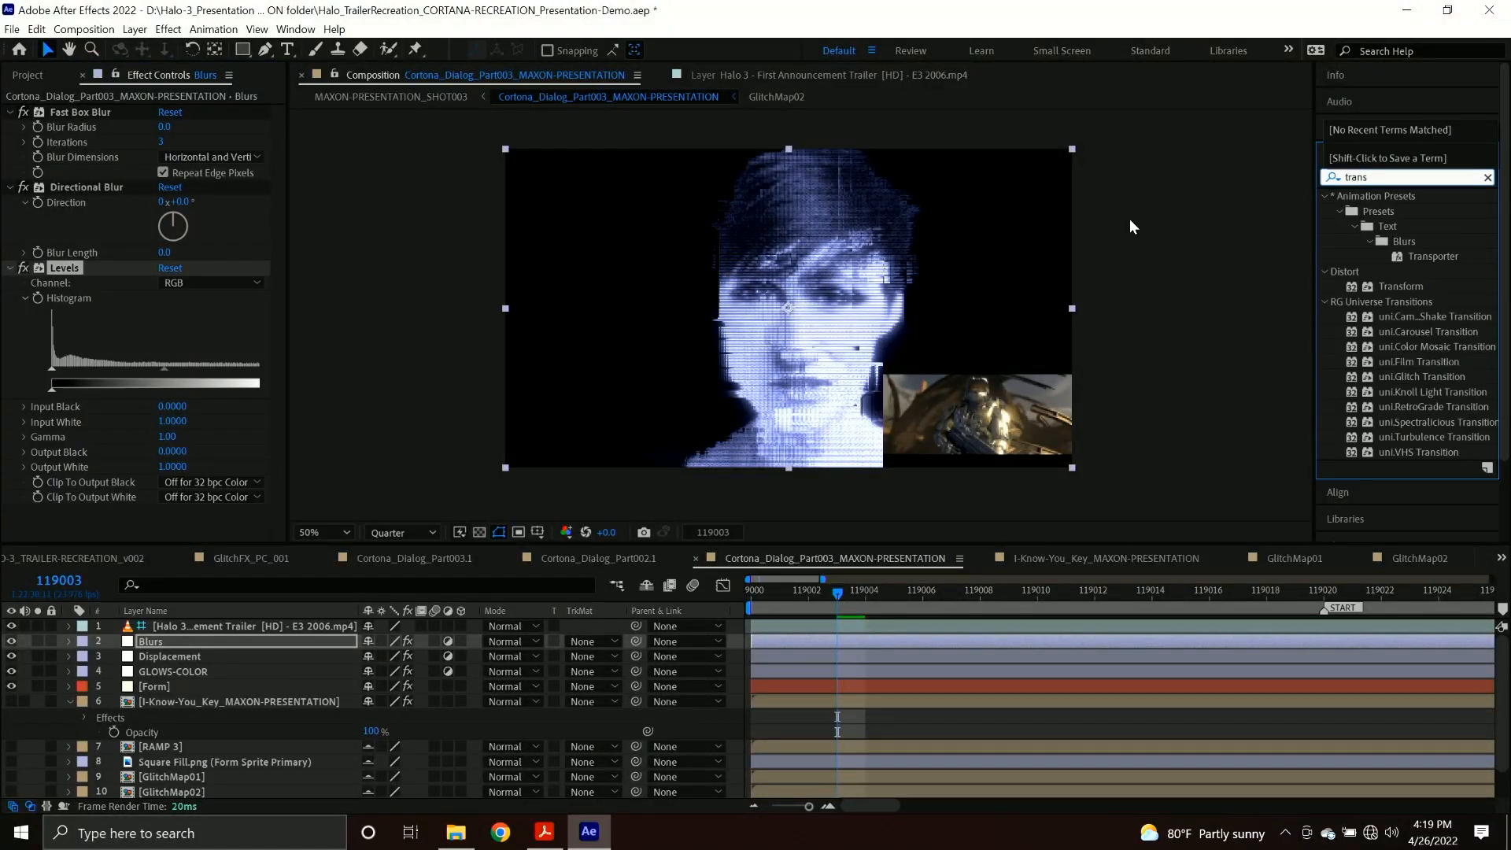
pyautogui.moveTo(1413, 288); pyautogui.dragTo(77, 491)
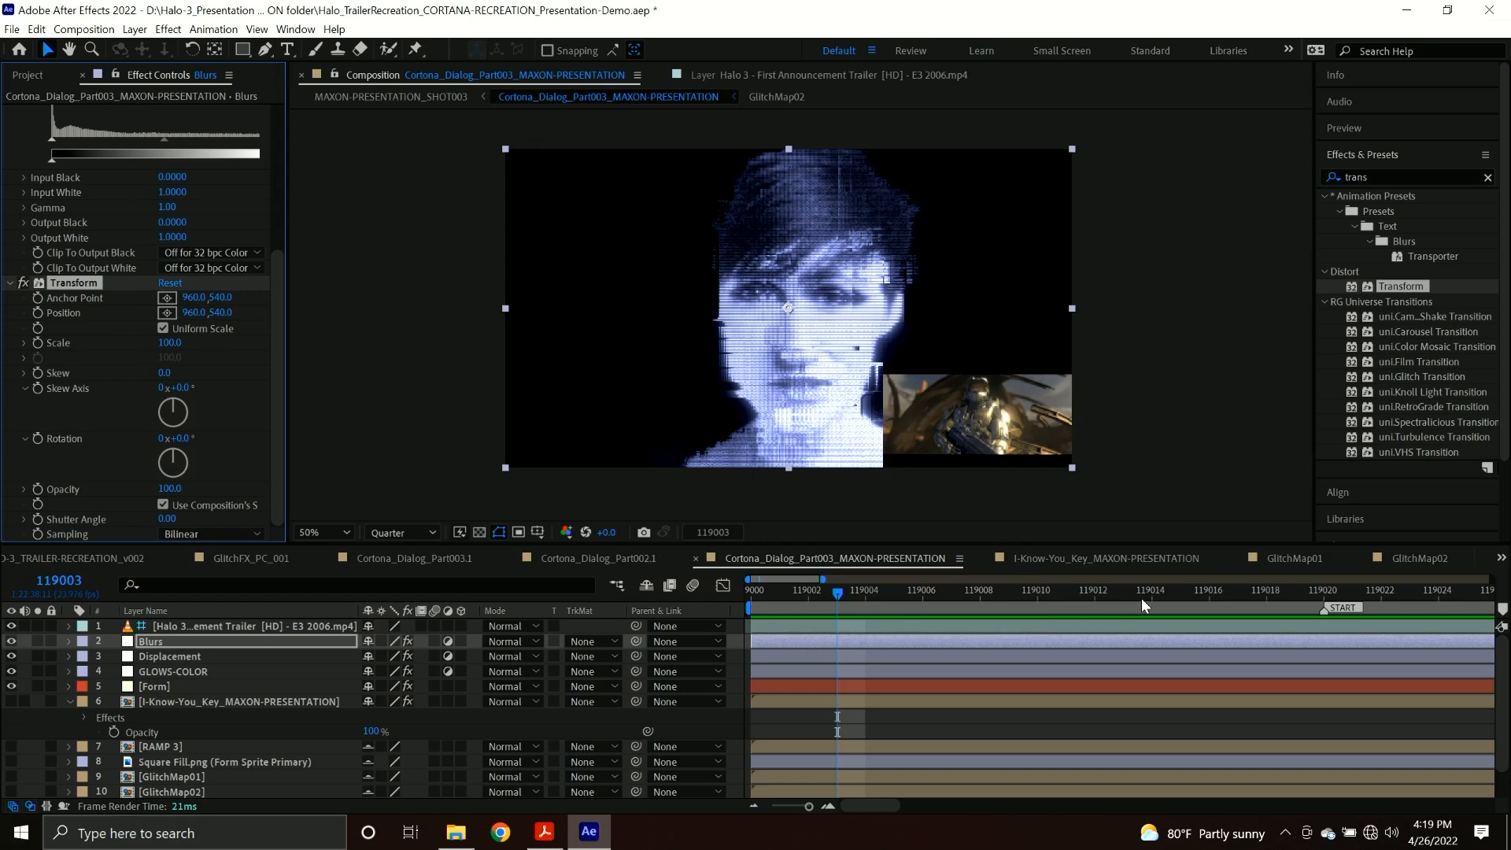
# At frame 119020, enable keyframing for the Blurs layer's Levels Histogram, Directional Blur length and Fast Box Blur radius.
pyautogui.click(1325, 598)
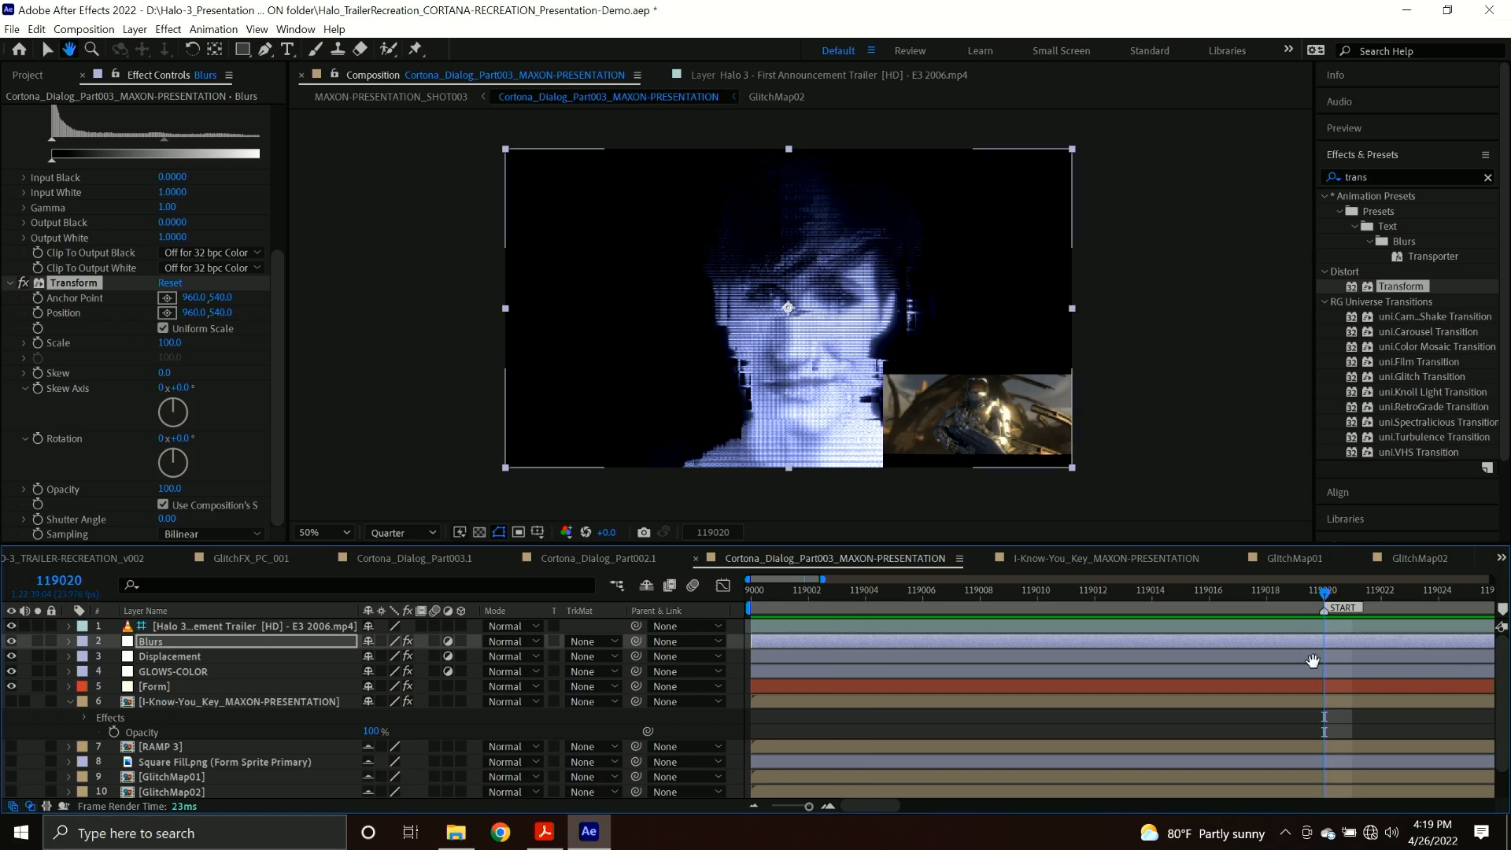
pyautogui.keyDown('shift'); pyautogui.hscroll(4, 1318, 664); pyautogui.keyUp('shift')
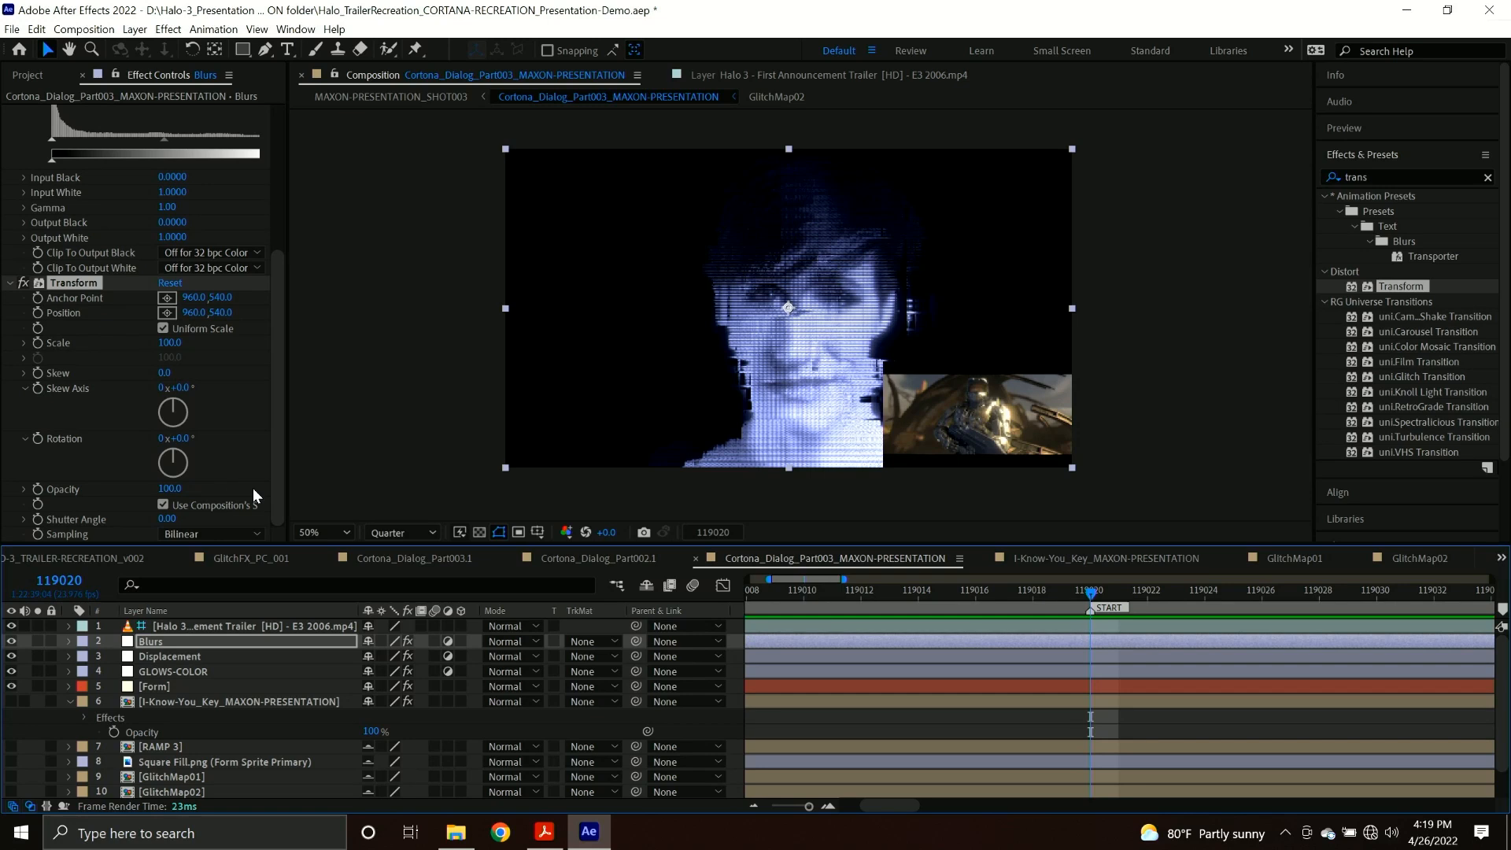
pyautogui.scroll(3, 83, 350)
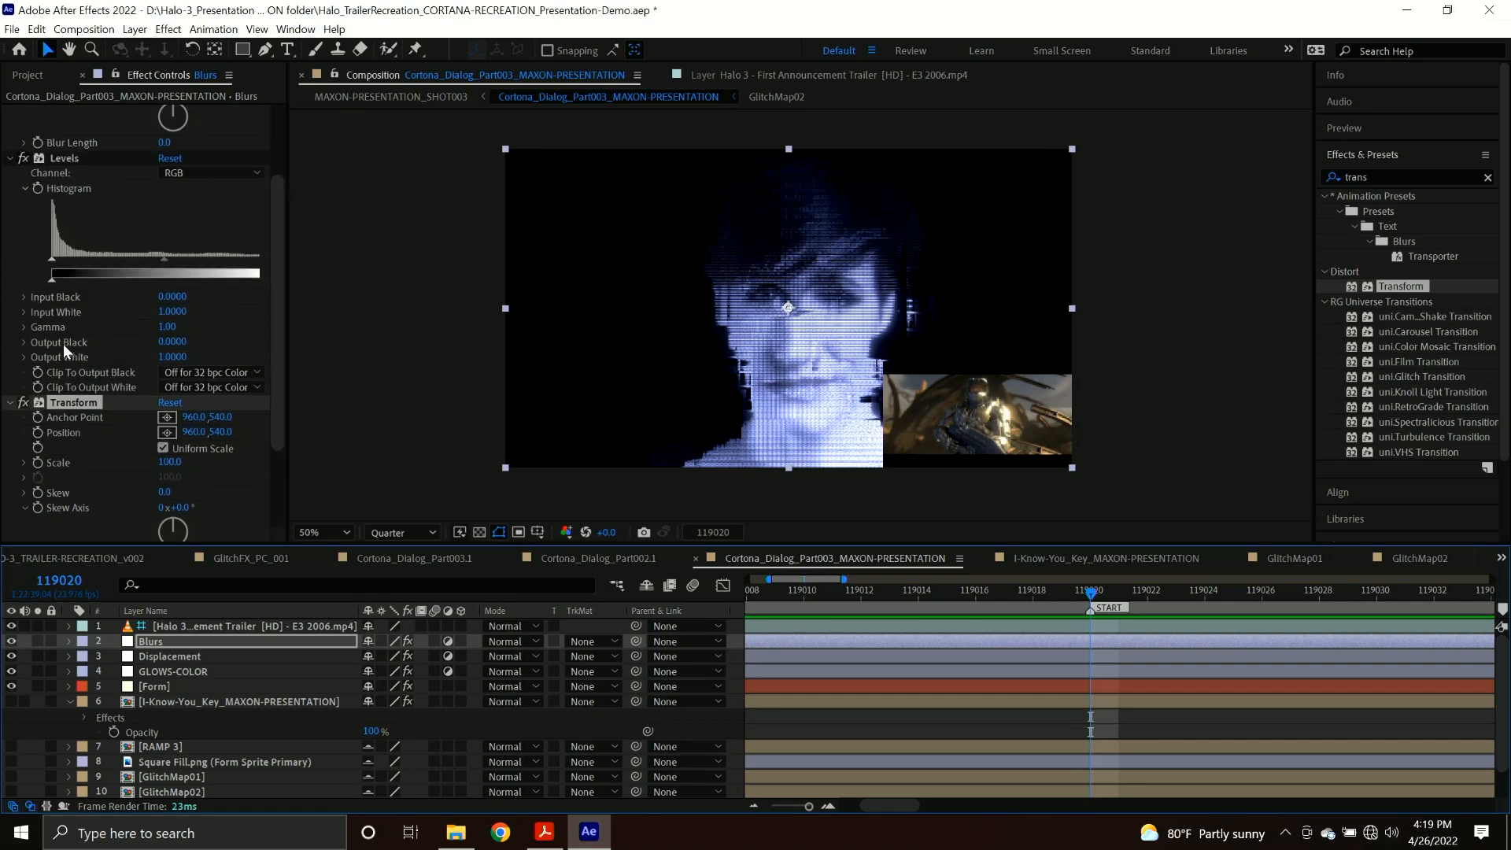
pyautogui.click(38, 190)
pyautogui.scroll(3, 39, 202)
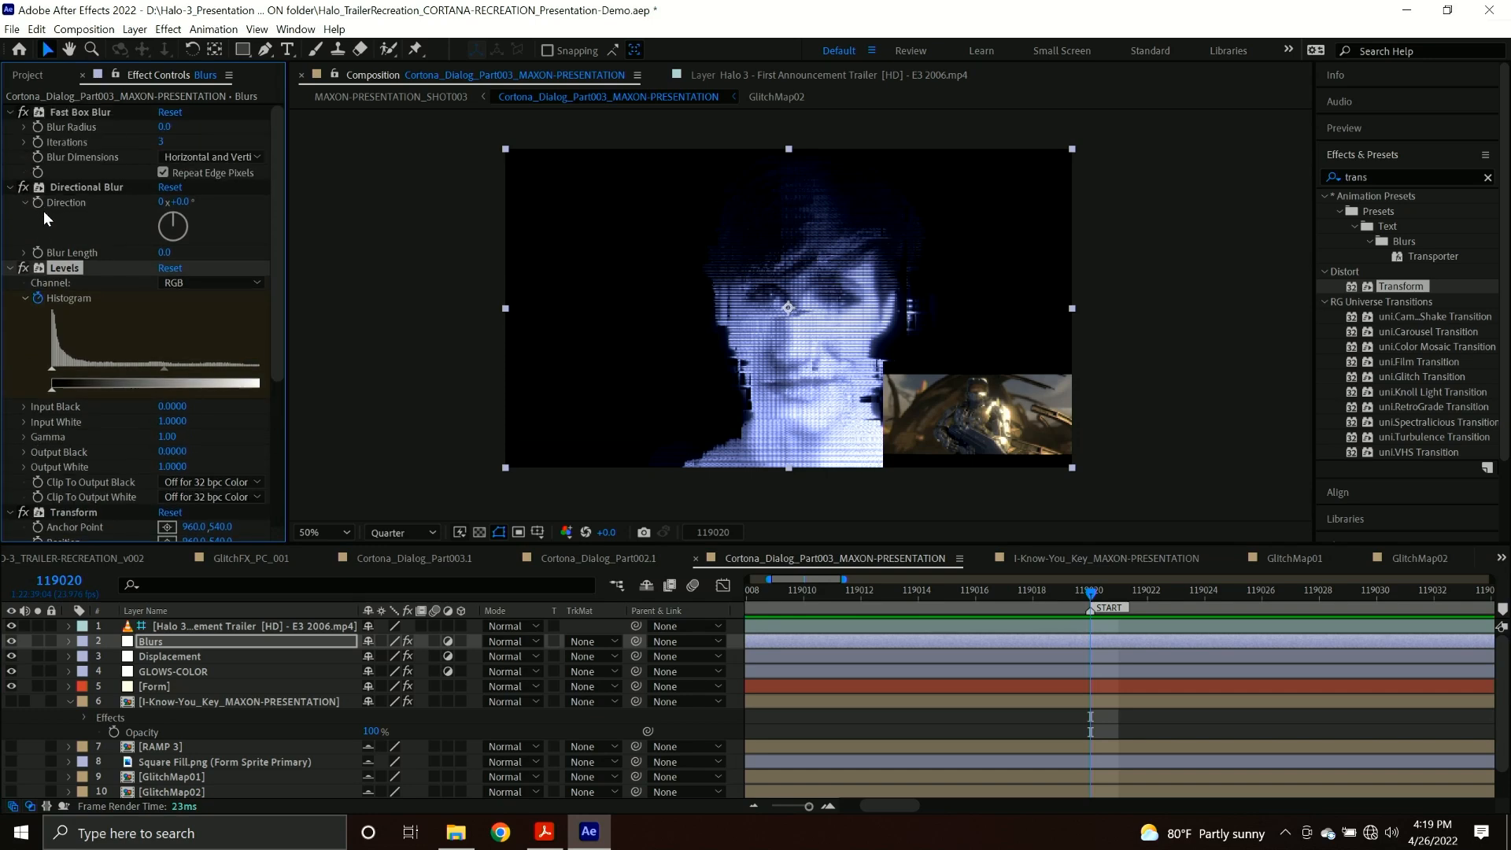
pyautogui.hotkey('ctrl', 'Up')
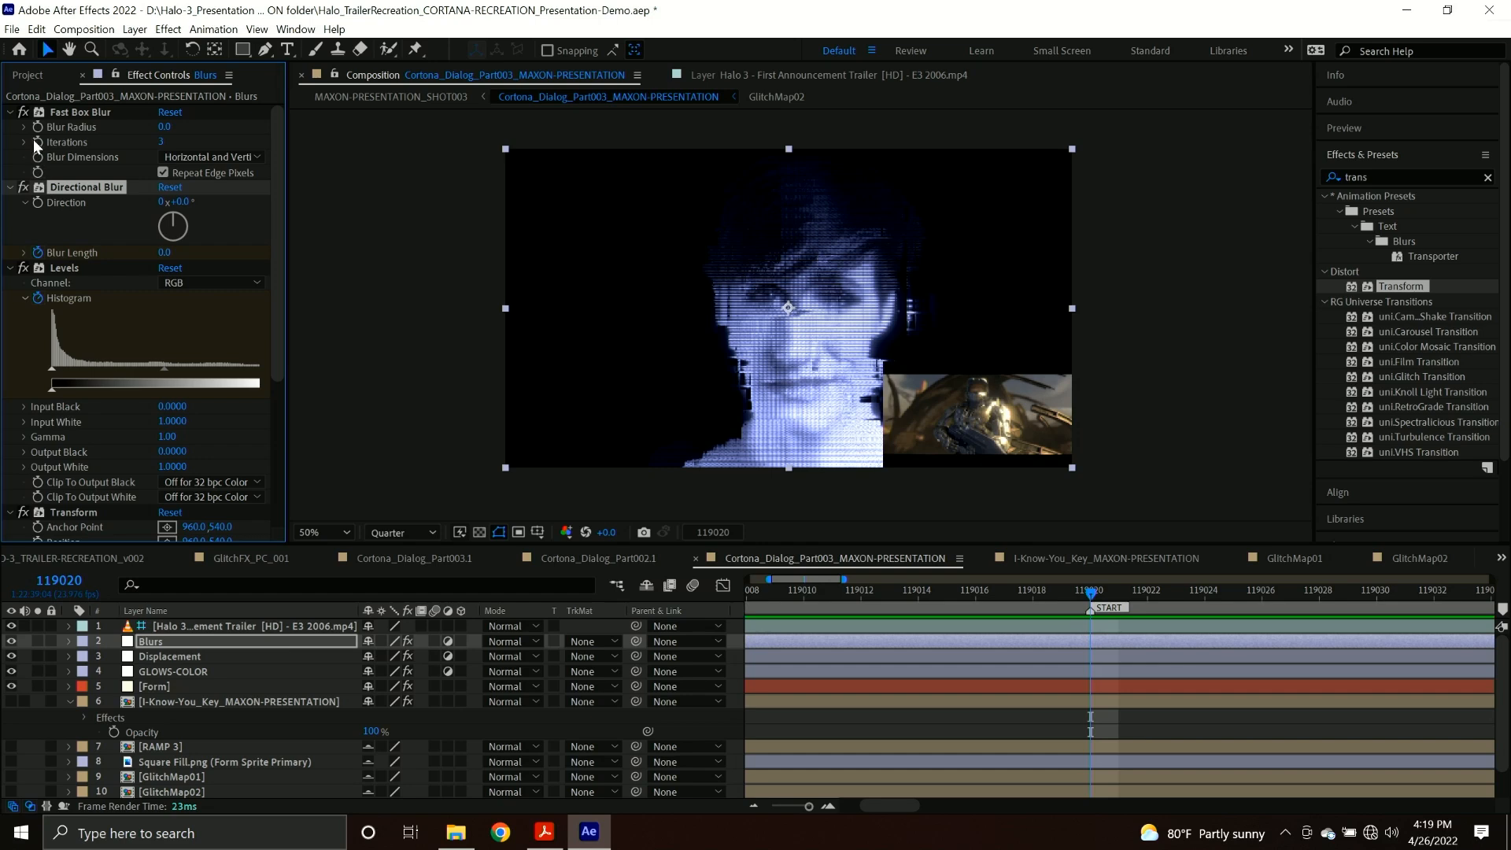
pyautogui.hotkey('ctrl', 'Up')
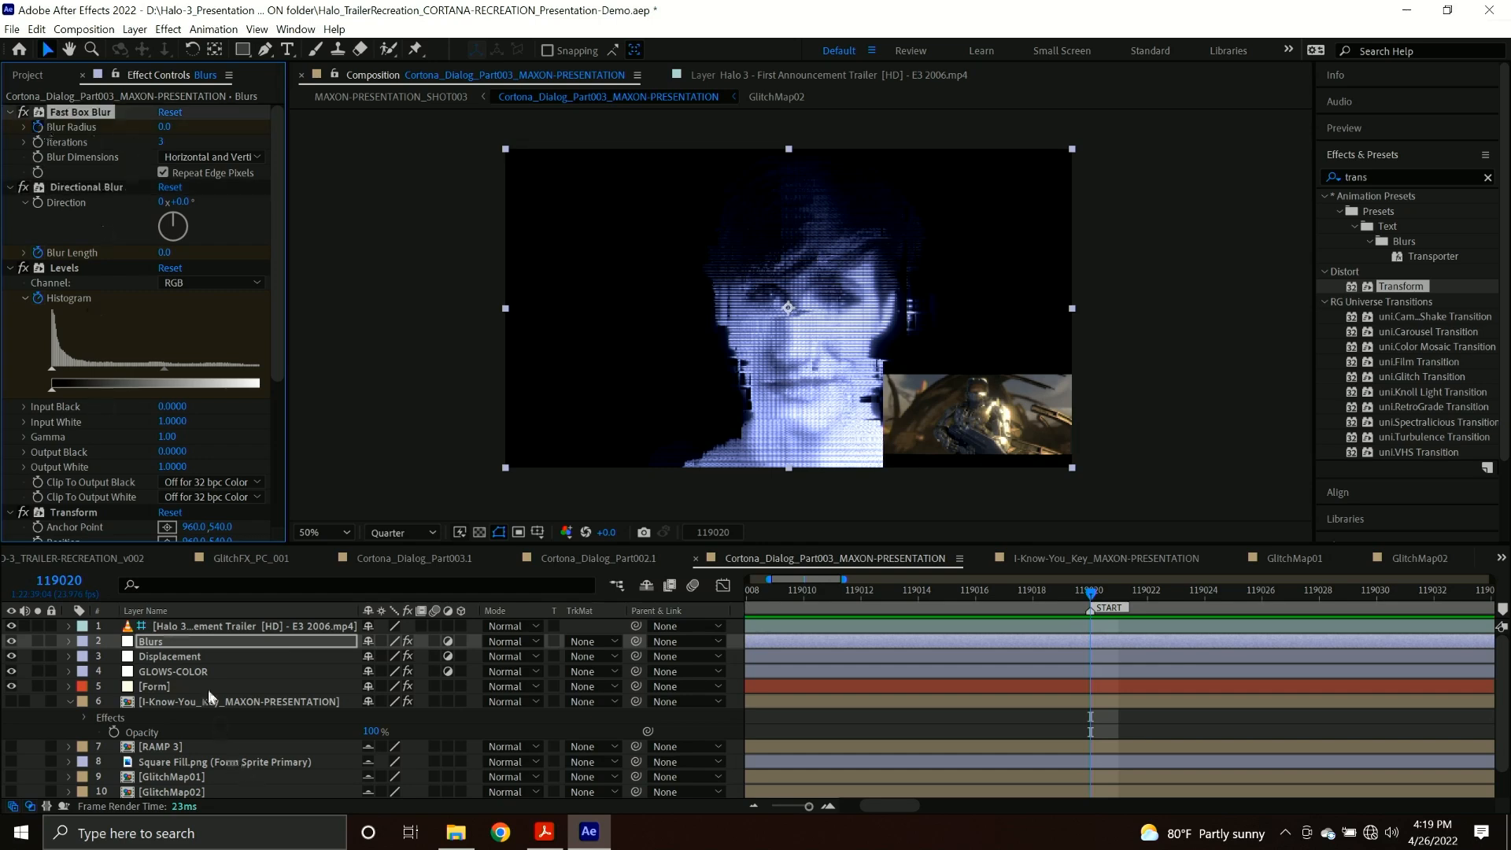
# On the Displacement layer, keyframe the first map's maximum horizontal and vertical displacement and the second map's maximum horizontal displacement at frame 119020.
pyautogui.click(195, 651)
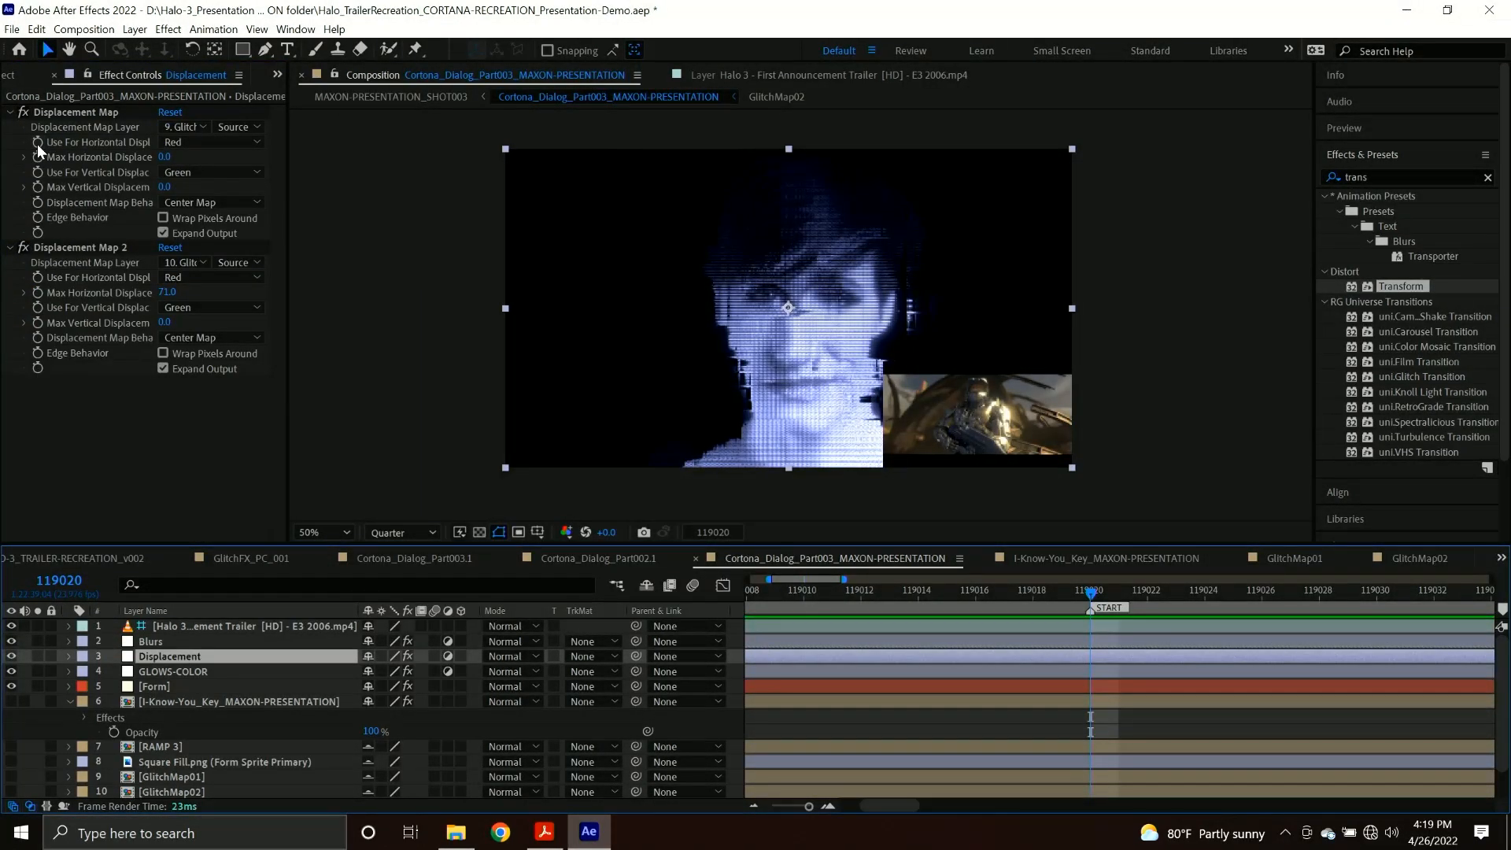
pyautogui.click(36, 144)
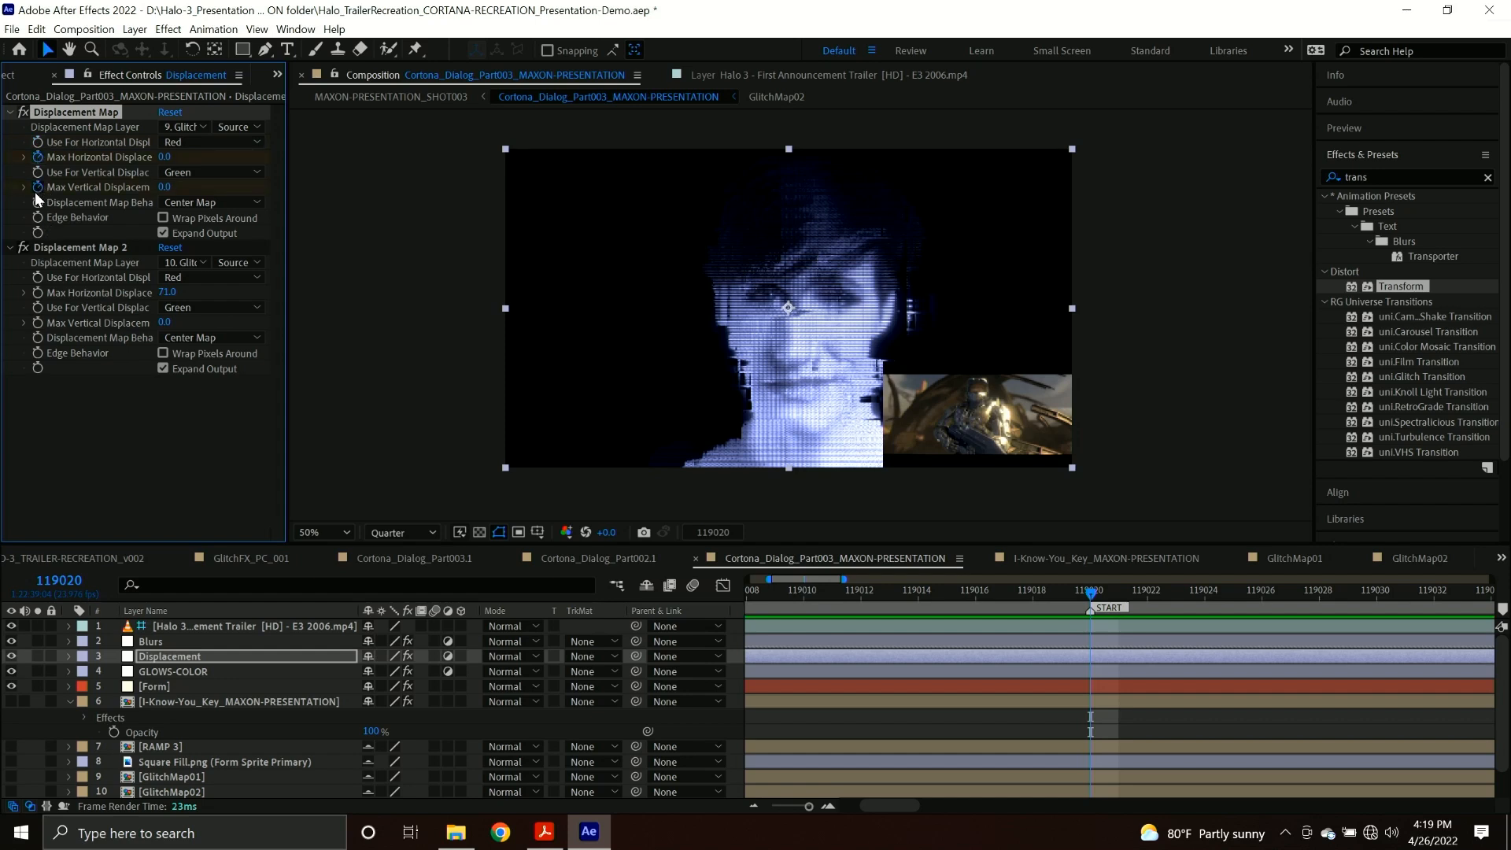
pyautogui.hotkey('ctrl', 'Down')
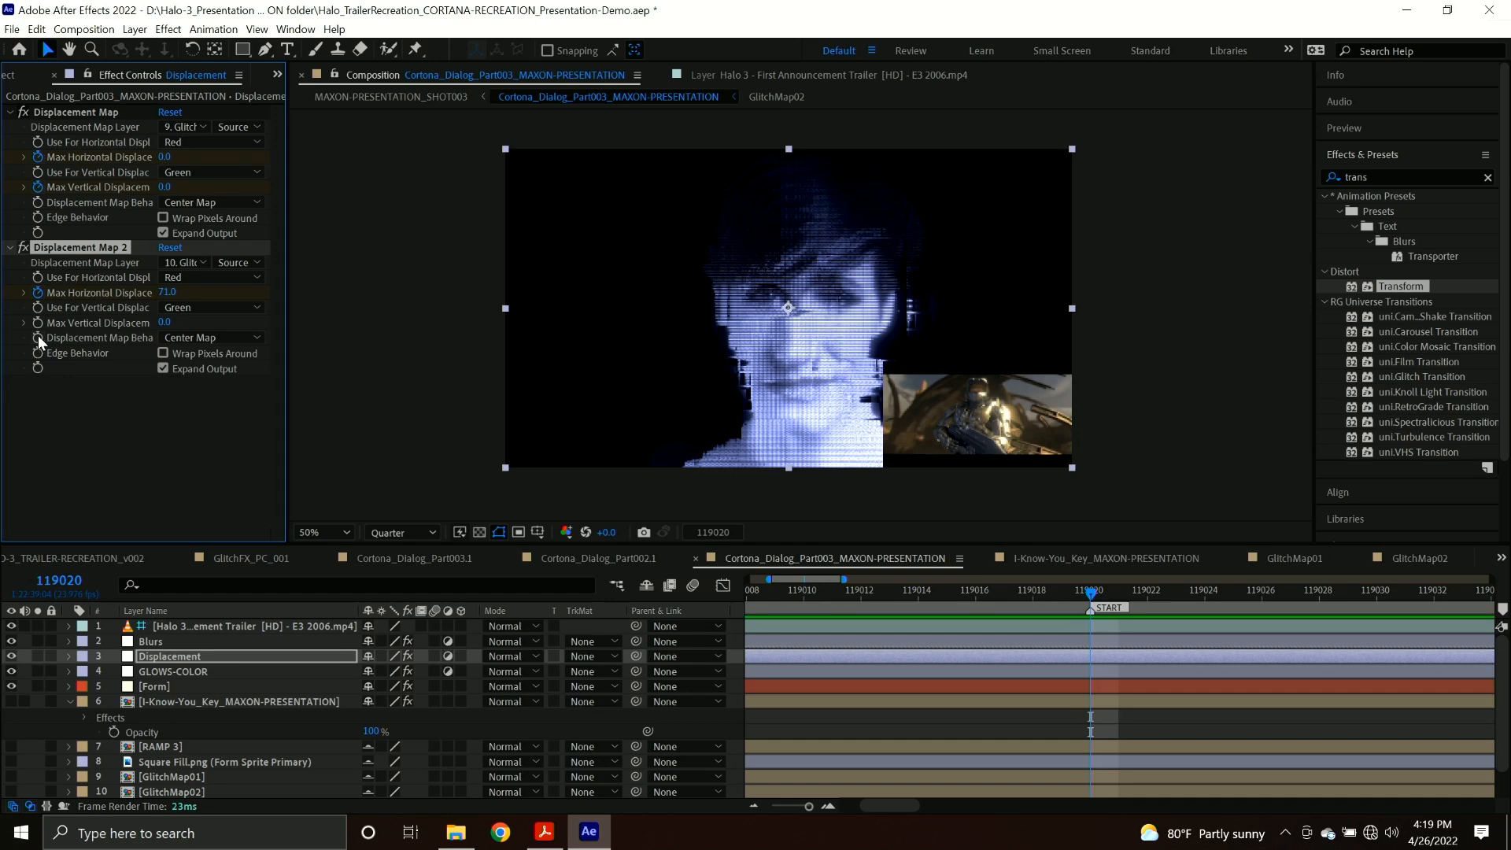
# Keyframe Optical Glow's Amount, Size and Highlights Only on GLOWS-COLOR, setting the Amount to 54 and the Vibrance to 81%.
pyautogui.click(190, 671)
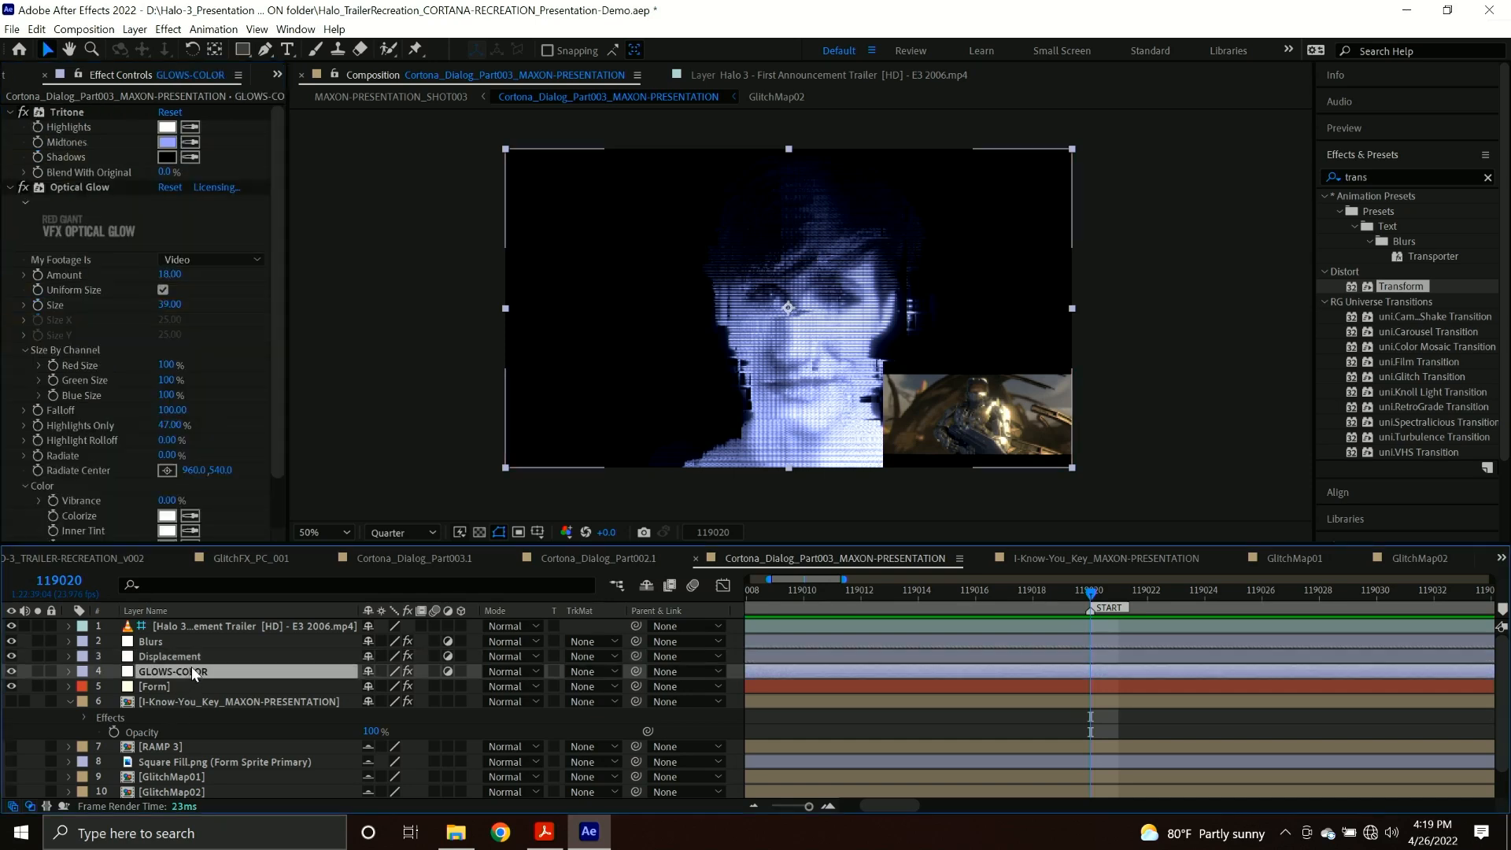
pyautogui.click(38, 277)
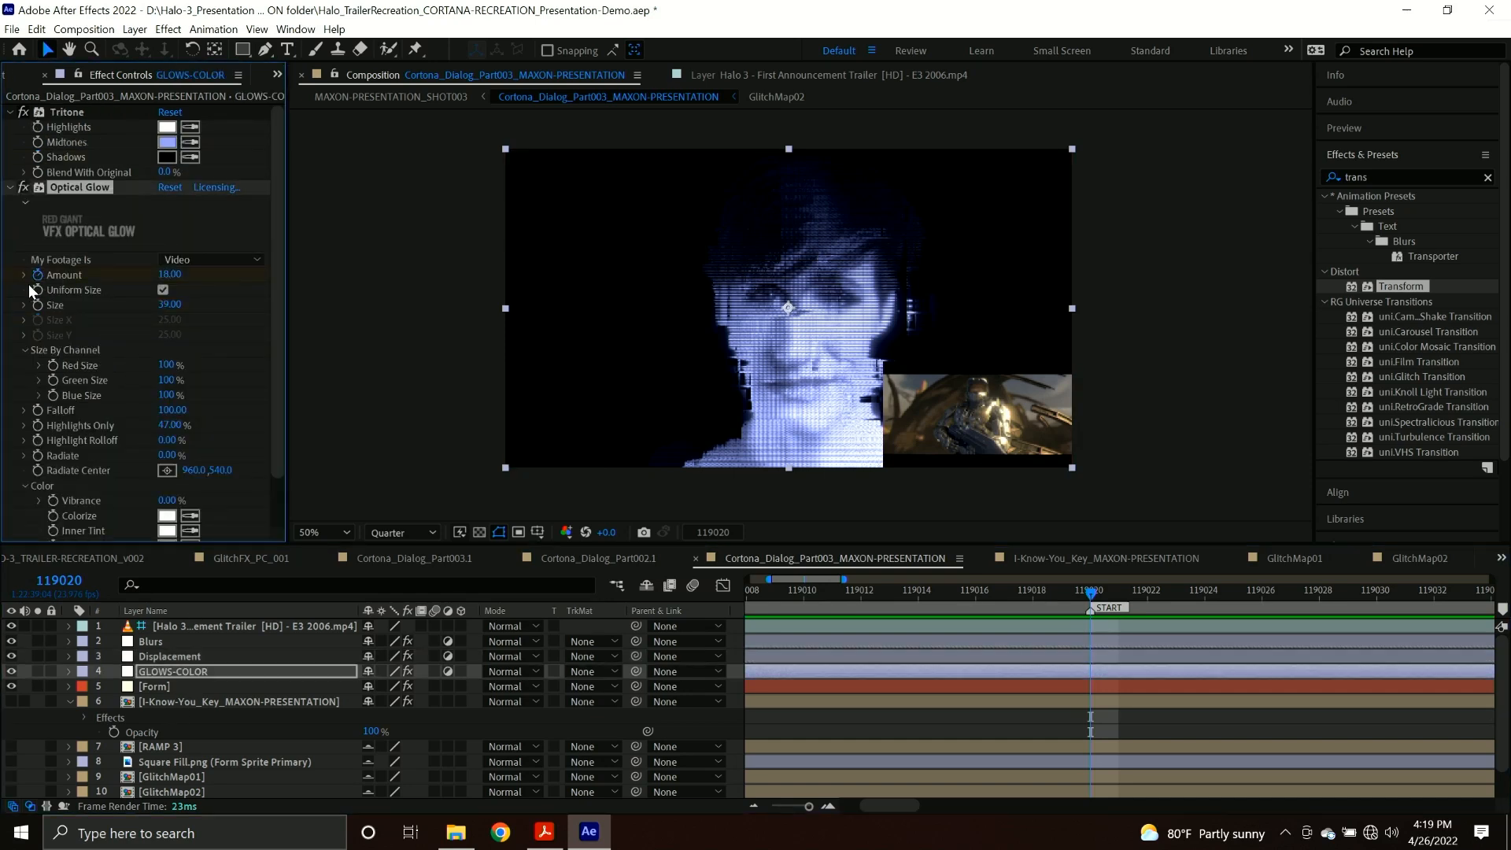
pyautogui.moveTo(170, 274)
pyautogui.mouseDown()
pyautogui.moveTo(272, 273)
pyautogui.moveTo(177, 274)
pyautogui.mouseUp()
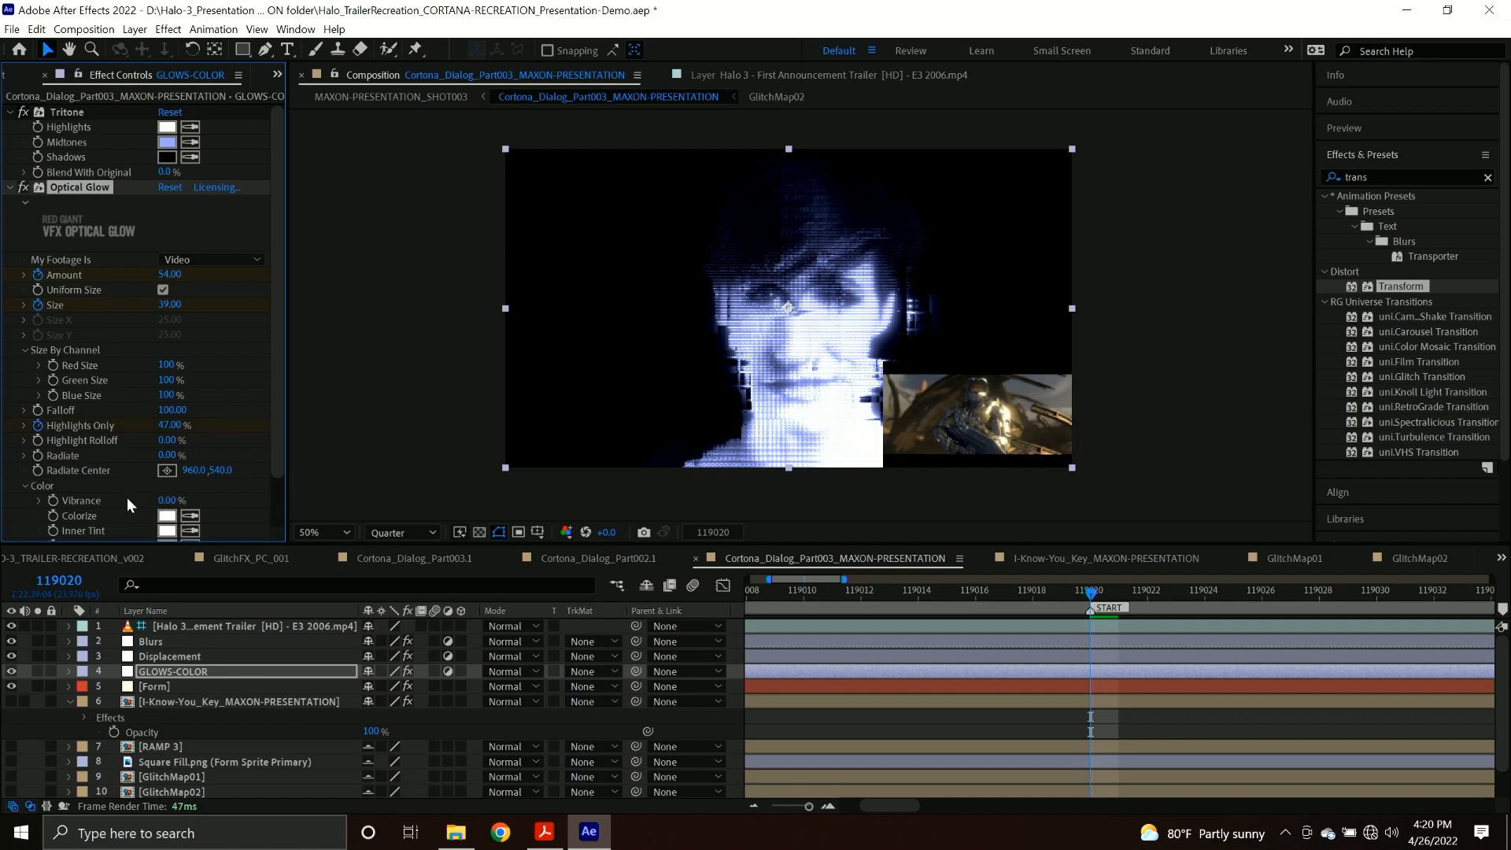
pyautogui.moveTo(168, 501); pyautogui.dragTo(235, 498)
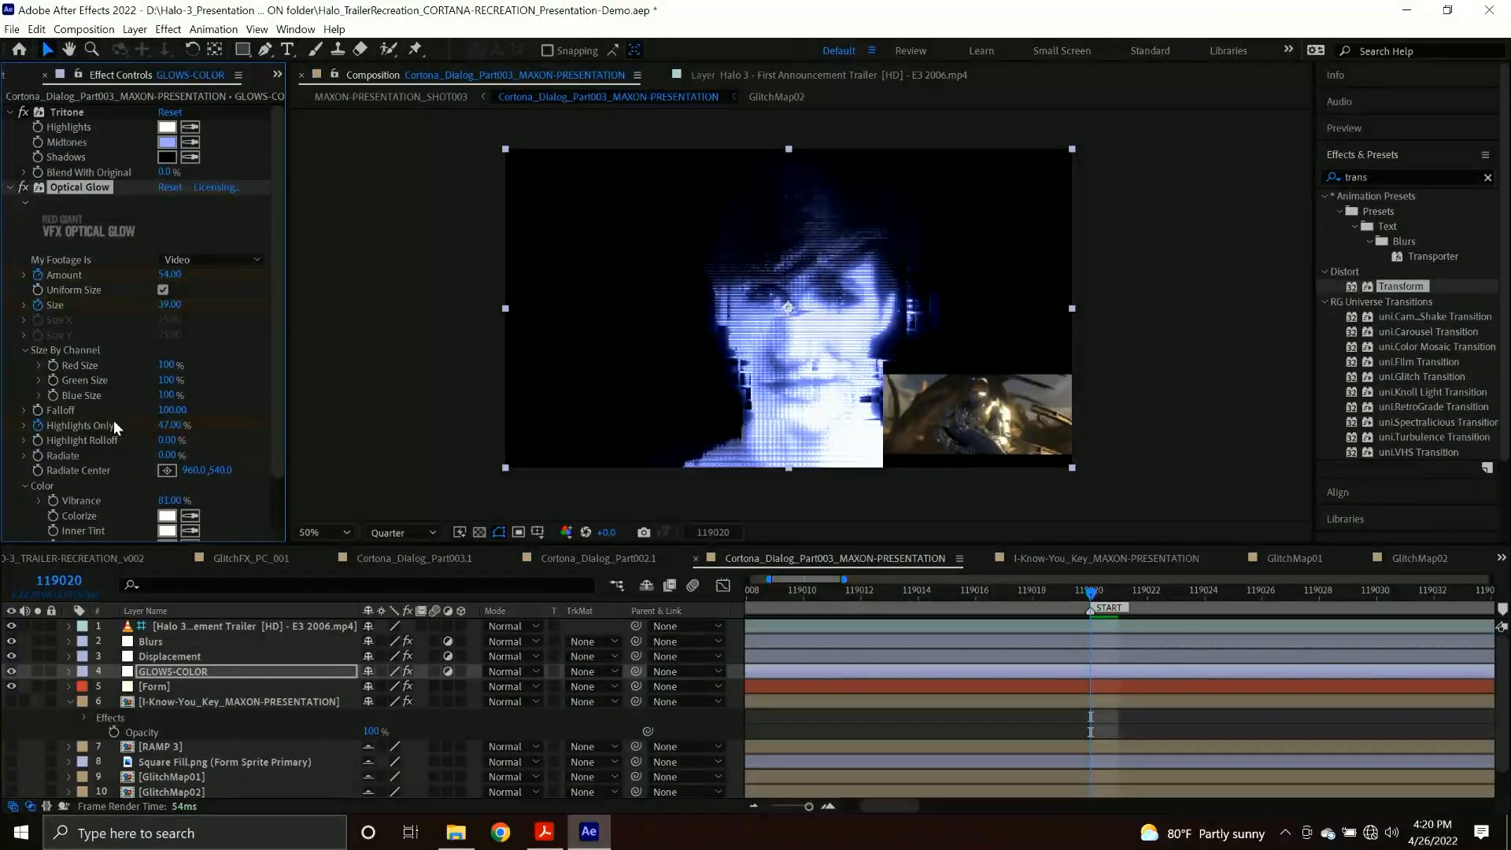
# Keyframe the Form layer's Base Form Size and particle counts in X, Y and Z at frame 119020.
pyautogui.click(189, 687)
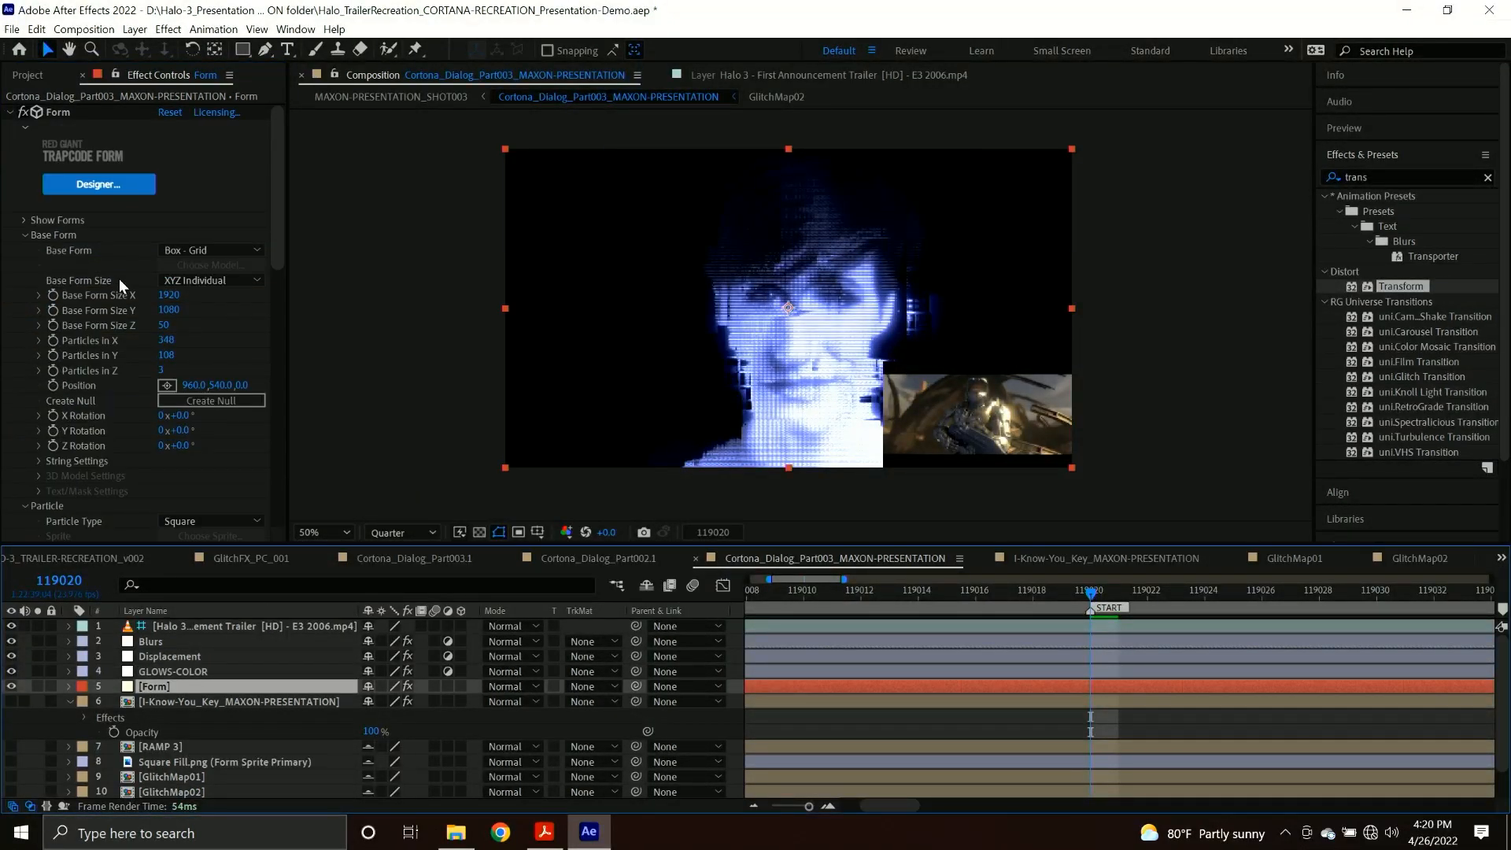
pyautogui.click(53, 295)
pyautogui.click(54, 310)
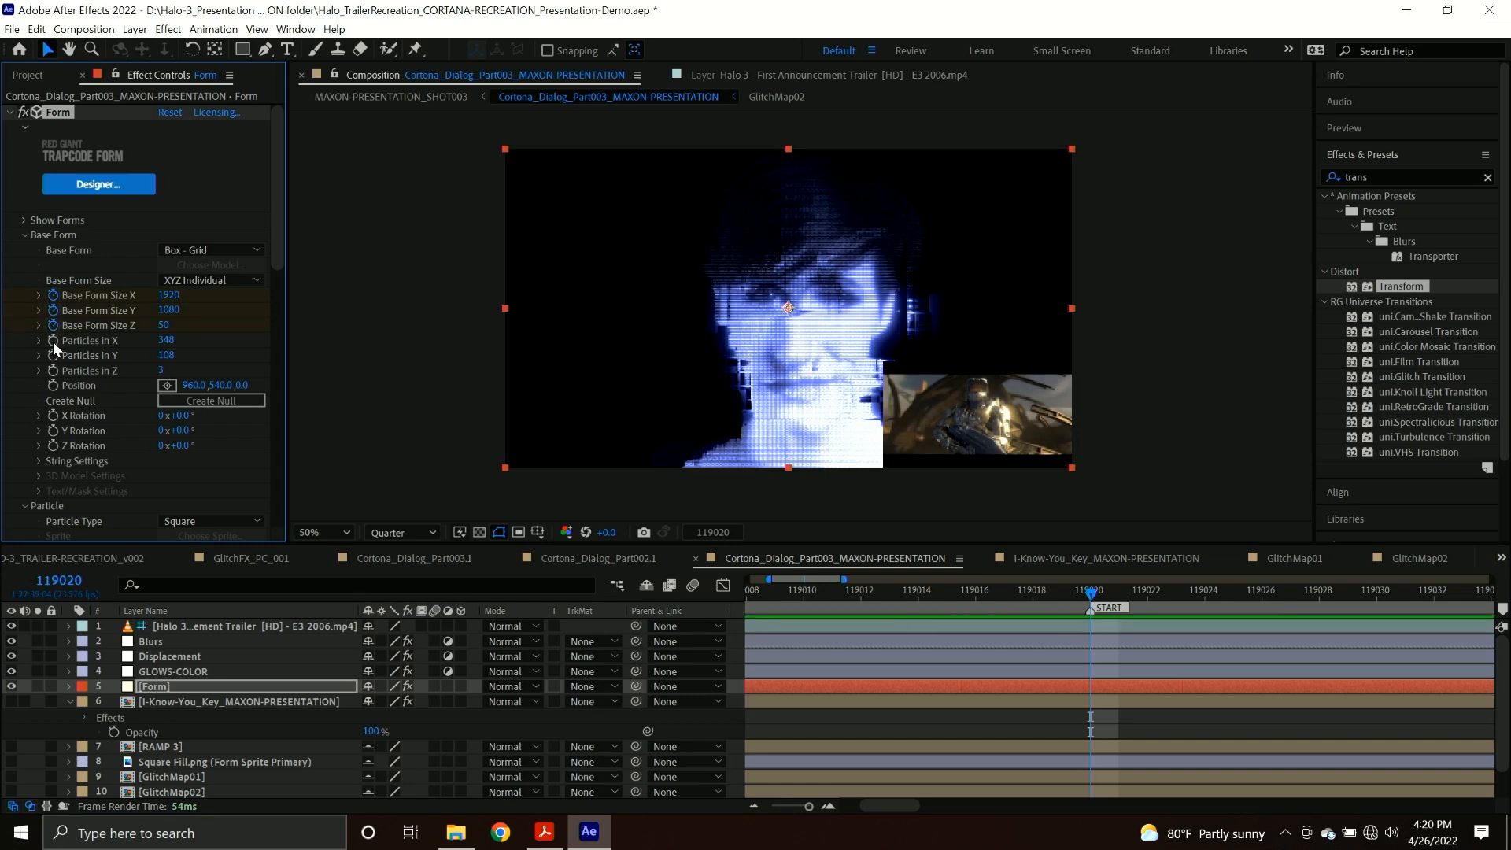
pyautogui.click(53, 370)
# Keyframe Form's particle Size, Size Random, Opacity and Opacity Random, setting Size Random to 47% and Opacity Random to 70%.
pyautogui.scroll(-3, 90, 429)
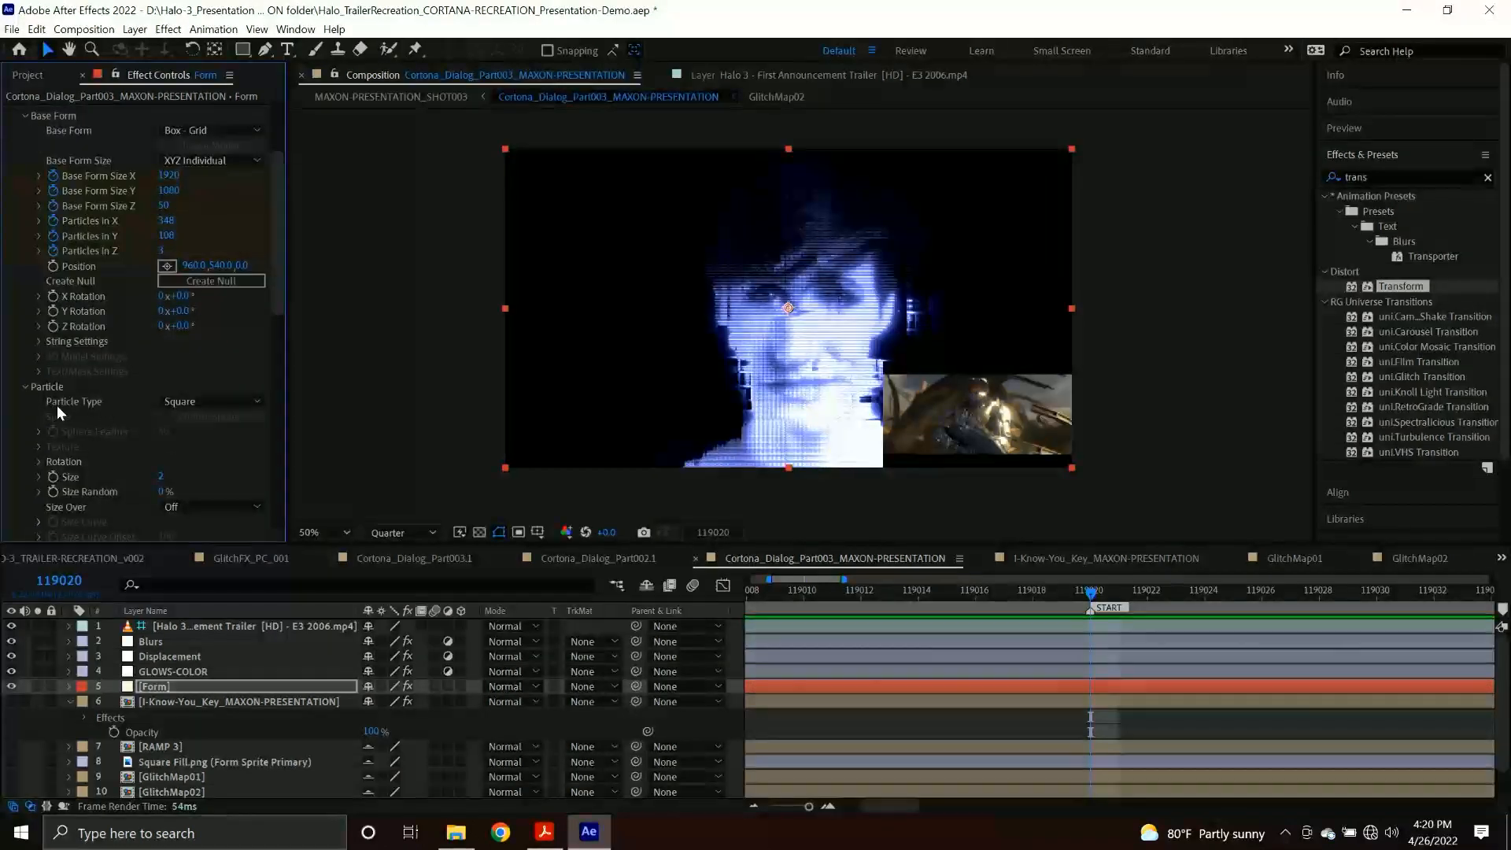
pyautogui.scroll(-4, 93, 467)
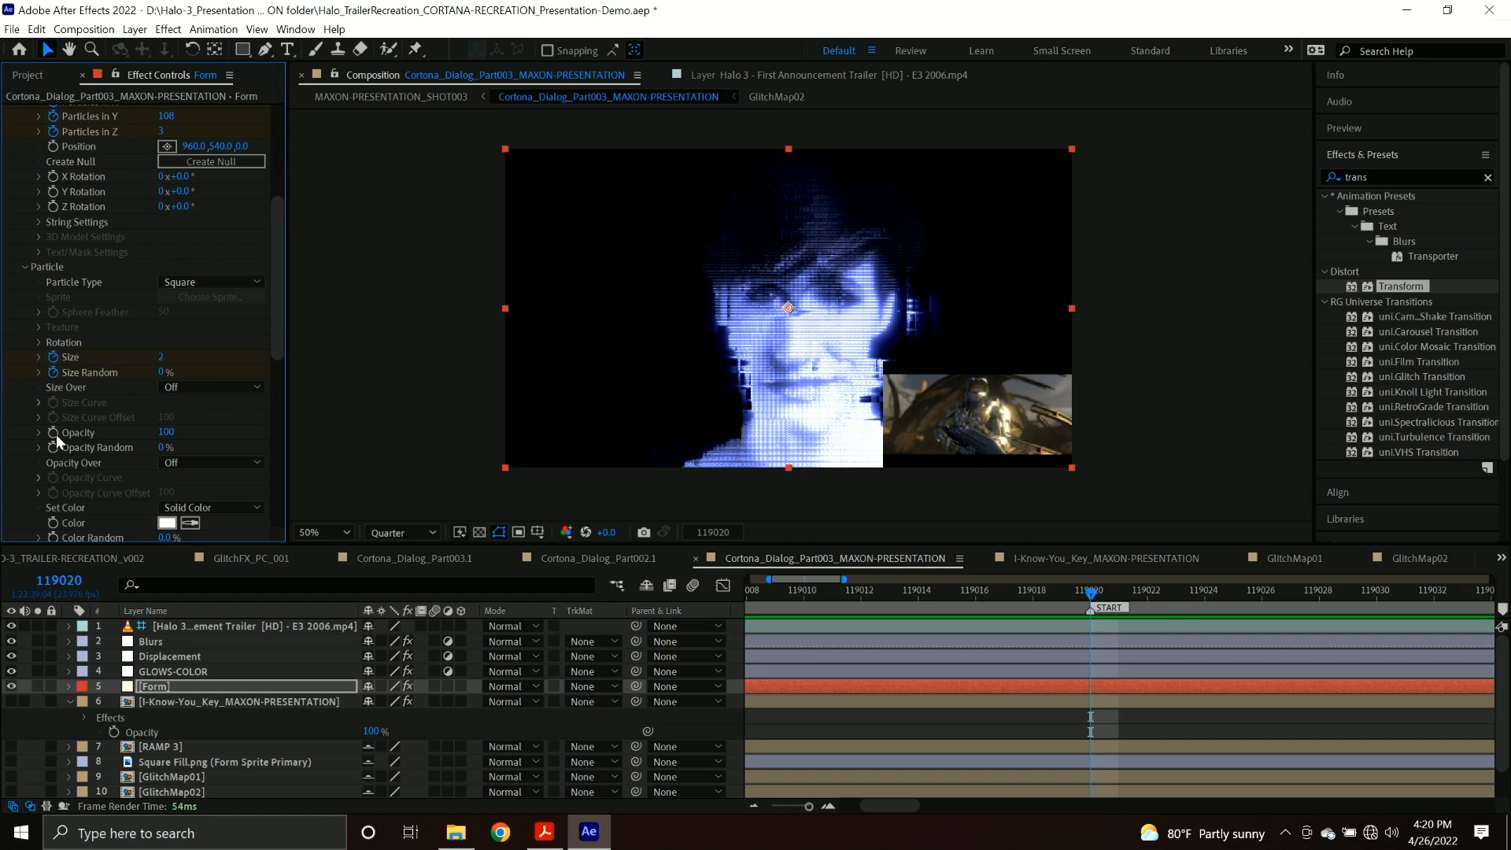
pyautogui.moveTo(161, 373); pyautogui.dragTo(213, 379)
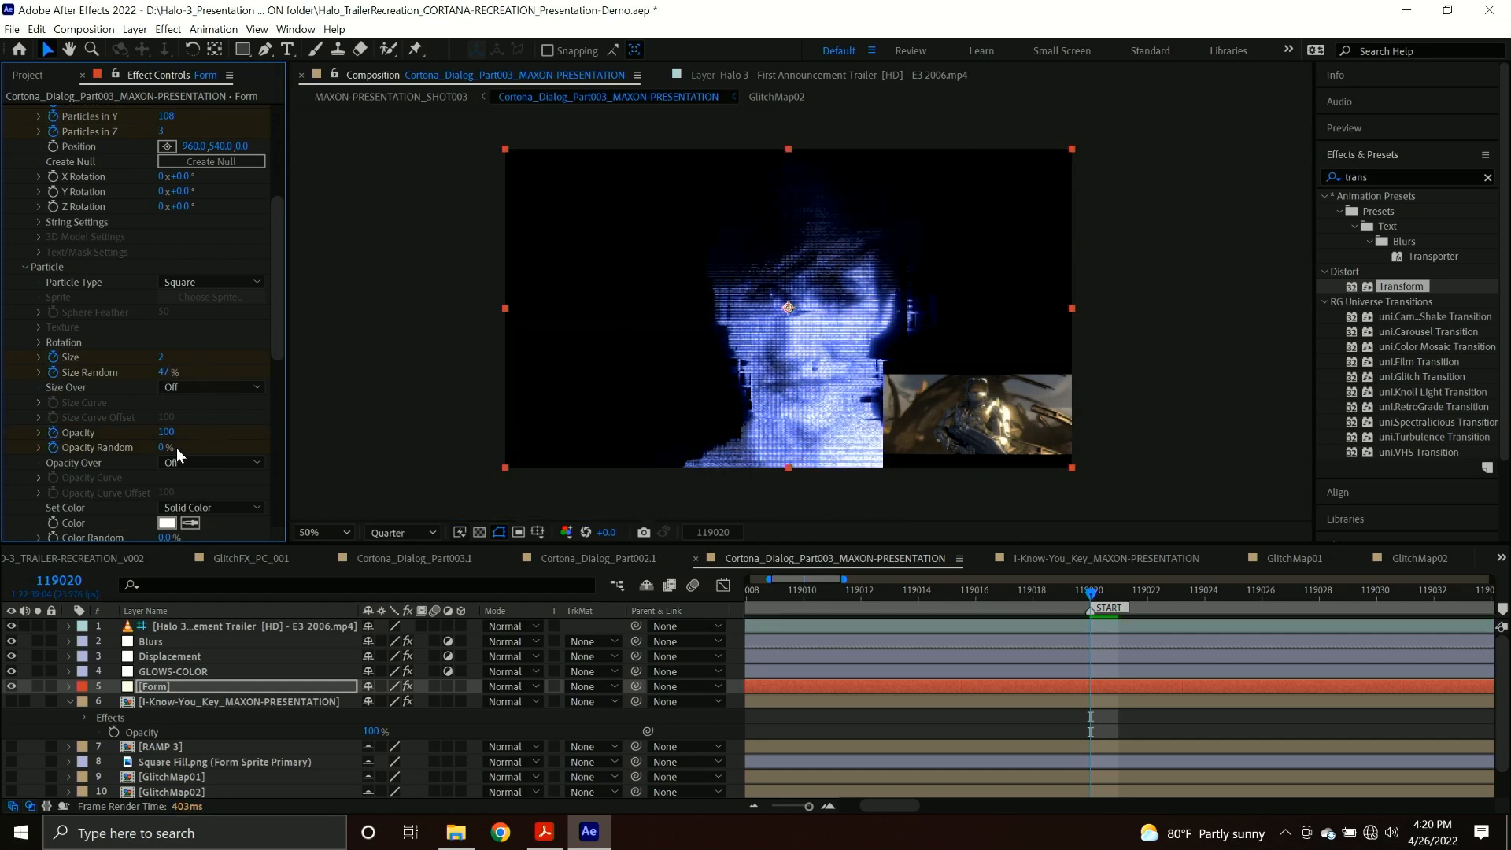
pyautogui.moveTo(161, 449); pyautogui.dragTo(214, 445)
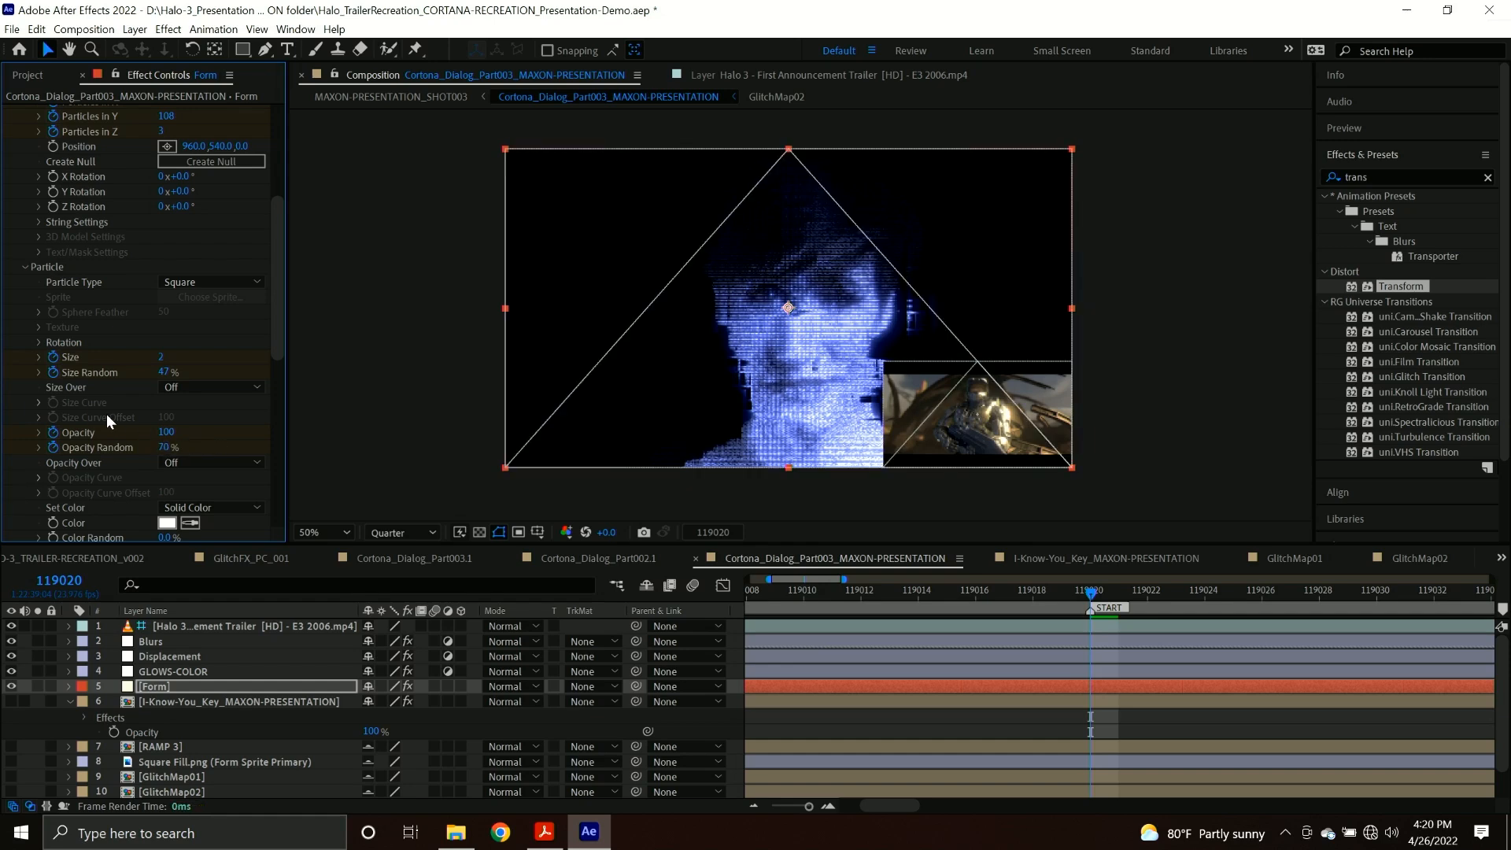
# Try out stronger Disperse values on Form, then keyframe its Disperse at 0 at frame 119020.
pyautogui.scroll(-5, 98, 408)
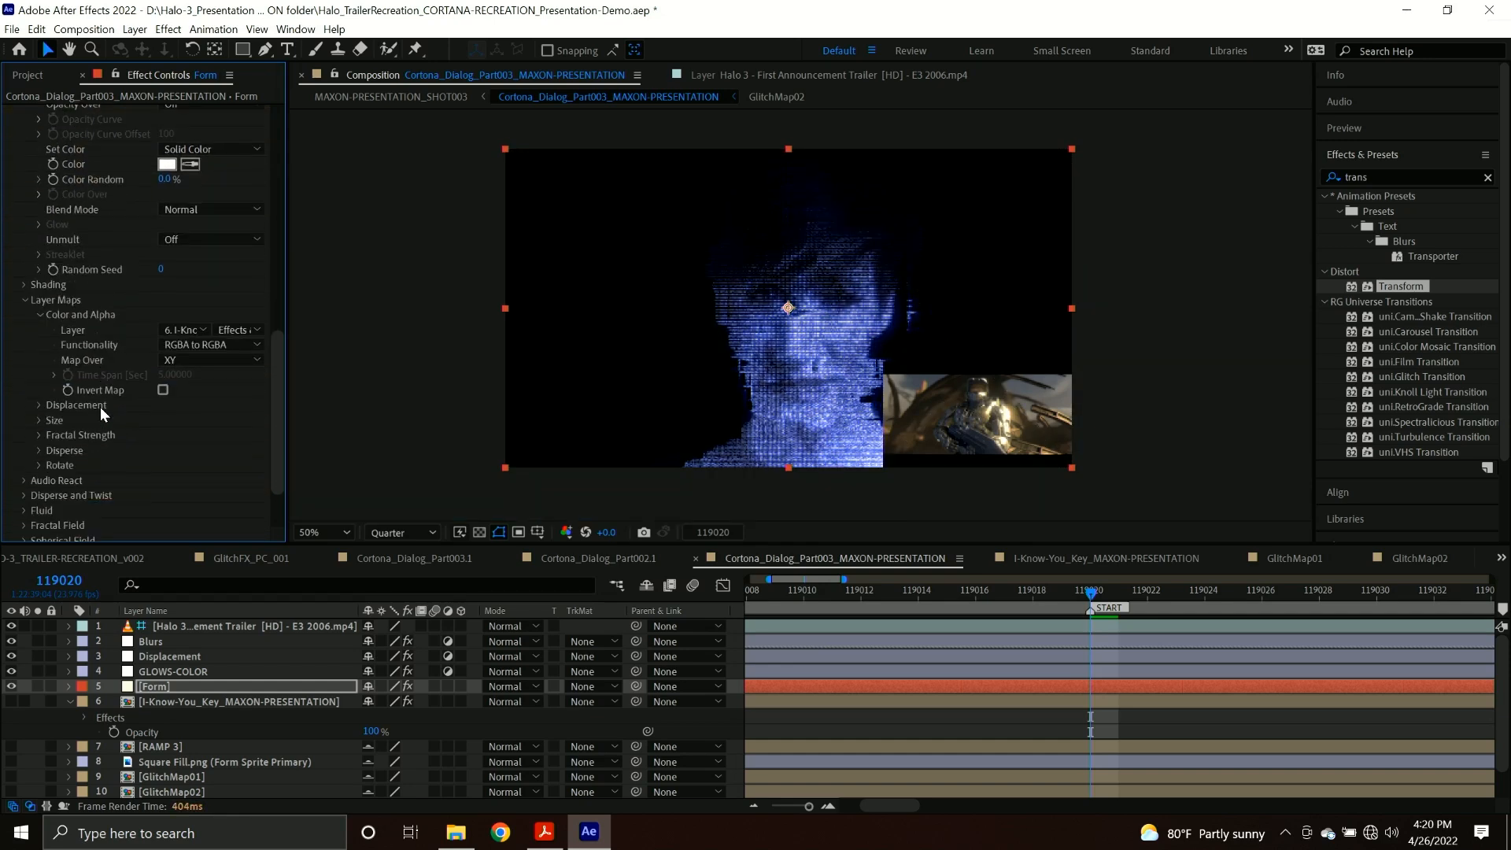
pyautogui.scroll(-2, 101, 407)
pyautogui.click(25, 414)
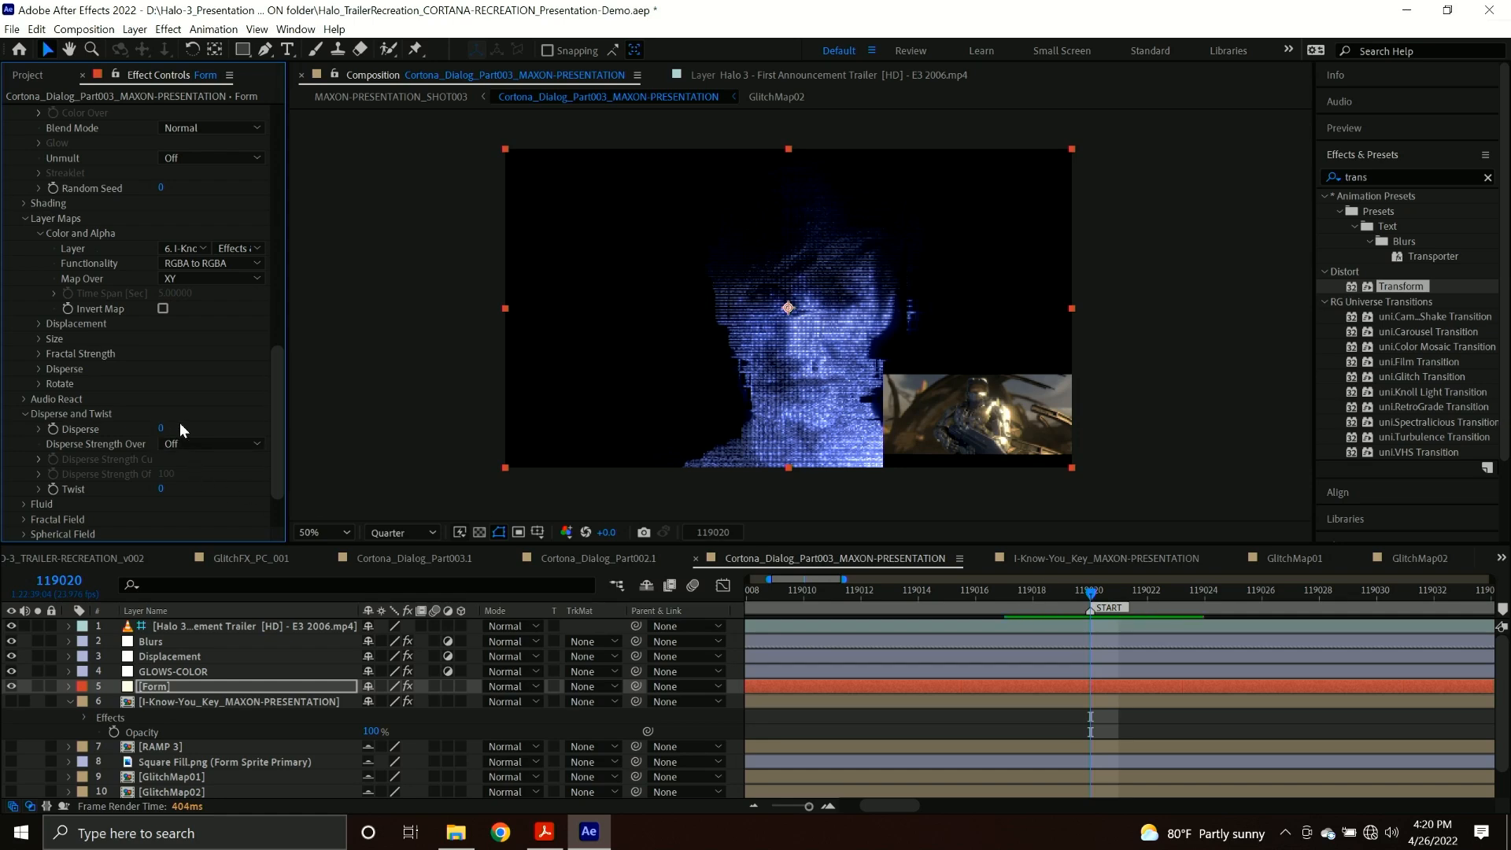
pyautogui.moveTo(156, 428); pyautogui.dragTo(340, 412)
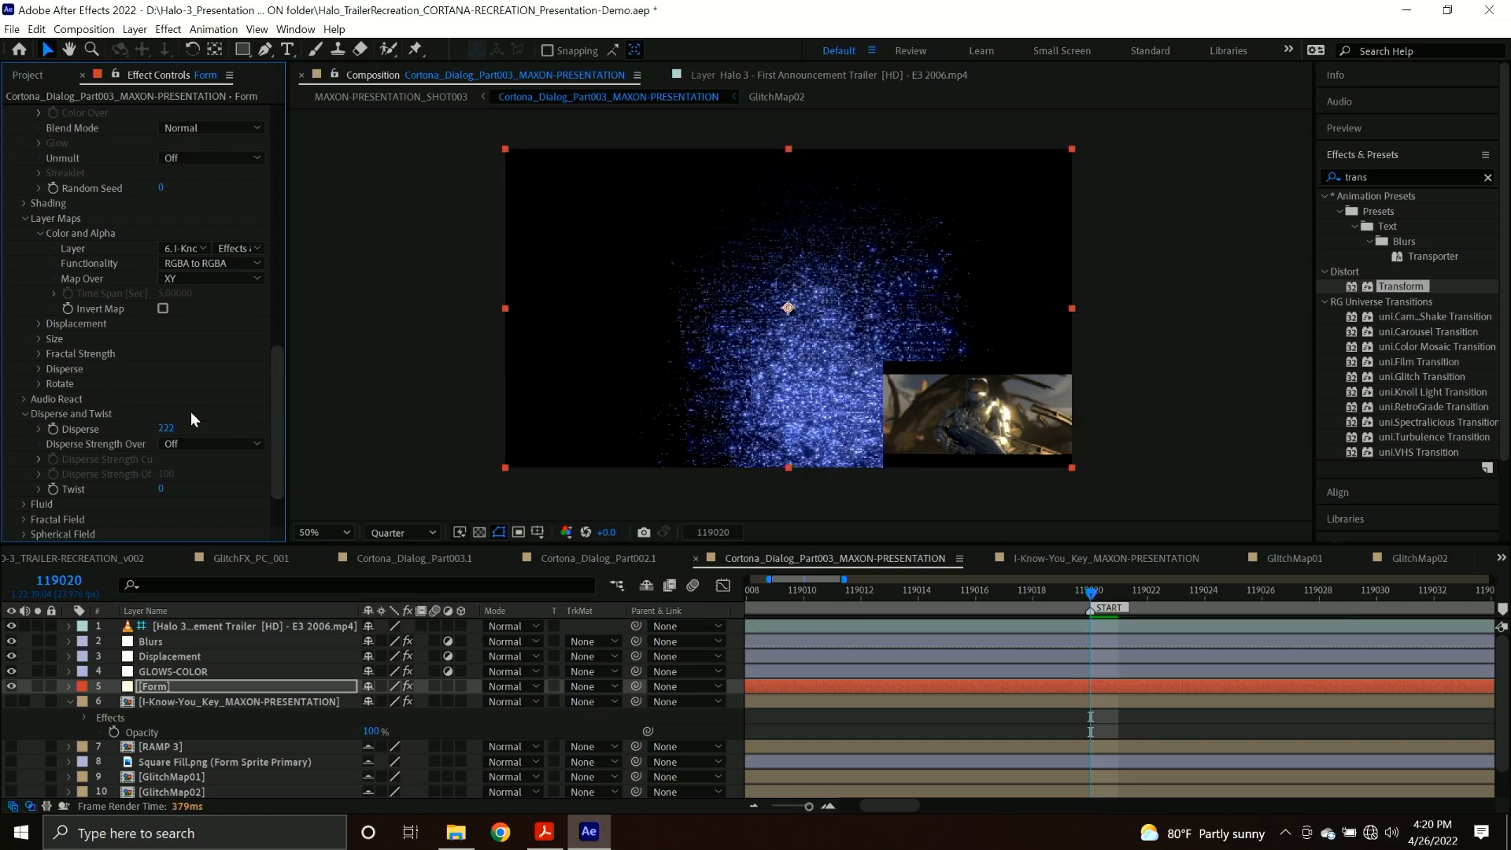
pyautogui.moveTo(167, 430); pyautogui.dragTo(67, 442)
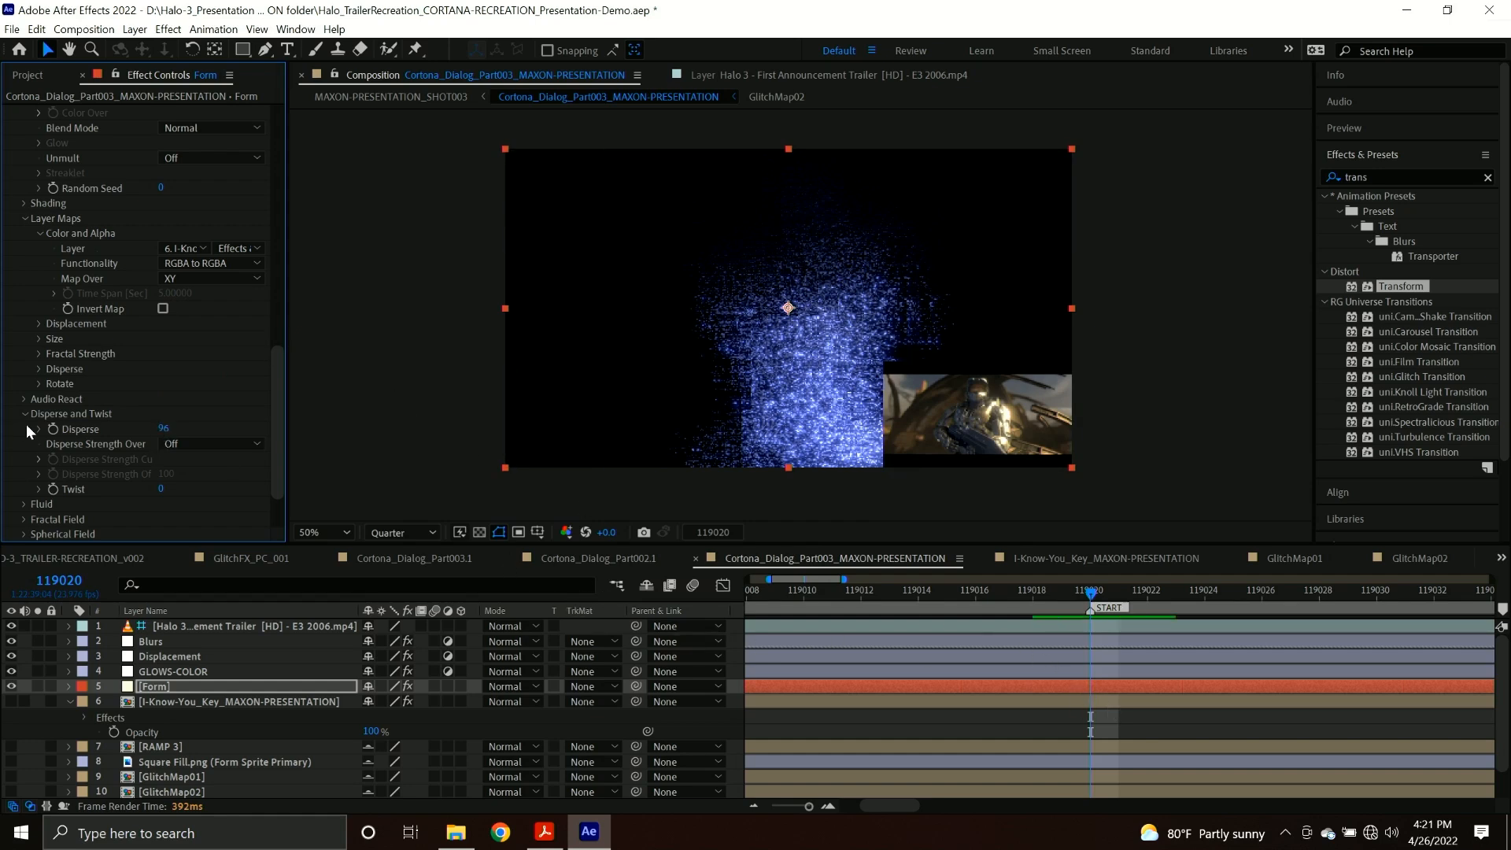
pyautogui.click(54, 429)
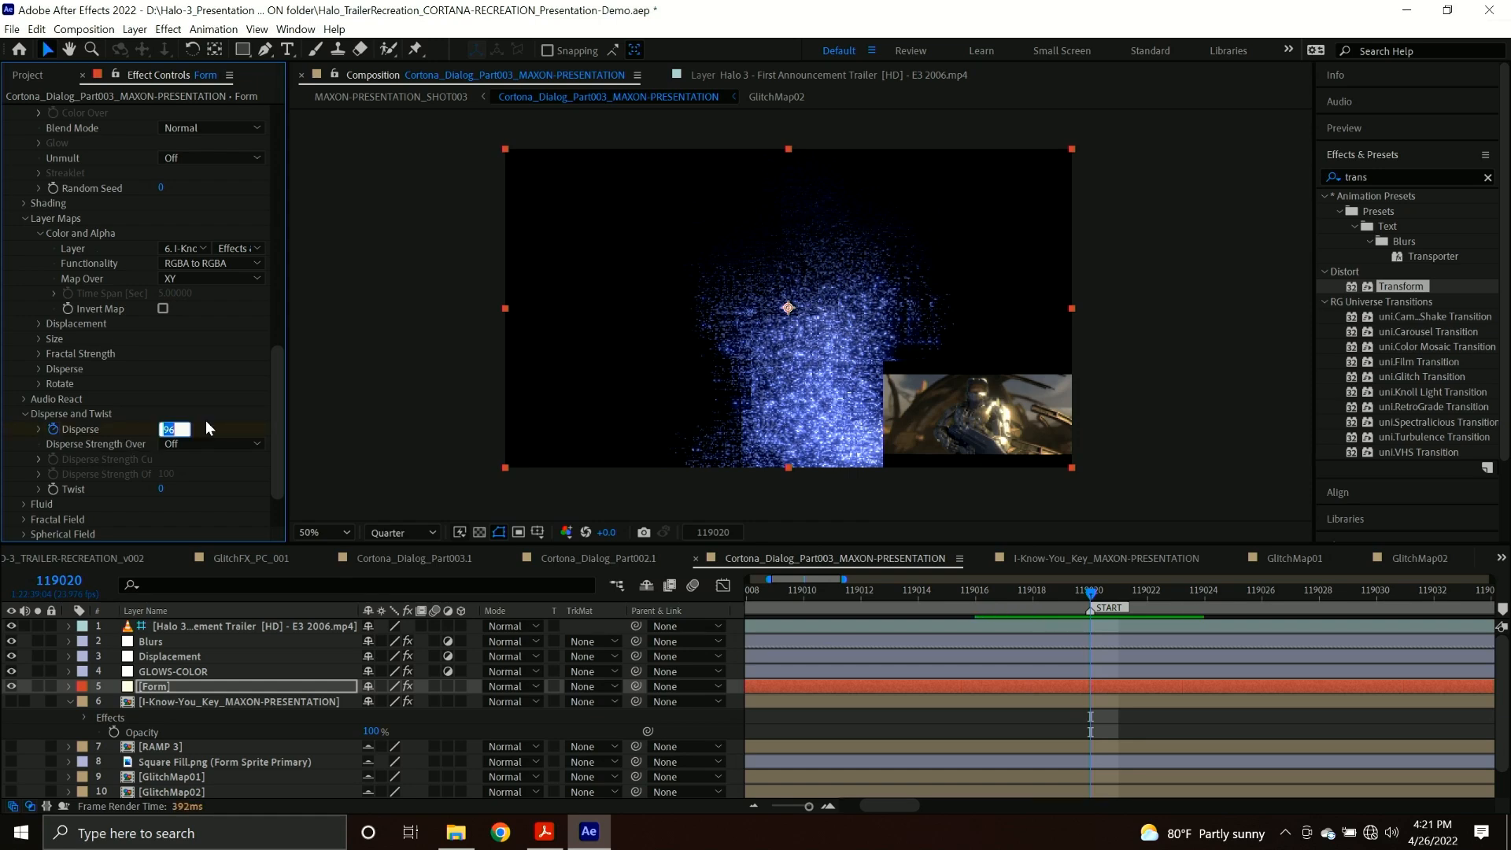
pyautogui.write('0')
pyautogui.press('Return')
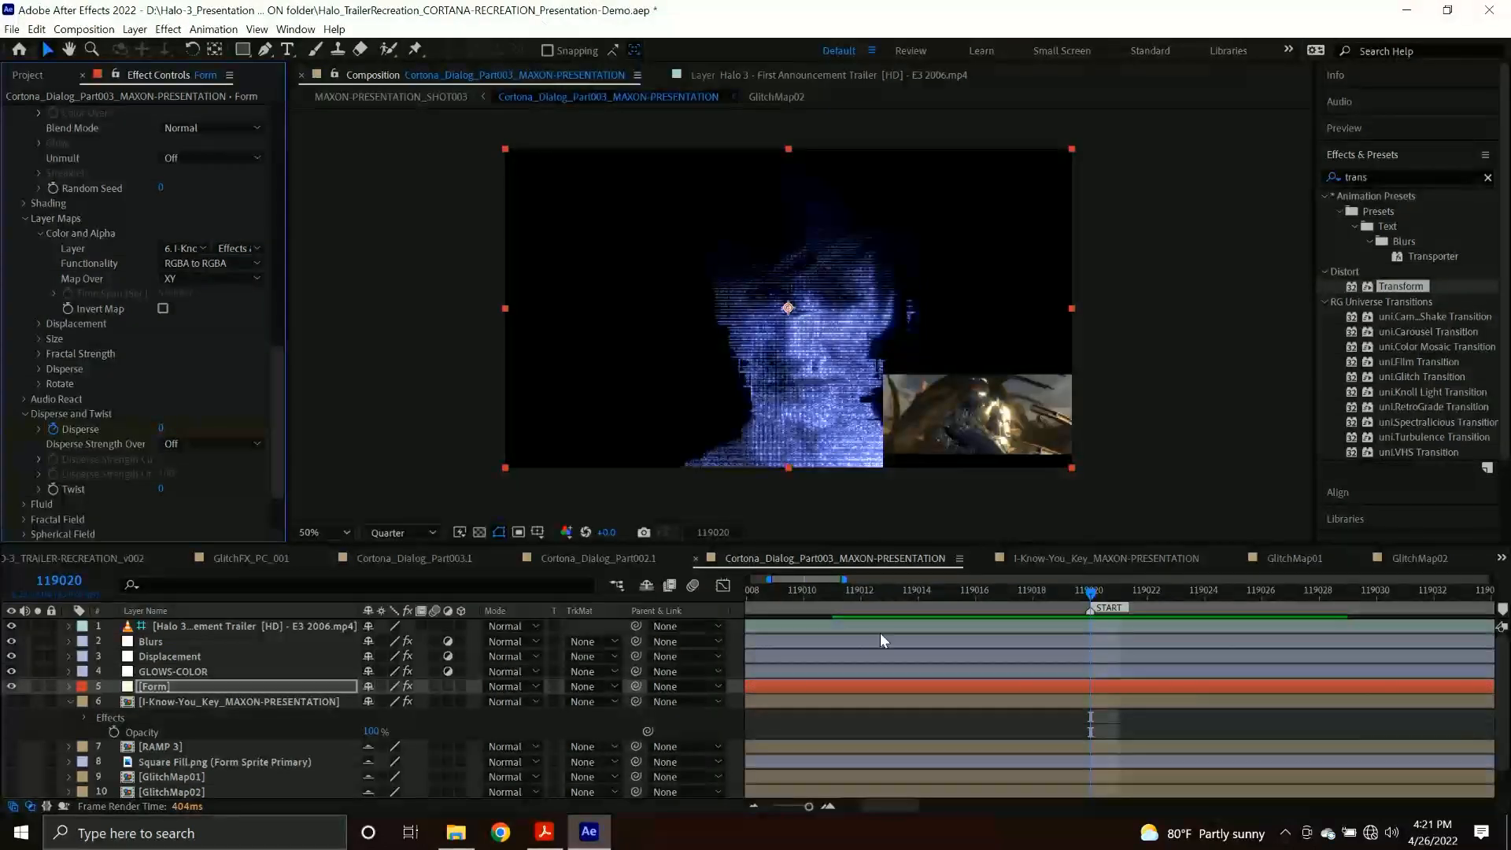
# Keyframe the Opacity of the I-Know-You_Key_MAXON-PRESENTATION layer at frame 119020 and turn the layer's visibility on.
pyautogui.click(197, 699)
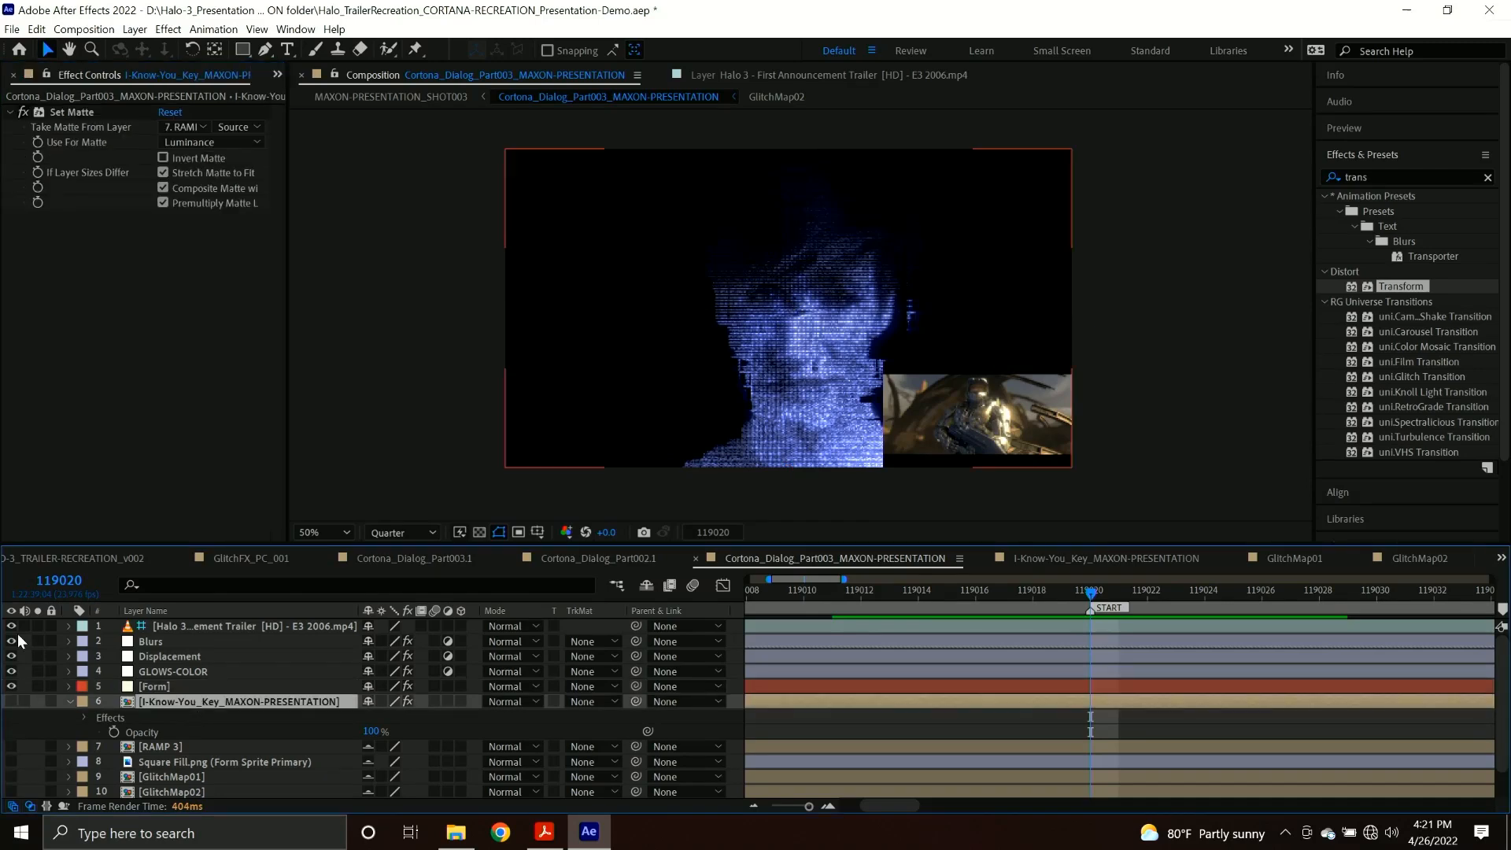
pyautogui.click(115, 731)
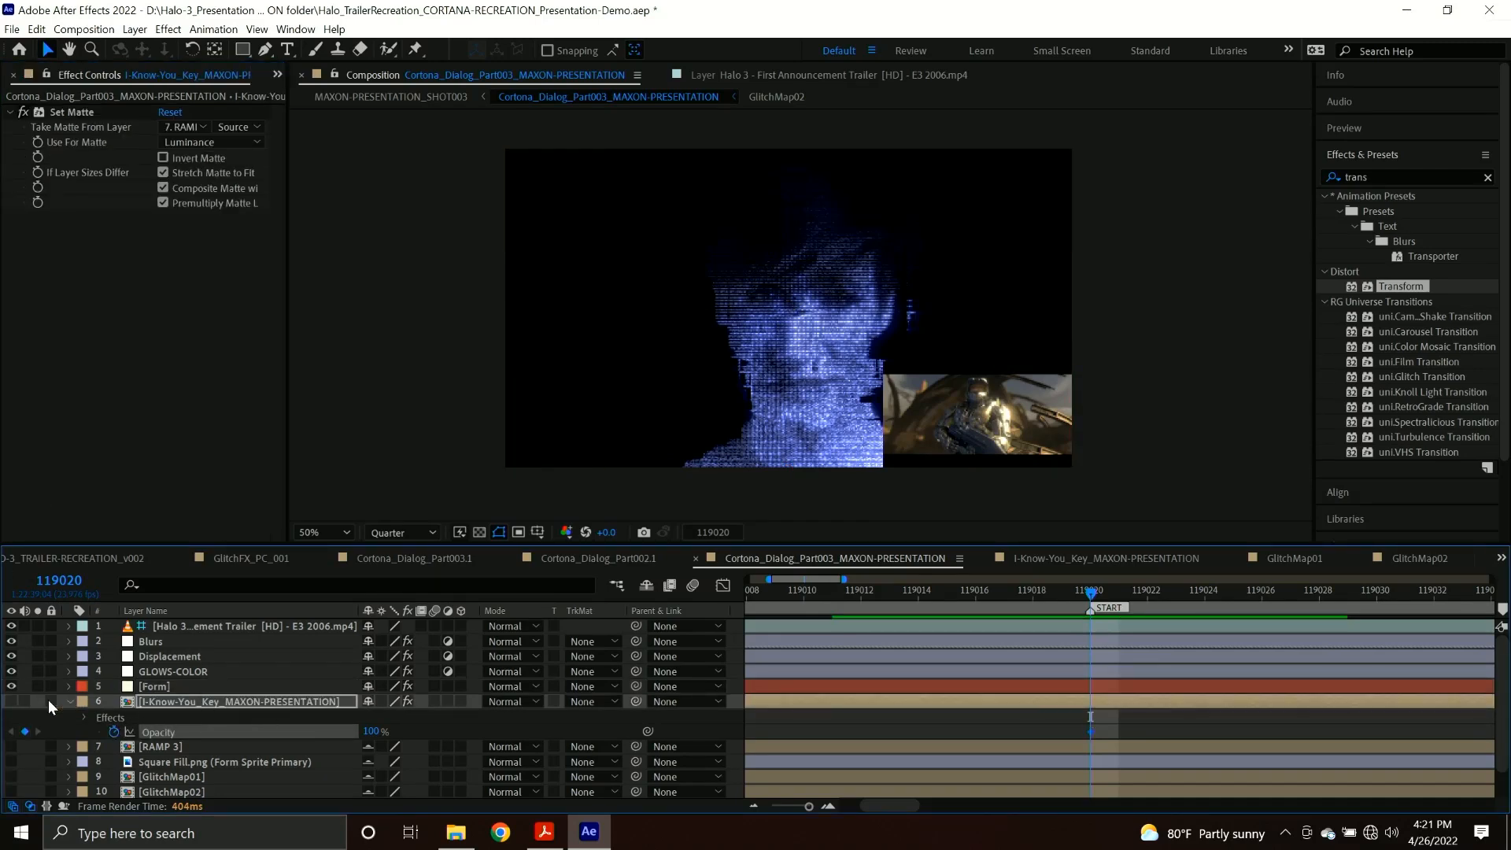
pyautogui.click(11, 701)
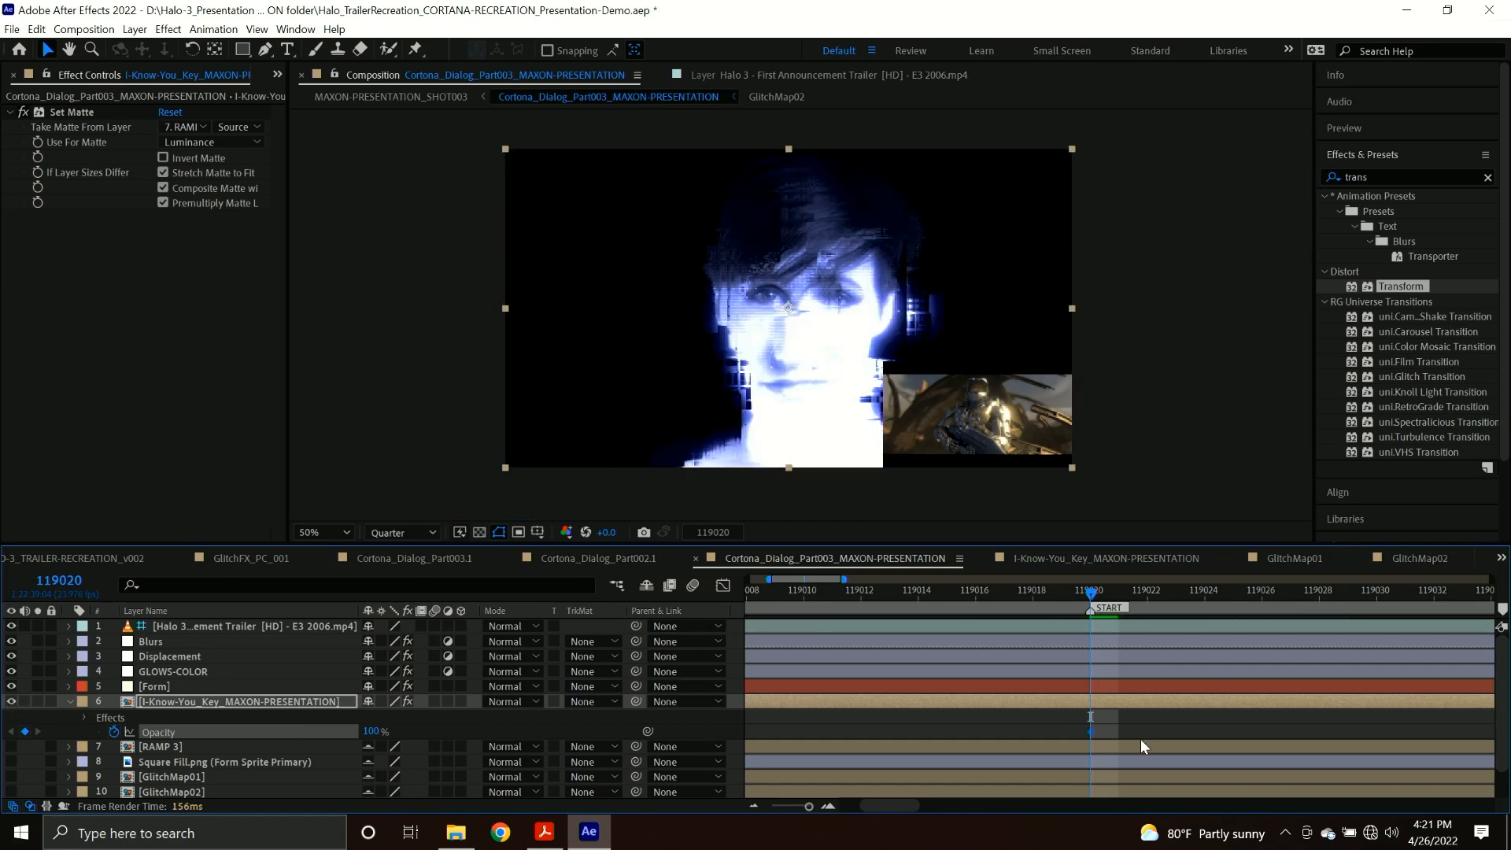
# Check the Halo 3 trailer footage at frame 119021 and set Form's Base Form Size X, Y and Z to 20 there.
pyautogui.click(1110, 599)
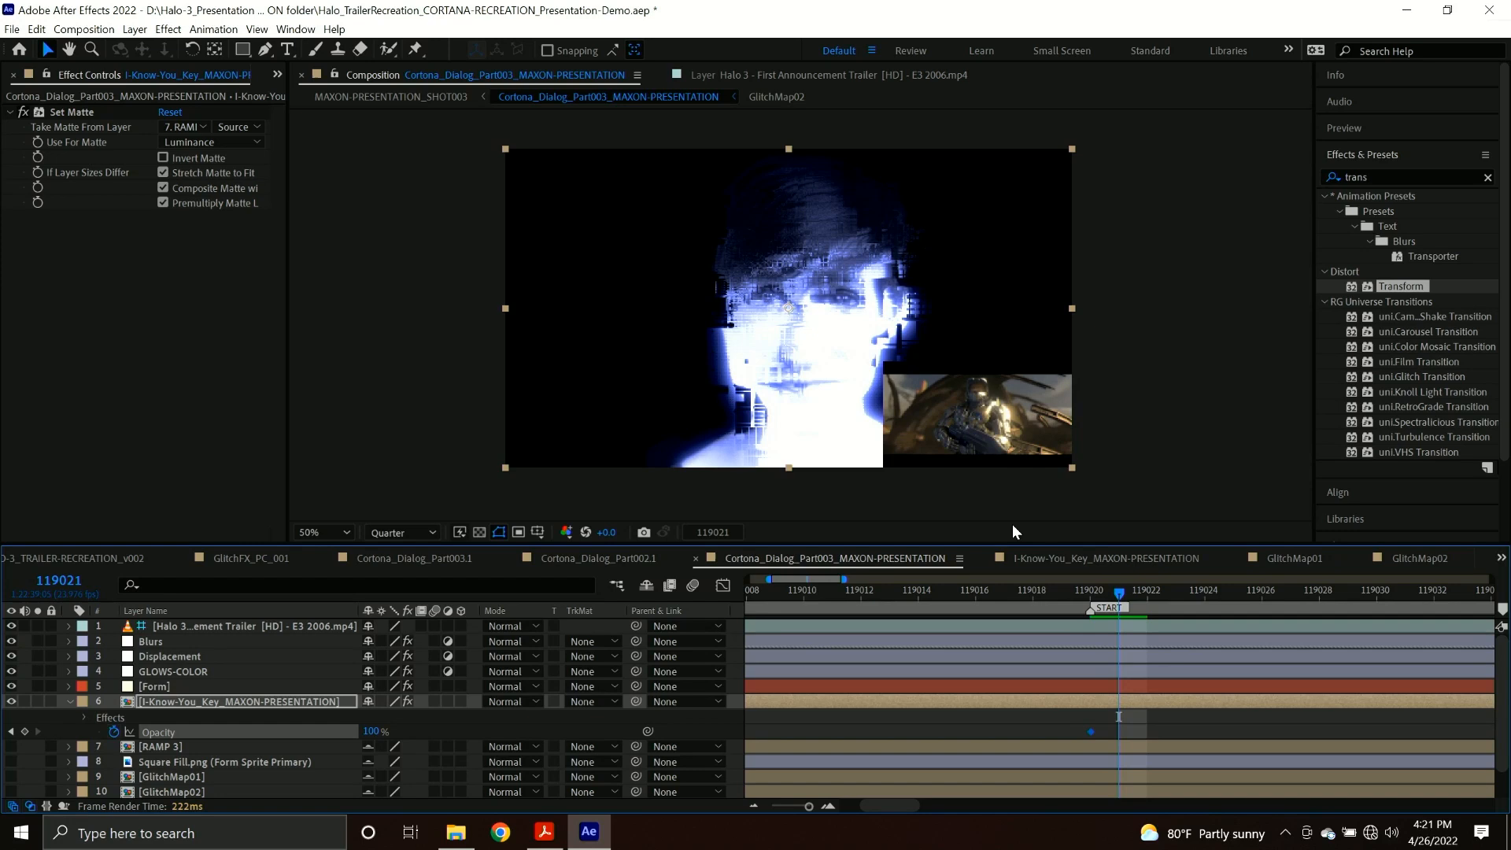
pyautogui.doubleClick(1086, 628)
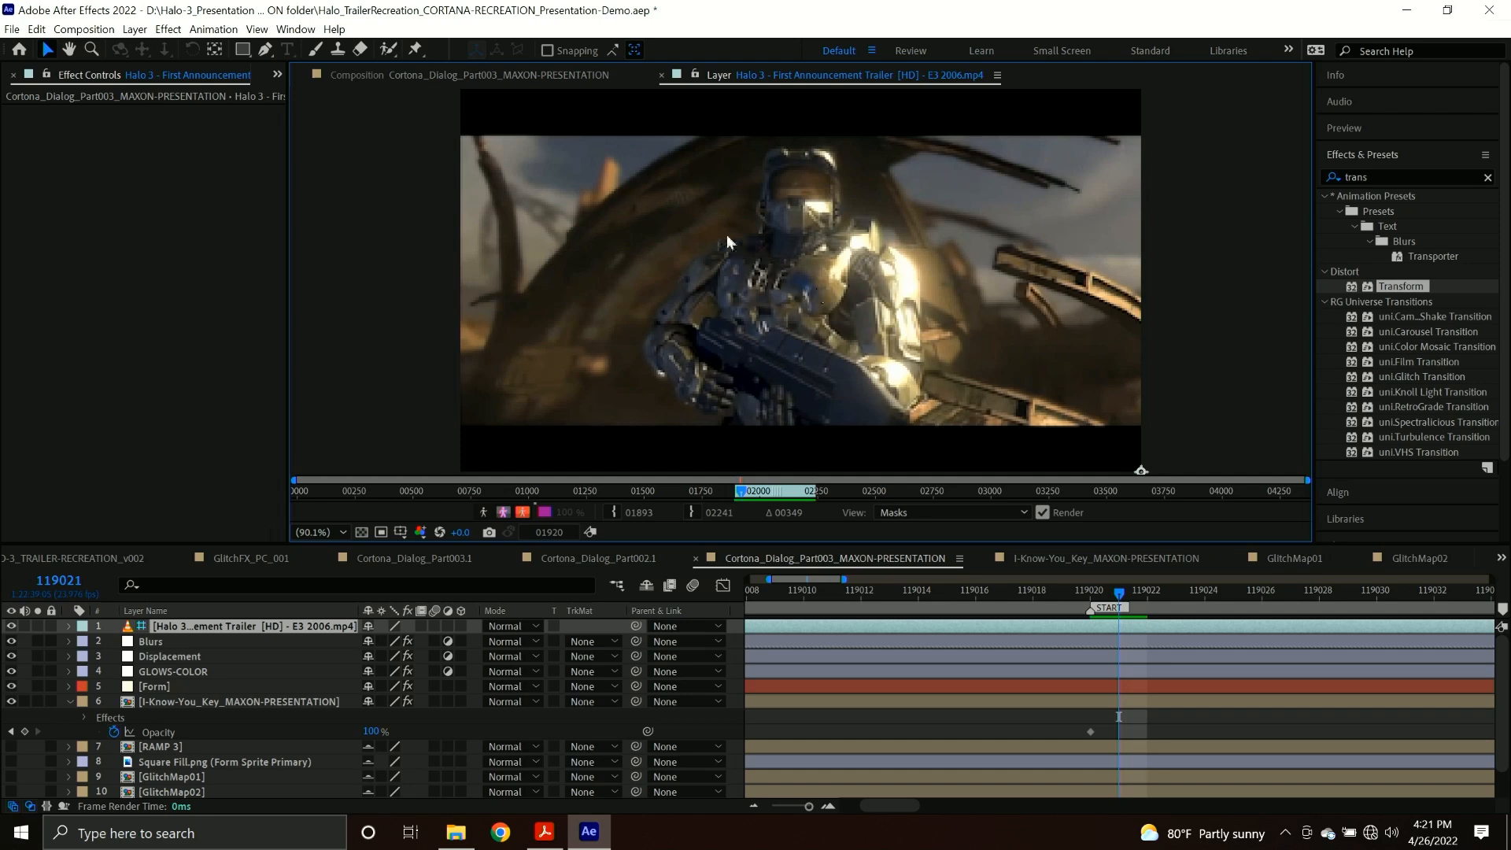
pyautogui.click(464, 72)
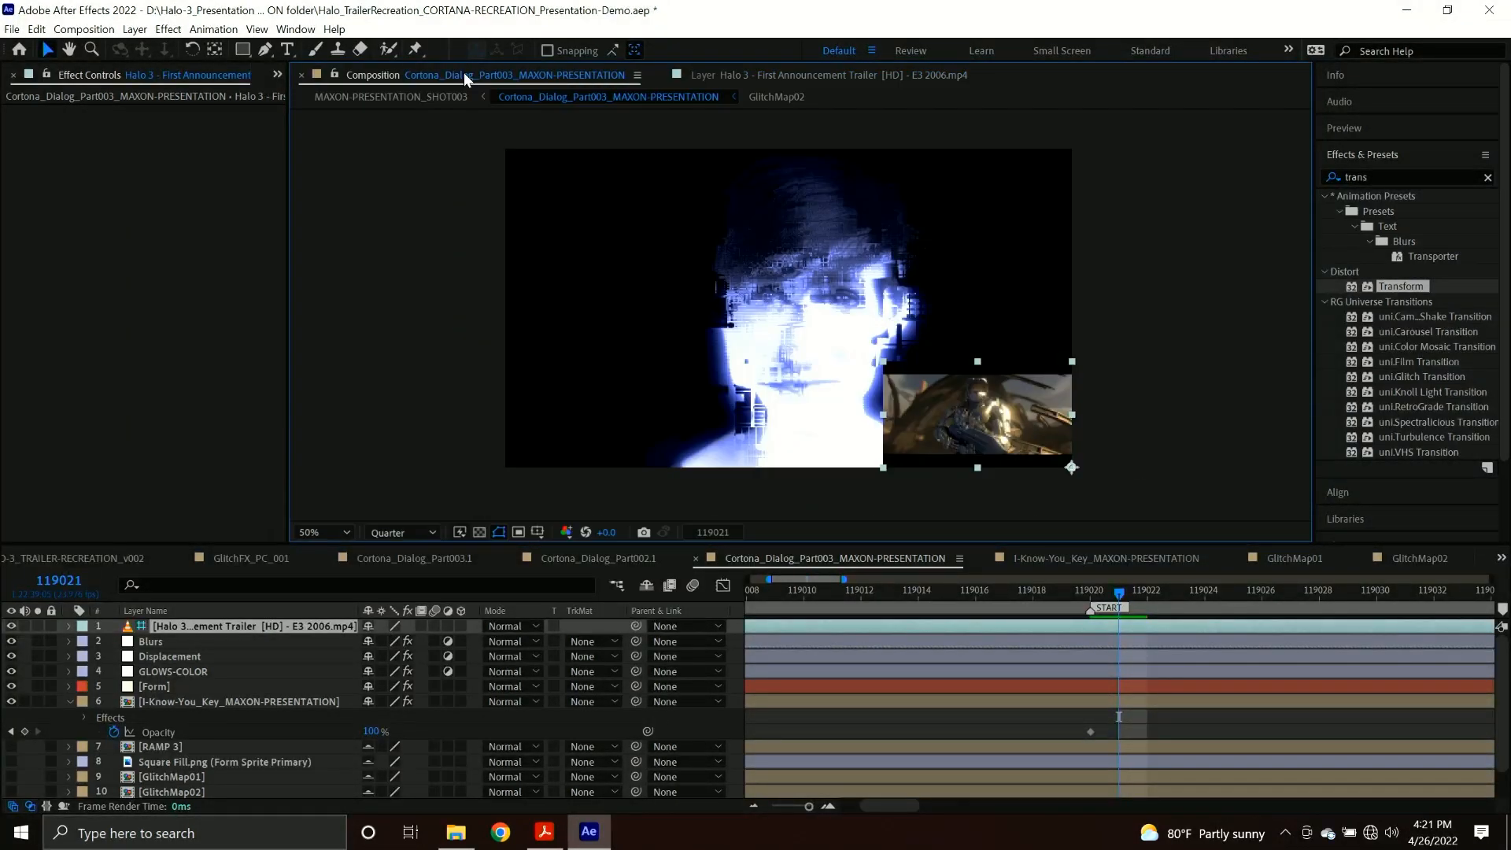
pyautogui.click(187, 680)
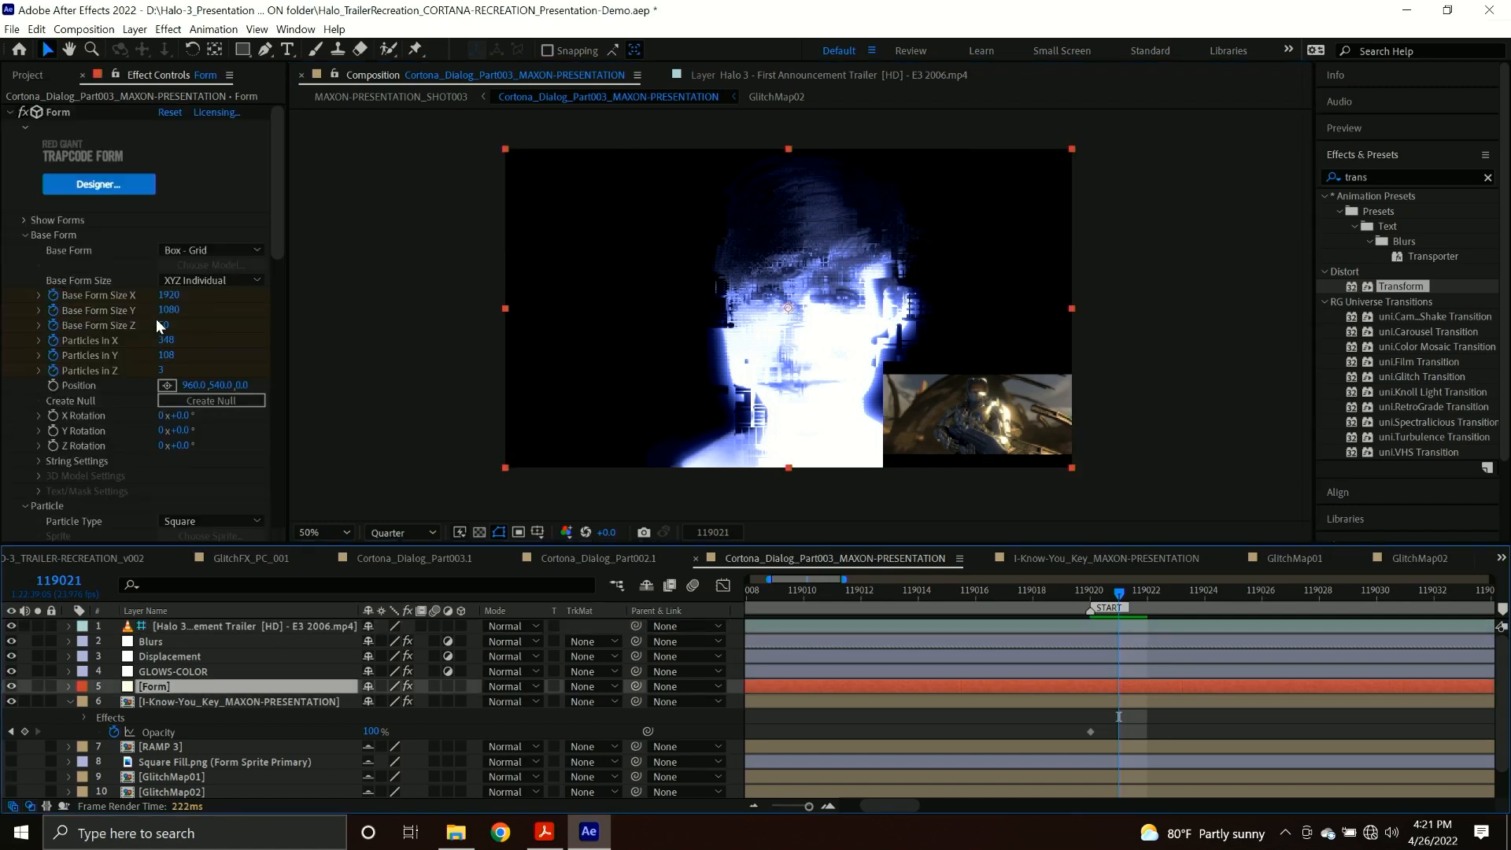
pyautogui.click(182, 295)
pyautogui.write('20')
pyautogui.press('Tab')
pyautogui.write('20')
pyautogui.press('Tab')
pyautogui.write('20')
pyautogui.press('Return')
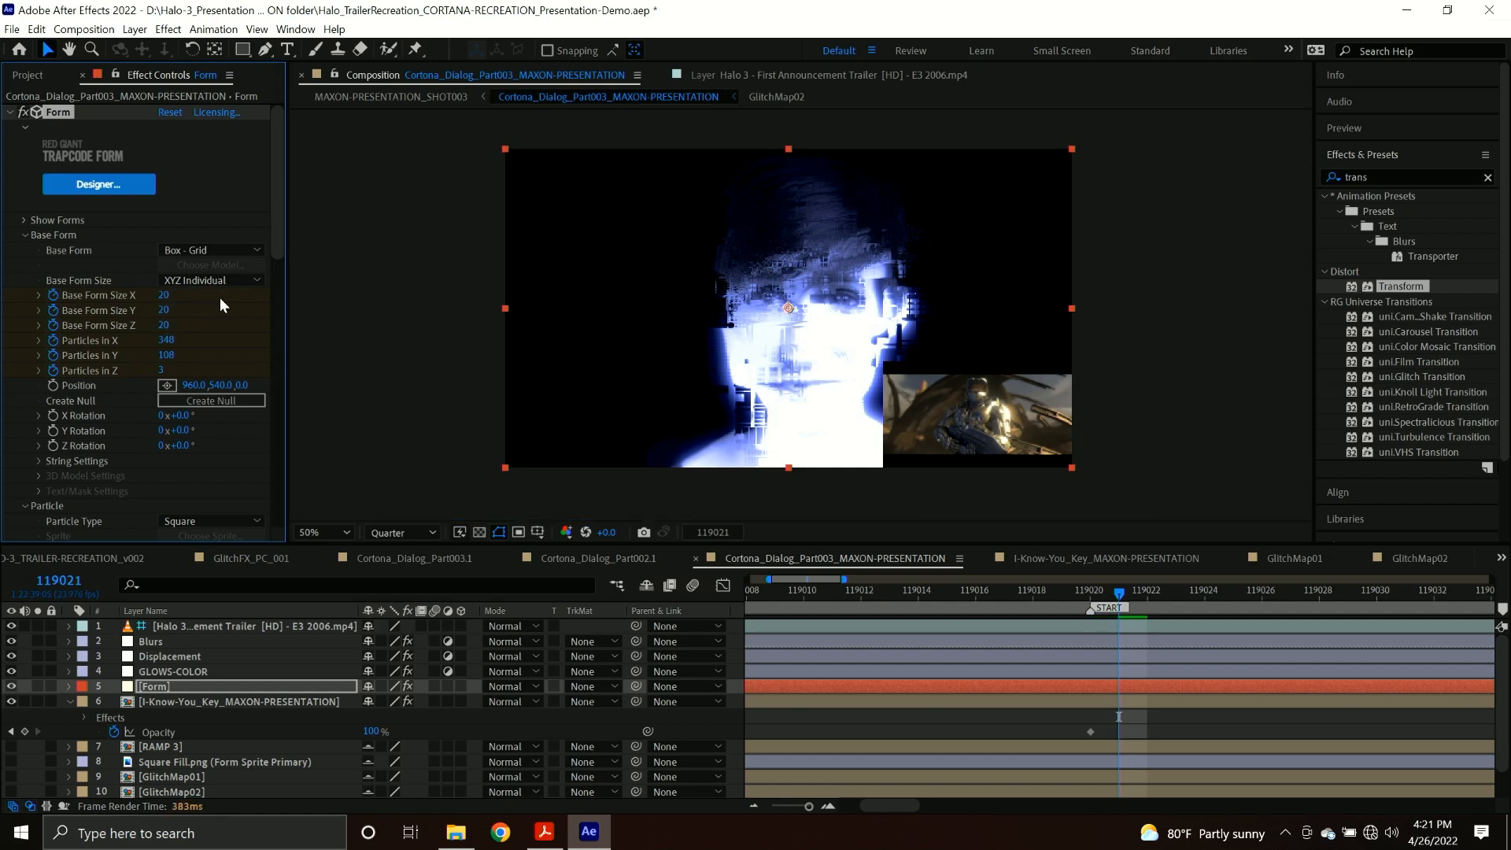
# Set the I-Know-You_Key_MAXON-PRESENTATION layer's Opacity to 0% at frame 119021.
pyautogui.click(195, 705)
pyautogui.click(370, 731)
pyautogui.write('0')
pyautogui.press('Return')
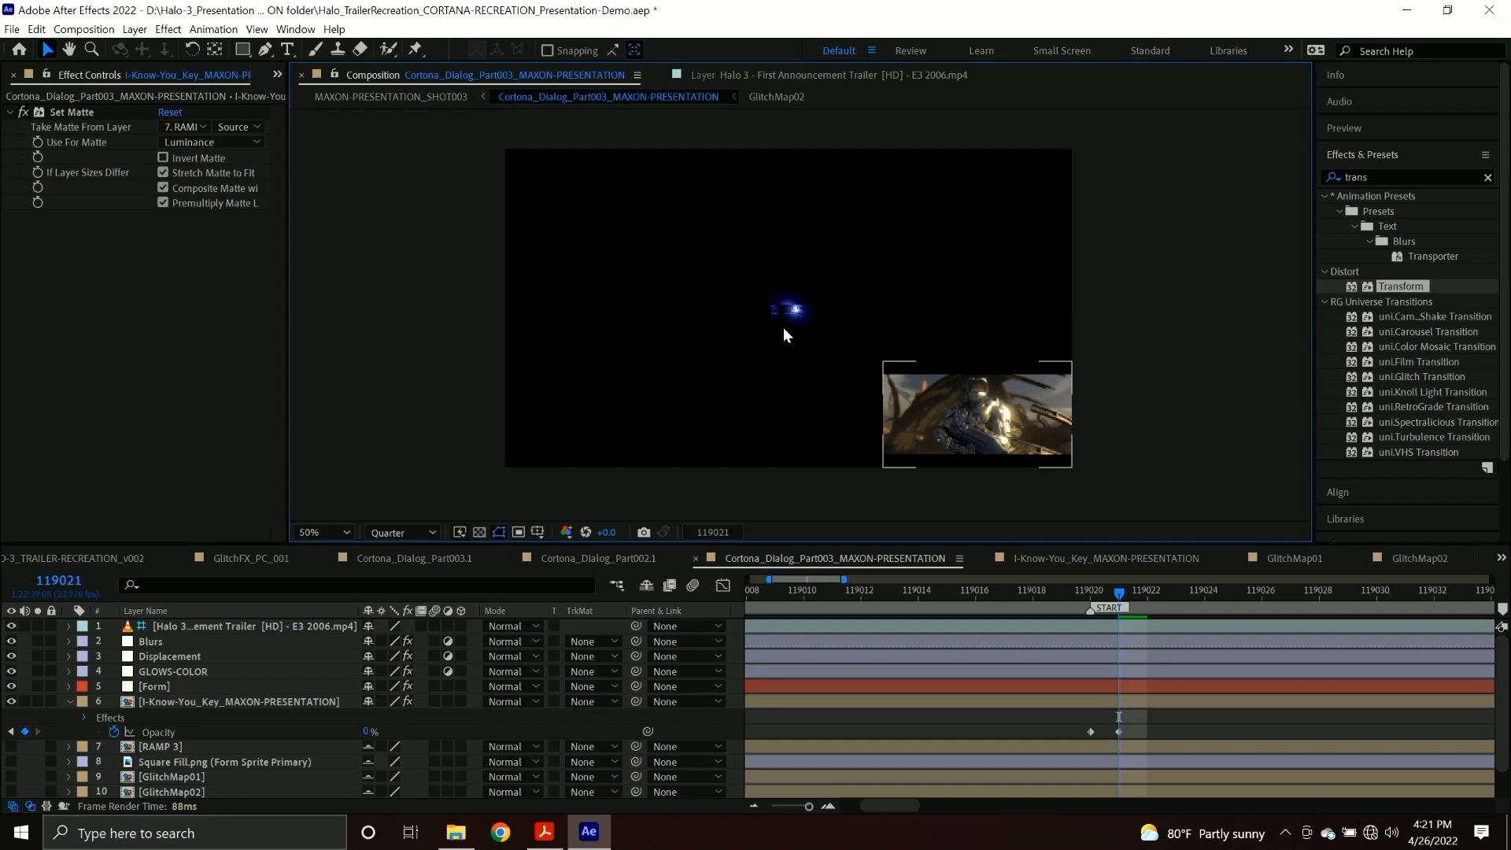
# Set the maximum horizontal displacement of Displacement Map 2 on the Displacement layer to 0 at frame 119021.
pyautogui.click(187, 655)
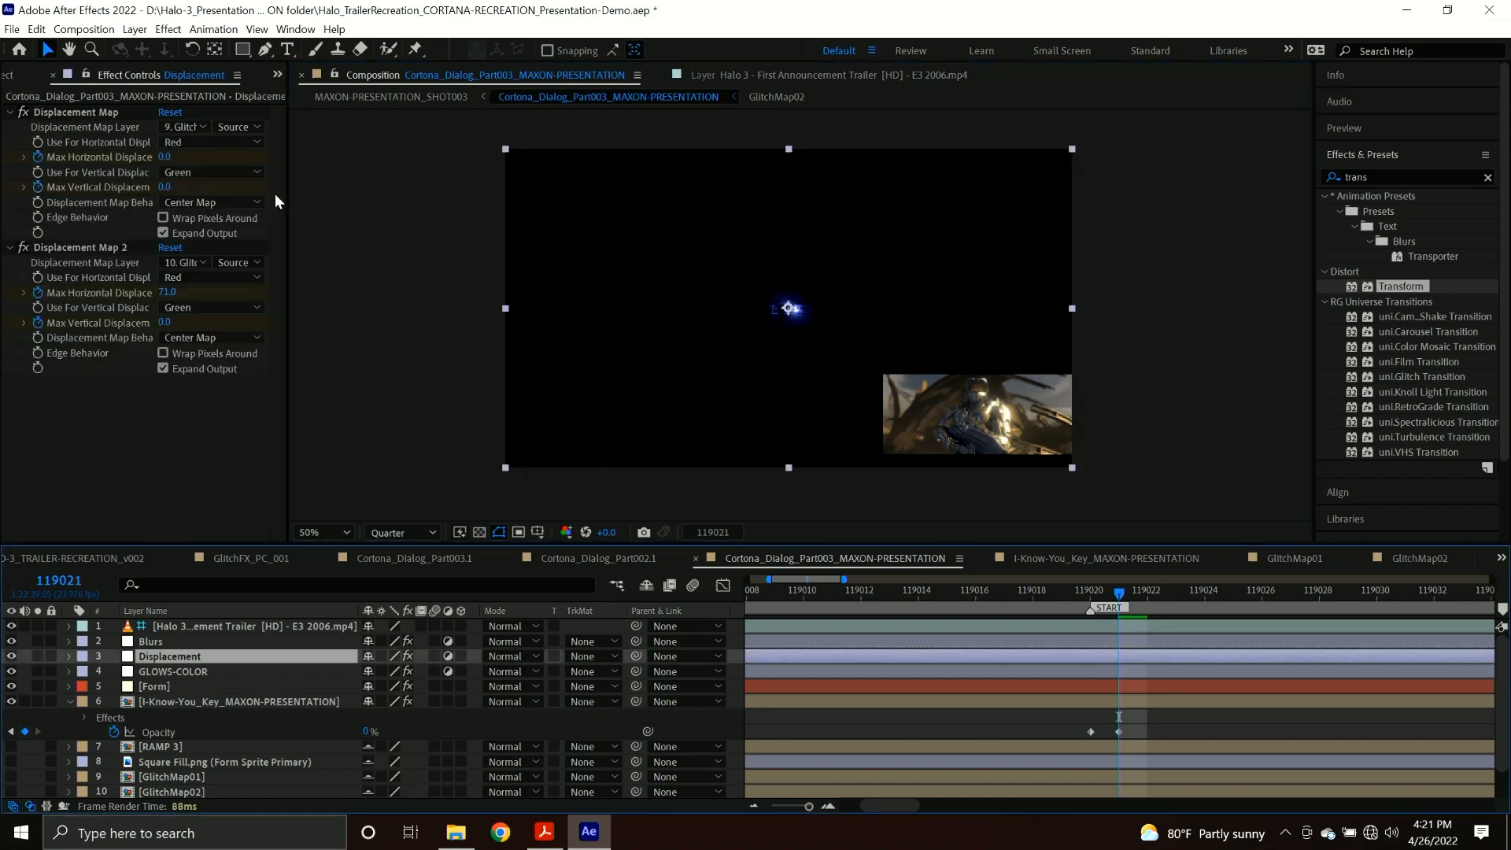
pyautogui.click(167, 292)
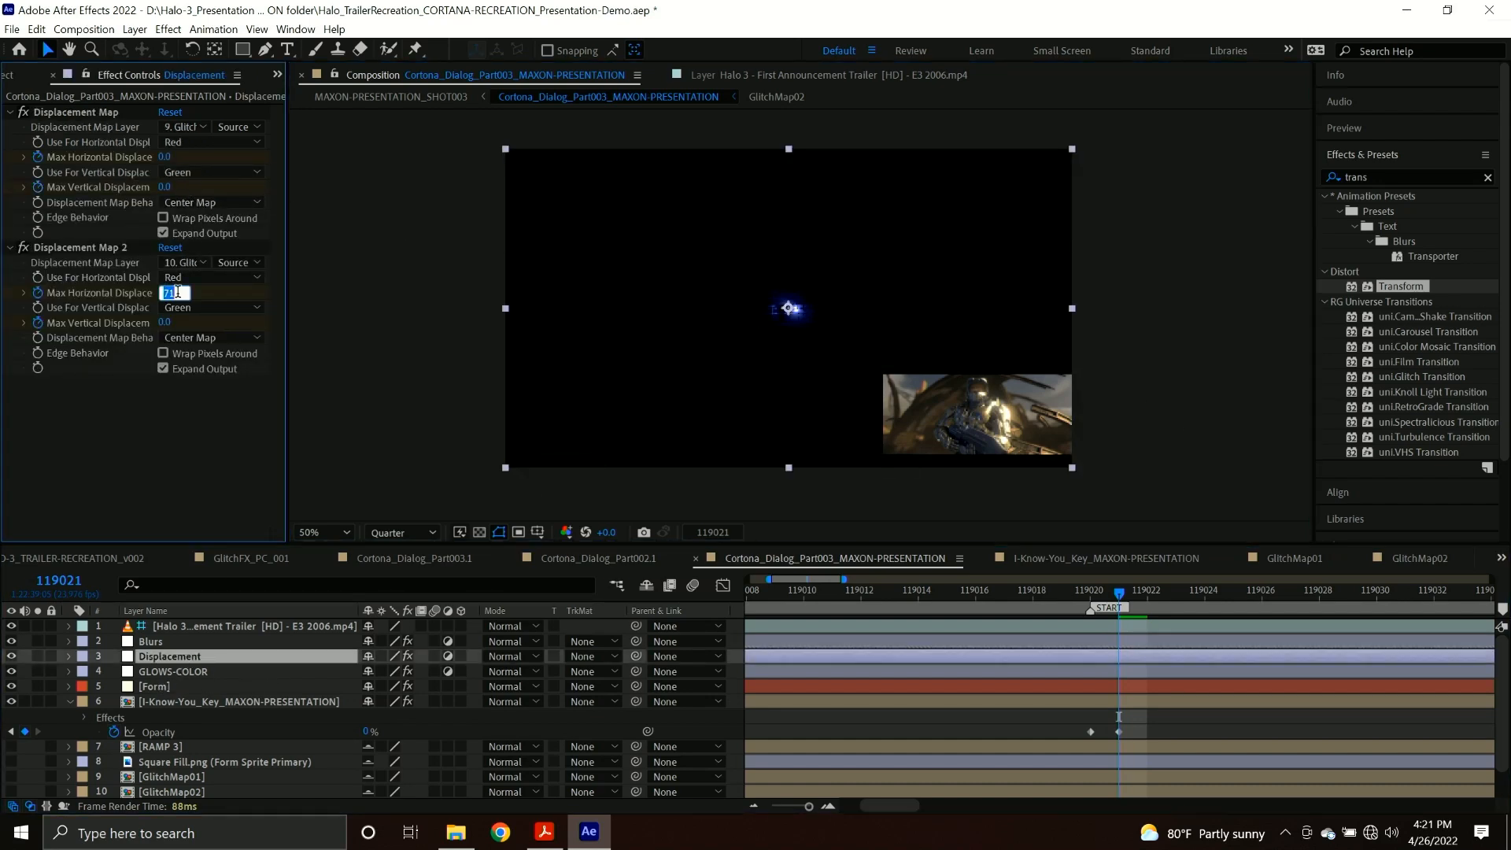
pyautogui.write('0')
pyautogui.press('Return')
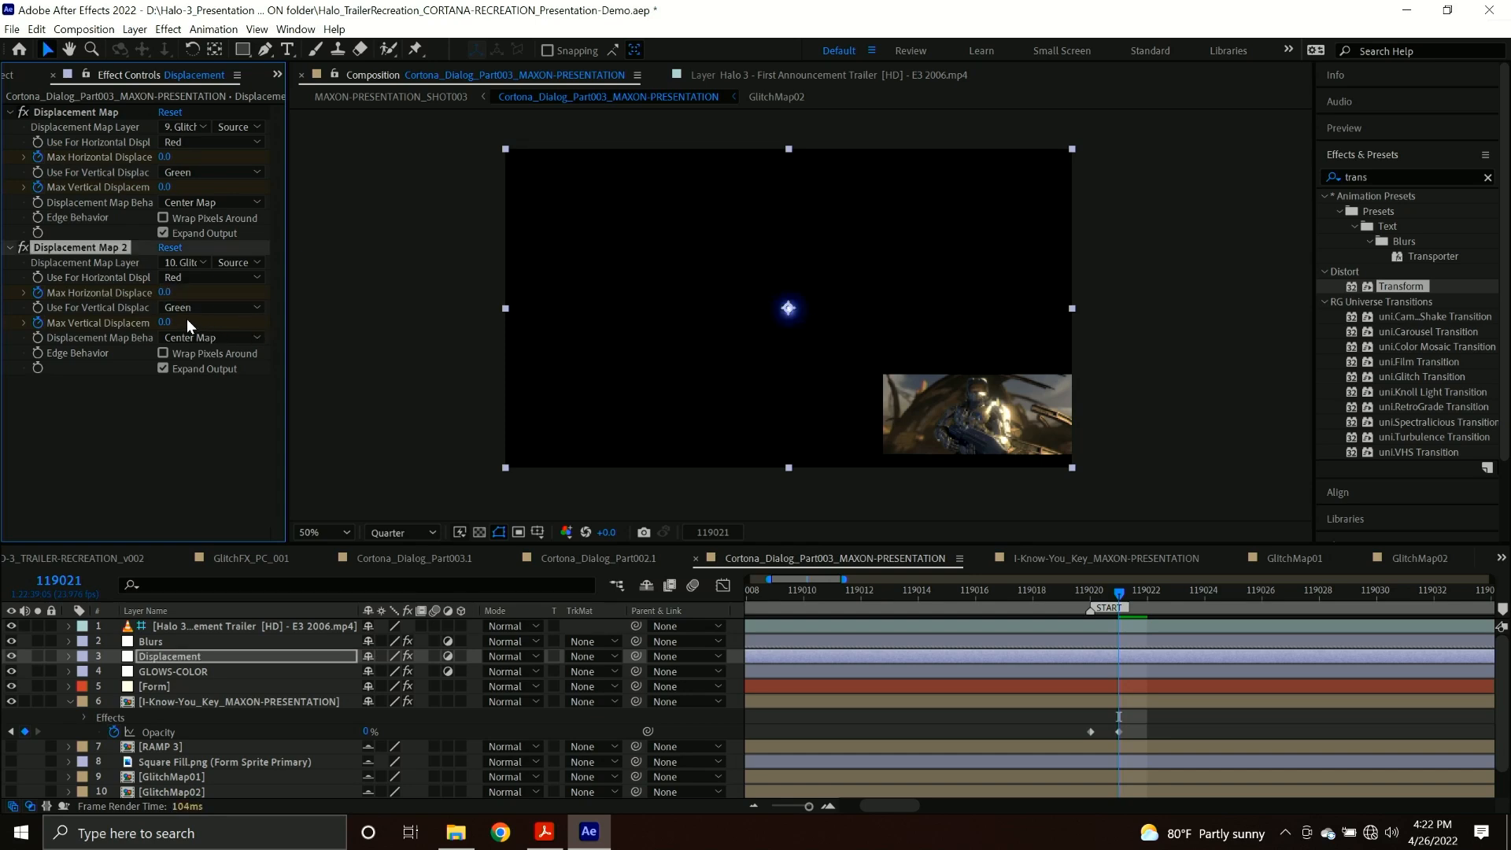
pyautogui.click(1135, 364)
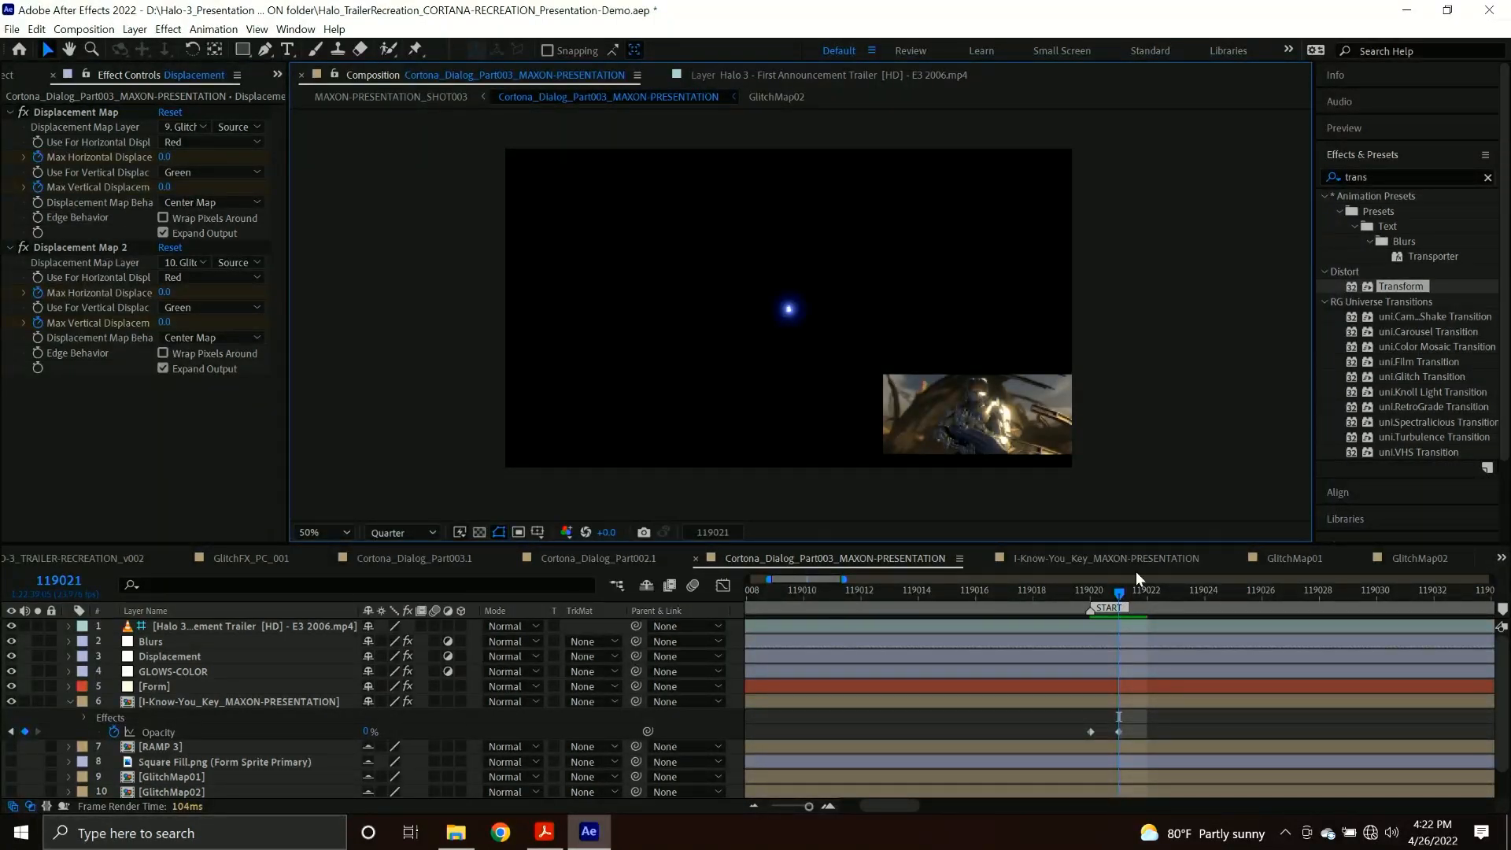
# At frame 119022, set Form's Base Form Size X to 160 and Y to 30, and compare with the Halo 3 trailer footage.
pyautogui.moveTo(1122, 603)
pyautogui.mouseDown()
pyautogui.moveTo(1195, 600)
pyautogui.moveTo(1120, 601)
pyautogui.moveTo(1148, 606)
pyautogui.mouseUp()
pyautogui.click(135, 687)
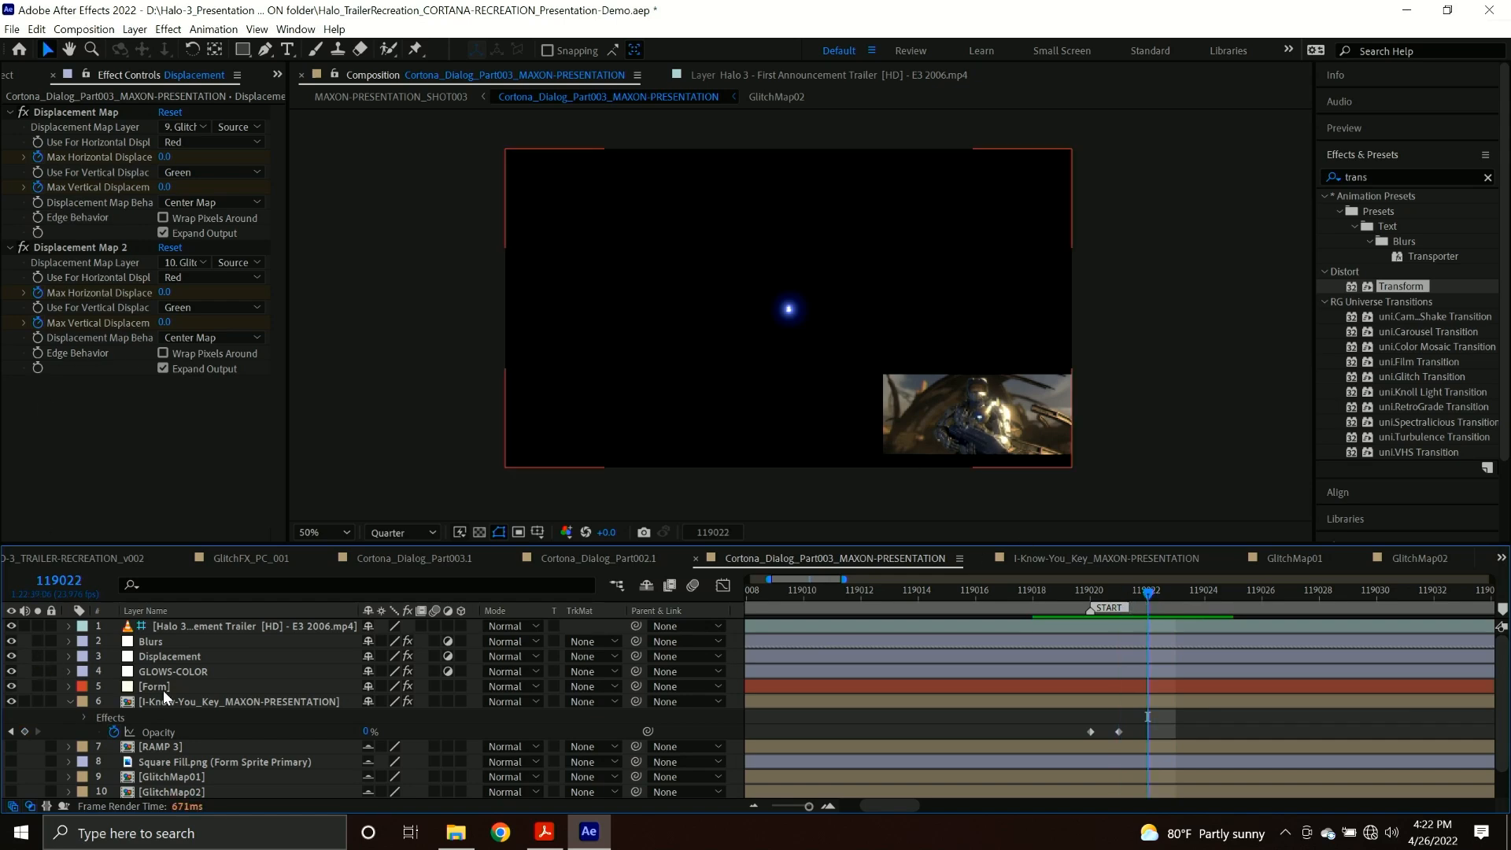
pyautogui.click(164, 295)
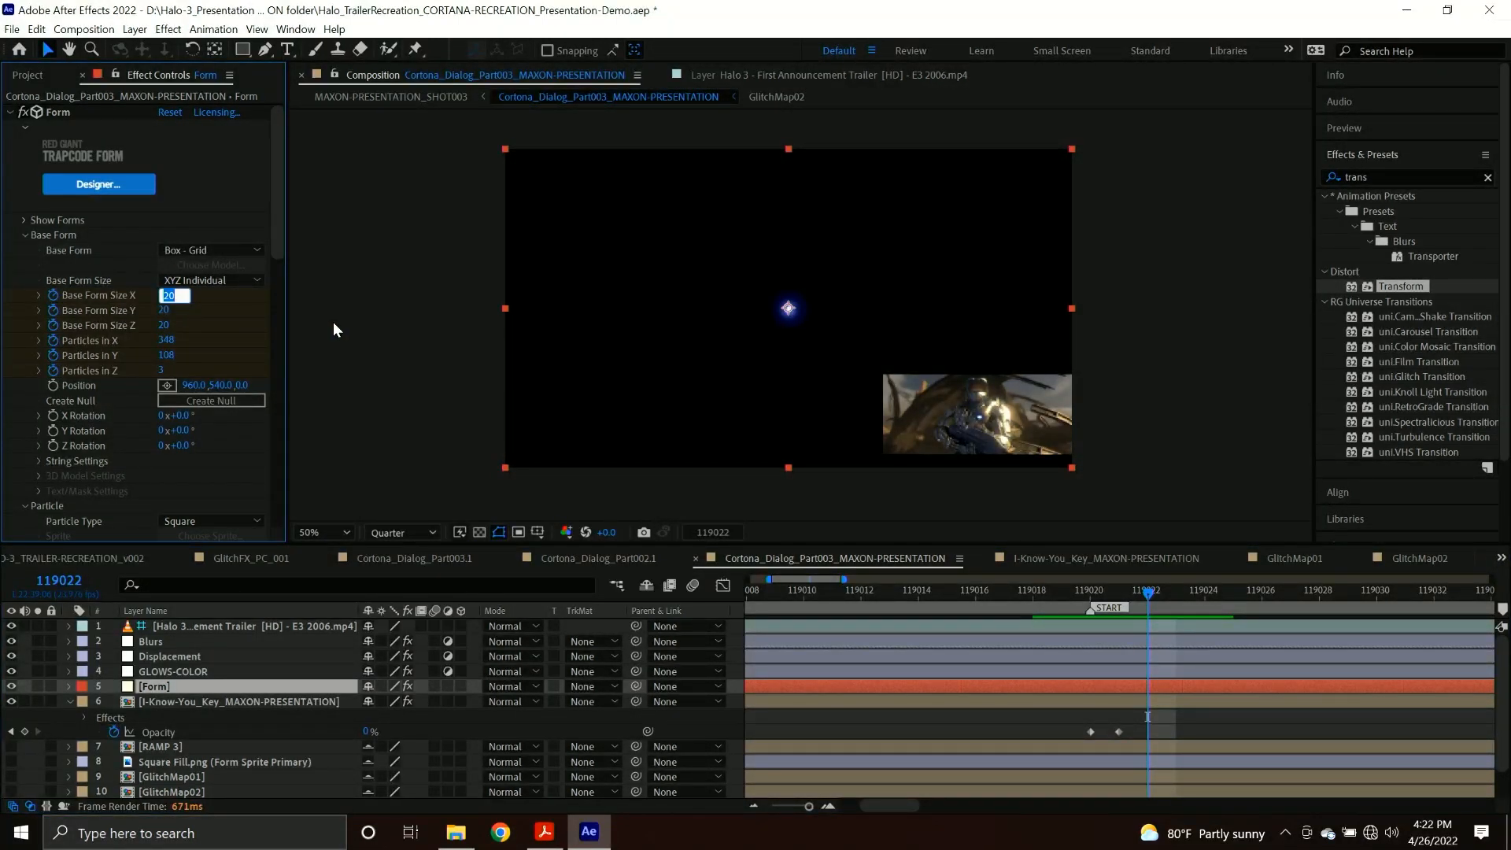
pyautogui.write('50')
pyautogui.press('Tab')
pyautogui.write('30')
pyautogui.press('Return')
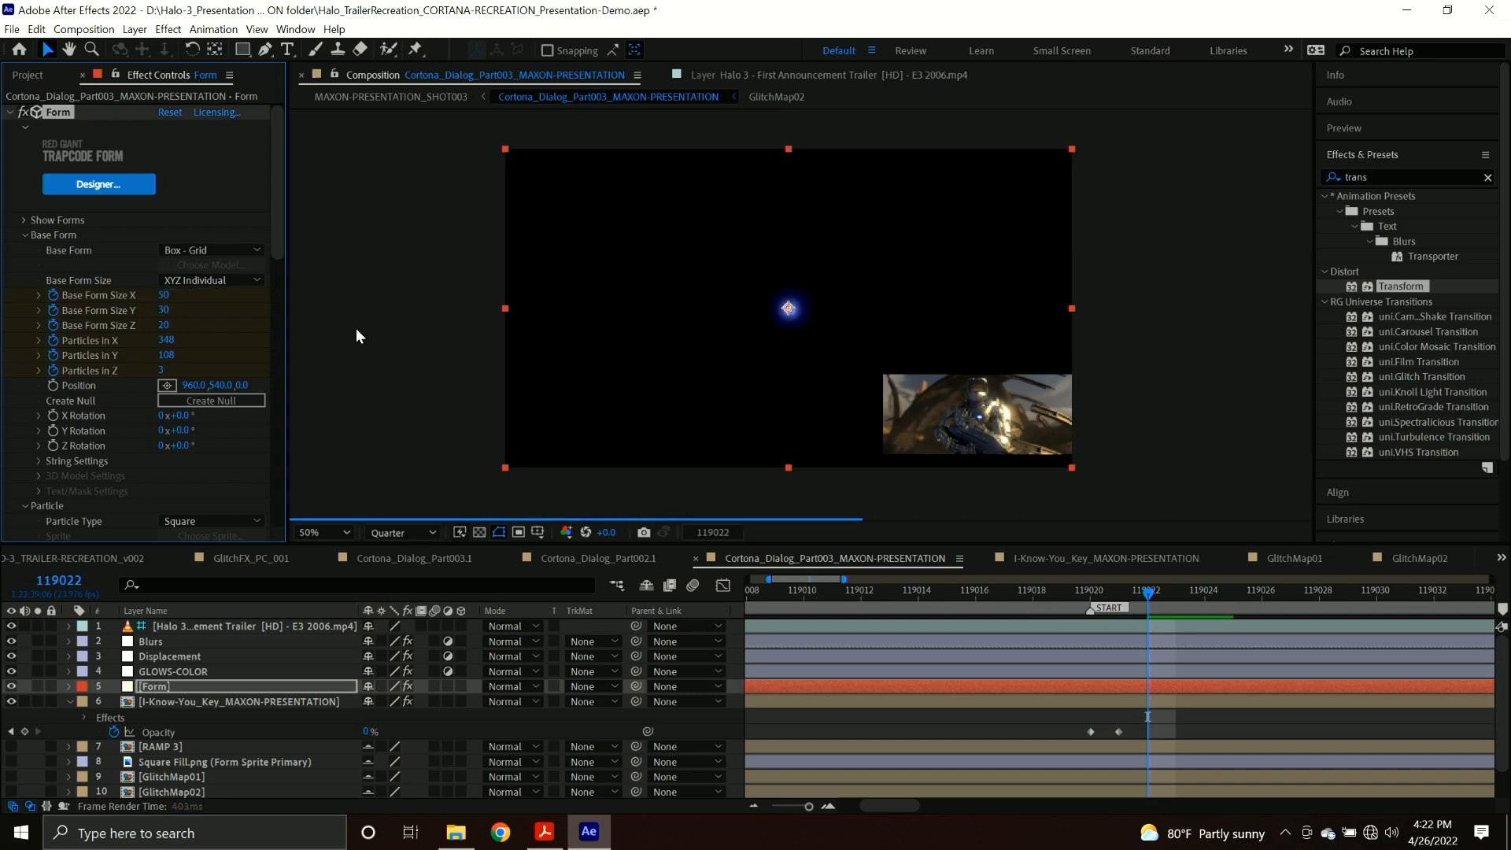
pyautogui.moveTo(164, 295); pyautogui.dragTo(186, 295)
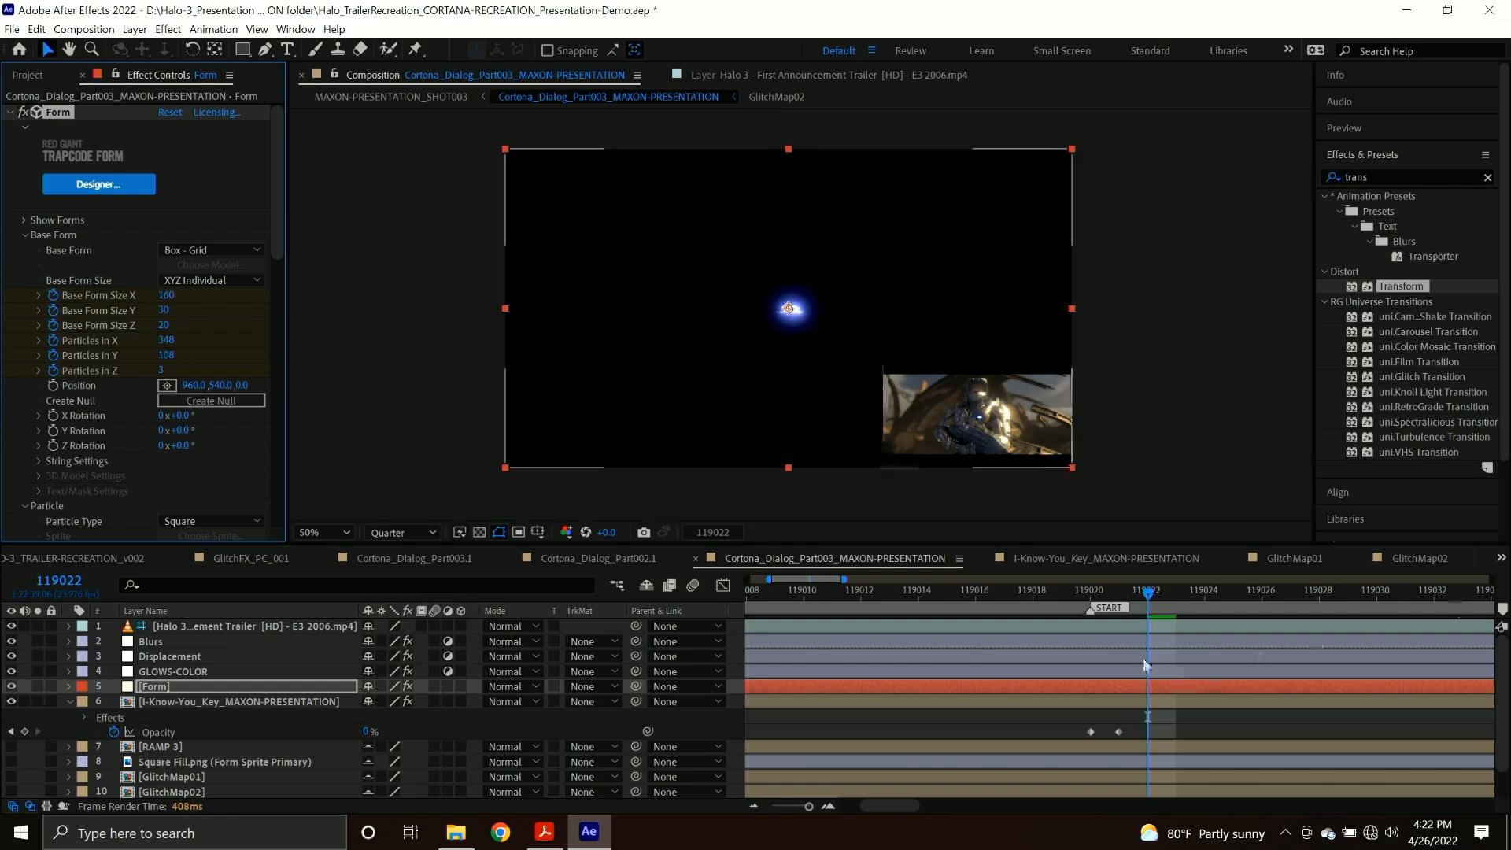
pyautogui.click(1153, 630)
pyautogui.doubleClick(1163, 626)
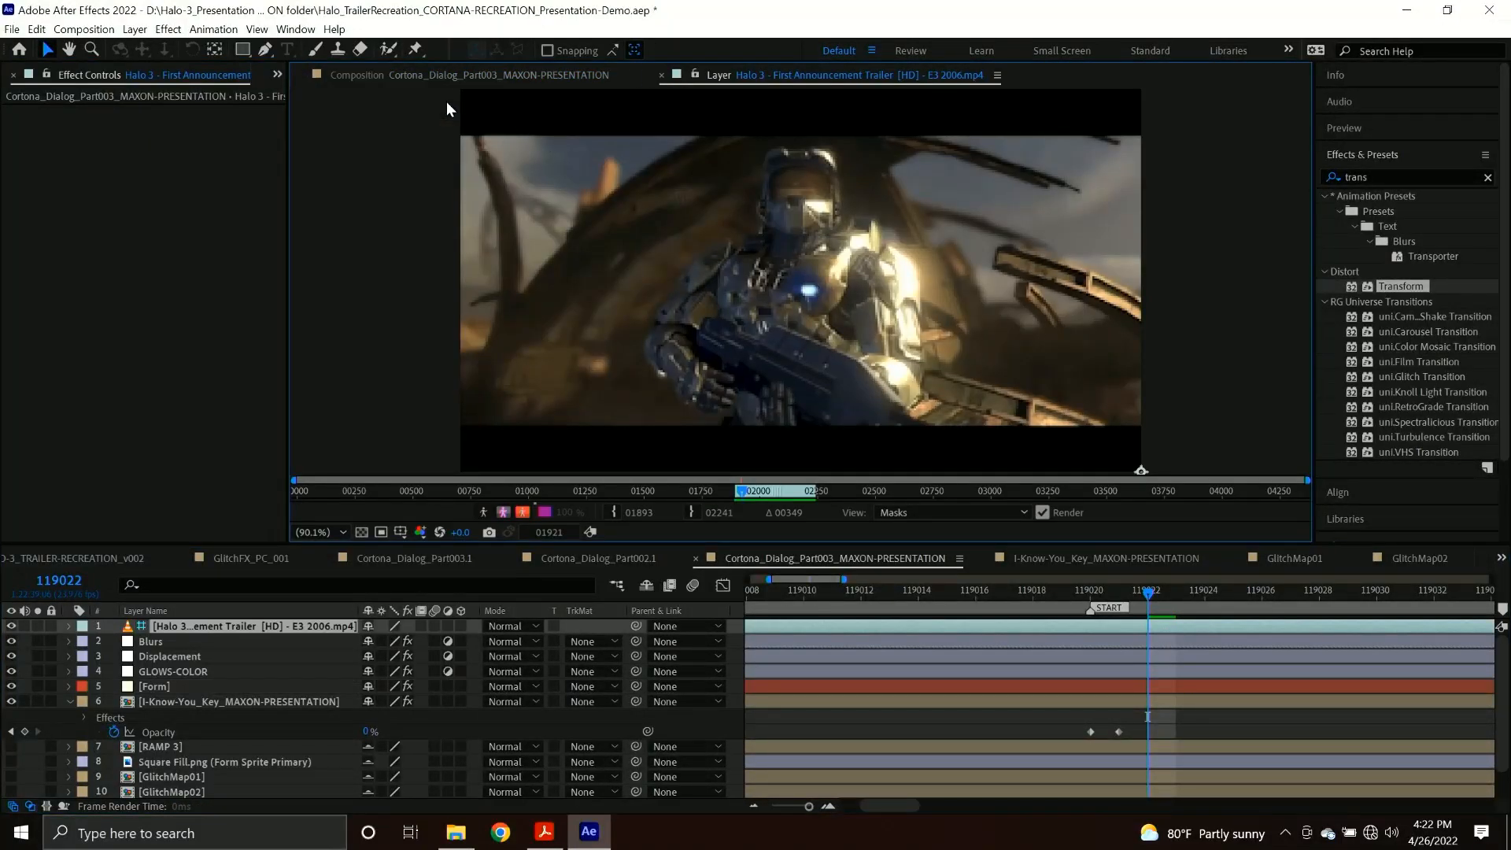
pyautogui.click(436, 77)
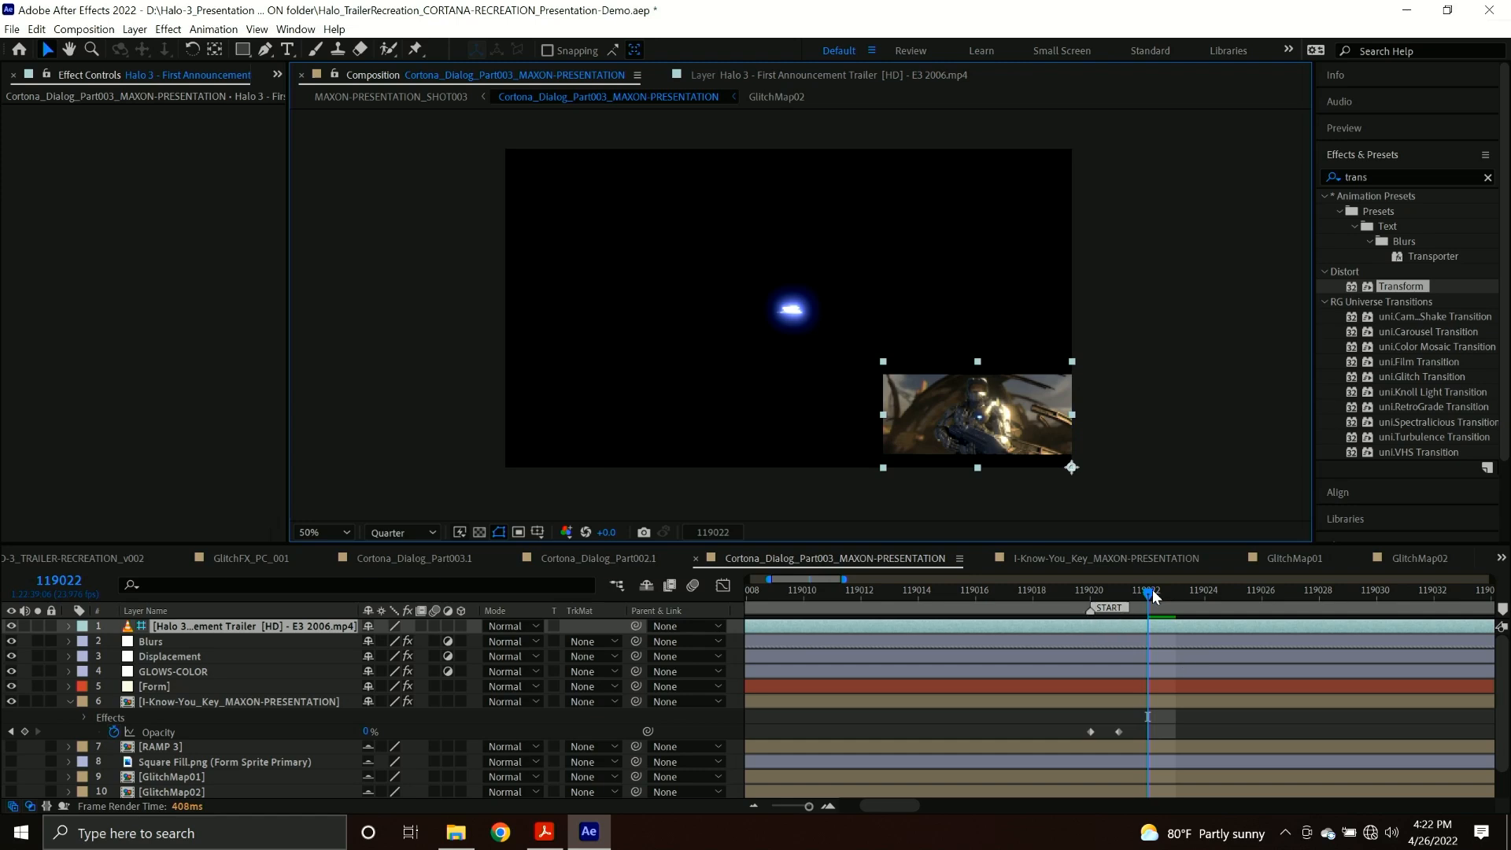
# Create a new shape layer with a full-frame rectangle at frame 119023.
pyautogui.moveTo(1141, 602); pyautogui.dragTo(1175, 598)
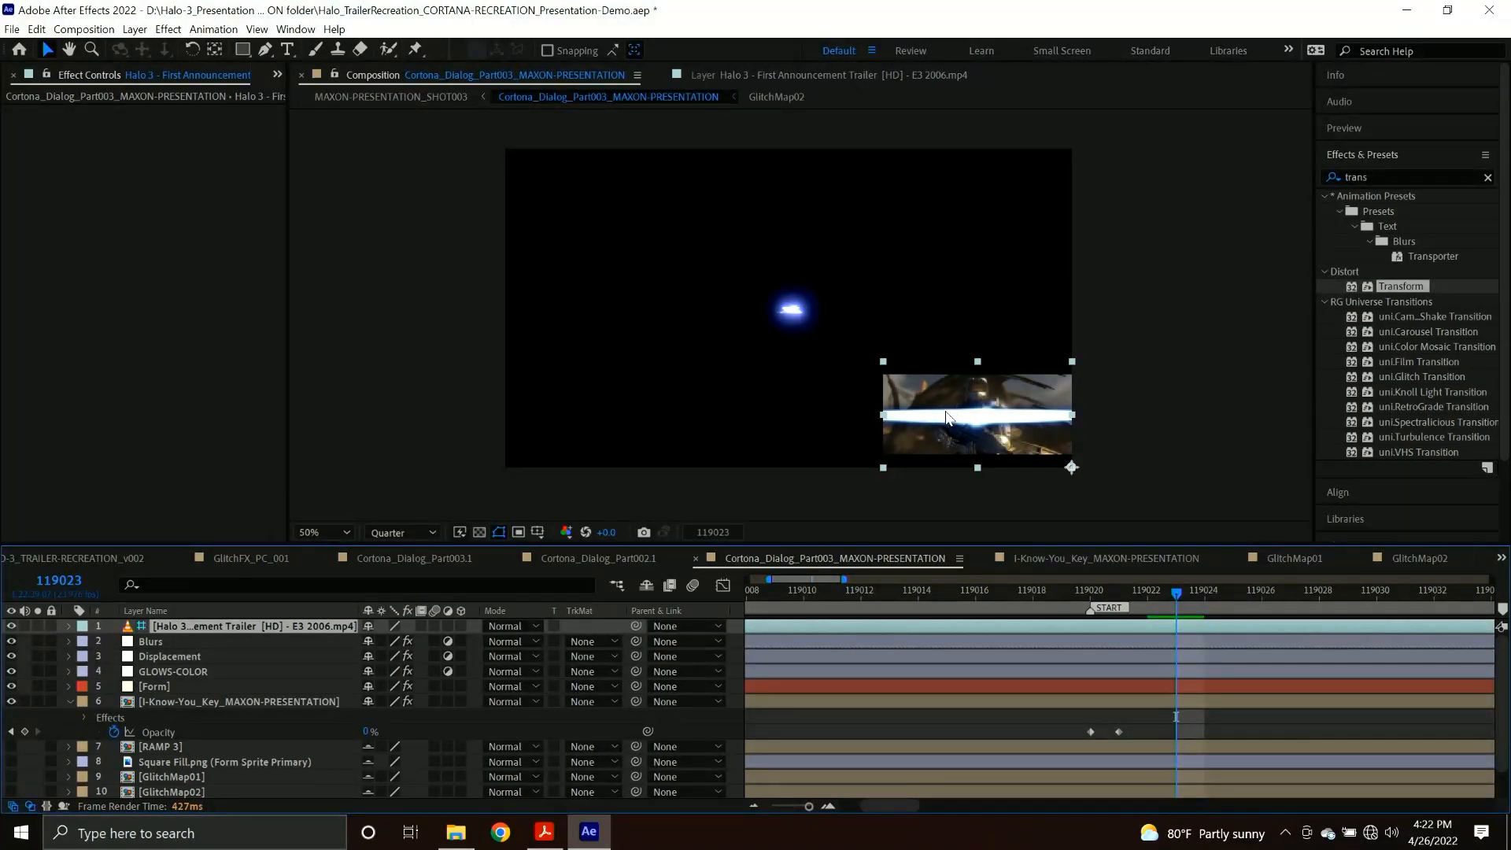
pyautogui.click(259, 686)
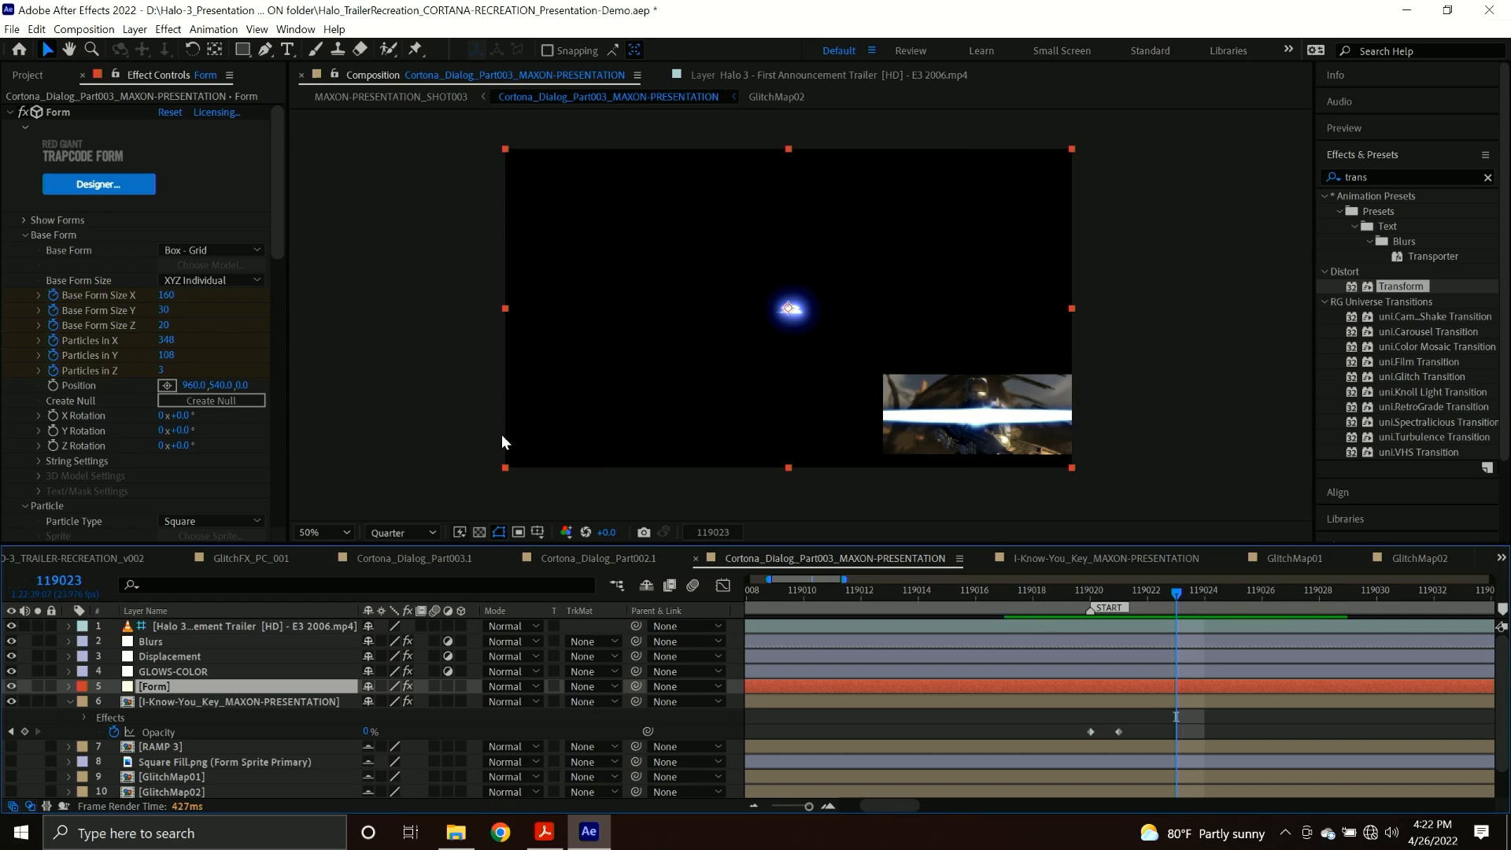
pyautogui.press('F2')
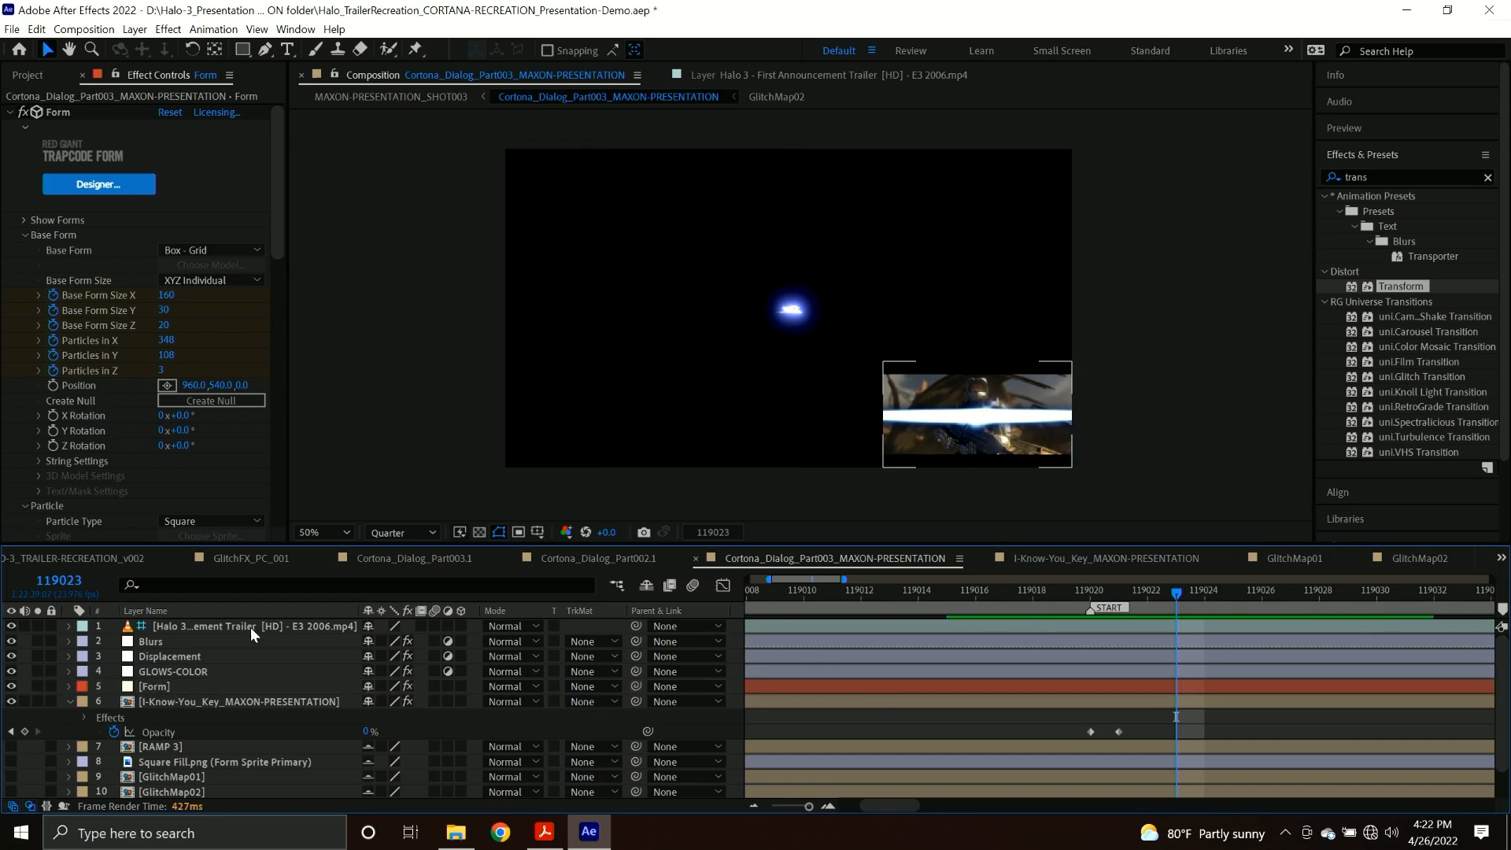
pyautogui.doubleClick(244, 50)
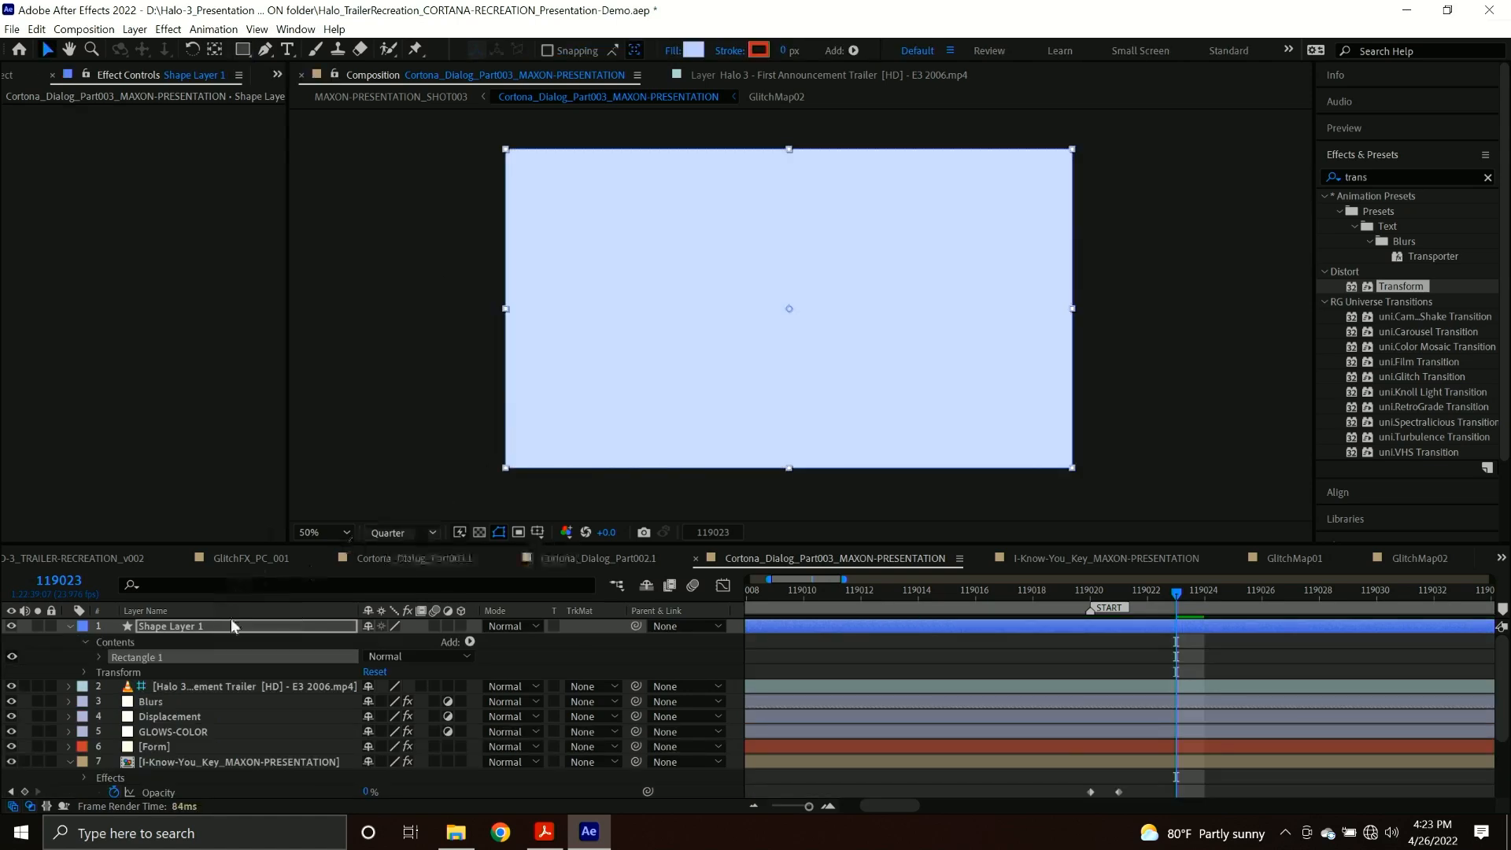
# Unlink the rectangle path's size proportions and reduce its height to 204, keeping the width at 1920.
pyautogui.click(101, 656)
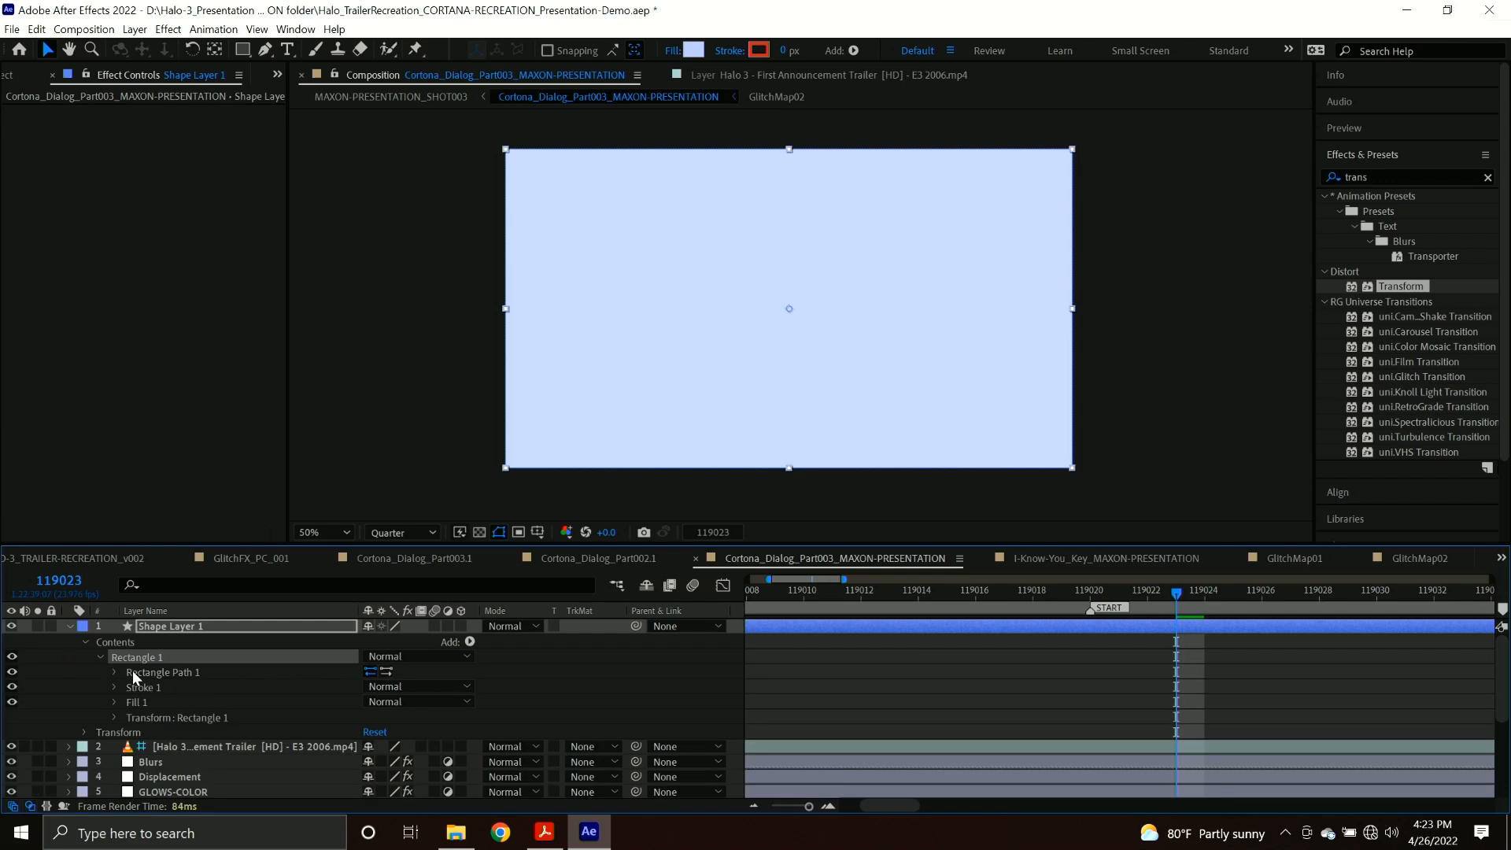
pyautogui.click(116, 671)
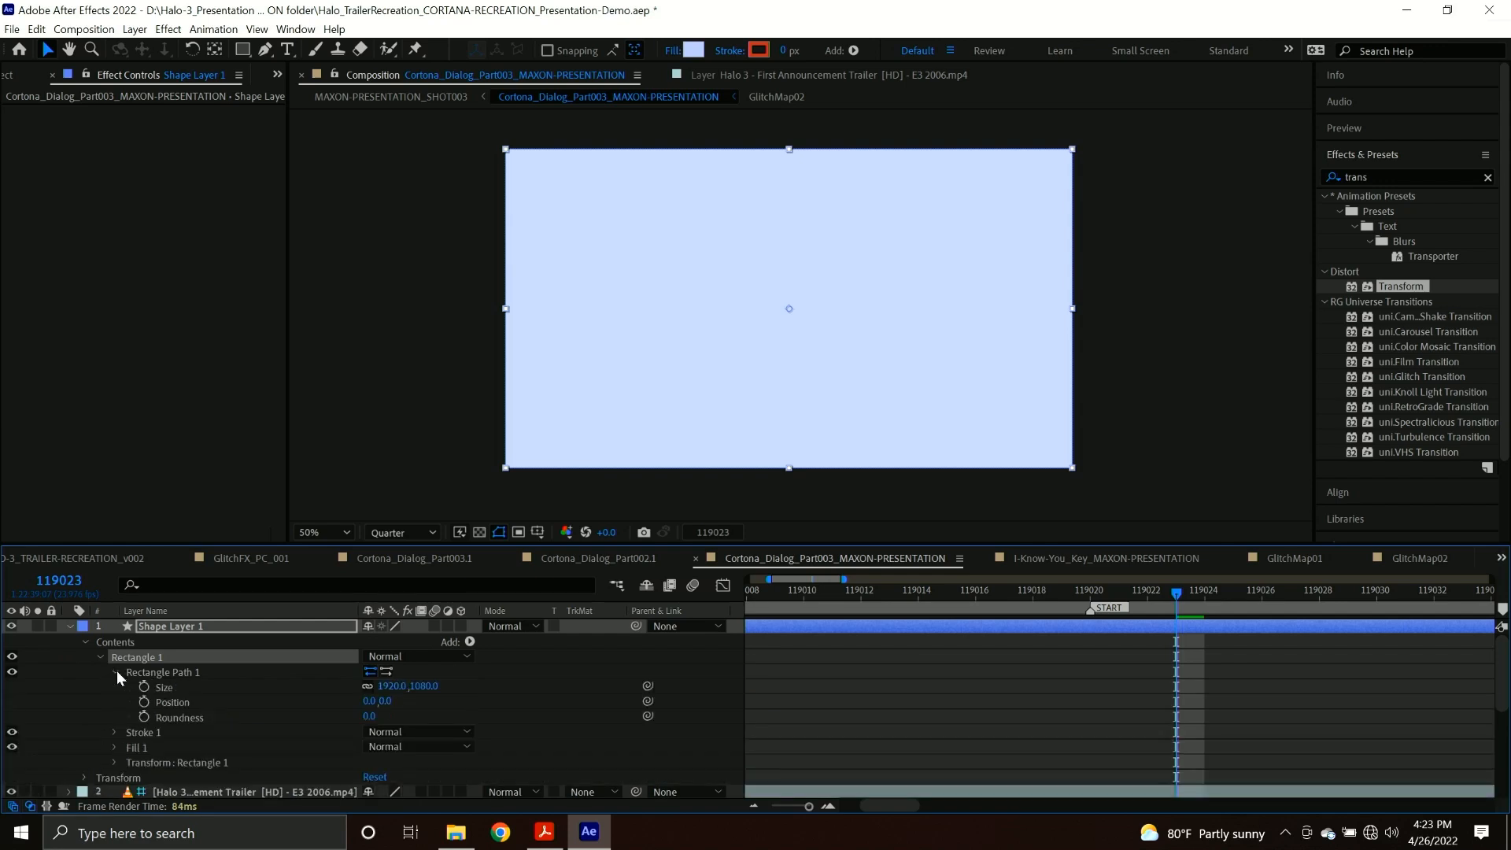
pyautogui.click(367, 684)
pyautogui.moveTo(423, 686); pyautogui.dragTo(379, 702)
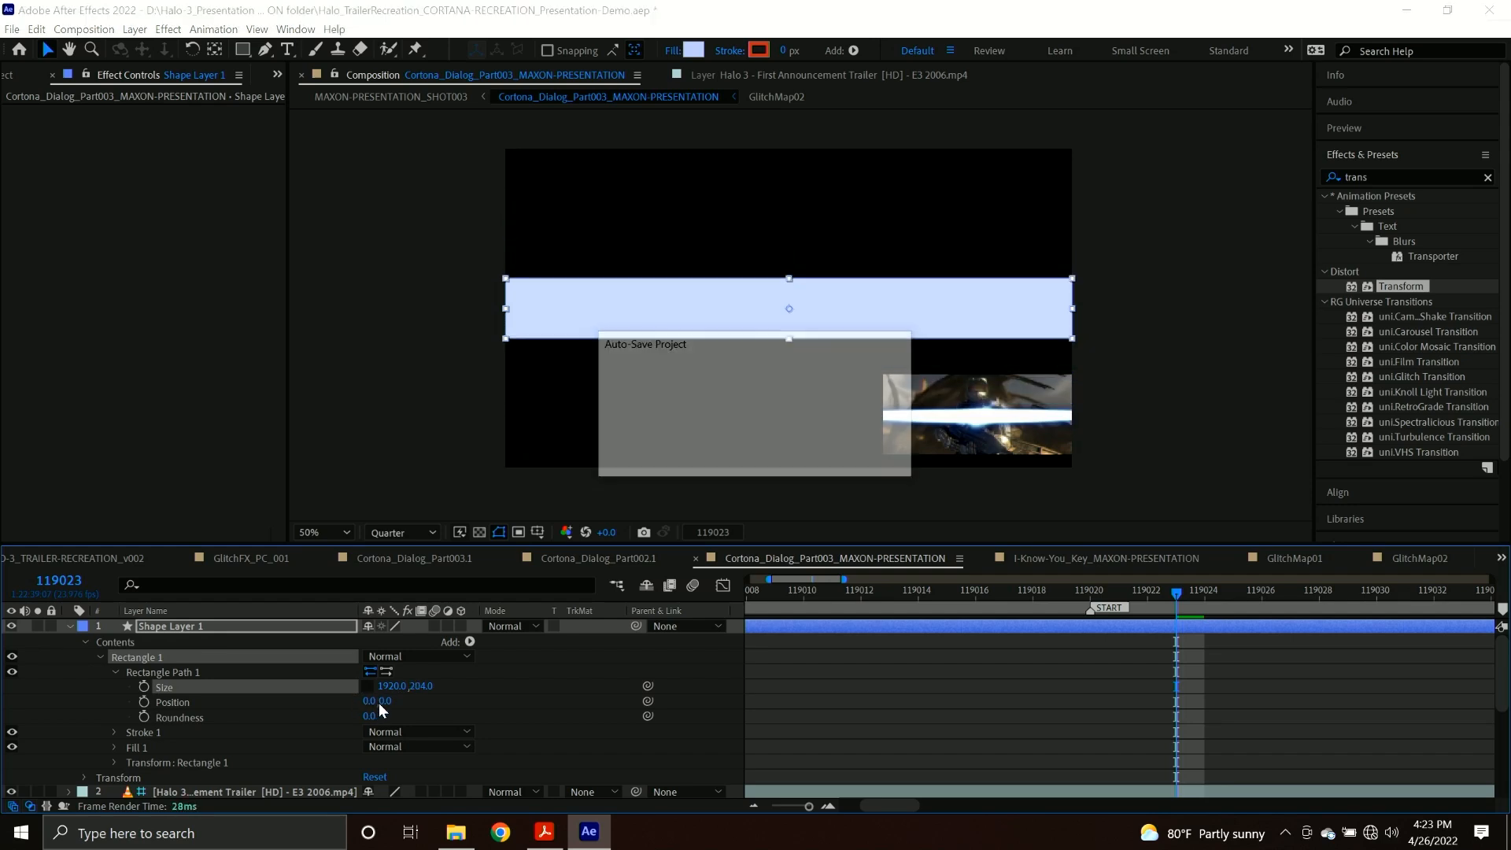
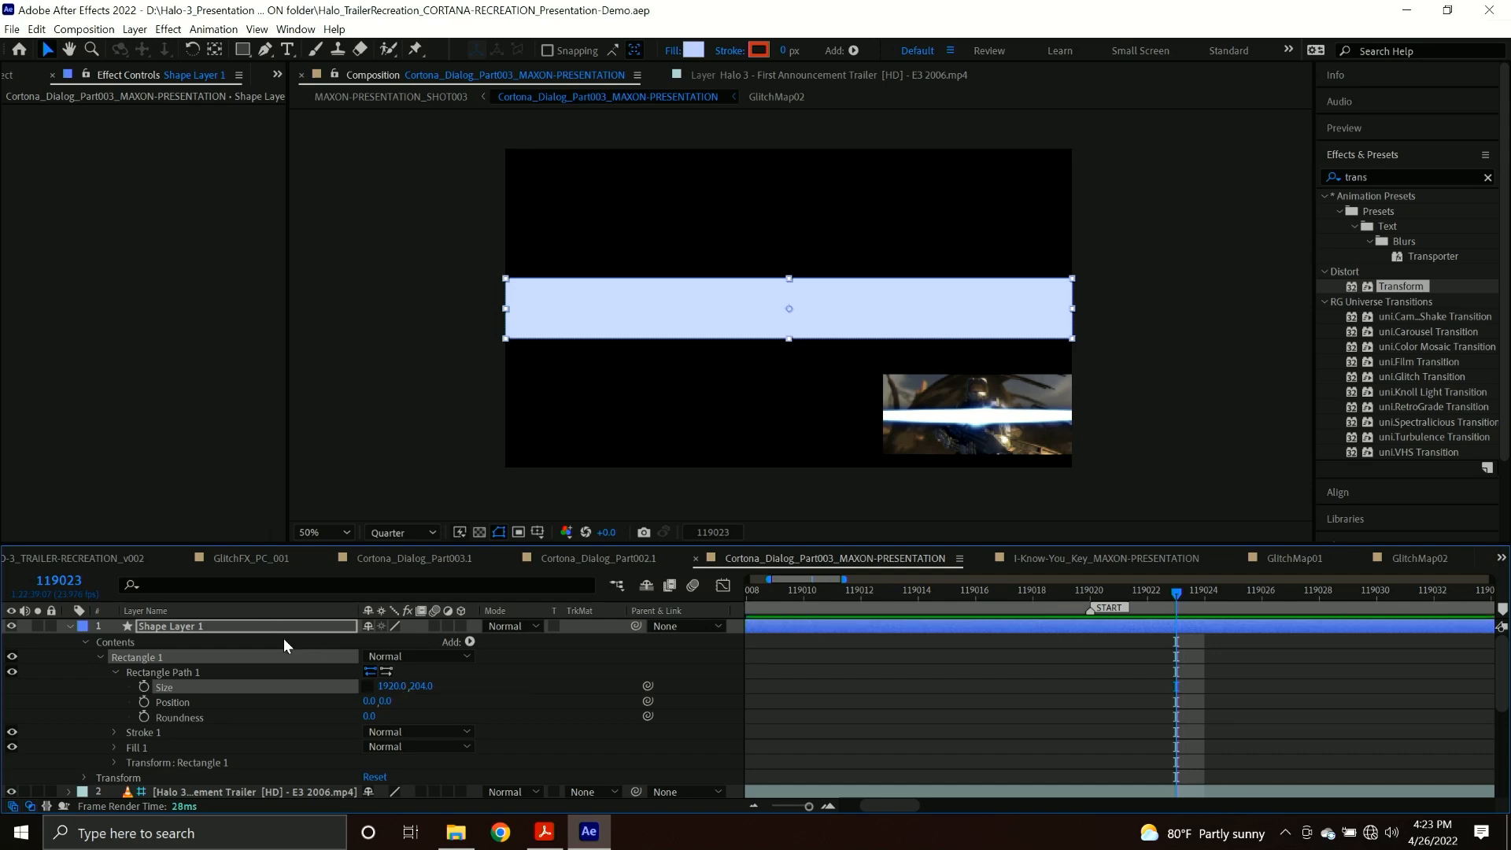
# Widen the shape layer's rectangle path to 2444, keeping its height at 204.
pyautogui.scroll(-2, 181, 636)
pyautogui.scroll(2, 212, 626)
pyautogui.moveTo(390, 685); pyautogui.dragTo(817, 683)
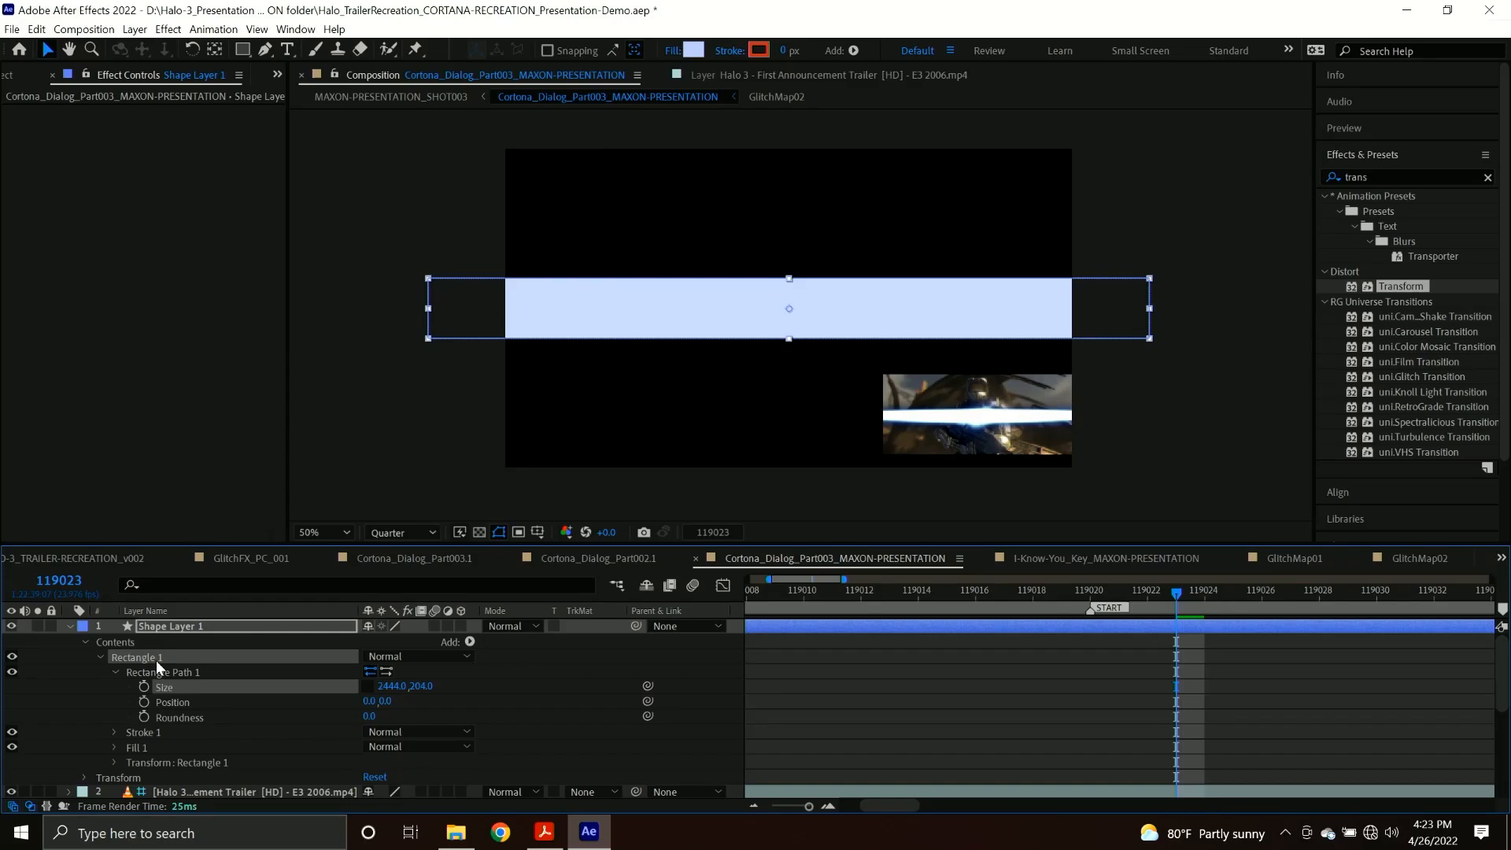
# Move Shape Layer 1 down the layer stack to sit between GLOWS-COLOR and Form, and collapse its properties.
pyautogui.hotkey('ctrl', '[')
pyautogui.hotkey('ctrl', '[')
pyautogui.hotkey('ctrl', '[')
pyautogui.hotkey('ctrl', '[')
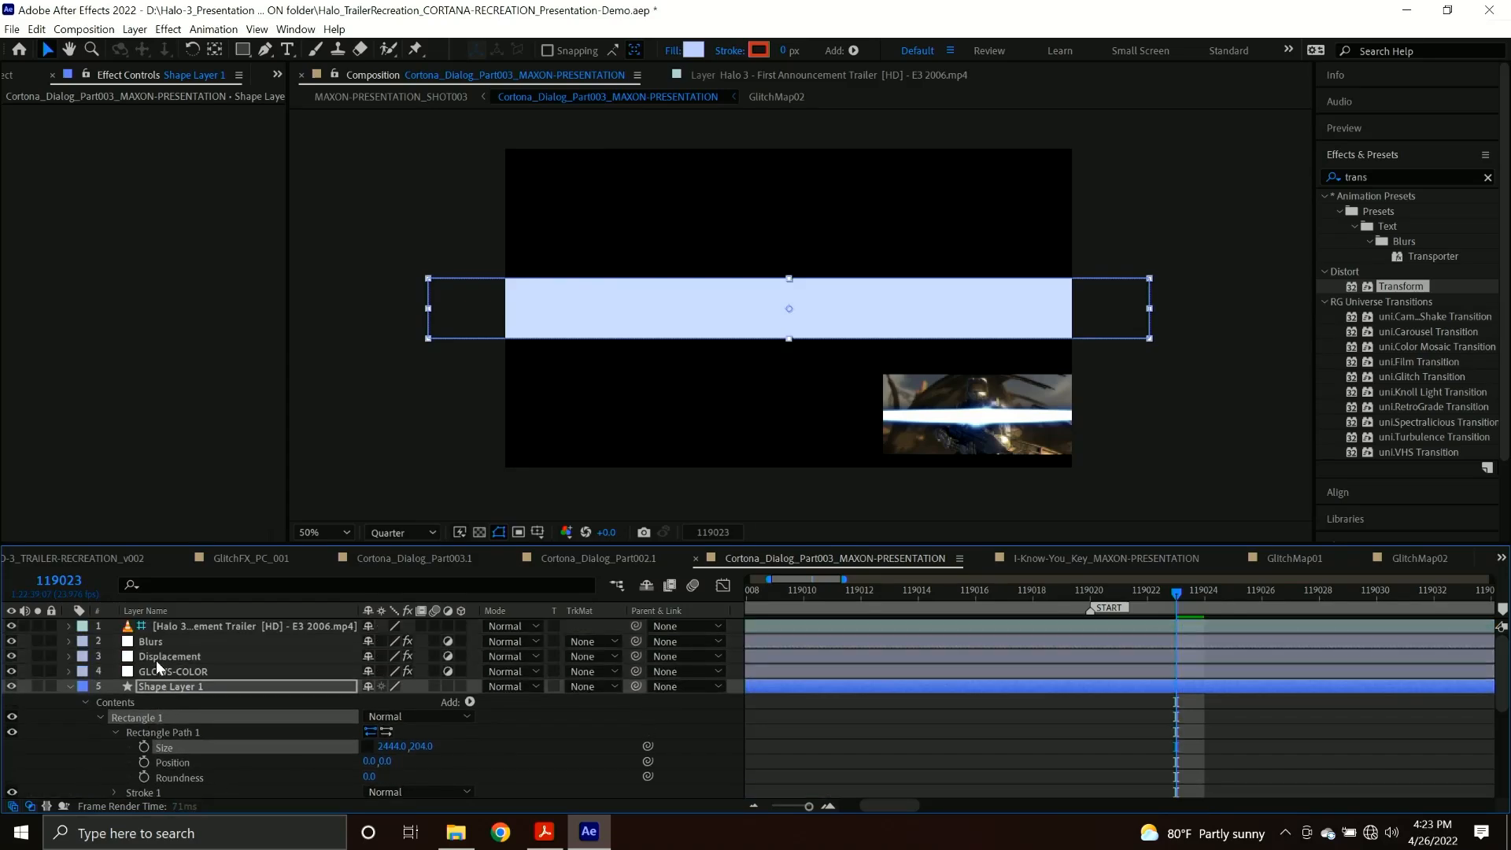
pyautogui.hotkey('ctrl', '[')
pyautogui.hotkey('ctrl', '[')
pyautogui.hotkey('ctrl', '[')
pyautogui.hotkey('ctrl', '[')
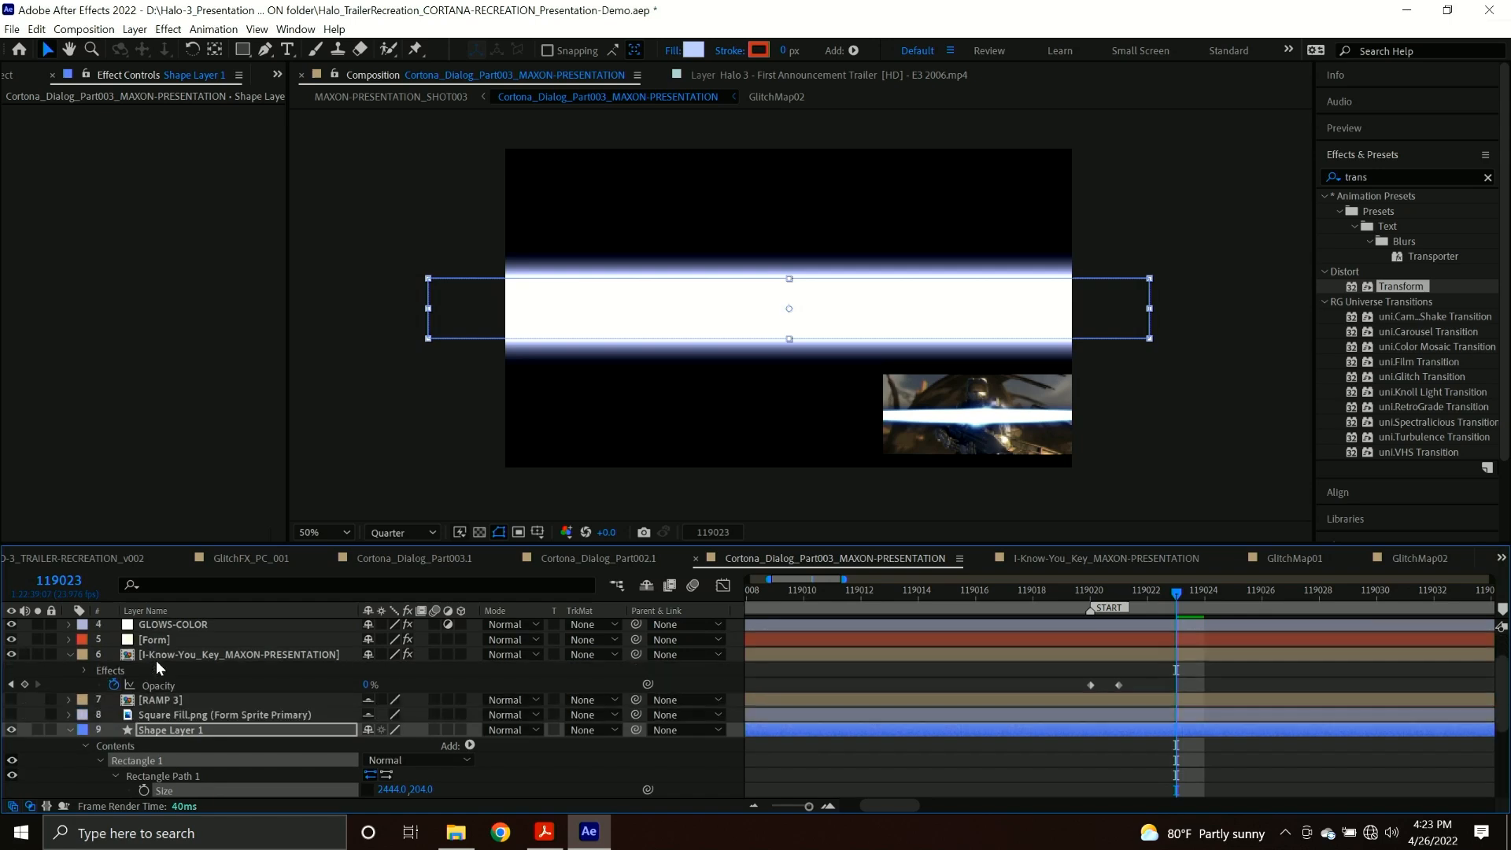
pyautogui.hotkey('ctrl', ']')
pyautogui.hotkey('ctrl', ']')
pyautogui.hotkey('ctrl', ']')
pyautogui.hotkey('ctrl', ']')
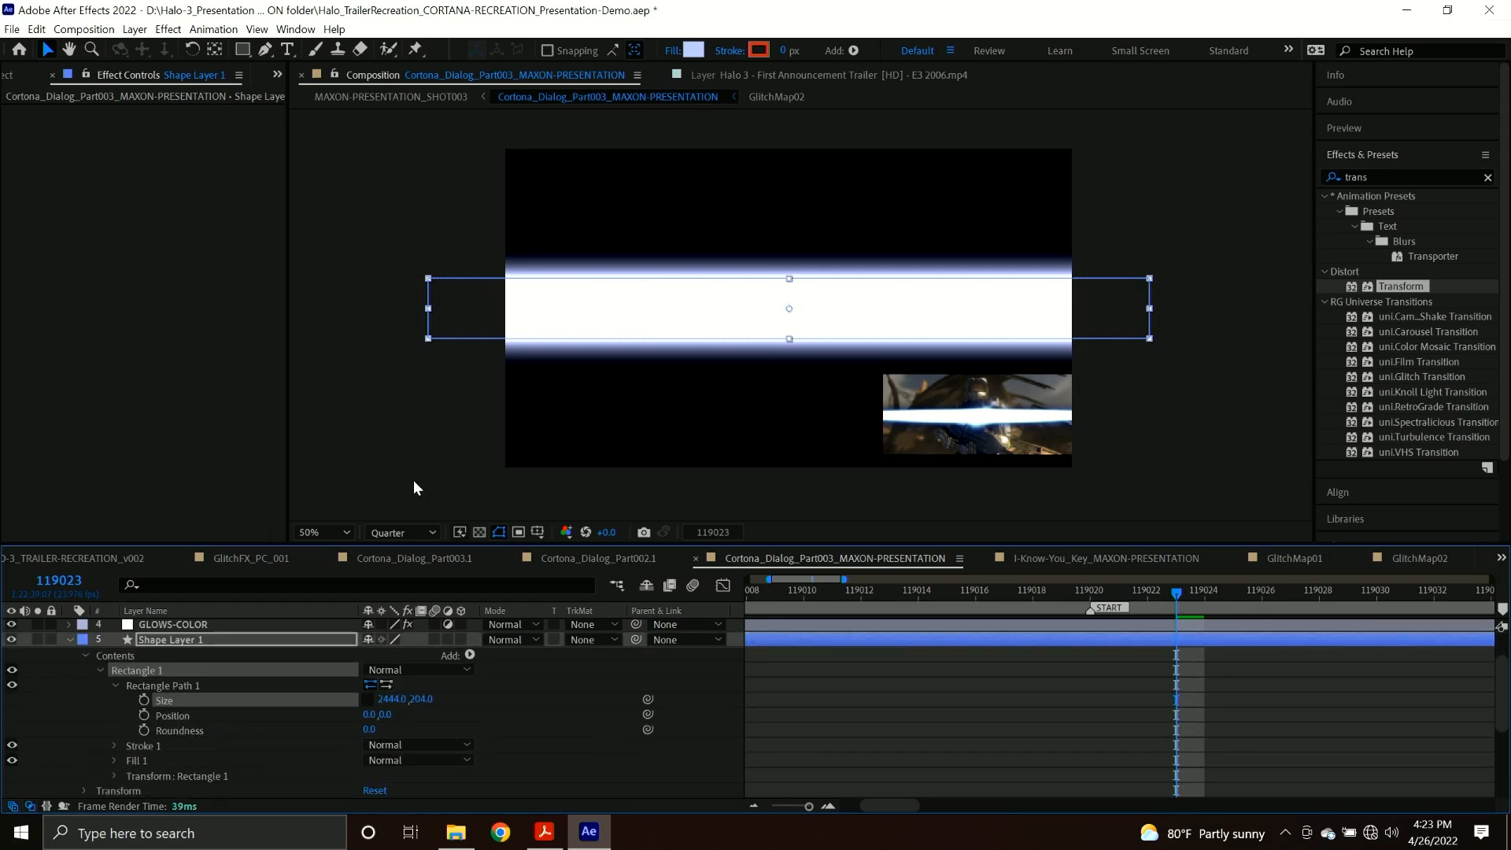
pyautogui.click(69, 640)
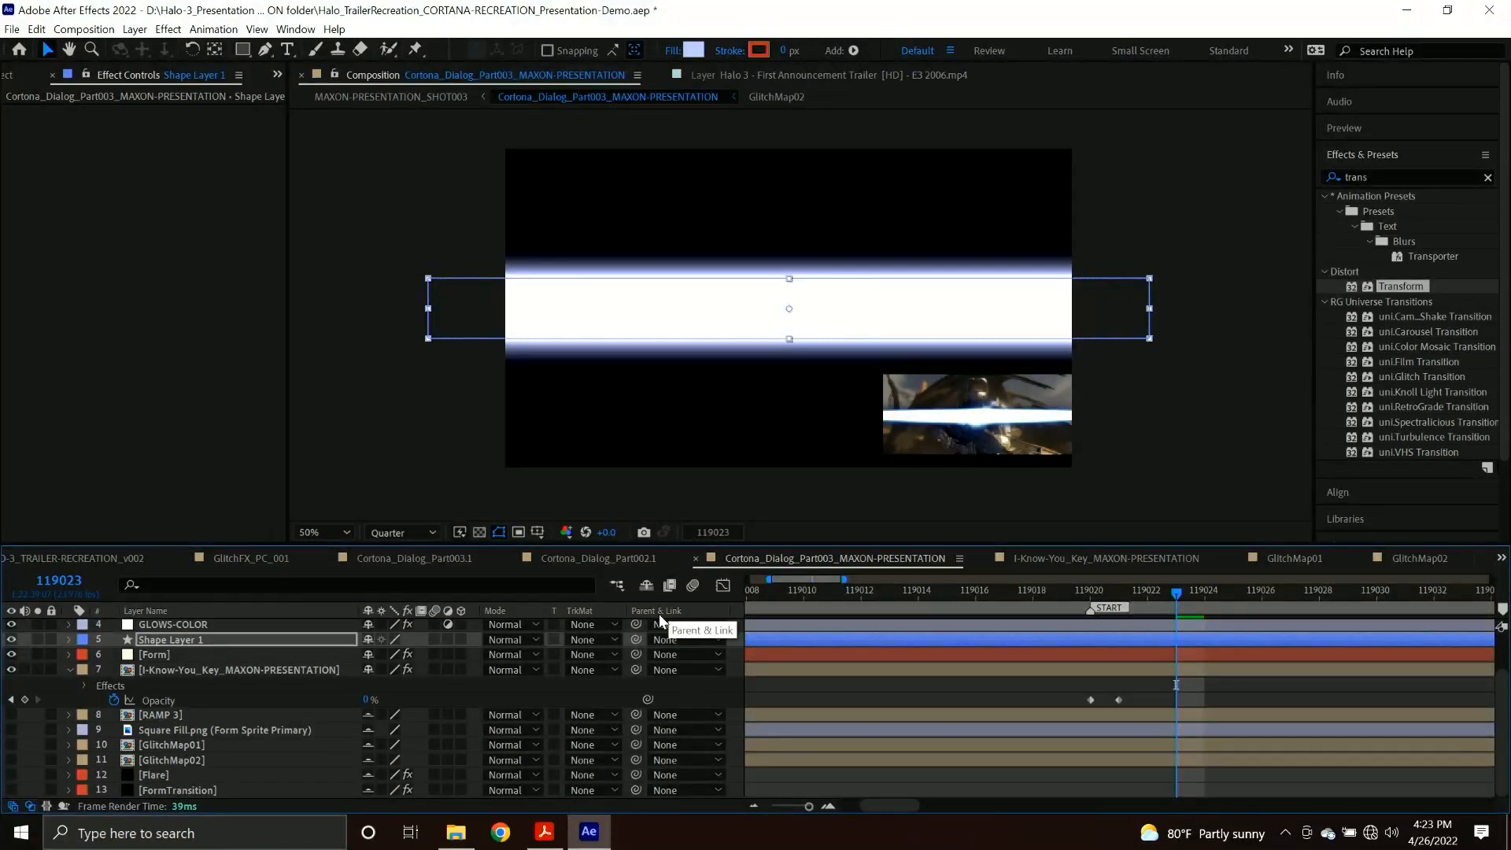
# Trim Shape Layer 1 to start at frame 119023 and end at frame 119025, and return to frame 119023.
pyautogui.hotkey('alt', '[')
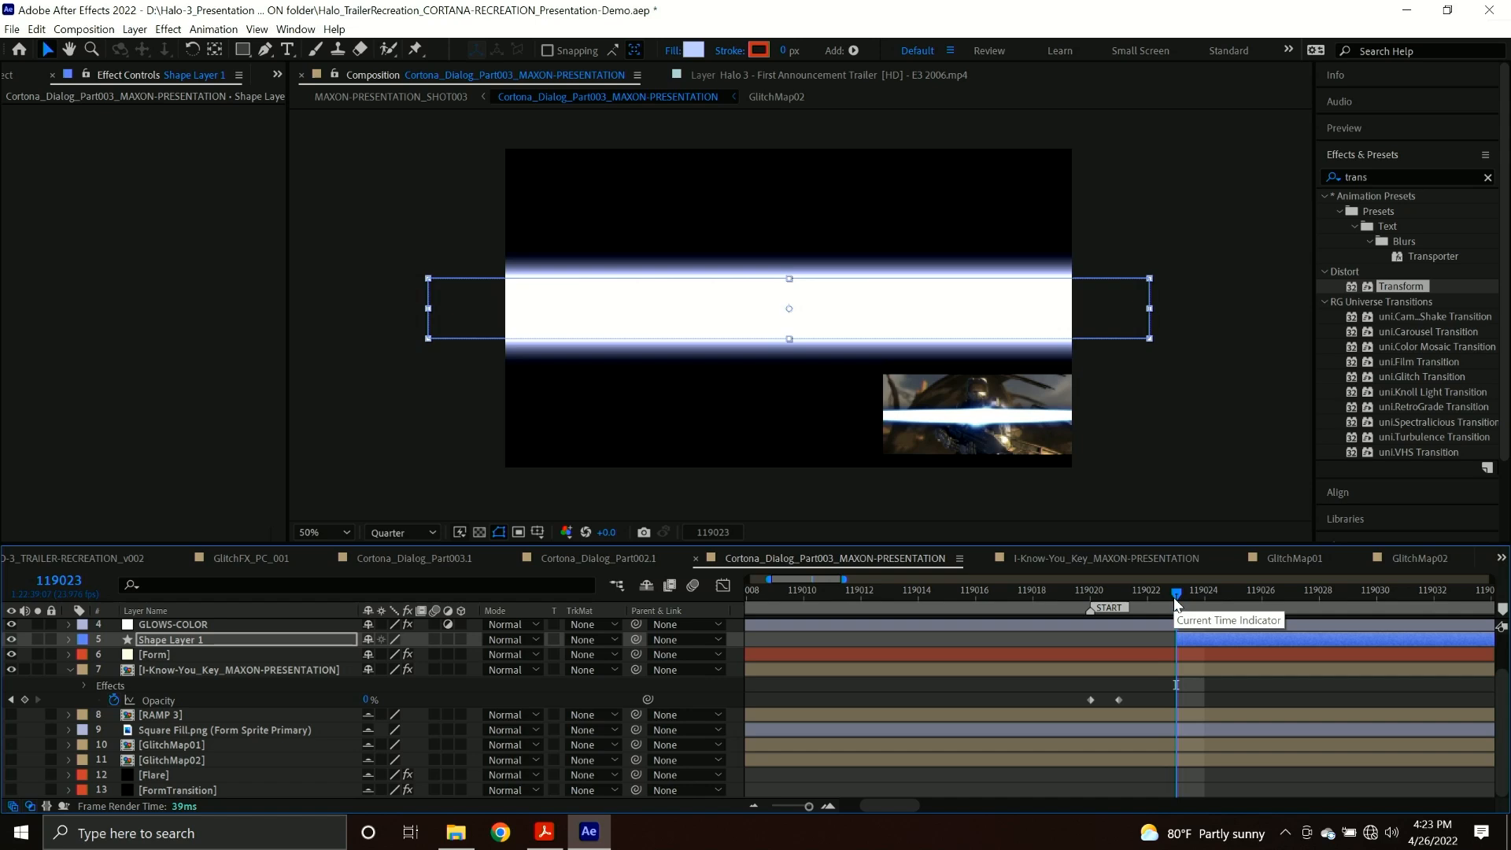
pyautogui.moveTo(1175, 599); pyautogui.dragTo(1240, 603)
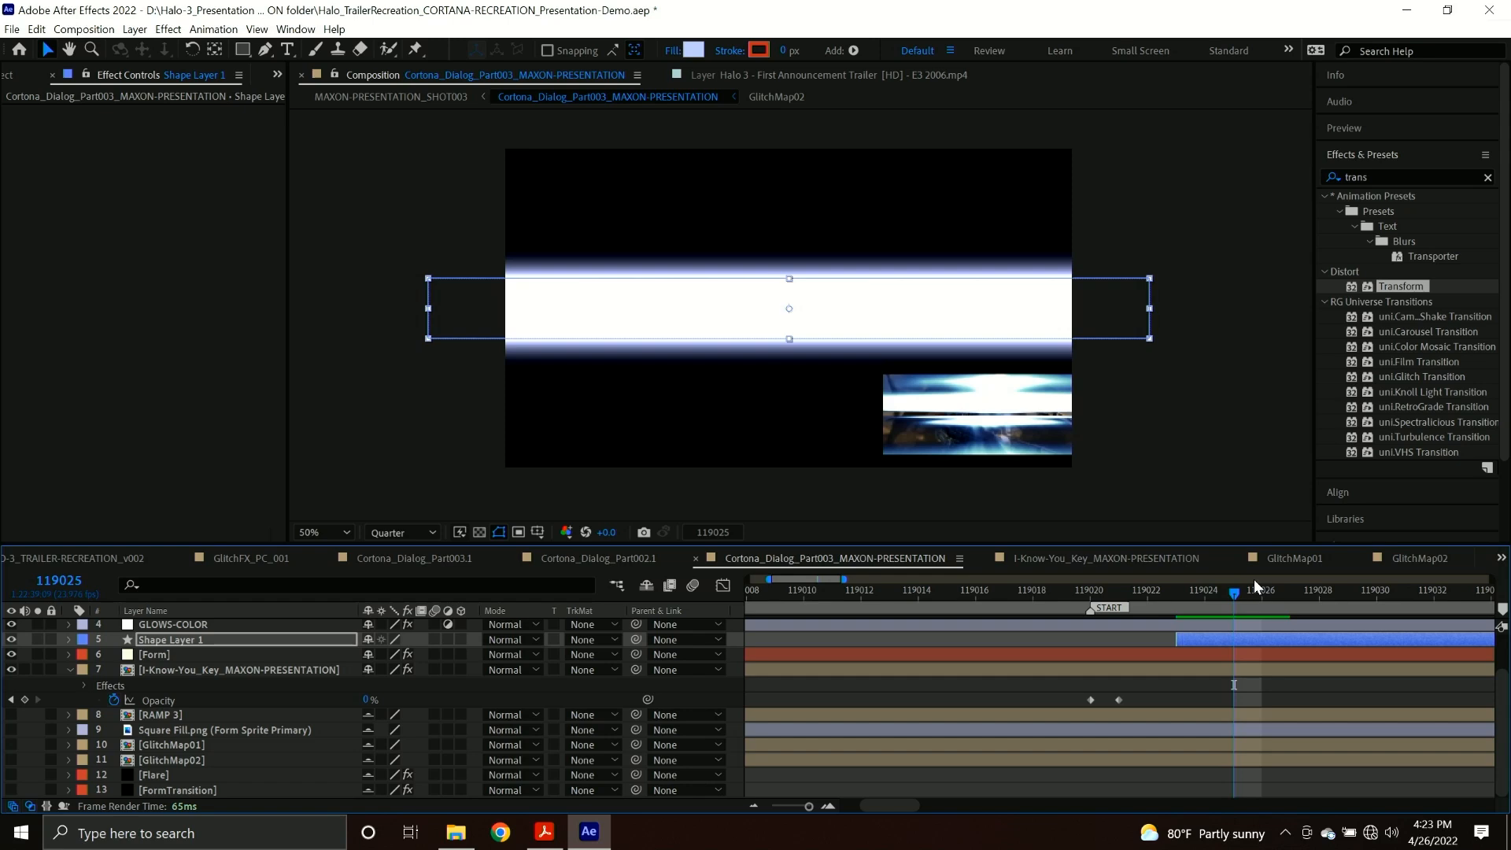
pyautogui.hotkey('alt', ']')
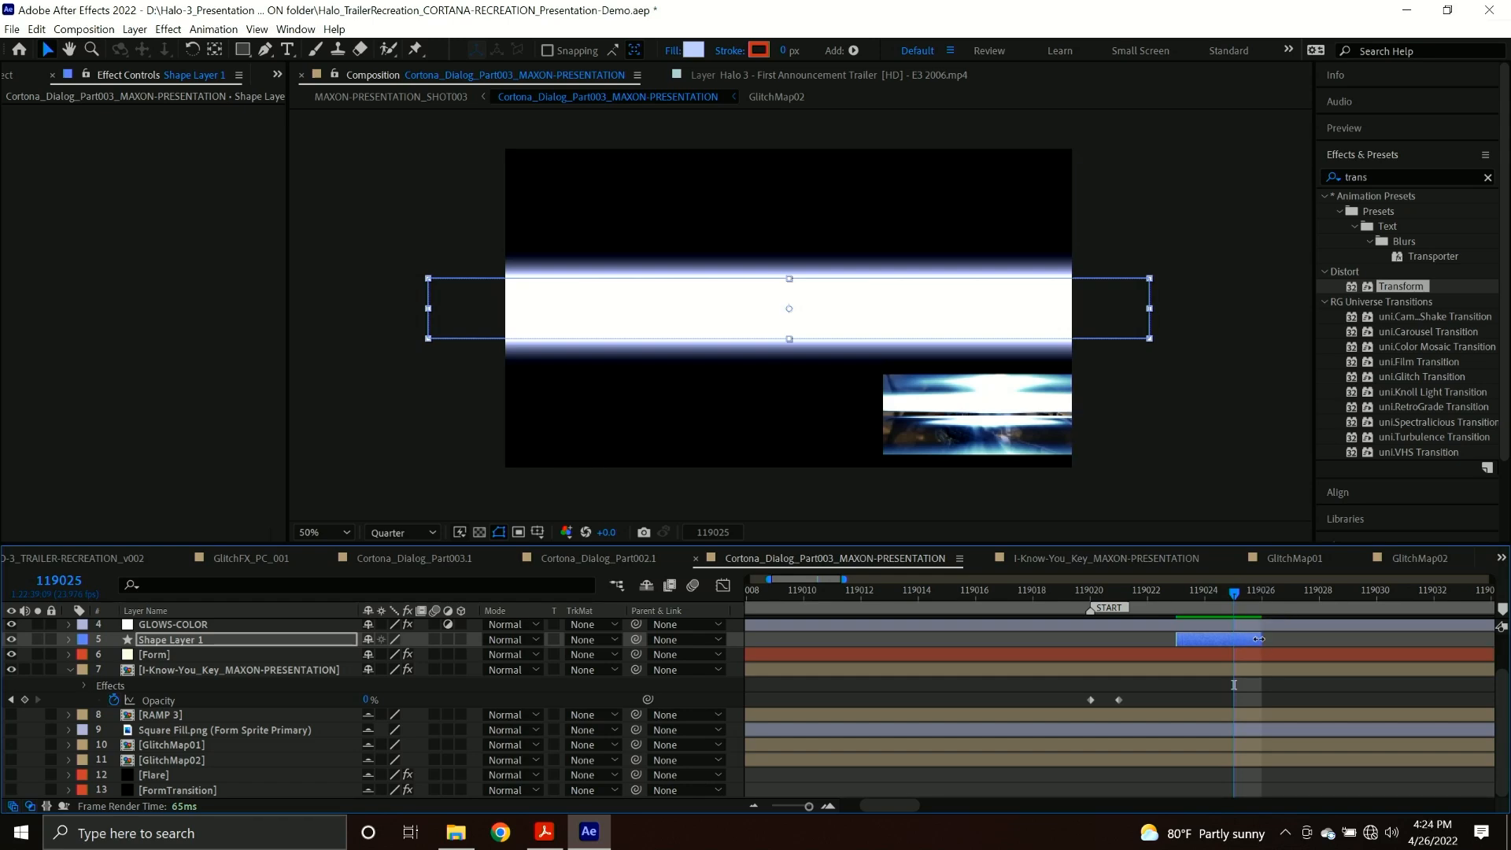
pyautogui.moveTo(1235, 598); pyautogui.dragTo(1203, 608)
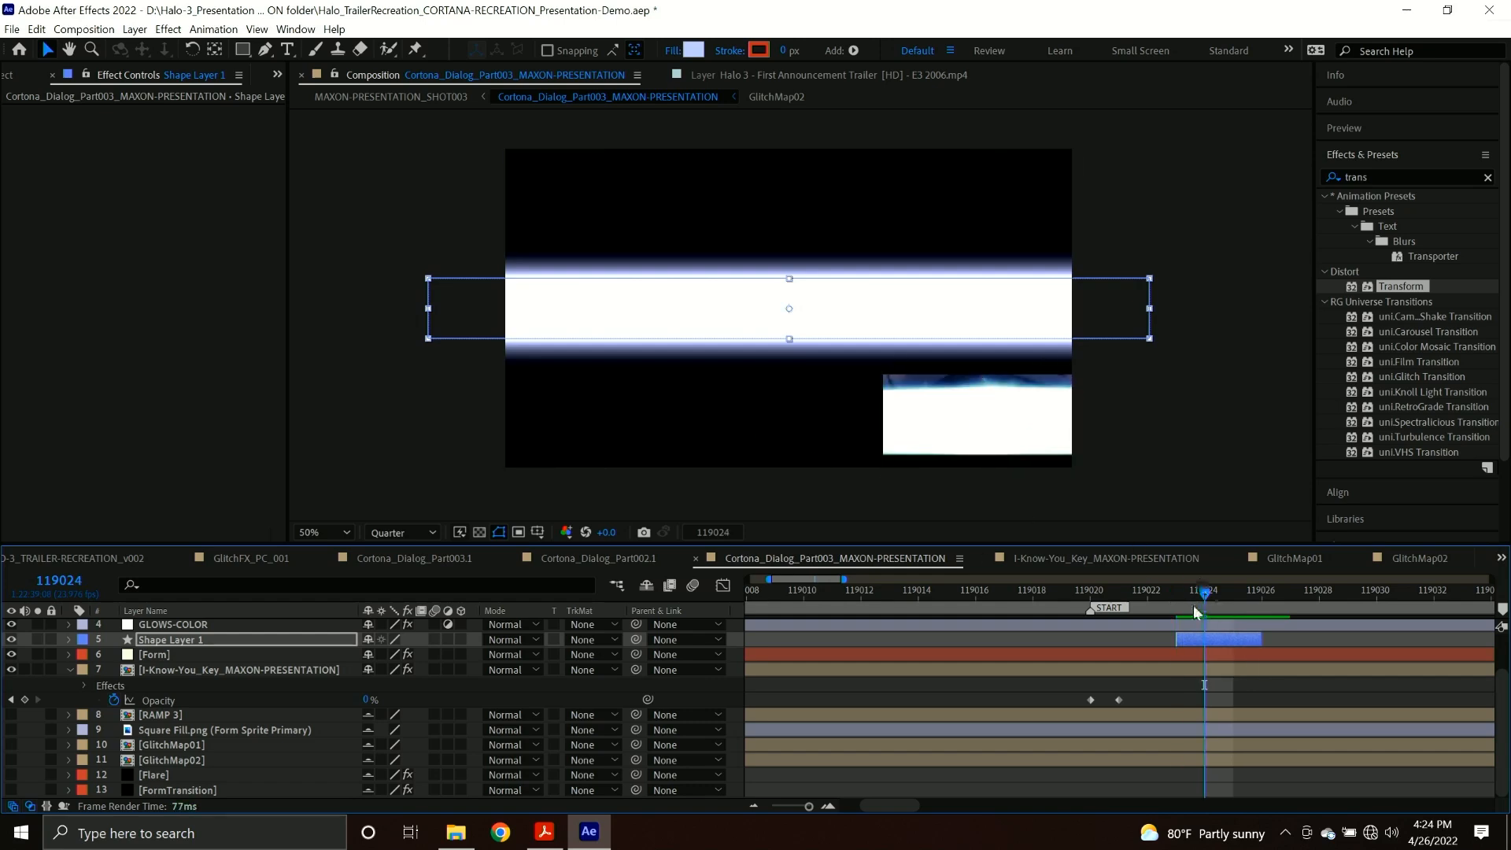
pyautogui.moveTo(1193, 606); pyautogui.dragTo(1183, 613)
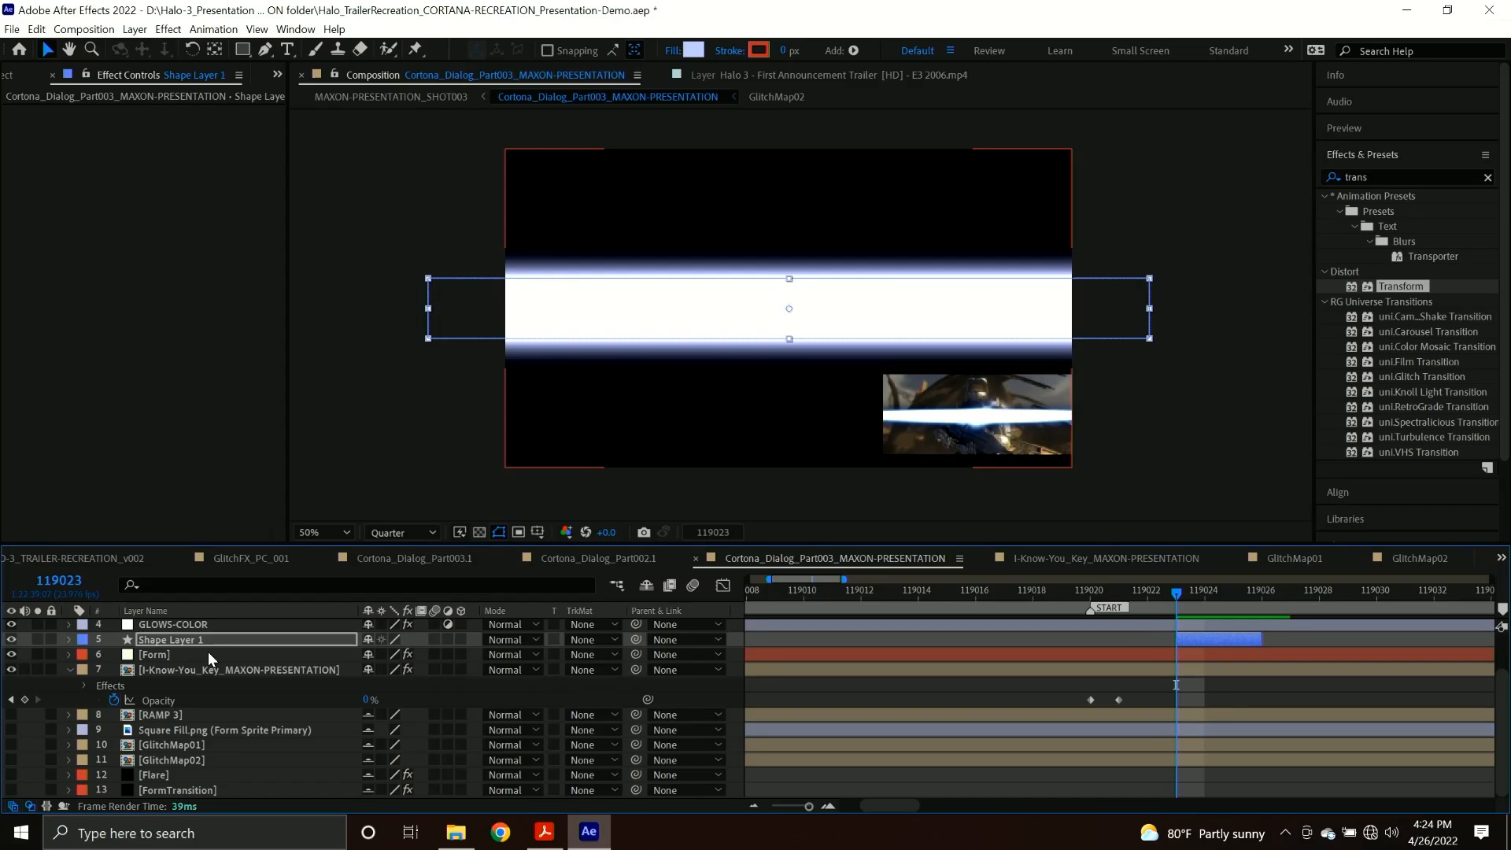
# Check the Halo 3 trailer frame at full size, then set Form's Base Form Size X to 760 and enlarge Y at frame 119023.
pyautogui.scroll(3, 207, 652)
pyautogui.doubleClick(233, 625)
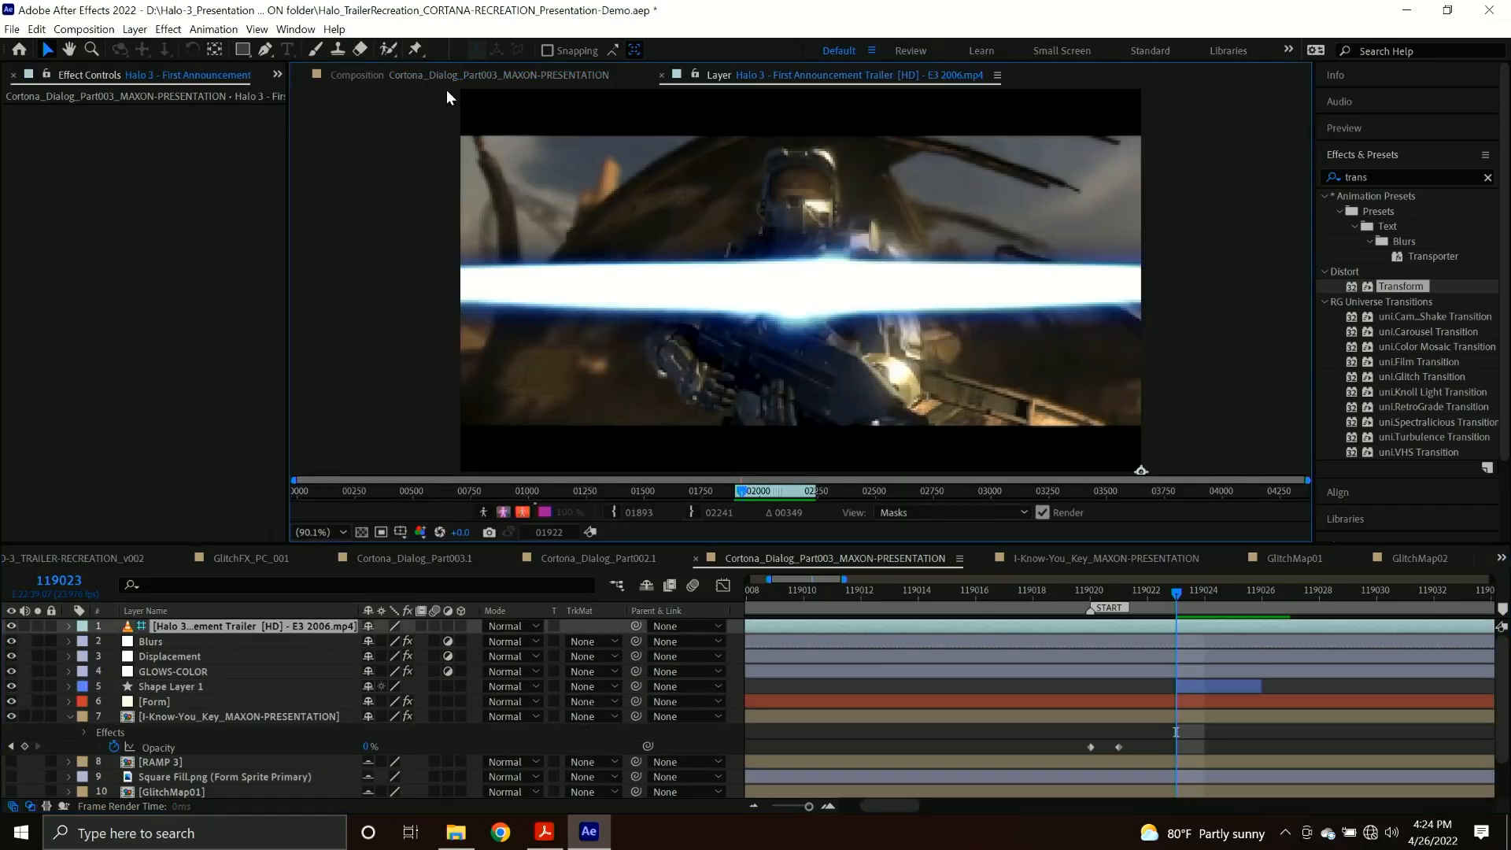
pyautogui.click(405, 73)
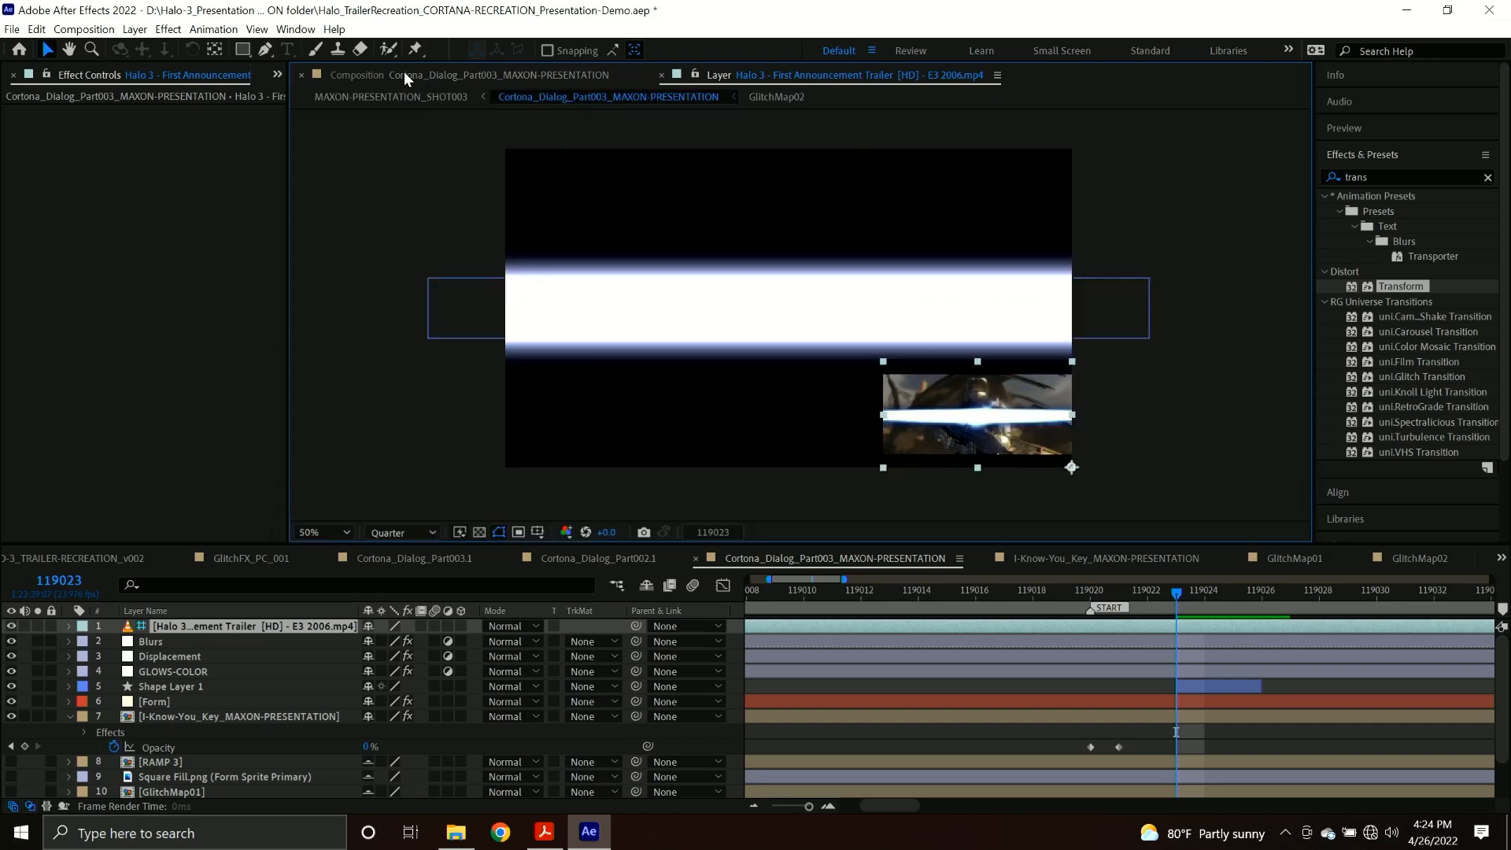
pyautogui.click(186, 702)
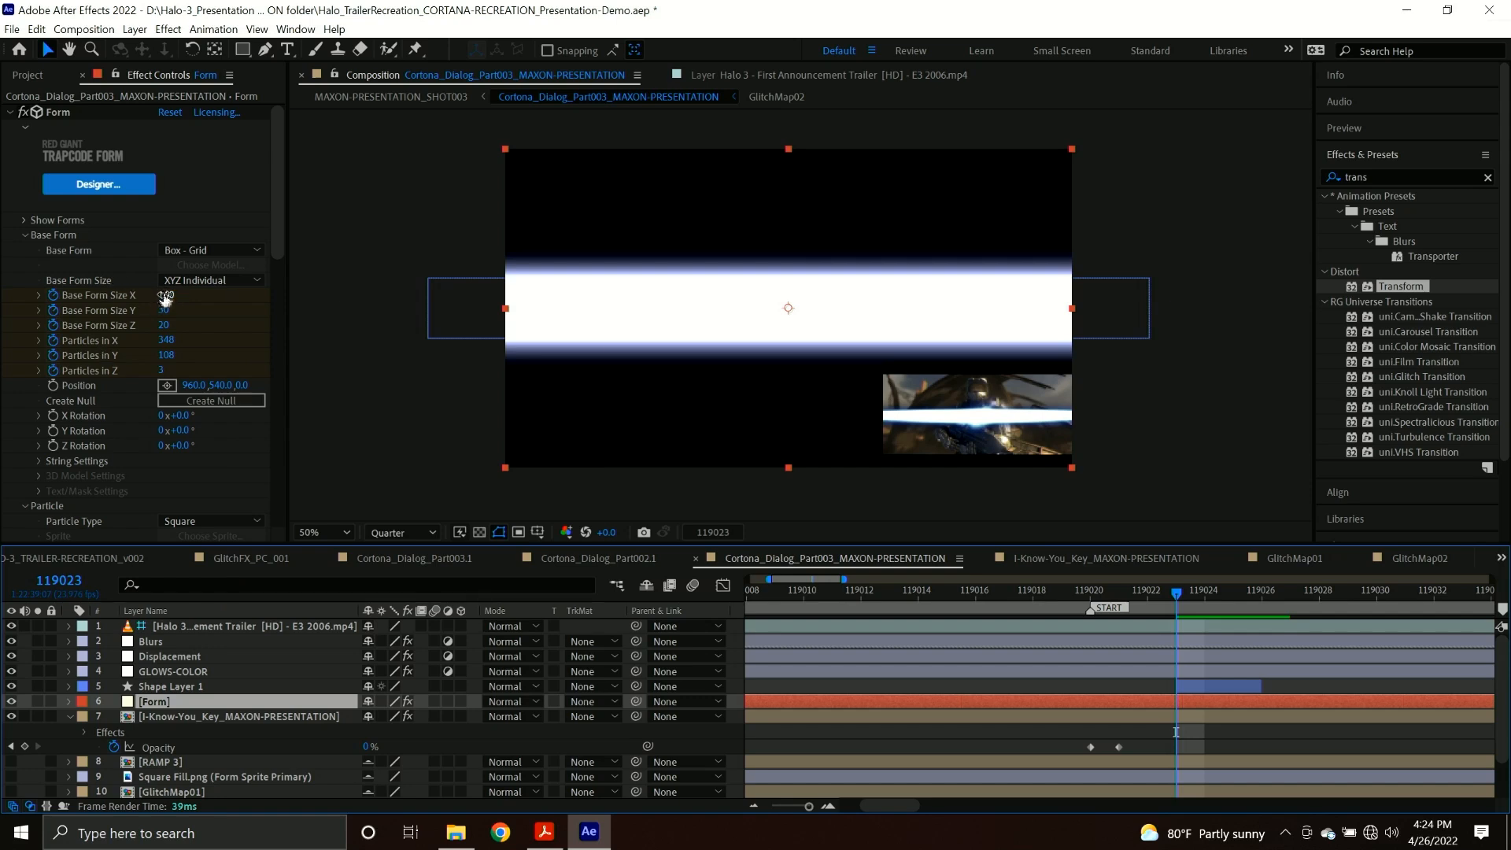
pyautogui.moveTo(164, 297); pyautogui.dragTo(217, 294)
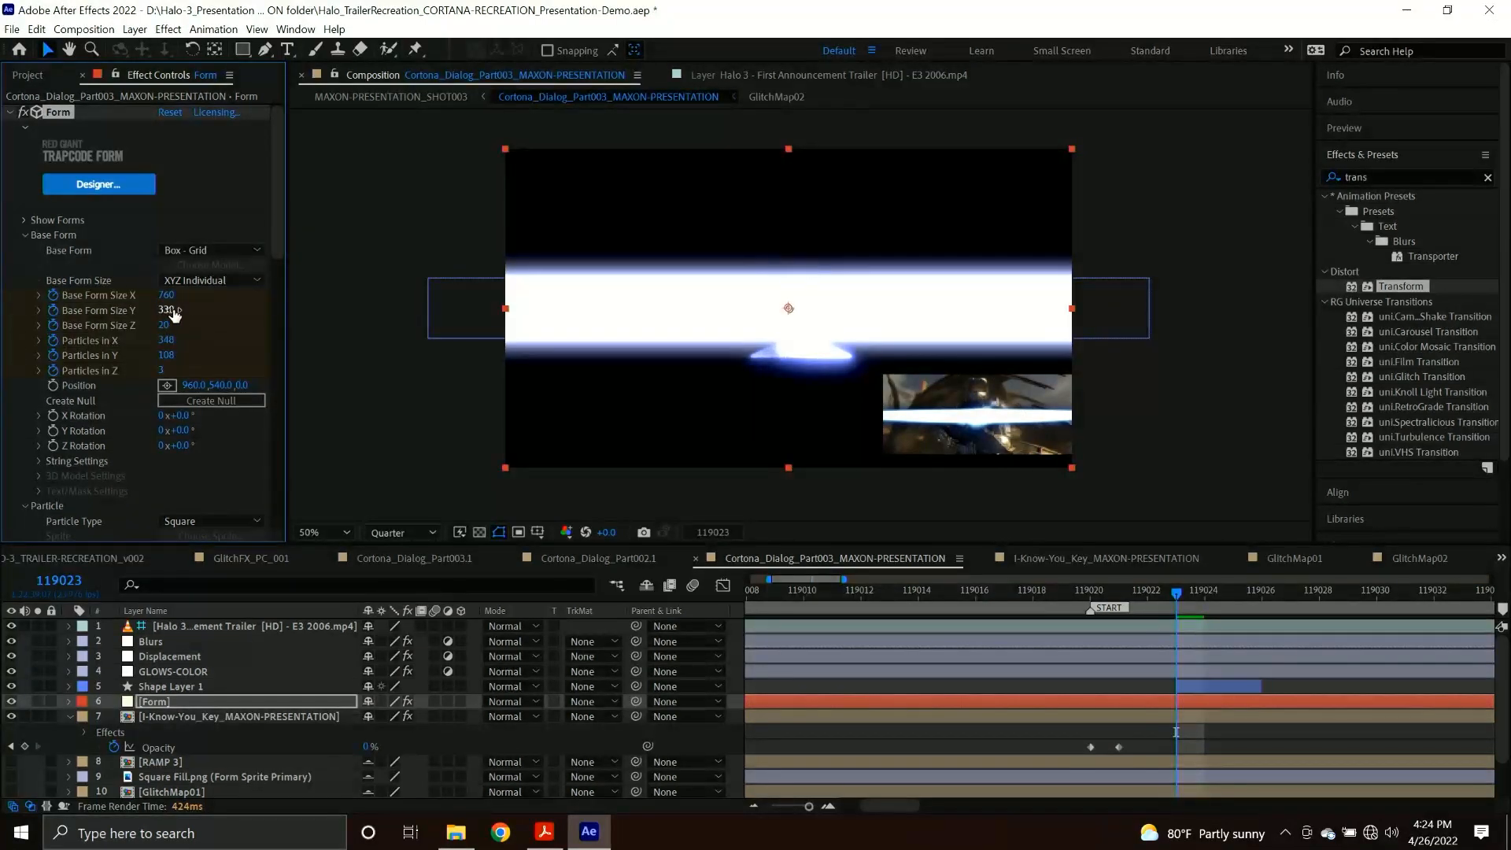
pyautogui.moveTo(164, 310); pyautogui.dragTo(167, 310)
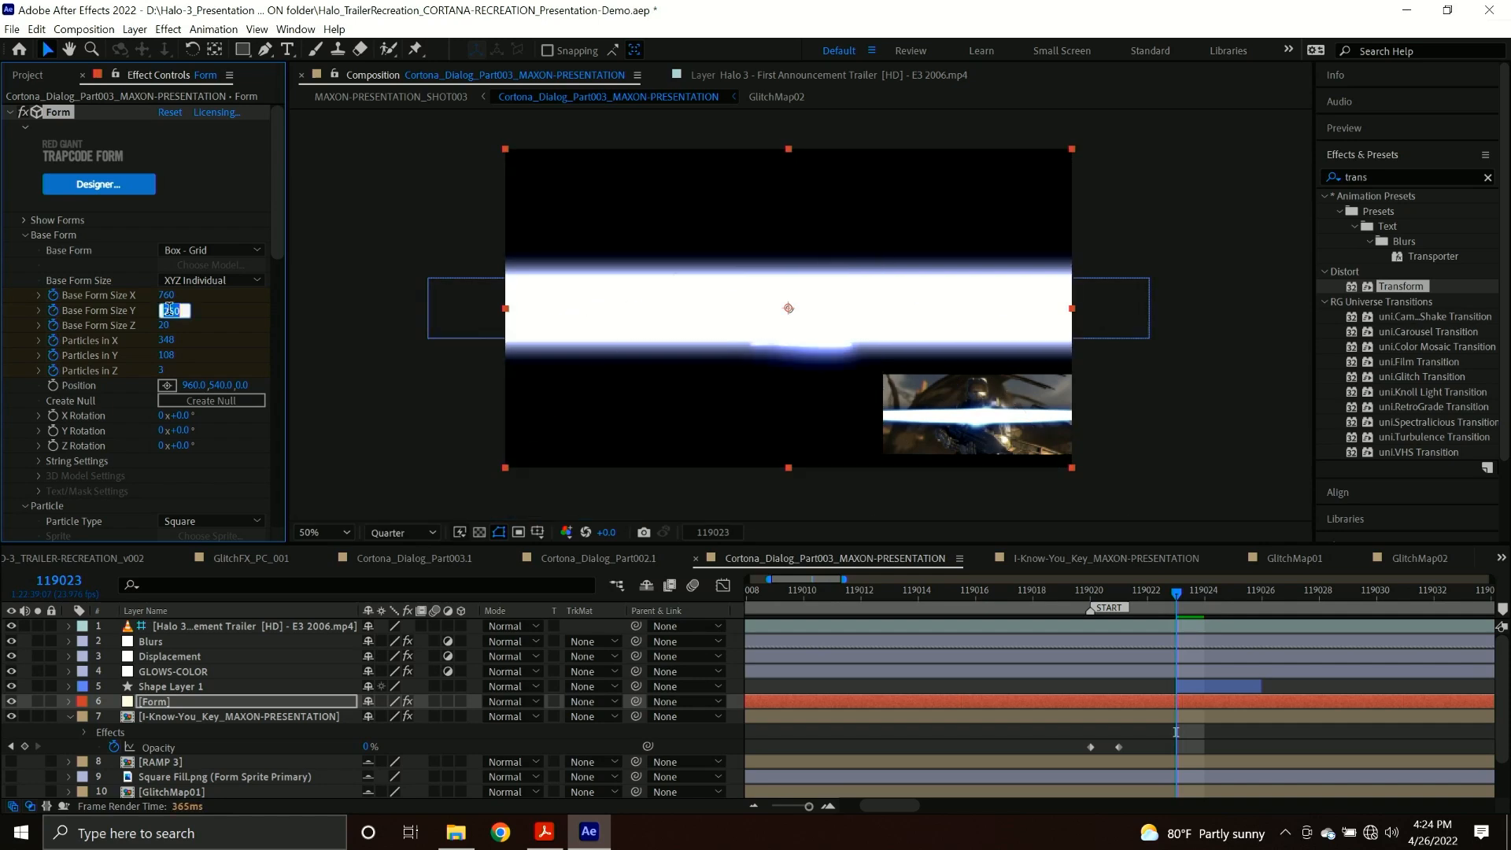
# On the Blurs layer at frame 119023, set Fast Box Blur's radius to 23 and Directional Blur's length to 6.
pyautogui.click(197, 641)
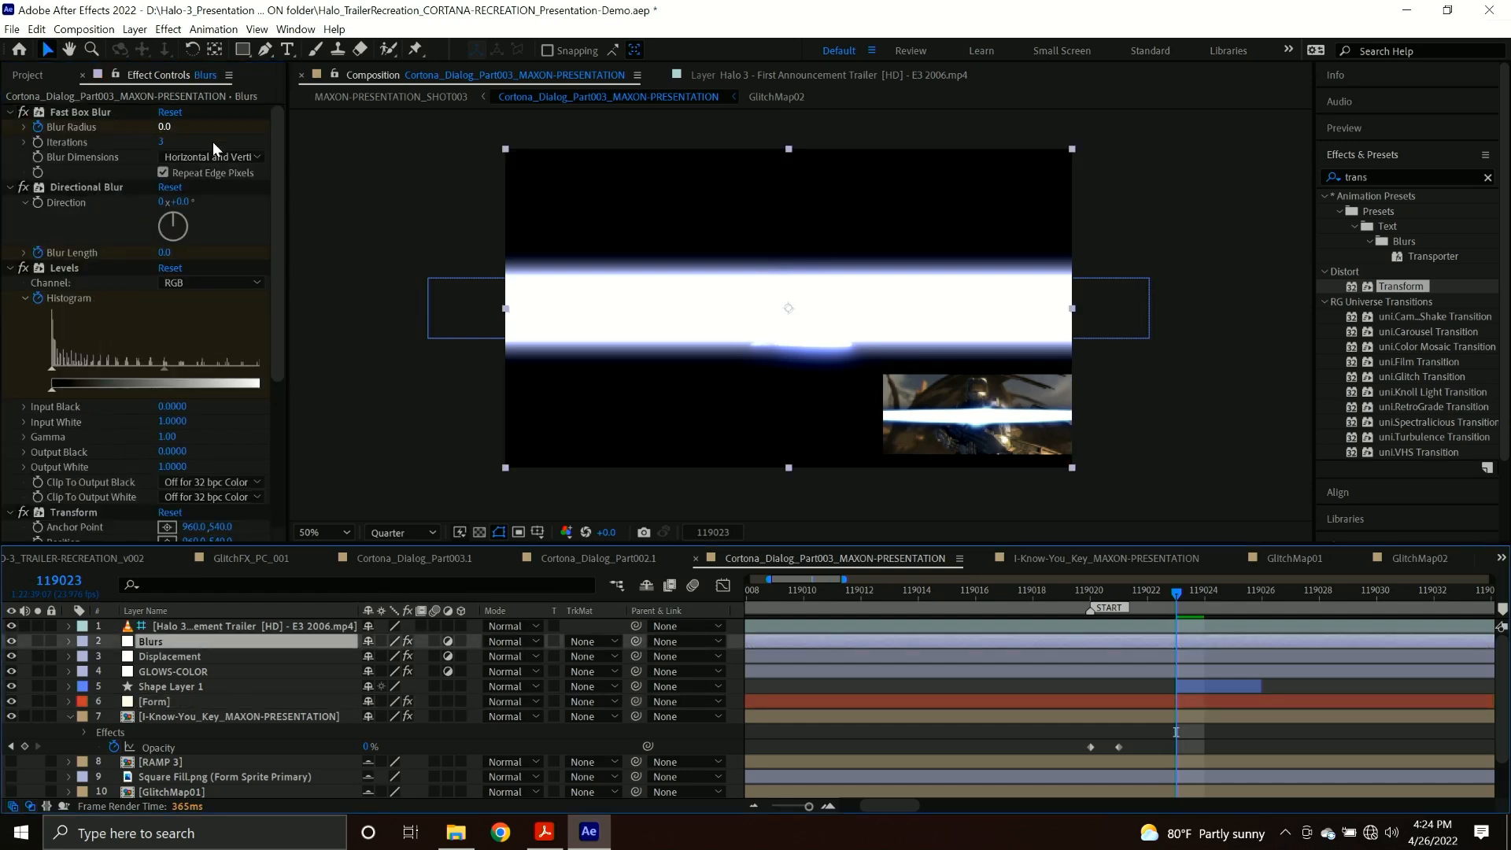
pyautogui.moveTo(160, 127); pyautogui.dragTo(188, 126)
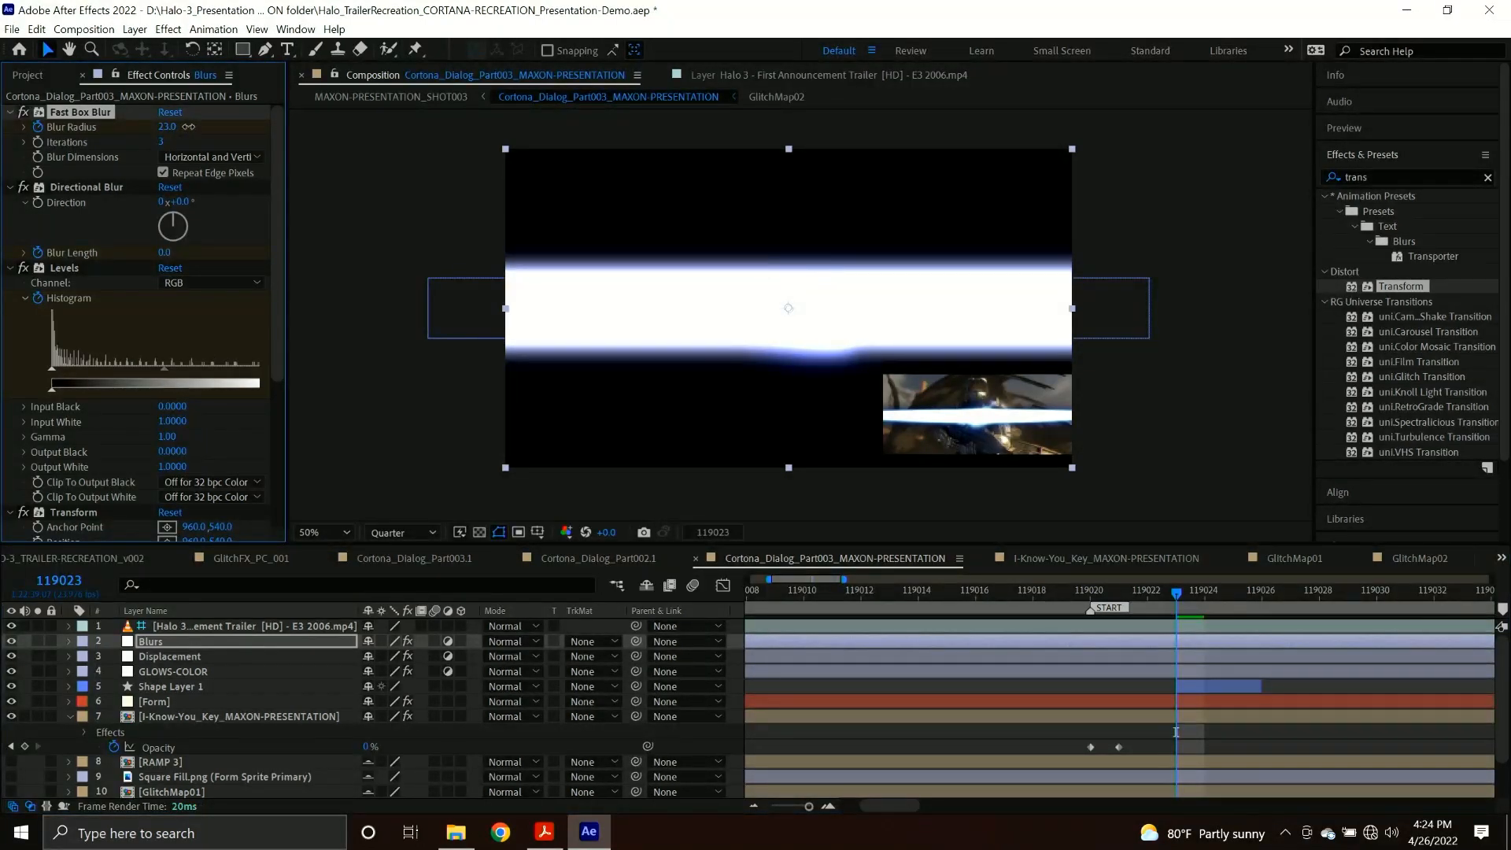
pyautogui.moveTo(166, 252); pyautogui.dragTo(223, 253)
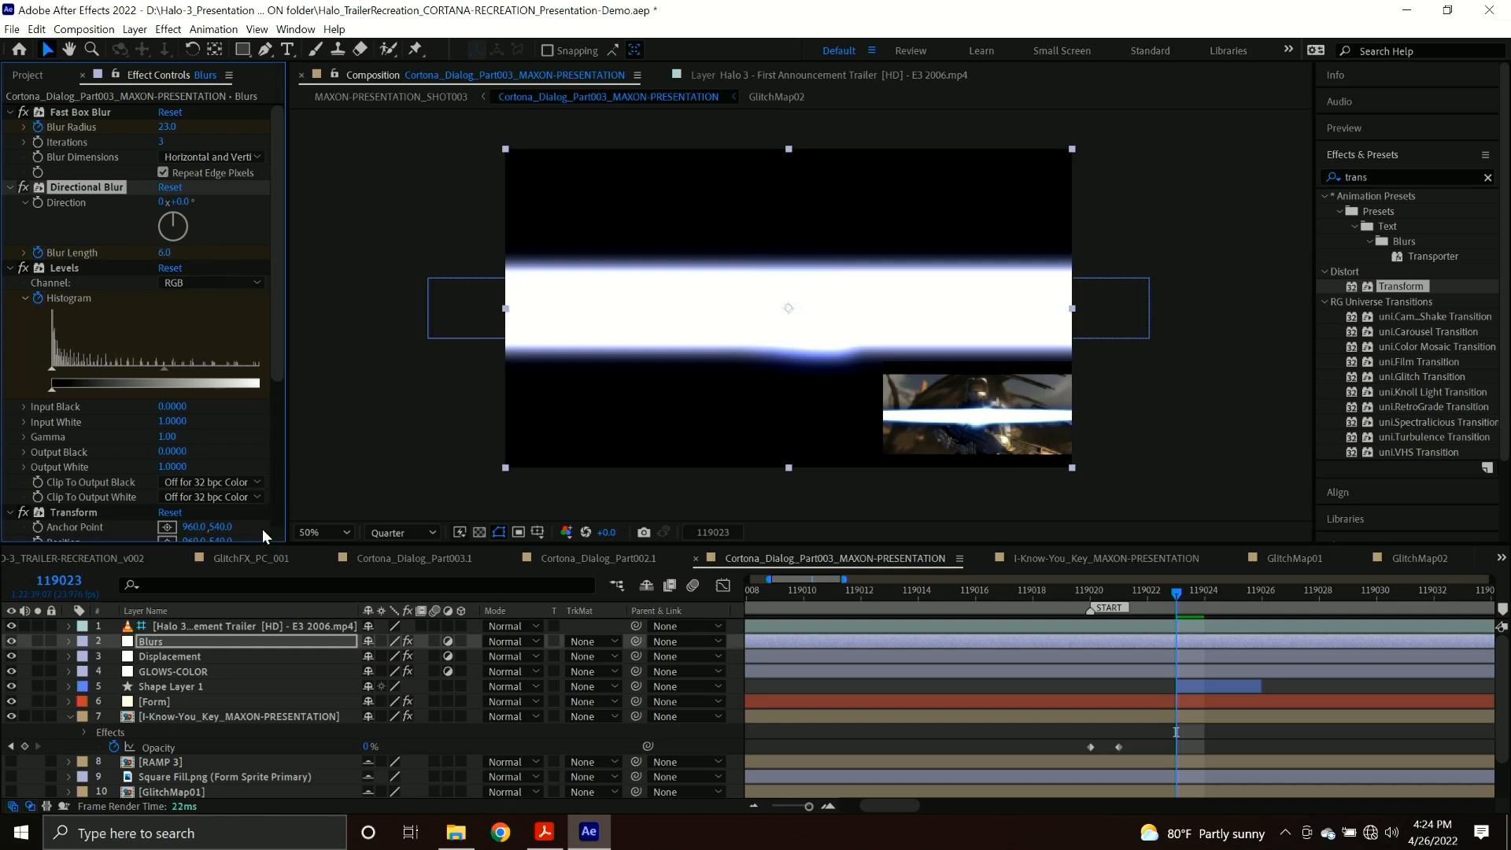
# Set Form's Base Form Size Y to 300 at frame 119023.
pyautogui.click(161, 700)
pyautogui.moveTo(166, 308)
pyautogui.mouseDown()
pyautogui.moveTo(182, 312)
pyautogui.moveTo(158, 311)
pyautogui.mouseUp()
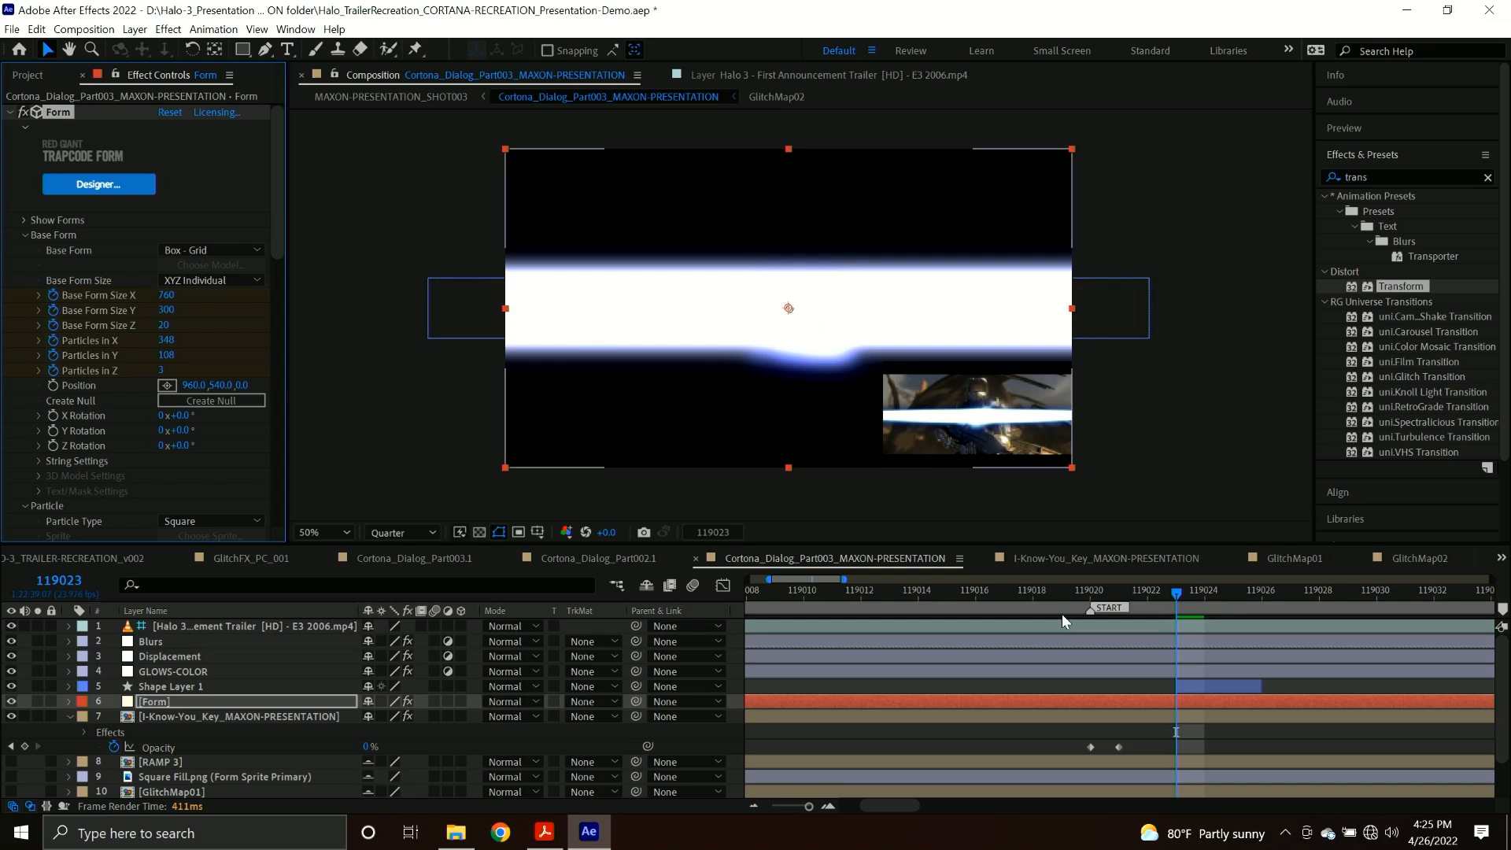
# Convert Shape Layer 1's rectangle path to a Bezier path and start keyframing its Path at frame 119023.
pyautogui.click(1218, 683)
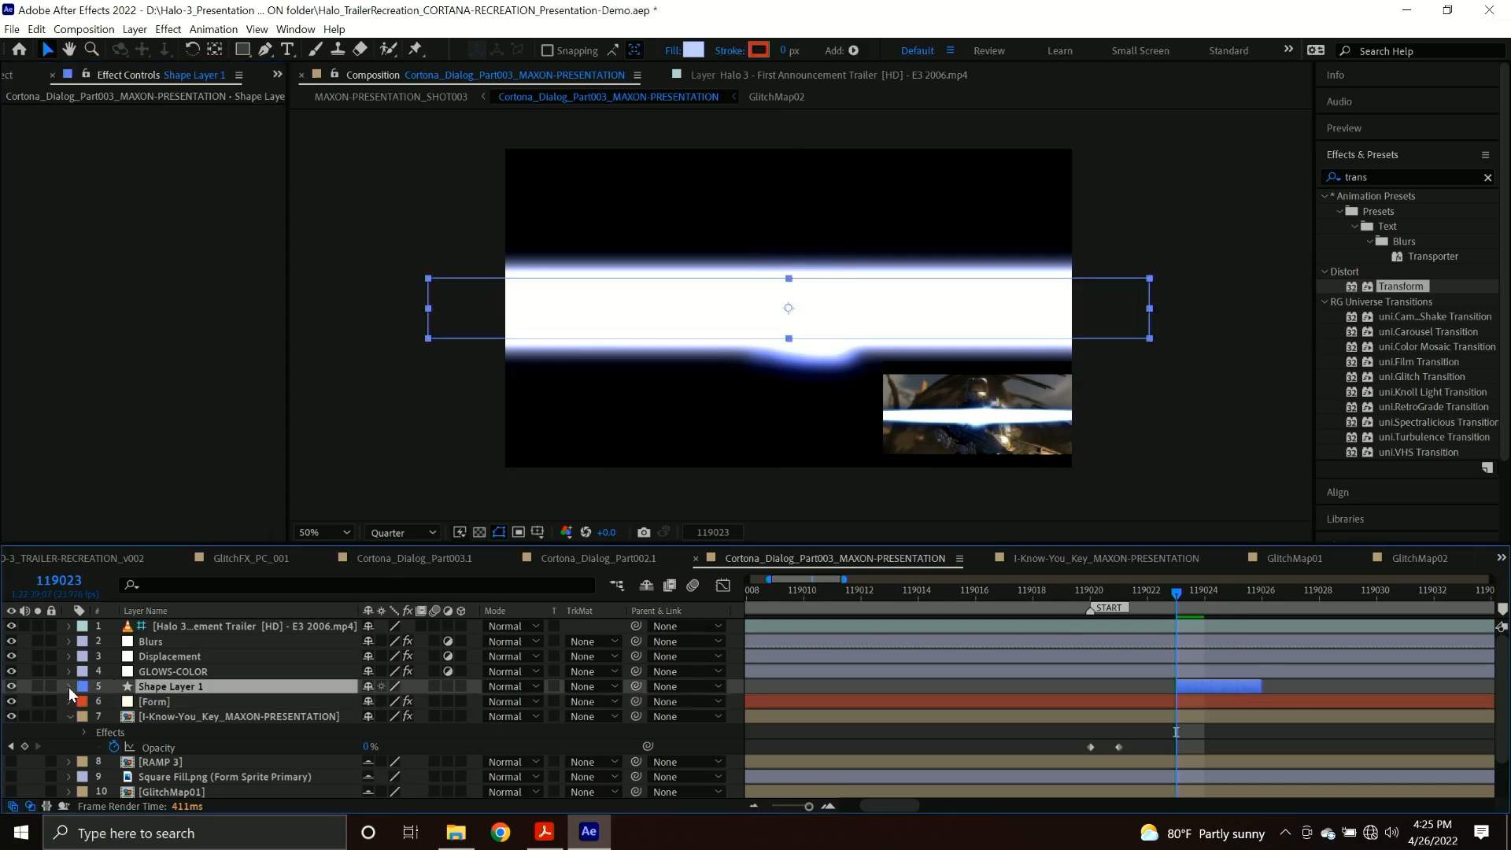
pyautogui.click(69, 686)
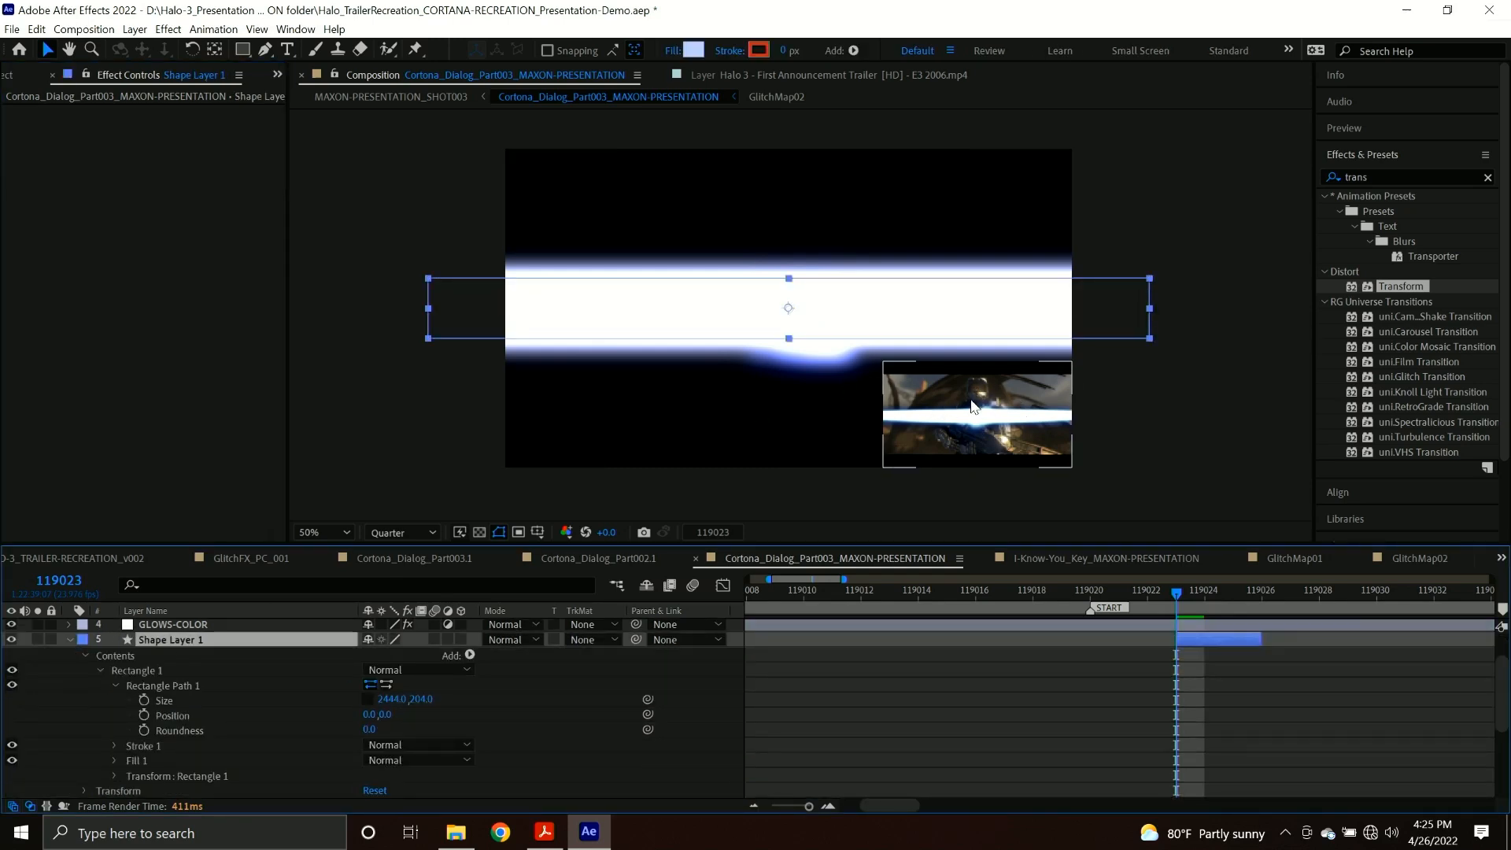
pyautogui.click(182, 685)
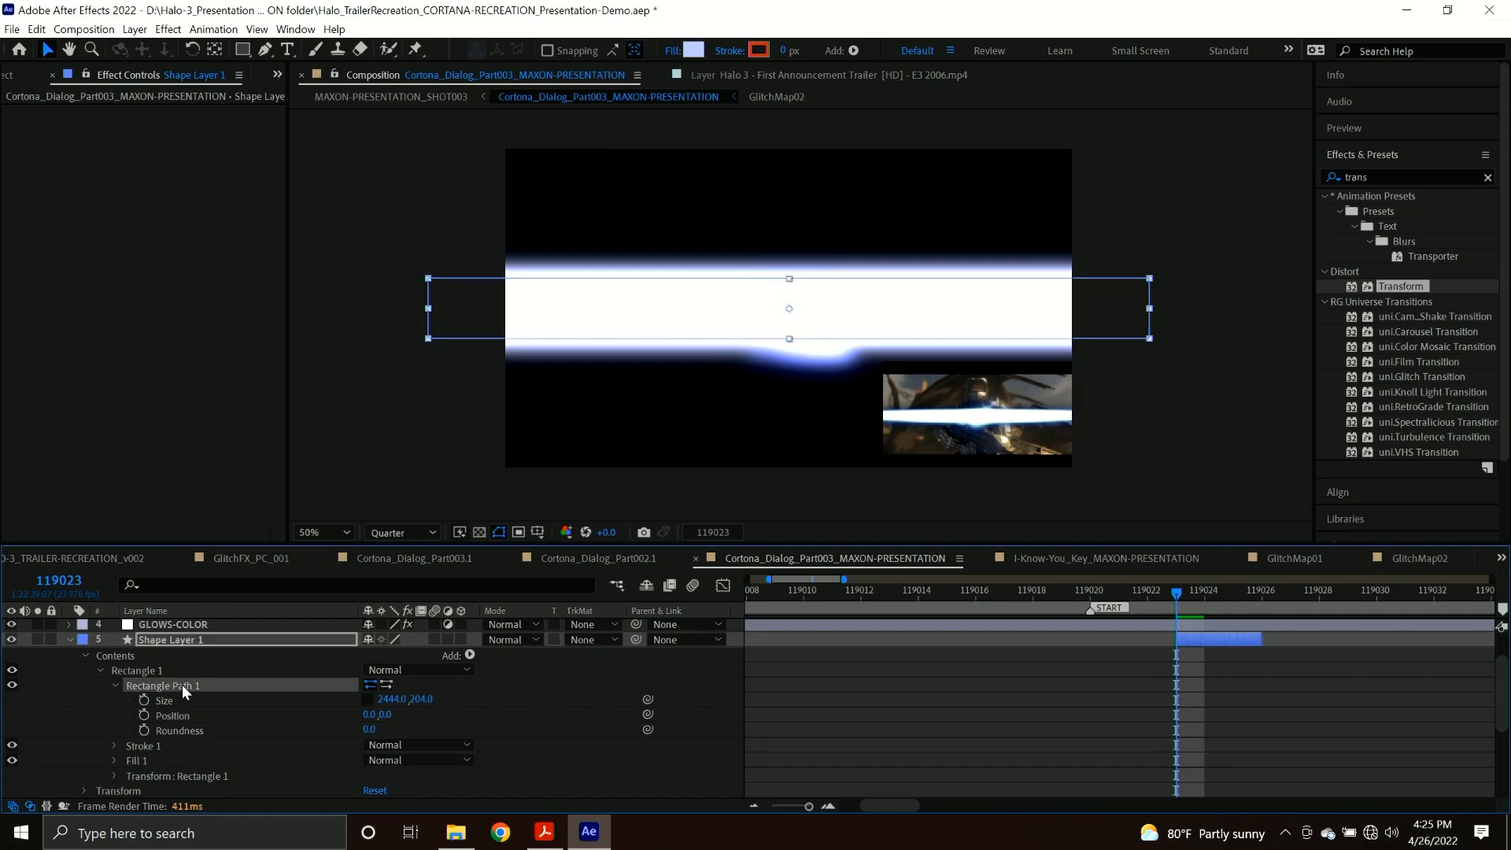
pyautogui.rightClick(183, 684)
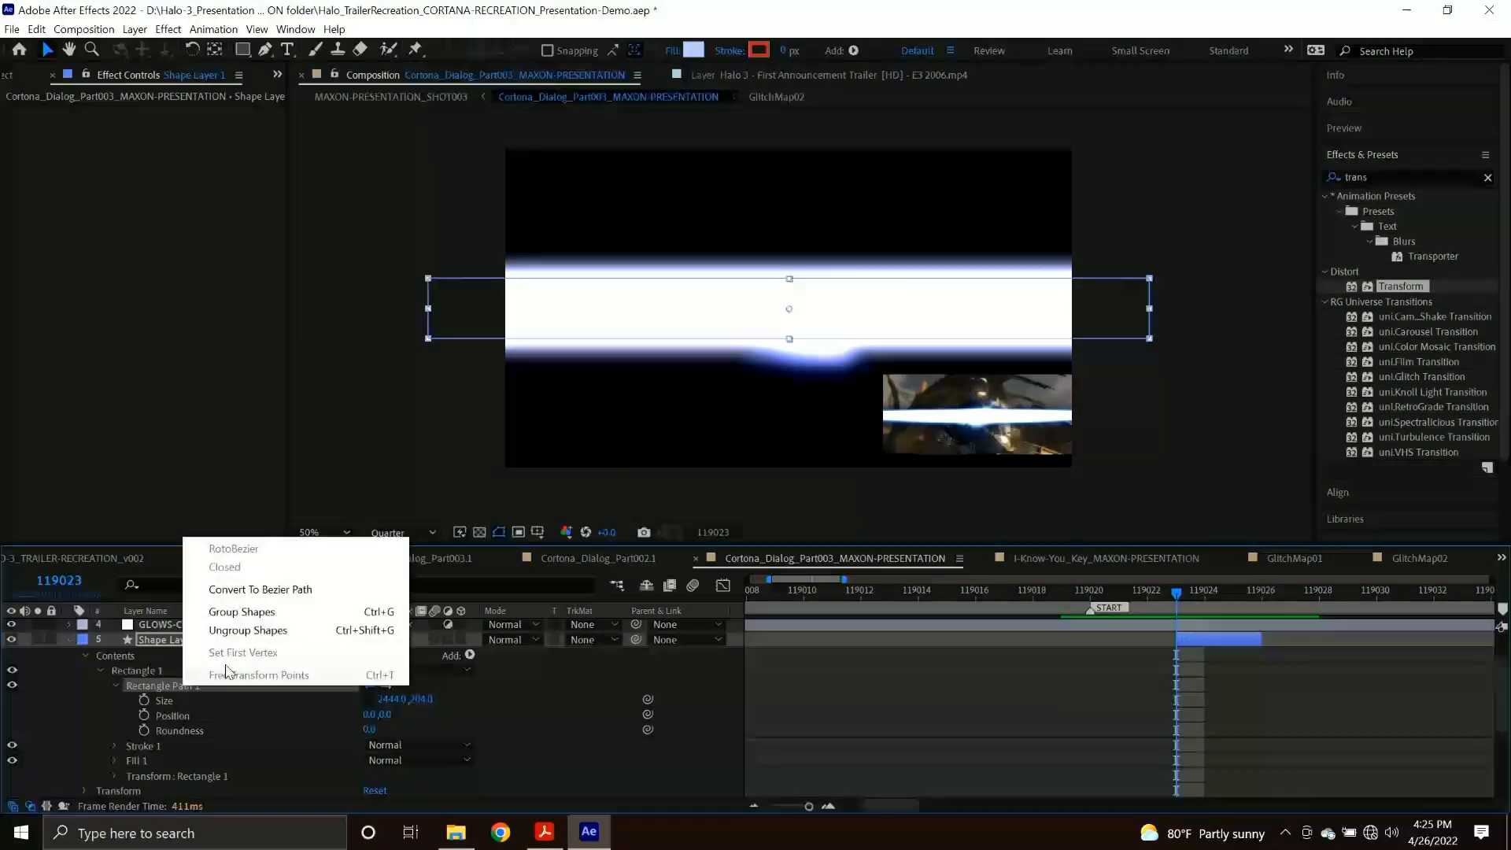
pyautogui.click(274, 590)
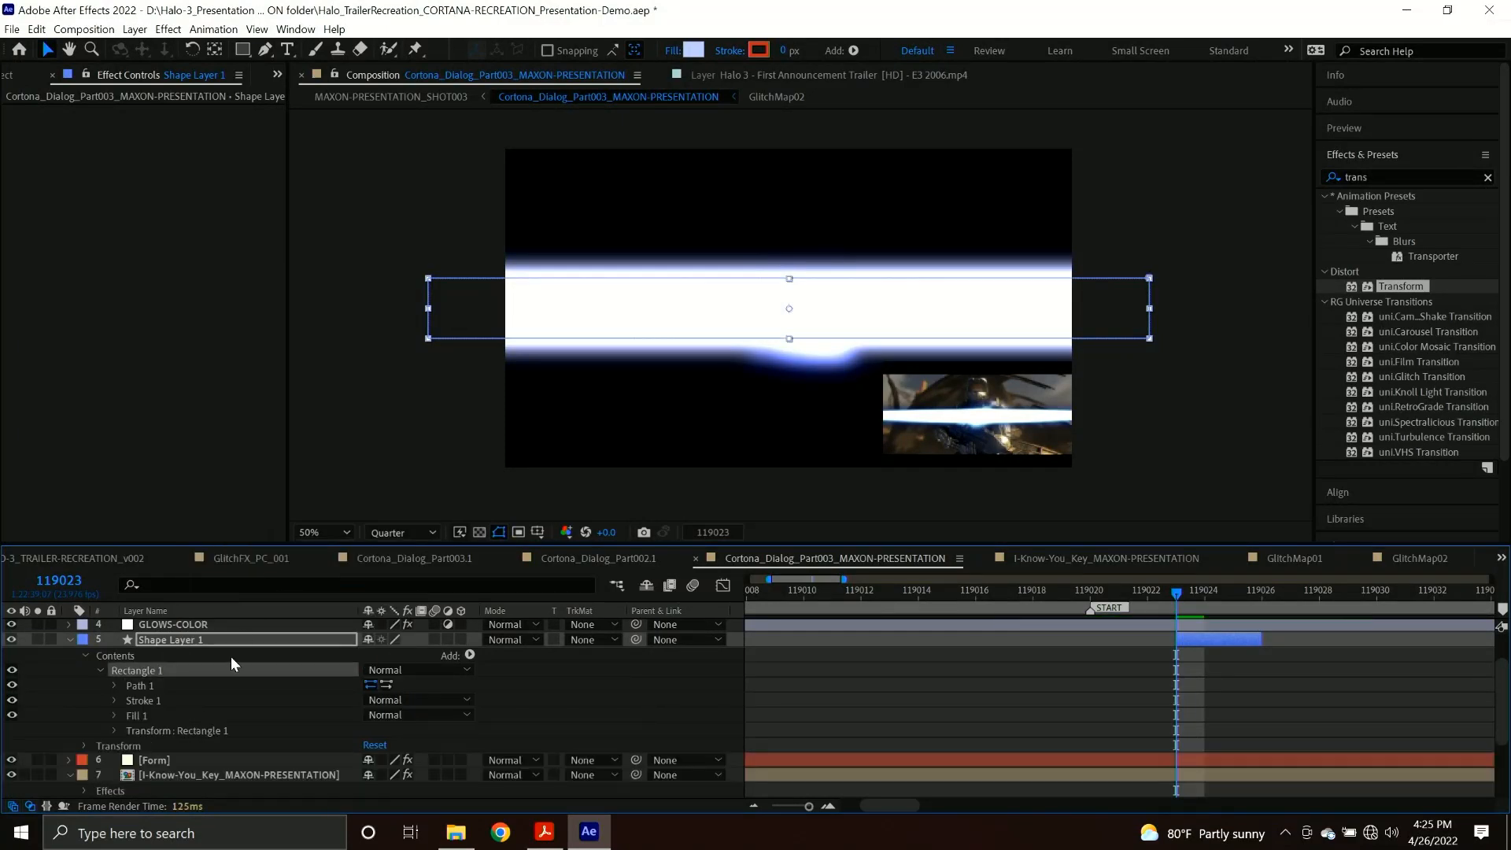
pyautogui.click(115, 685)
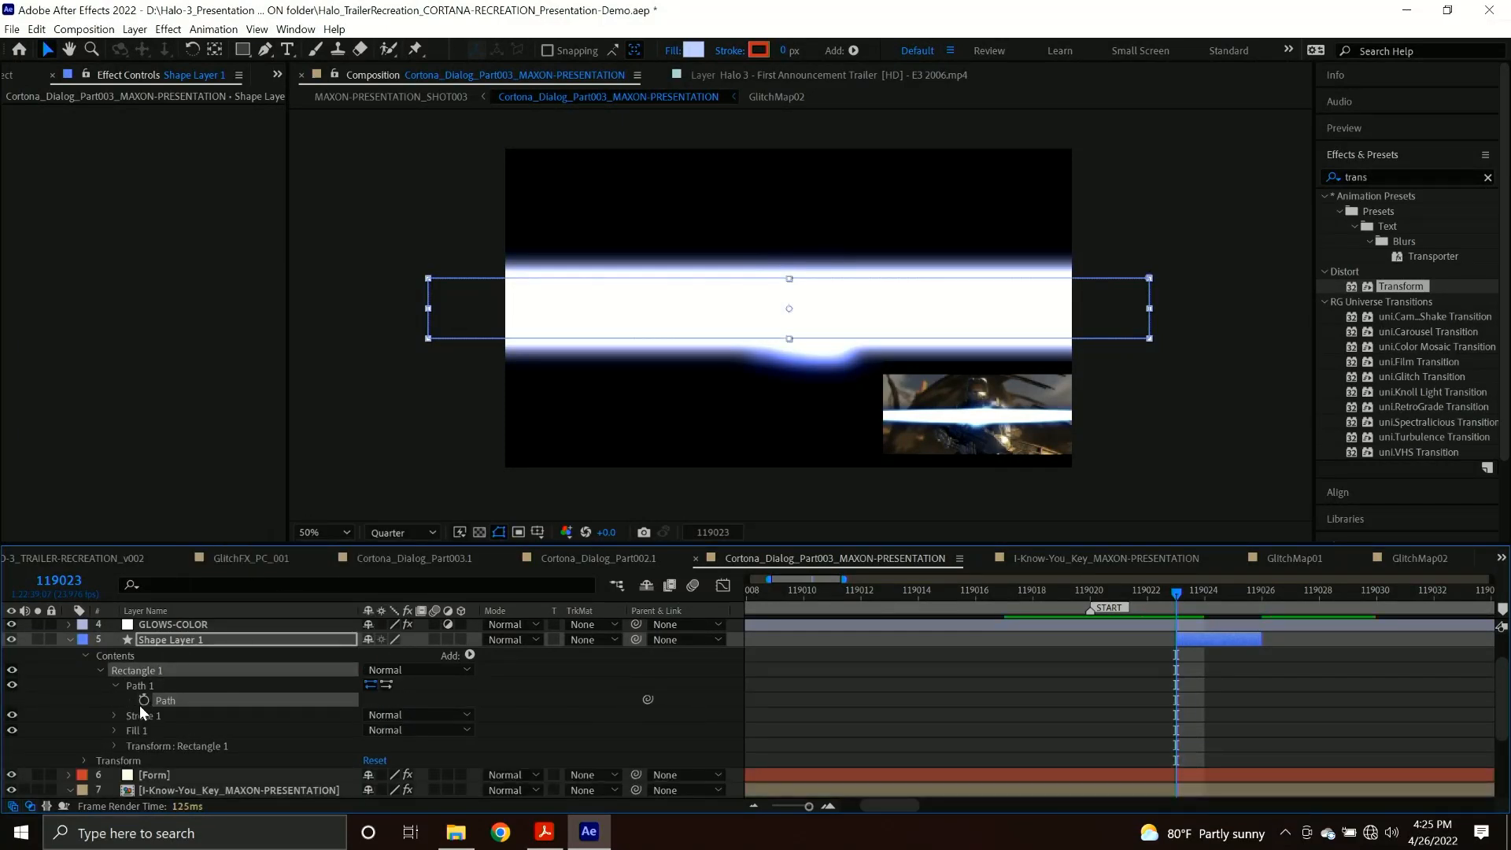
pyautogui.click(143, 701)
# Lower the streak path's upper-left corner and add a vertex at the middle of both its top and bottom edges.
pyautogui.moveTo(367, 251); pyautogui.dragTo(445, 369)
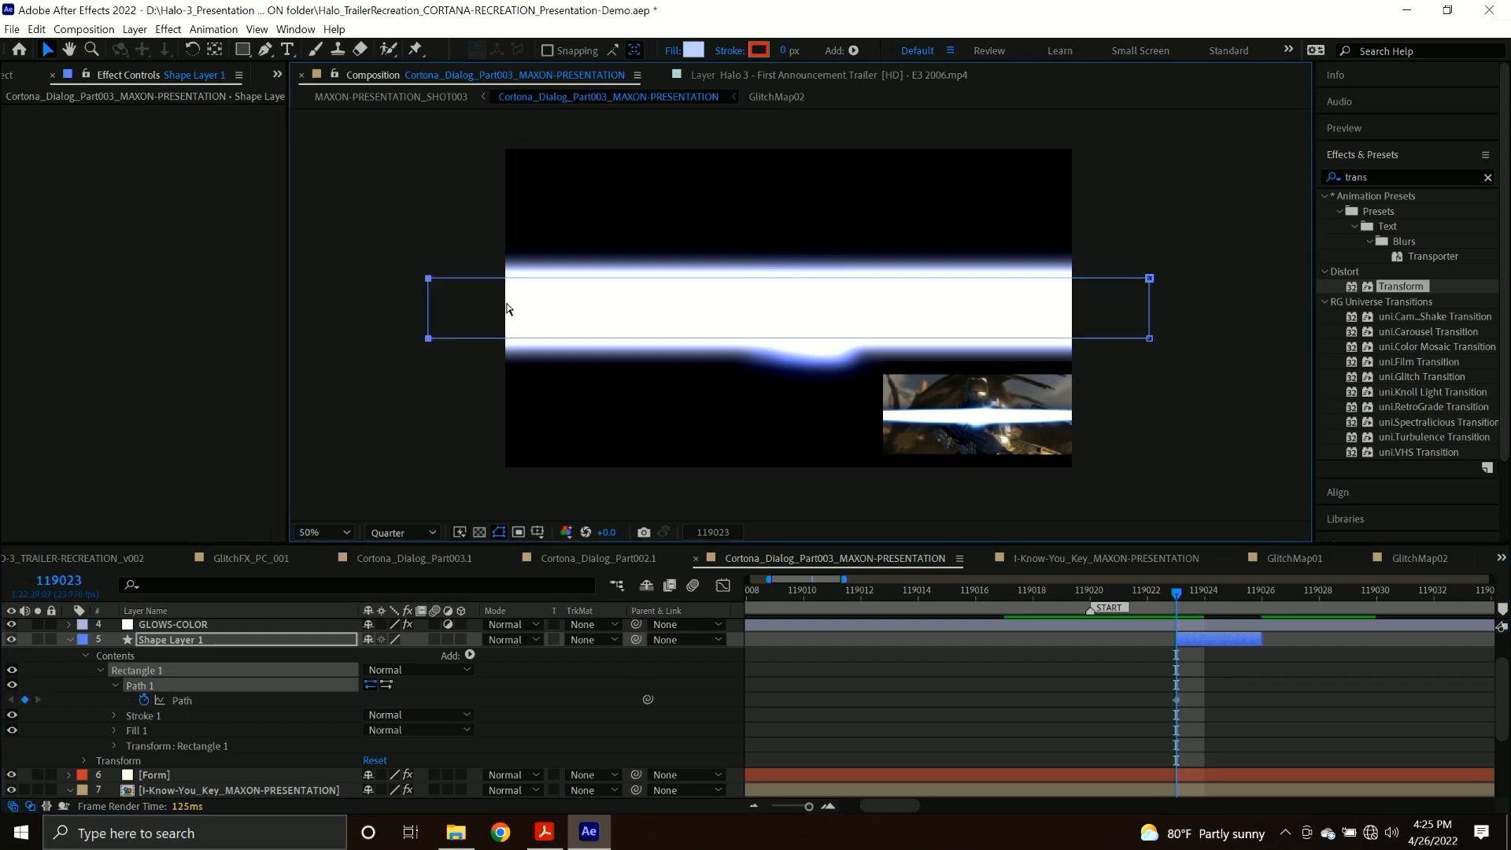
pyautogui.moveTo(427, 279); pyautogui.dragTo(428, 301)
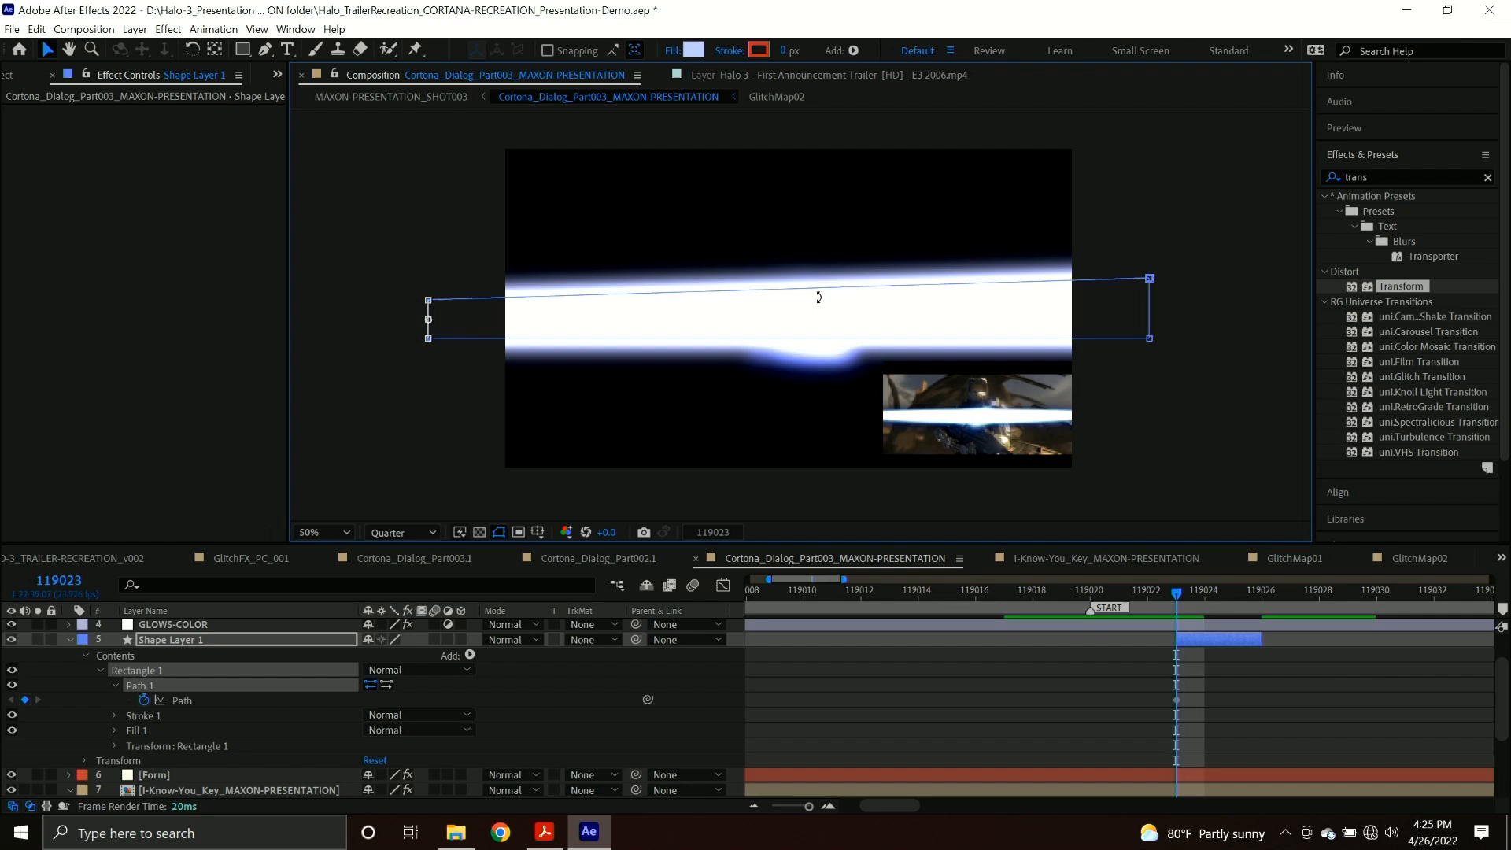
pyautogui.press('g')
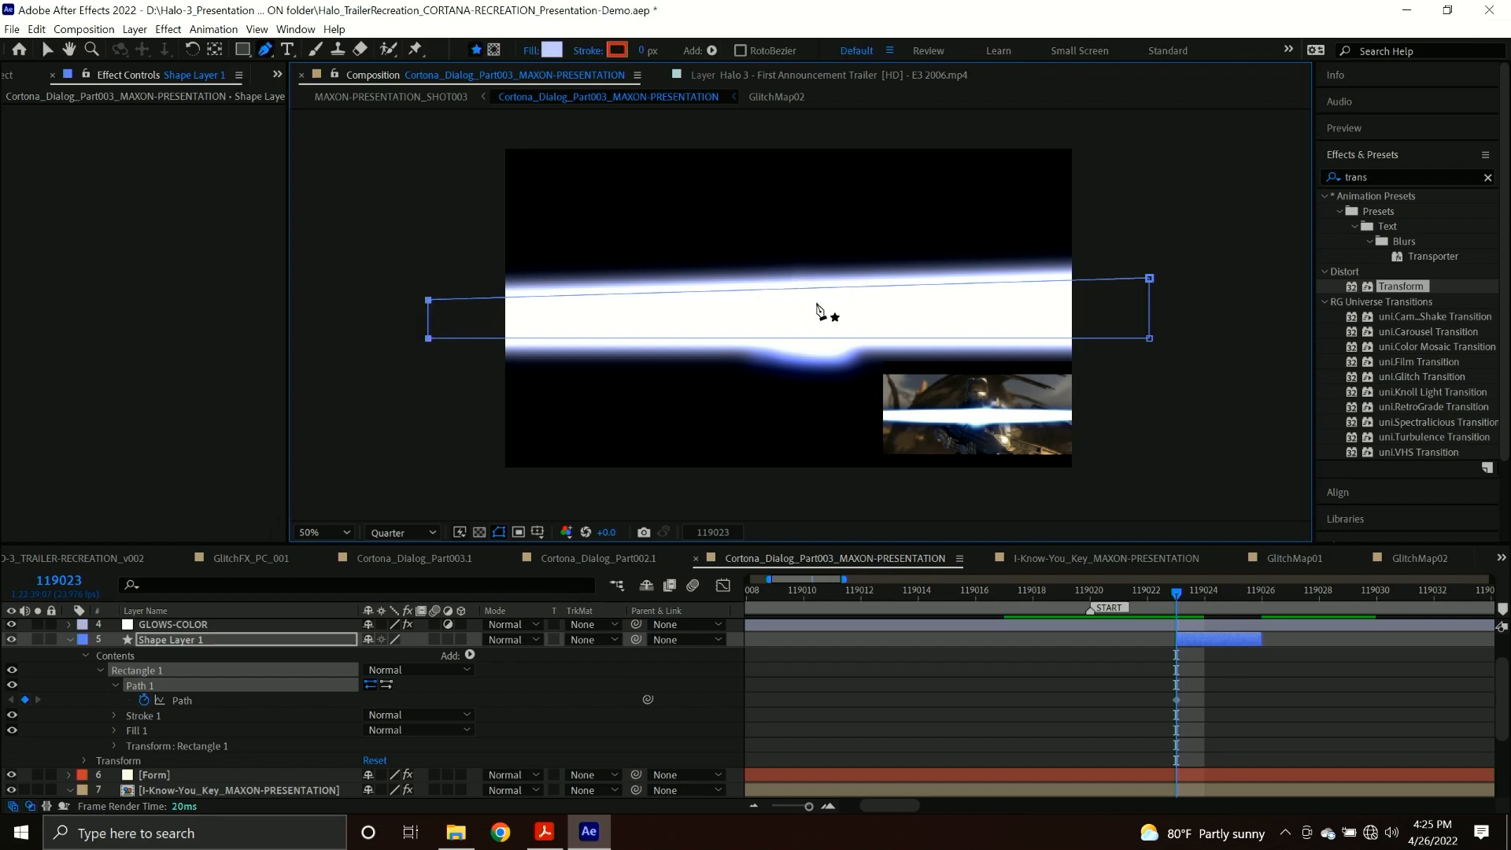
pyautogui.click(784, 290)
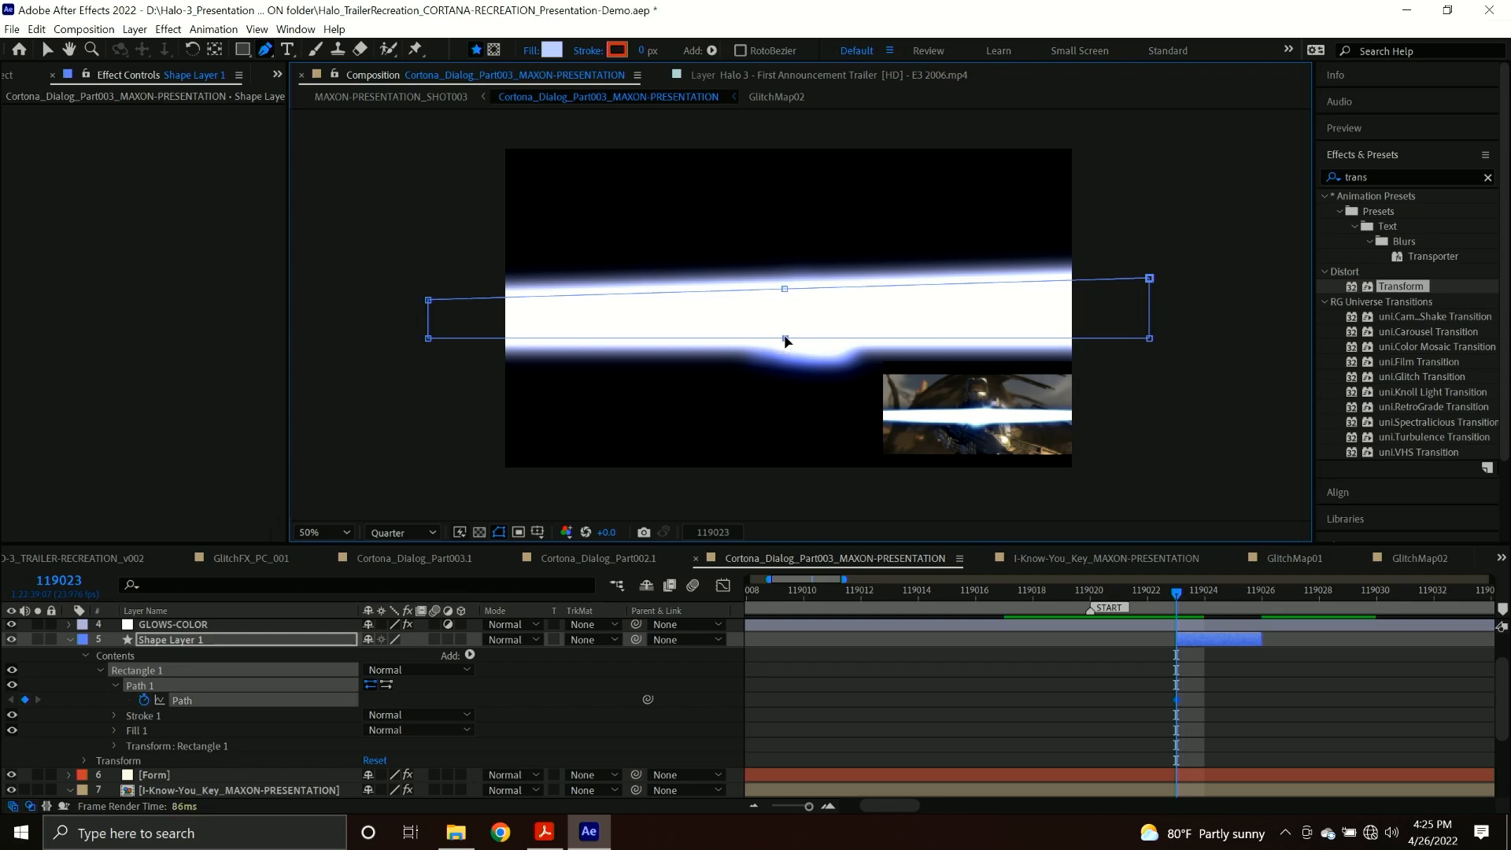
pyautogui.press('v')
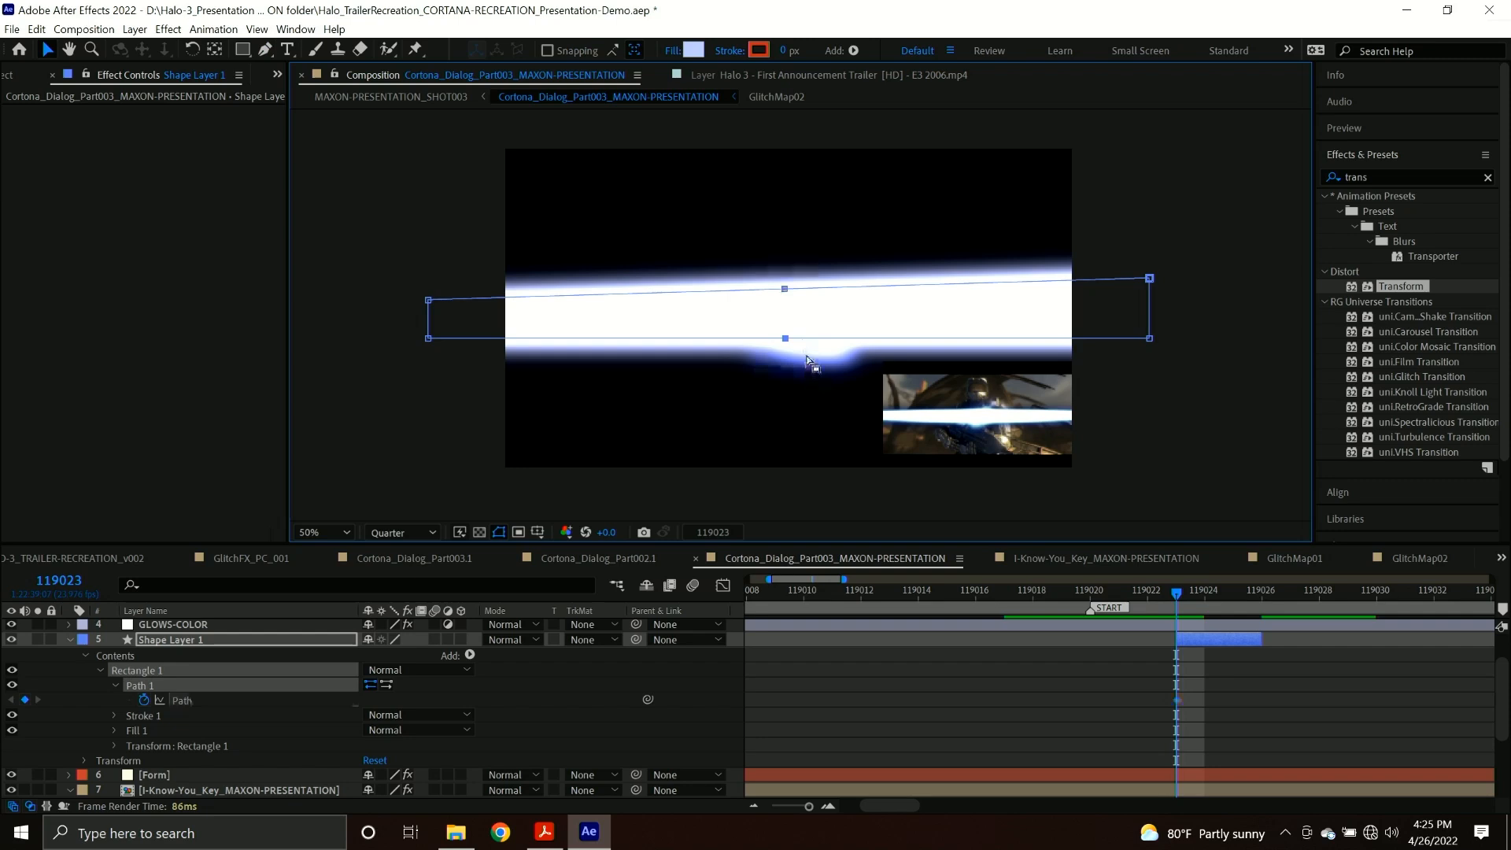
# Convert the middle vertices on the streak path's top and bottom edges to smooth points with Bezier handles.
pyautogui.press('g')
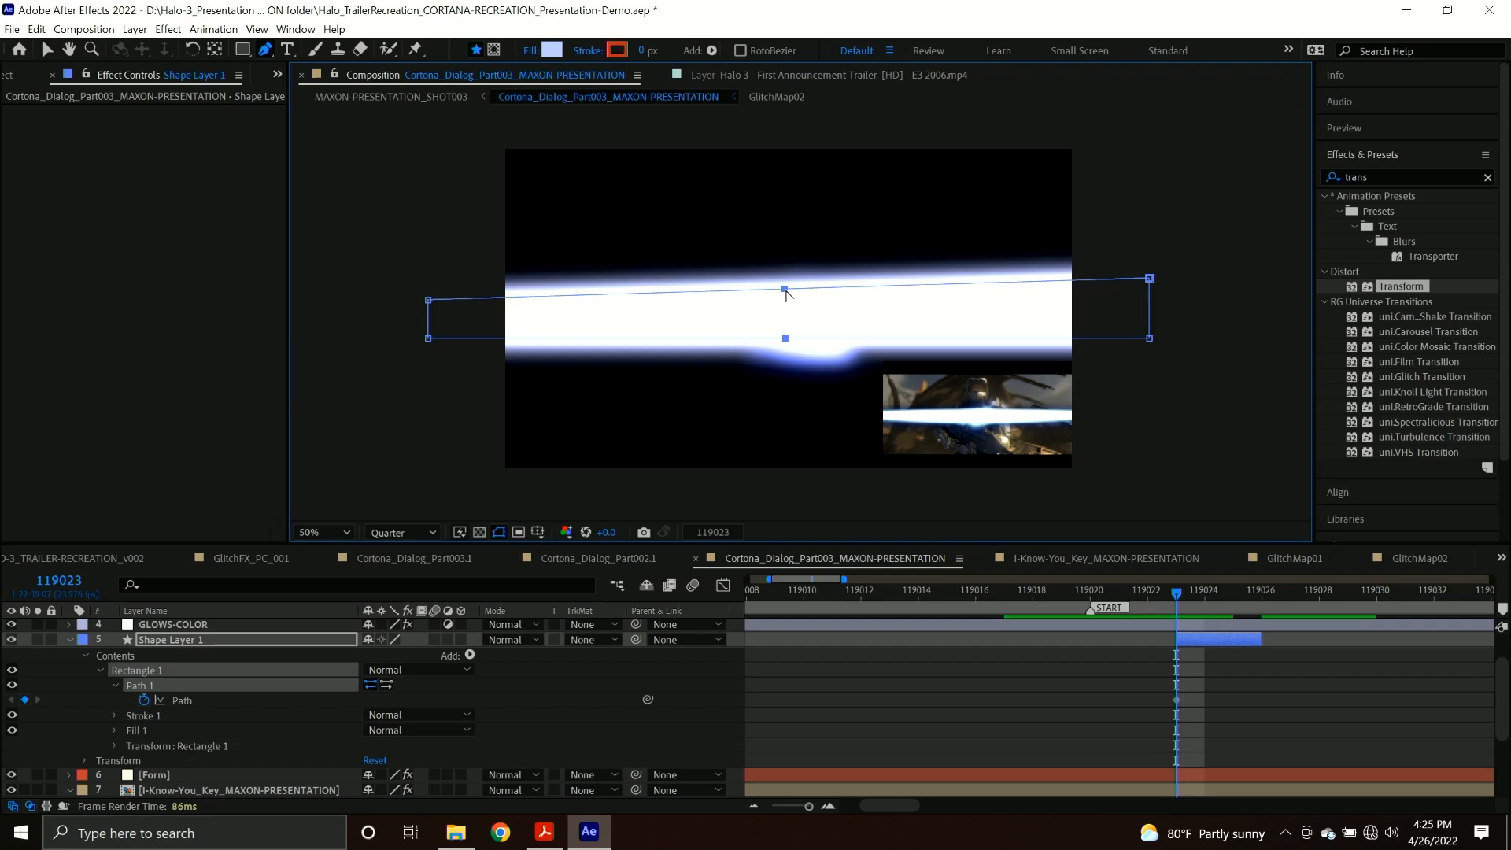
pyautogui.click(787, 293)
pyautogui.press('v')
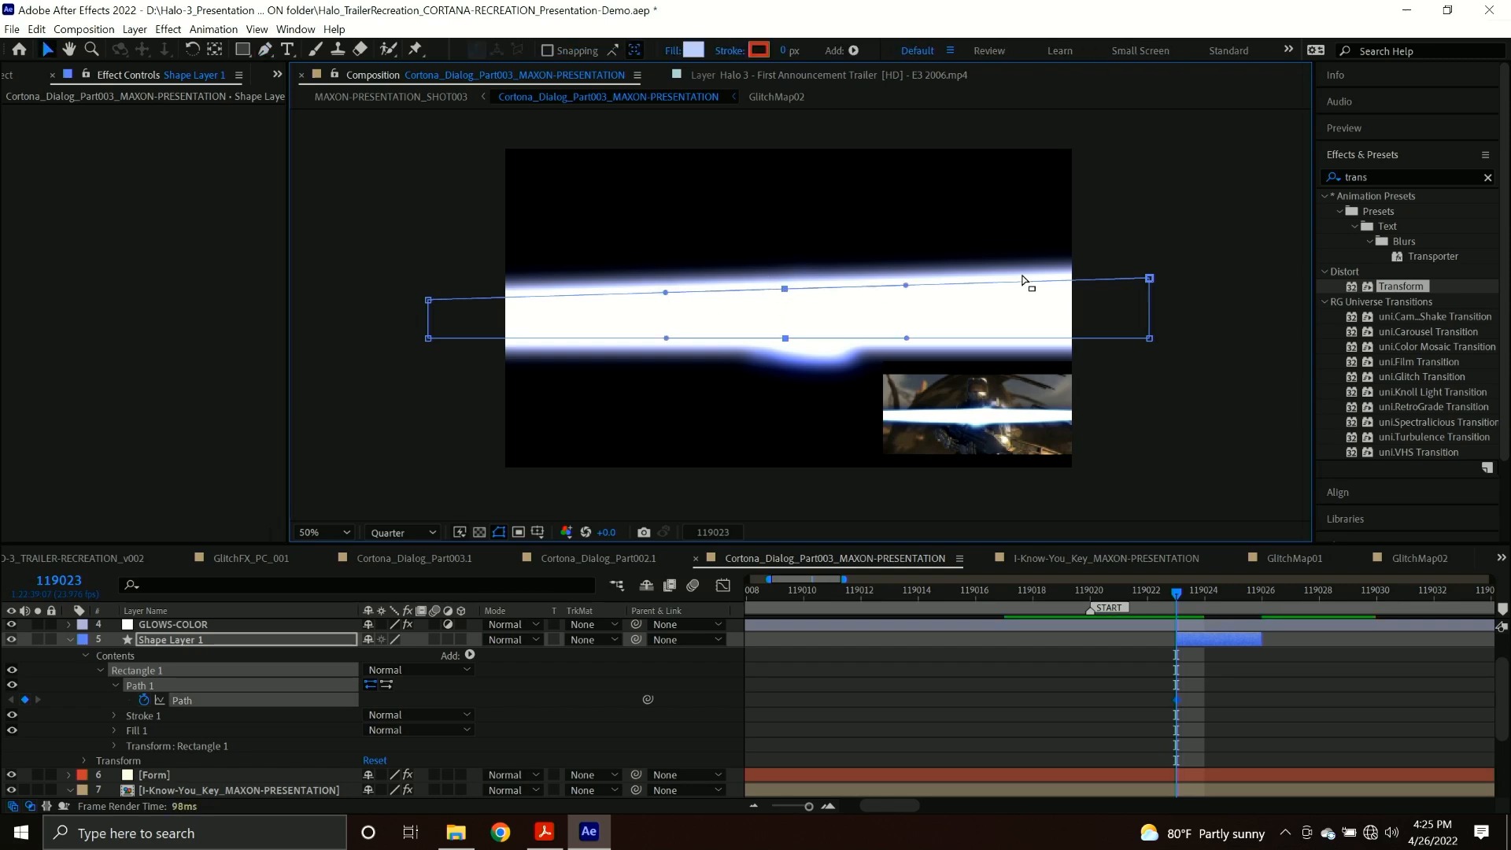
# Undo the first distorted adjustment and lower the streak path's upper-right corner to roughly match the left end.
pyautogui.click(1155, 282)
pyautogui.hotkey('ctrl', 't')
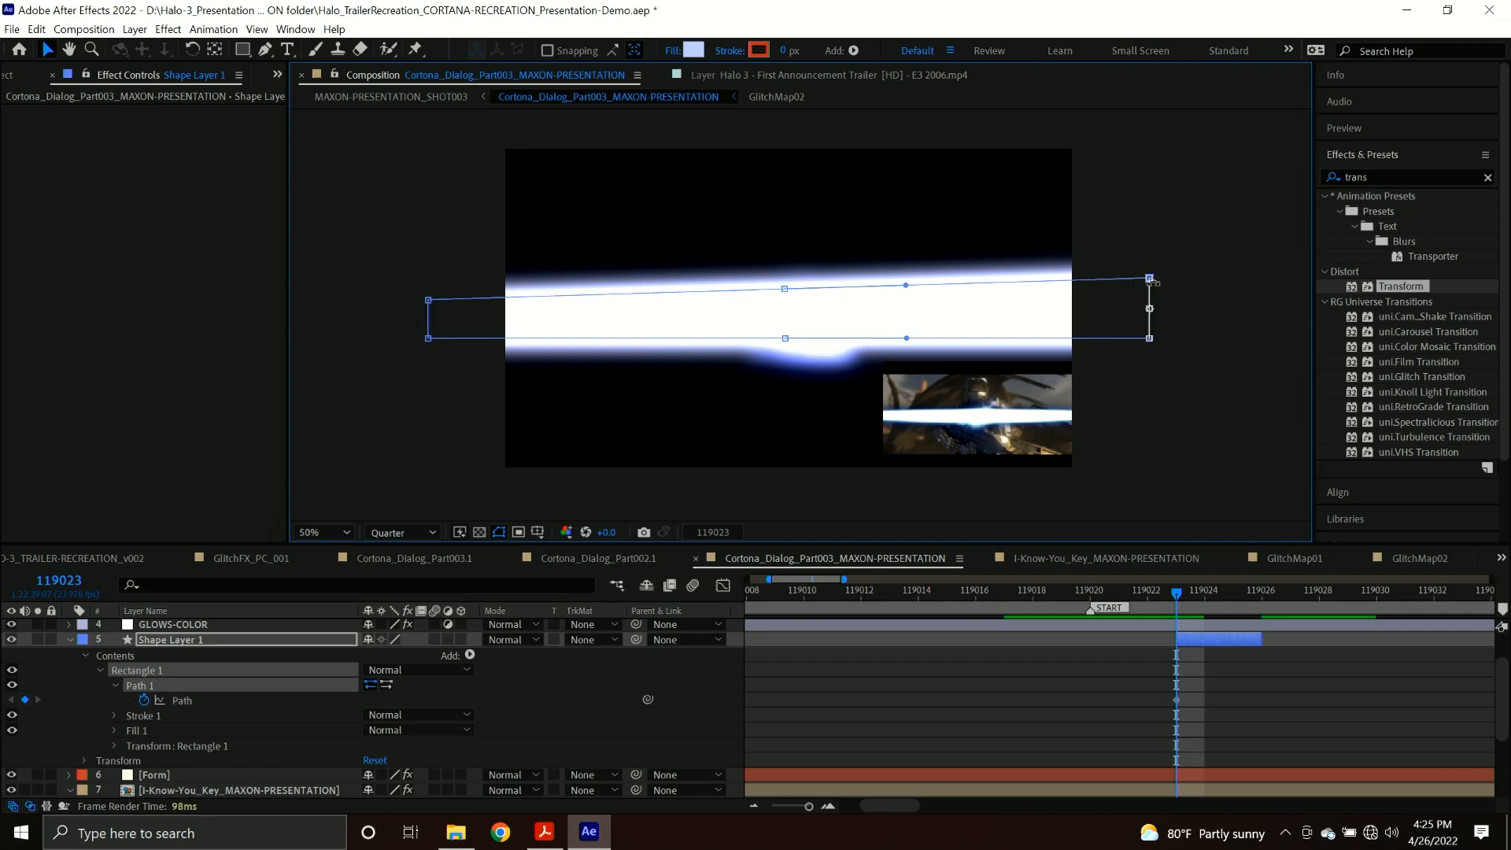
pyautogui.moveTo(1149, 278); pyautogui.dragTo(1151, 289)
pyautogui.hotkey('ctrl', 'z')
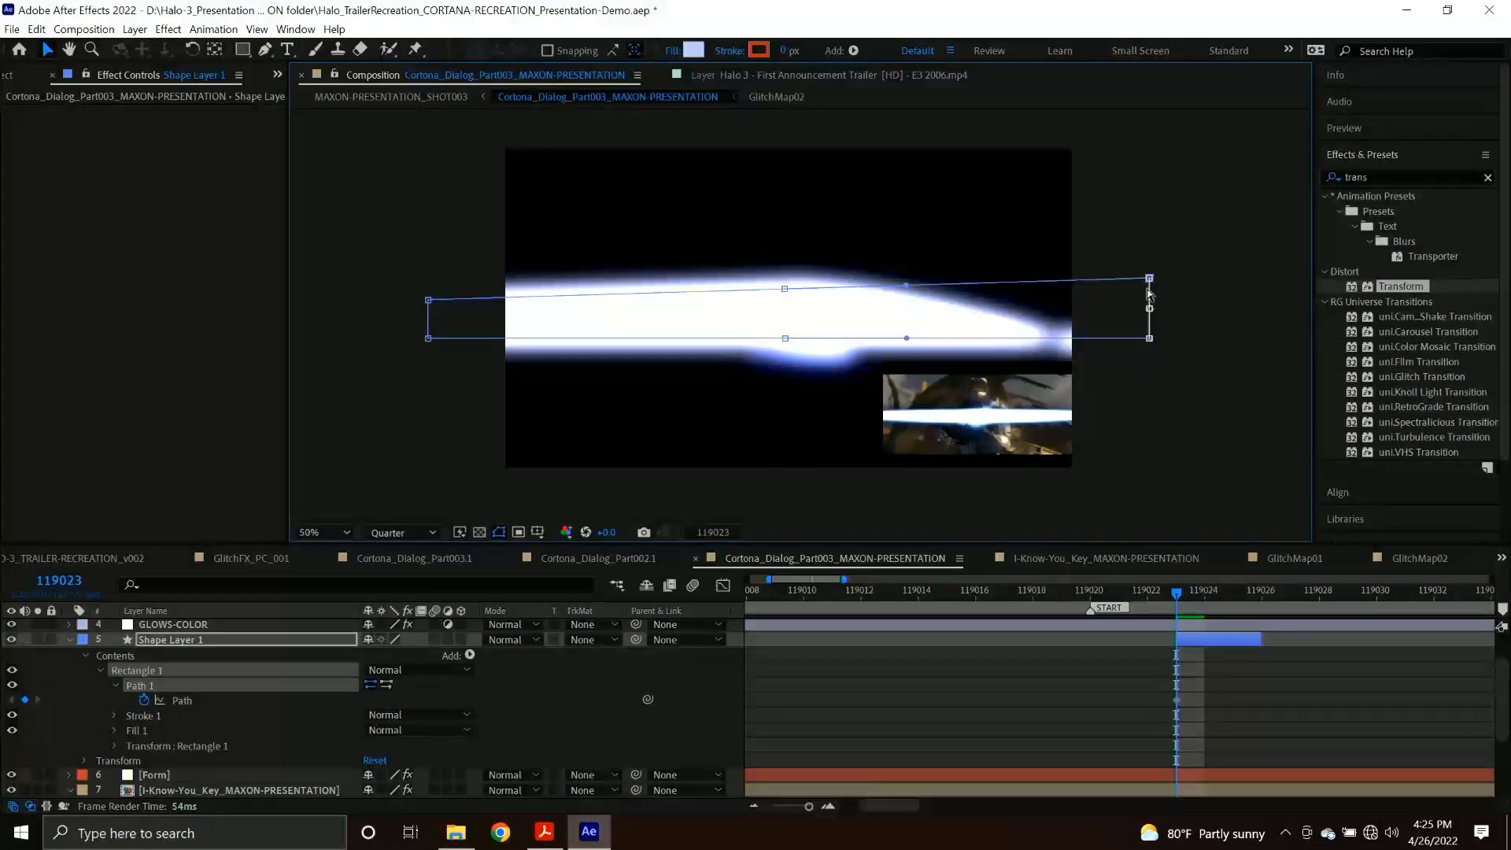
pyautogui.moveTo(1150, 285); pyautogui.dragTo(1150, 295)
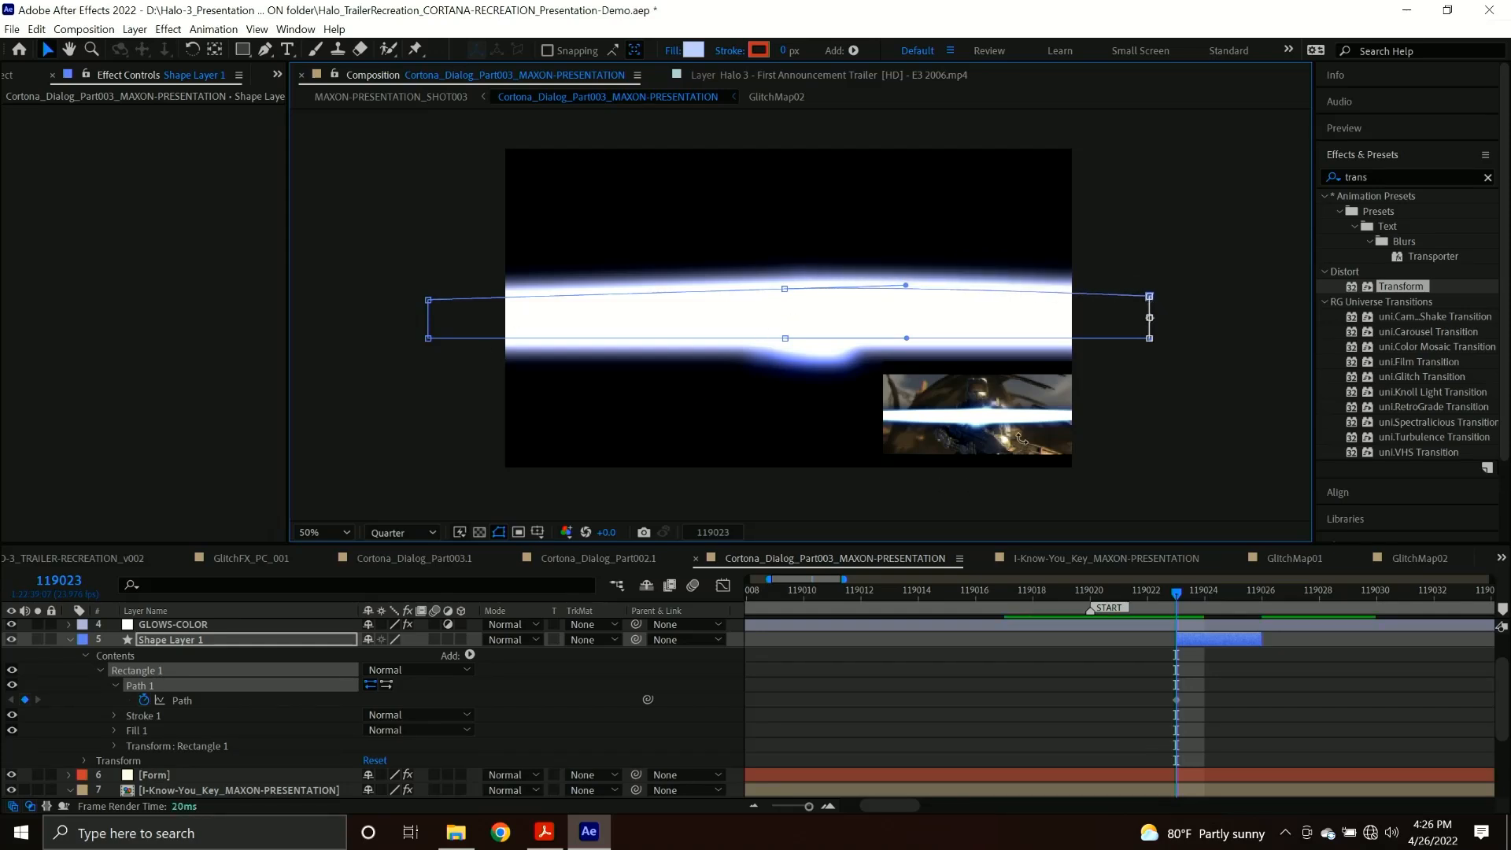
# Lower the streak path's top middle vertex and narrow both outer ends so the shape tapers from the centre at frame 119023.
pyautogui.doubleClick(782, 302)
pyautogui.moveTo(784, 294); pyautogui.dragTo(786, 309)
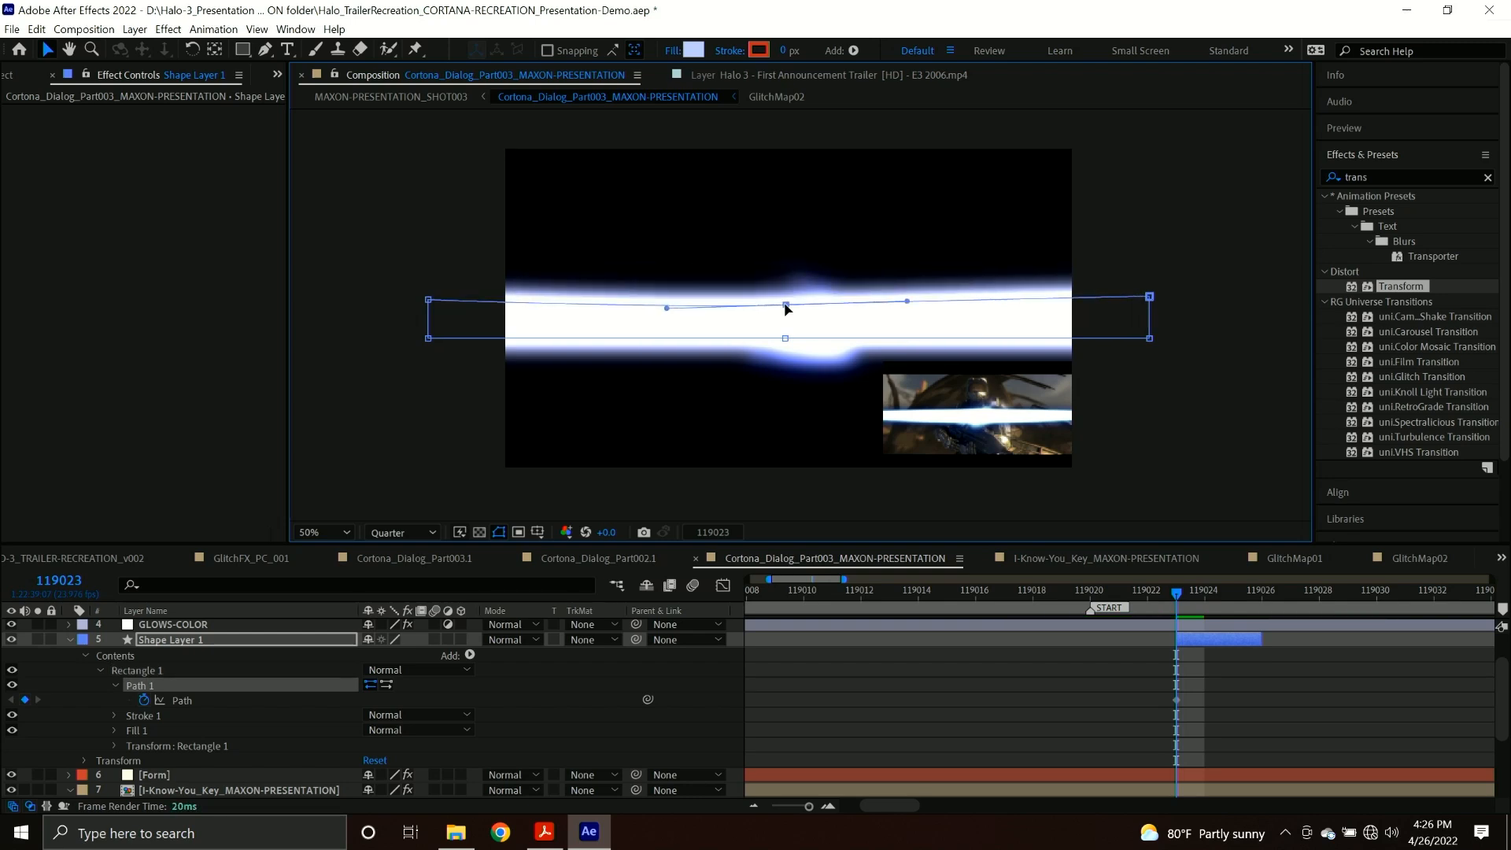
pyautogui.moveTo(428, 302); pyautogui.dragTo(428, 334)
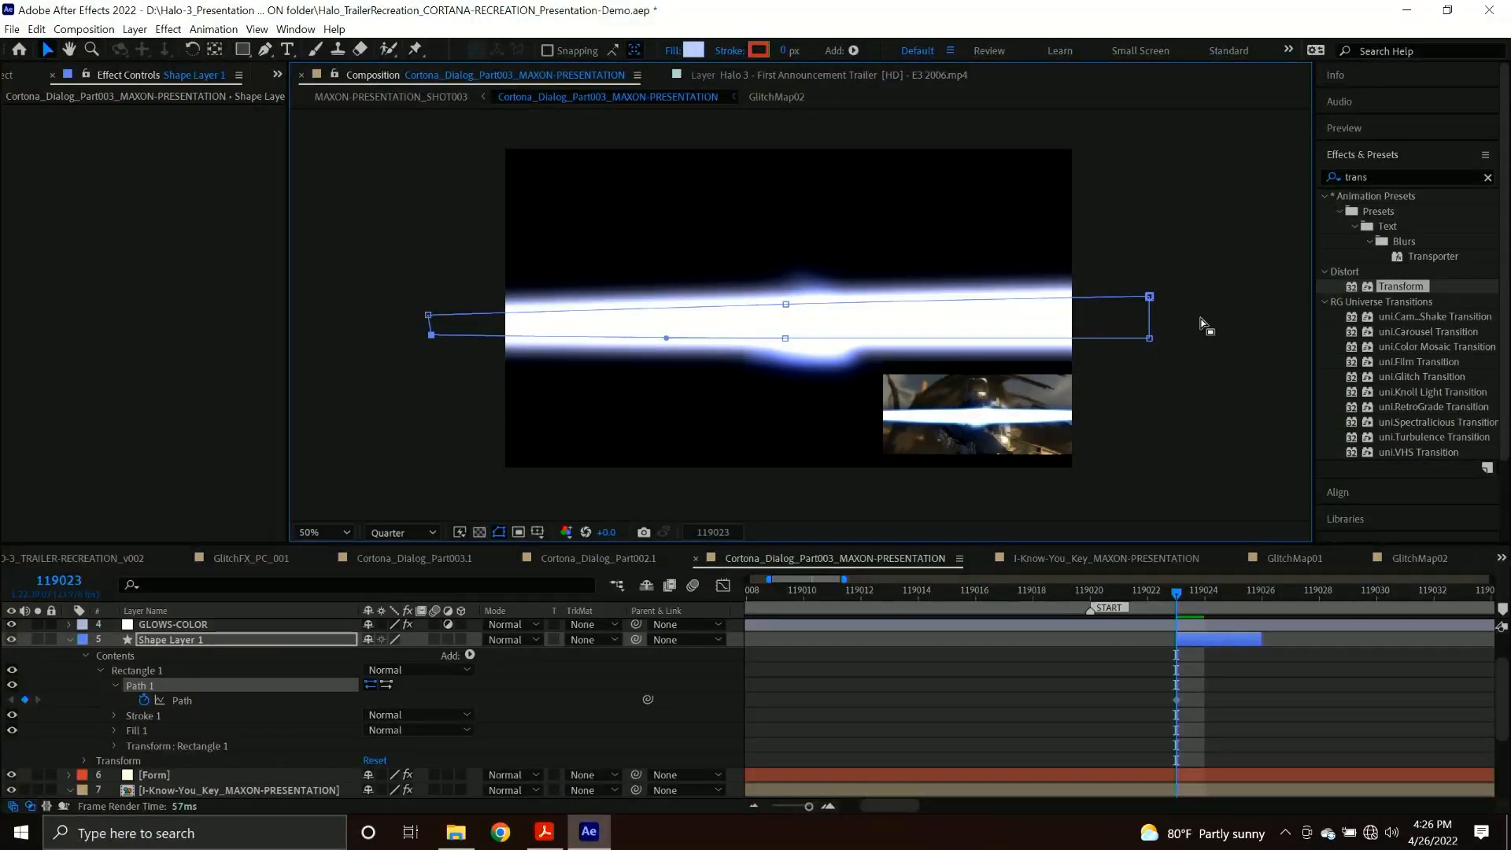
pyautogui.moveTo(1150, 298); pyautogui.dragTo(1150, 334)
pyautogui.click(1150, 338)
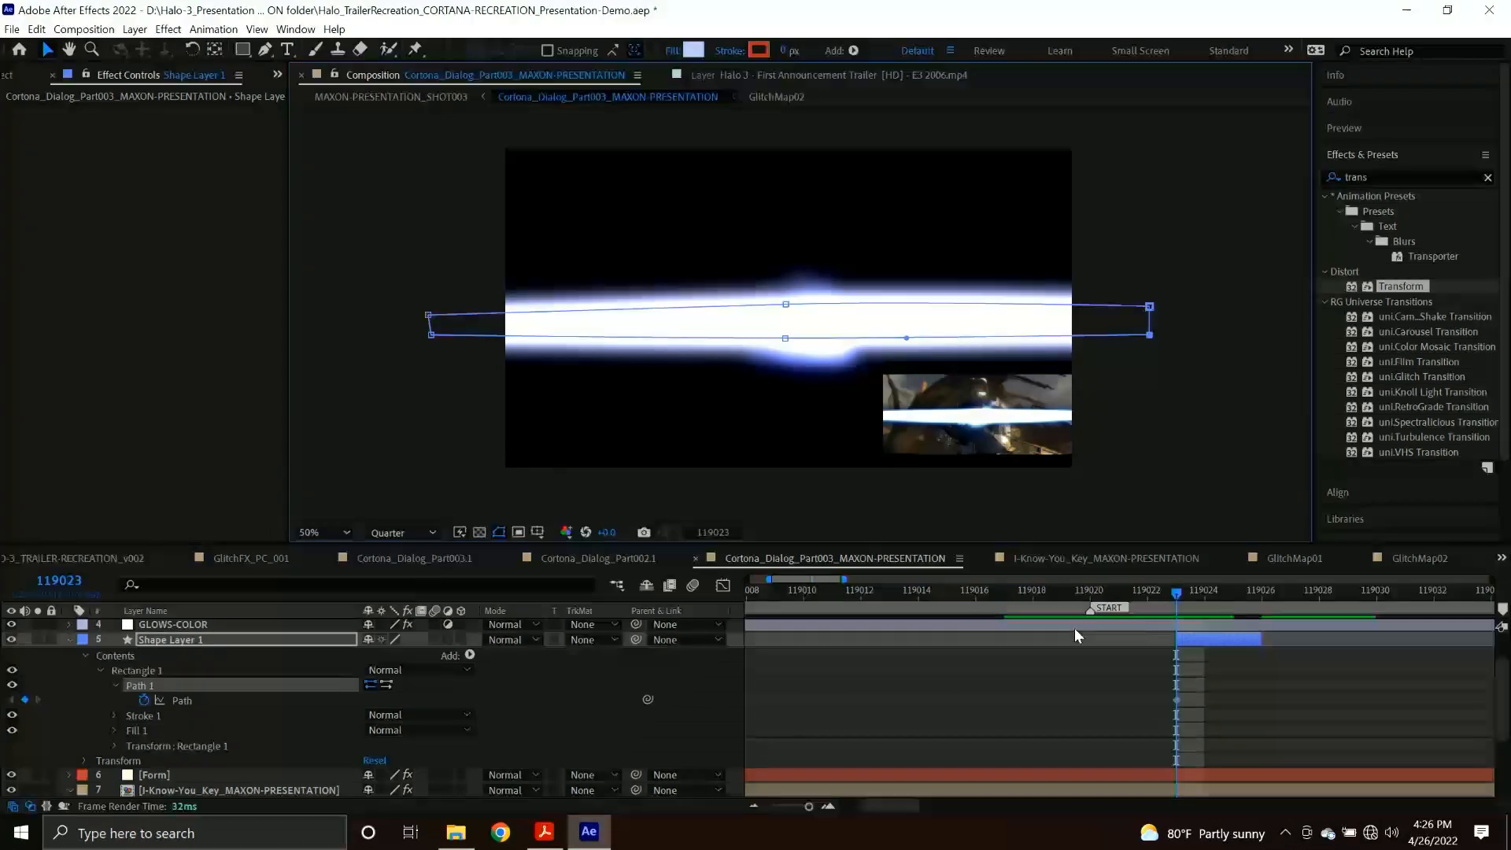
# At frame 119024, move the streak path's bottom vertices below the frame and raise its top vertices to cover most of the image.
pyautogui.moveTo(1190, 606); pyautogui.dragTo(1207, 603)
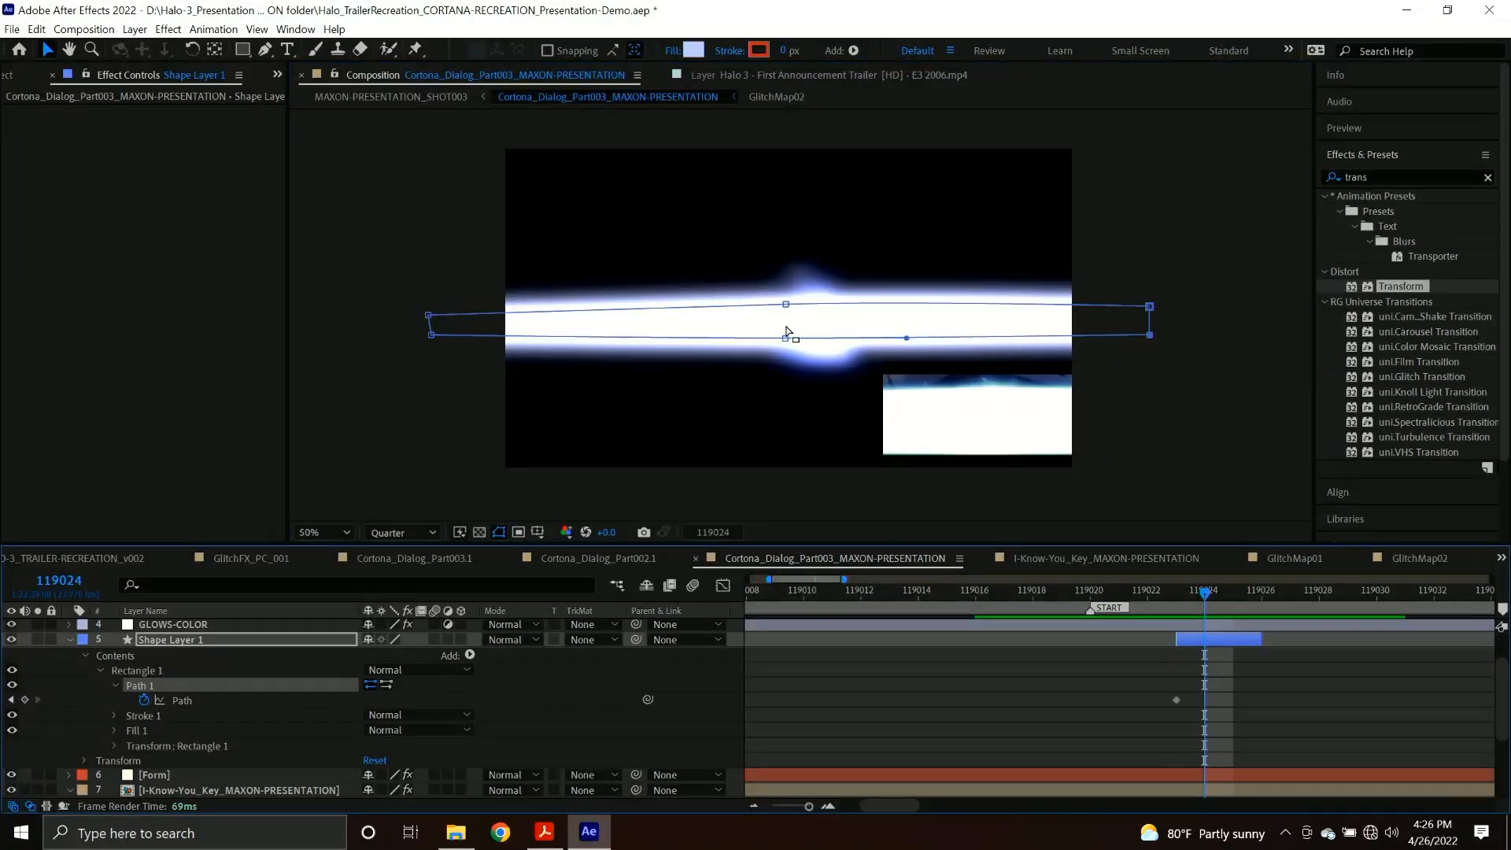
pyautogui.moveTo(394, 332); pyautogui.dragTo(1232, 386)
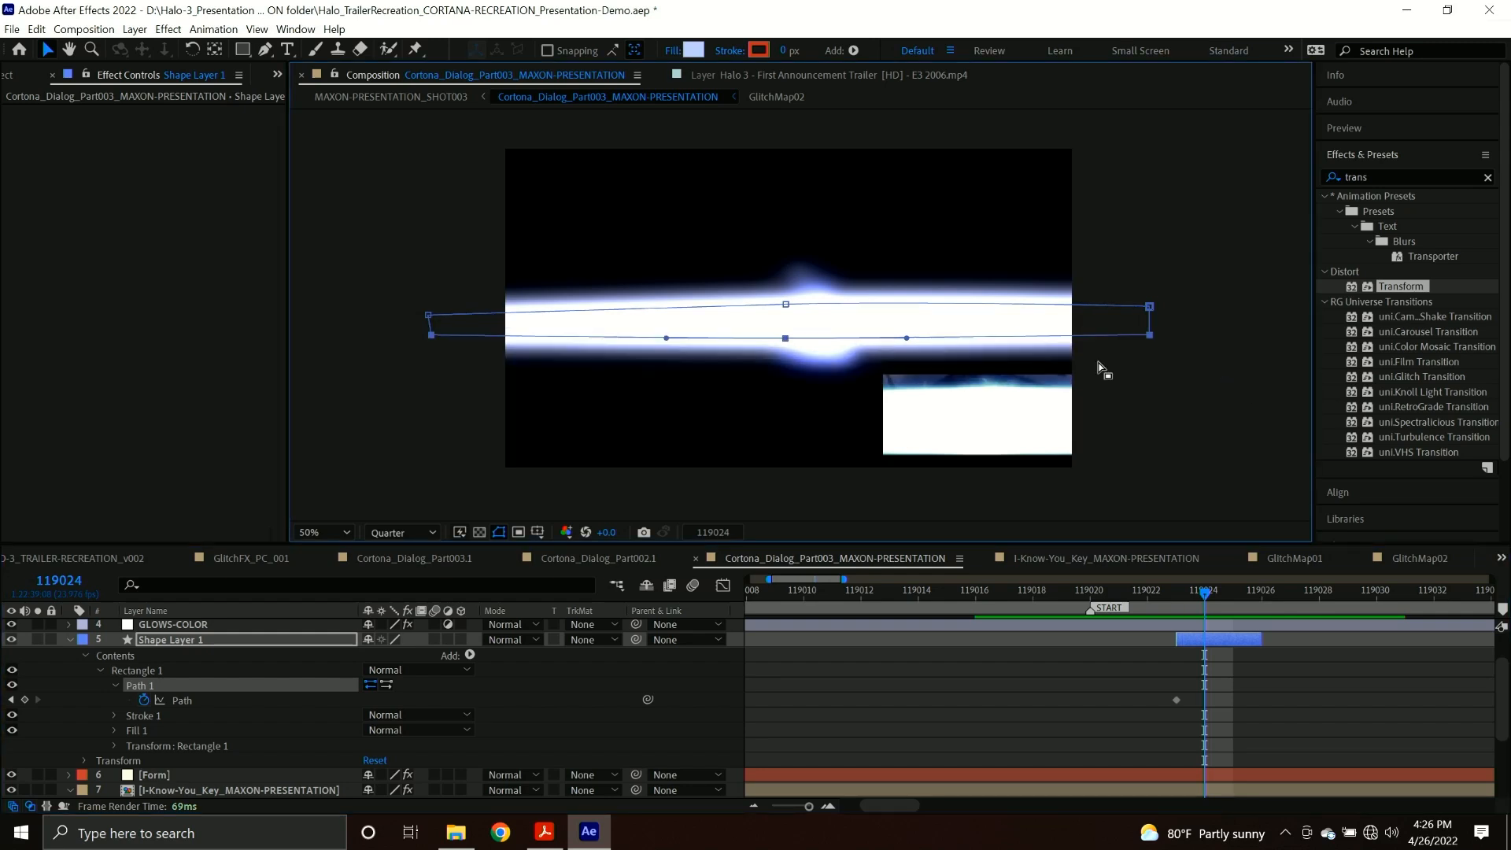
pyautogui.moveTo(785, 339); pyautogui.dragTo(785, 493)
pyautogui.moveTo(351, 242); pyautogui.dragTo(1149, 241)
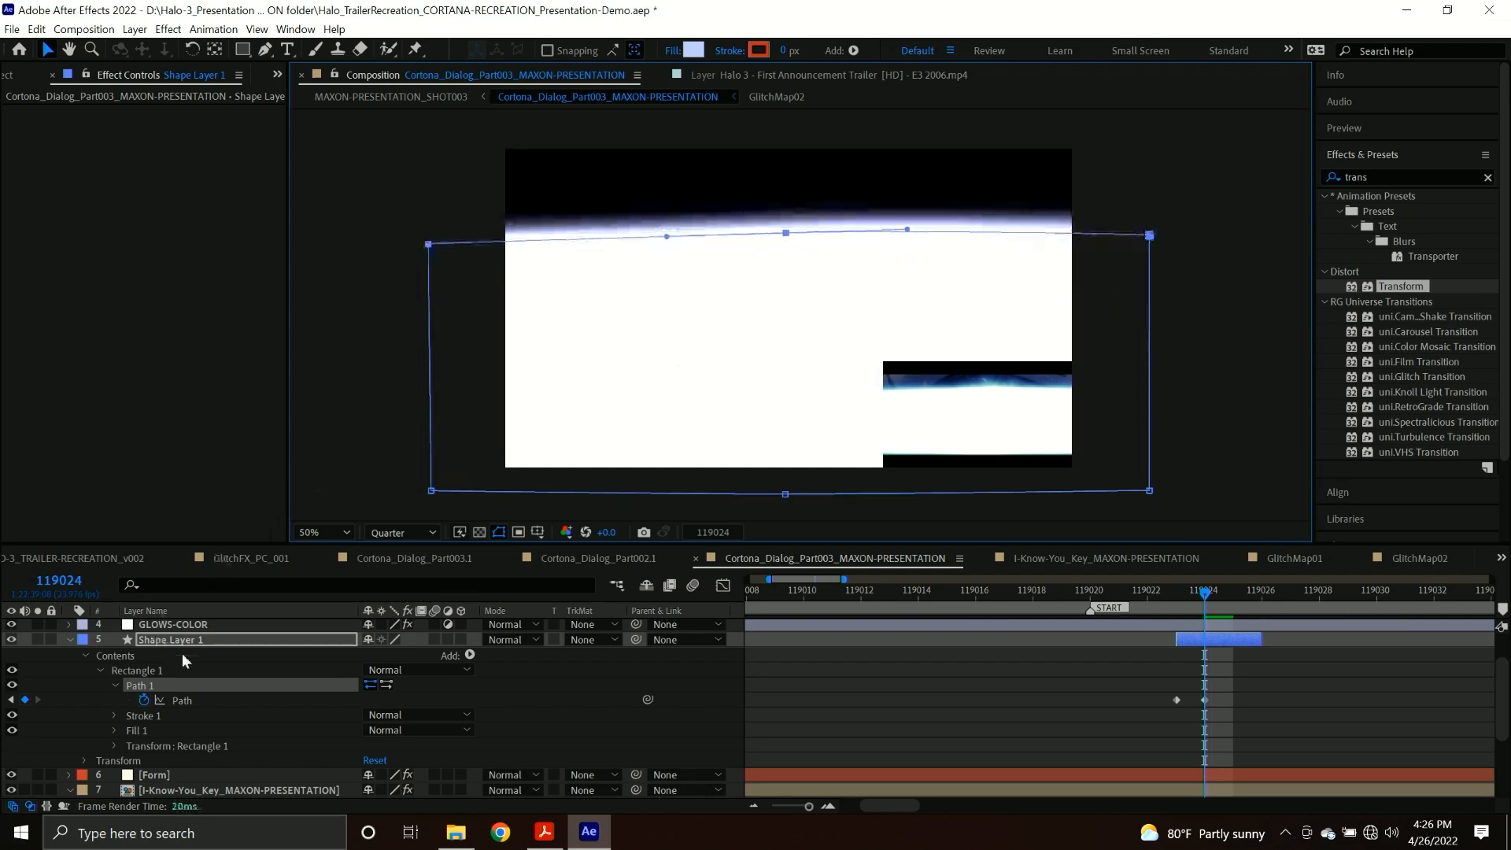
# Set the Form layer's Base Form Size Y to 1000 and Base Form Size X to 1920 at frame 119024.
pyautogui.click(164, 774)
pyautogui.click(172, 310)
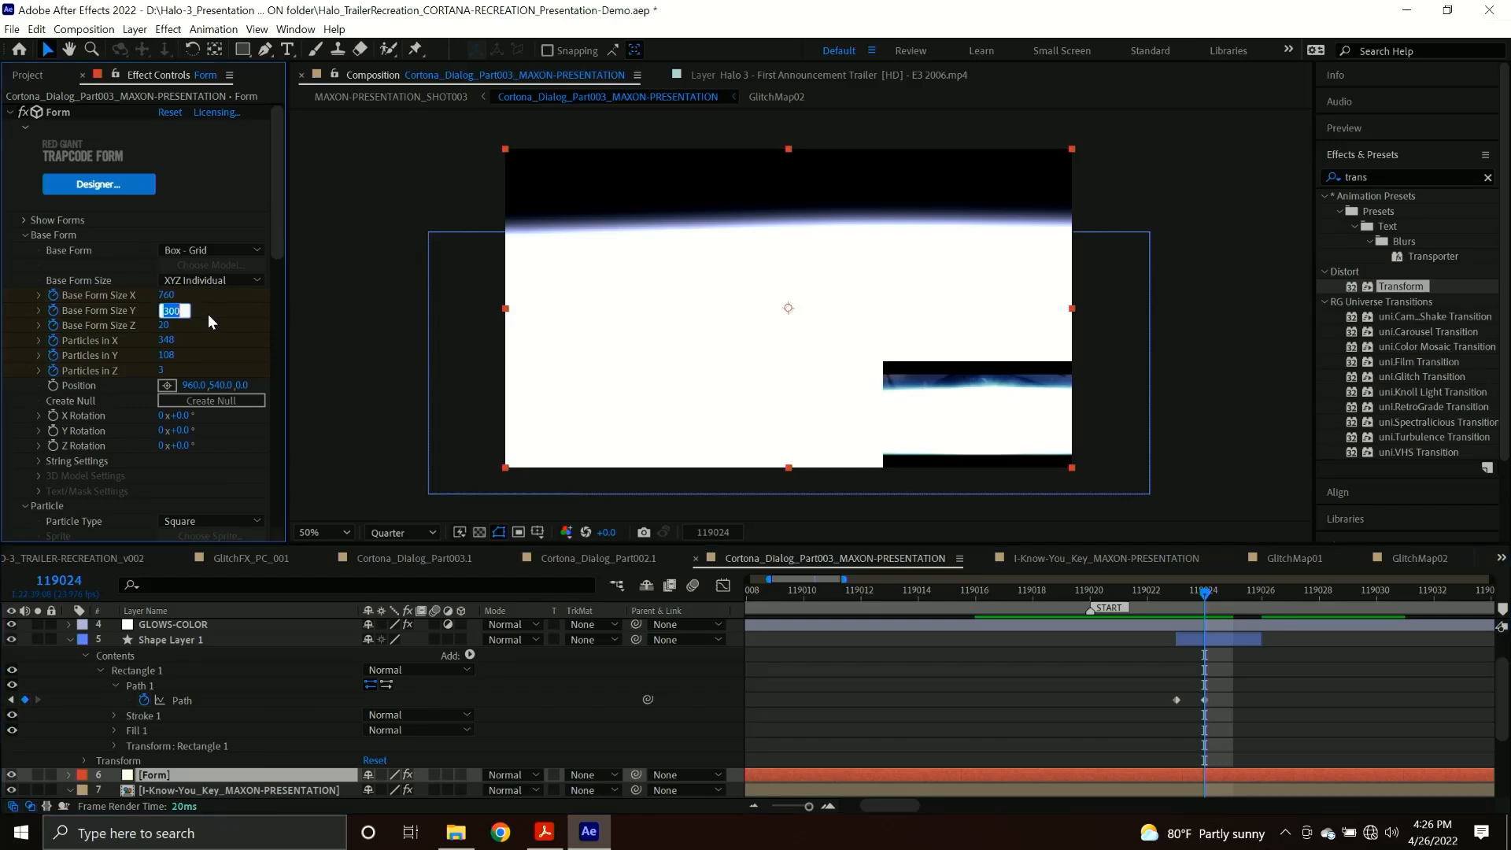
pyautogui.write('100')
pyautogui.press('Return')
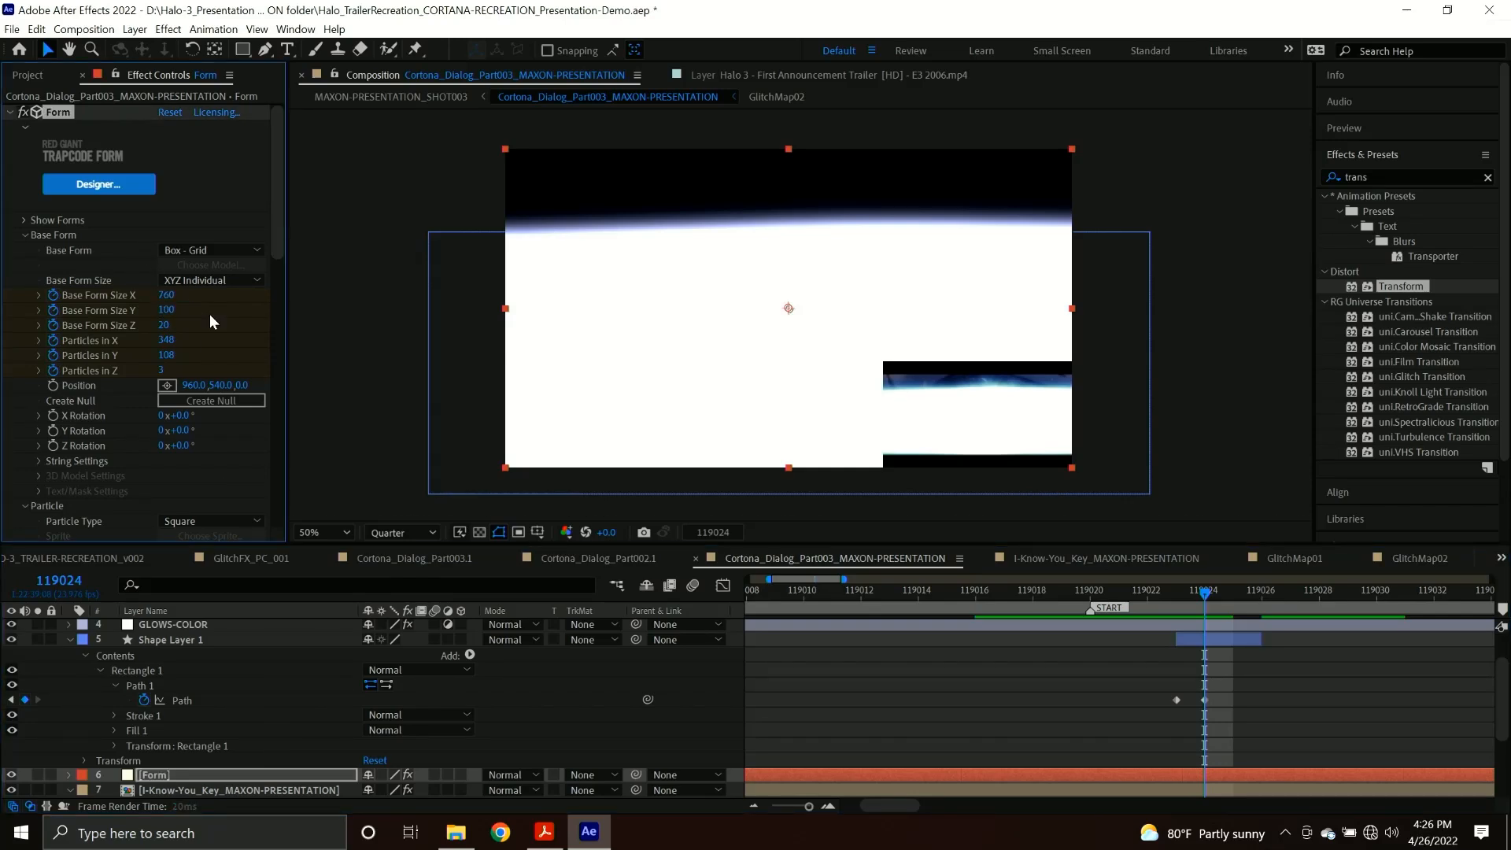
pyautogui.click(167, 310)
pyautogui.write('1000')
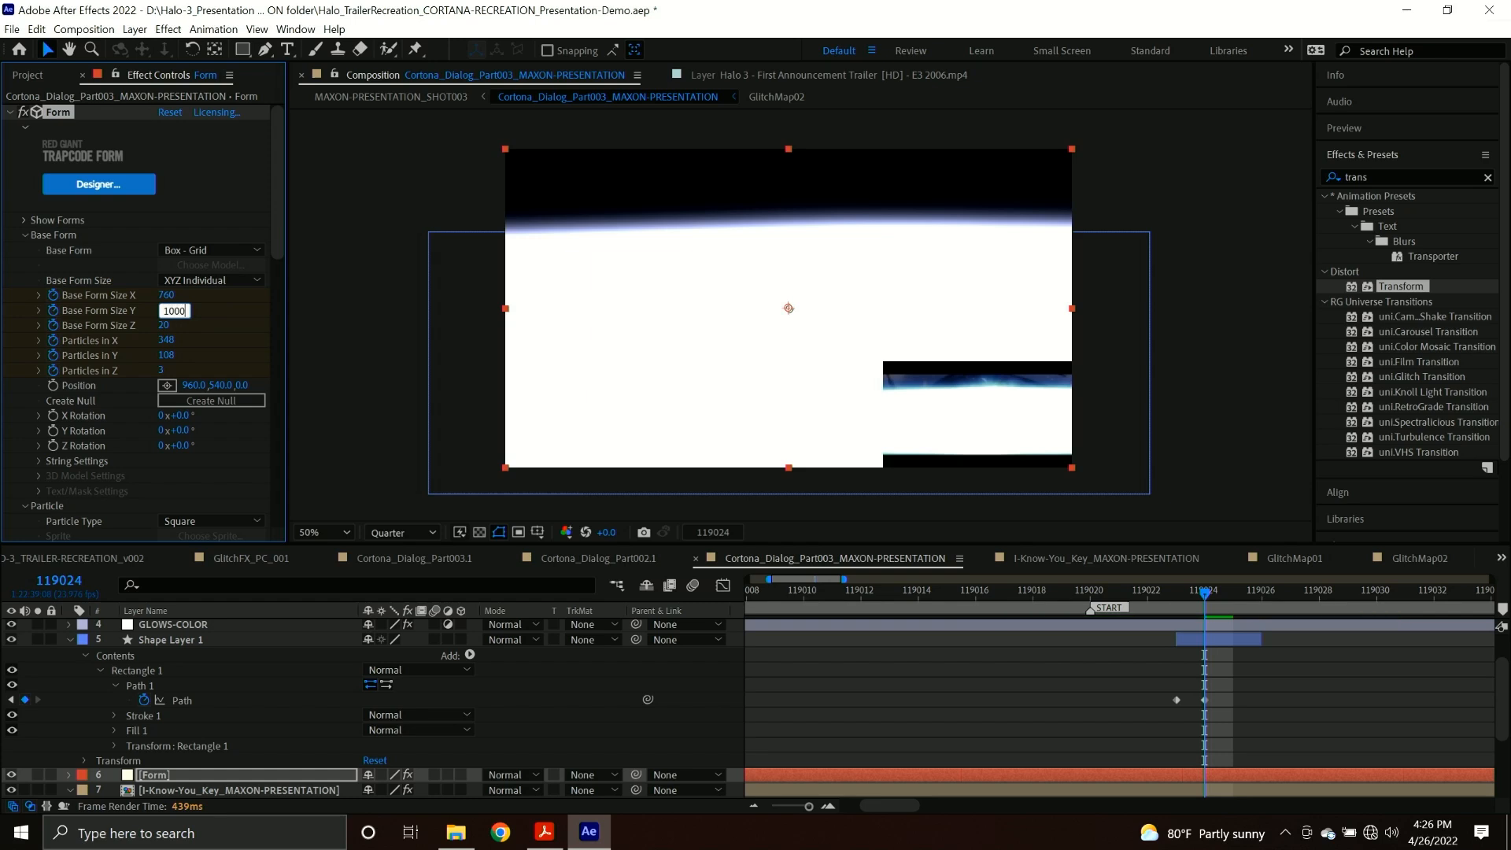
pyautogui.press('Return')
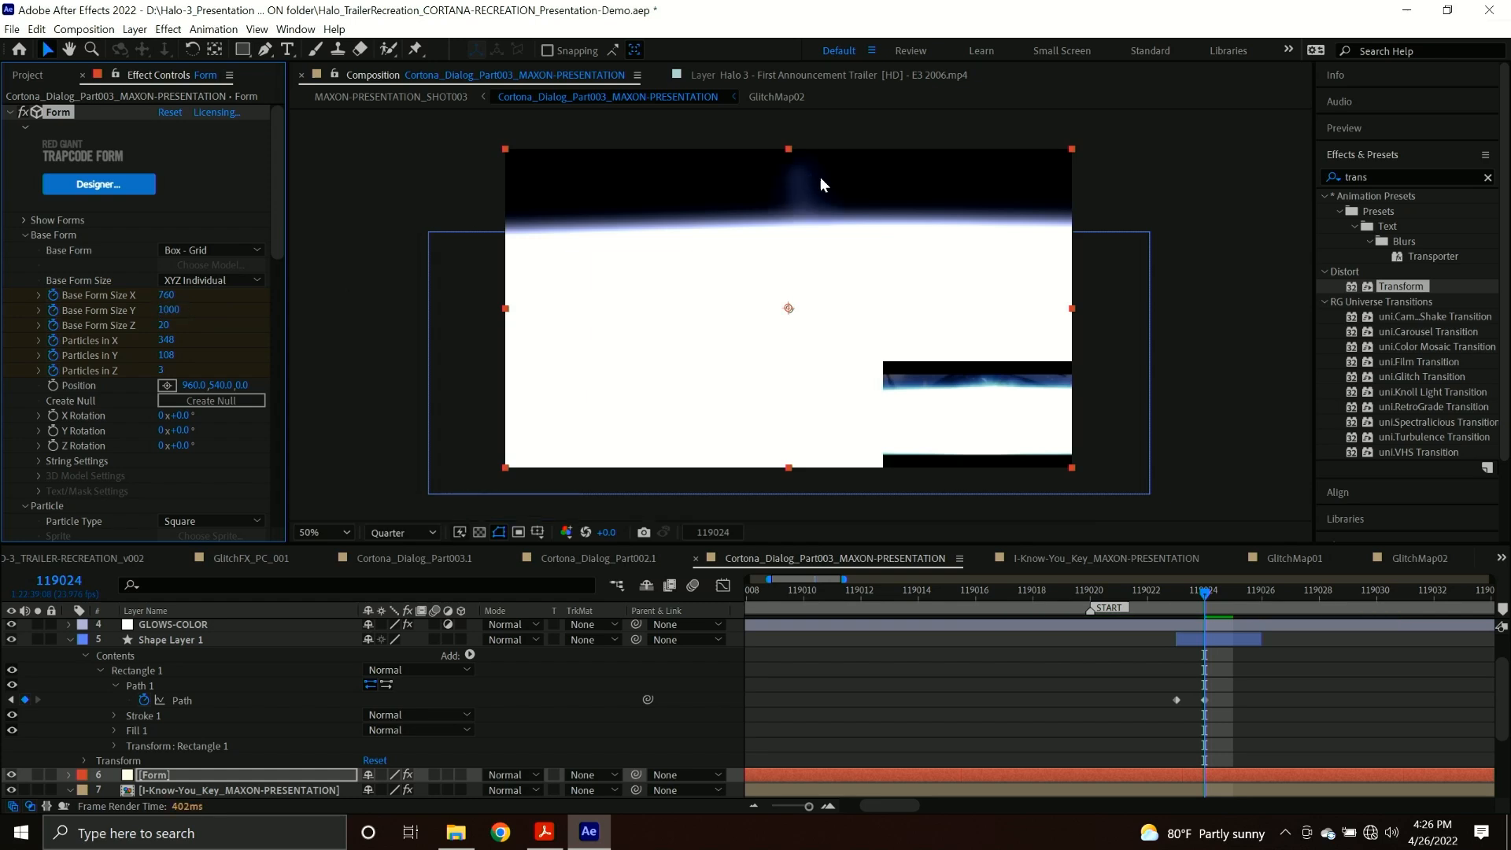
pyautogui.click(175, 295)
pyautogui.write('1920')
pyautogui.press('Return')
# Keyframe the I-Know-You_Key_MAXON-PRESENTATION layer's Opacity at 100% on frame 119026.
pyautogui.moveTo(1216, 603); pyautogui.dragTo(1226, 602)
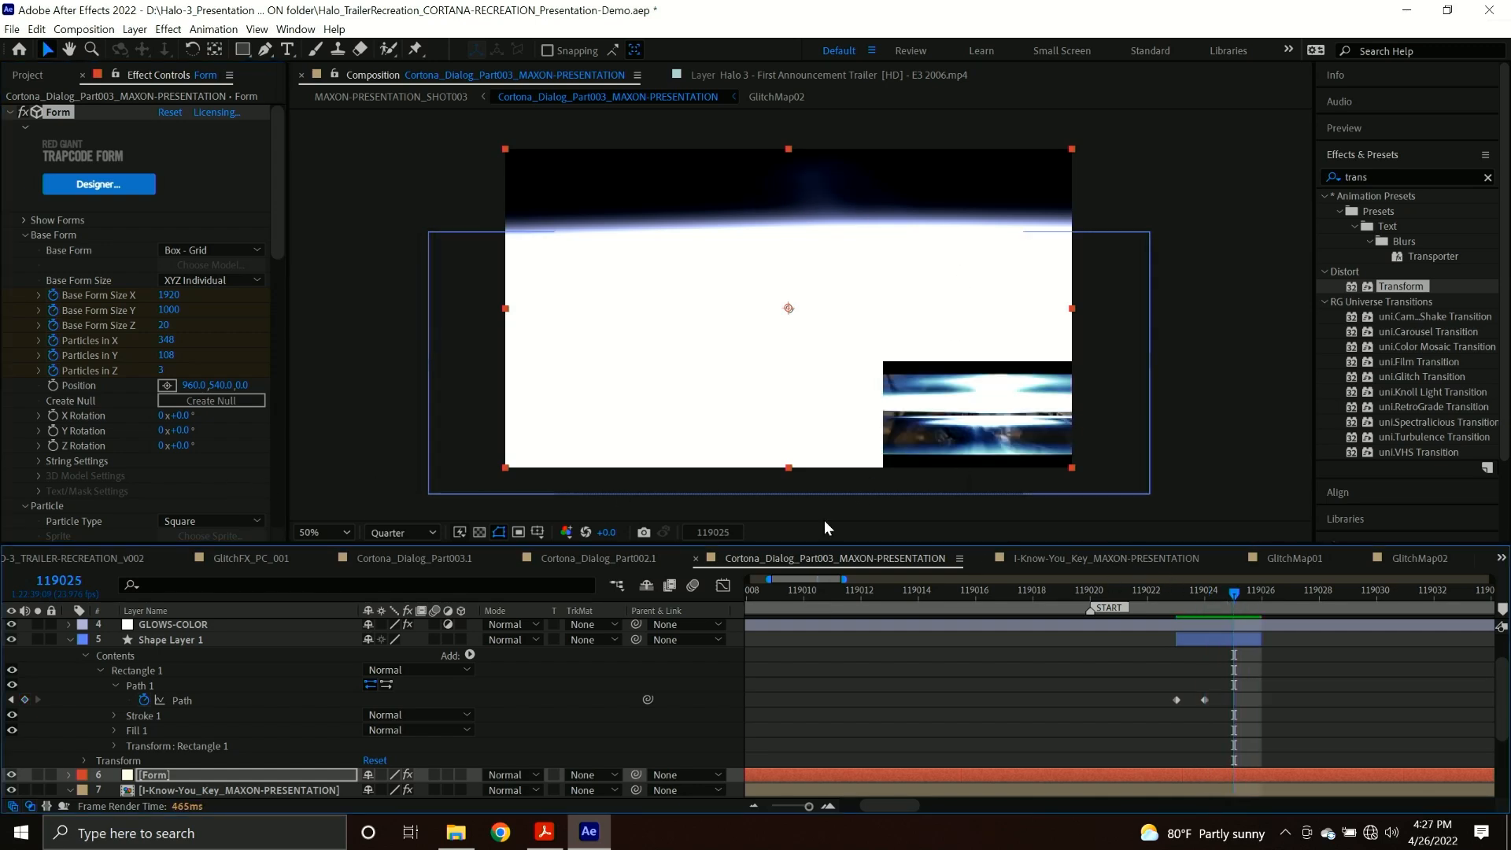
pyautogui.moveTo(1249, 597); pyautogui.dragTo(1260, 602)
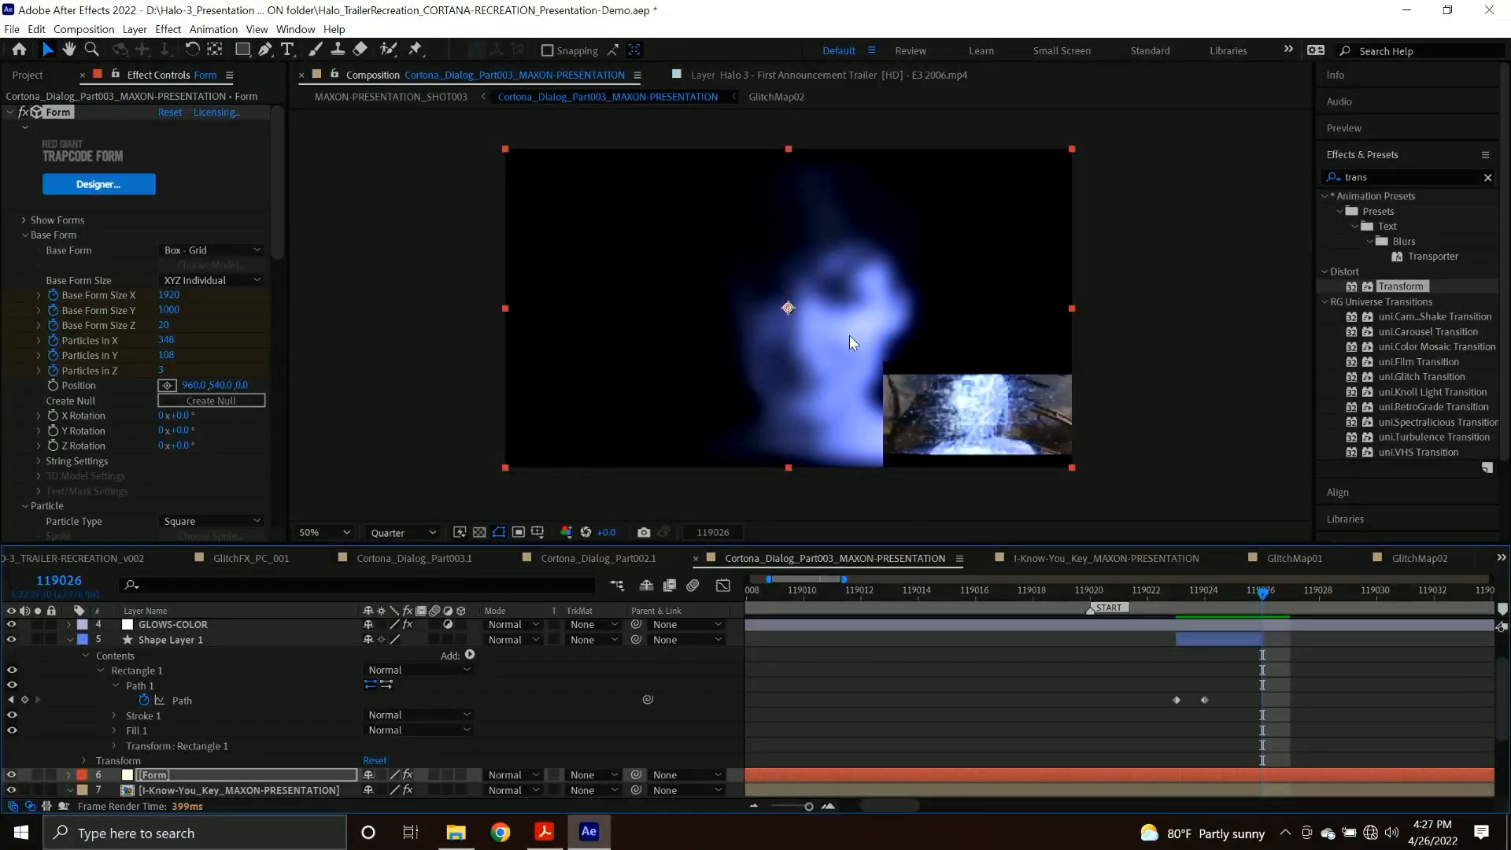
pyautogui.click(181, 700)
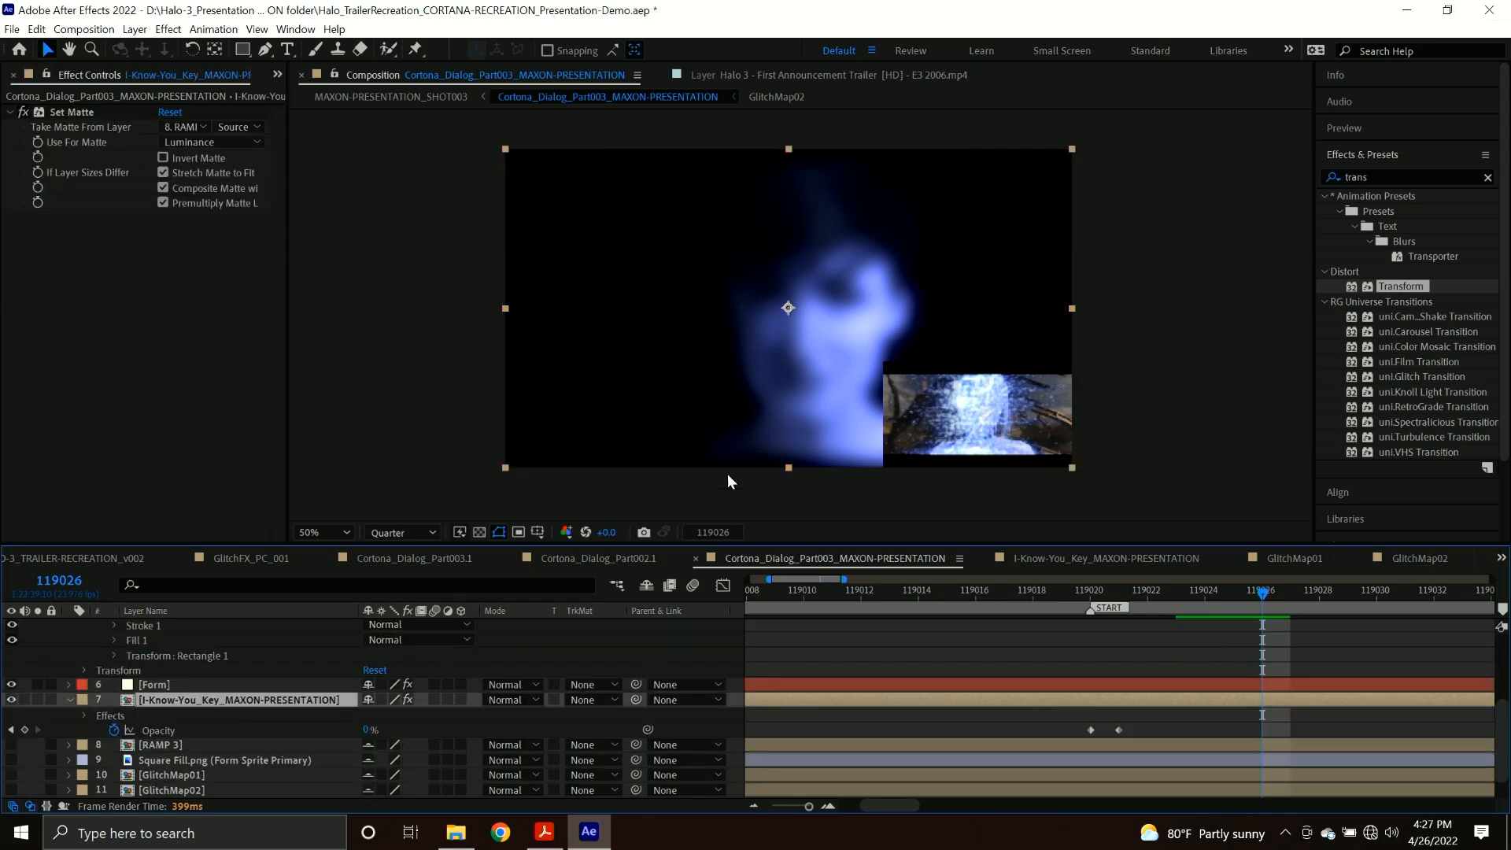
pyautogui.moveTo(366, 729); pyautogui.dragTo(534, 732)
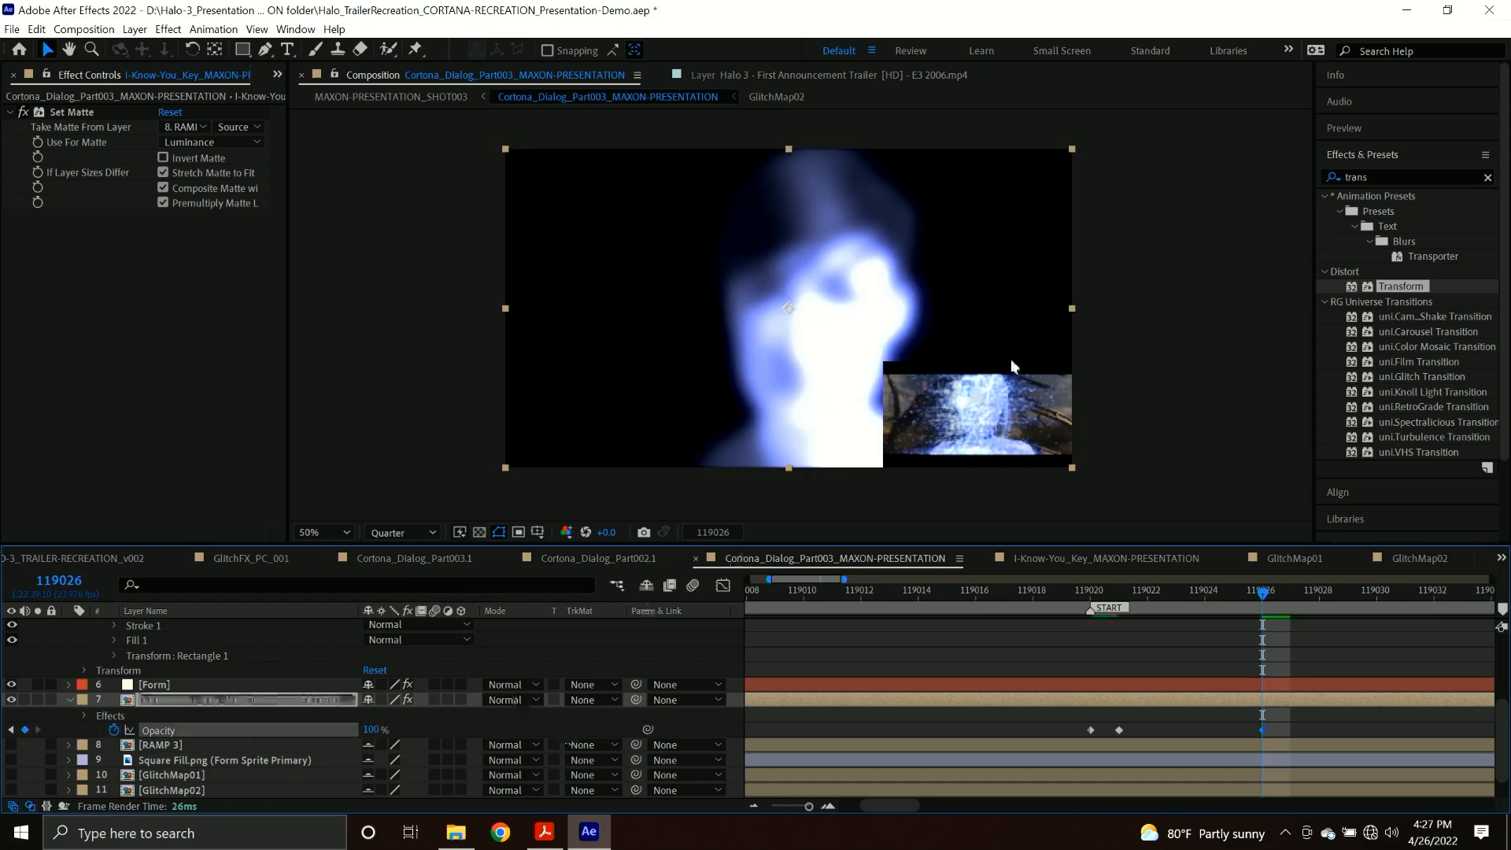
# On the Blurs layer at frame 119026, set the Fast Box Blur radius to 1 and the Directional Blur length to 3.
pyautogui.scroll(5, 191, 658)
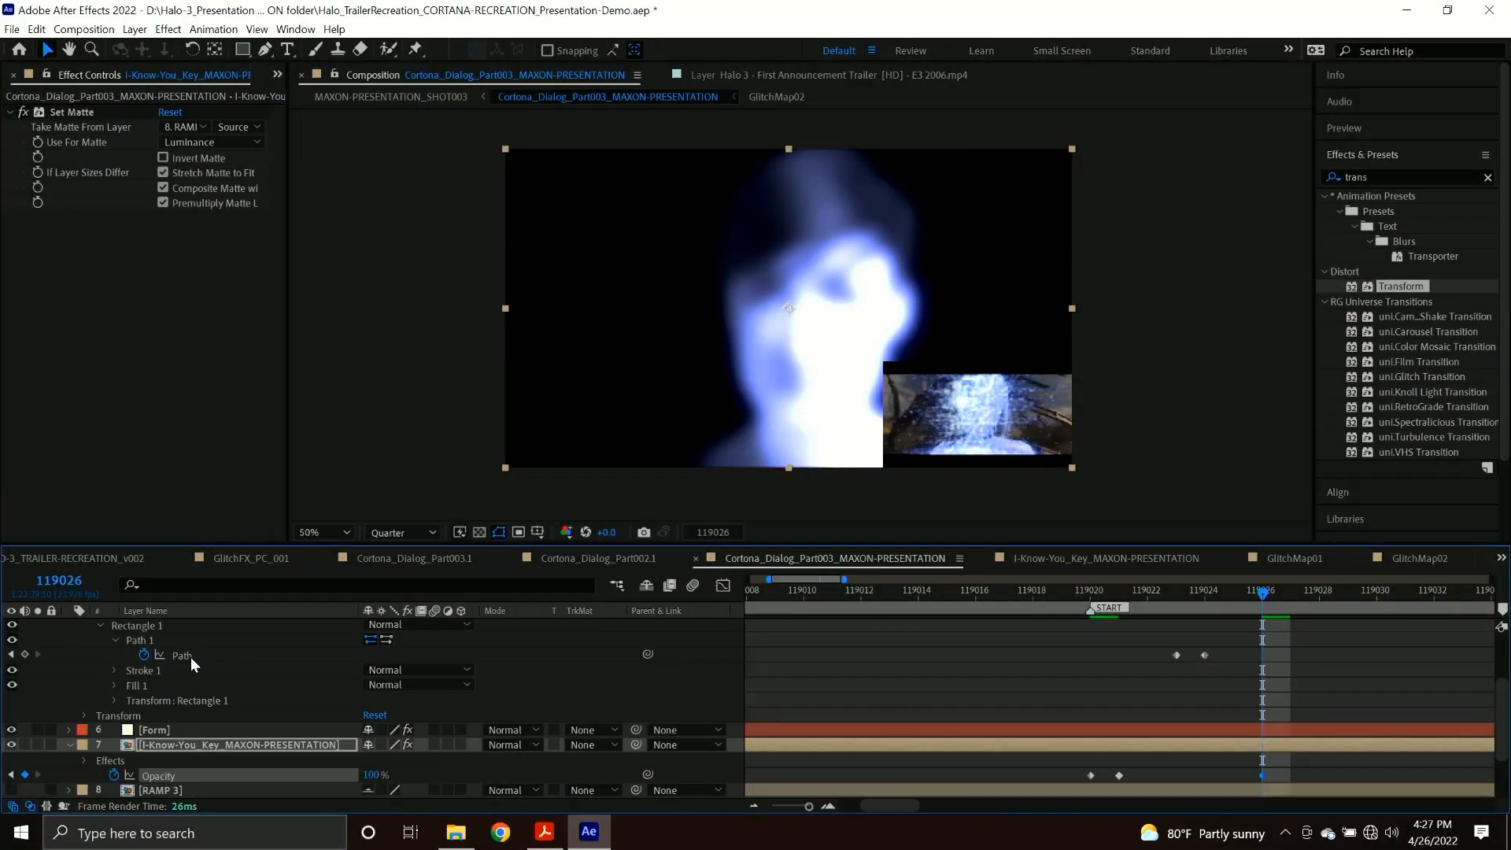
pyautogui.click(190, 640)
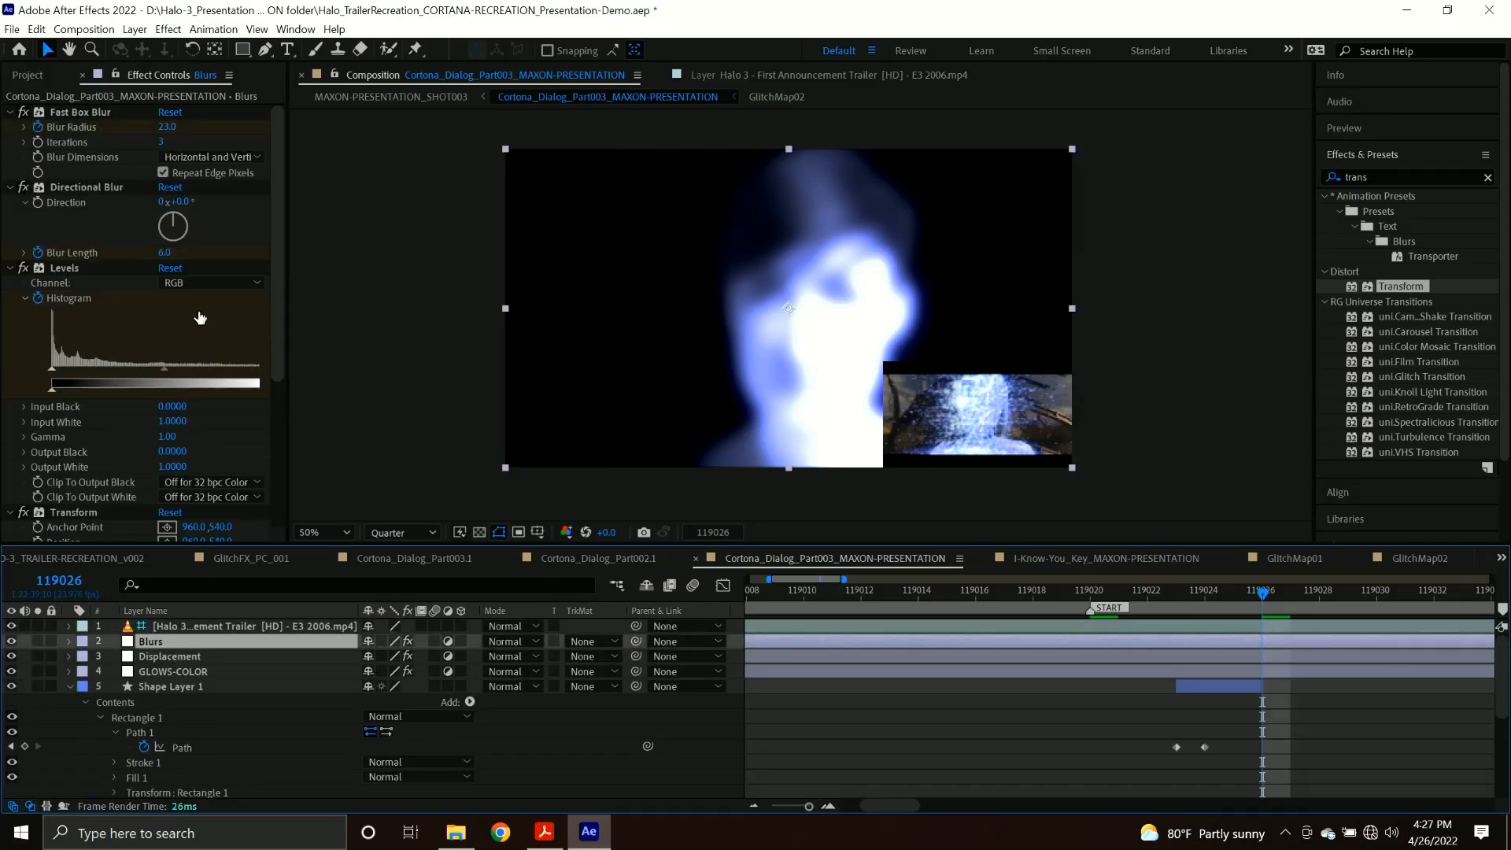
pyautogui.click(167, 126)
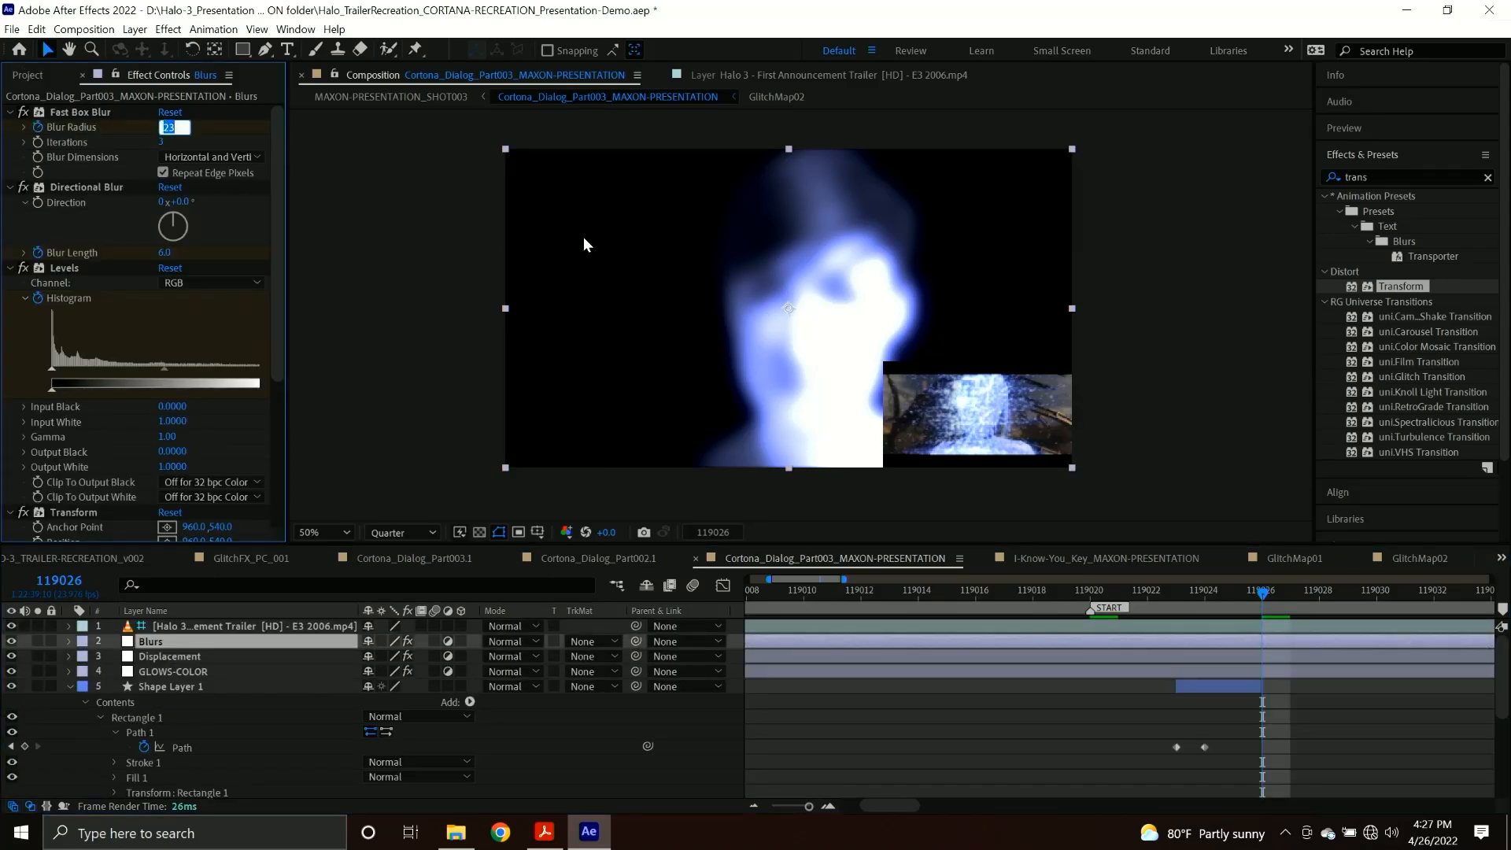
pyautogui.write('1')
pyautogui.press('Return')
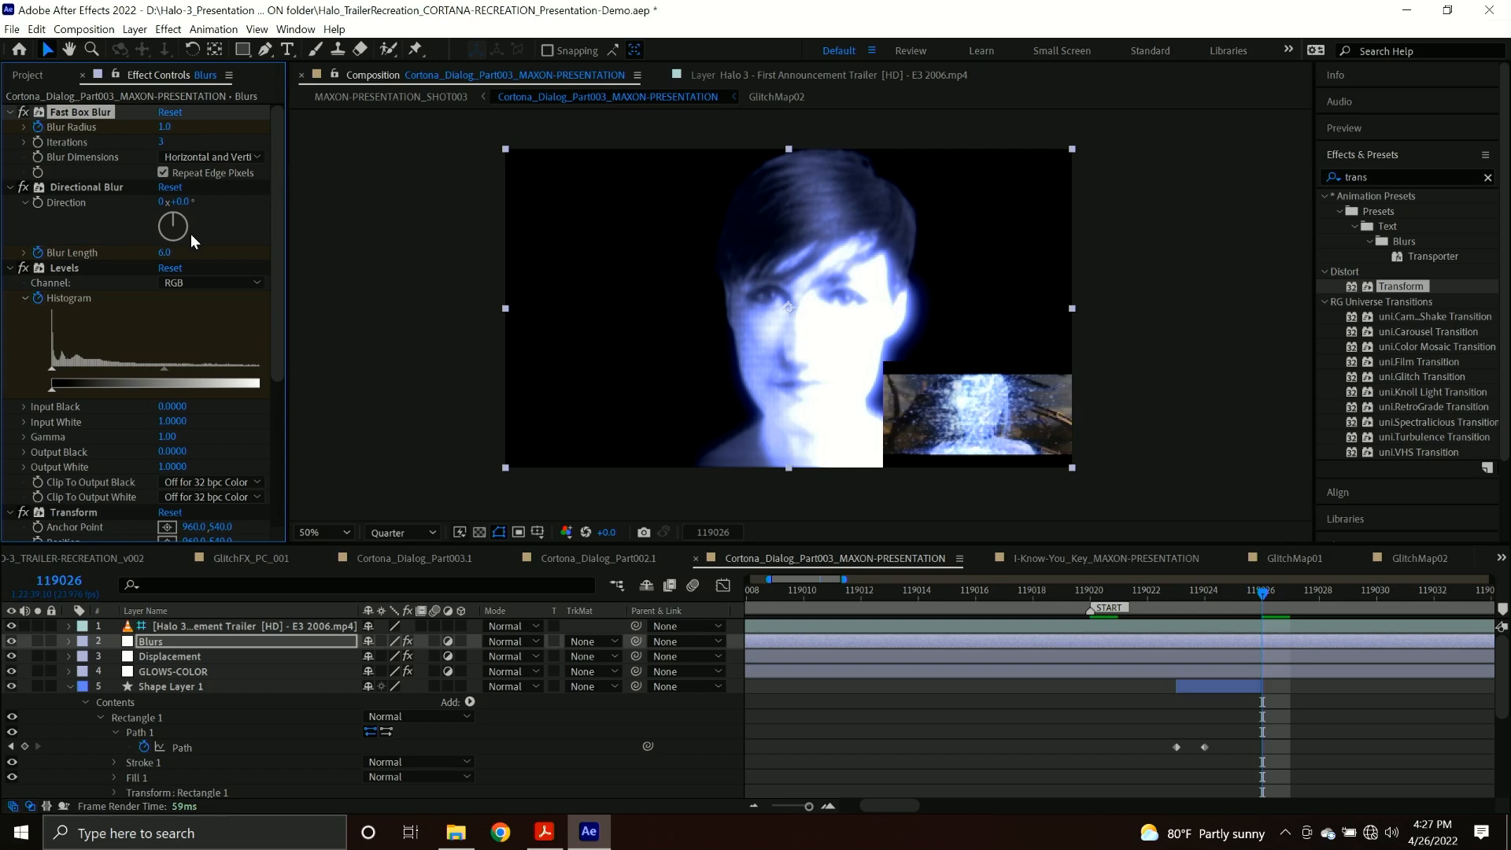
pyautogui.click(166, 253)
pyautogui.write('3')
pyautogui.press('Return')
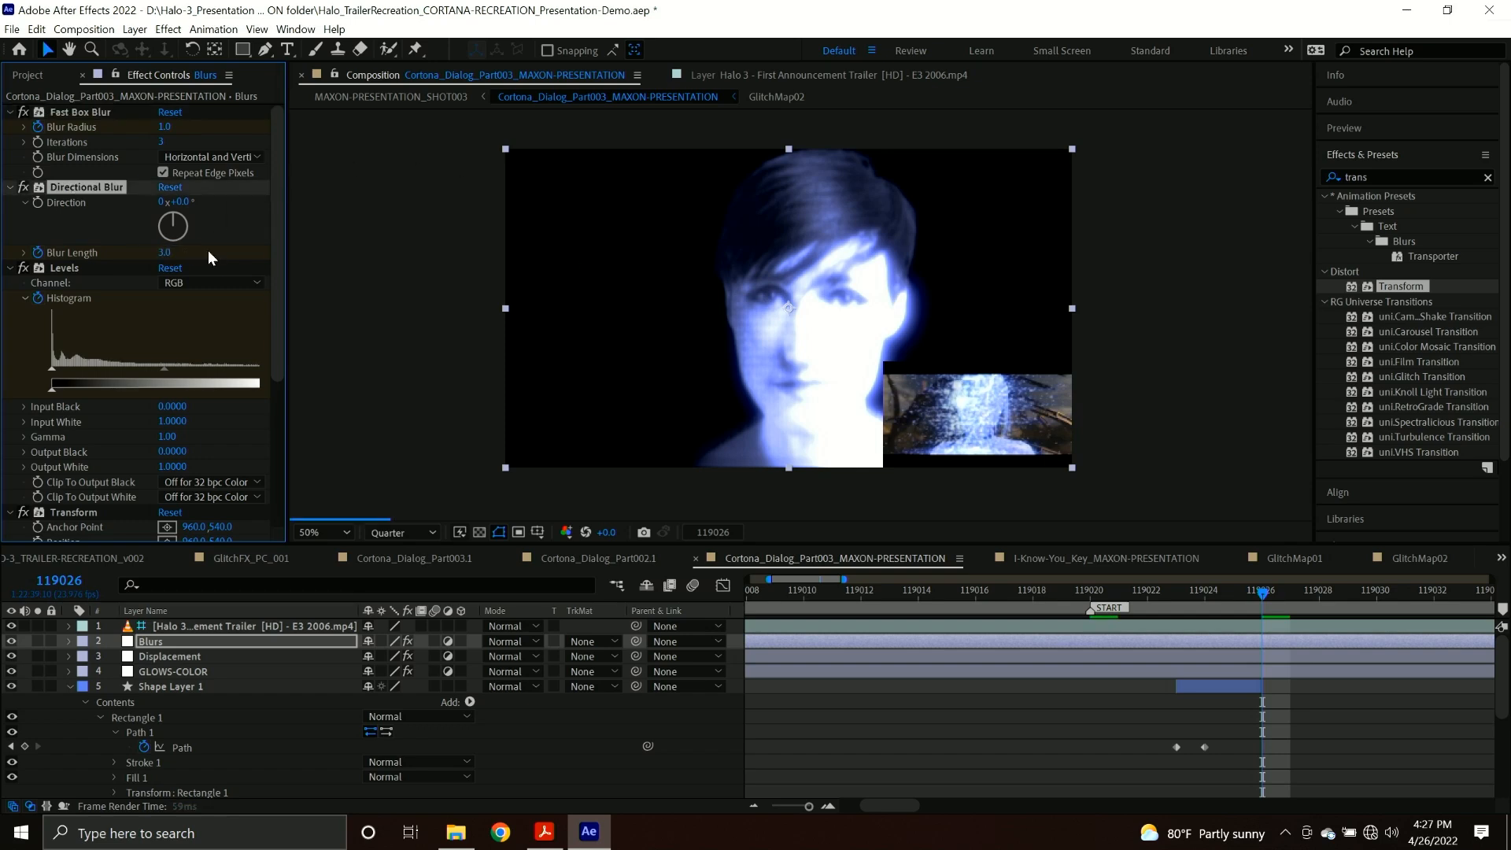
# Set Form's particle Size to 3 and Particles in X to 192 at frame 119026.
pyautogui.scroll(-4, 110, 390)
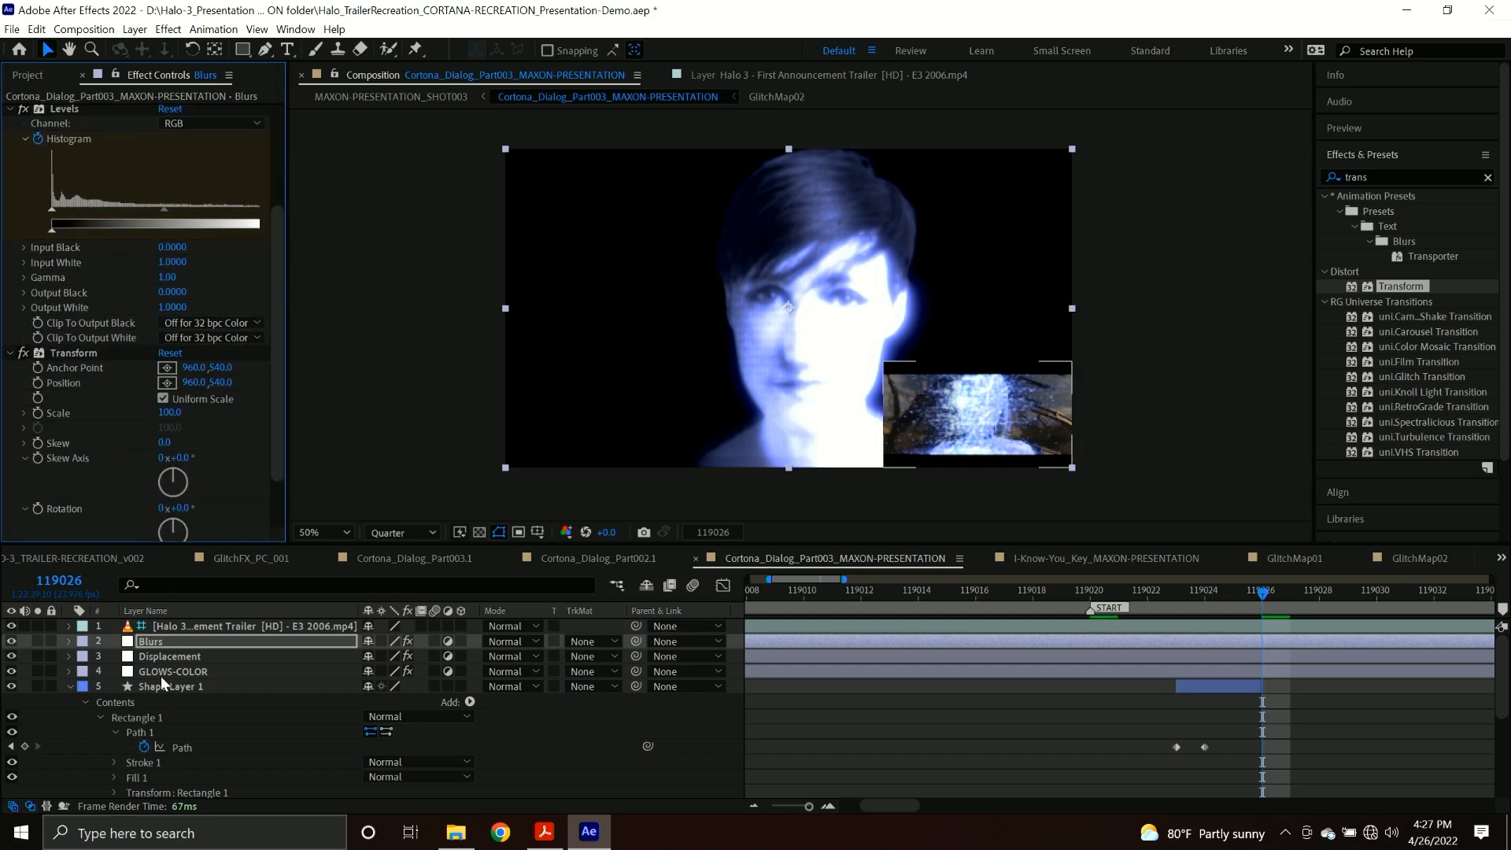
pyautogui.scroll(-2, 164, 684)
pyautogui.scroll(-2, 167, 699)
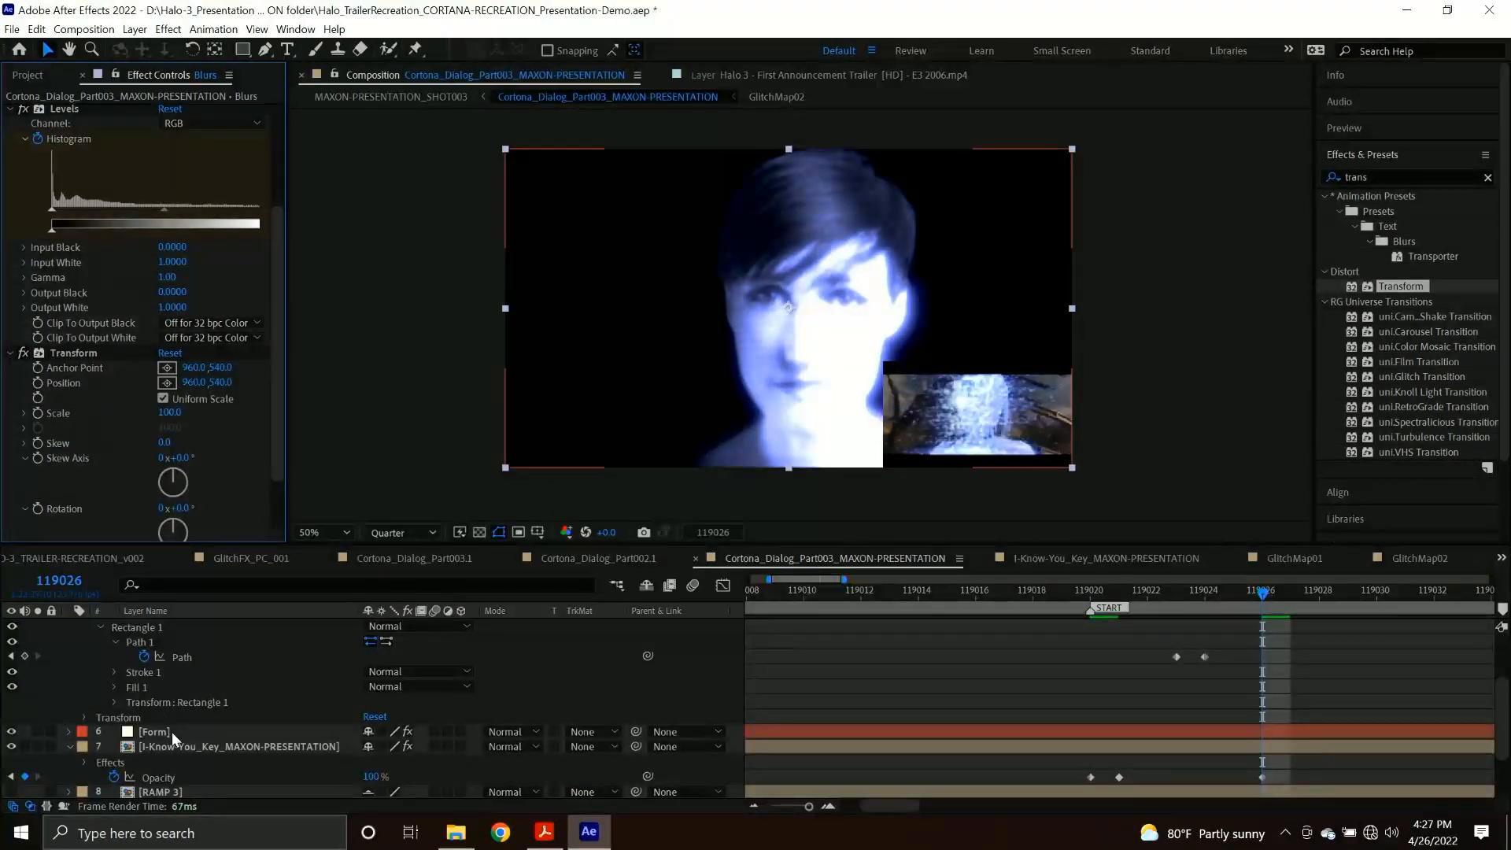
pyautogui.click(172, 732)
pyautogui.scroll(-4, 125, 365)
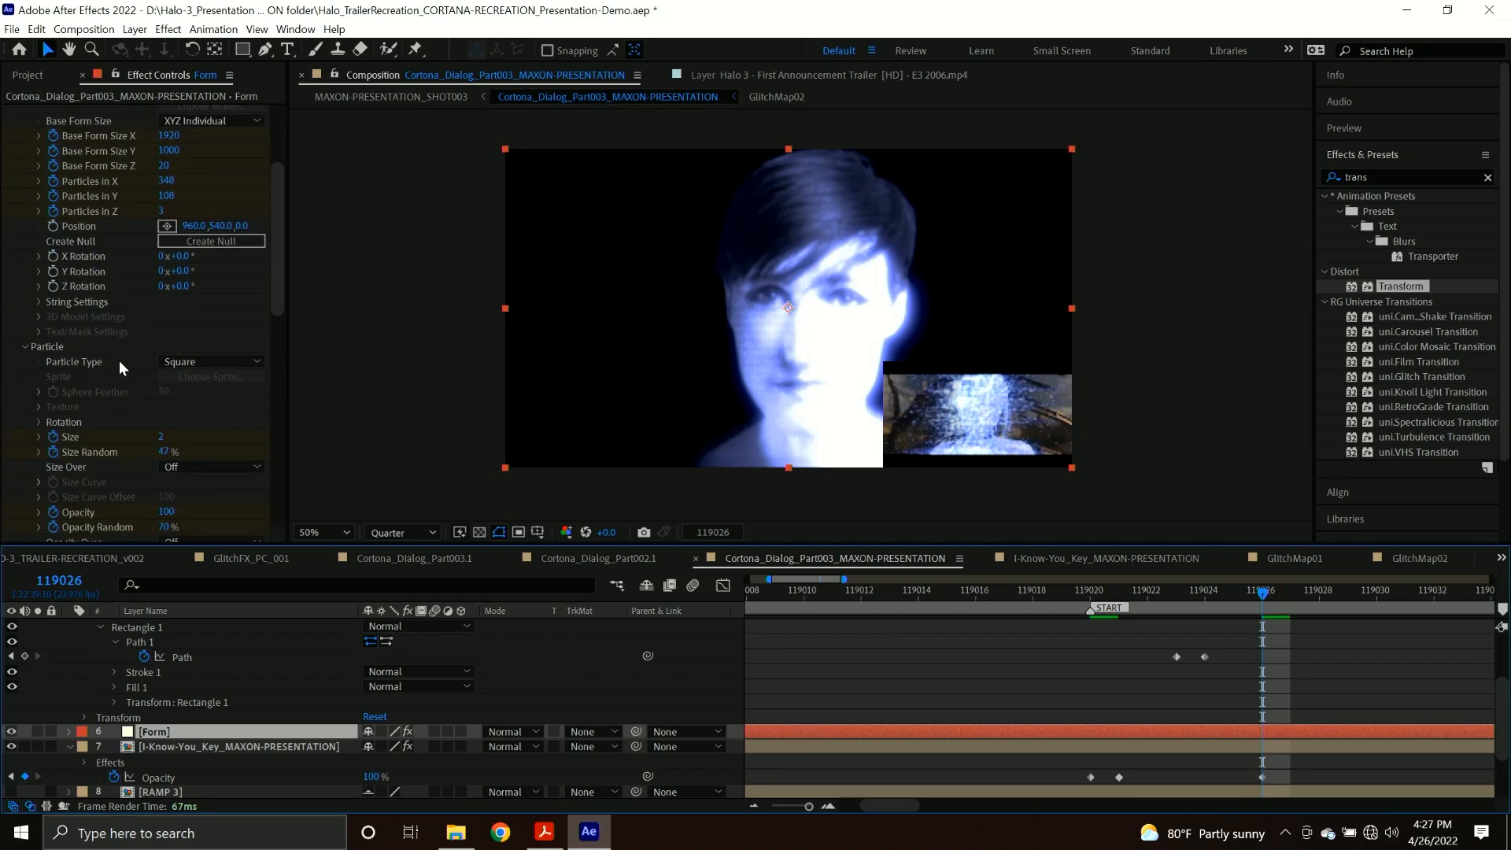
pyautogui.moveTo(160, 437); pyautogui.dragTo(171, 435)
pyautogui.scroll(1, 132, 363)
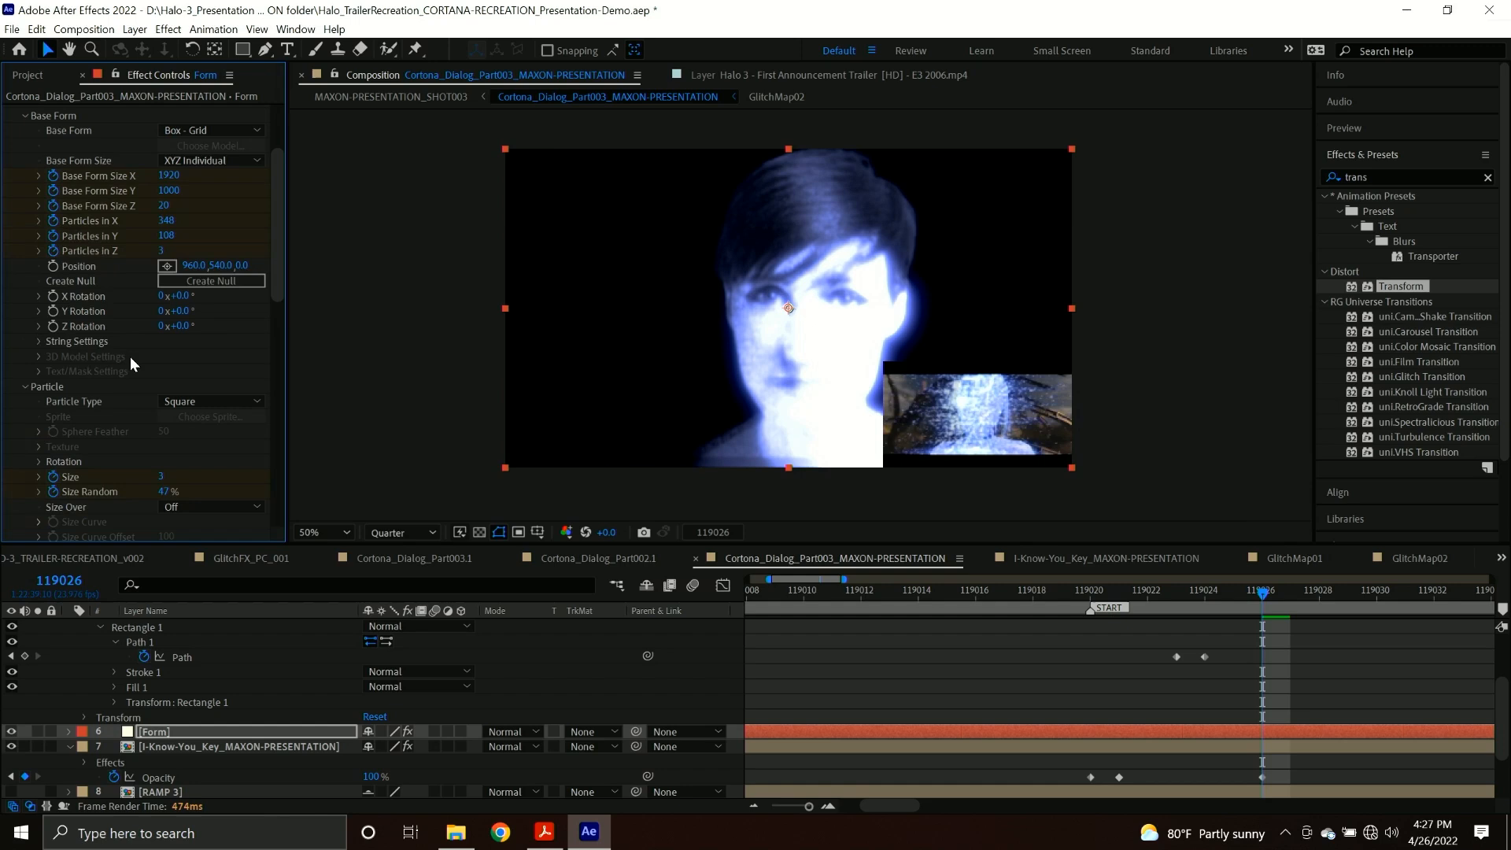
pyautogui.click(166, 223)
pyautogui.write('192')
pyautogui.press('Return')
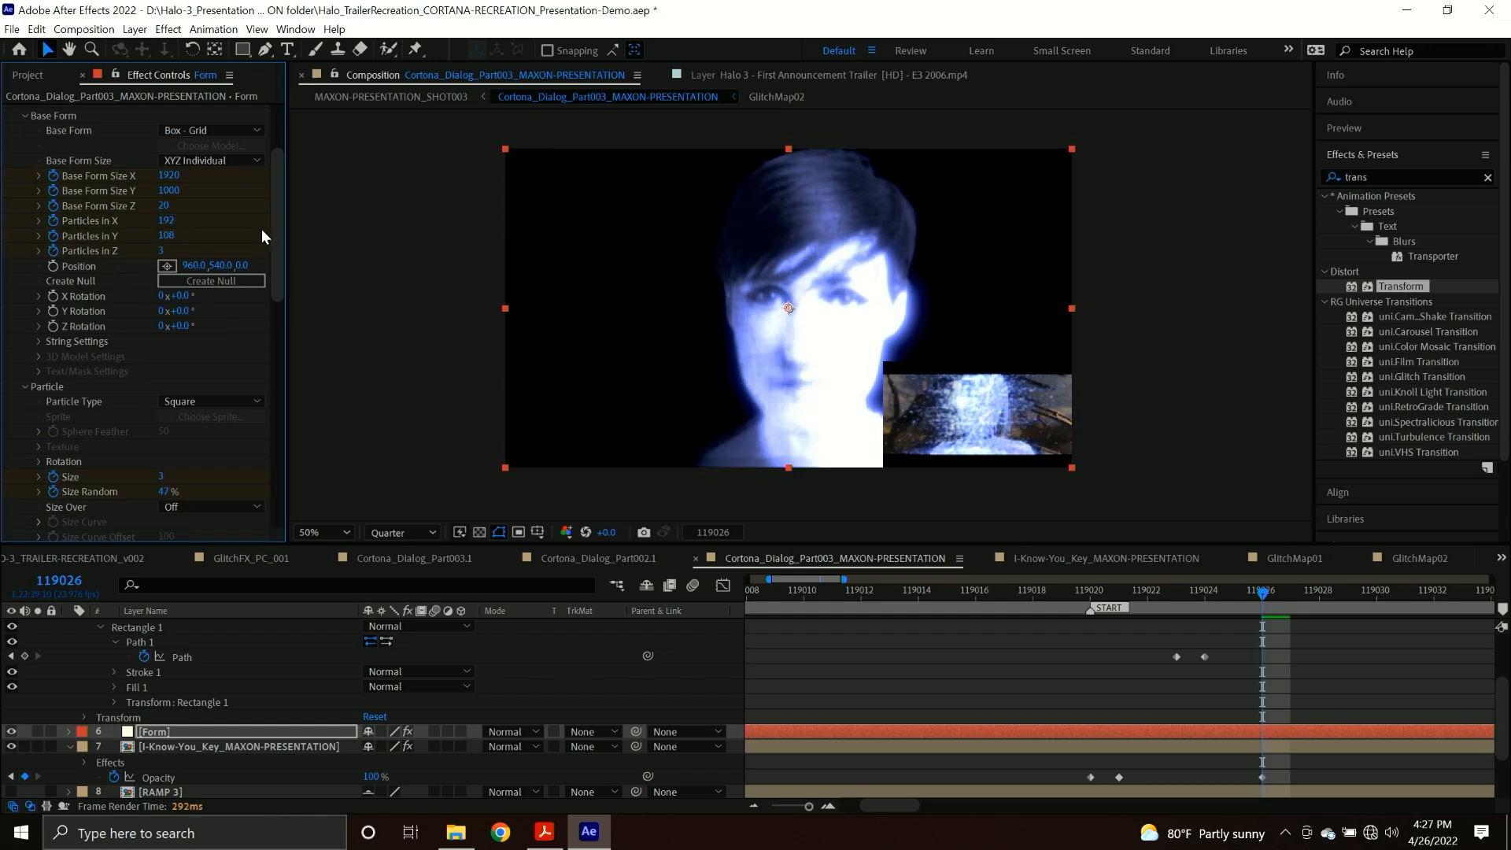
# Increase Form's dispersion at frame 119026 to scatter the particles widely around the face.
pyautogui.scroll(-10, 149, 417)
pyautogui.scroll(-1, 149, 418)
pyautogui.moveTo(161, 391); pyautogui.dragTo(535, 404)
pyautogui.scroll(5, 166, 361)
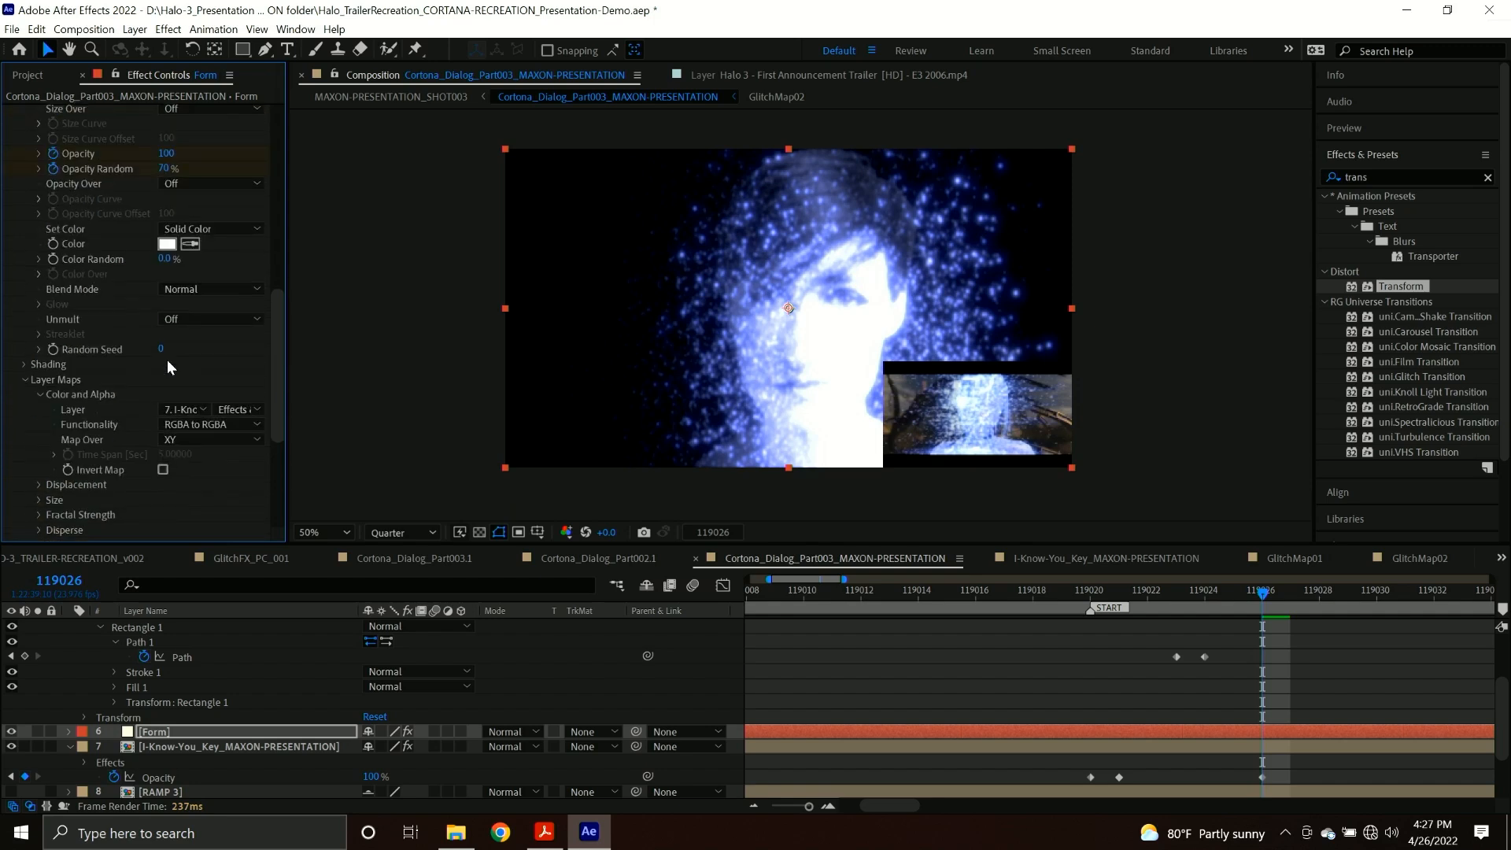
pyautogui.scroll(2, 167, 361)
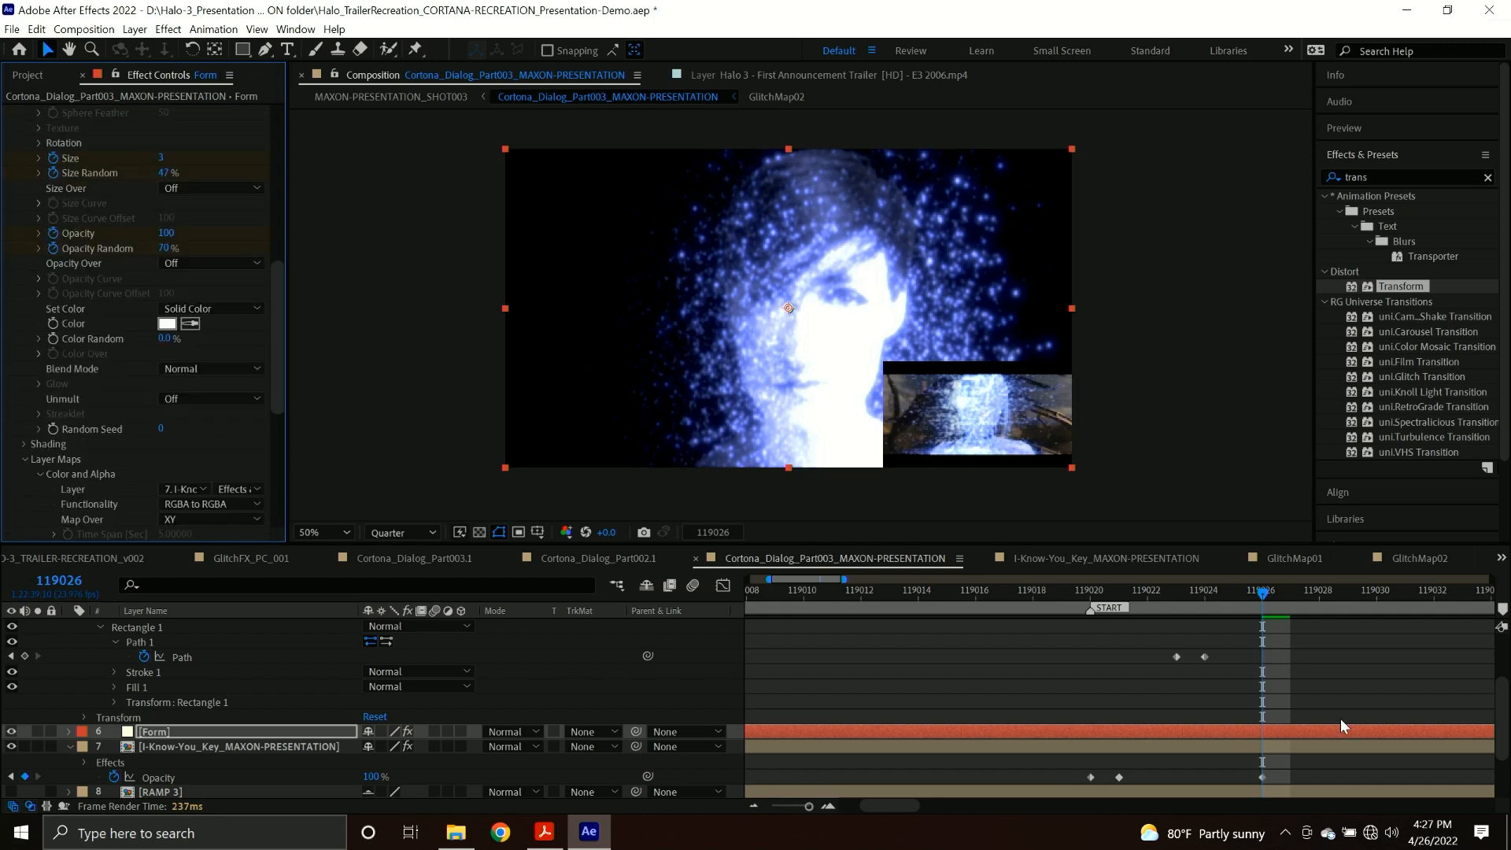
# On the Displacement layer at frame 119026, set Max Horizontal Displacement to 46 for Displacement Map and -56 for Displacement Map 2.
pyautogui.scroll(3, 1281, 696)
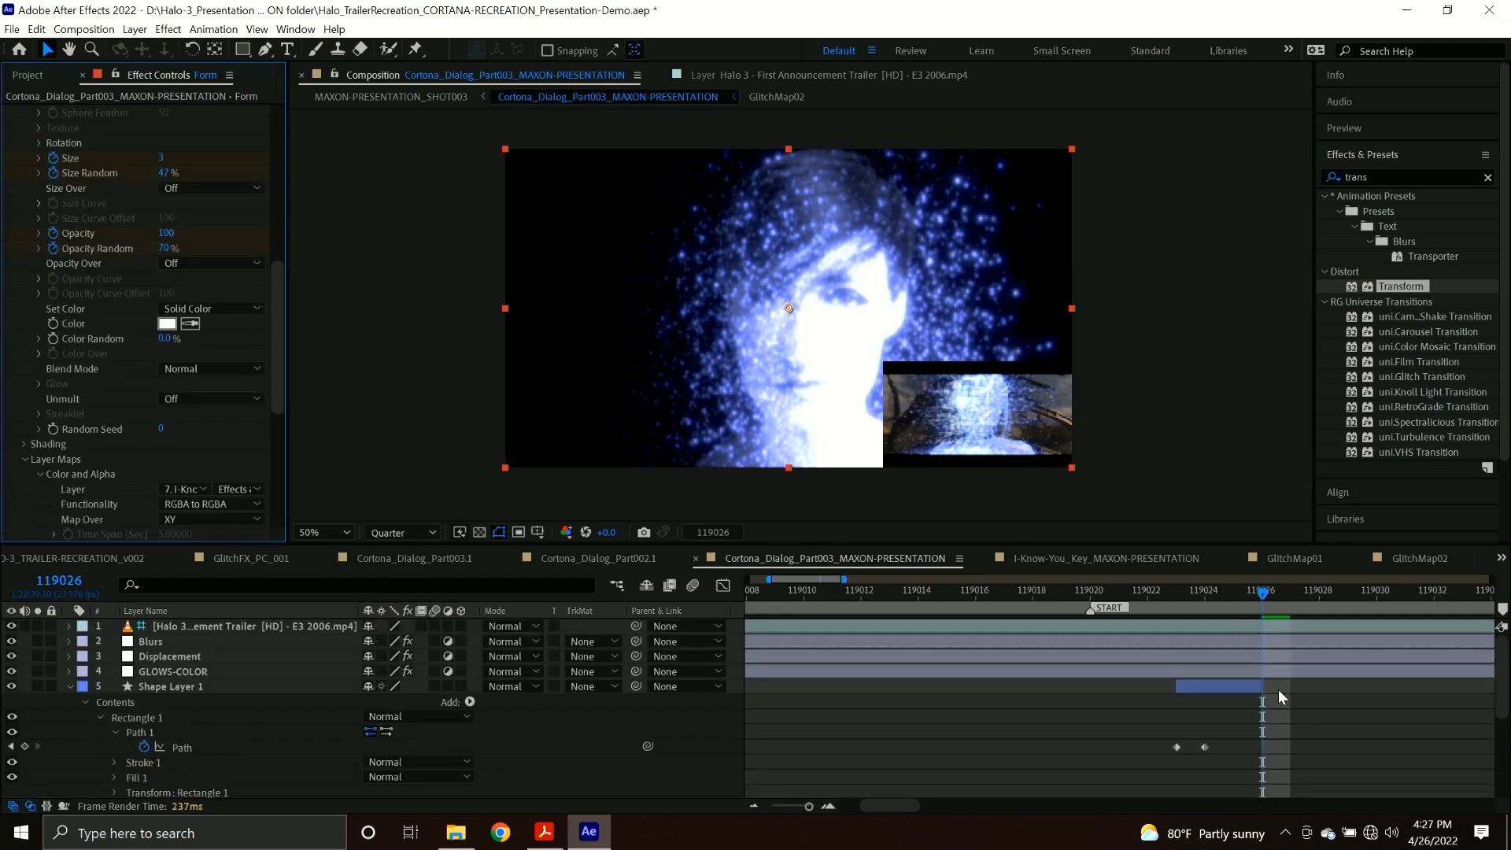
pyautogui.click(172, 654)
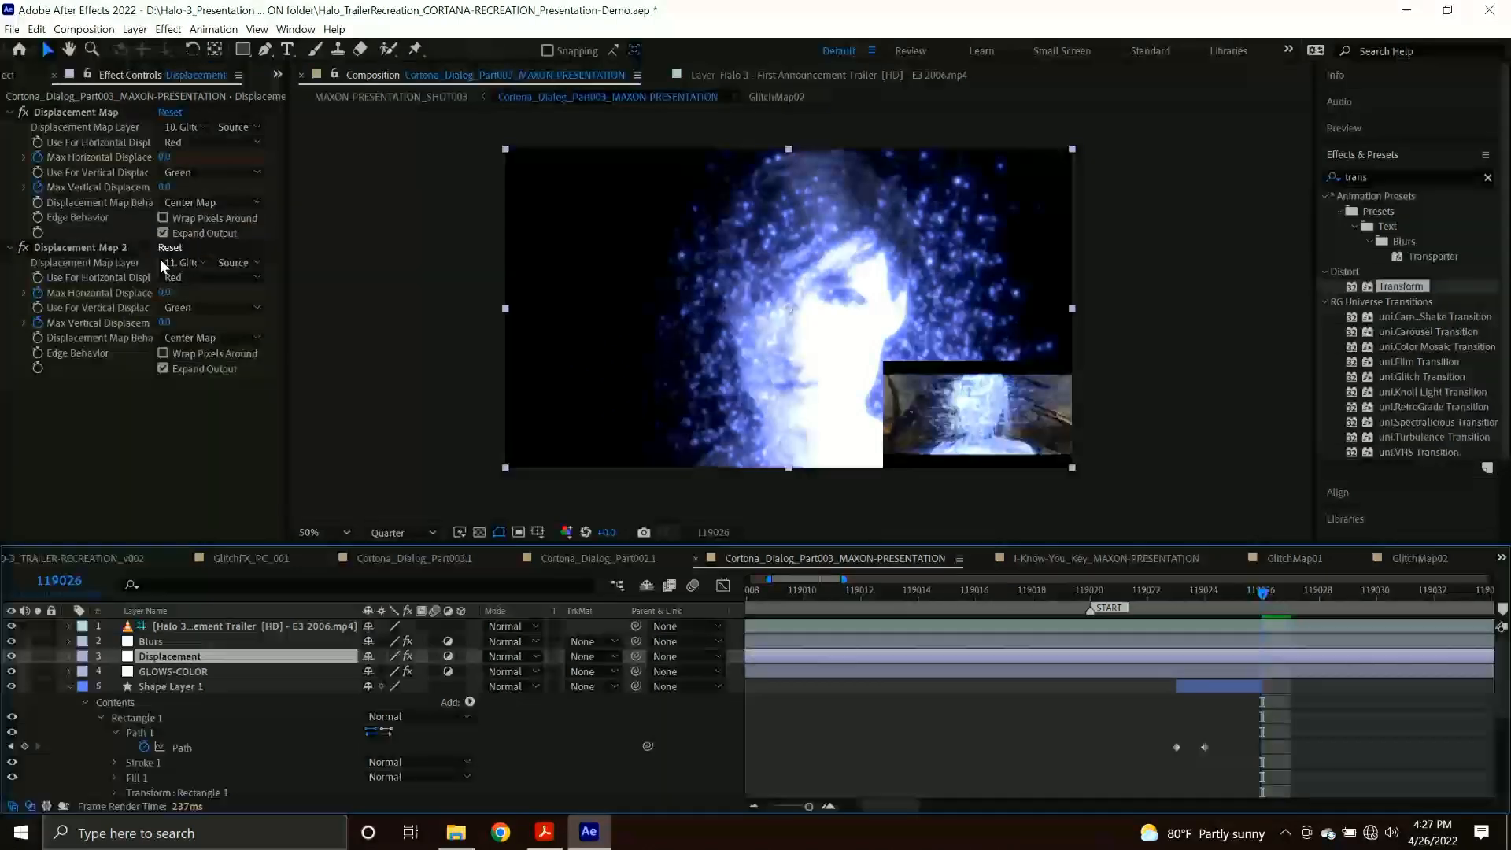
pyautogui.moveTo(163, 291); pyautogui.dragTo(181, 292)
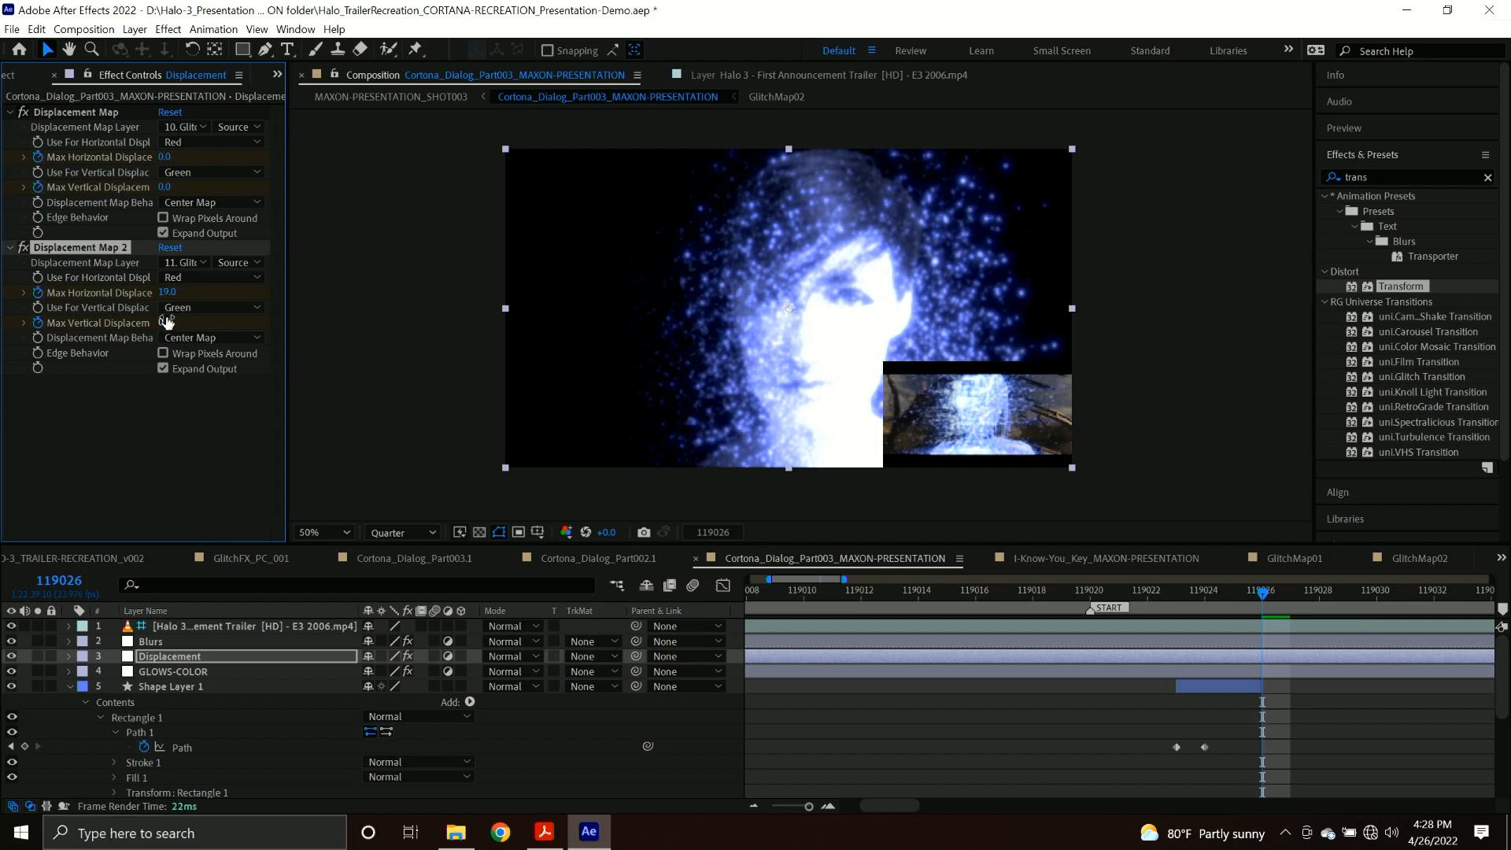
pyautogui.hotkey('ctrl', 'z')
pyautogui.moveTo(164, 156); pyautogui.dragTo(213, 156)
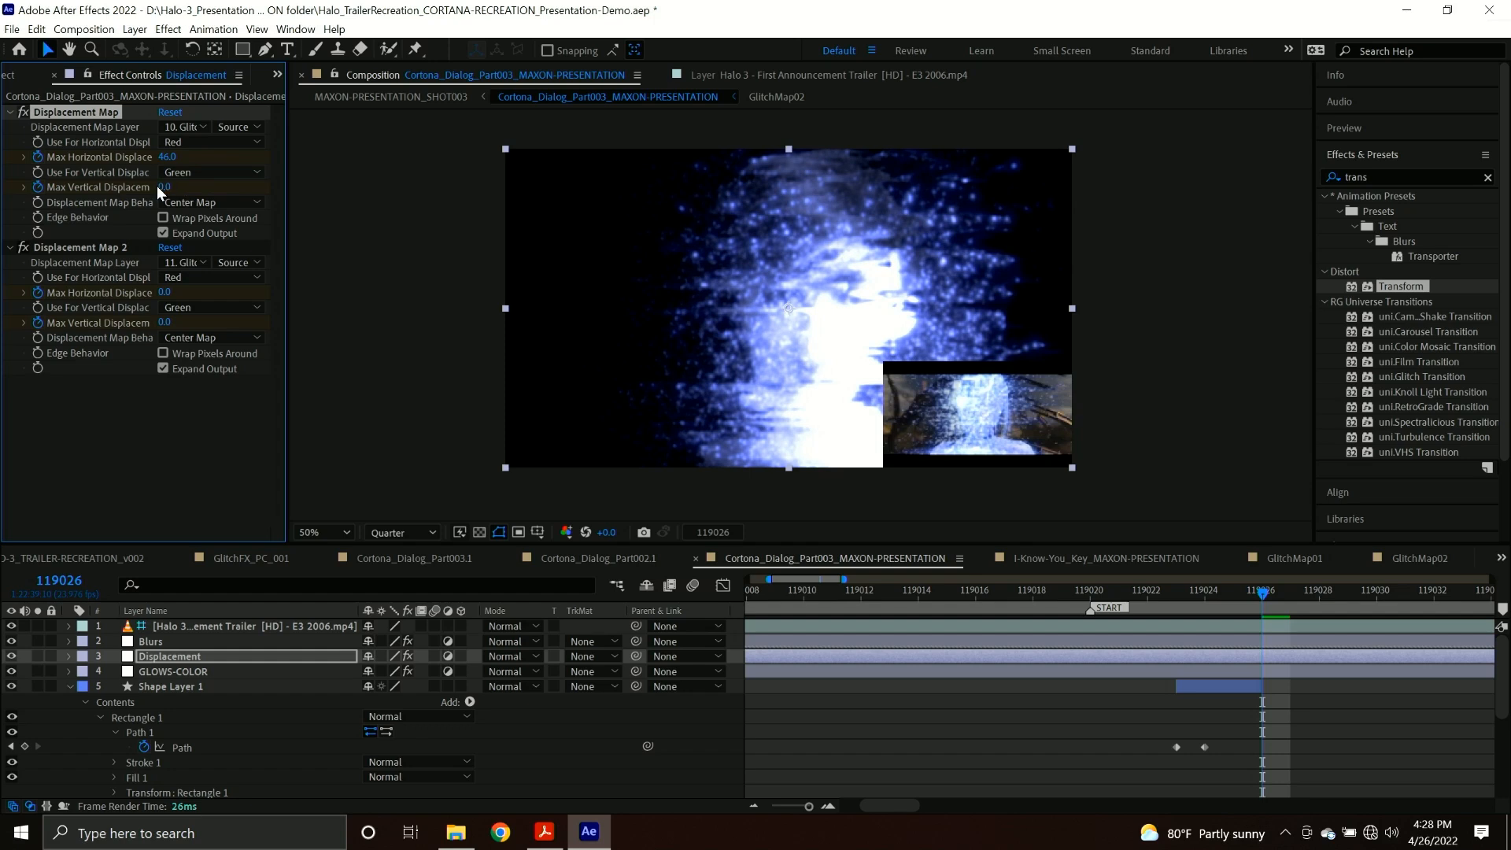
pyautogui.moveTo(167, 293)
pyautogui.mouseDown()
pyautogui.moveTo(114, 292)
pyautogui.moveTo(169, 293)
pyautogui.mouseUp()
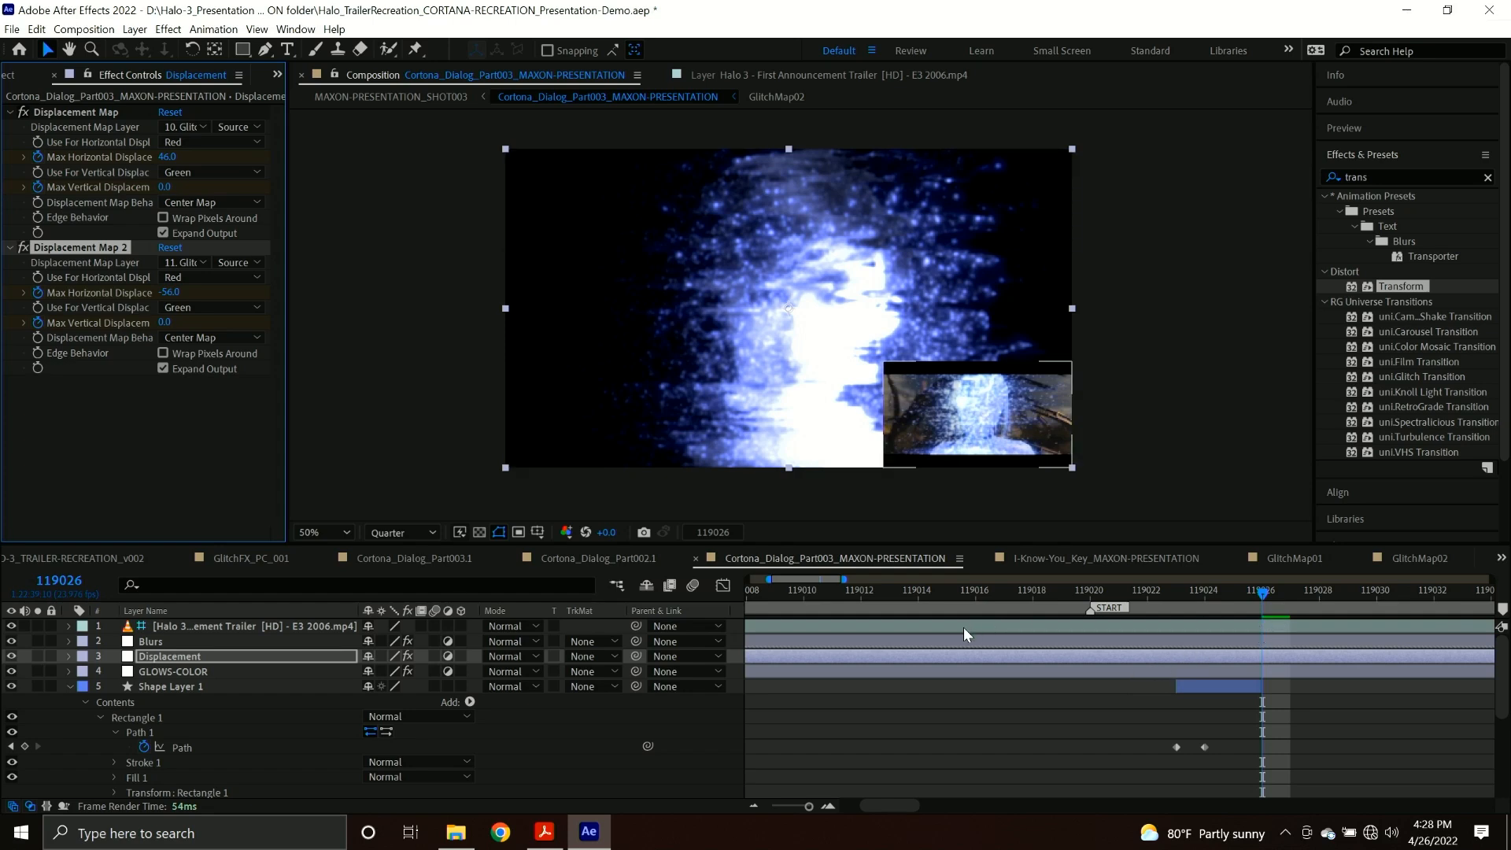
pyautogui.moveTo(1252, 602); pyautogui.dragTo(1267, 605)
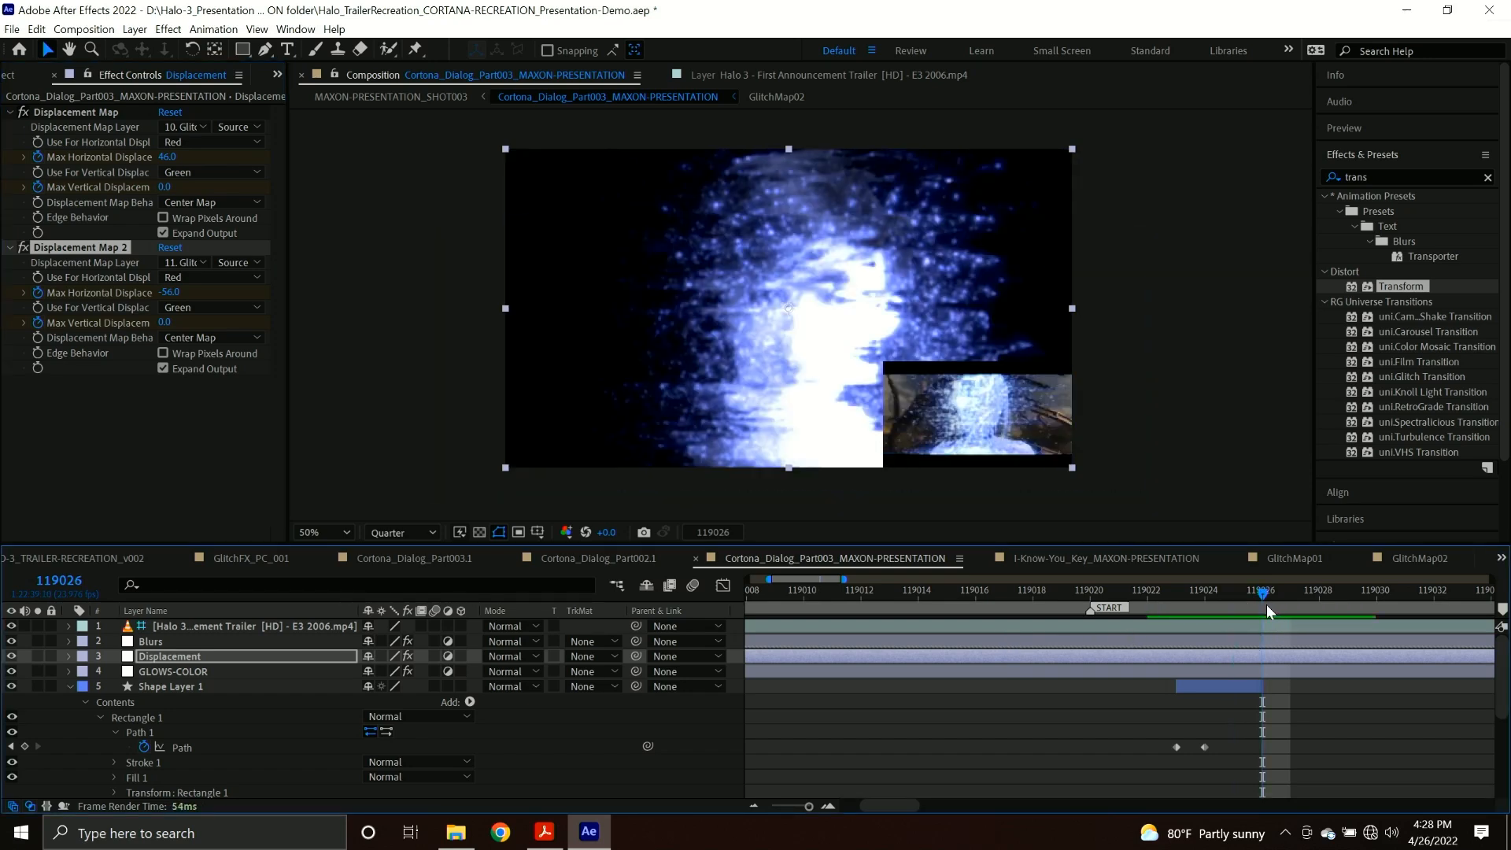
# Show the Cortona_Dialog_Part003_MAXON-PRESENTATION layer over the Master Chief footage in the MAXON-PRESENTATION_SHOT003 composition.
pyautogui.click(429, 97)
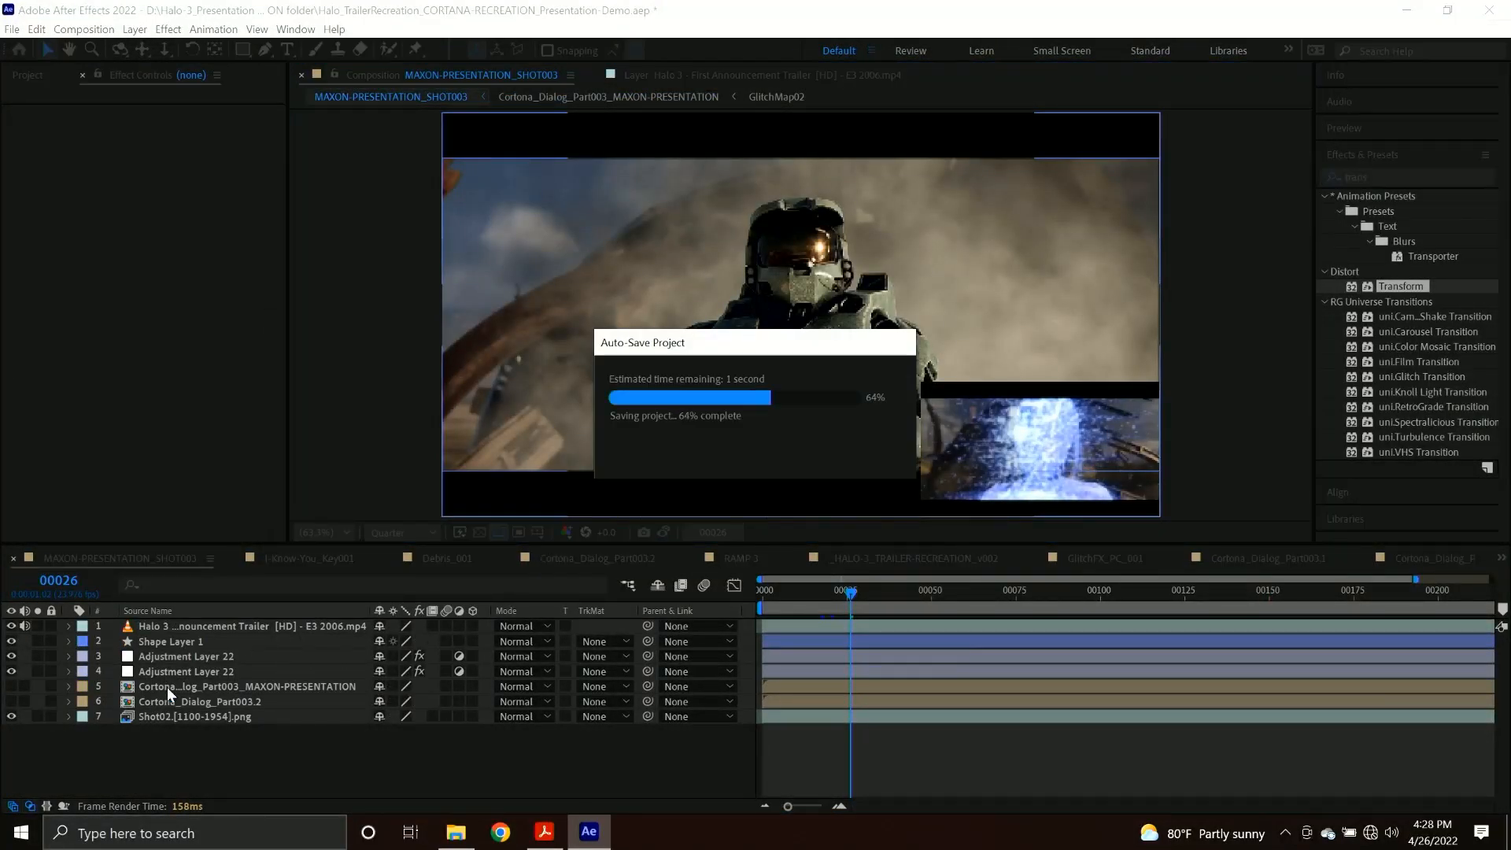
pyautogui.click(200, 718)
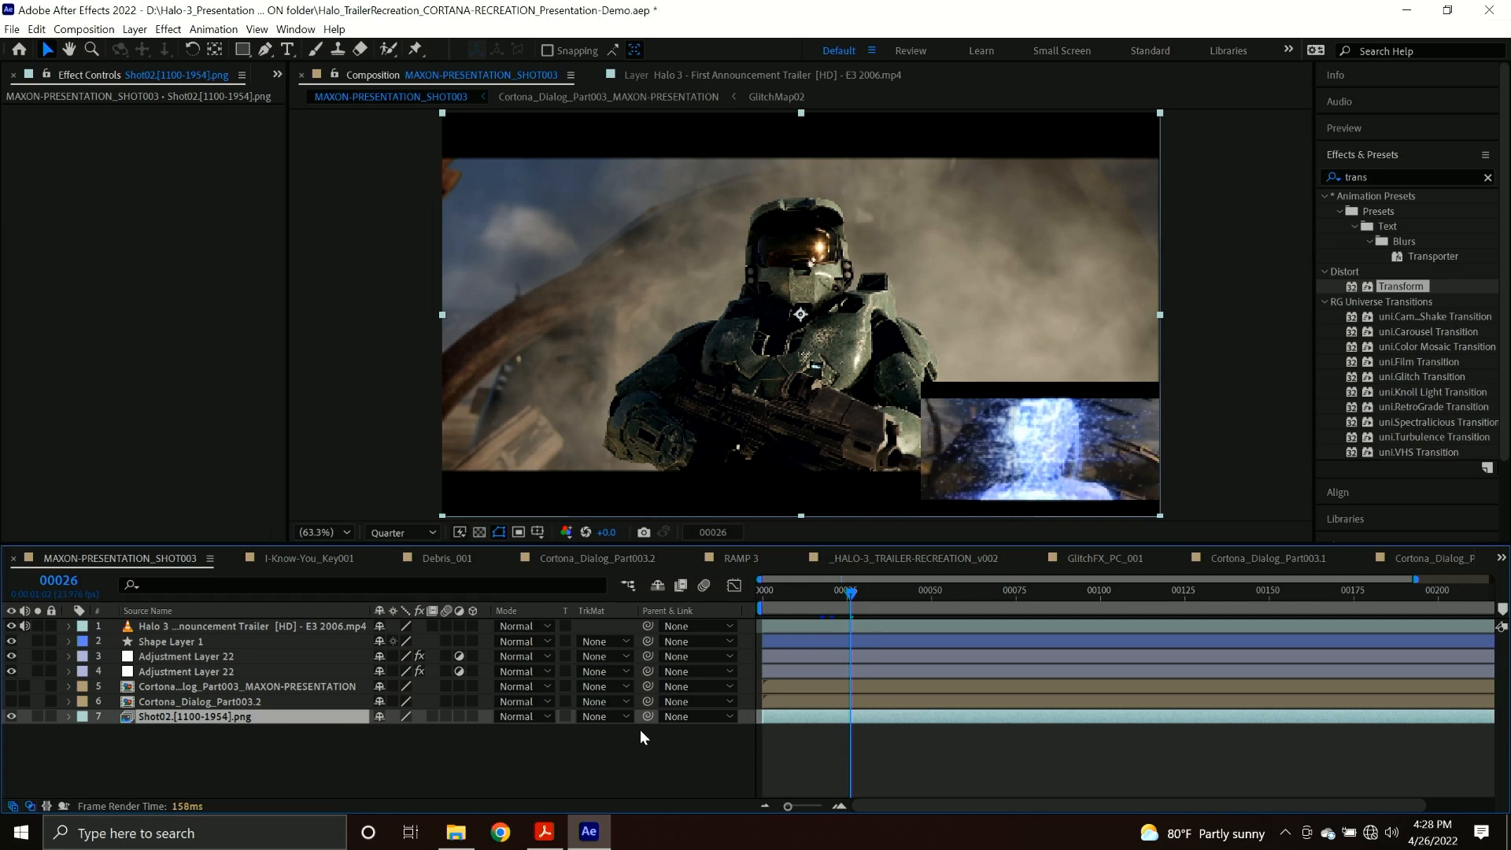
pyautogui.click(222, 701)
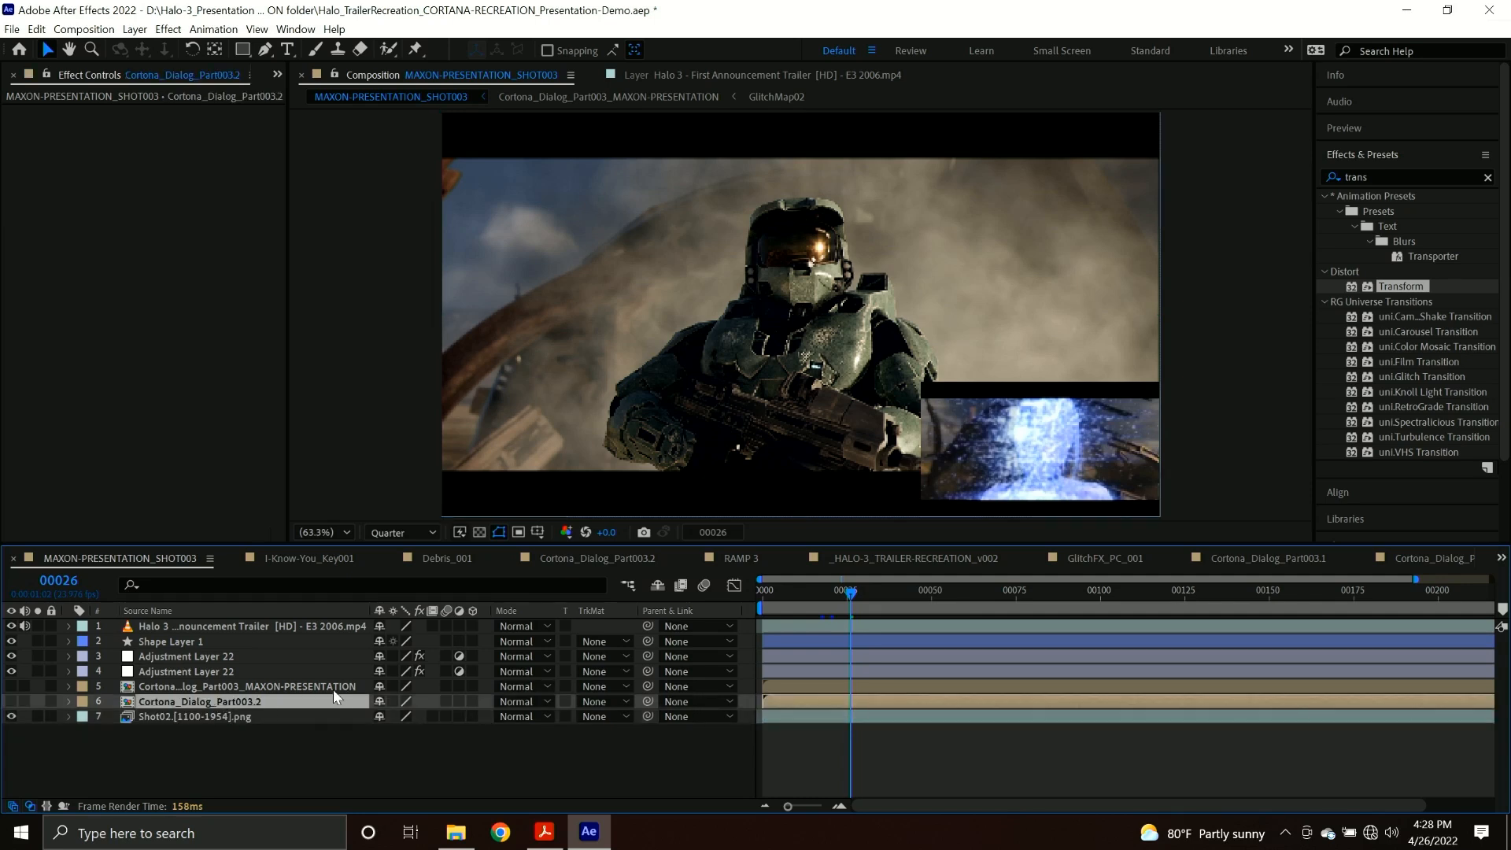
pyautogui.click(193, 687)
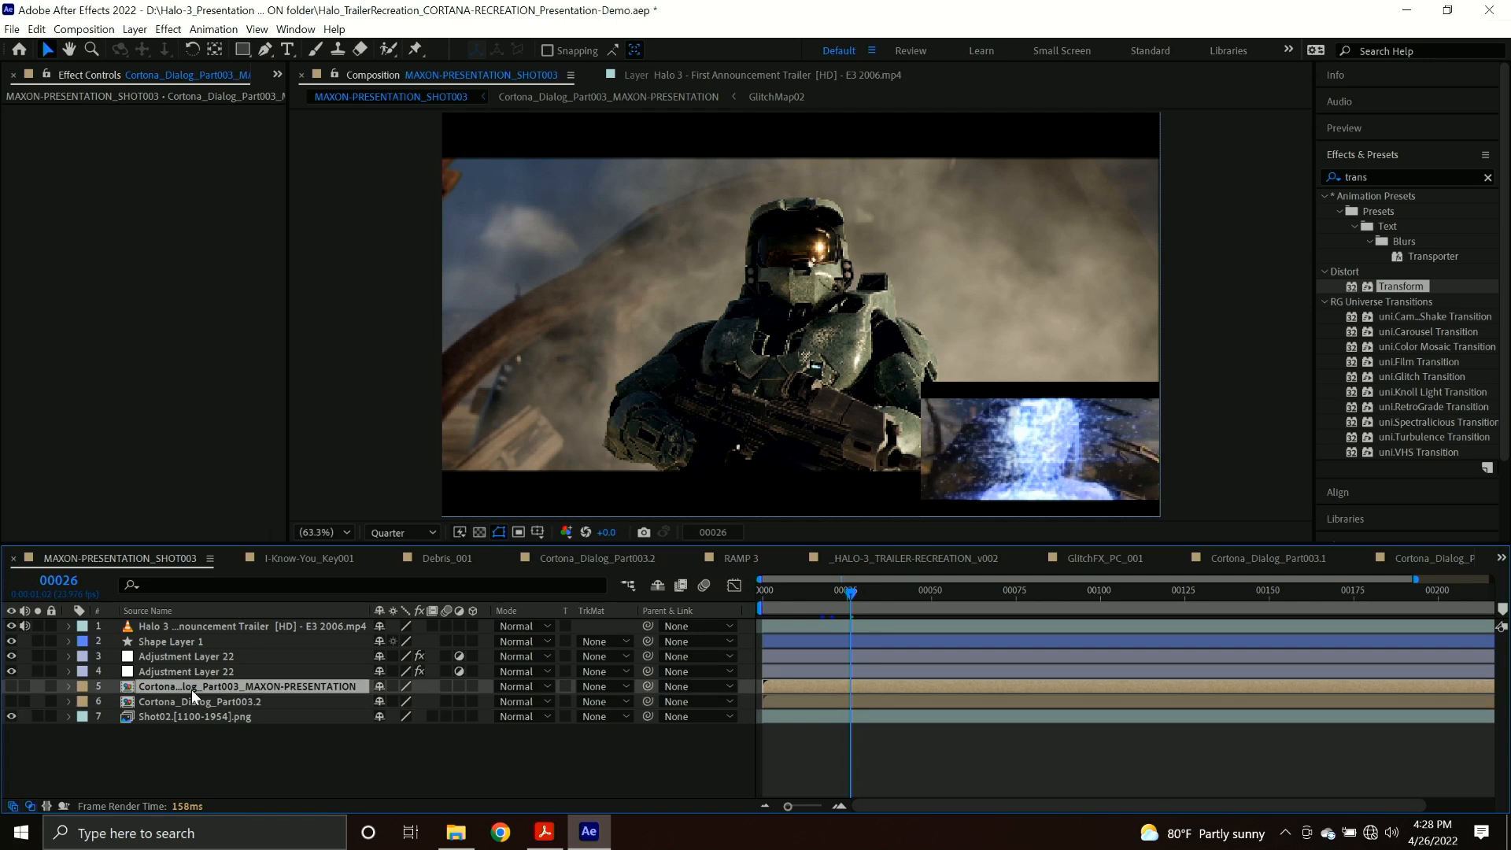
pyautogui.click(11, 687)
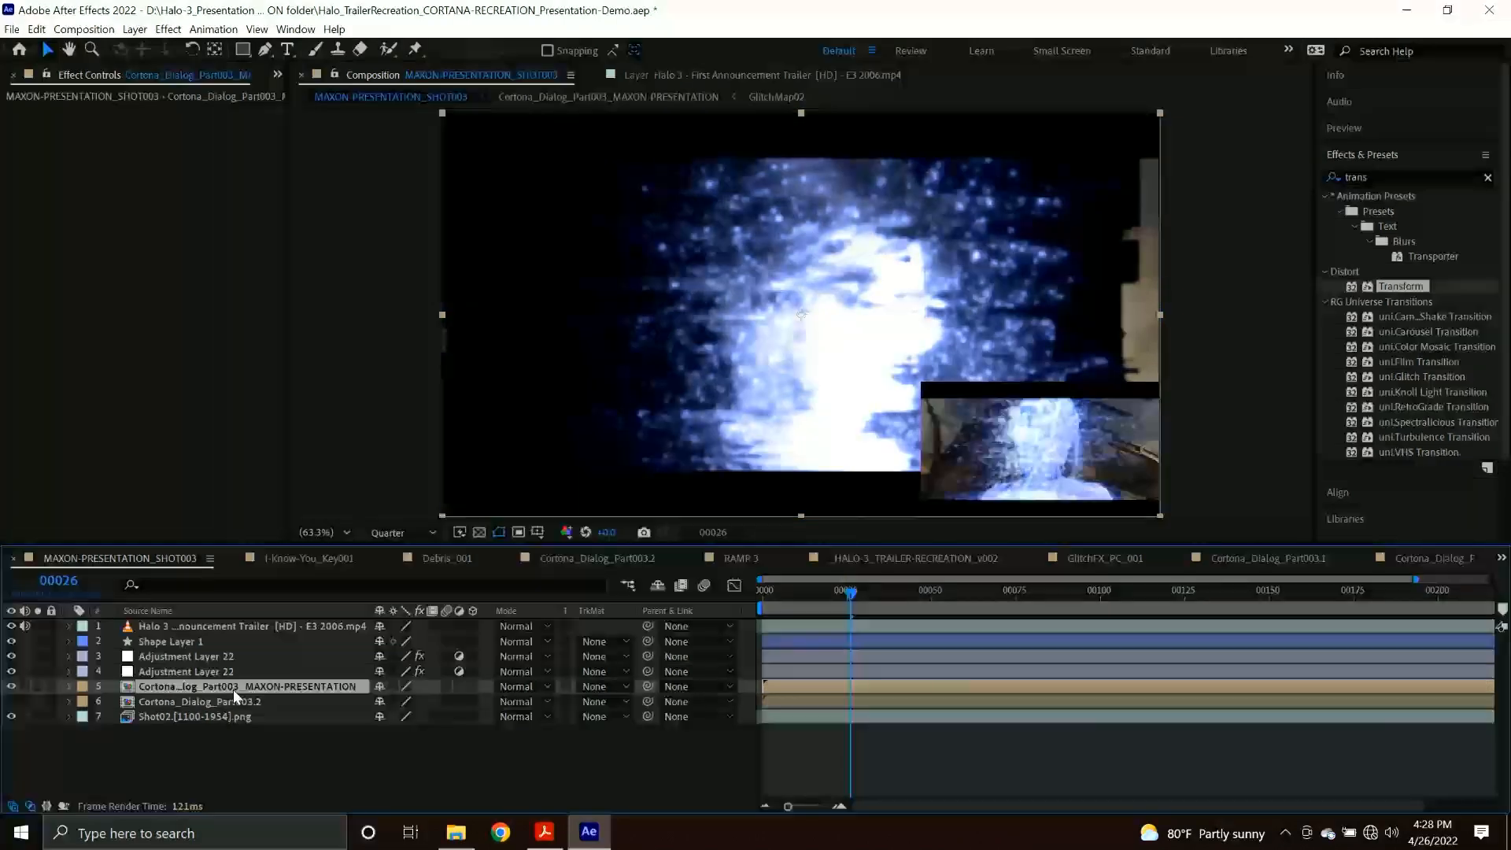
# In the Cortona_Dialog_Part003_MAXON-PRESENTATION composition, set Optical Glow's Alpha Channel on the GLOWS-COLOR layer to Extend (Unmult).
pyautogui.doubleClick(342, 686)
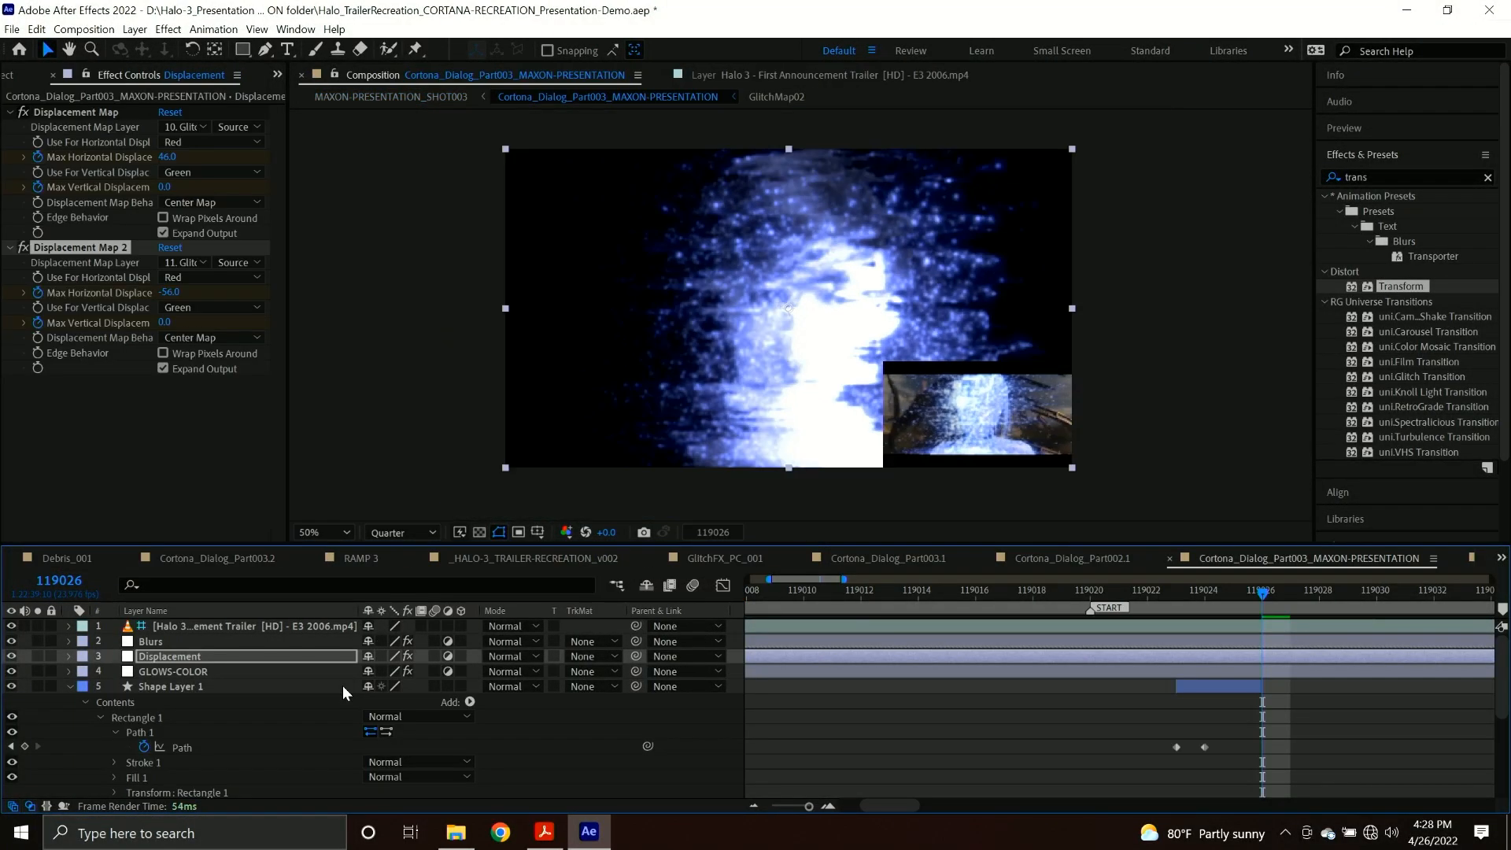
pyautogui.click(68, 686)
pyautogui.click(167, 673)
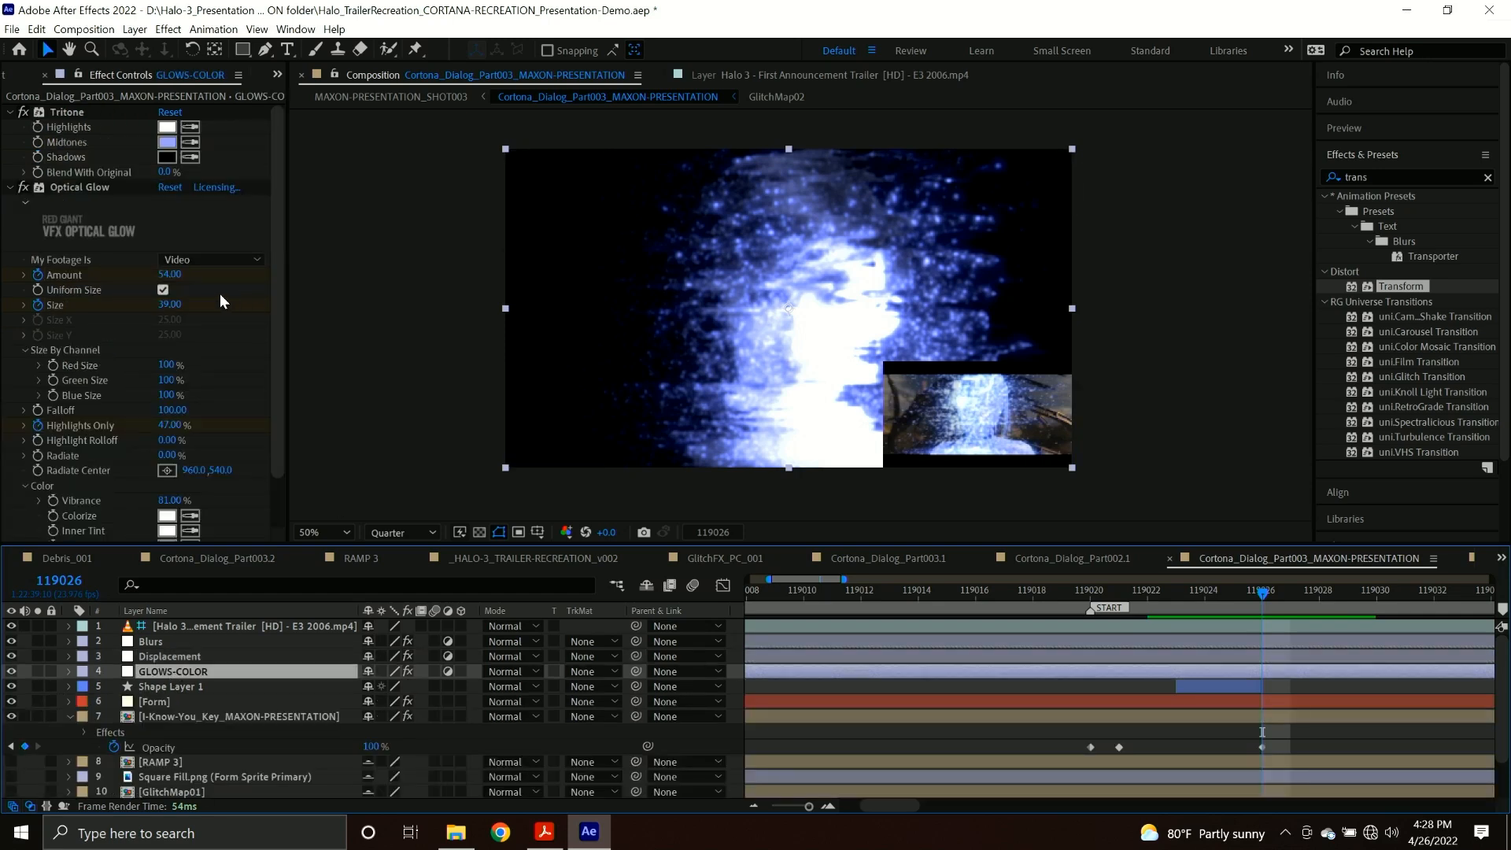
pyautogui.scroll(-3, 93, 398)
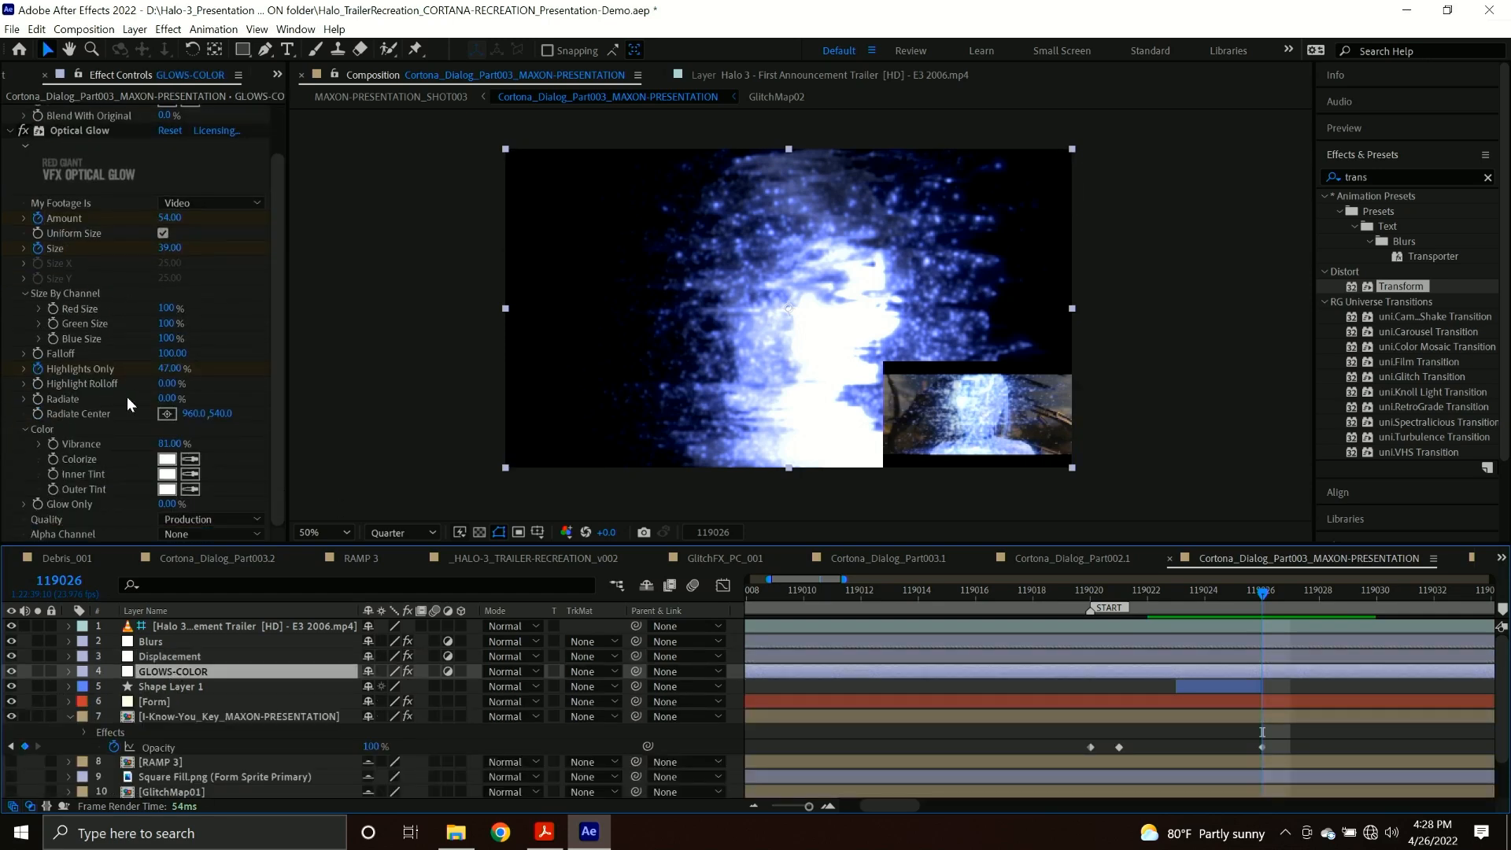
pyautogui.click(174, 532)
pyautogui.click(215, 586)
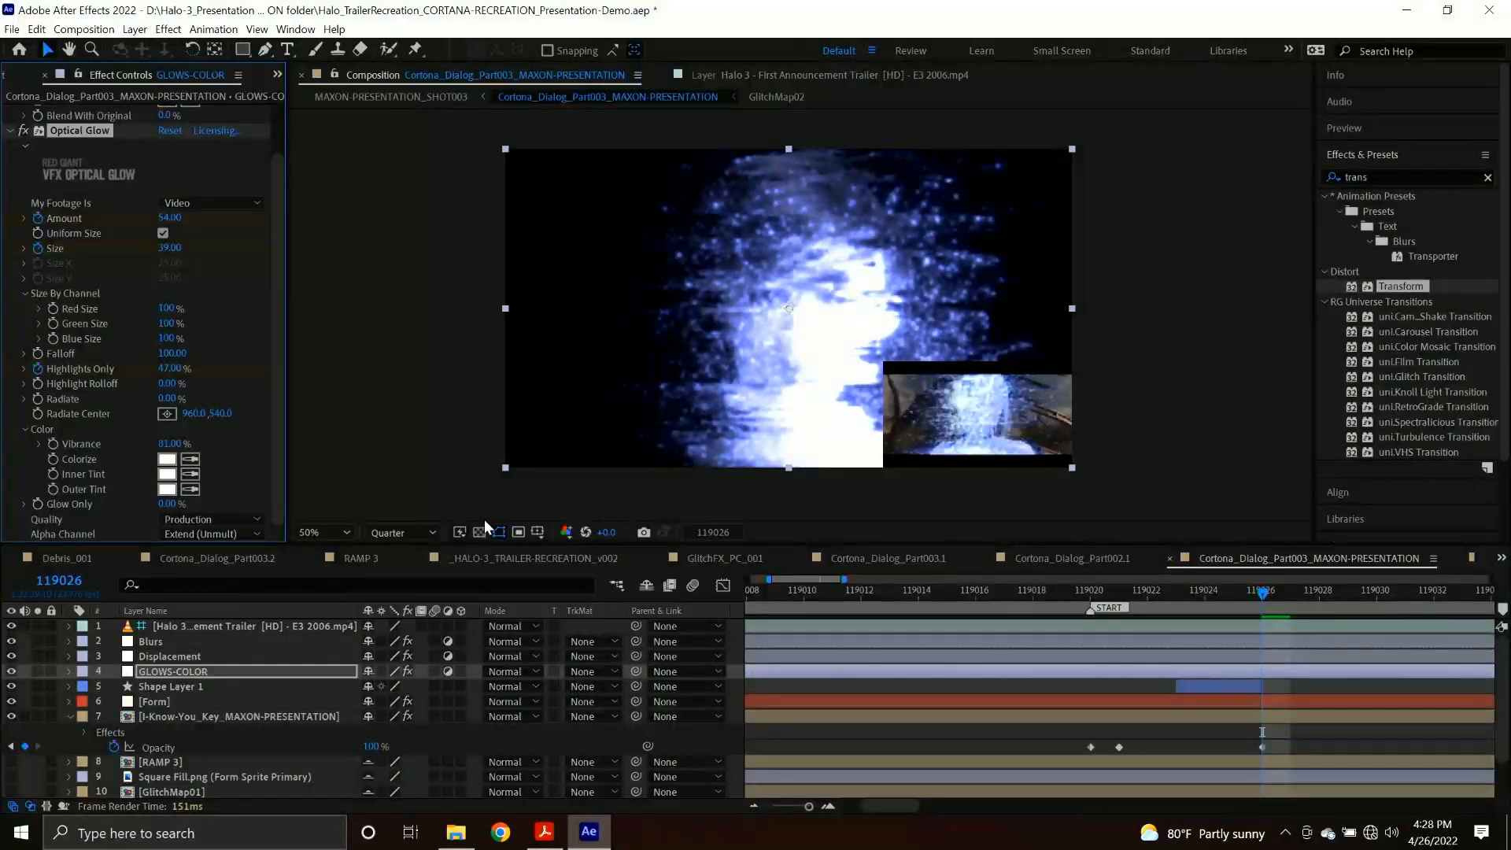
# Check the dialog composition against the transparency grid and return to the MAXON-PRESENTATION_SHOT003 composition.
pyautogui.click(478, 532)
pyautogui.click(478, 532)
pyautogui.click(479, 532)
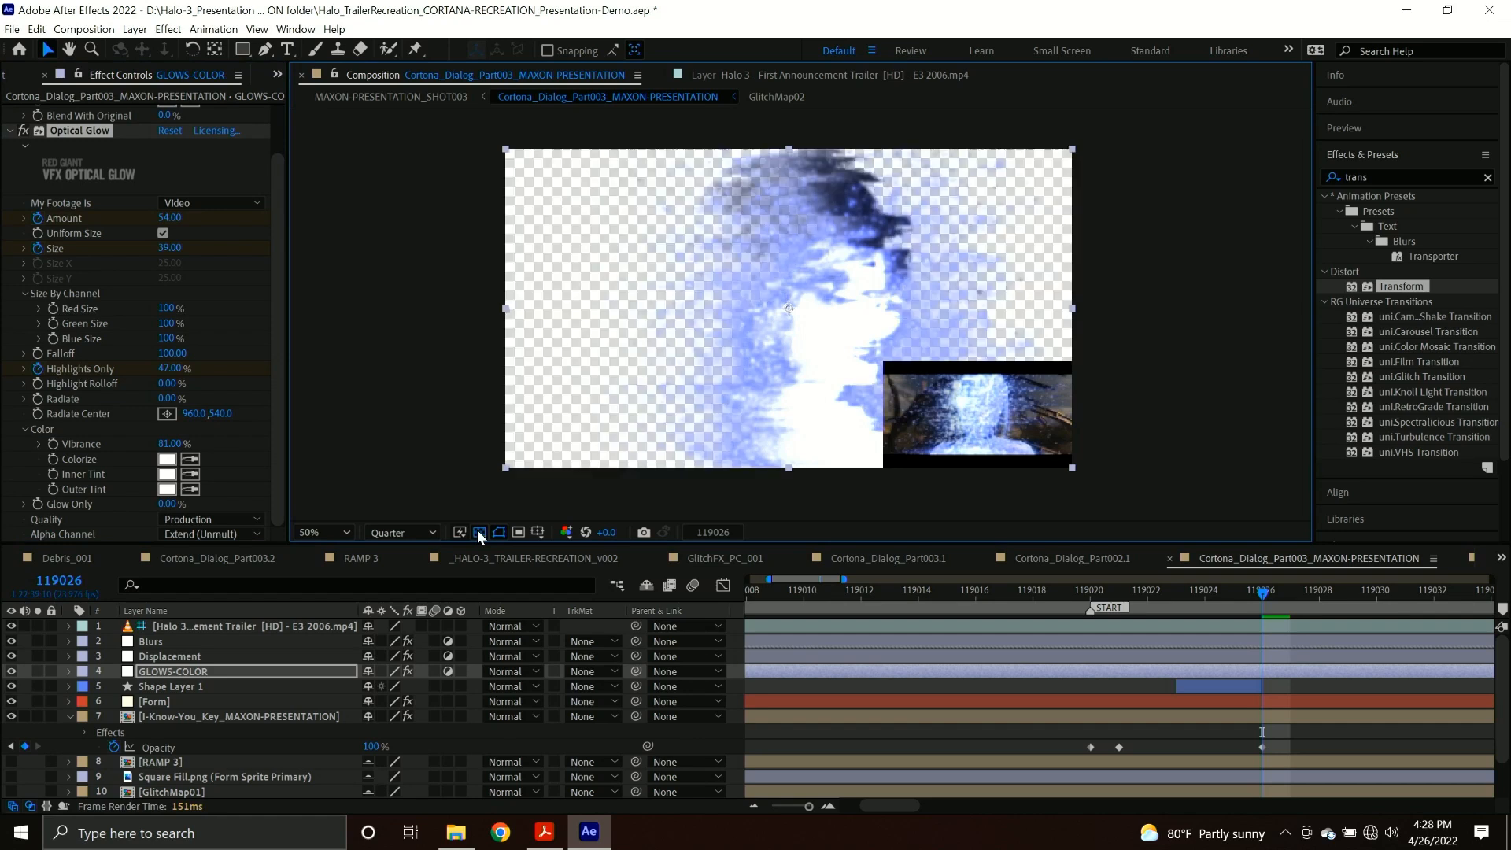
pyautogui.click(423, 98)
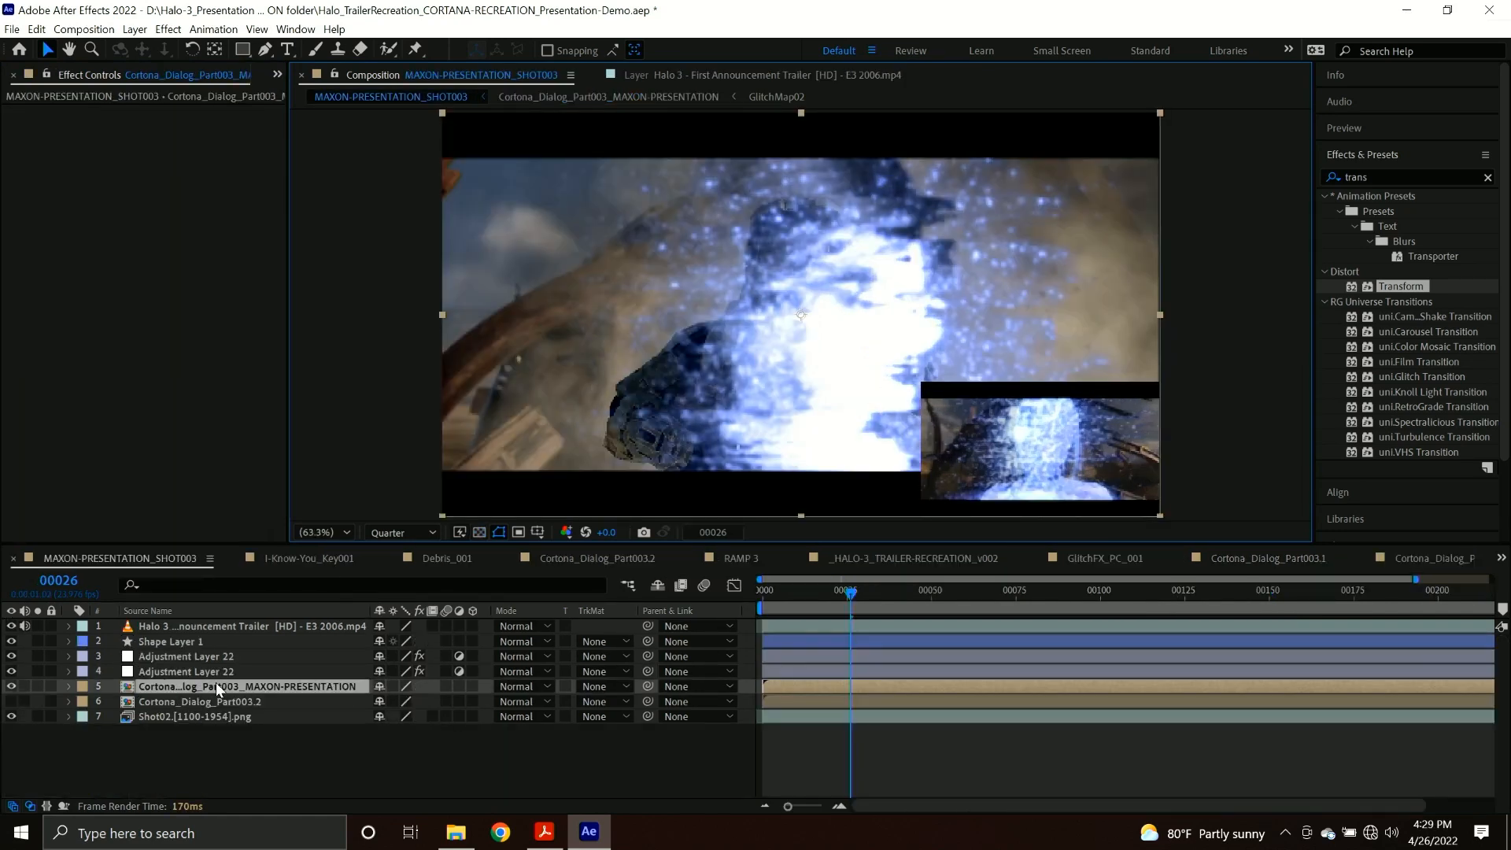
# Hide the Cortona_Dialog_Part003_MAXON-PRESENTATION layer and show the Cortona_Dialog_Part003.2 layer in its place.
pyautogui.click(11, 687)
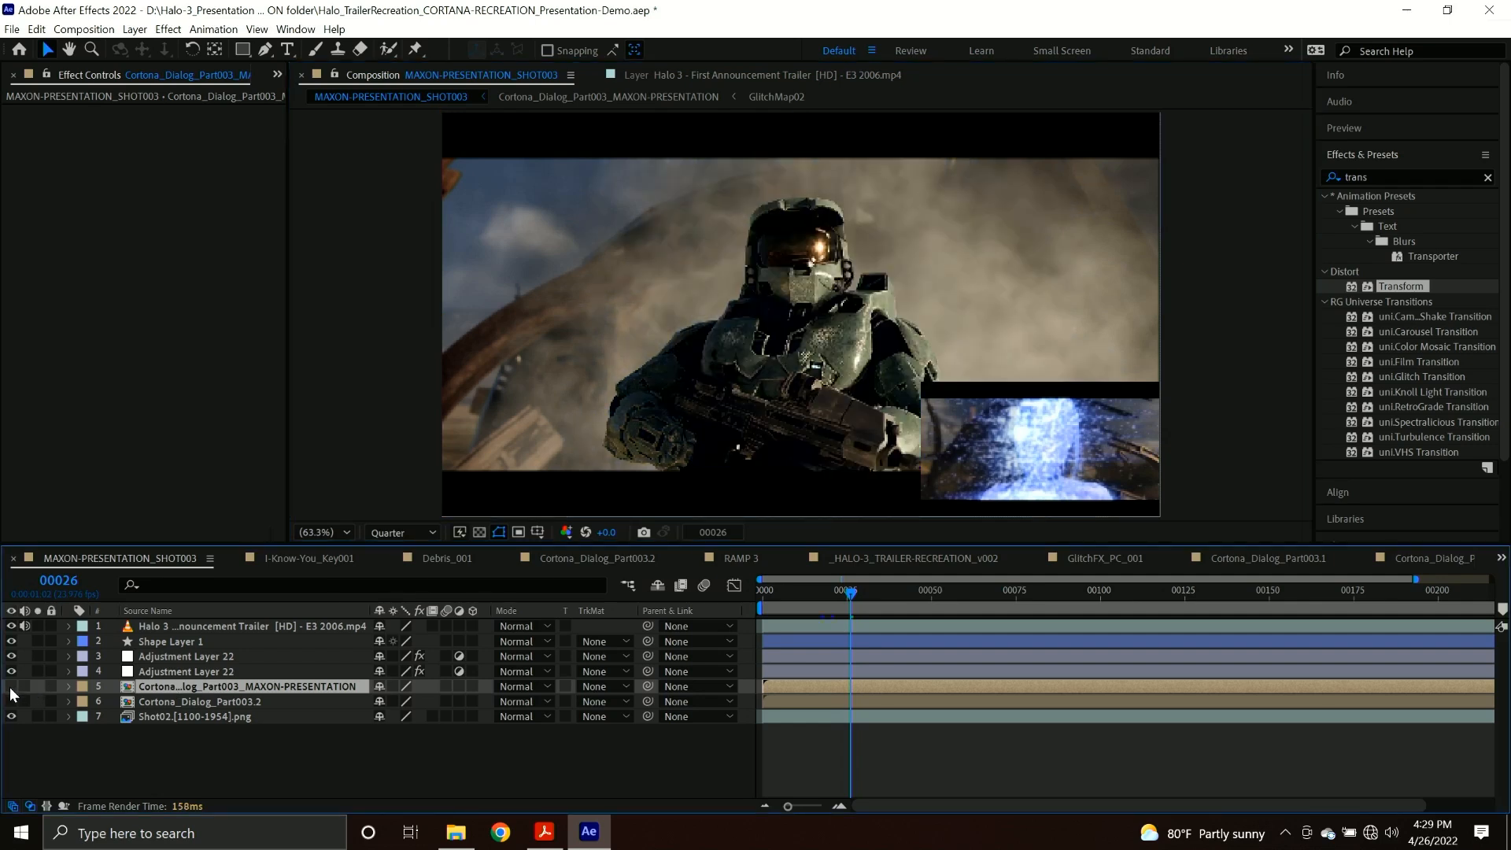
pyautogui.click(12, 701)
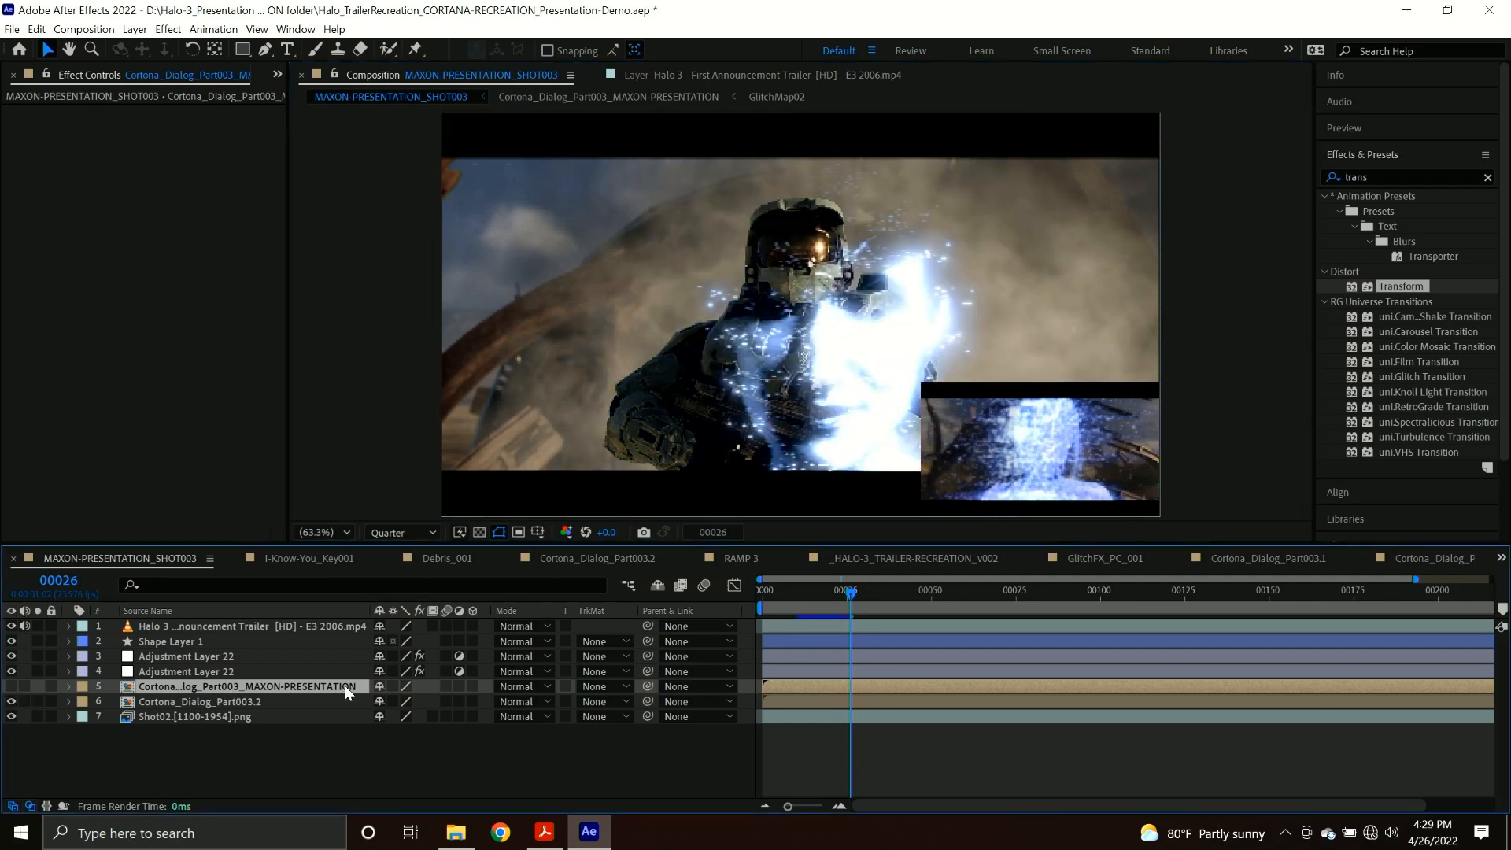
pyautogui.click(291, 699)
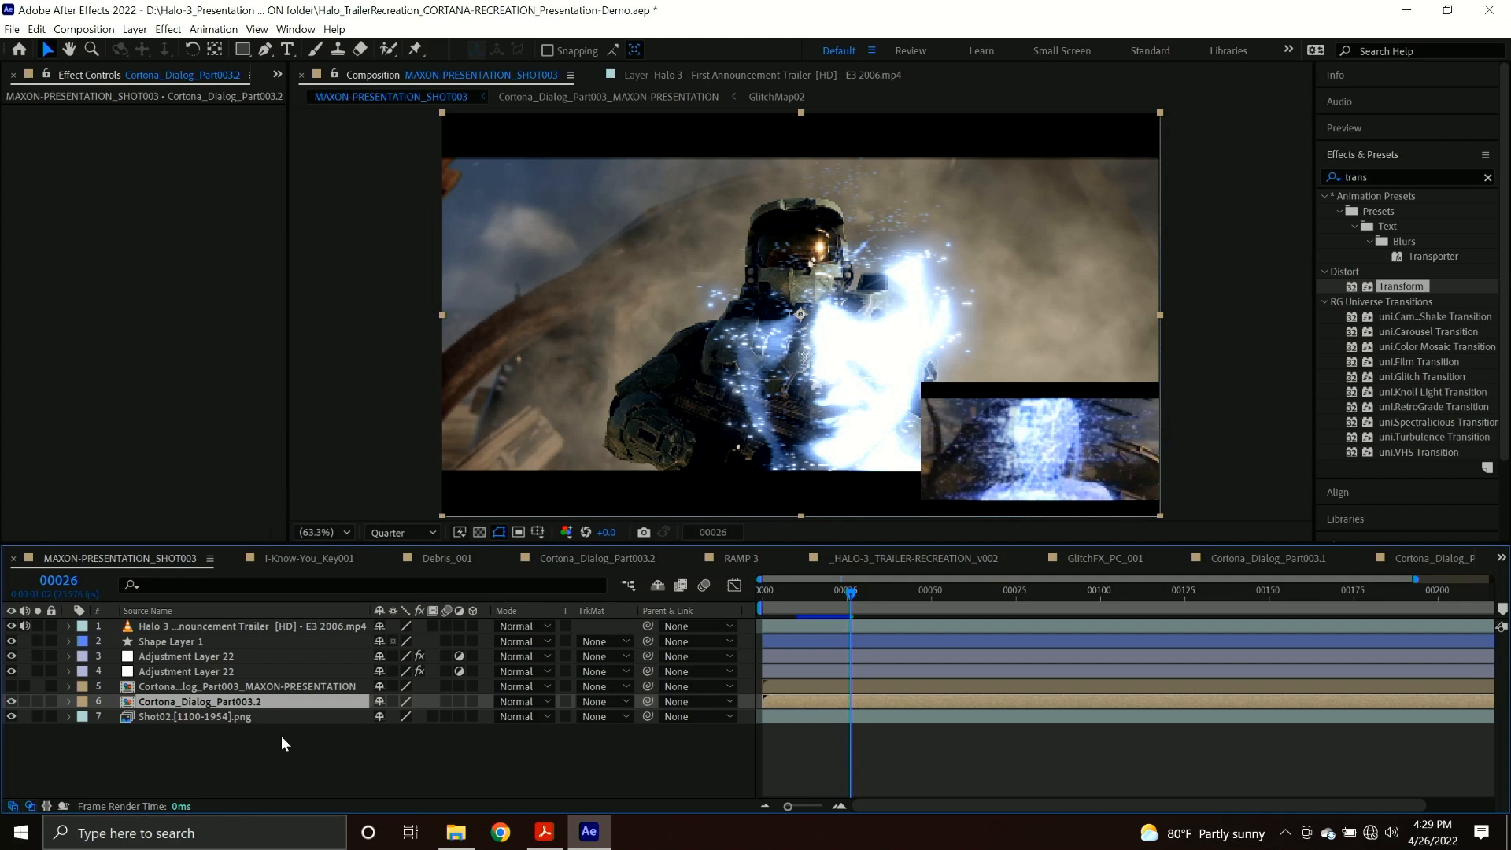
# Switch to File Explorer and play HALO 3 - TRAILER RECREATION.mp4 from the Renders folder of Halo-3_Presentation-Files, raising the playback volume.
pyautogui.click(454, 842)
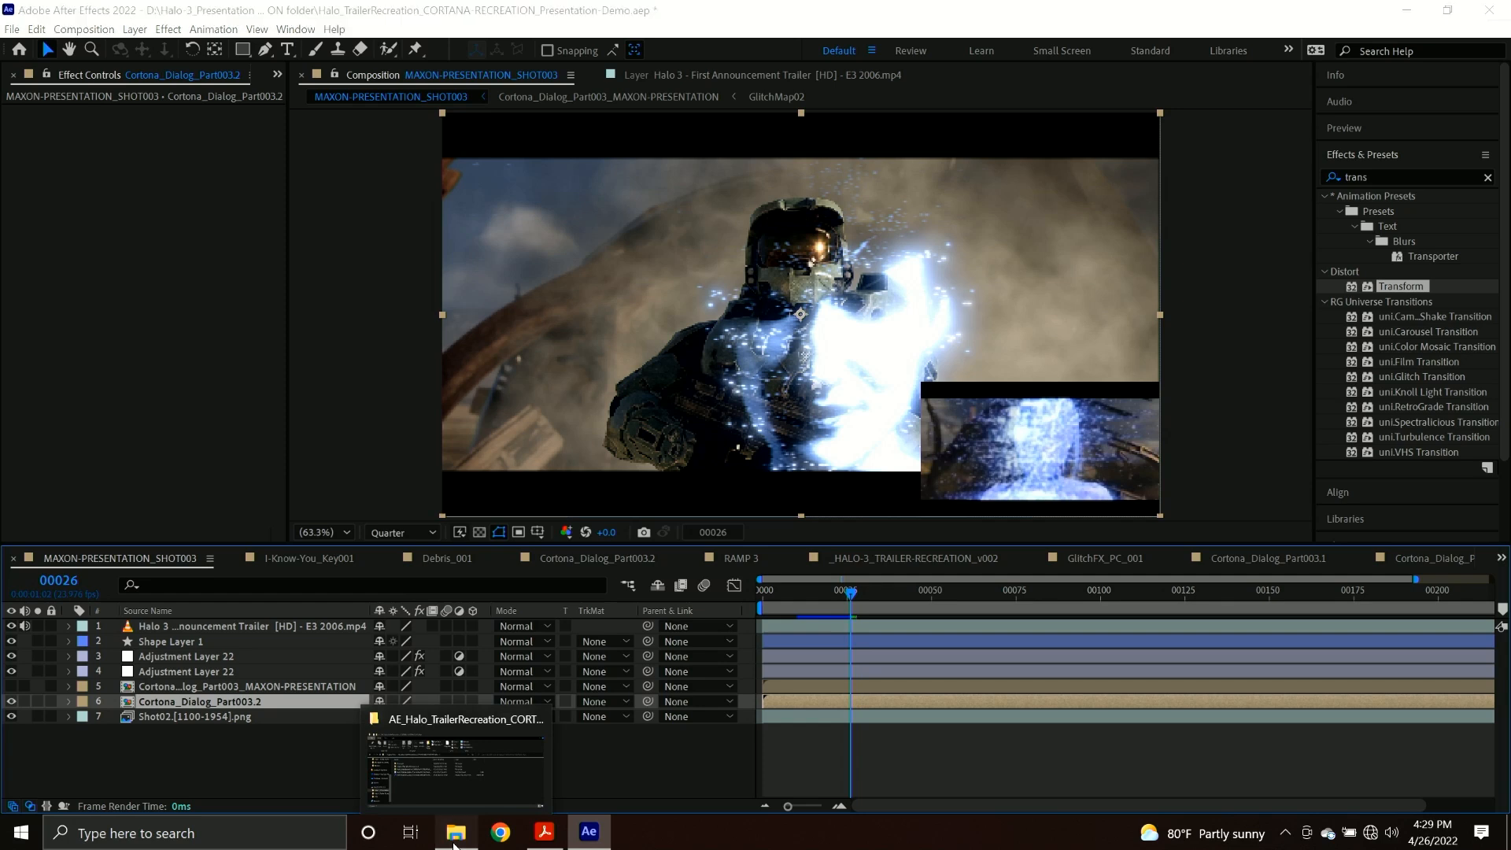
pyautogui.click(422, 311)
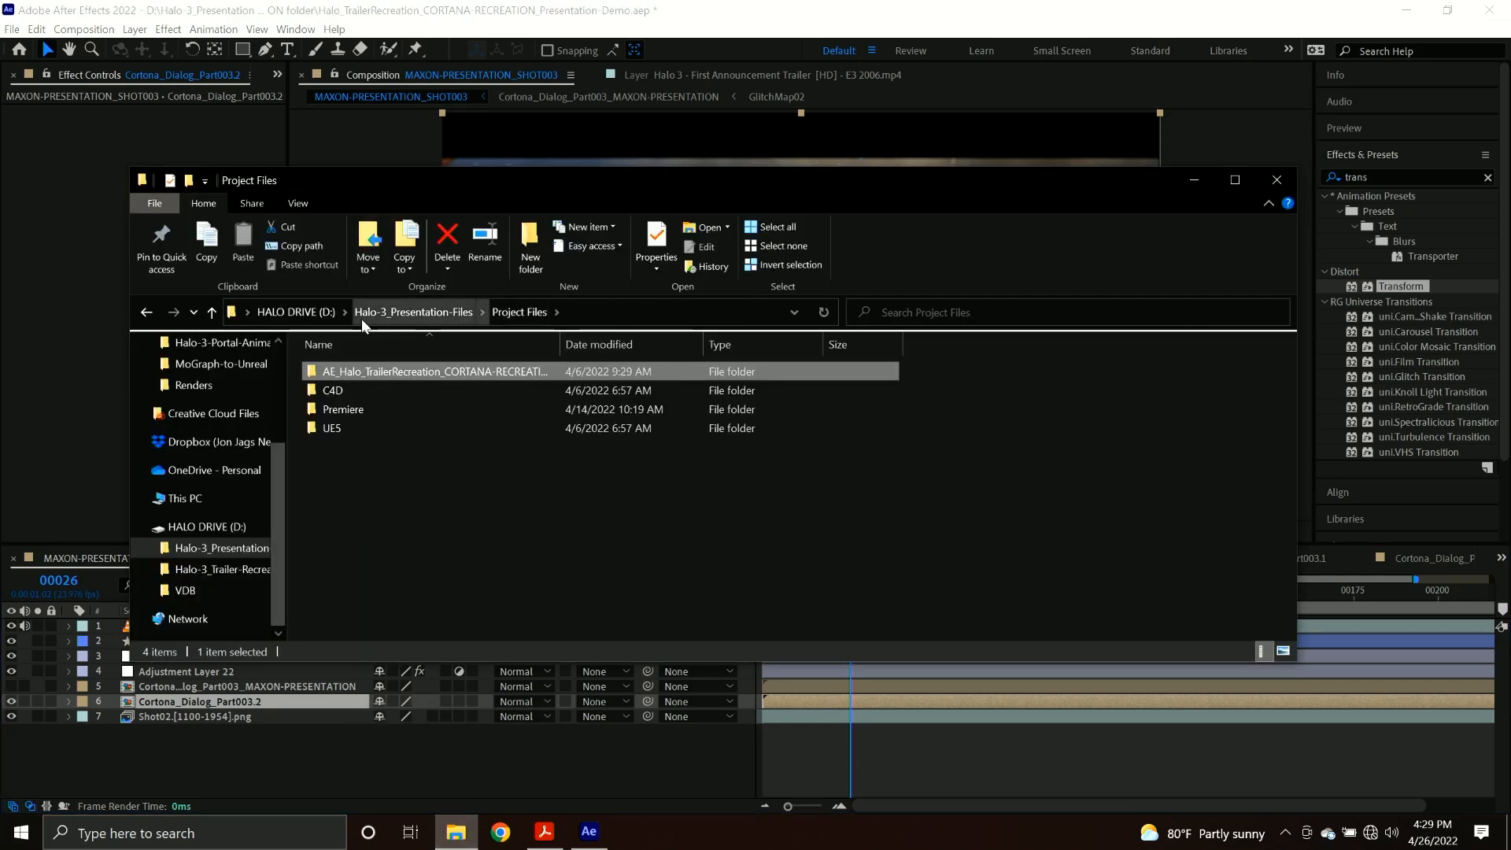
pyautogui.click(425, 313)
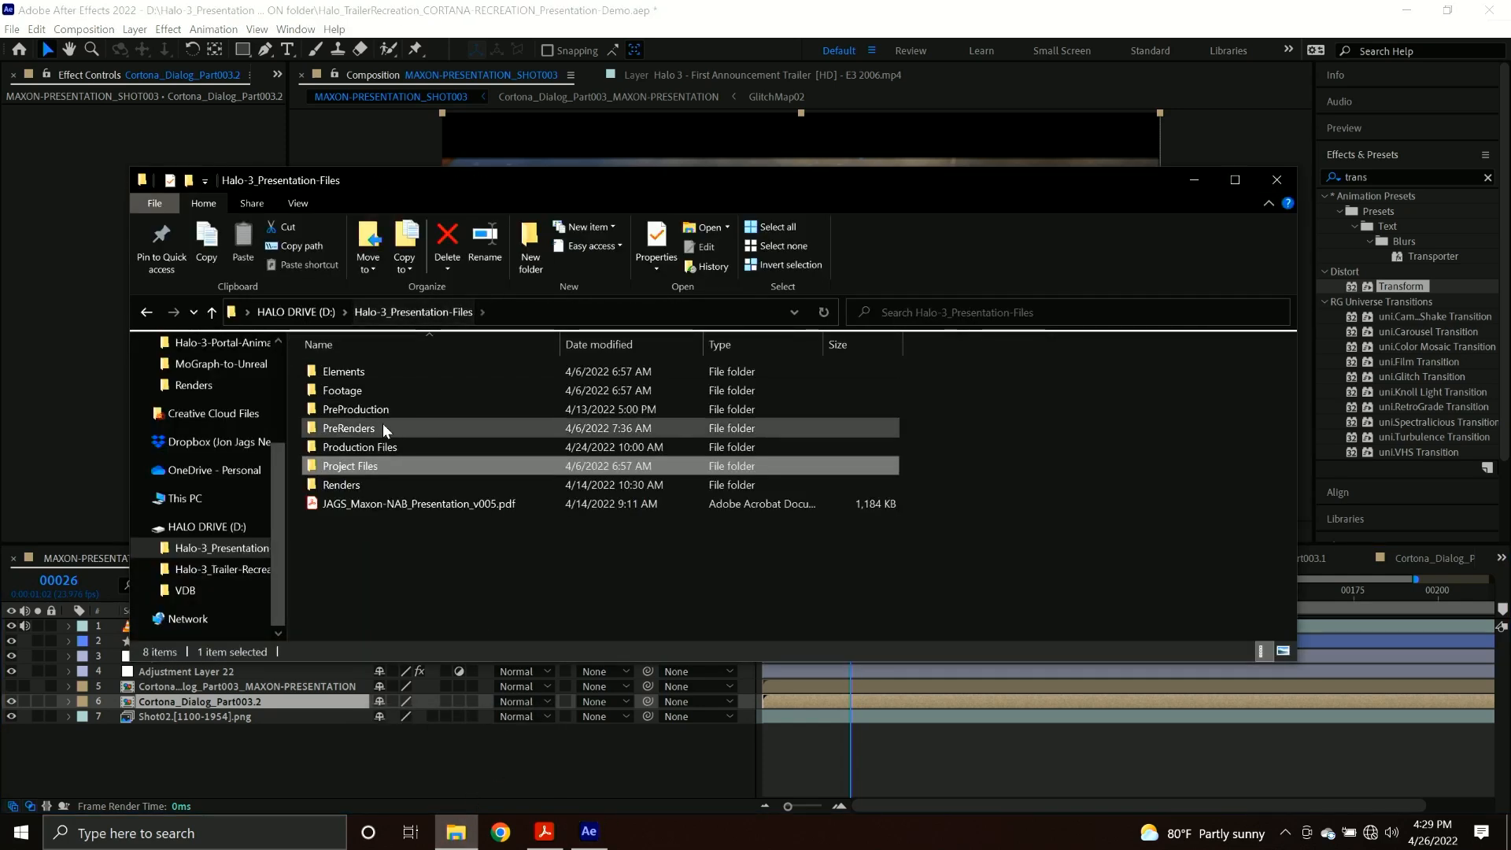
pyautogui.click(374, 479)
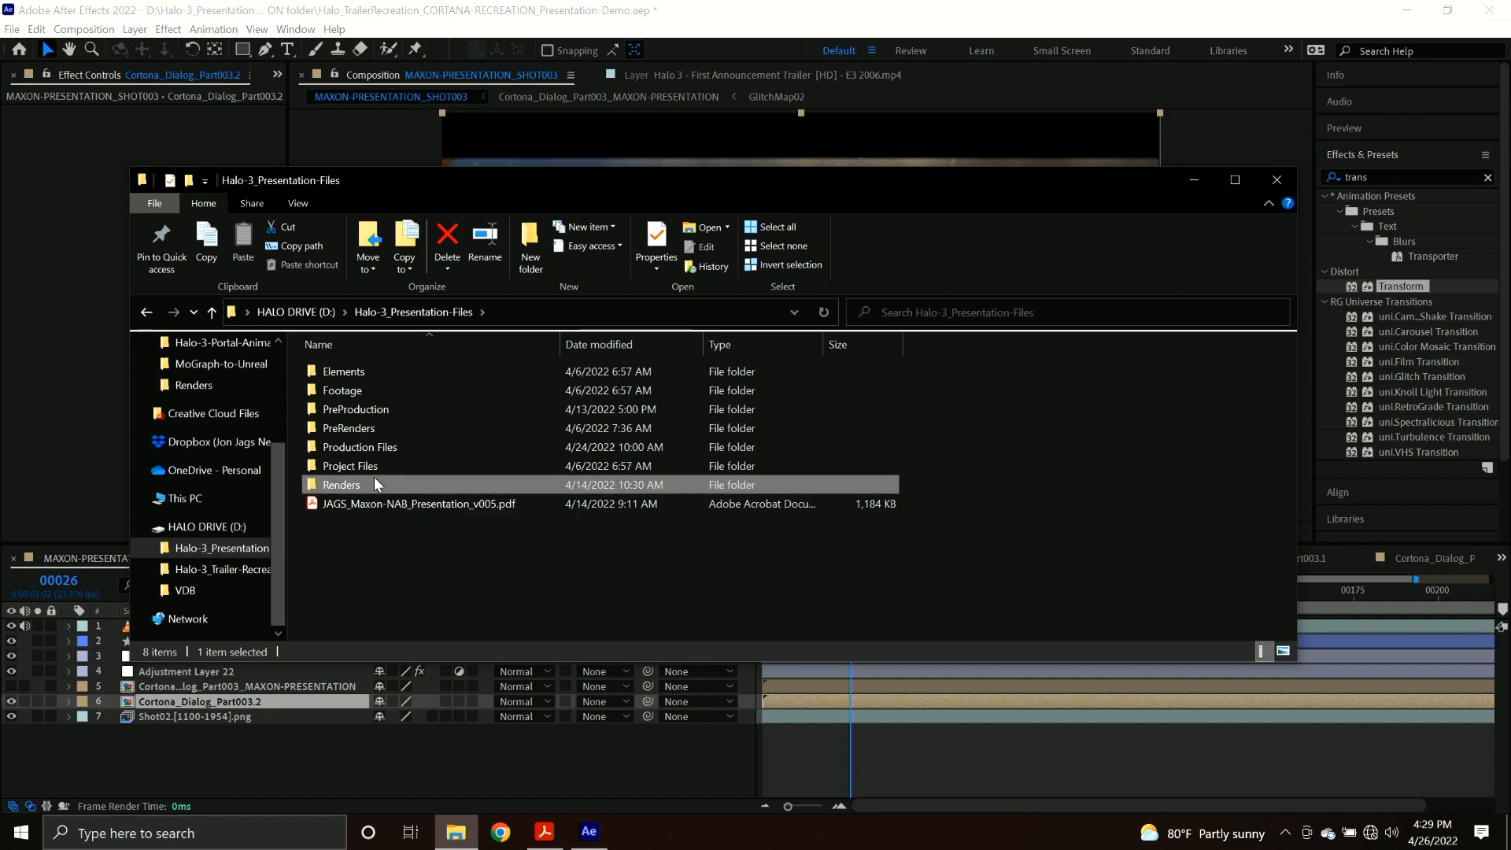
pyautogui.click(359, 481)
pyautogui.click(381, 494)
pyautogui.click(376, 485)
pyautogui.doubleClick(375, 484)
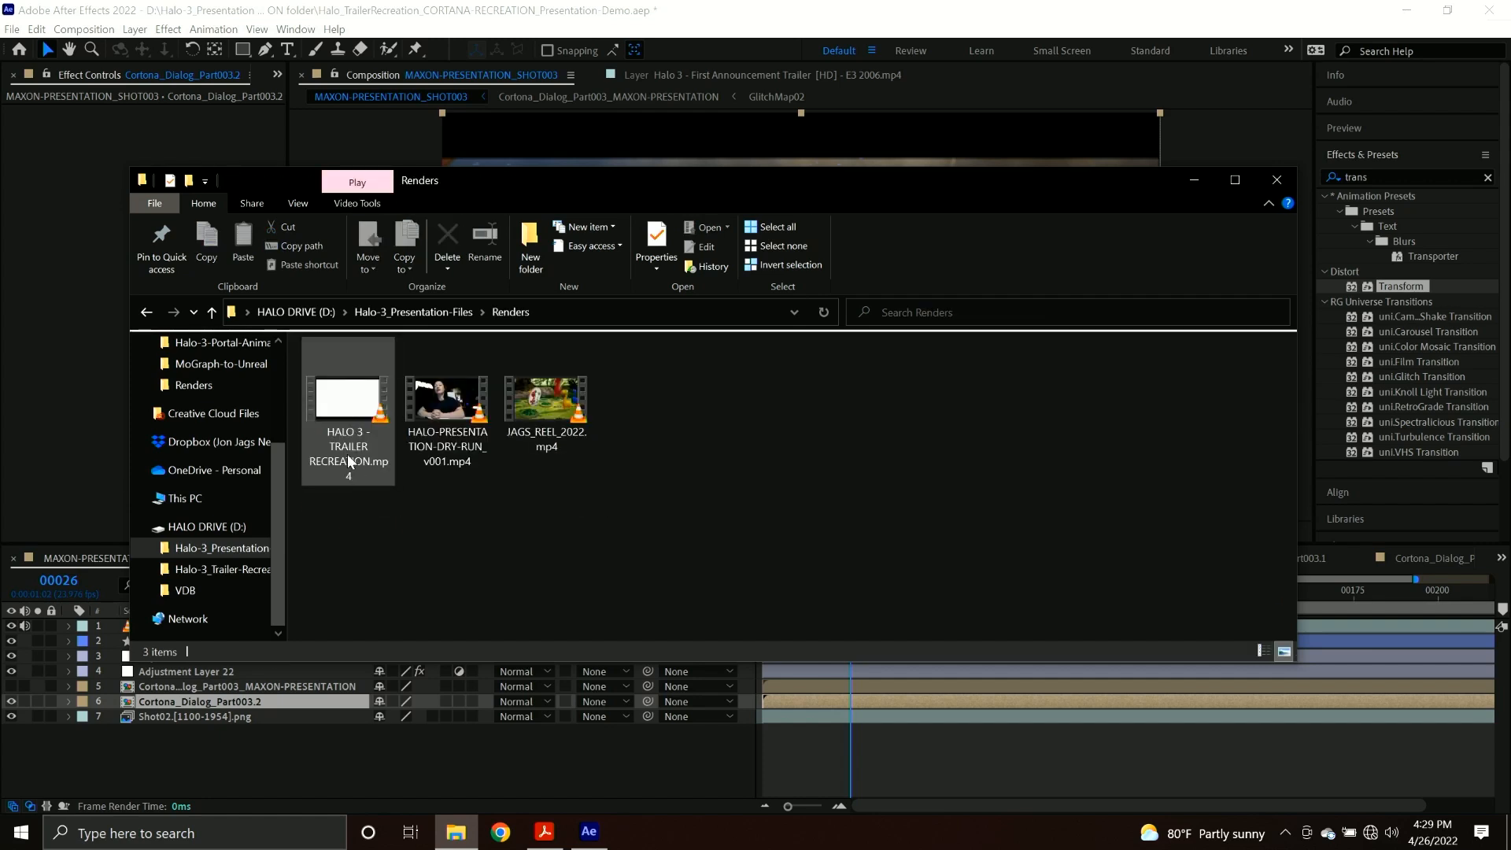
pyautogui.doubleClick(361, 409)
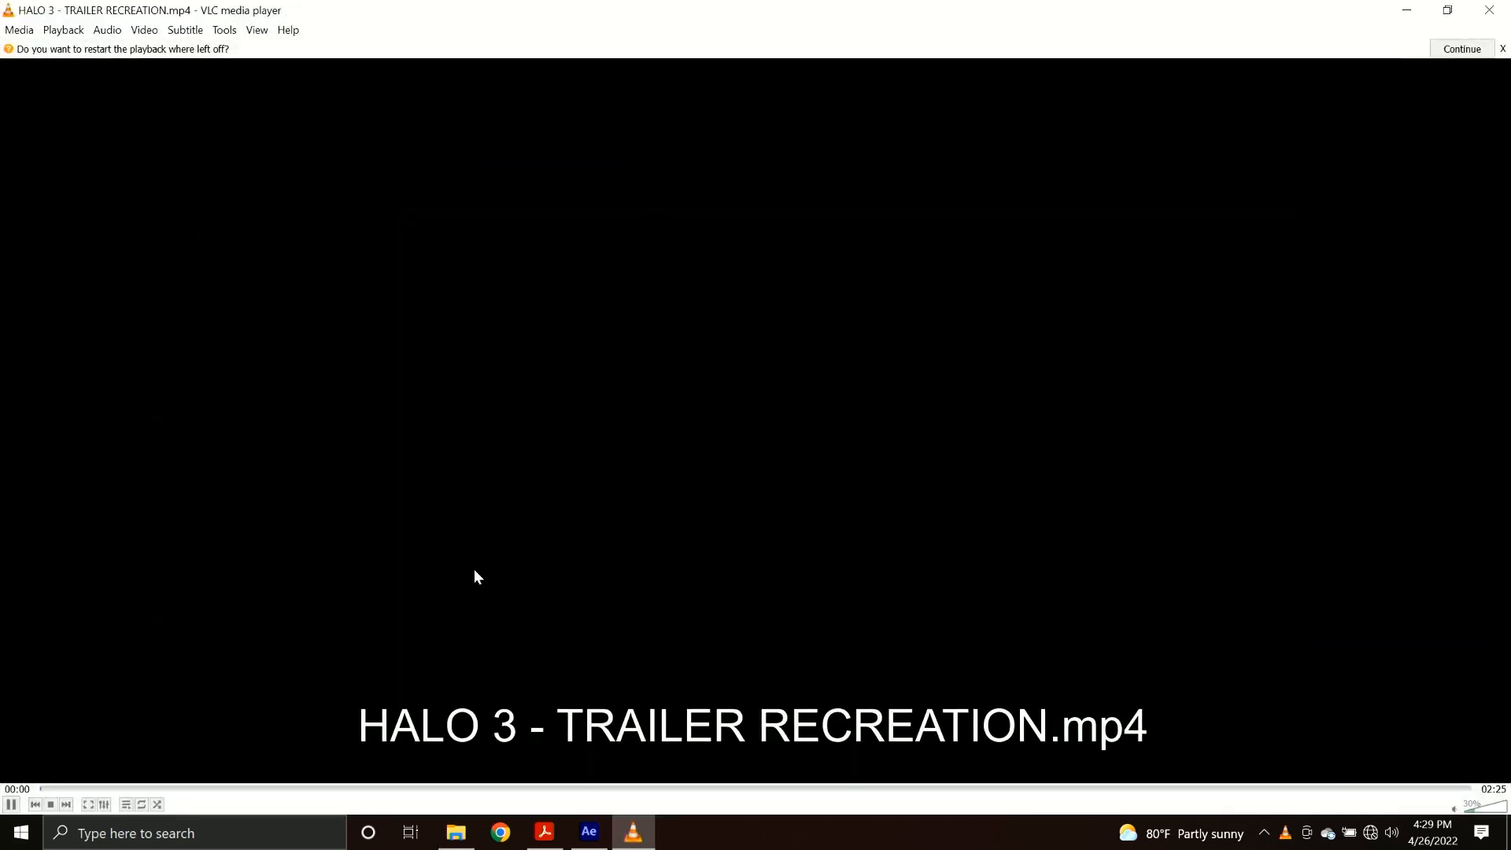
pyautogui.scroll(6, 1497, 811)
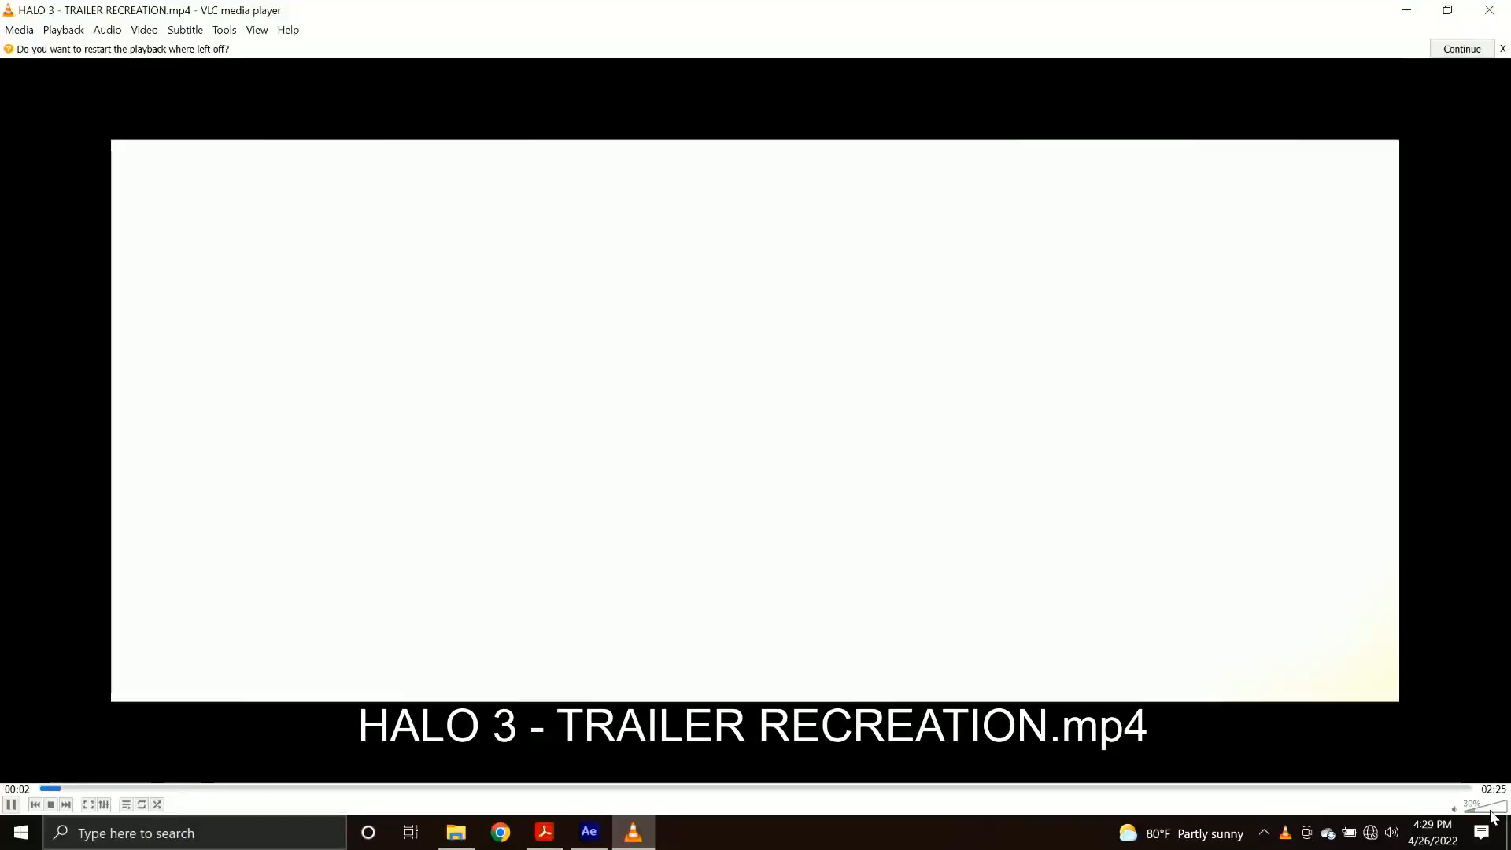